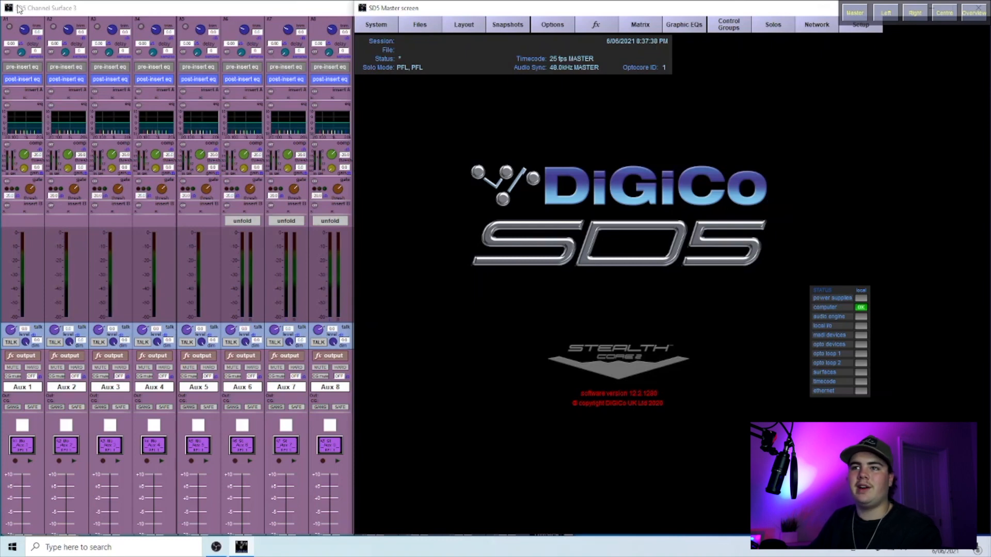
# - Open the session structure settings and examine the channel, bus and control group counts
pyautogui.click(431, 23)
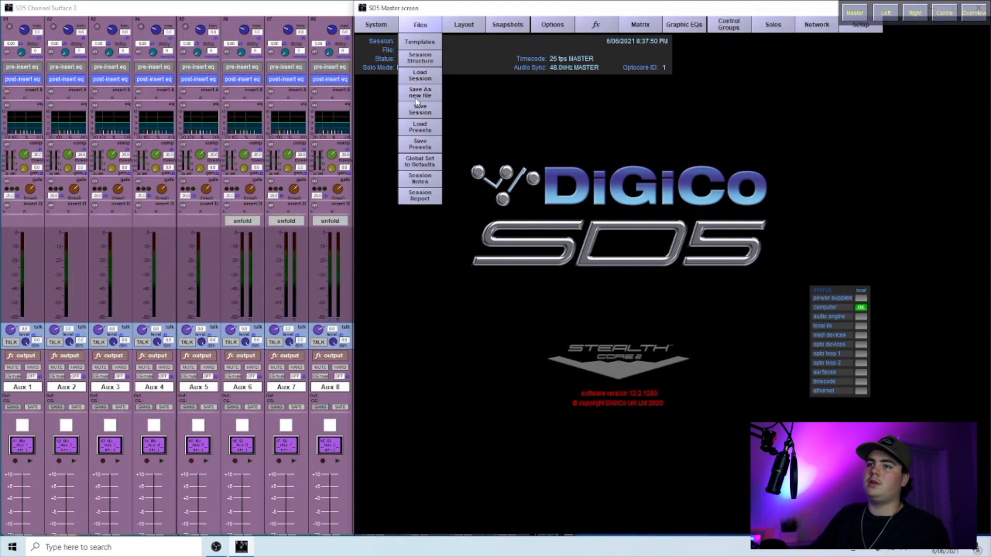
pyautogui.click(422, 57)
pyautogui.moveTo(581, 69); pyautogui.dragTo(595, 93)
pyautogui.click(686, 203)
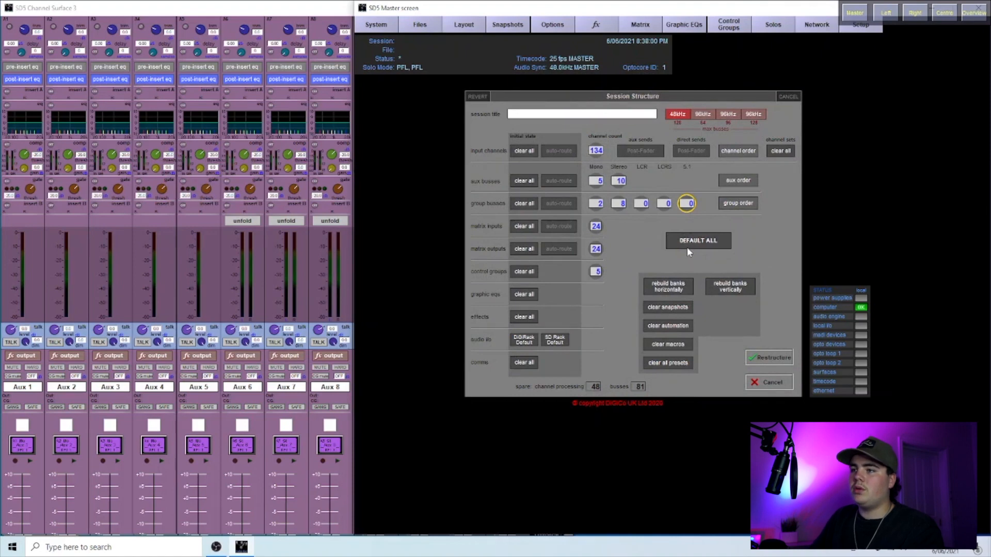
pyautogui.click(596, 272)
pyautogui.moveTo(622, 97); pyautogui.dragTo(609, 101)
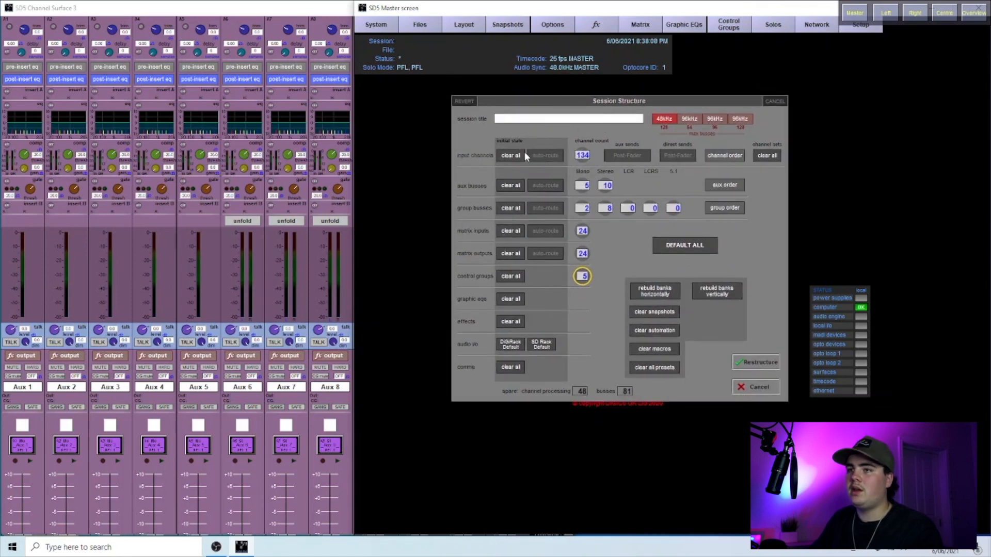
# - Open the session's input channel count for editing
pyautogui.click(582, 155)
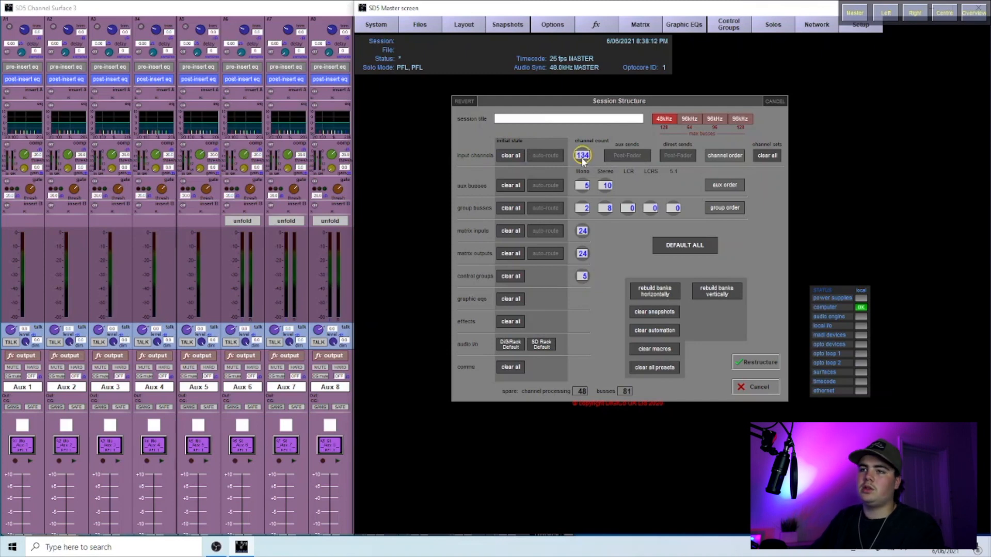
pyautogui.click(583, 156)
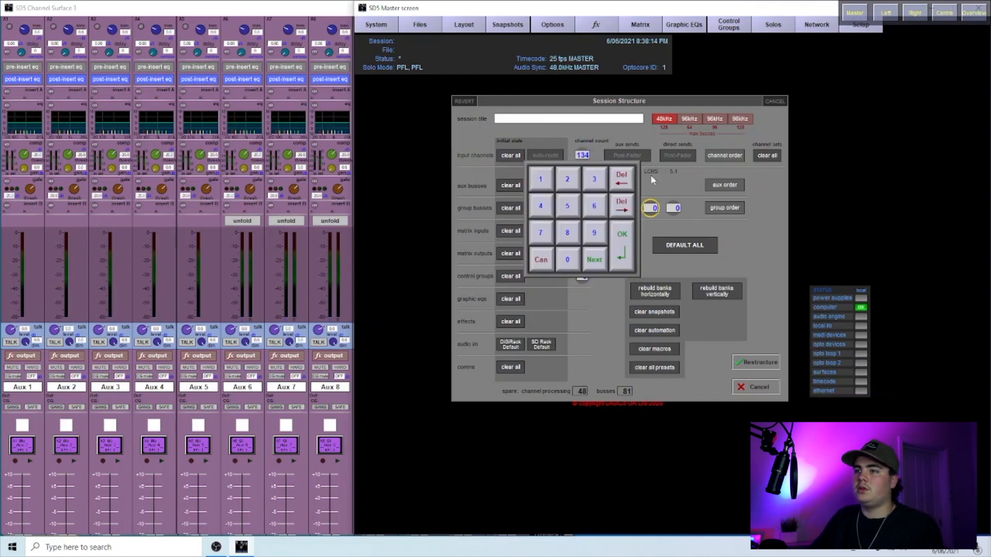
pyautogui.click(588, 158)
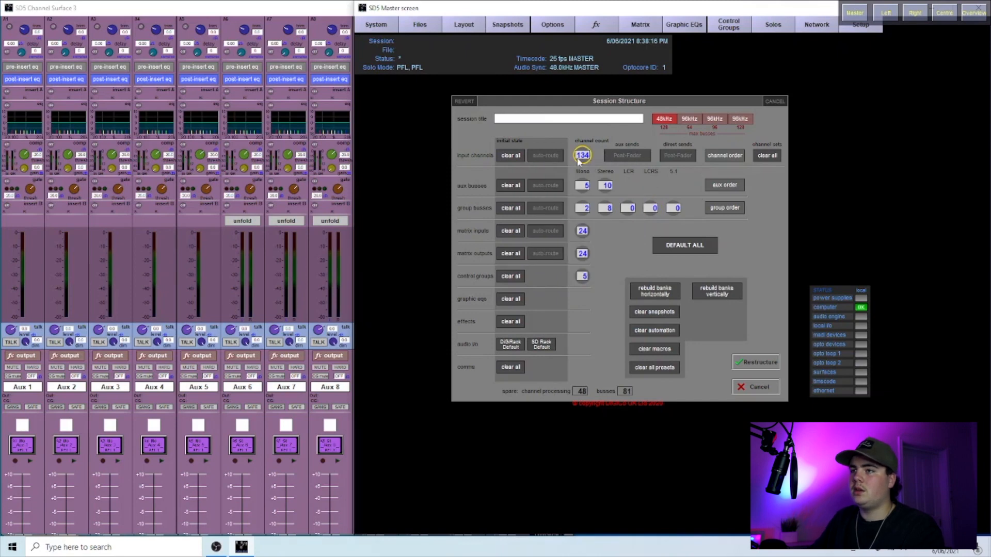
pyautogui.click(580, 158)
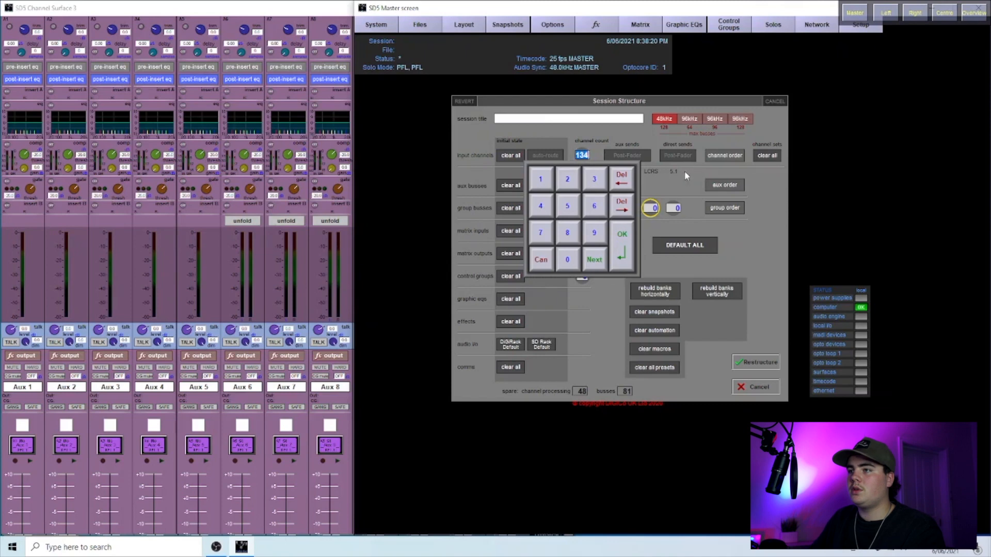
# - Delete channels Ch 123 to Ch 128 from the order of input channels and close the list
pyautogui.click(726, 155)
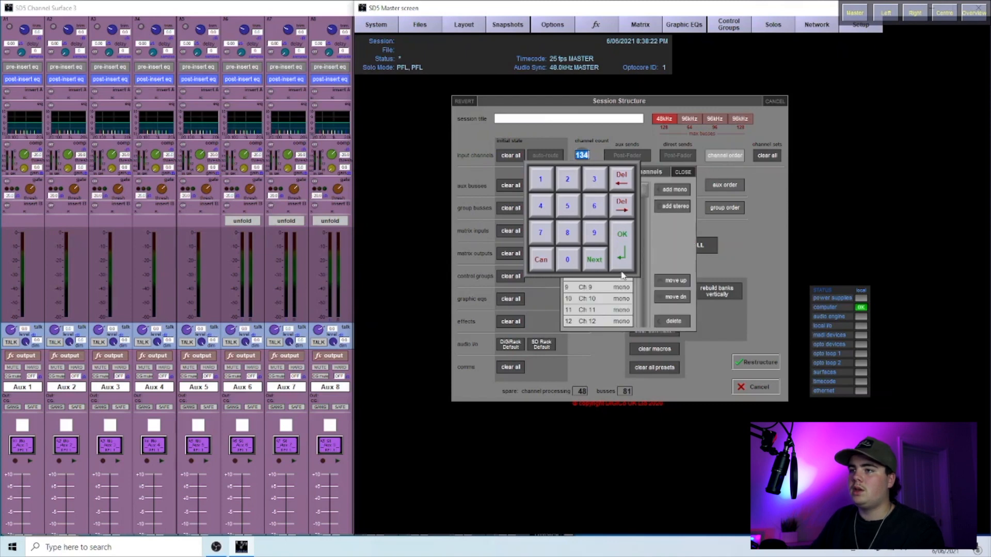
pyautogui.click(623, 243)
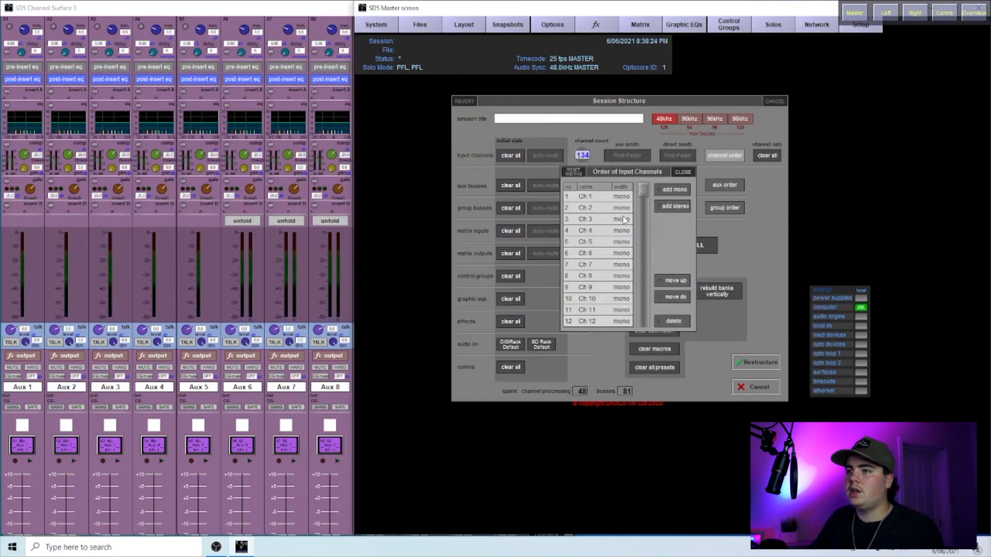
pyautogui.moveTo(642, 190); pyautogui.dragTo(642, 321)
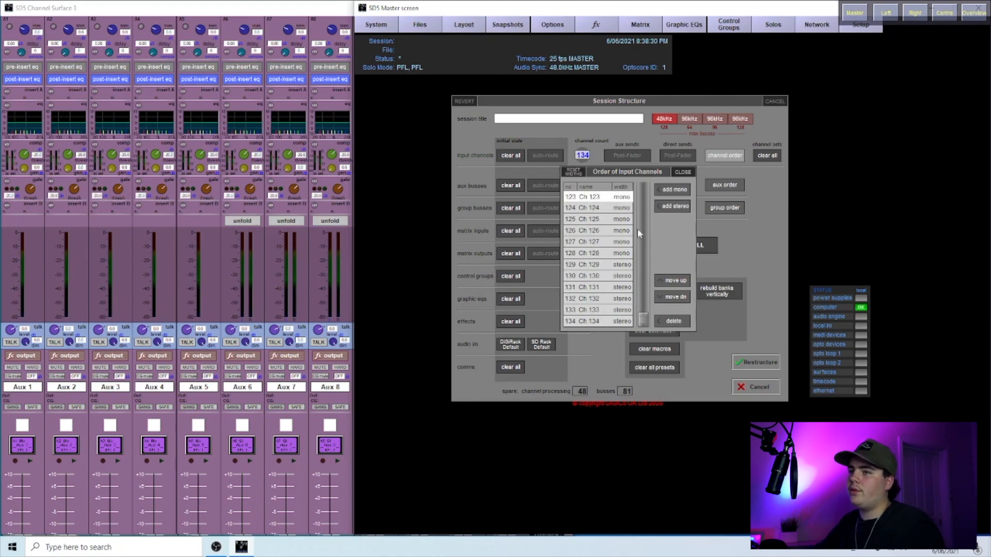
pyautogui.click(673, 320)
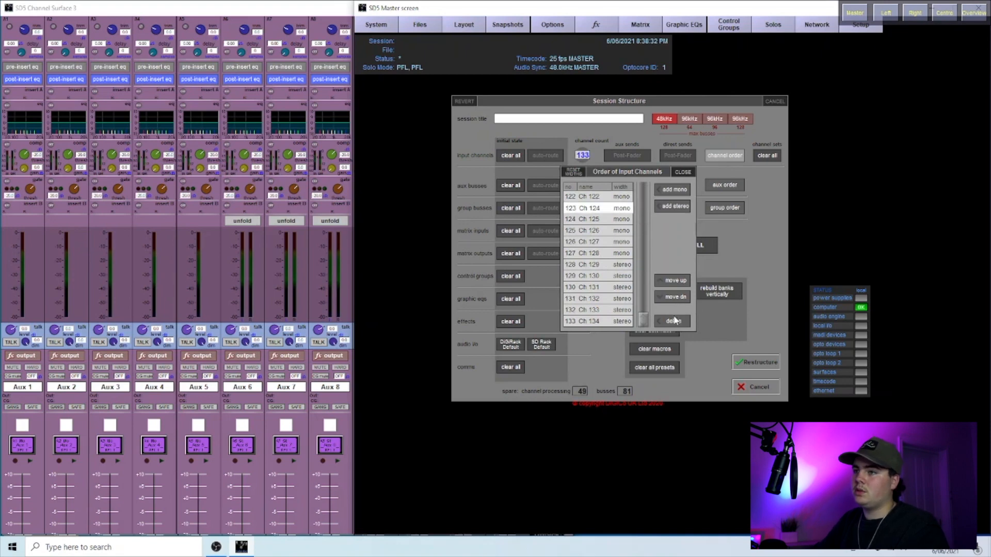
pyautogui.click(674, 320)
pyautogui.click(674, 320)
pyautogui.click(674, 320)
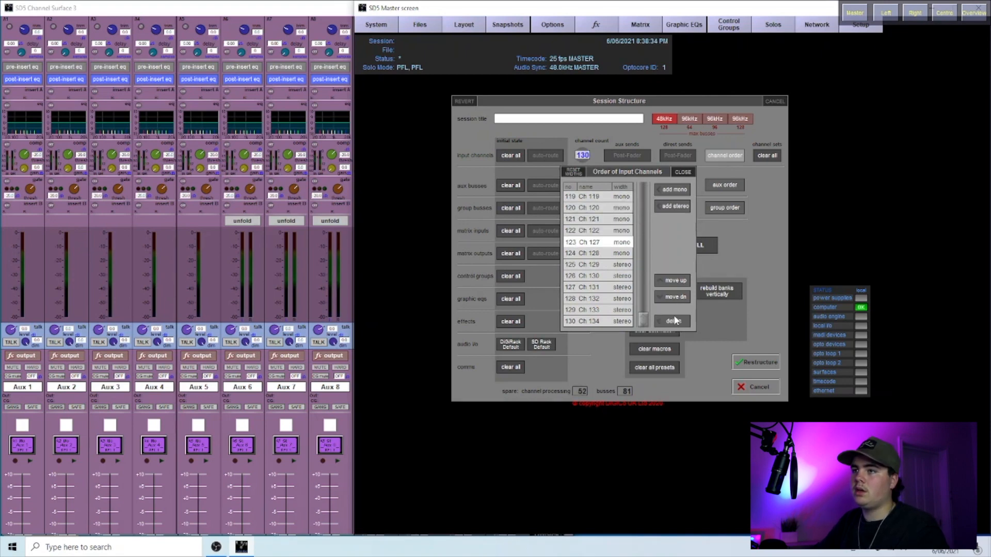
pyautogui.click(674, 321)
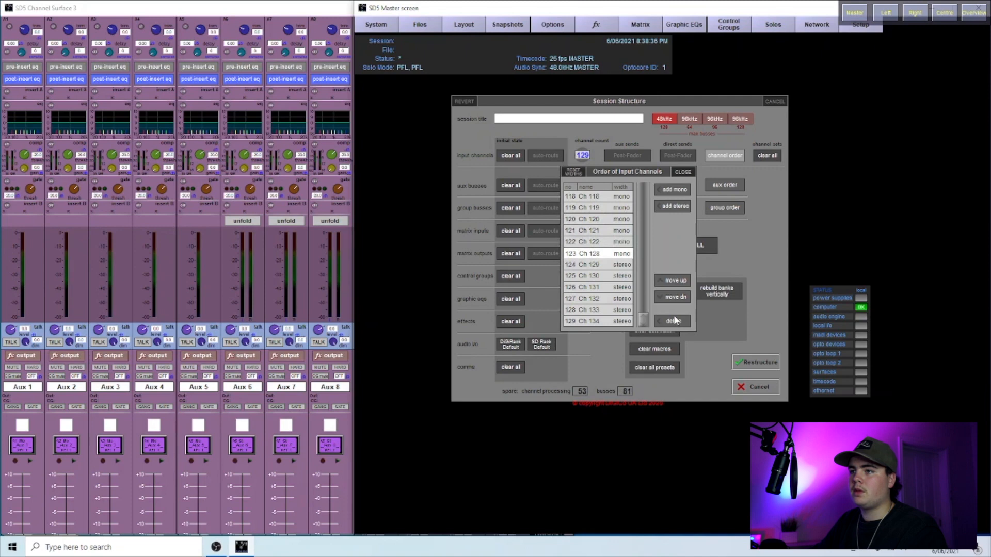
pyautogui.click(674, 321)
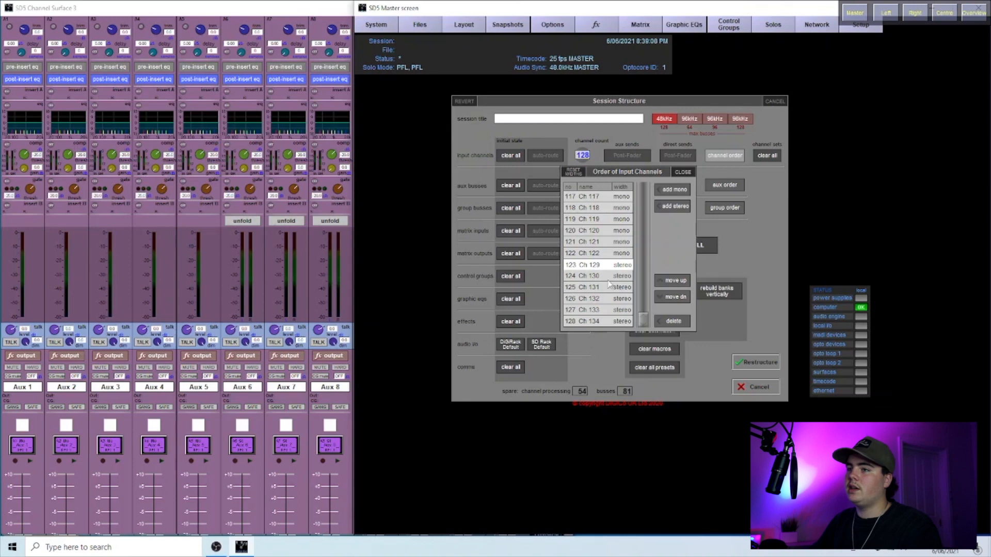
pyautogui.click(682, 172)
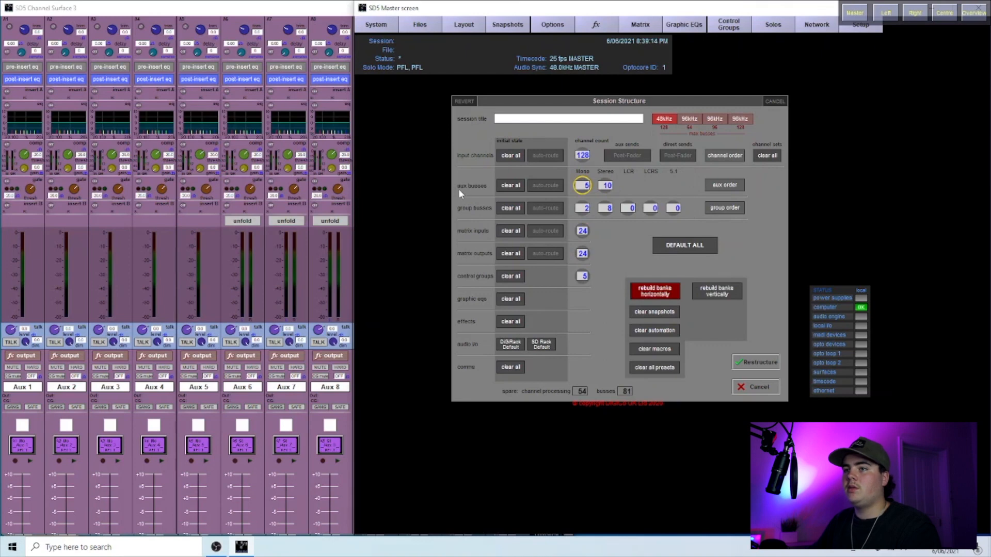
# - Examine the mono and stereo aux bus counts in the session structure
pyautogui.click(607, 187)
pyautogui.click(606, 186)
pyautogui.click(582, 185)
pyautogui.click(627, 207)
pyautogui.click(606, 186)
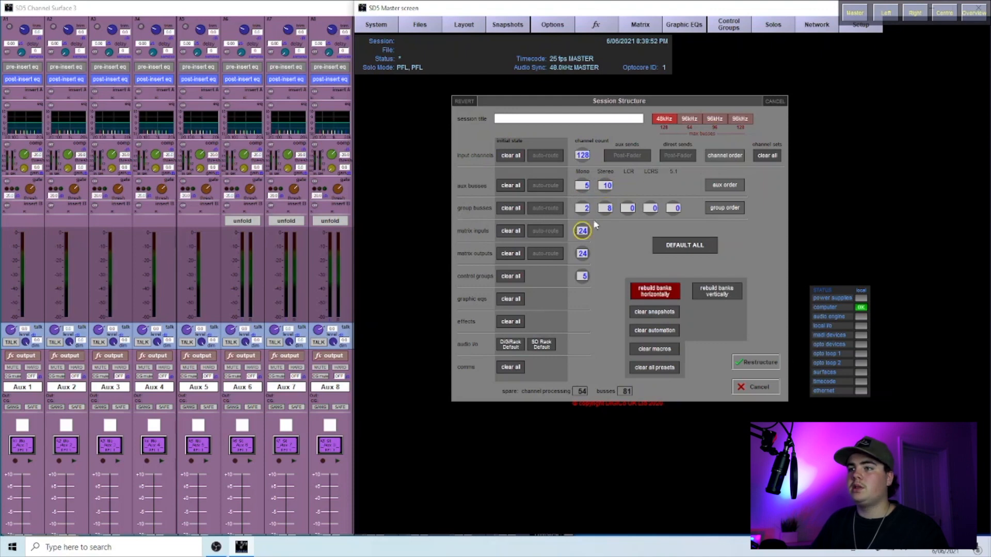
# - Review the order and widths of the group busses and close the list
pyautogui.click(715, 209)
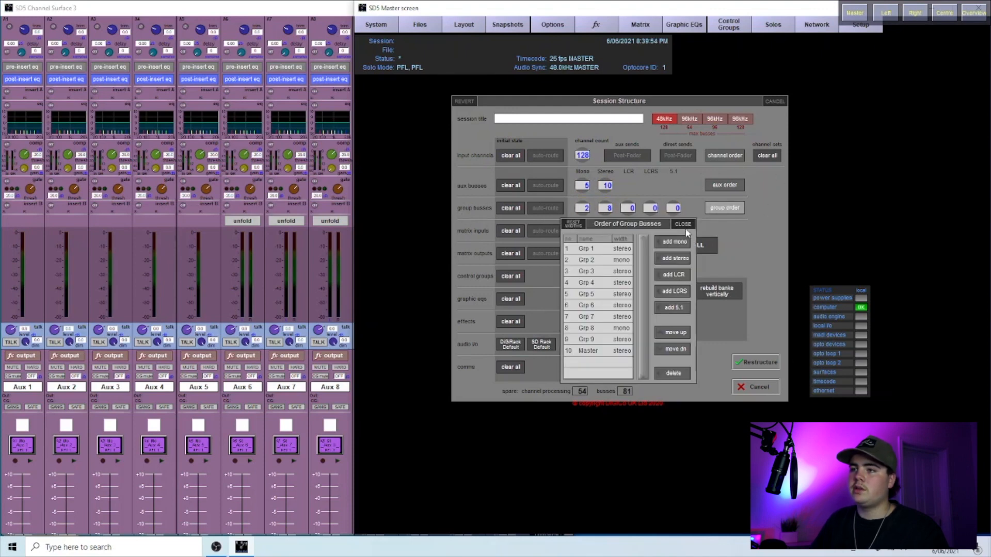
pyautogui.moveTo(649, 202); pyautogui.dragTo(691, 145)
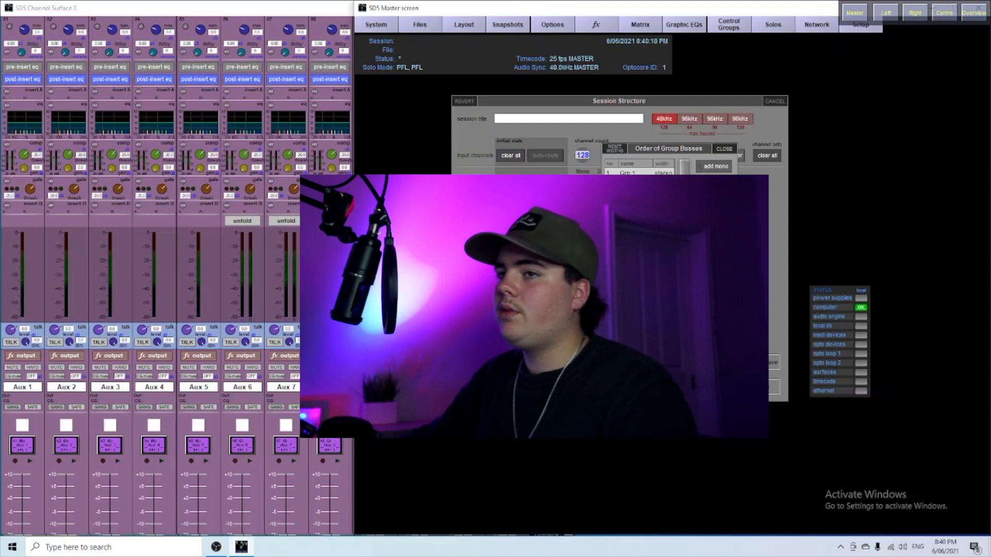
pyautogui.moveTo(651, 149); pyautogui.dragTo(587, 144)
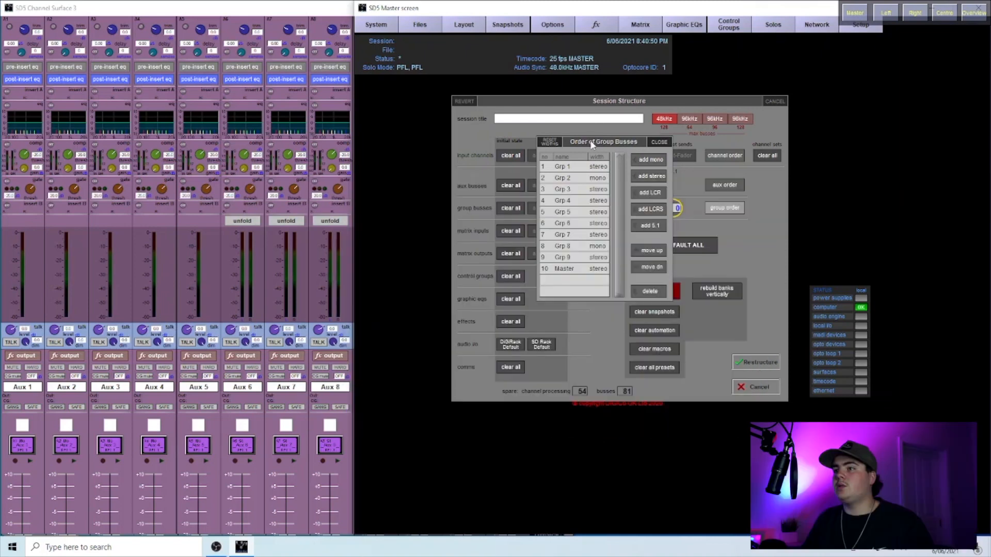
pyautogui.click(663, 145)
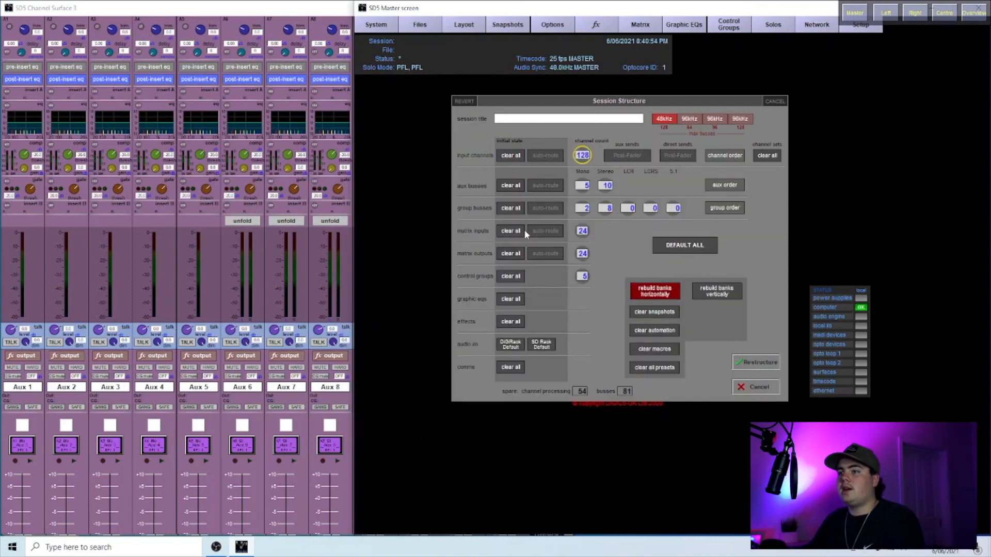
pyautogui.click(725, 207)
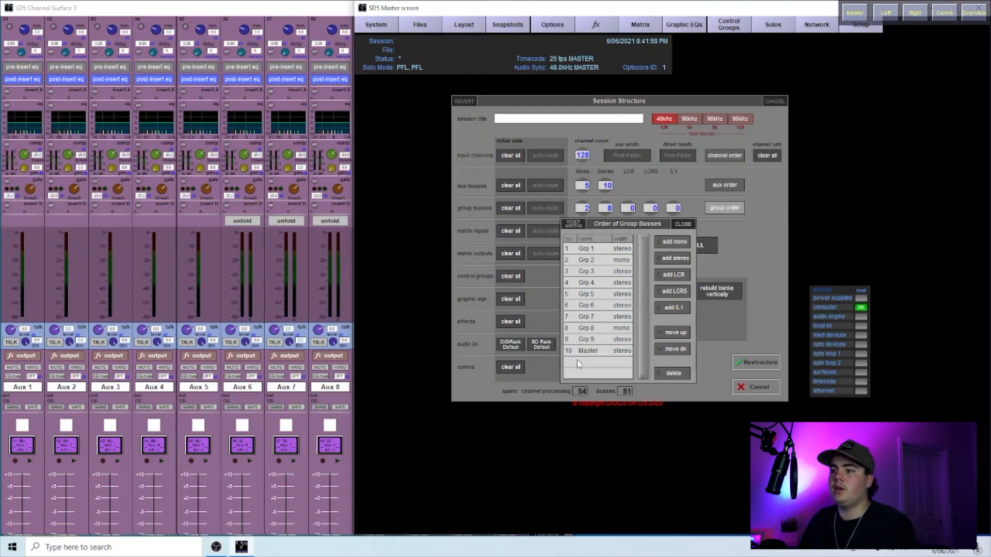
pyautogui.click(673, 208)
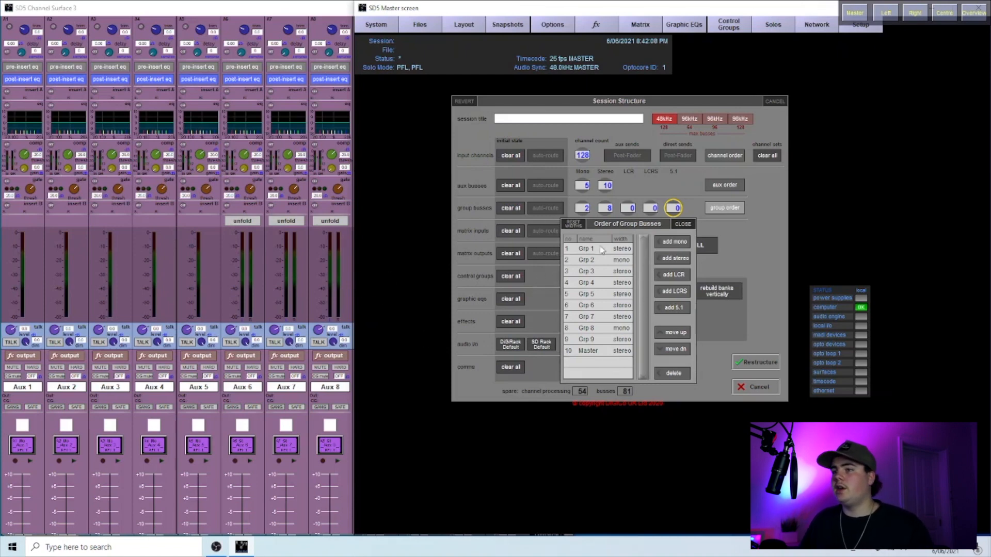
pyautogui.click(684, 224)
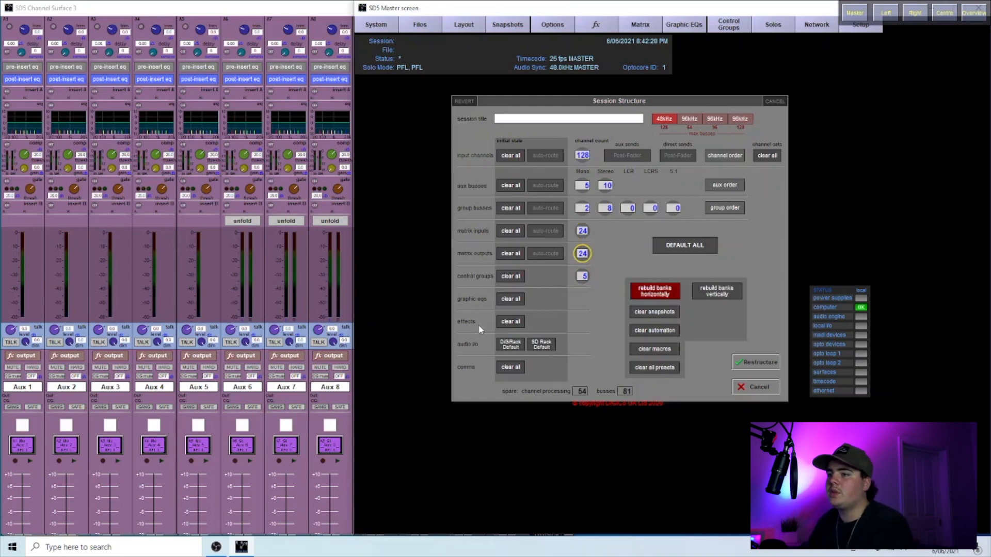
# - Turn off the horizontal bank rebuild and cancel the session structure changes
pyautogui.click(604, 209)
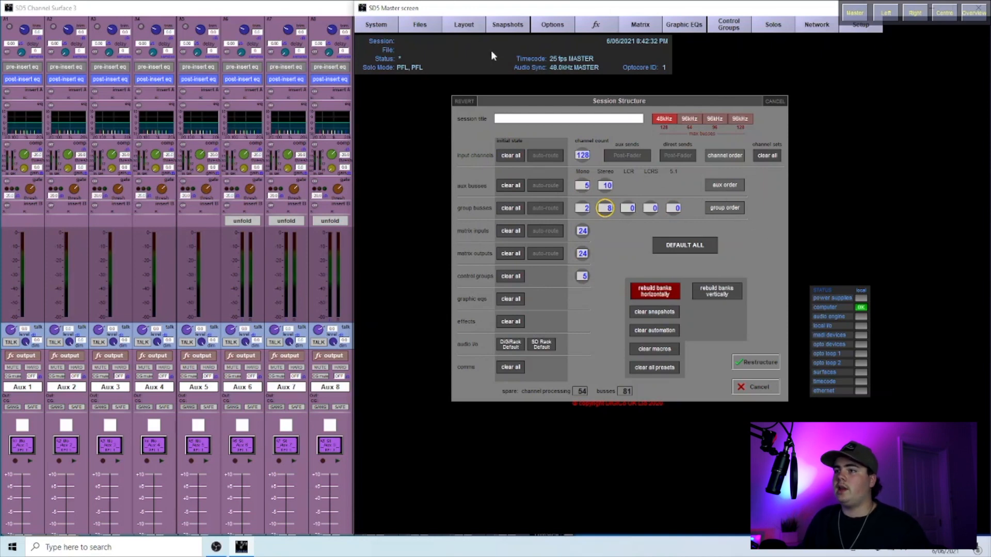
pyautogui.click(637, 297)
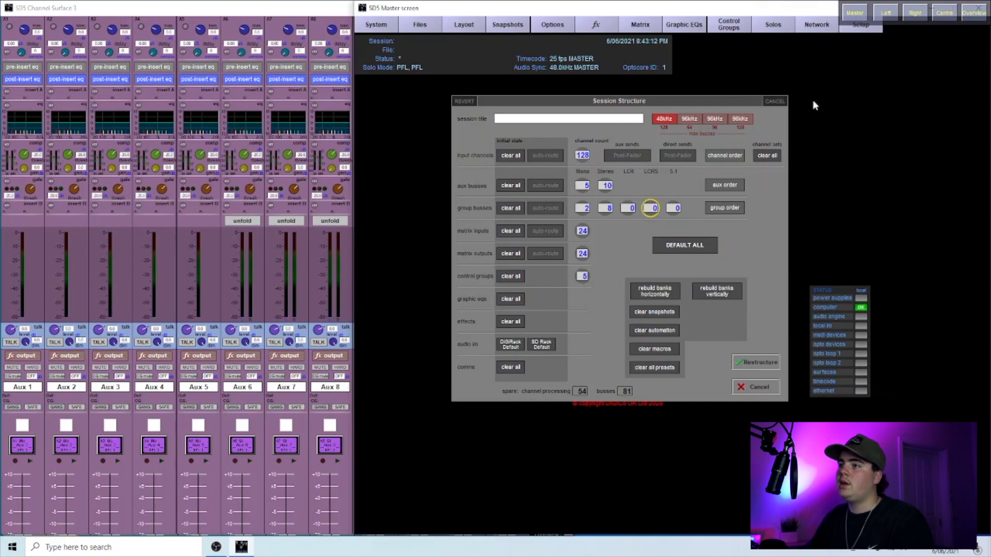
pyautogui.click(779, 102)
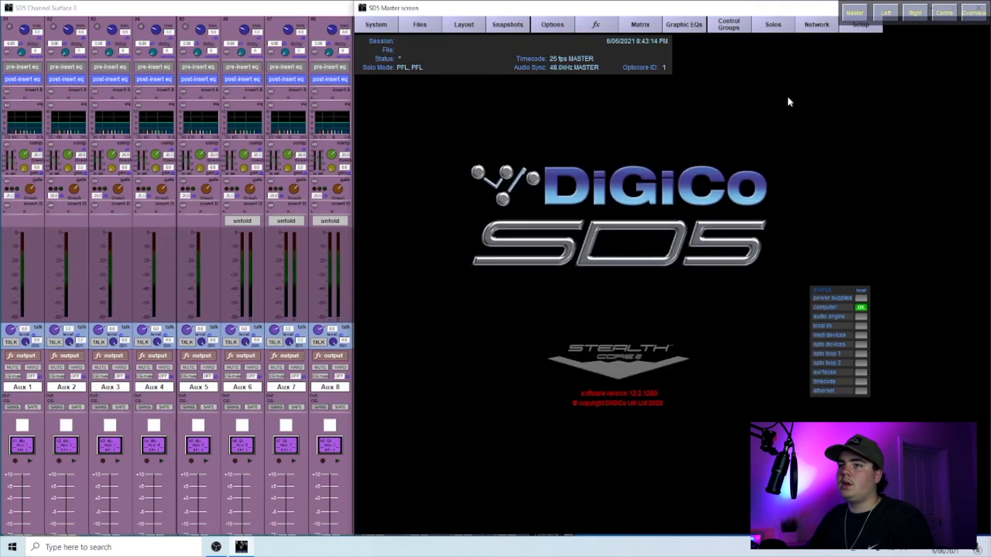
# - Start saving the session as a new file and browse to the audio console files, DIGICO, SD5 folder on the removable drive
pyautogui.click(422, 28)
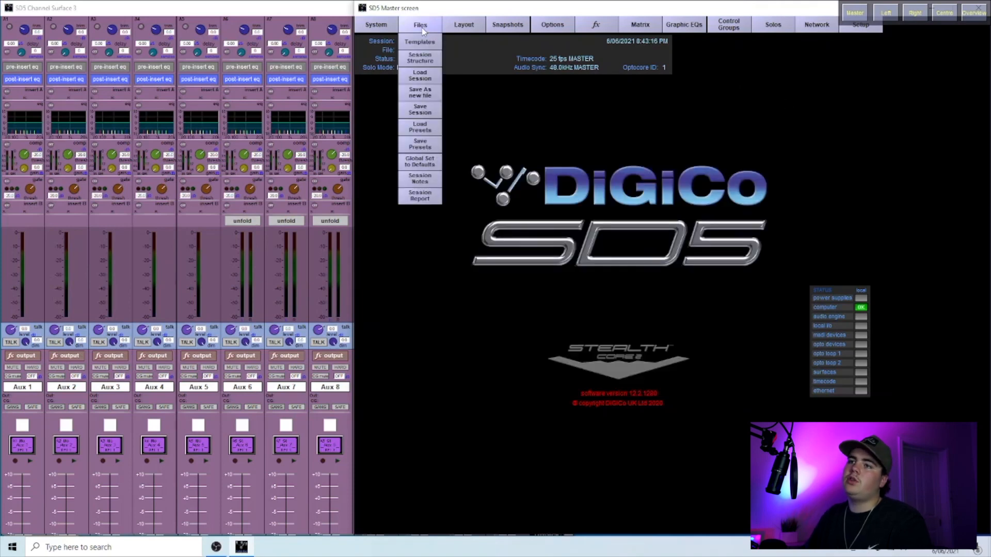
pyautogui.click(412, 93)
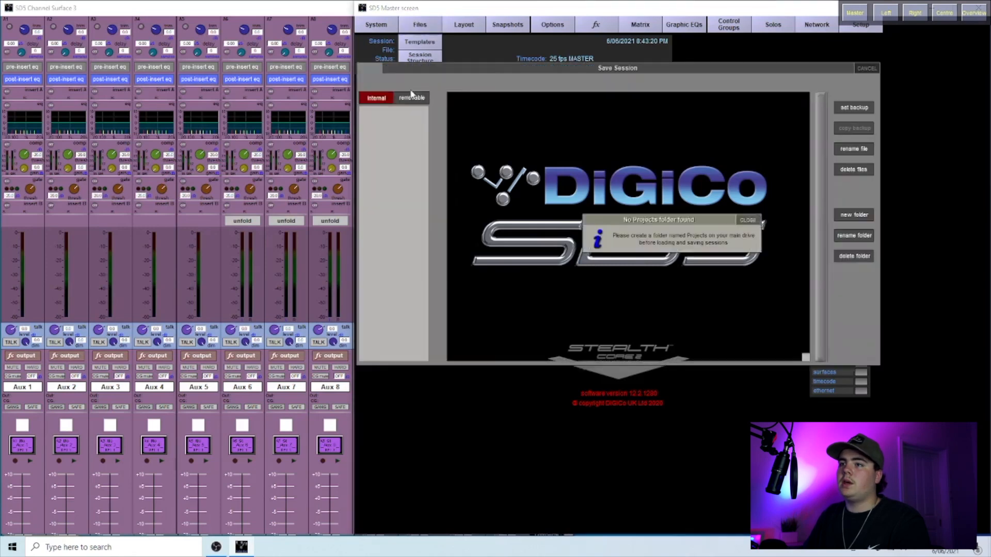
pyautogui.click(746, 220)
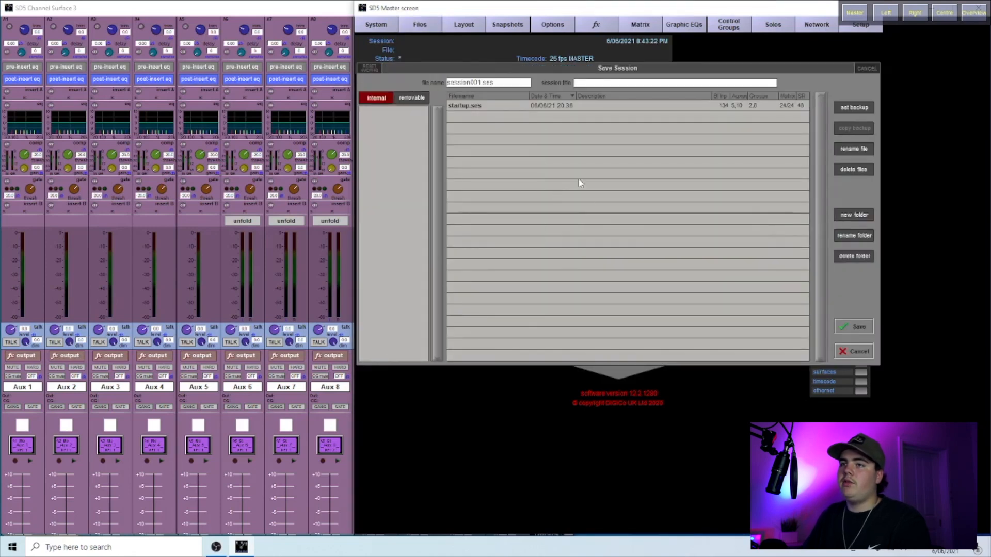
pyautogui.click(412, 98)
pyautogui.click(386, 139)
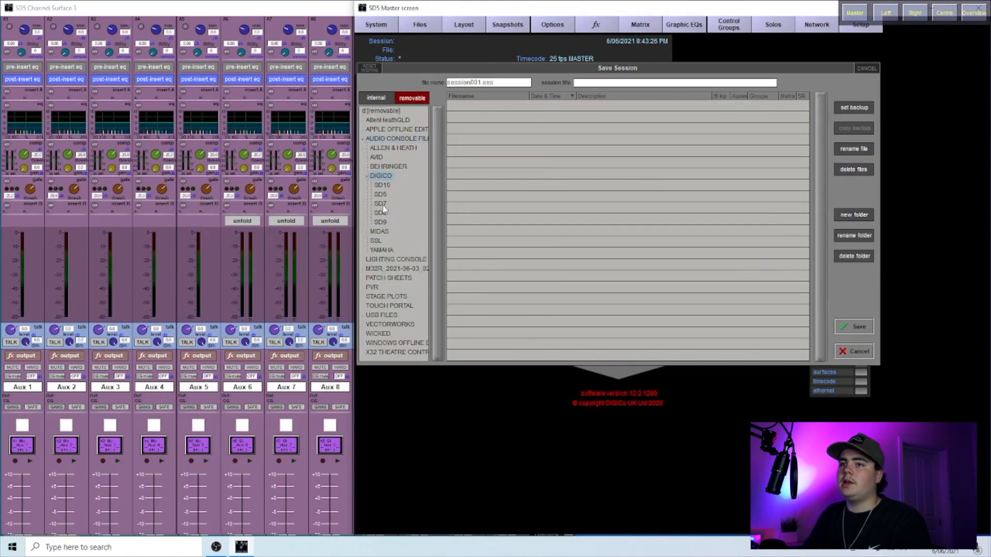
pyautogui.click(383, 195)
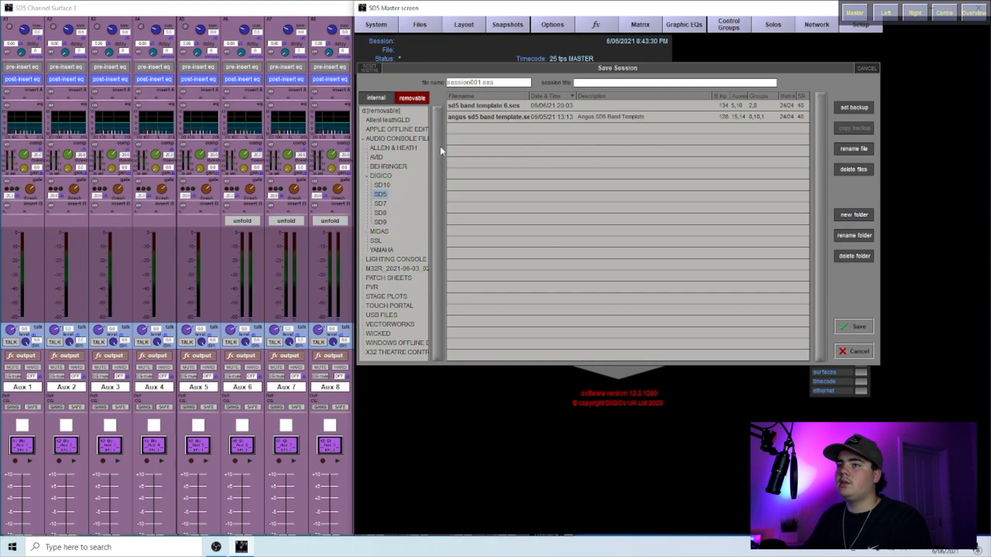
# - Try to save the session as sd5 band template 6.ses, decline overwriting the existing file and cancel saving
pyautogui.click(483, 106)
pyautogui.click(840, 334)
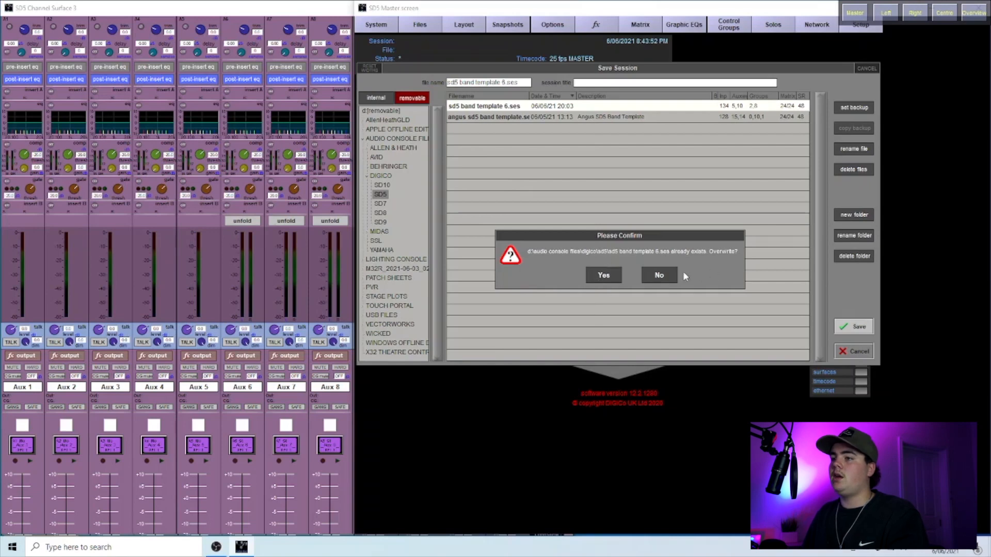
pyautogui.click(663, 275)
pyautogui.click(867, 68)
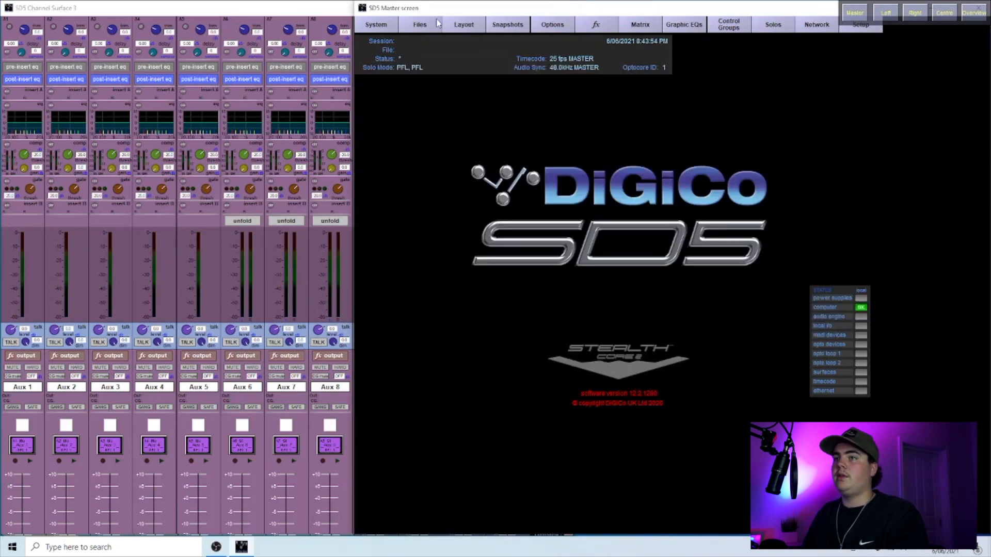
# - Open the Fader Banks layout and clear the Ch 1-12 and Ch 25-36 banks from left layer 1
pyautogui.click(438, 23)
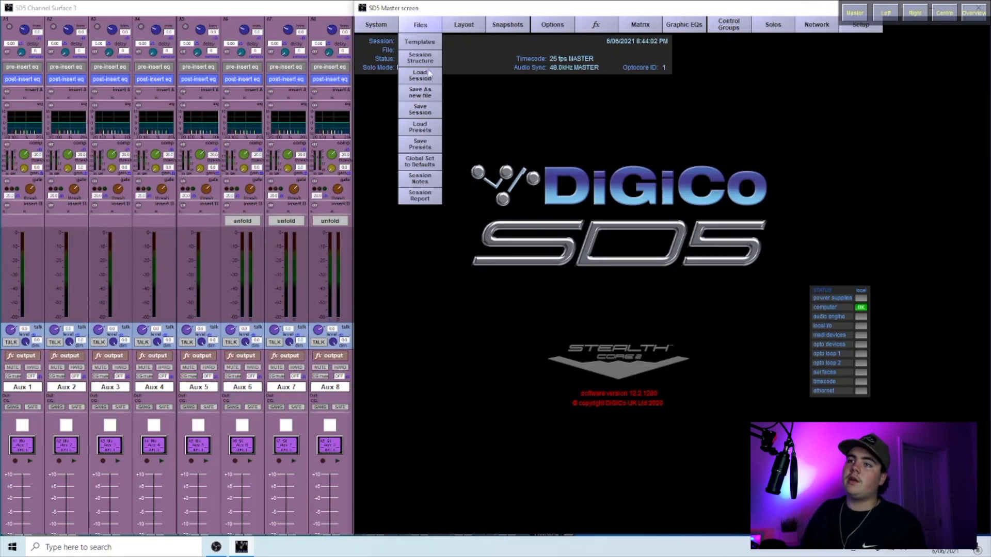
pyautogui.click(451, 25)
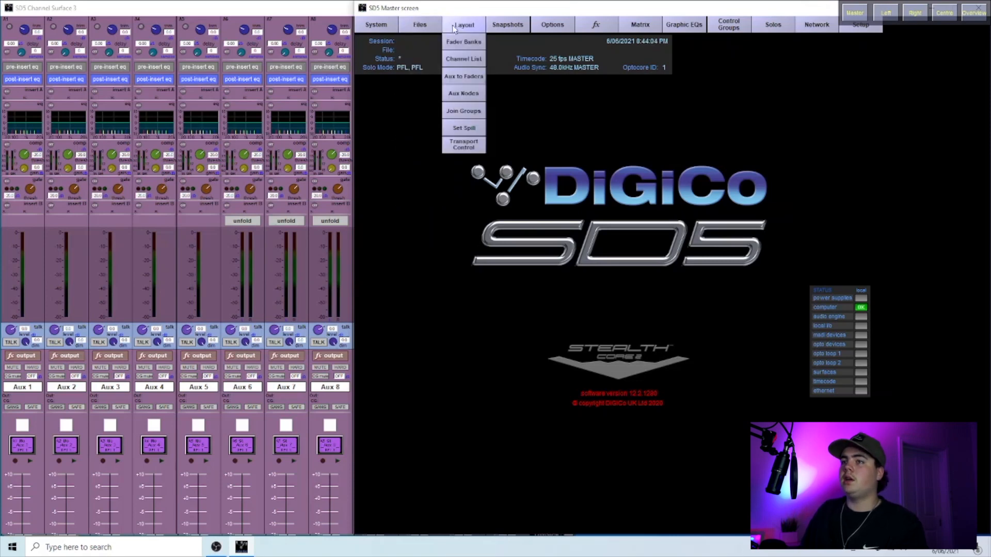
pyautogui.click(462, 42)
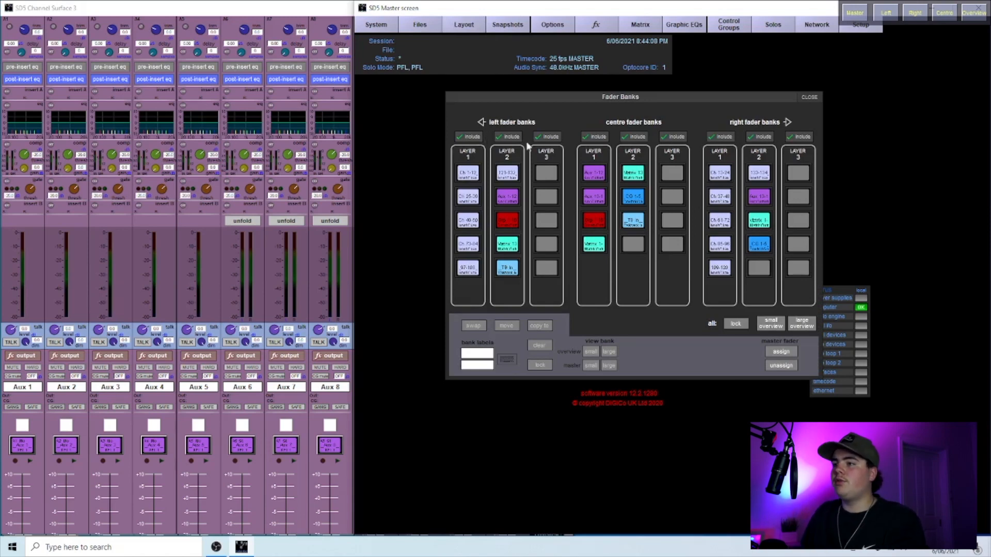
pyautogui.click(468, 172)
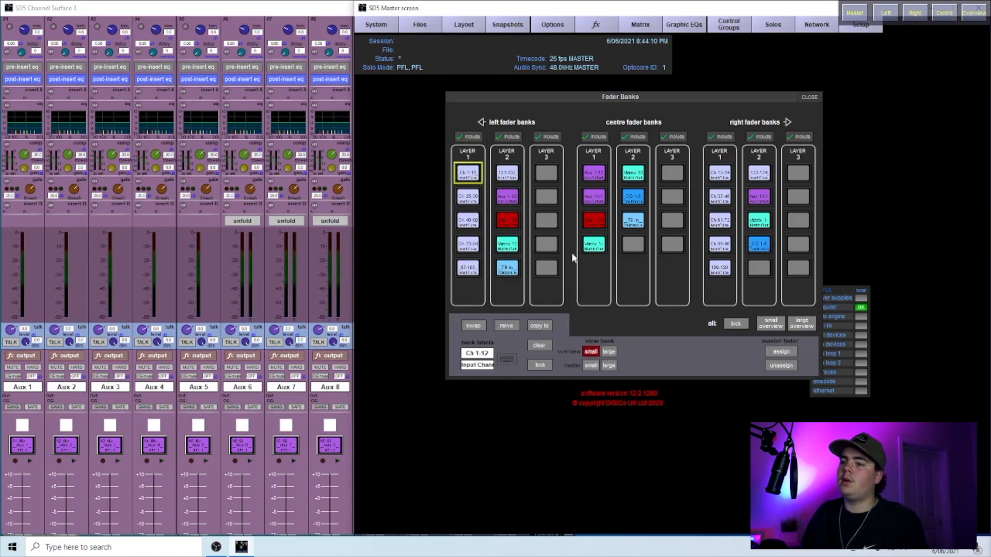
pyautogui.click(541, 345)
pyautogui.click(468, 201)
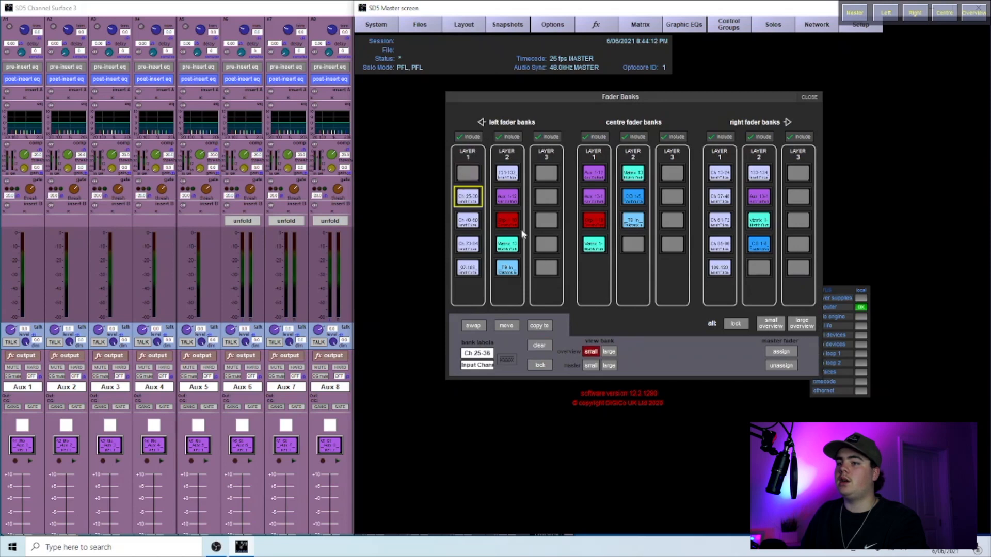
pyautogui.click(539, 345)
# - Clear the remaining three input channel banks from left layer 1
pyautogui.click(468, 196)
pyautogui.click(468, 221)
pyautogui.click(538, 346)
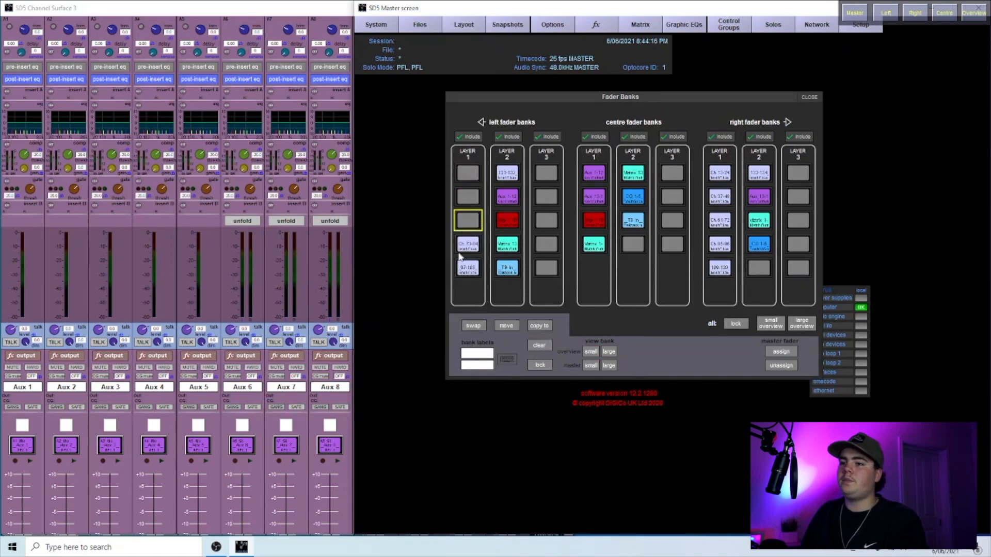
pyautogui.click(540, 346)
pyautogui.click(468, 268)
pyautogui.click(541, 346)
# - Clear the topmost input channel banks from left layer 2, right layer 1 and right layer 2
pyautogui.click(508, 173)
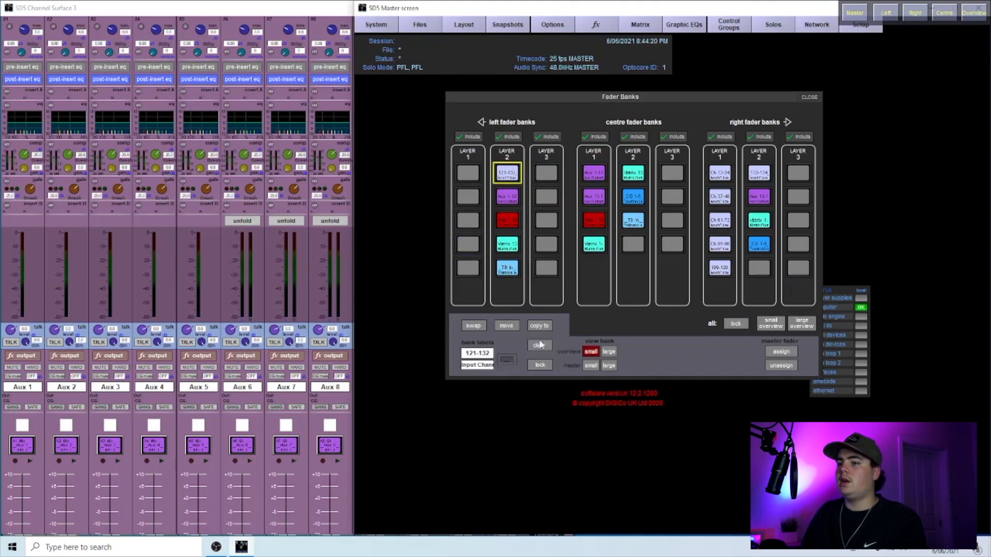
pyautogui.click(540, 346)
pyautogui.click(719, 174)
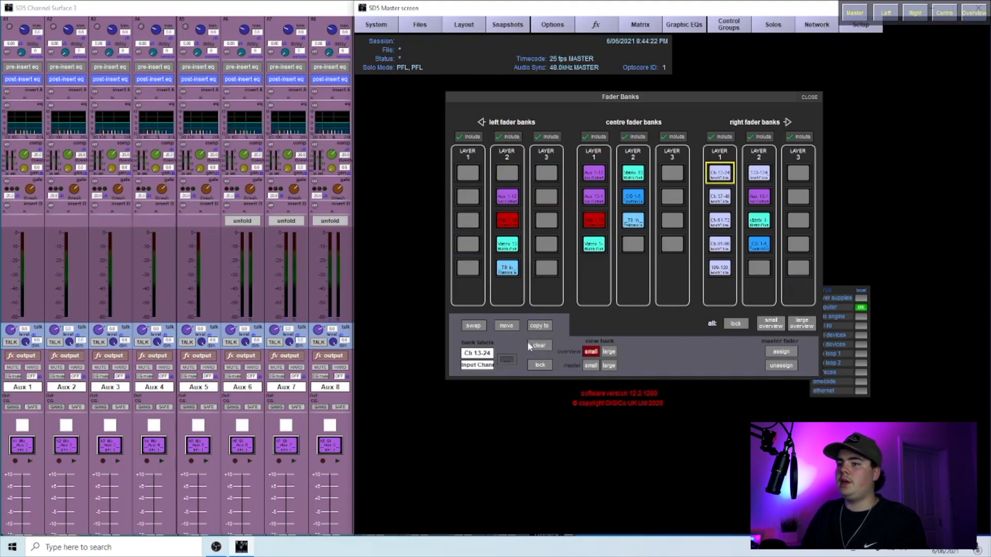
pyautogui.click(540, 346)
pyautogui.click(759, 173)
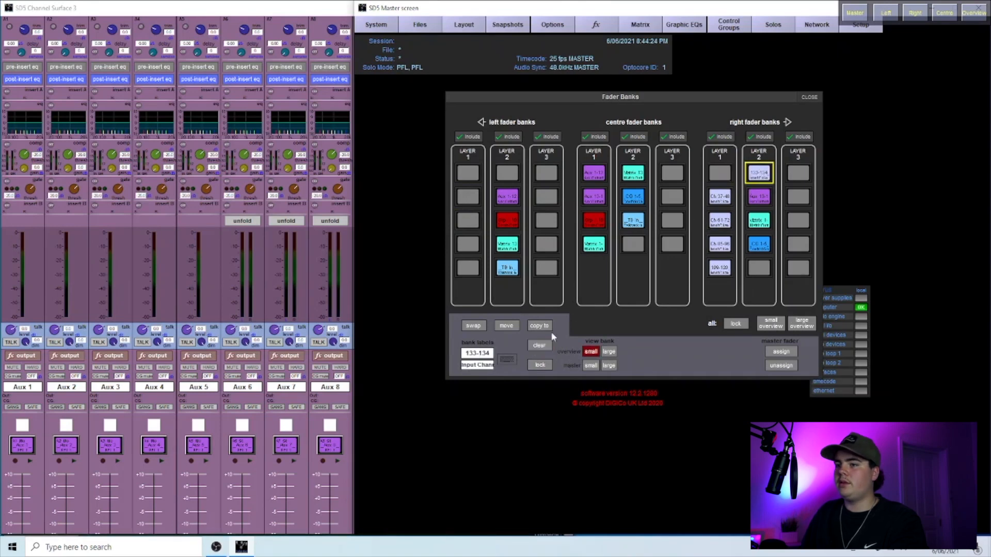
pyautogui.click(548, 345)
# - Clear the four remaining input channel banks from right layer 1
pyautogui.click(719, 196)
pyautogui.click(535, 348)
pyautogui.click(720, 220)
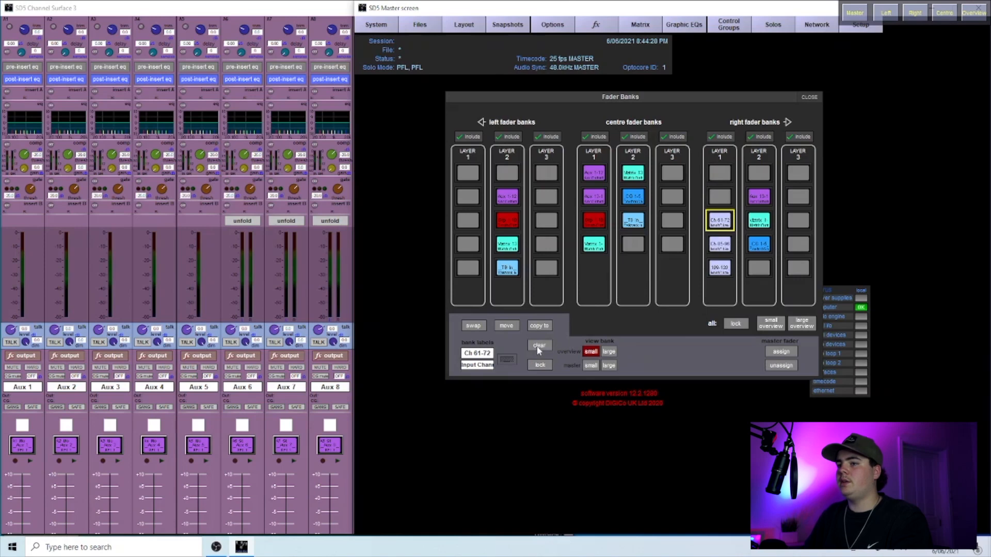
pyautogui.click(540, 346)
pyautogui.click(719, 244)
pyautogui.click(540, 345)
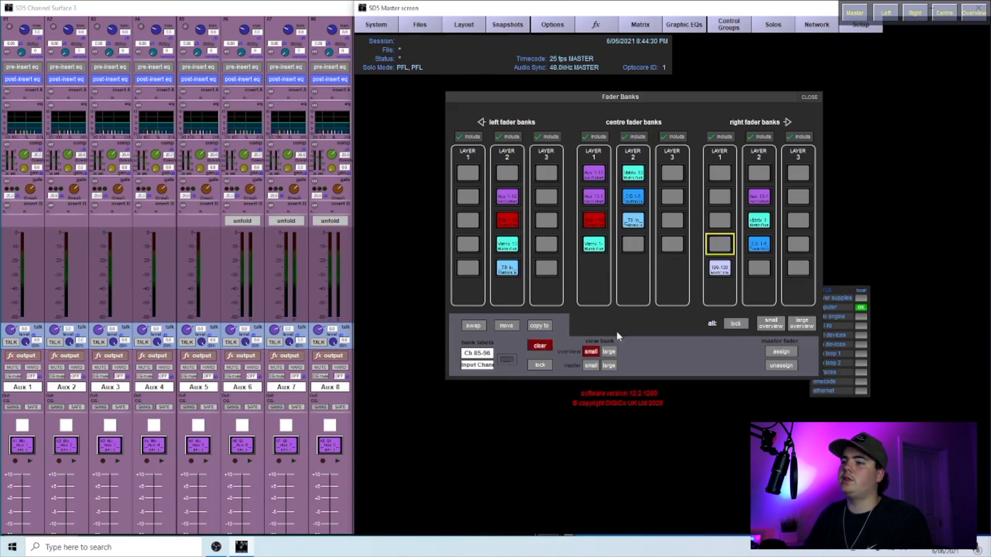
pyautogui.click(720, 269)
pyautogui.click(540, 345)
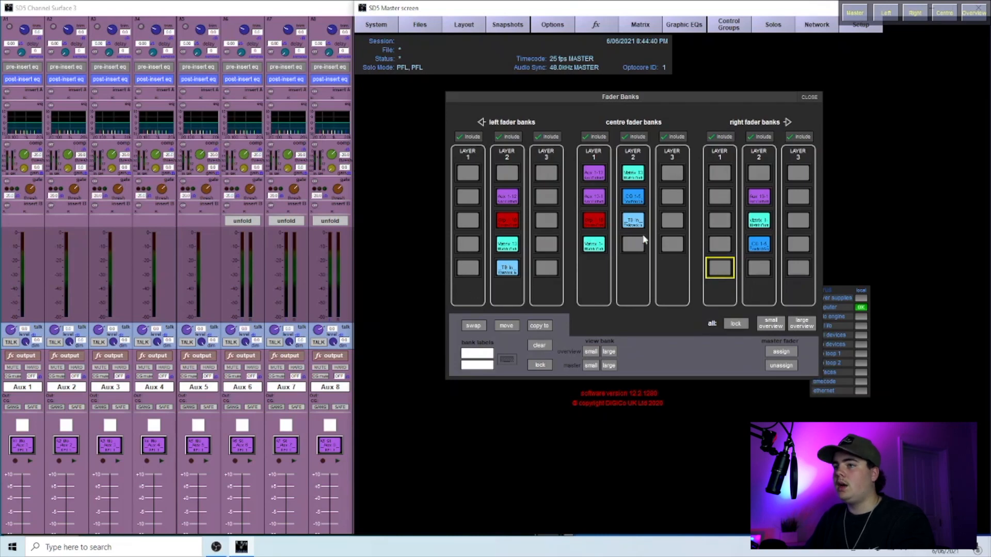
# - Clear the aux, group, matrix and talkback banks from left layer 2
pyautogui.click(510, 202)
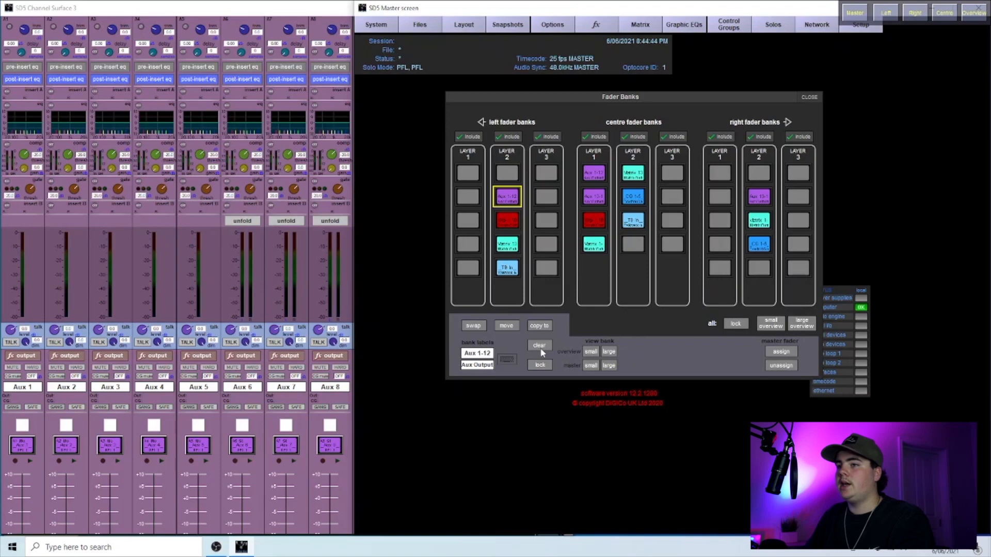
pyautogui.click(539, 346)
pyautogui.click(507, 225)
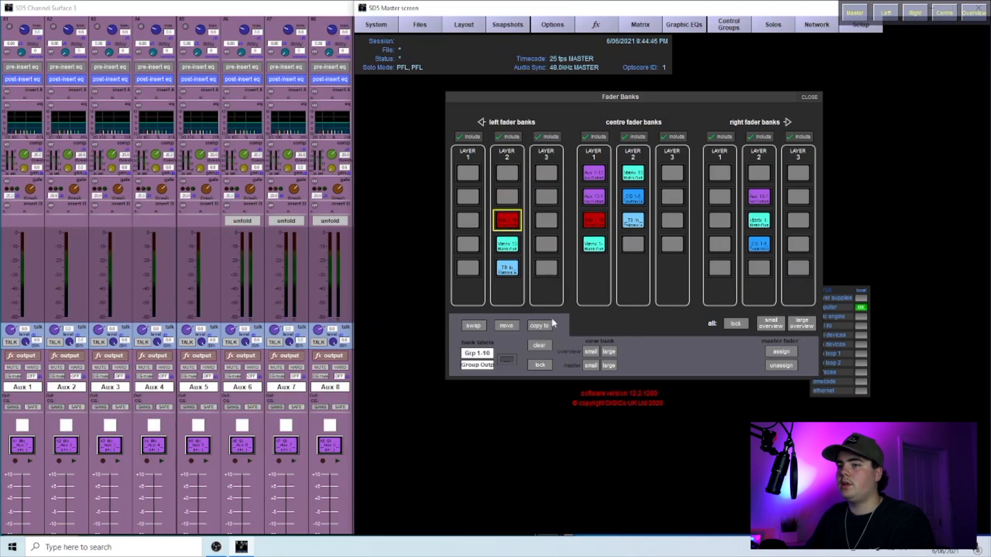
pyautogui.click(540, 346)
pyautogui.click(507, 245)
pyautogui.click(540, 346)
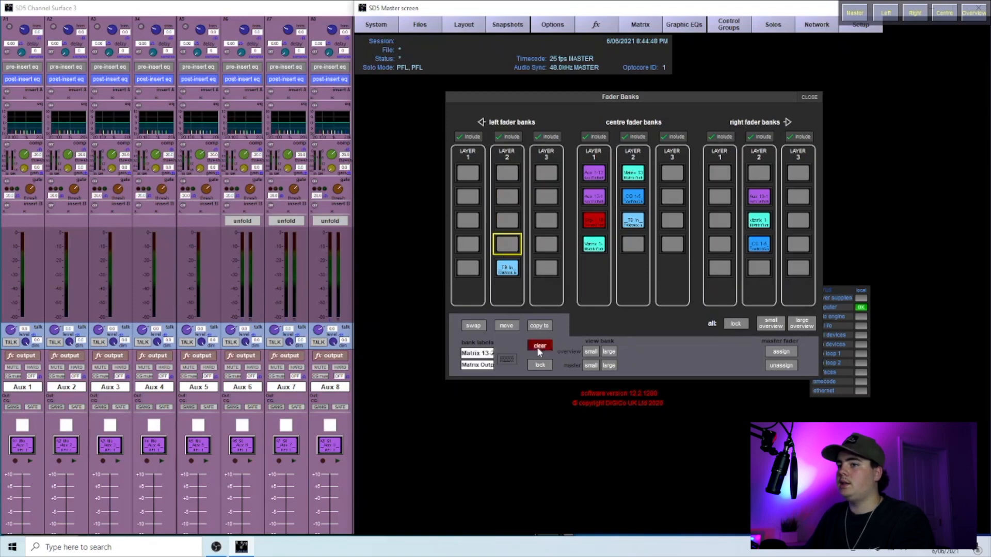
pyautogui.click(510, 271)
pyautogui.click(548, 344)
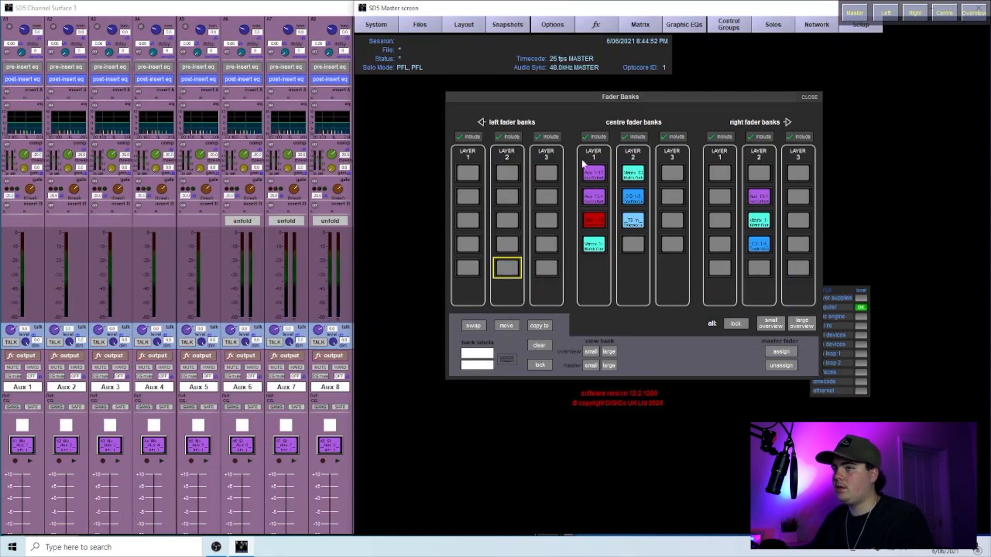
# - Move the centre Aux 1-12 bank and the right layer 2 Aux 13-15 bank into the first two slots of right layer 1
pyautogui.click(593, 175)
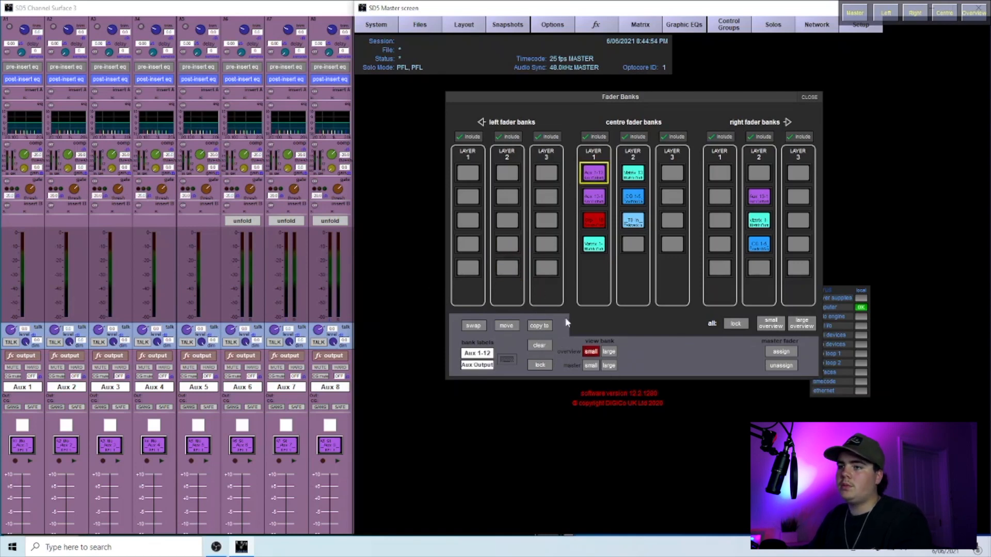
pyautogui.click(506, 326)
pyautogui.click(723, 176)
pyautogui.click(763, 196)
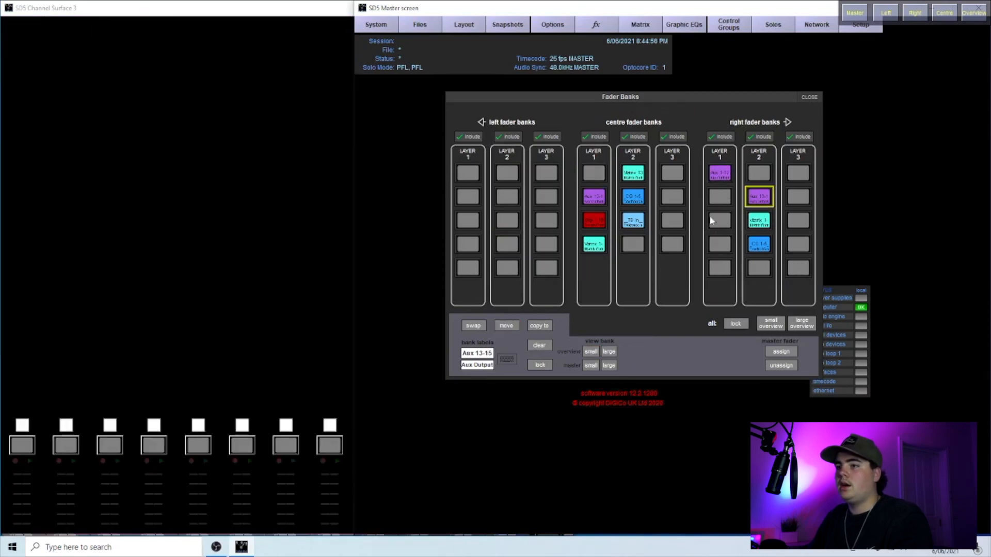
pyautogui.click(507, 326)
pyautogui.click(720, 196)
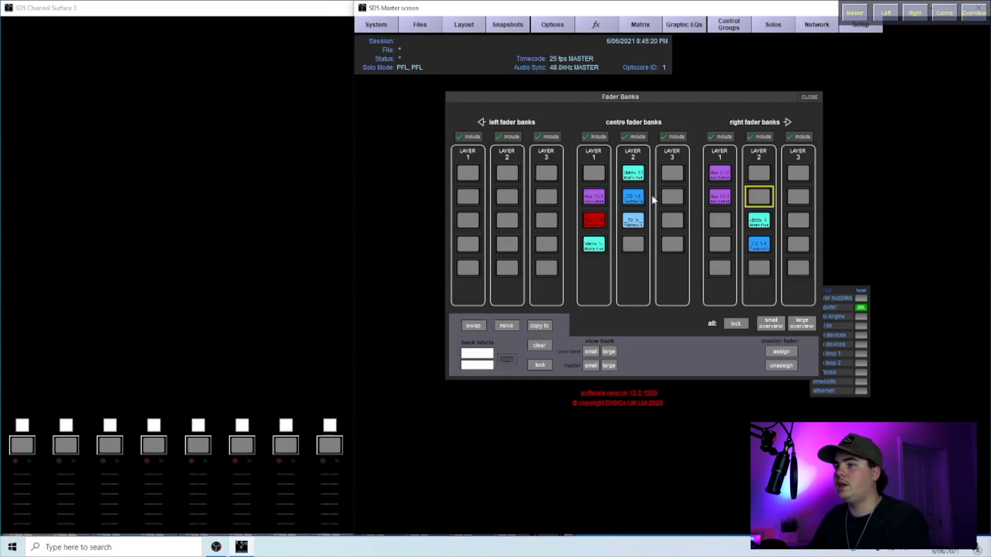
# - Clear the matrix, group and remaining aux banks from centre layer 1
pyautogui.click(594, 244)
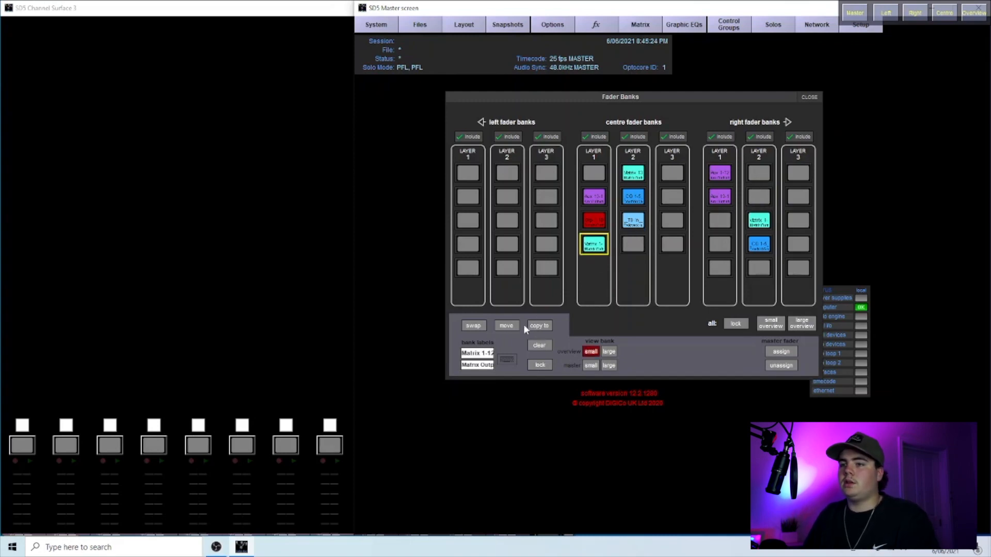
pyautogui.click(532, 348)
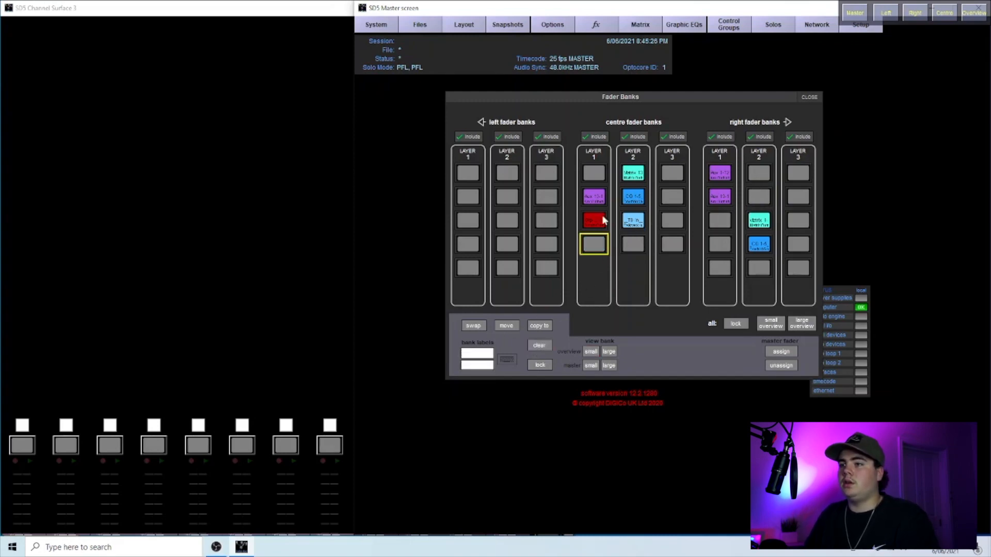
pyautogui.click(533, 347)
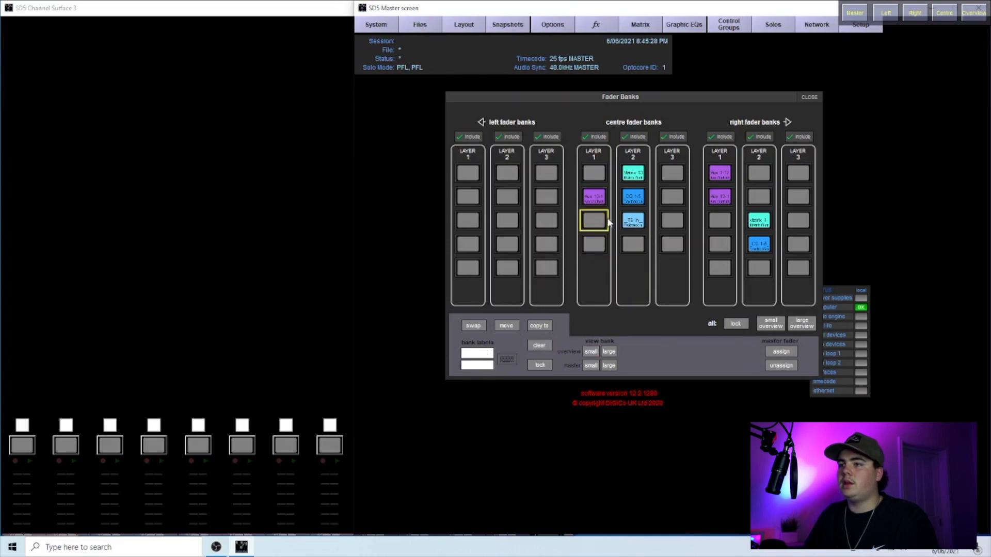
pyautogui.click(539, 346)
# - Clear the talkback, control group and matrix banks from centre layer 2
pyautogui.click(634, 223)
pyautogui.click(539, 345)
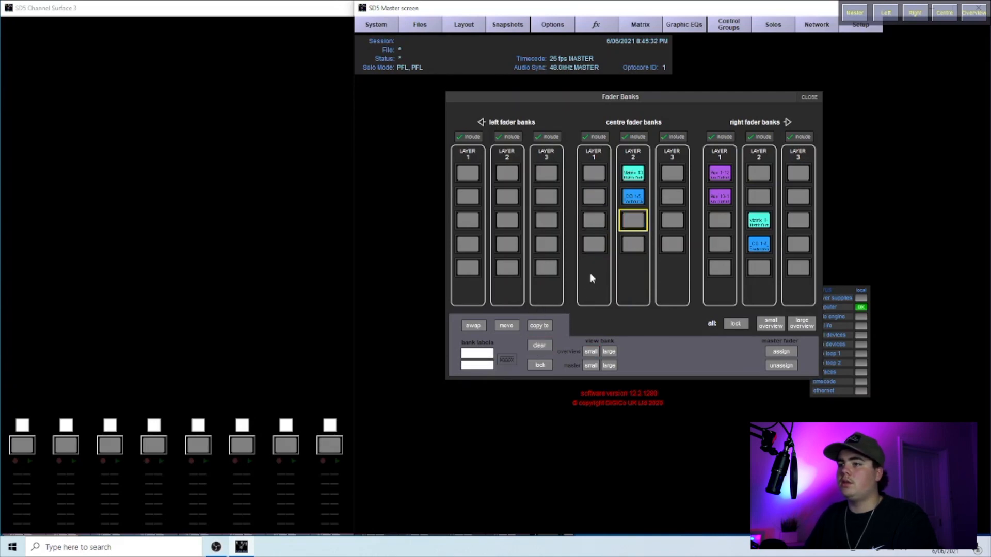
pyautogui.click(634, 197)
pyautogui.click(539, 346)
pyautogui.click(633, 174)
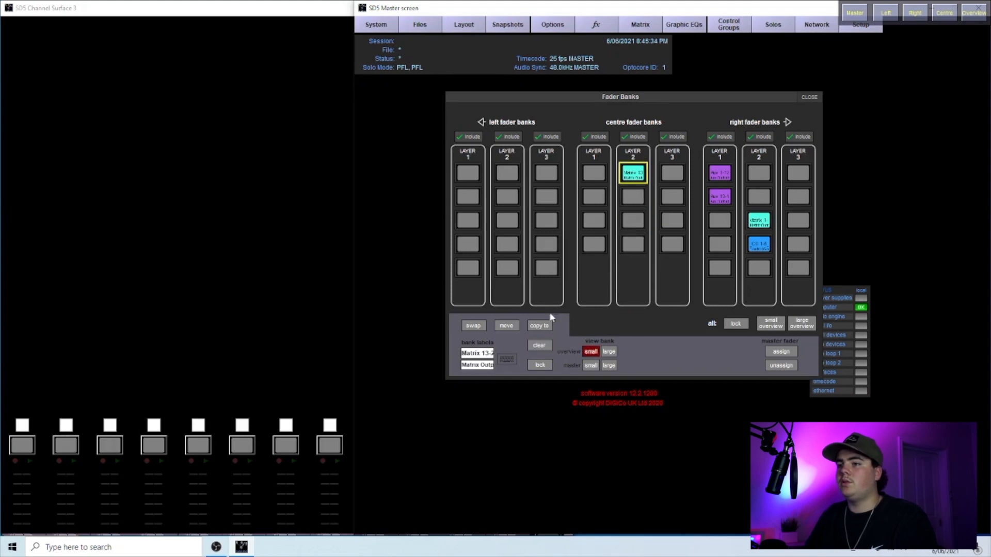
pyautogui.click(540, 344)
# - Clear the matrix and control group banks from right layer 2 and close the Fader Banks layout
pyautogui.click(759, 221)
pyautogui.click(540, 345)
pyautogui.click(759, 244)
pyautogui.click(539, 346)
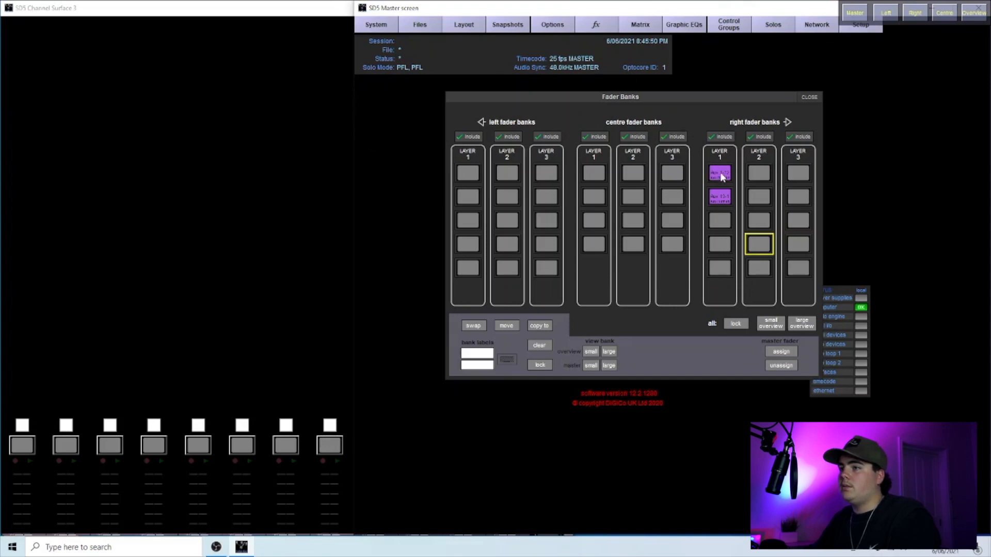
pyautogui.click(808, 97)
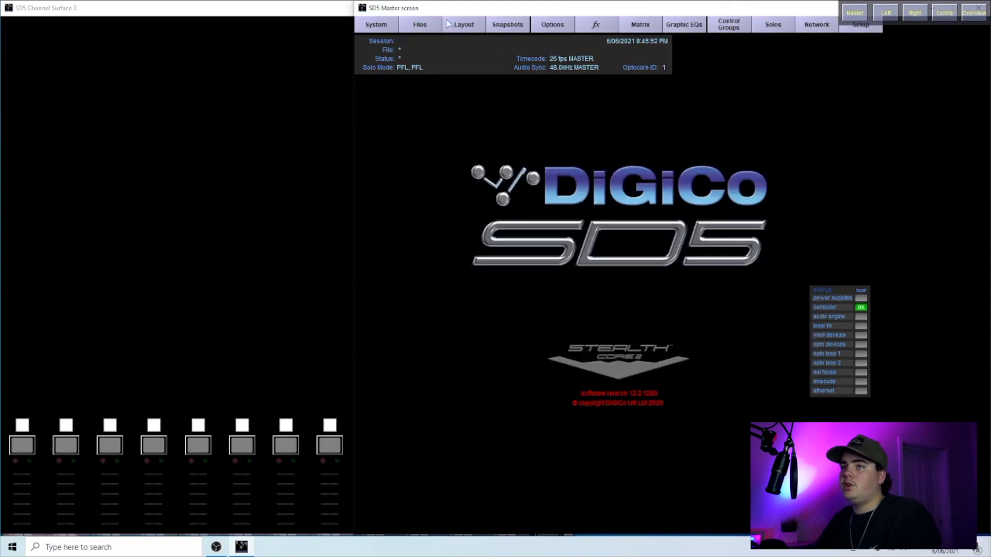
# - Open the Channel List and expand the input channels down to the final stereo channels
pyautogui.click(457, 24)
pyautogui.click(472, 61)
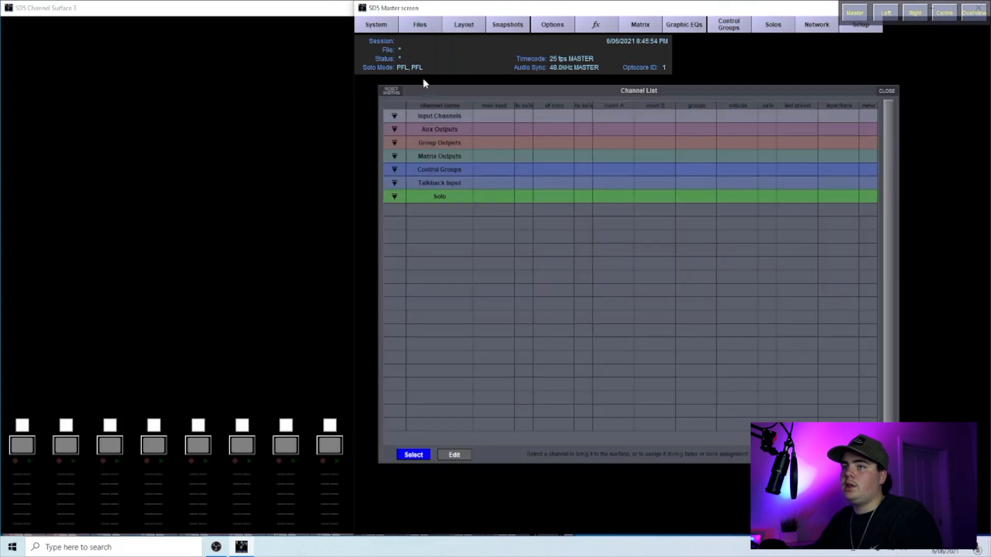
pyautogui.click(396, 116)
pyautogui.moveTo(883, 120); pyautogui.dragTo(885, 406)
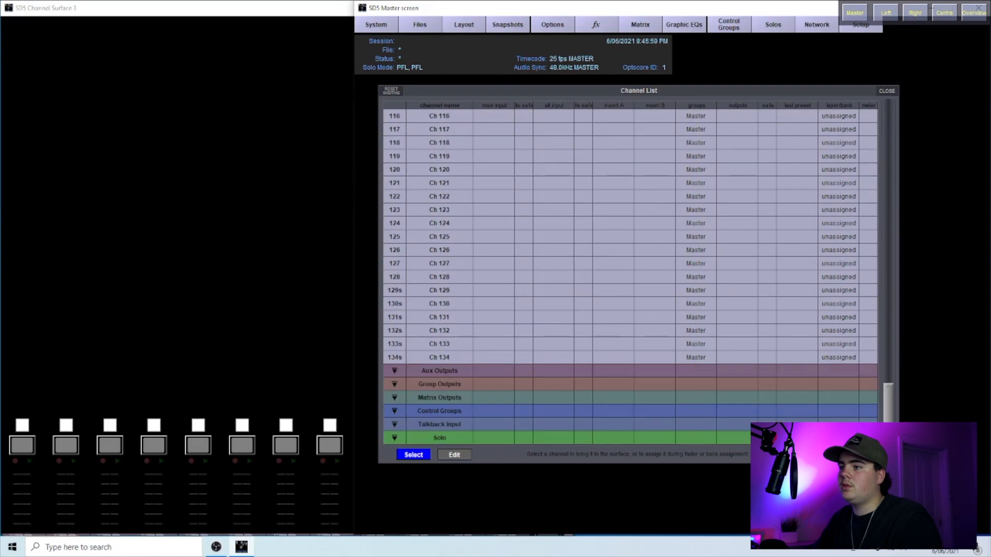
# - Switch the Channel List to editing and rename input channel 129 as DRM PLT RTN
pyautogui.click(414, 291)
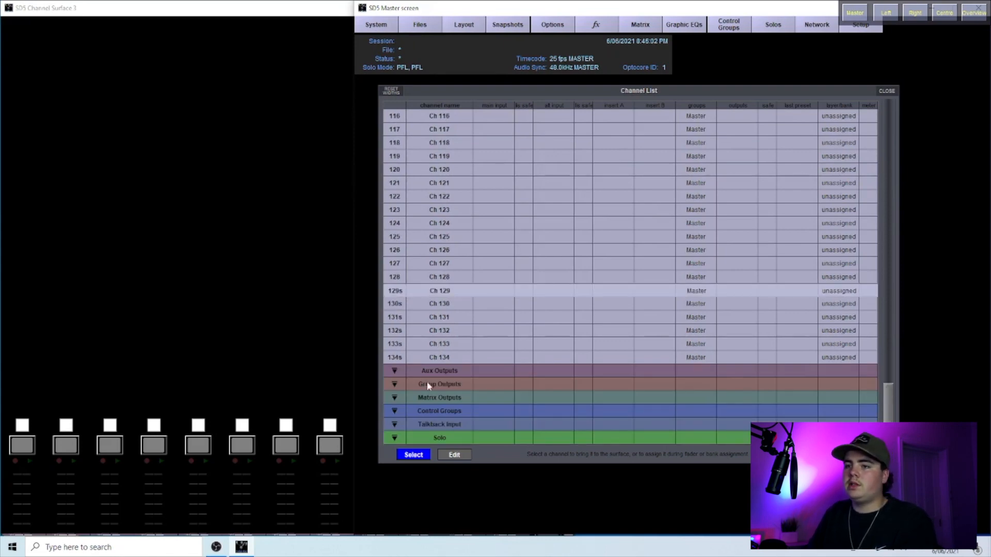
pyautogui.click(463, 459)
pyautogui.click(433, 291)
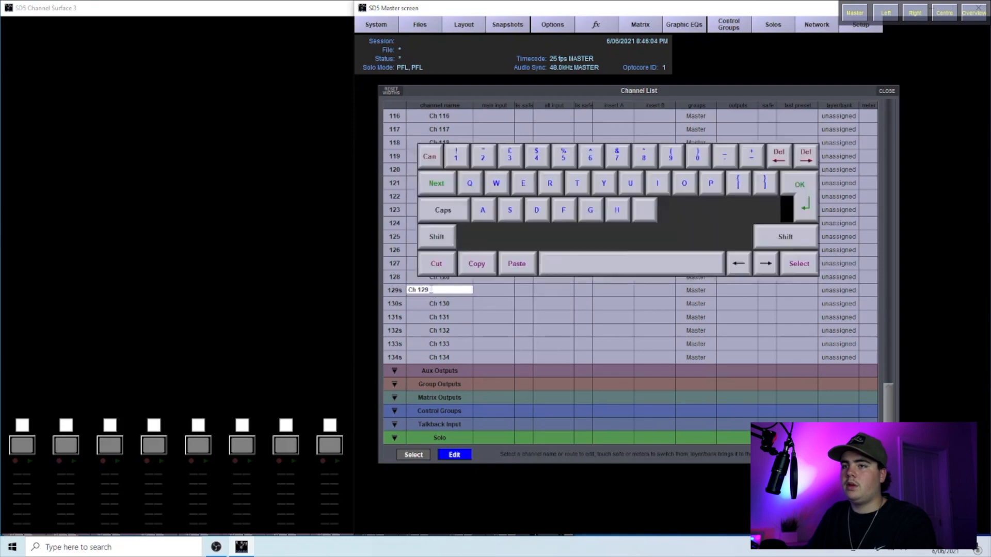
pyautogui.doubleClick(435, 291)
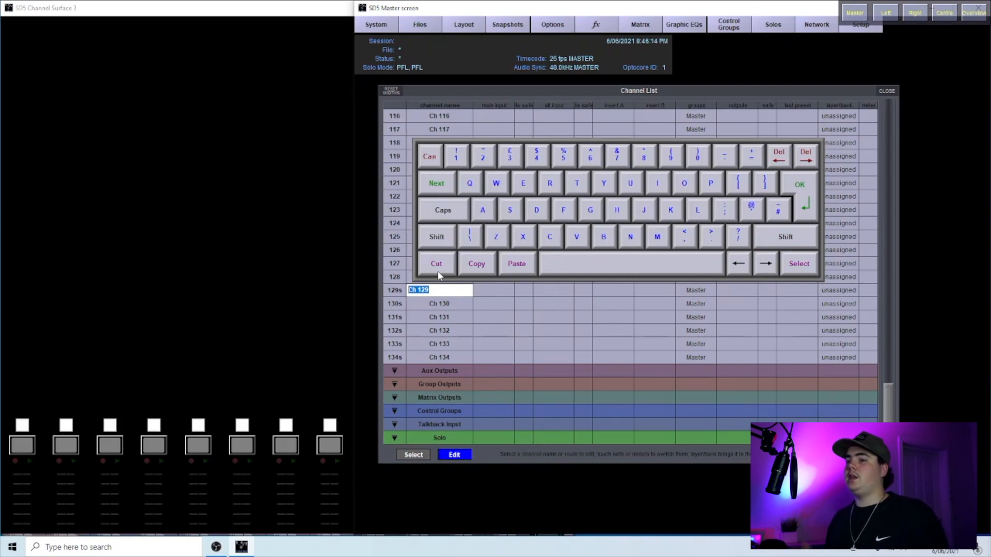
pyautogui.write('DRM PLA')
pyautogui.press('BackSpace')
pyautogui.press('BackSpace')
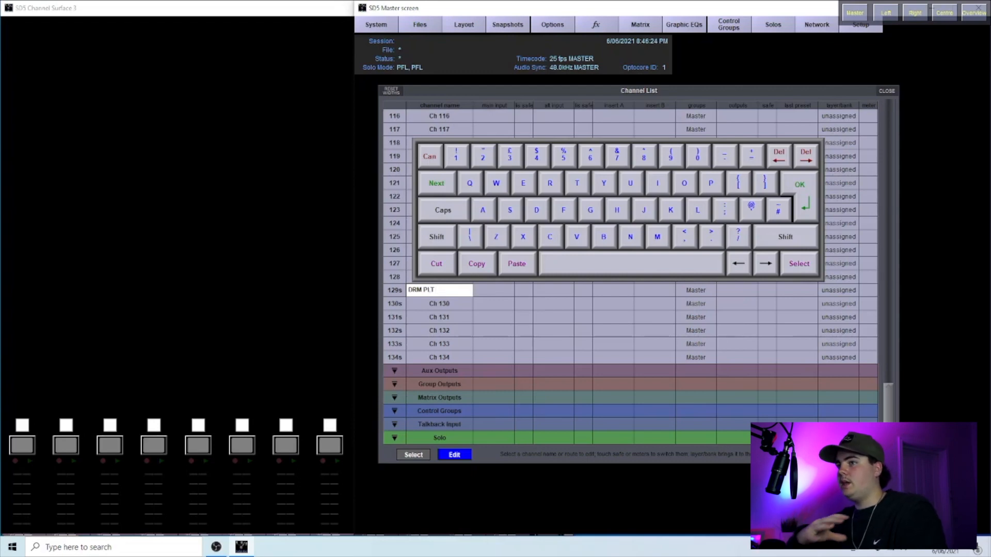
pyautogui.write('RTN')
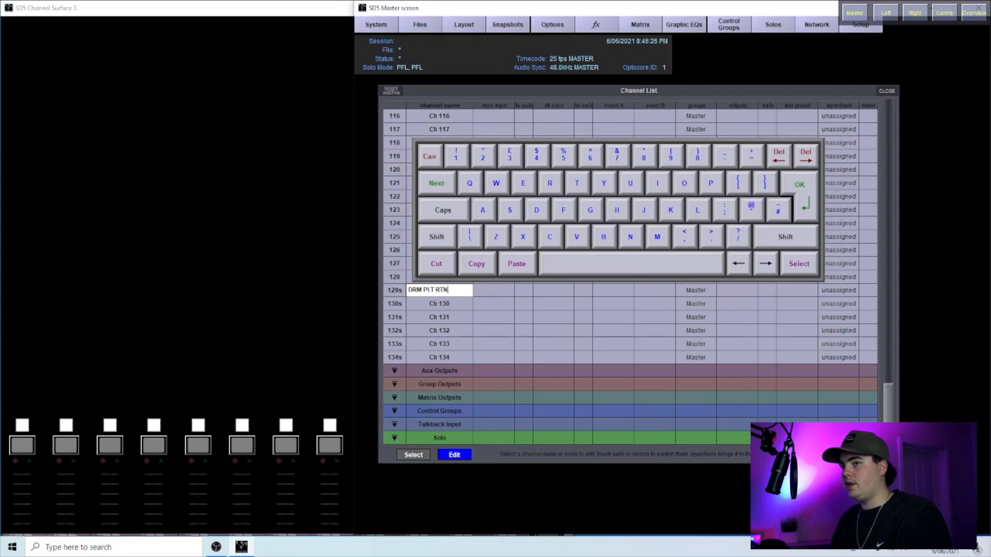
pyautogui.press('Return')
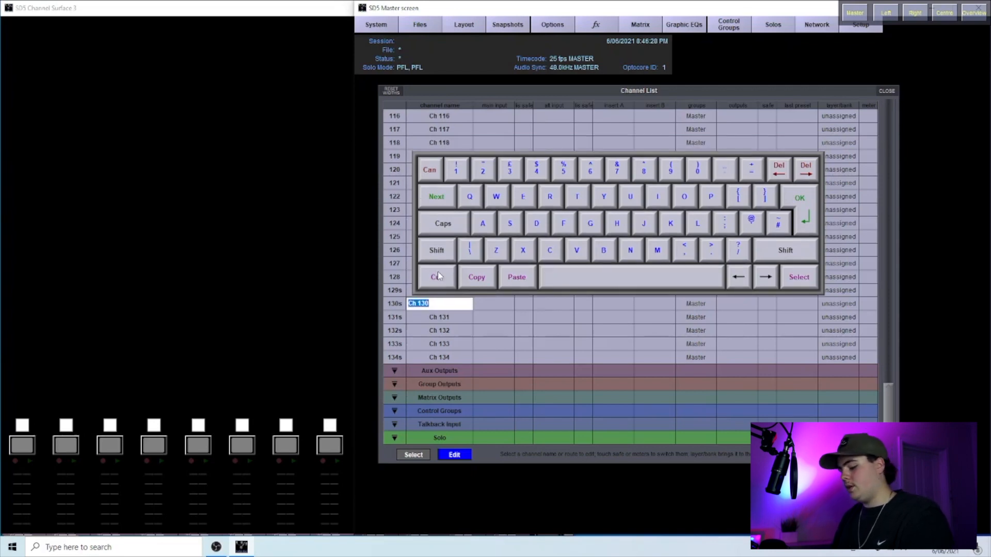
# - Rename stereo input channel 130 as INST VRB RTN and channel 131 as CHROUS RTN
pyautogui.write('INST VRB')
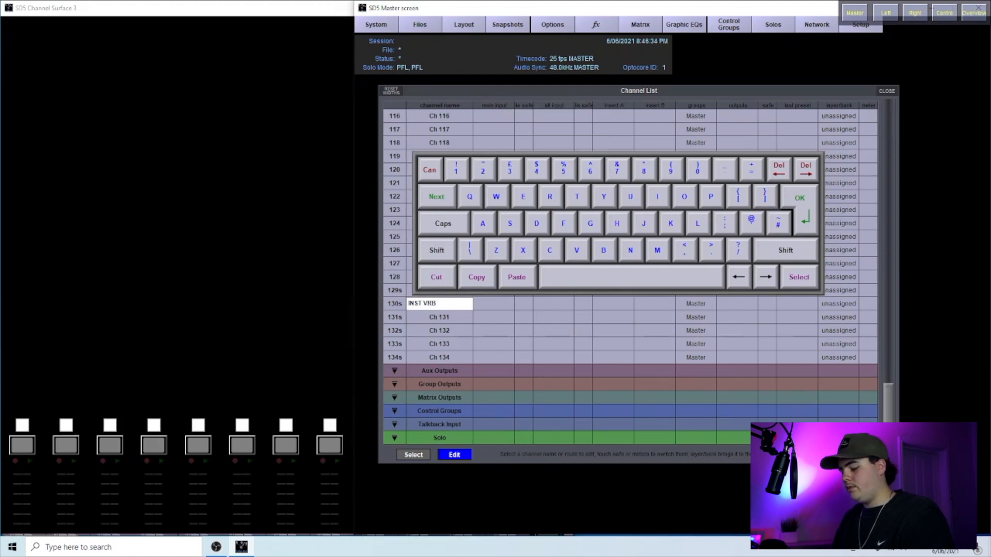
pyautogui.write('RTN')
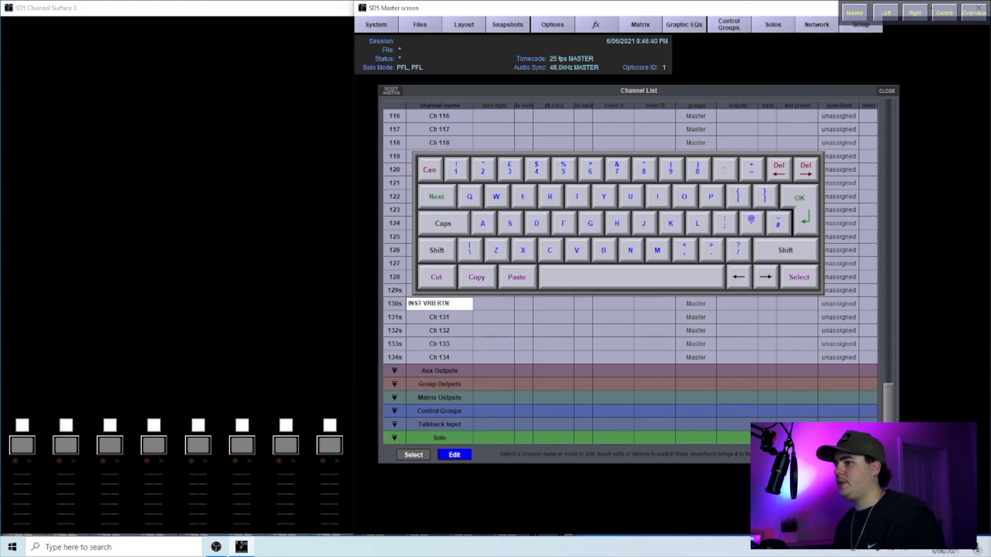
pyautogui.press('Tab')
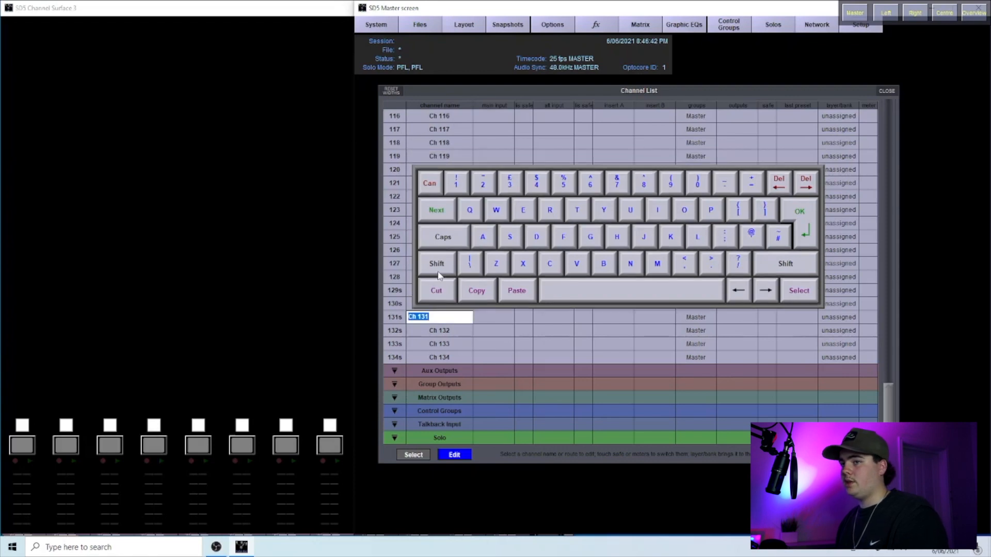
pyautogui.write('C')
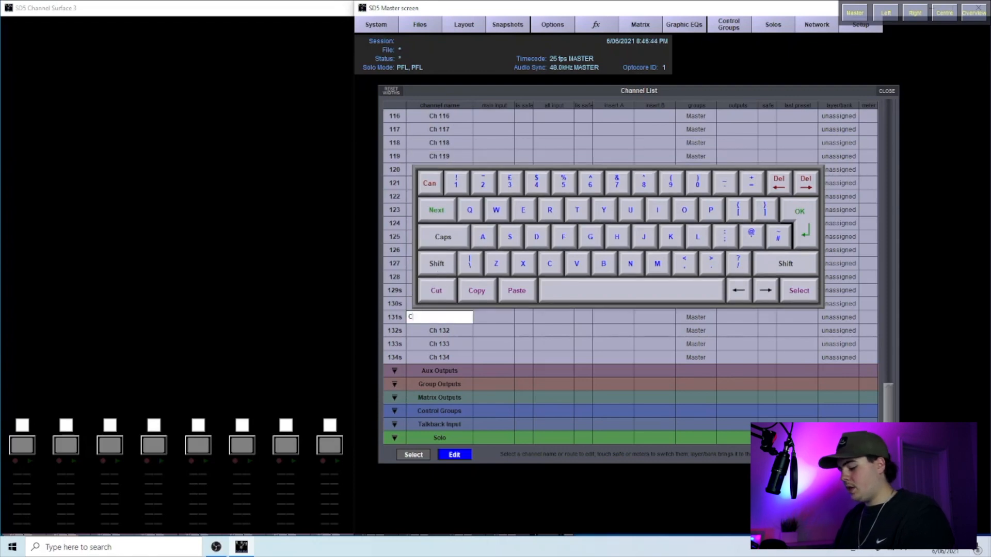
pyautogui.write('HROUS RTN')
pyautogui.press('Tab')
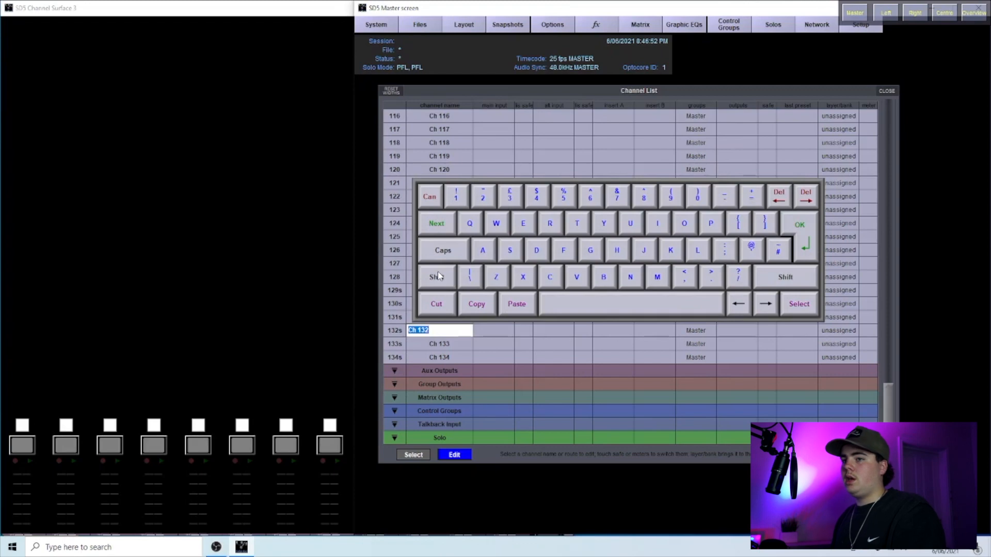
pyautogui.hotkey('shift', 'Tab')
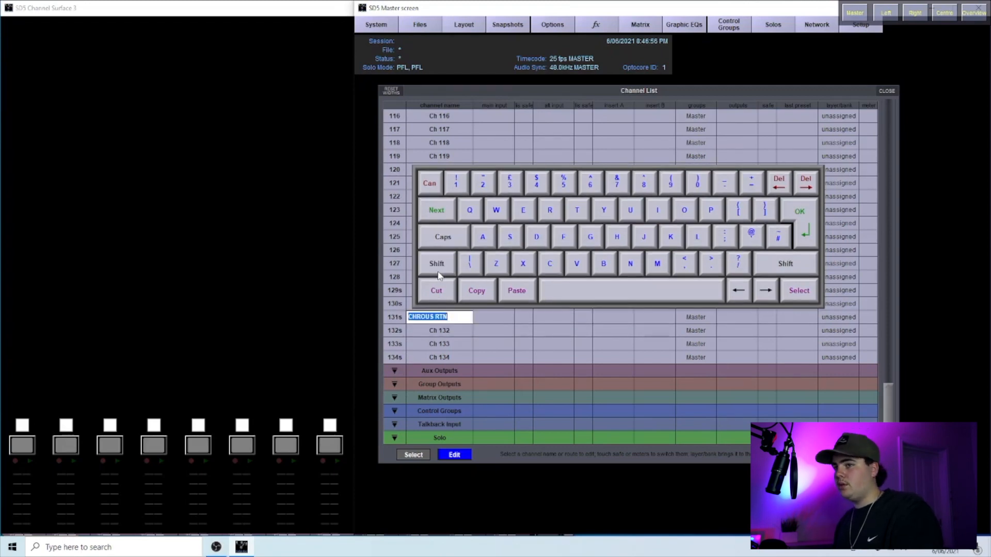
pyautogui.press('Tab')
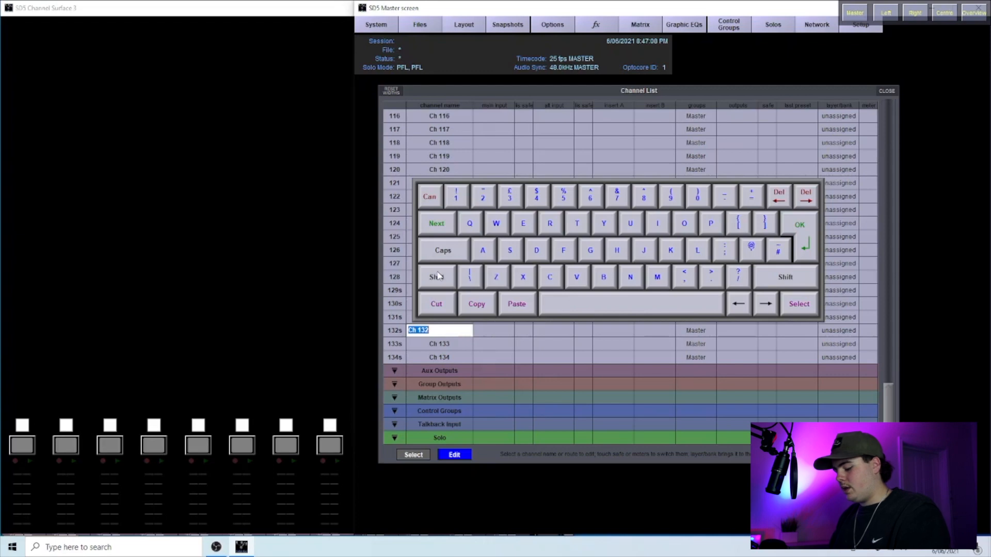
# - Rename stereo input channel 132 as VOX PLT RTN
pyautogui.write('VOX')
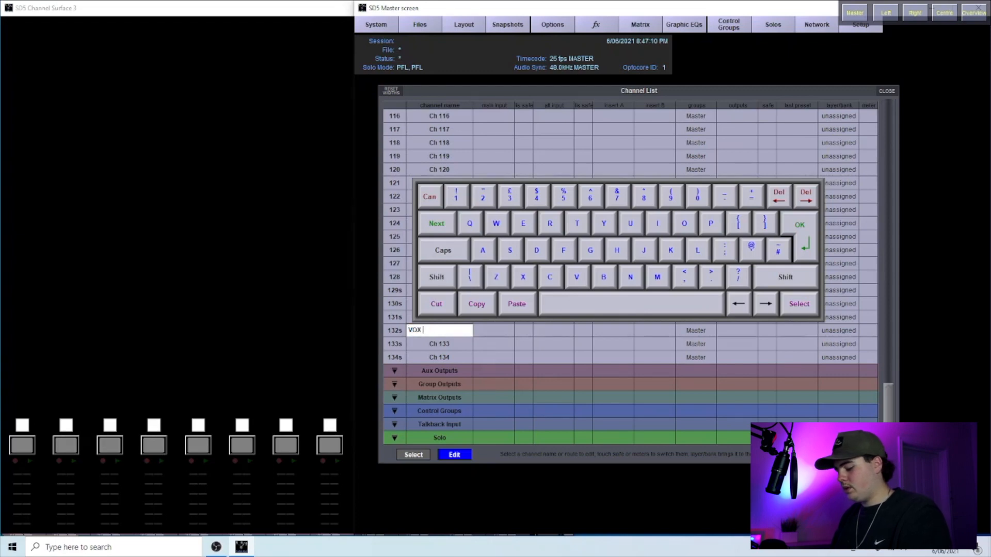
pyautogui.write(' PLT RTN')
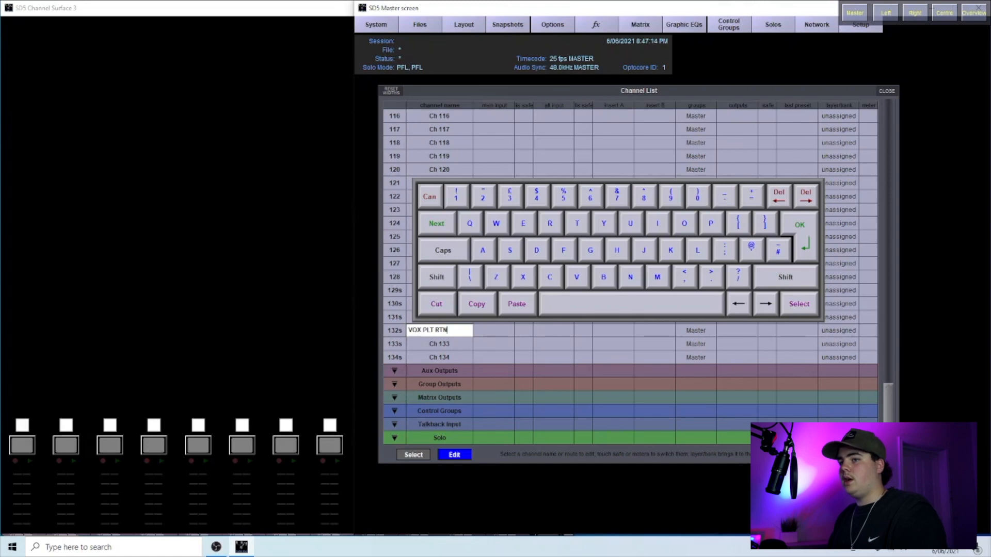
pyautogui.press('Tab')
# - Rename stereo input channel 133 as VOX HALL RTN and channel 134 as VOX DLY RTN, and finish the name entry
pyautogui.write('VOX ')
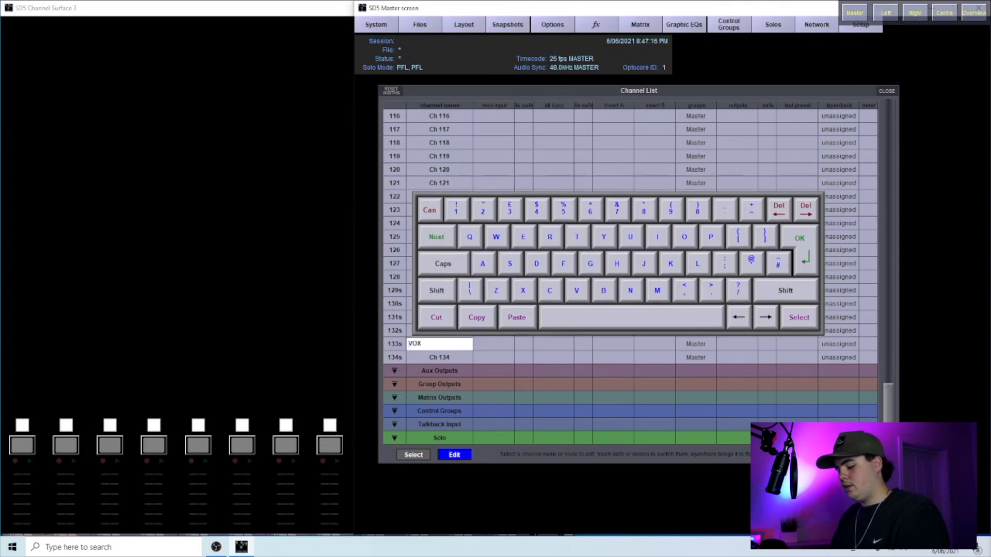
pyautogui.write('RVB')
pyautogui.press('BackSpace')
pyautogui.press('BackSpace')
pyautogui.press('BackSpace')
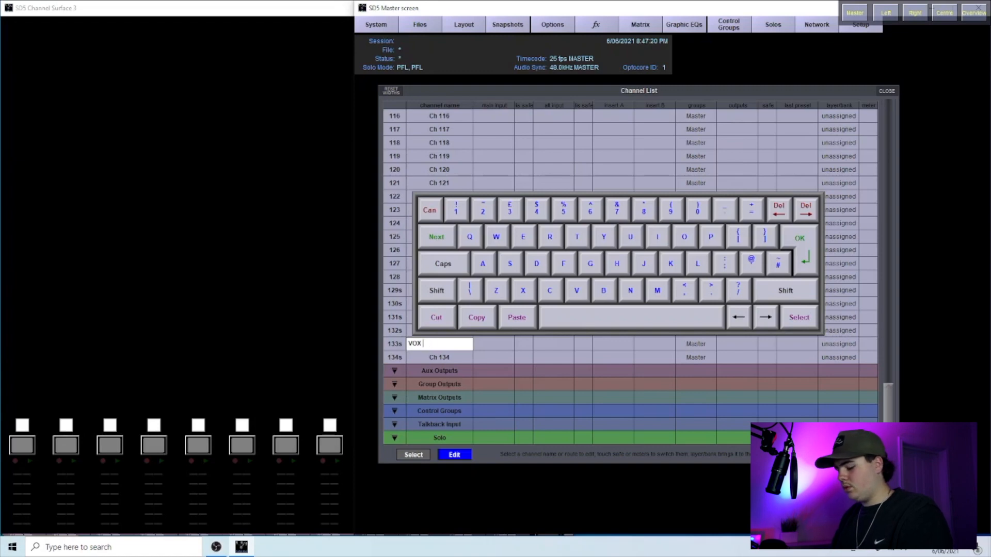
pyautogui.write('HALL RTN')
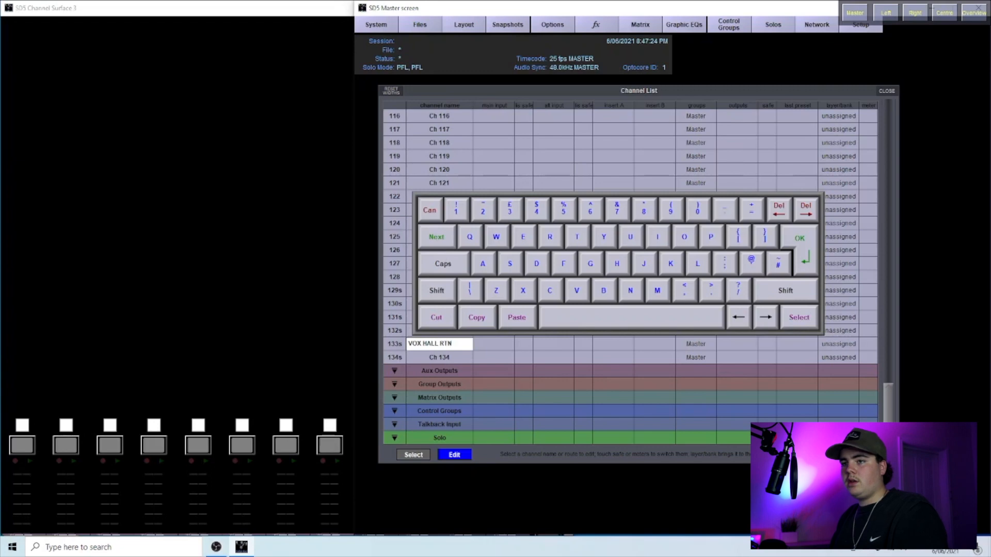
pyautogui.press('Return')
pyautogui.write('VOX DLY RTN')
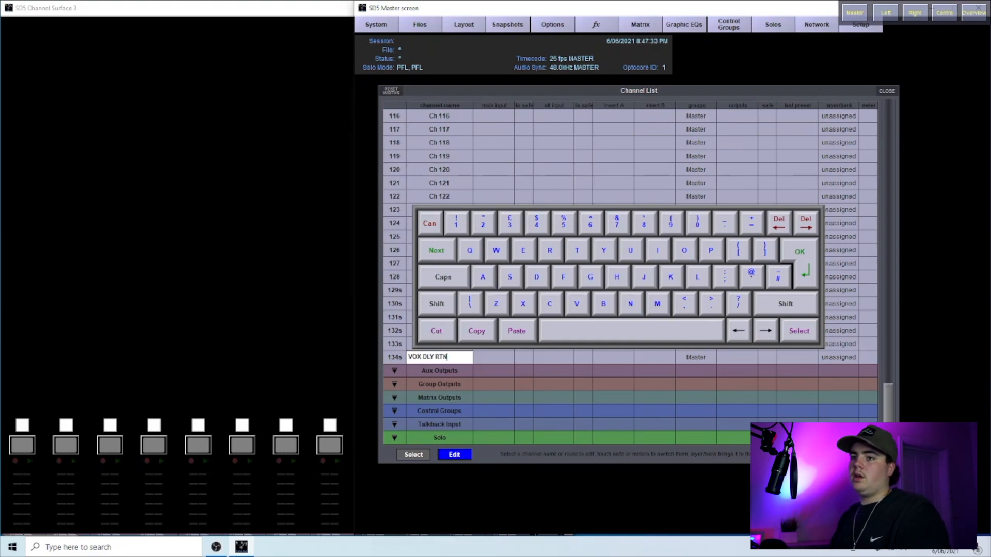
pyautogui.press('Return')
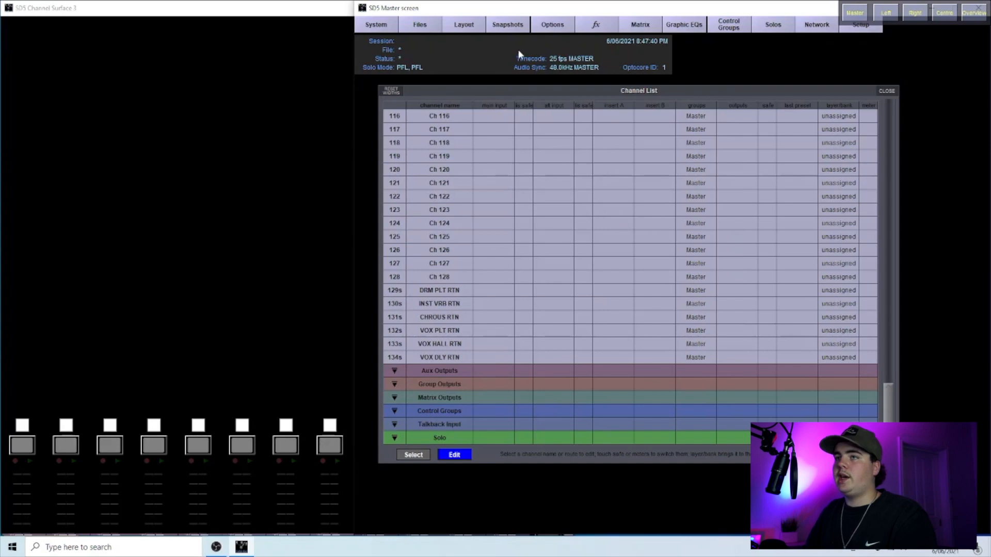
# - Check the order of the input channels in the Session Structure, and leave it without restructuring
pyautogui.click(419, 26)
pyautogui.click(424, 68)
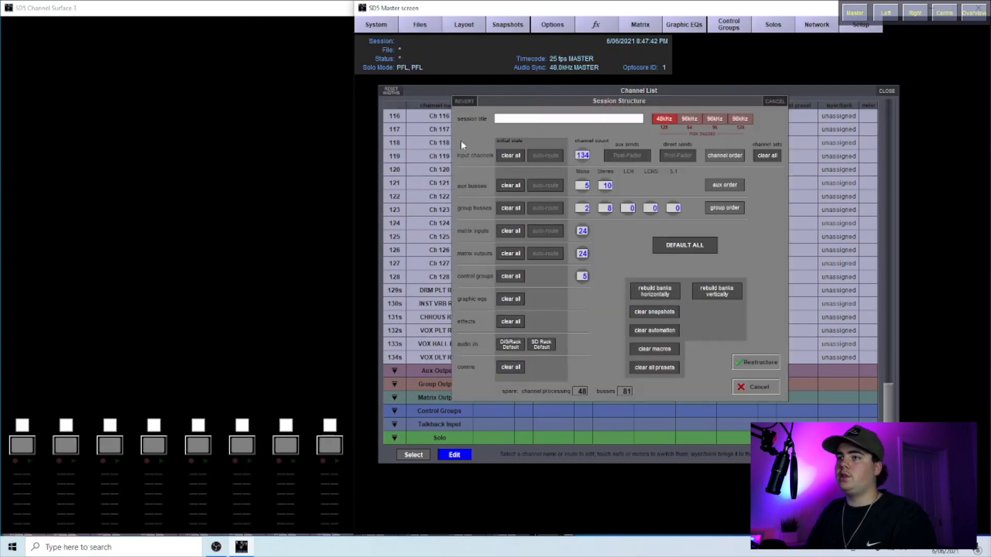
pyautogui.click(726, 155)
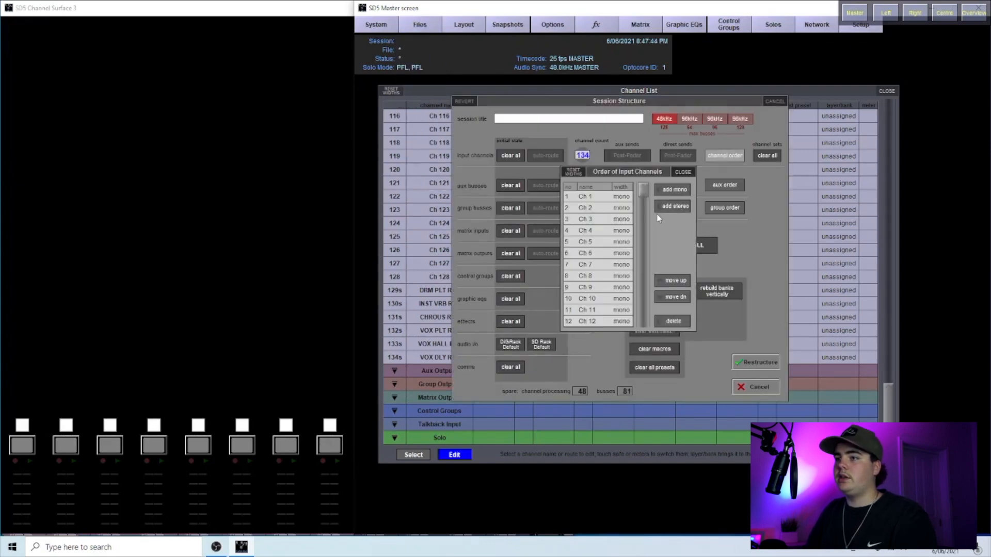
pyautogui.click(683, 172)
pyautogui.click(774, 102)
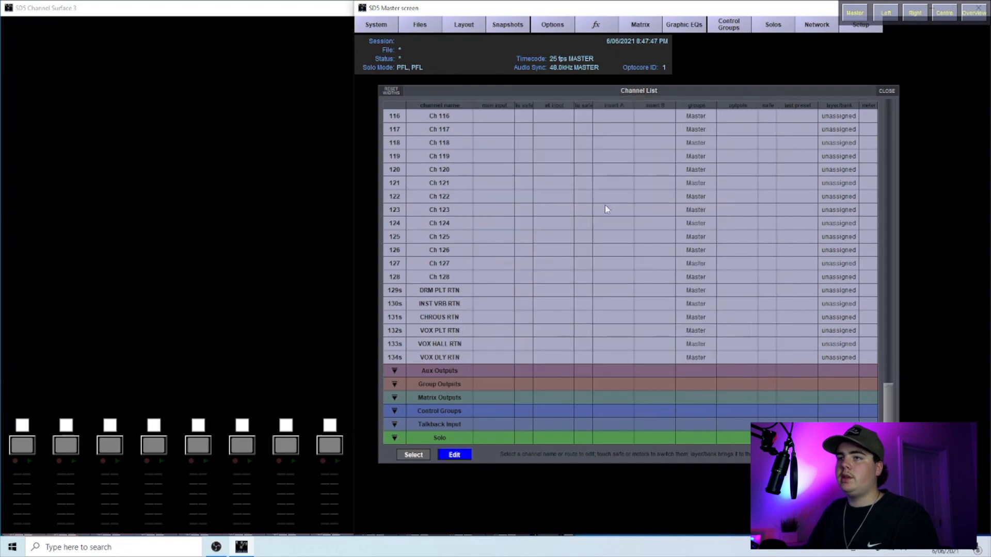
# - Rename input channel 125 as MP-3 L and channel 126 as MP-3 R in the Channel List
pyautogui.click(439, 237)
pyautogui.doubleClick(435, 238)
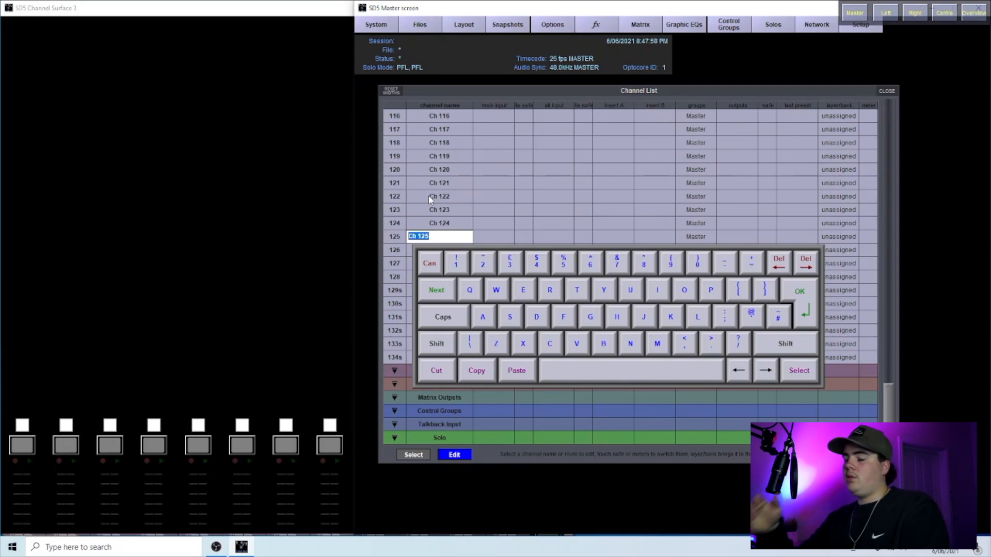
pyautogui.write('MP-3')
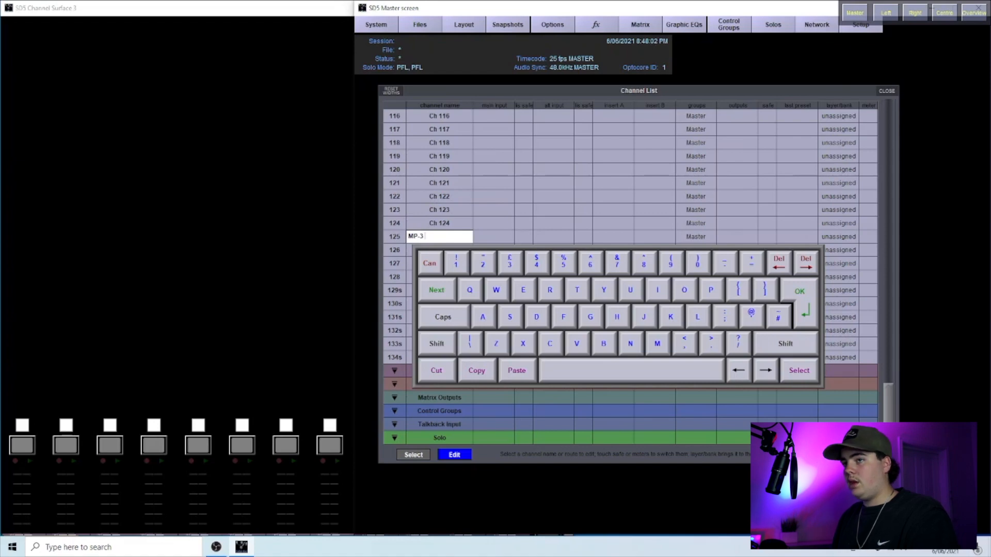
pyautogui.write(' L')
pyautogui.press('Return')
pyautogui.write('MP')
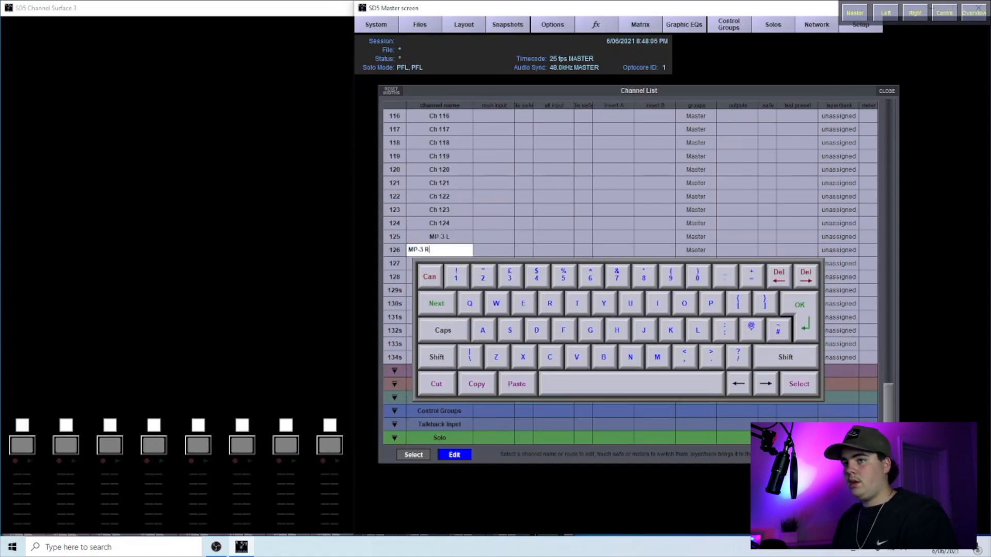
pyautogui.write('-3 R')
pyautogui.press('Return')
# - Rename input channel 127 as PC-L and channel 128 as PC-R
pyautogui.write('PC')
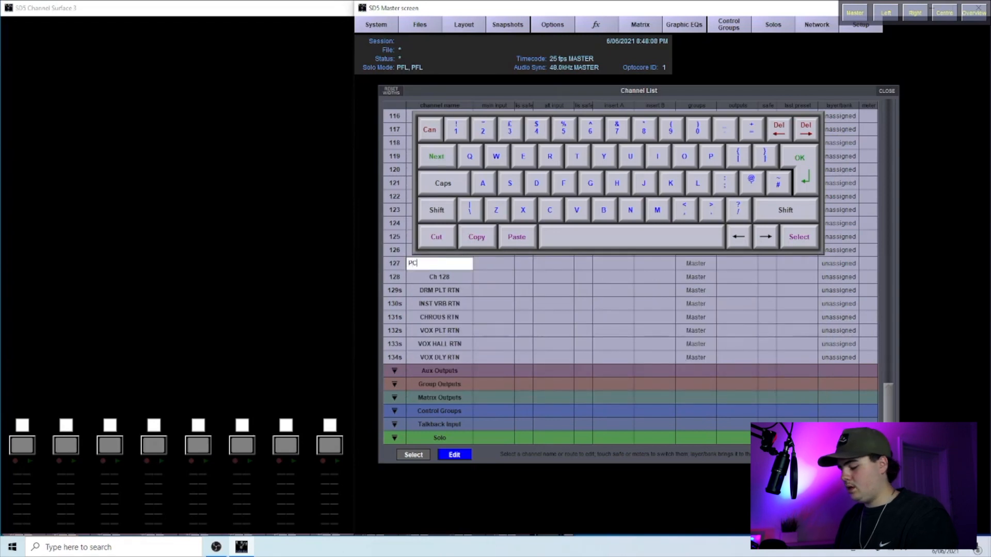
pyautogui.write(' L')
pyautogui.press('Return')
pyautogui.write('PC')
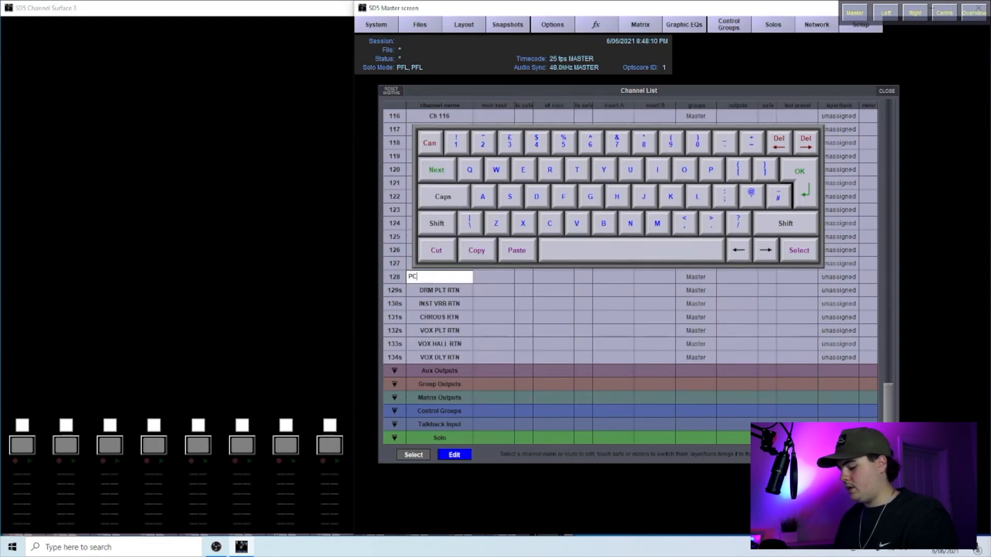
pyautogui.write(' R')
pyautogui.press('Return')
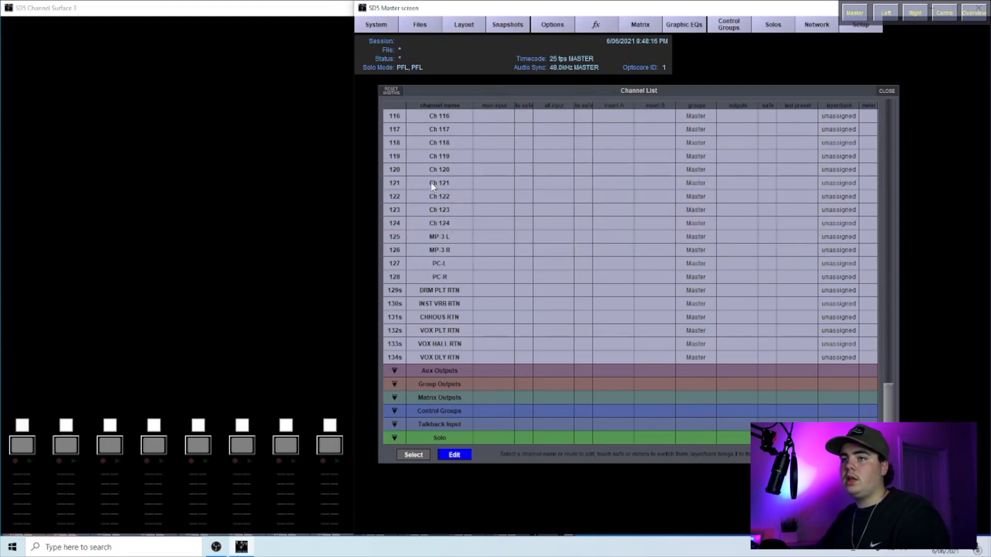
# - Rename input channel 123 as SOS TB and channel 124 as FOH TB
pyautogui.click(437, 210)
pyautogui.write('SOS TB')
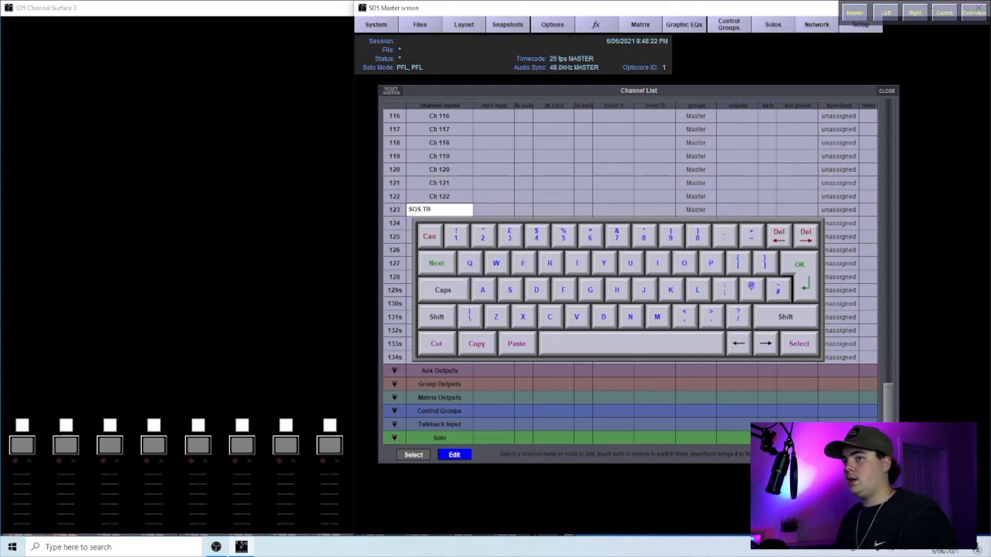
pyautogui.press('Return')
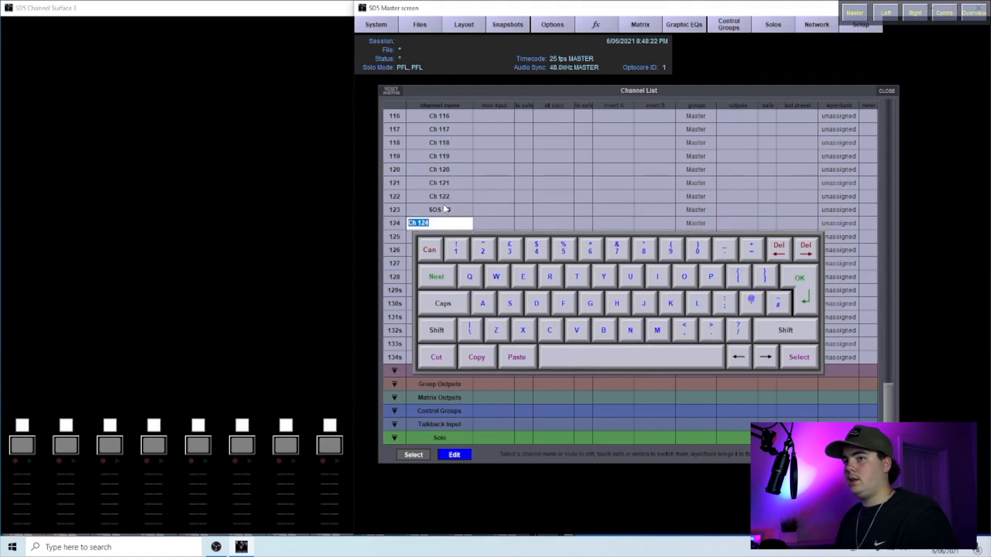
pyautogui.write('FOG')
pyautogui.press('BackSpace')
pyautogui.write('H TB')
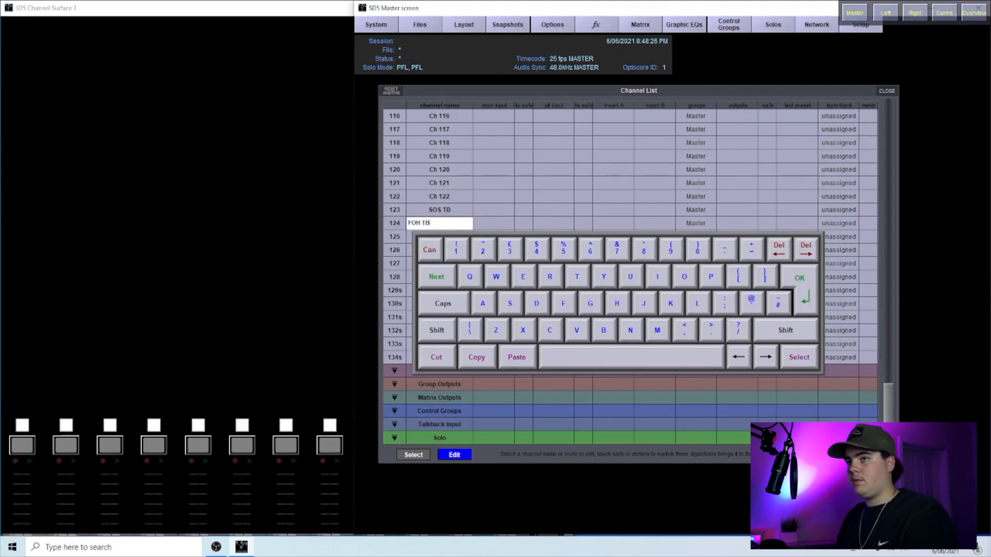
# - Rename input channel 121 as MD-1 TB and channel 122 as MD-2 TB, and finish the name entry
pyautogui.press('Up')
pyautogui.press('Up')
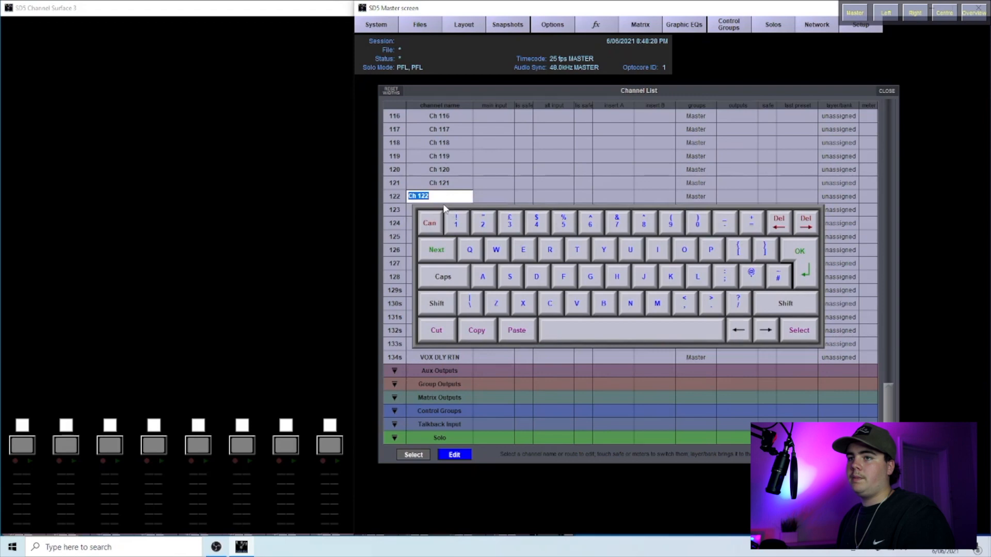
pyautogui.press('Up')
pyautogui.write('MD')
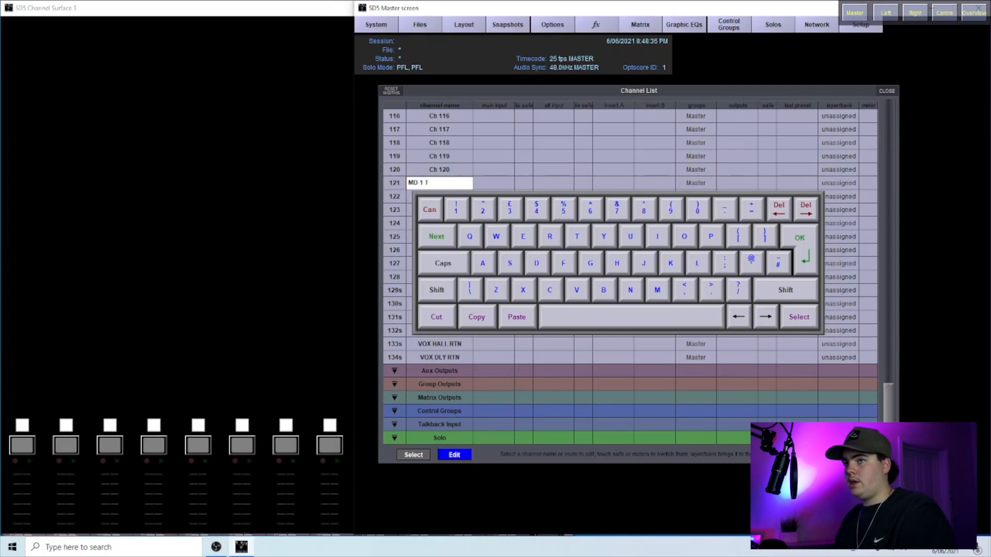
pyautogui.press('Tab')
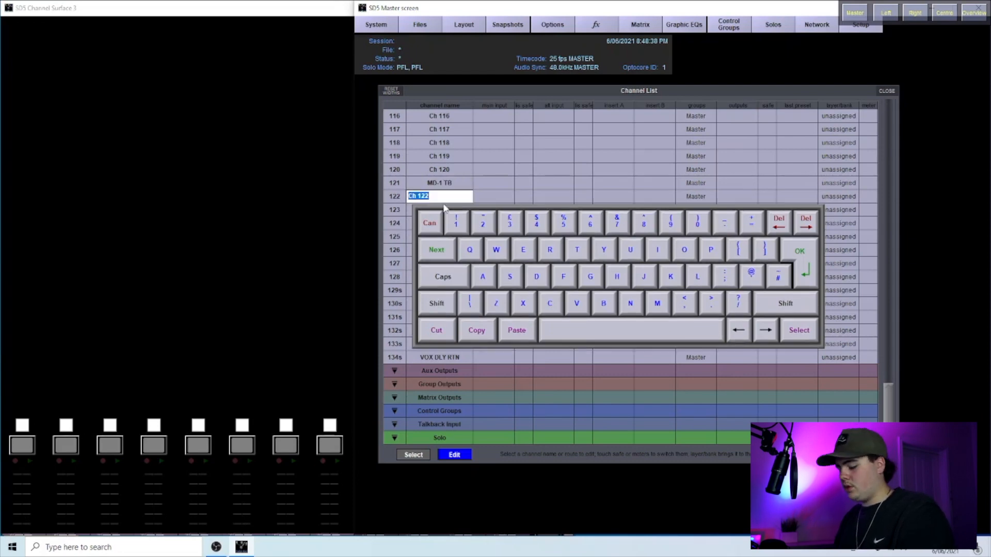
pyautogui.write('S')
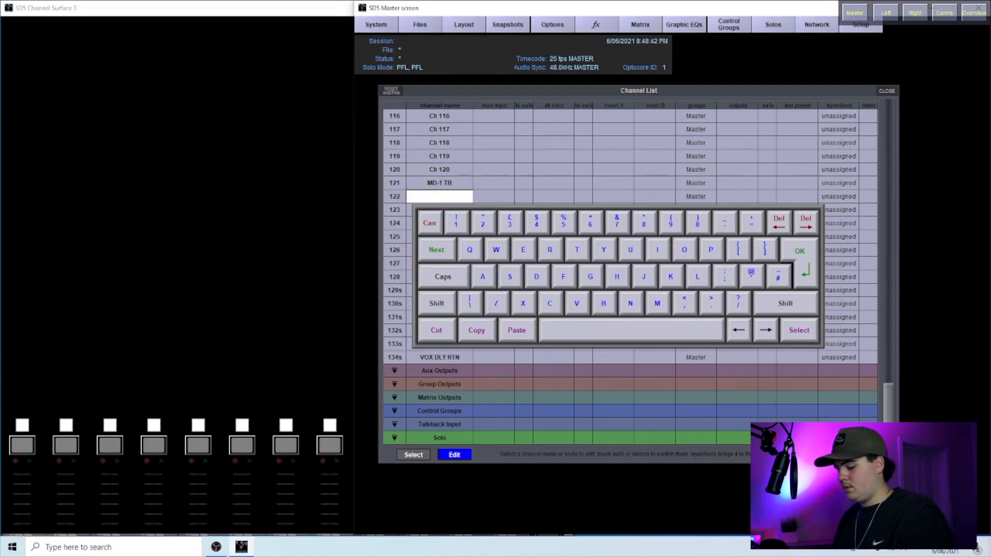
pyautogui.write('MD-2 T')
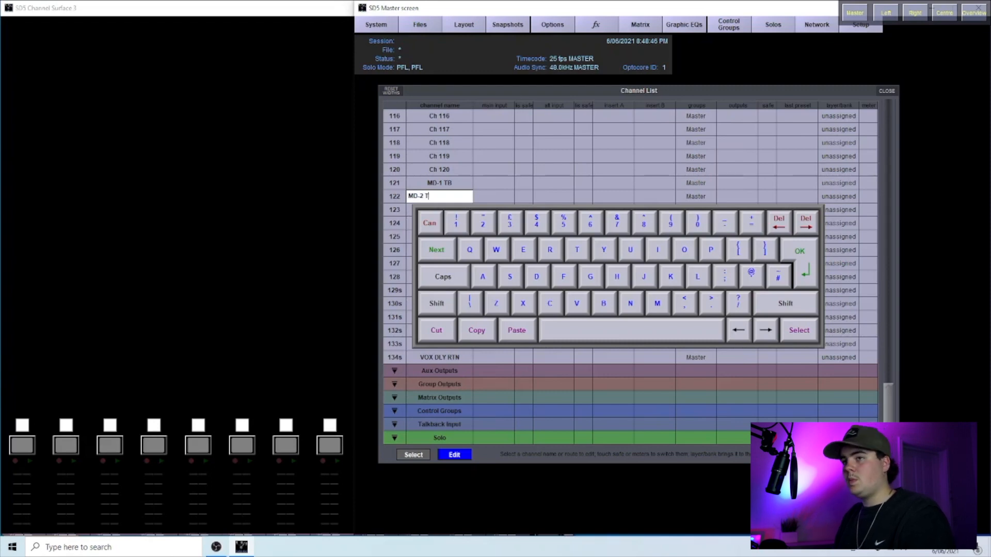
pyautogui.press('Return')
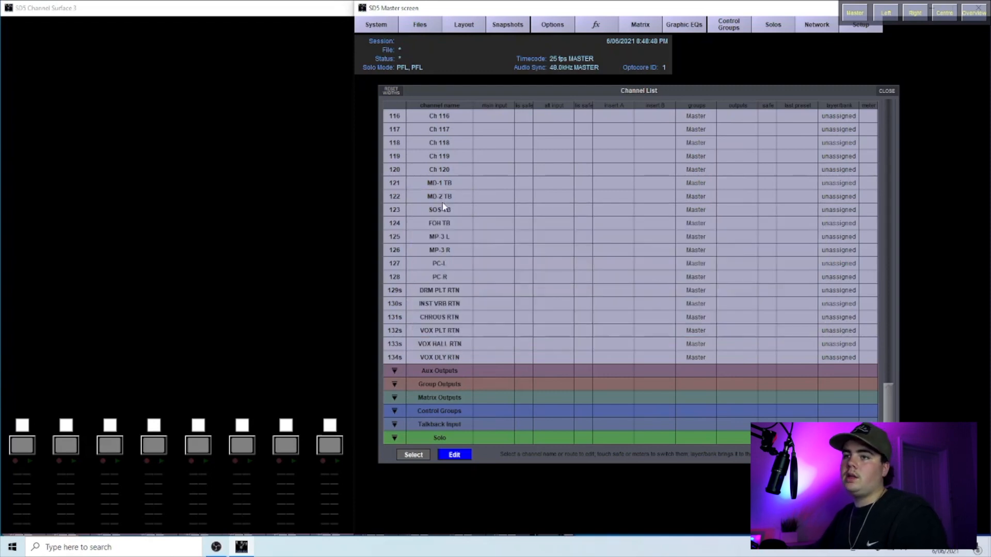
# - Rename input channel 119 as CROWD-L
pyautogui.click(428, 159)
pyautogui.write('C')
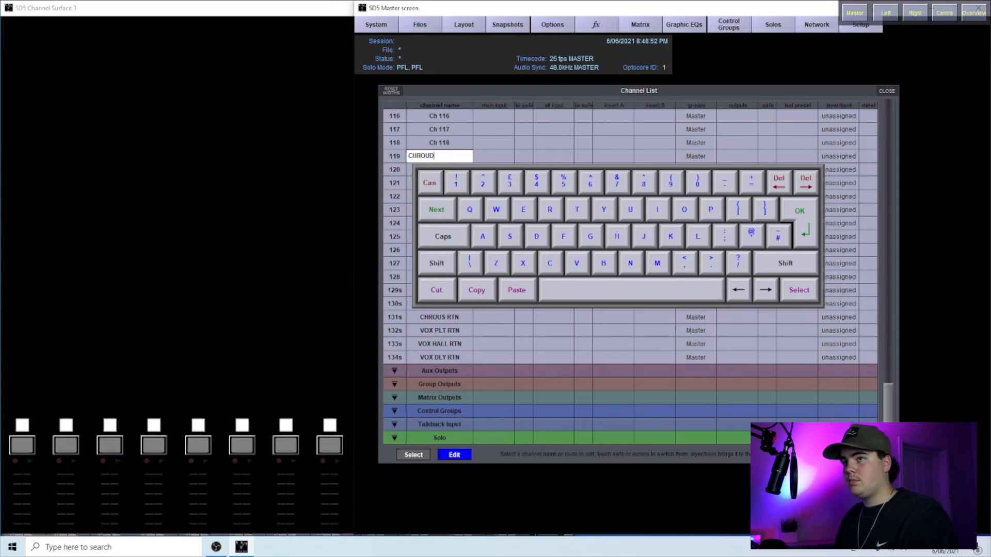
pyautogui.write('ROWD-L')
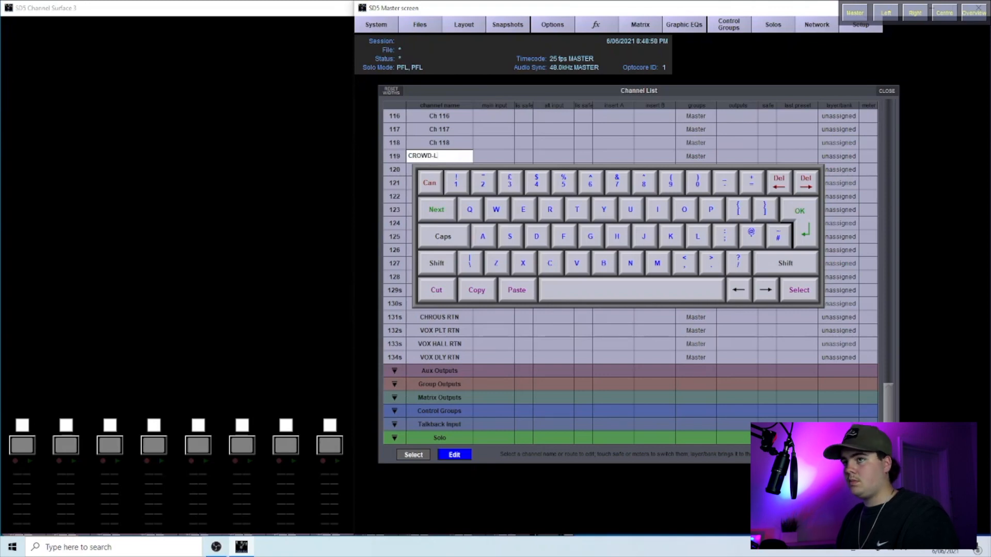
pyautogui.press('Tab')
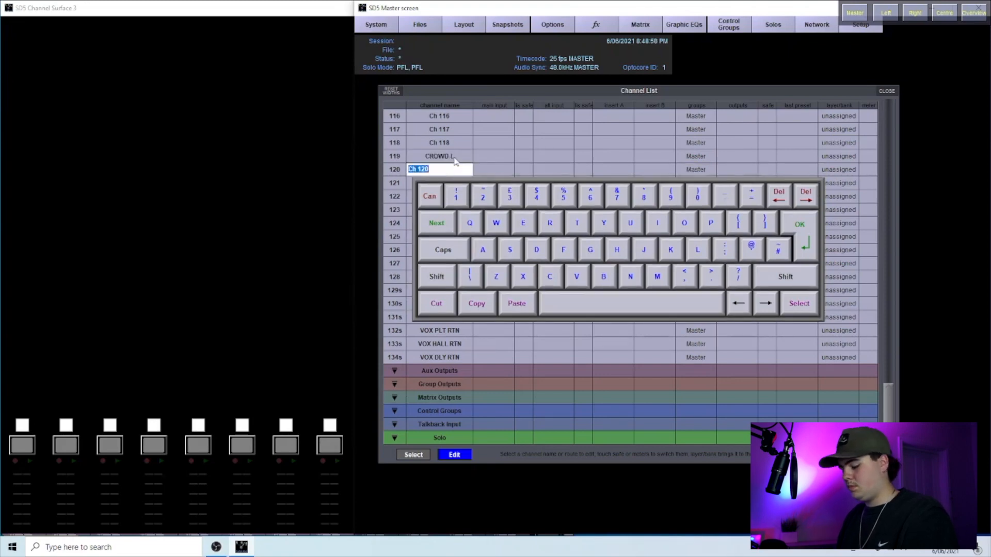
# - Rename input channel 120 as CROWD-R and finish the name entry
pyautogui.write('CROWD')
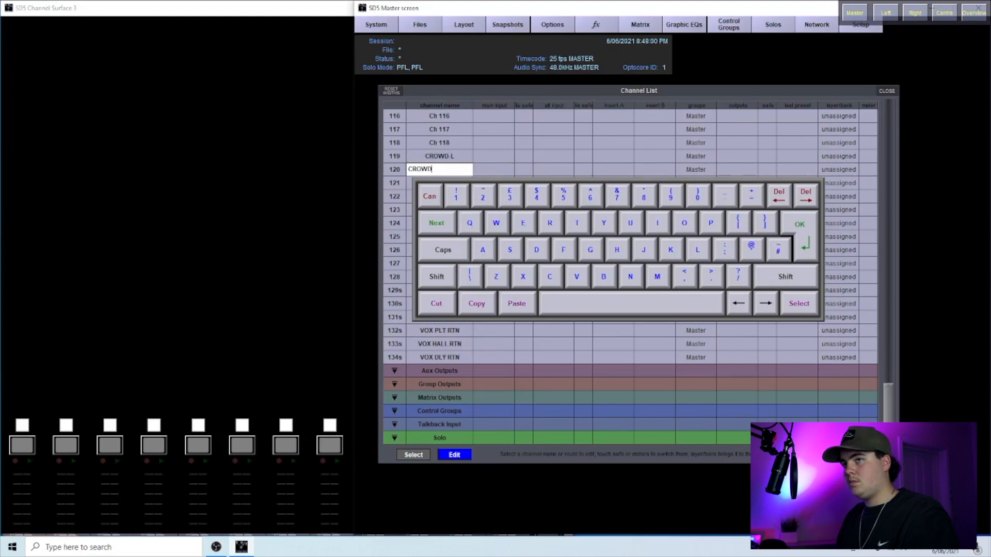
pyautogui.write('-R')
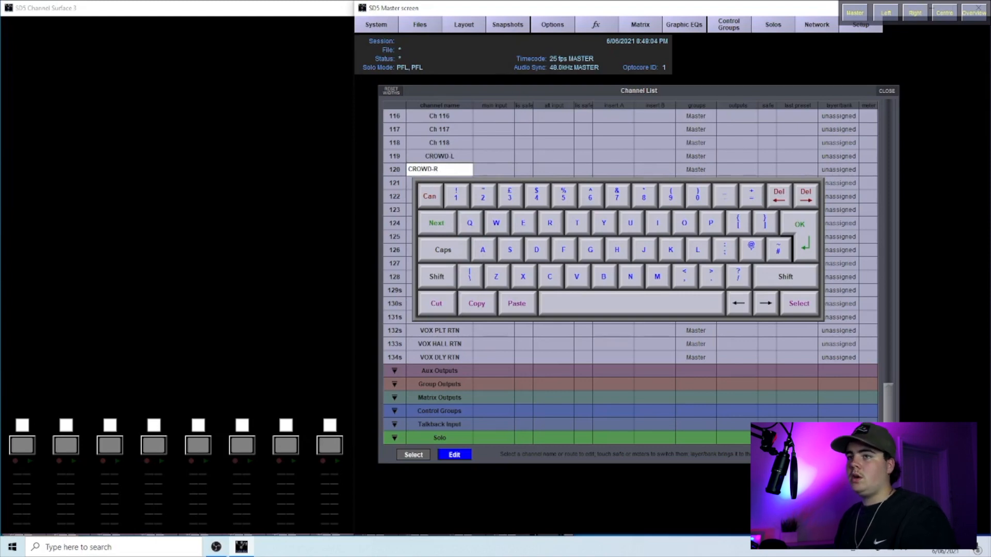
pyautogui.press('Return')
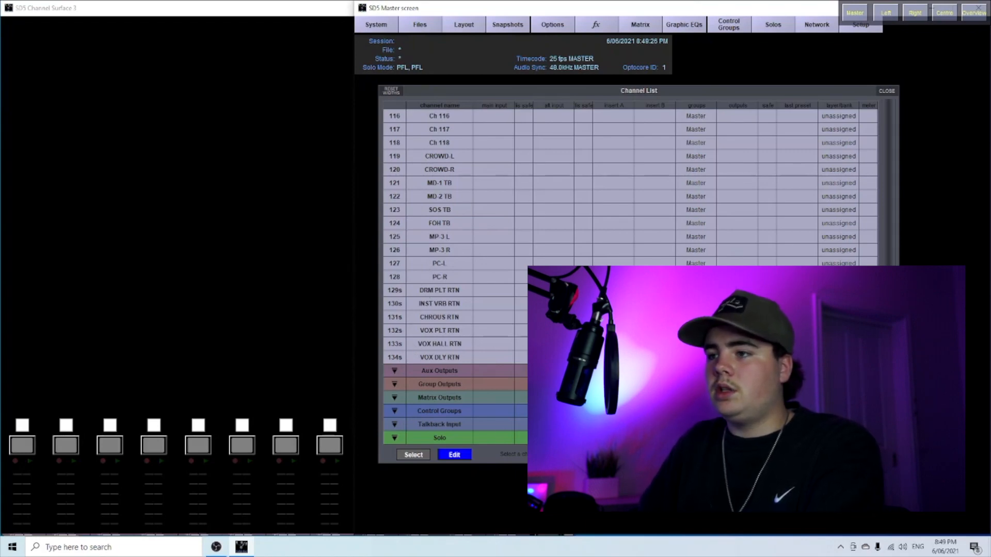
pyautogui.scroll(2, 439, 290)
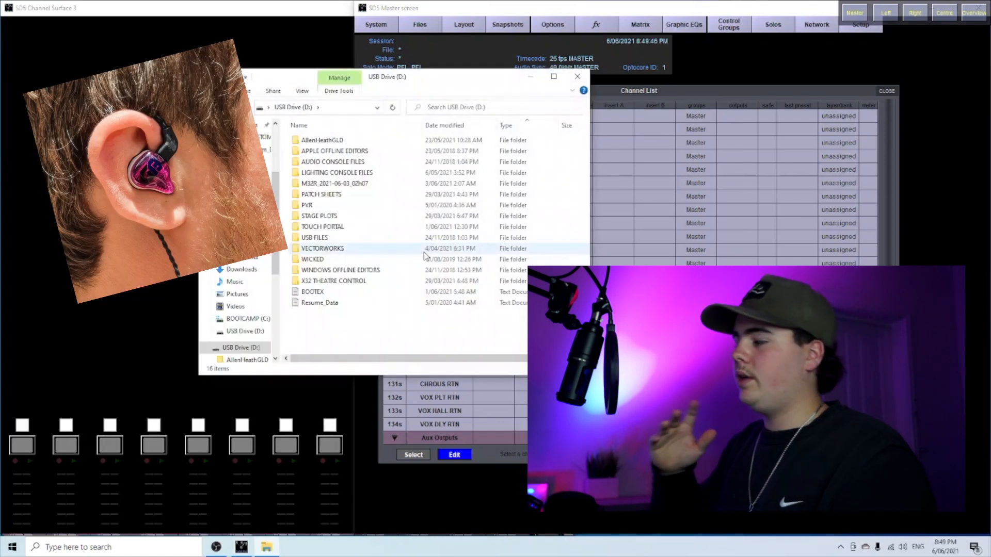
pyautogui.hotkey('alt', 'F4')
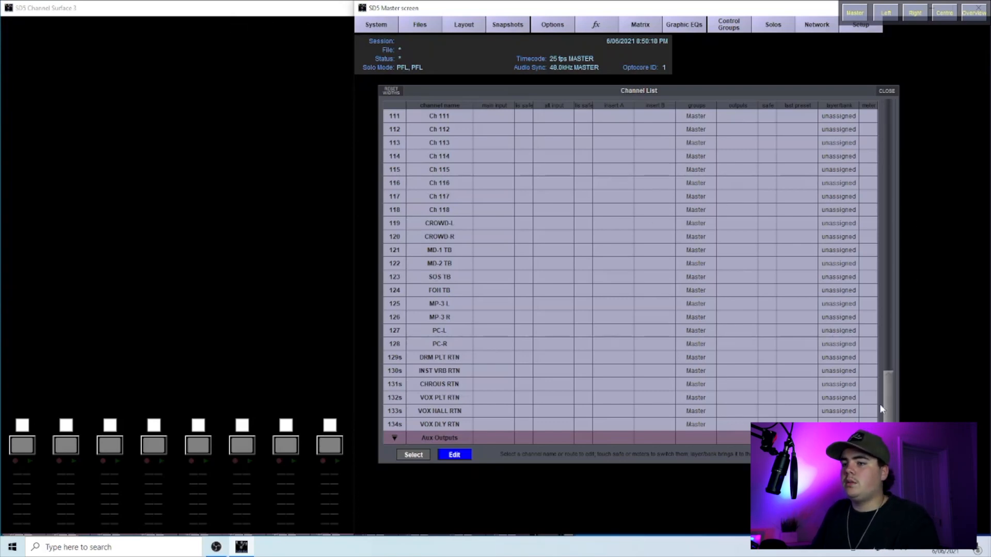
# - Expand the Aux Outputs section of the channel list and rename Aux 10 as DRM PLT SND
pyautogui.scroll(-2, 878, 405)
pyautogui.click(395, 370)
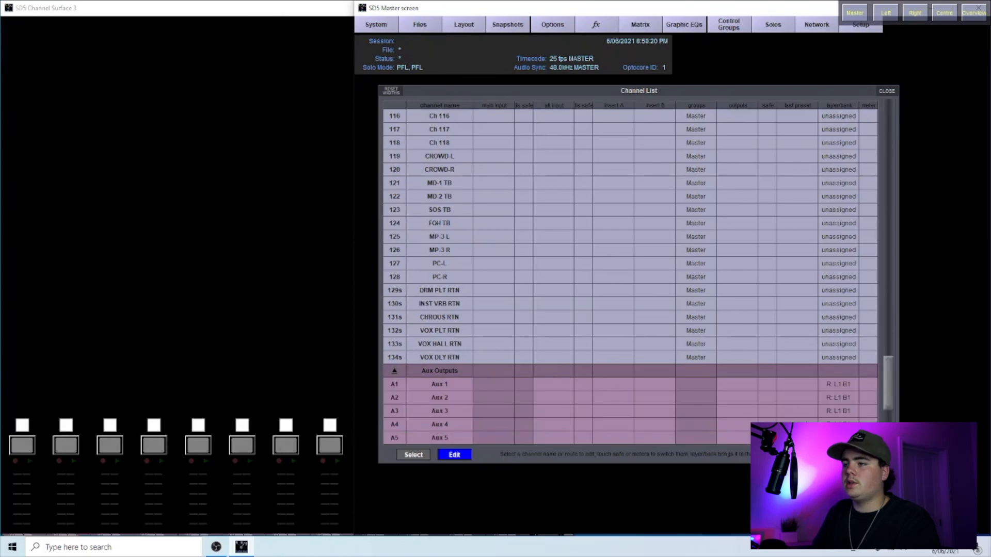
pyautogui.scroll(-5, 872, 367)
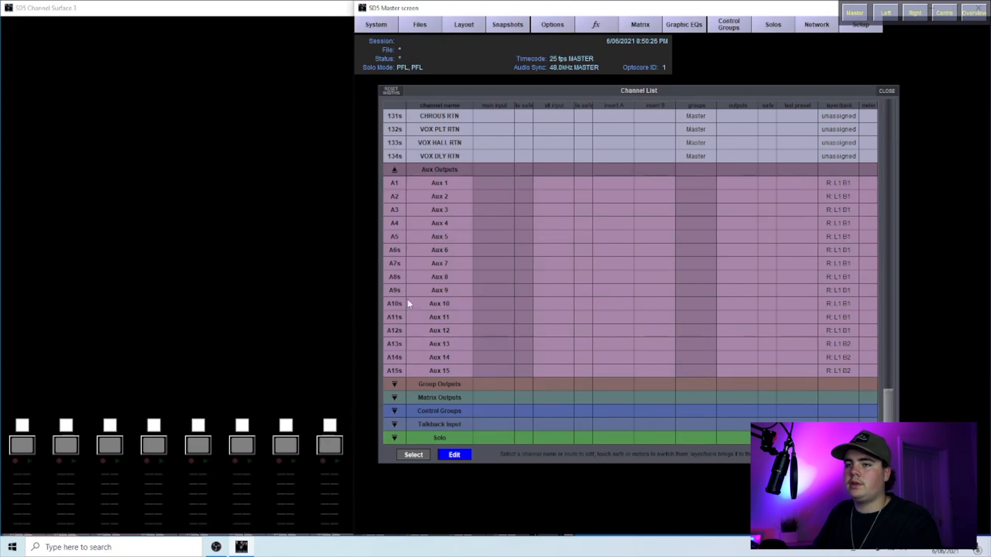
pyautogui.click(434, 304)
pyautogui.doubleClick(450, 304)
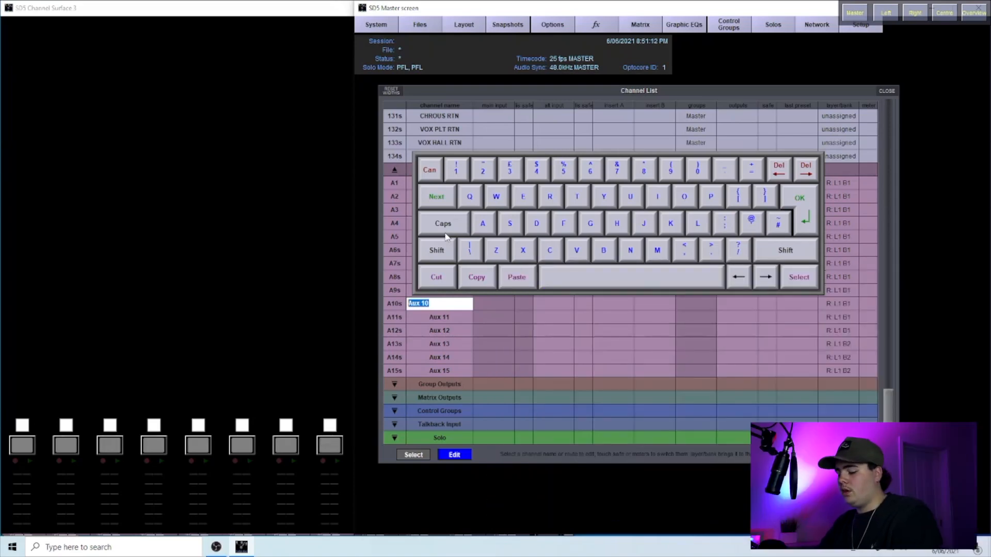
pyautogui.write('DRUM')
pyautogui.press('BackSpace')
pyautogui.press('BackSpace')
pyautogui.press('BackSpace')
pyautogui.write('RM')
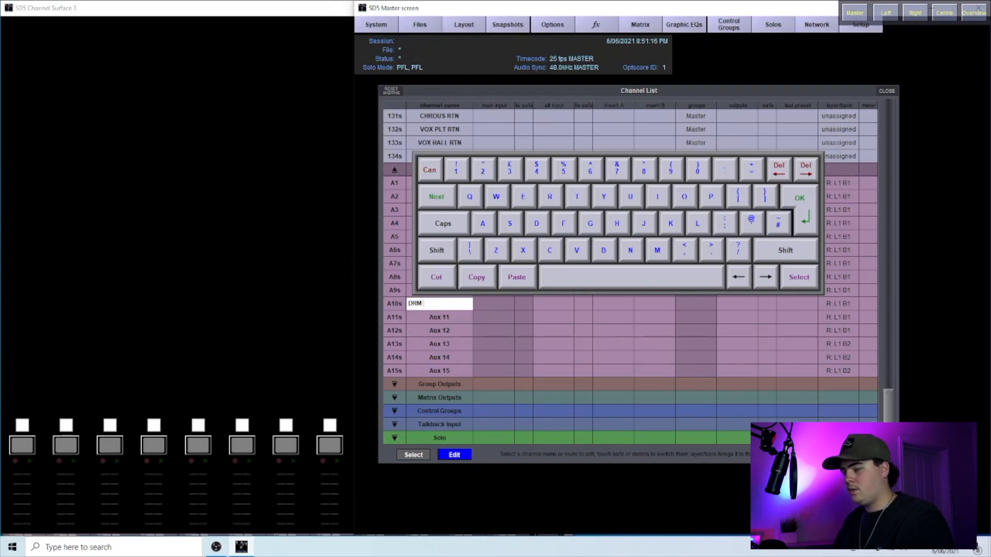
pyautogui.write(' PLT SND')
pyautogui.press('Tab')
# - Rename Aux 11 as INST VRB SND and Aux 12 as CHROUS SND
pyautogui.press('BackSpace')
pyautogui.write('INST V')
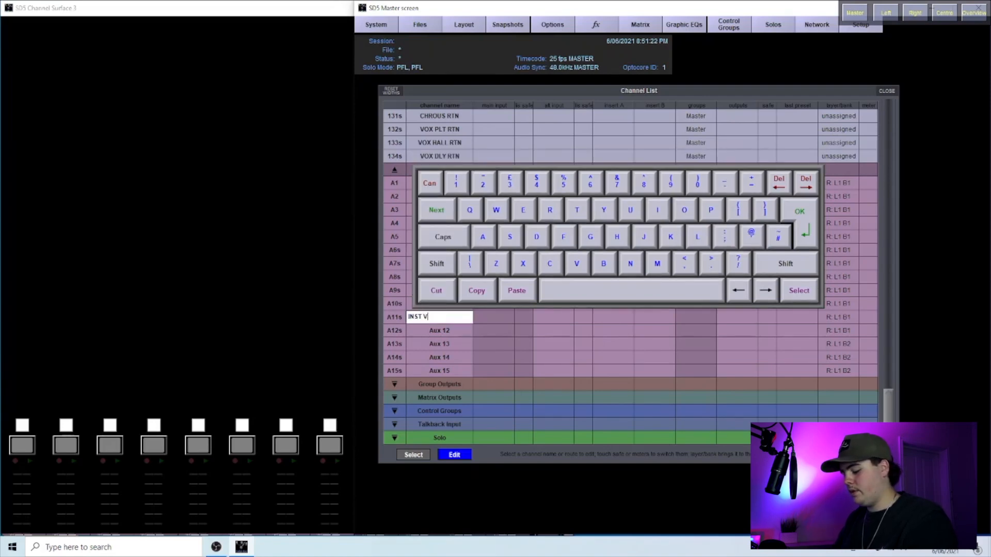
pyautogui.write('RB SND')
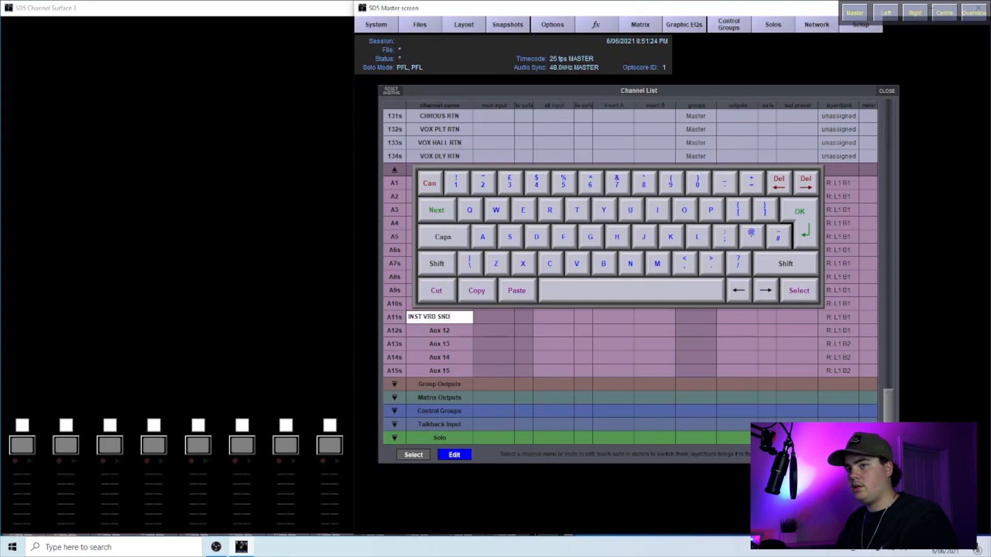
pyautogui.press('Tab')
pyautogui.write('CH')
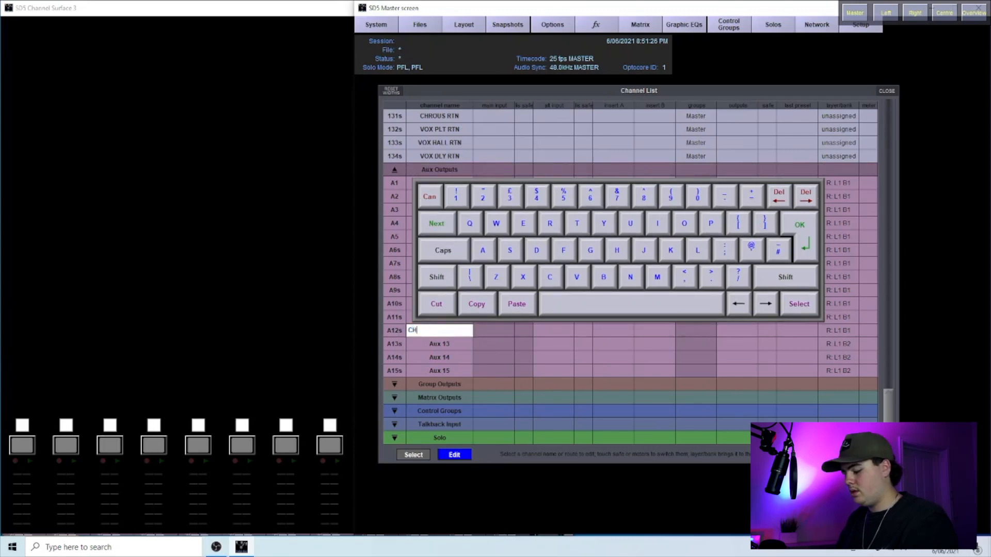
pyautogui.write('ROUS SND')
pyautogui.press('Tab')
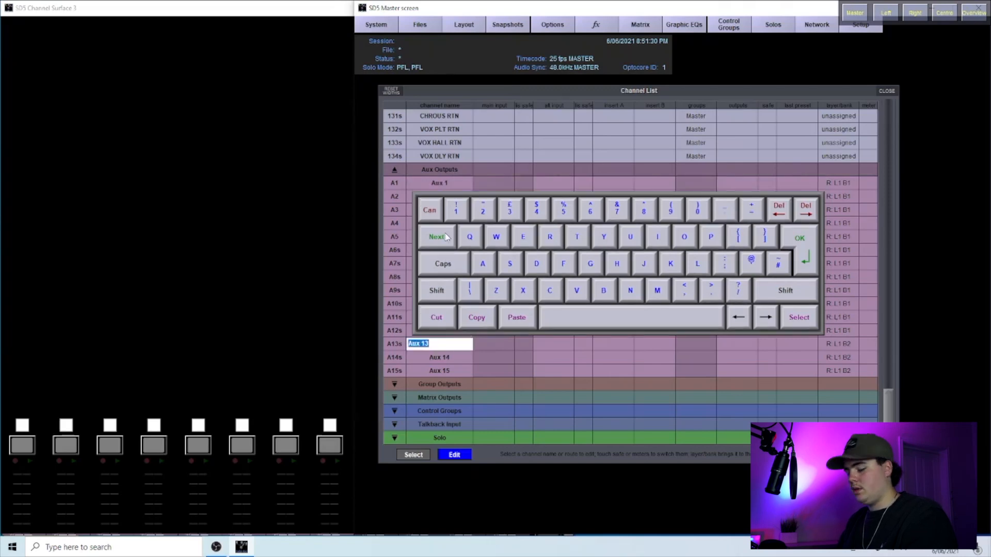
# - Rename Aux 13 as VOX PLT SND
pyautogui.write('VOX')
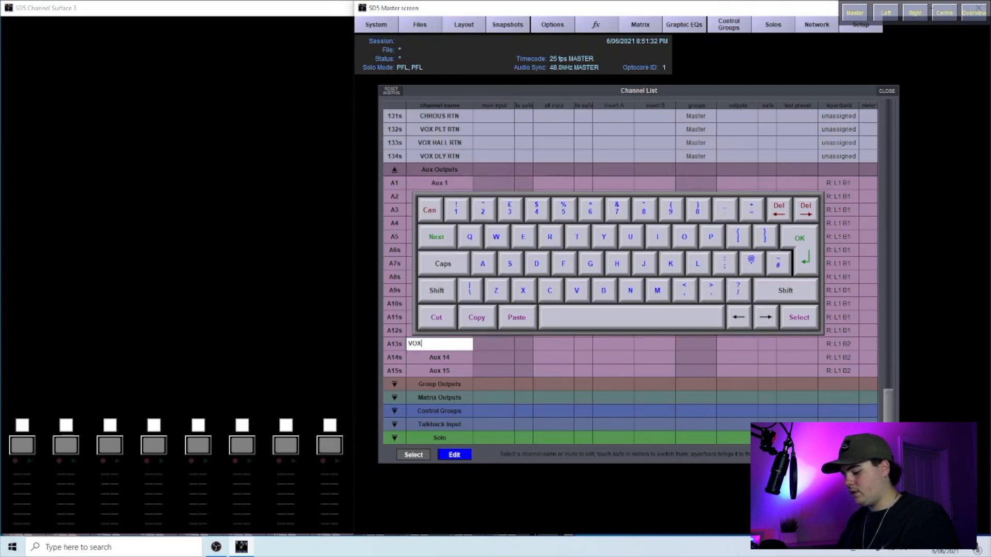
pyautogui.write(' PL')
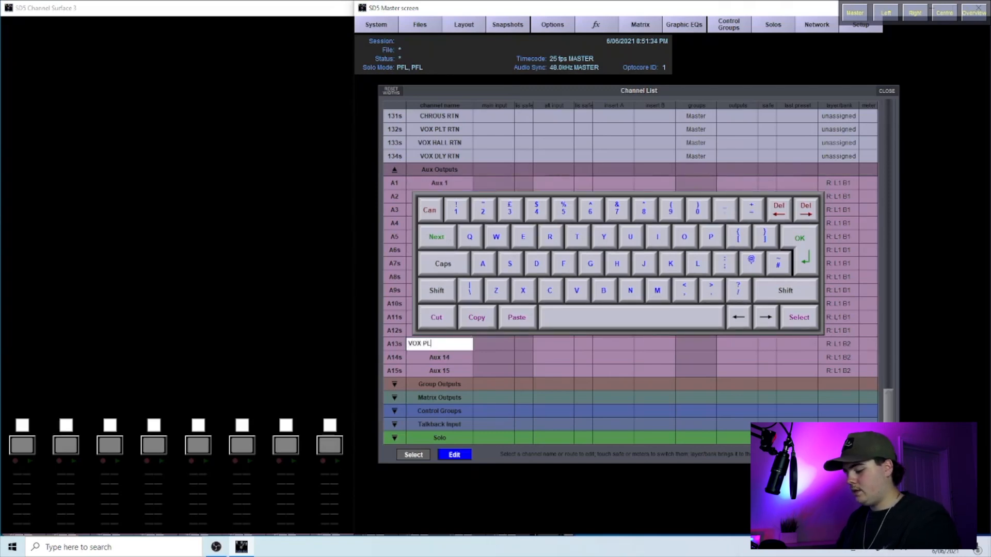
pyautogui.write('T ')
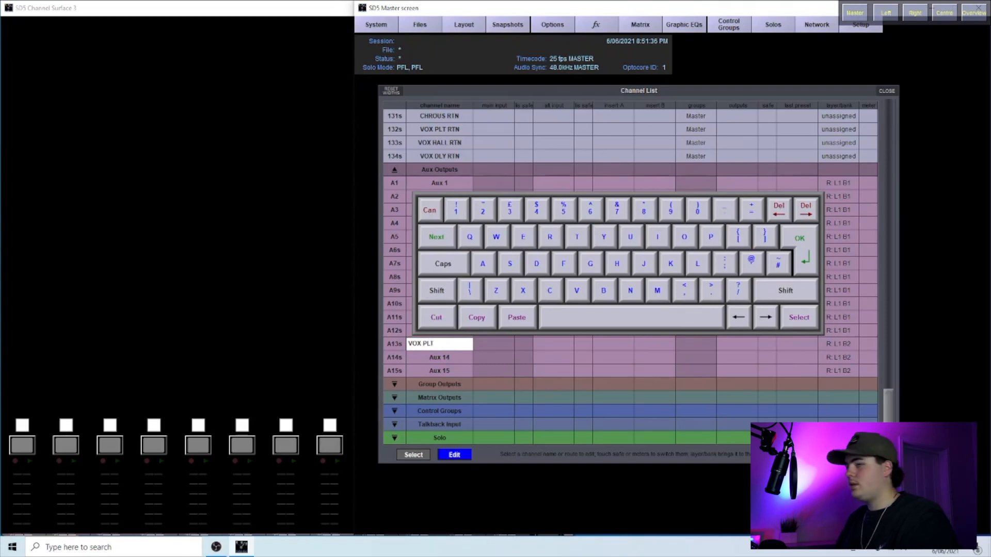
pyautogui.write('SND')
pyautogui.click(446, 237)
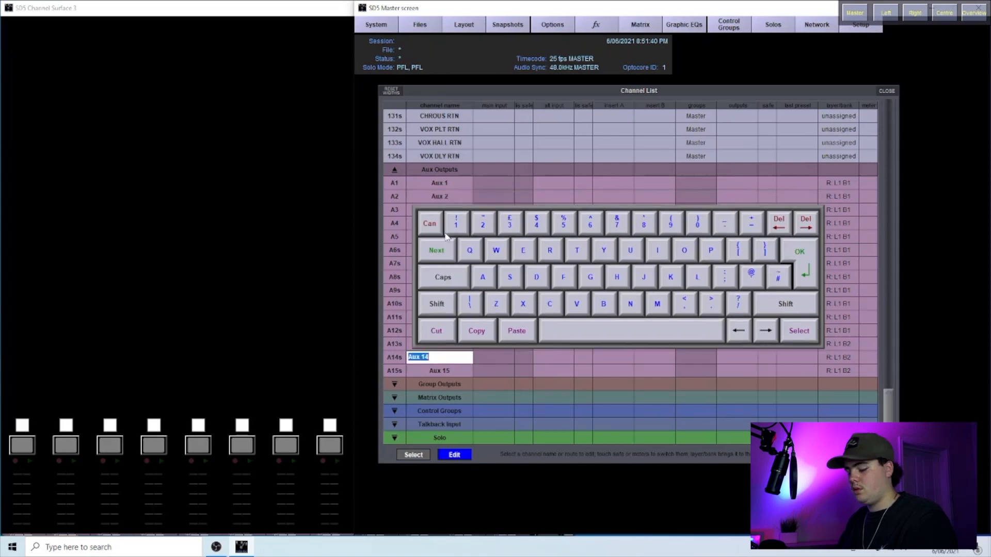
# - Rename Aux 14 as VOX HALL SND and Aux 15 as VOX DLY SND, and finish the name entry
pyautogui.write('VOX HALL')
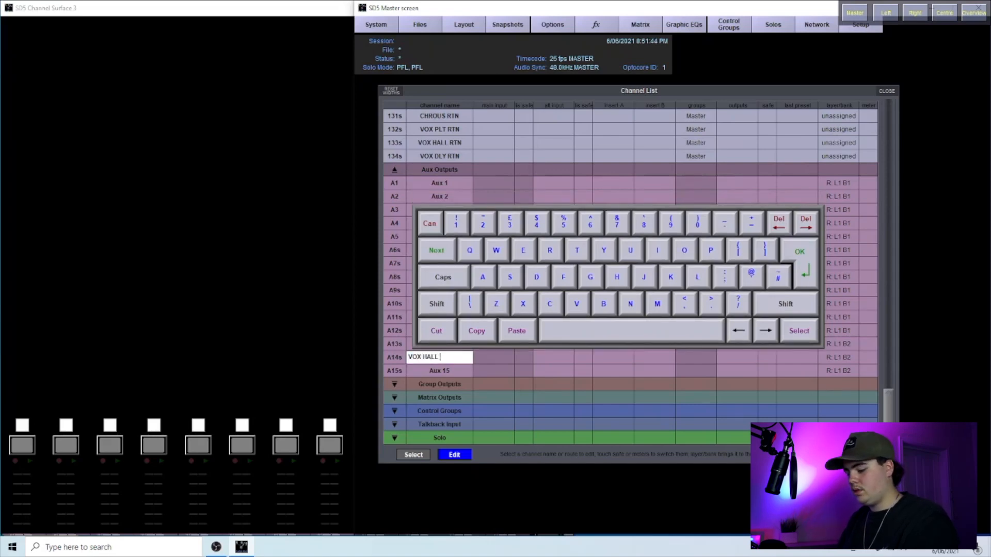
pyautogui.write(' SND')
pyautogui.press('Tab')
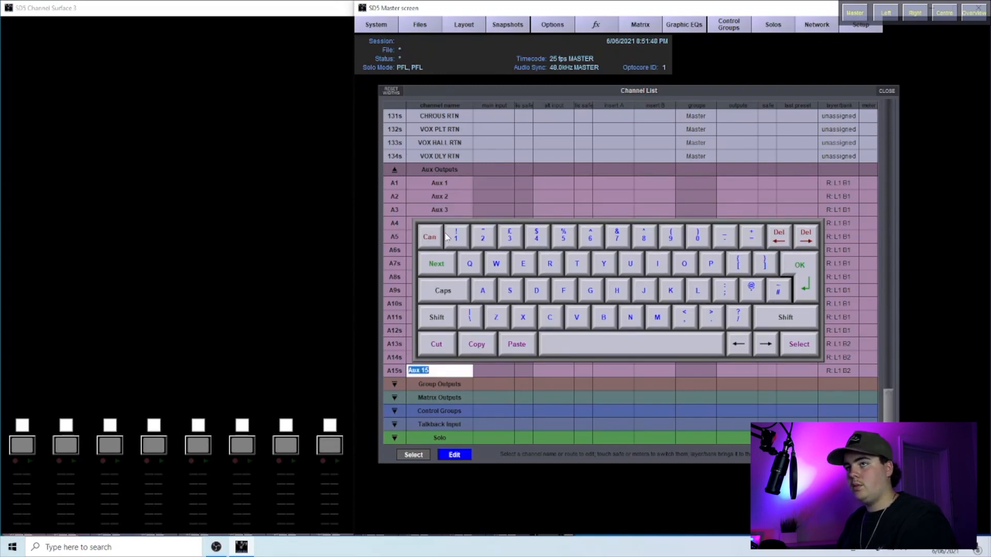
pyautogui.write('VOX ')
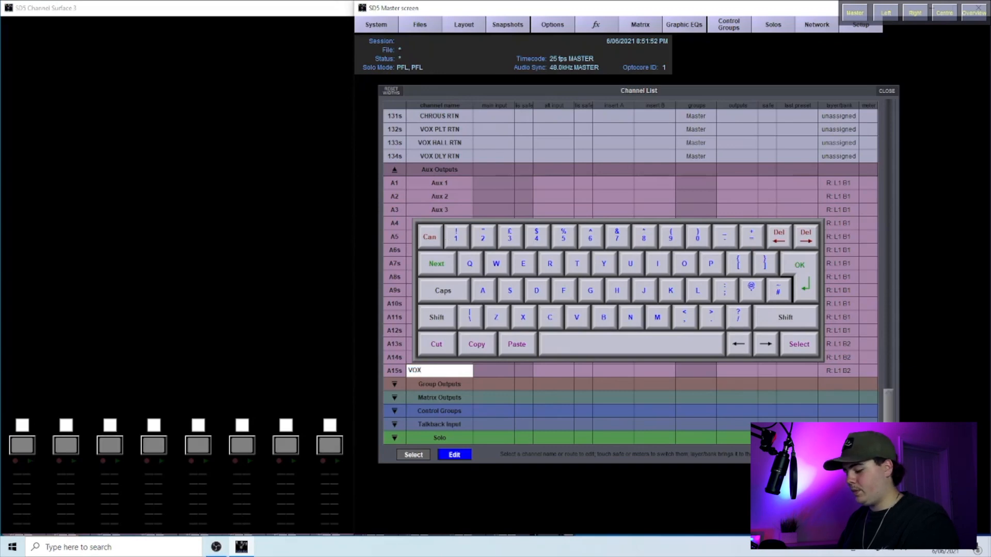
pyautogui.write('DLY SND')
pyautogui.press('Return')
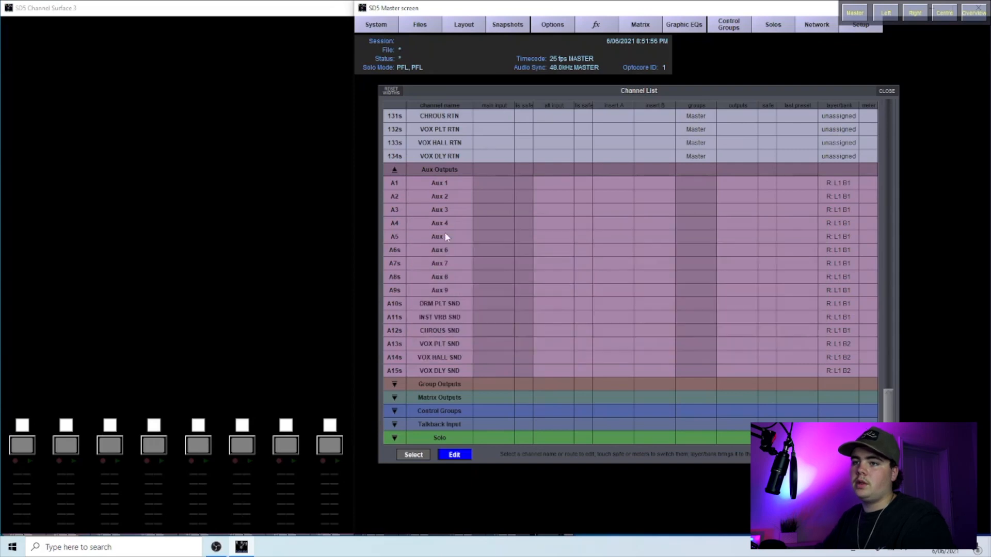
# - Rename Aux 9 as SOLO SND
pyautogui.click(423, 286)
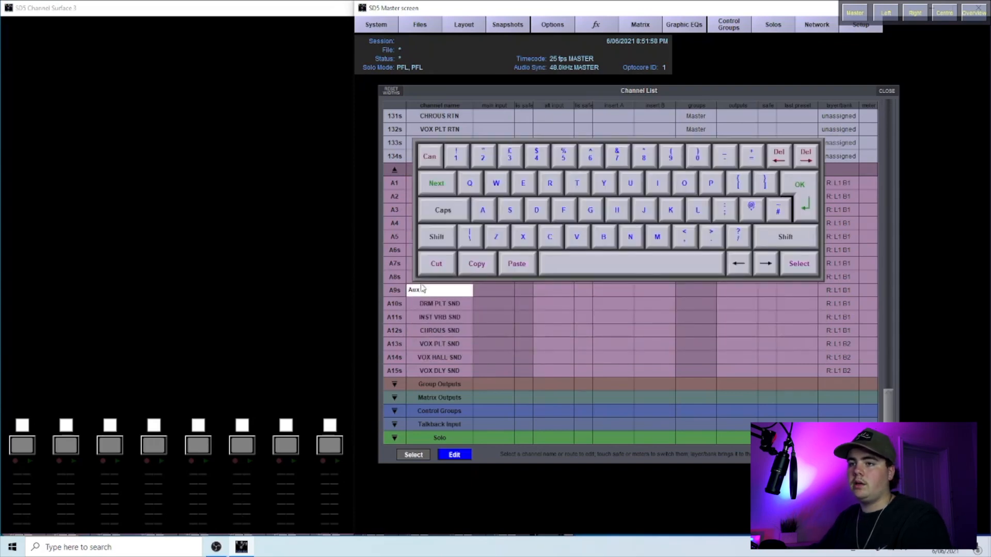
pyautogui.moveTo(443, 293); pyautogui.dragTo(381, 287)
pyautogui.write('SOLO SND')
pyautogui.press('Return')
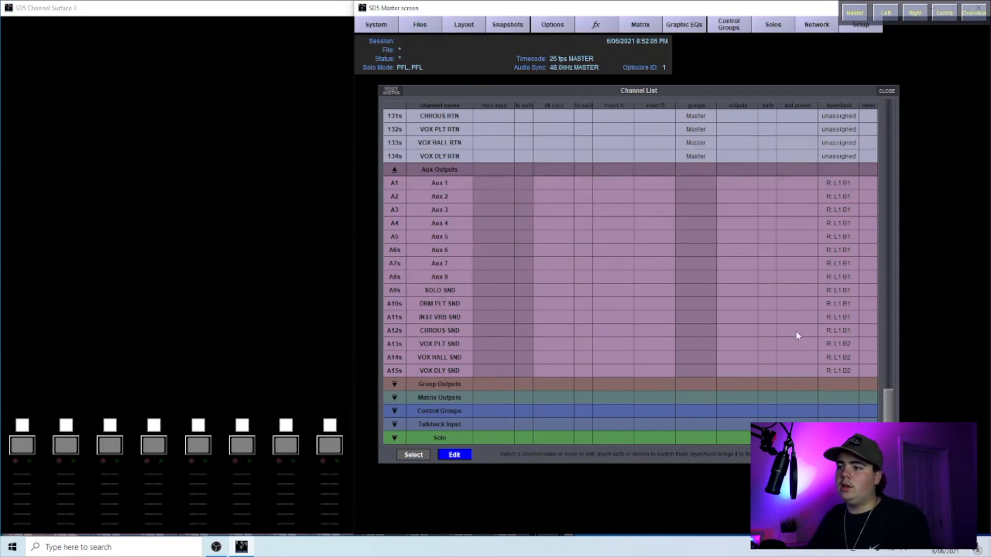
# - Collapse the Aux Outputs section and expand the Group Outputs section in the channel list
pyautogui.click(396, 171)
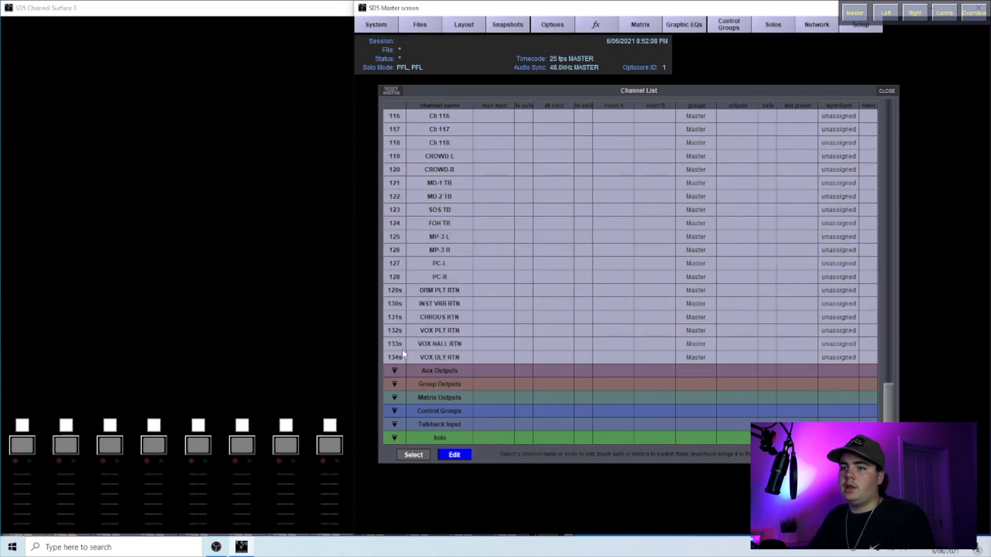
pyautogui.click(395, 384)
pyautogui.click(889, 373)
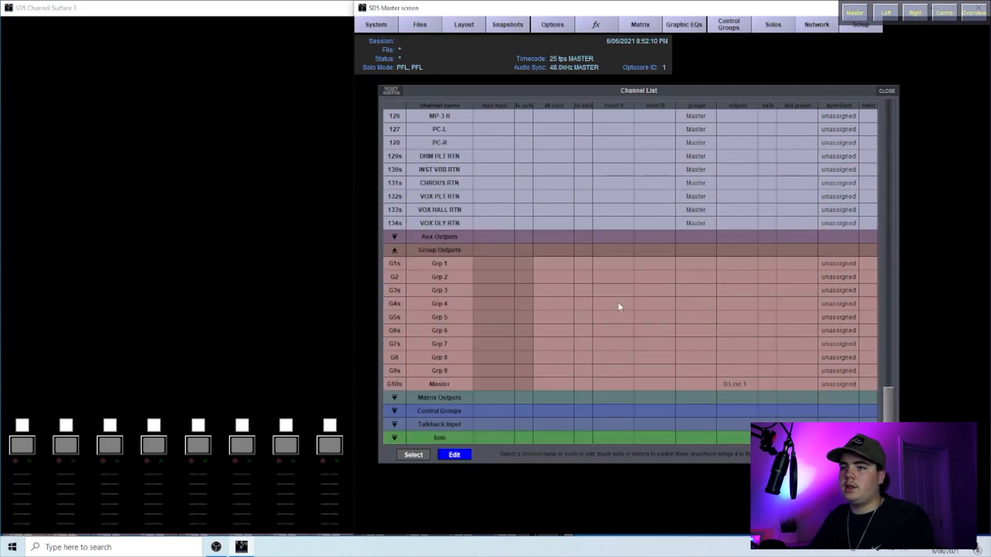
# - Rename group output 1 as DRUM and group output 2 as BASS
pyautogui.click(454, 263)
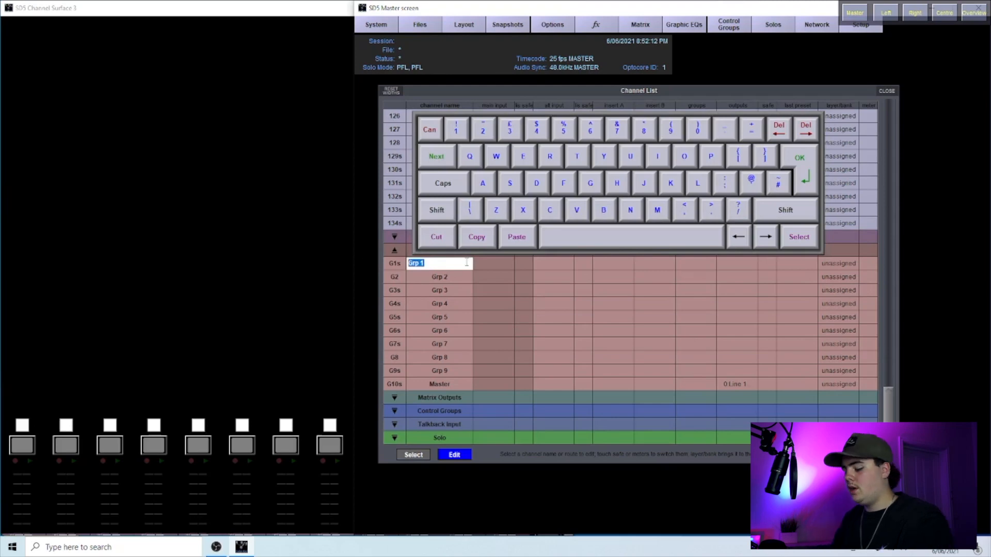
pyautogui.write('DRUM')
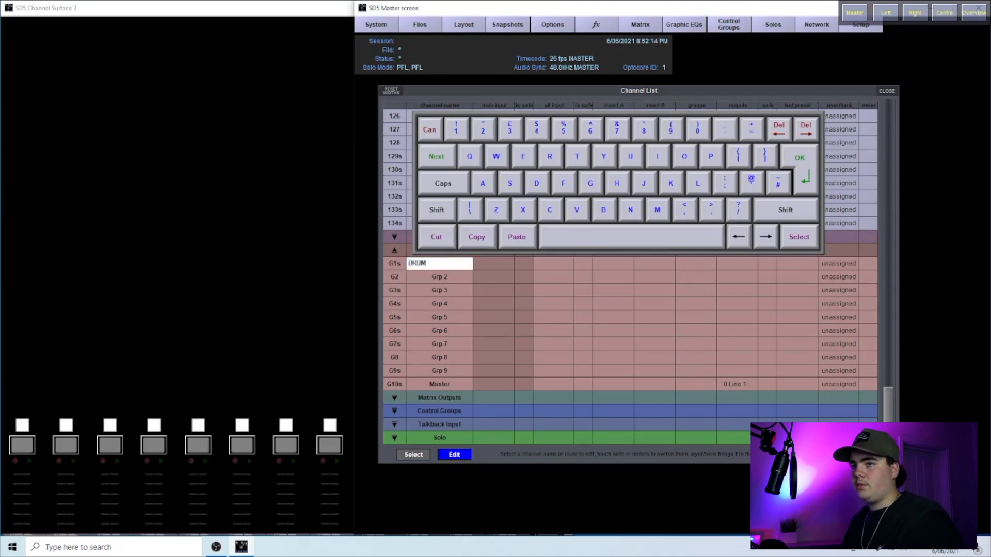
pyautogui.press('Tab')
pyautogui.write('BASS')
pyautogui.press('Tab')
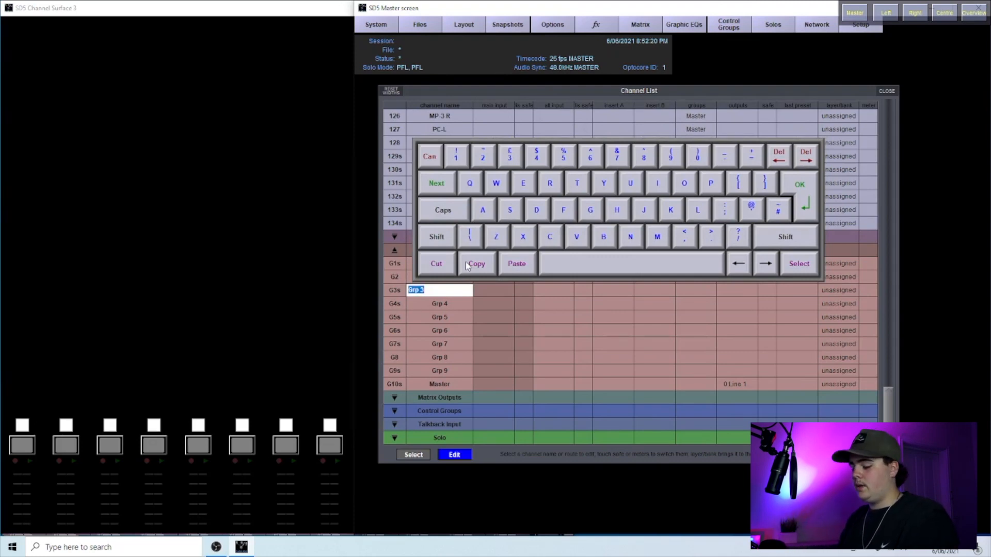
# - Rename group output 3 as GTR and group output 4 as KEYS
pyautogui.write('GTR')
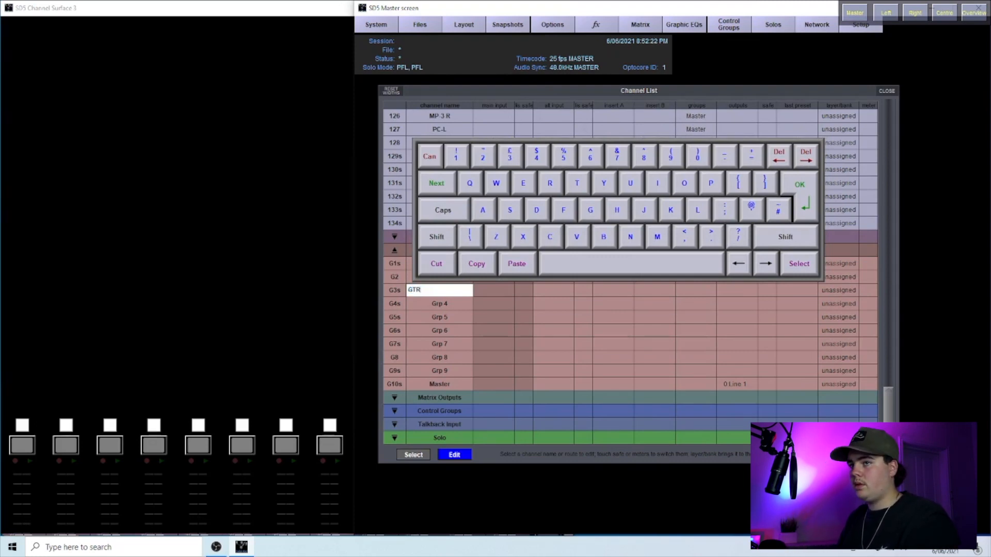
pyautogui.press('Tab')
pyautogui.write('KEYS')
pyautogui.press('Tab')
# - Rename group output 5 as INS and group output 6 as RV
pyautogui.write('I')
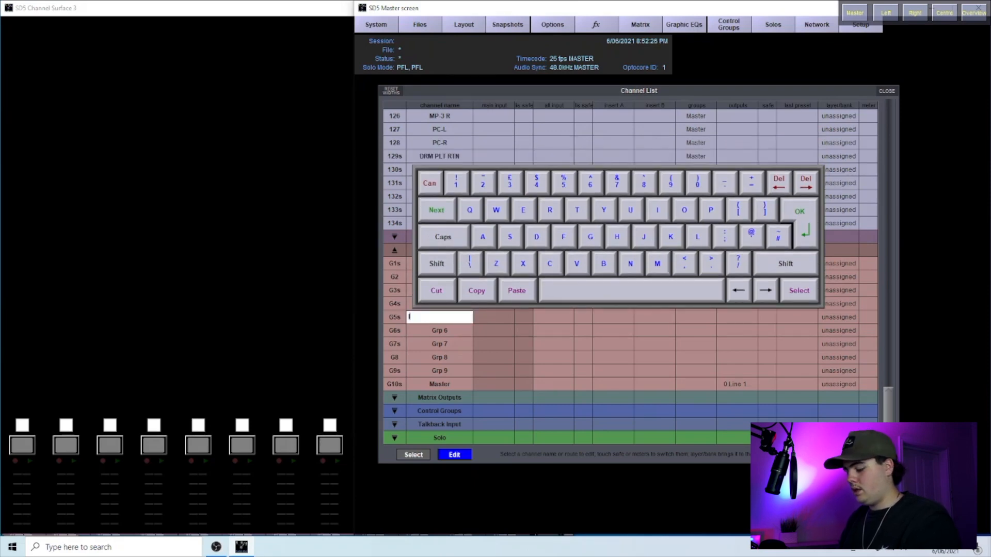
pyautogui.write('NS')
pyautogui.press('Tab')
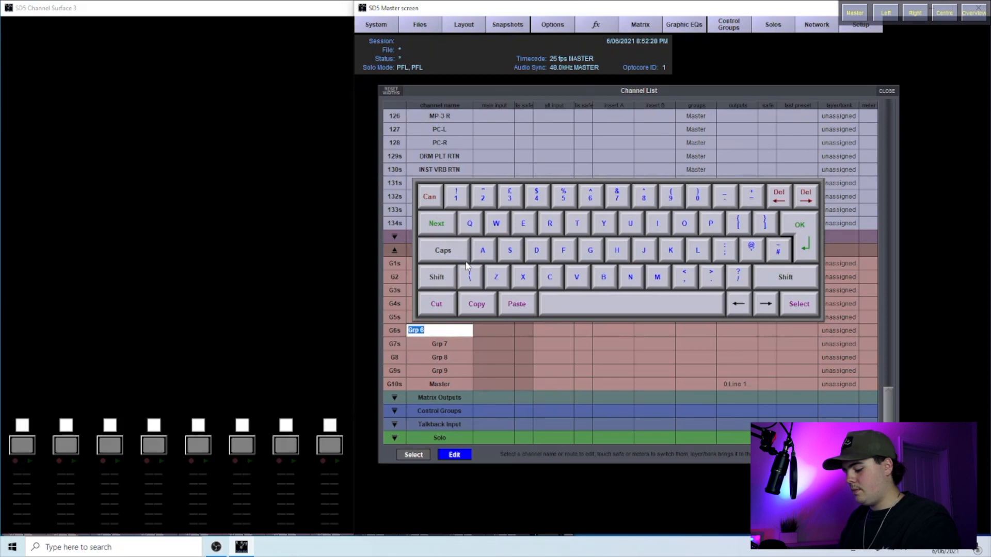
pyautogui.write('RV')
pyautogui.press('Tab')
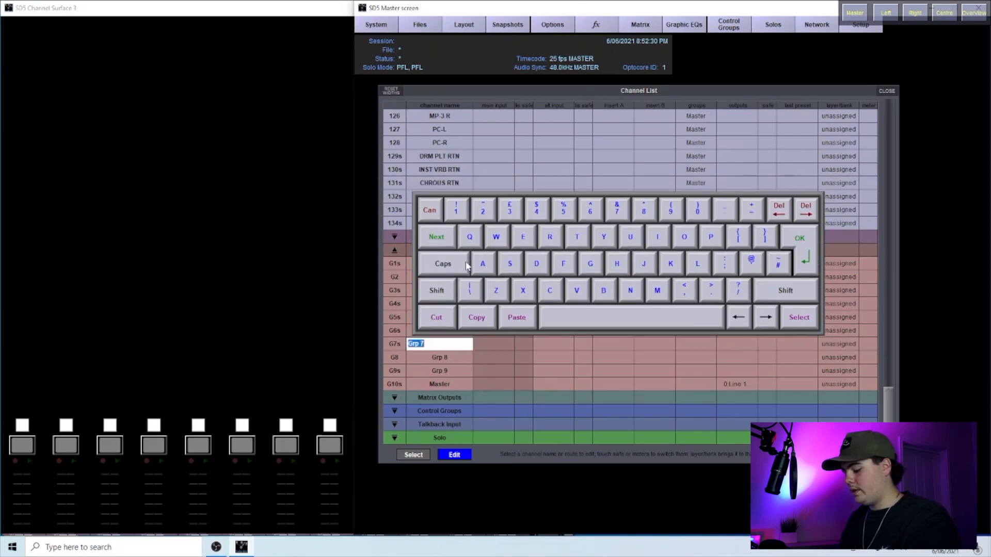
# - Rename group output 7 as LD and group output 8 as MC
pyautogui.write('LD')
pyautogui.press('Tab')
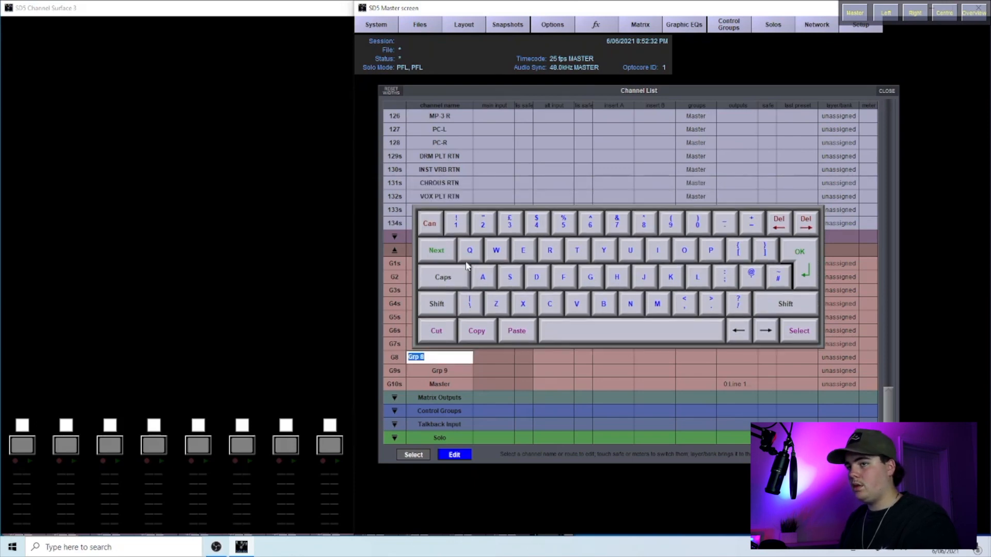
pyautogui.write('MC')
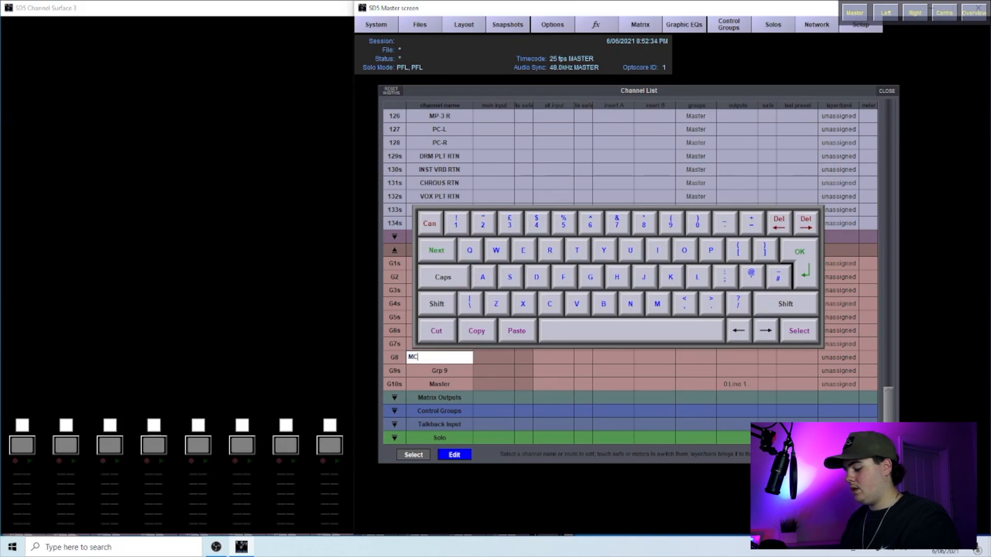
pyautogui.write('playback')
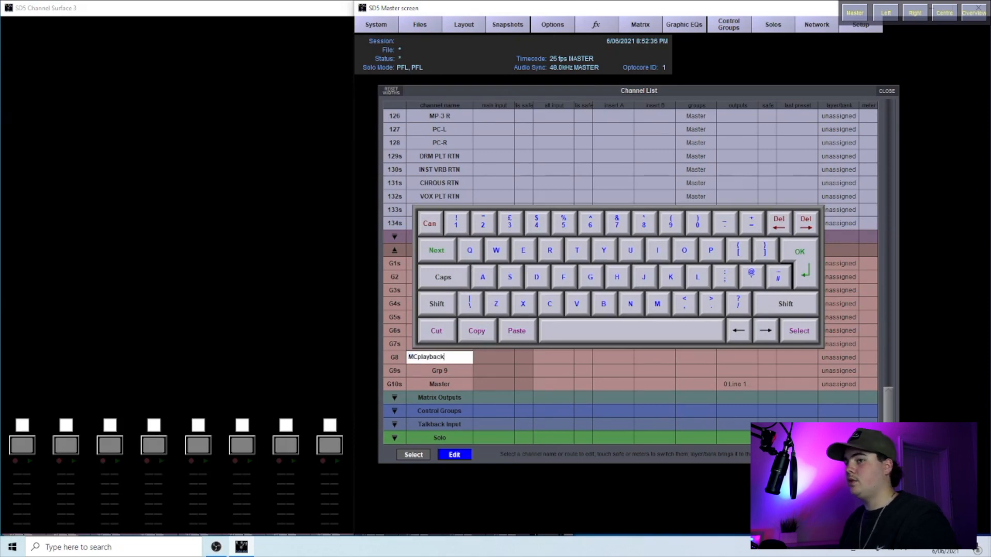
pyautogui.press('Return')
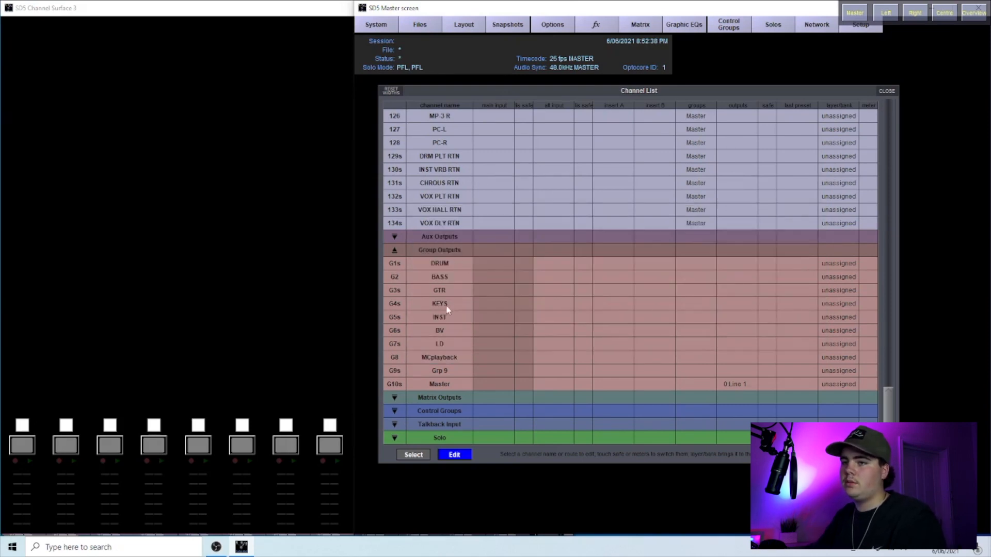
pyautogui.click(432, 362)
pyautogui.moveTo(446, 362); pyautogui.dragTo(407, 369)
pyautogui.press('BackSpace')
pyautogui.press('Return')
# - Rename group output 9 as PLAYBACK
pyautogui.click(451, 370)
pyautogui.write('pla')
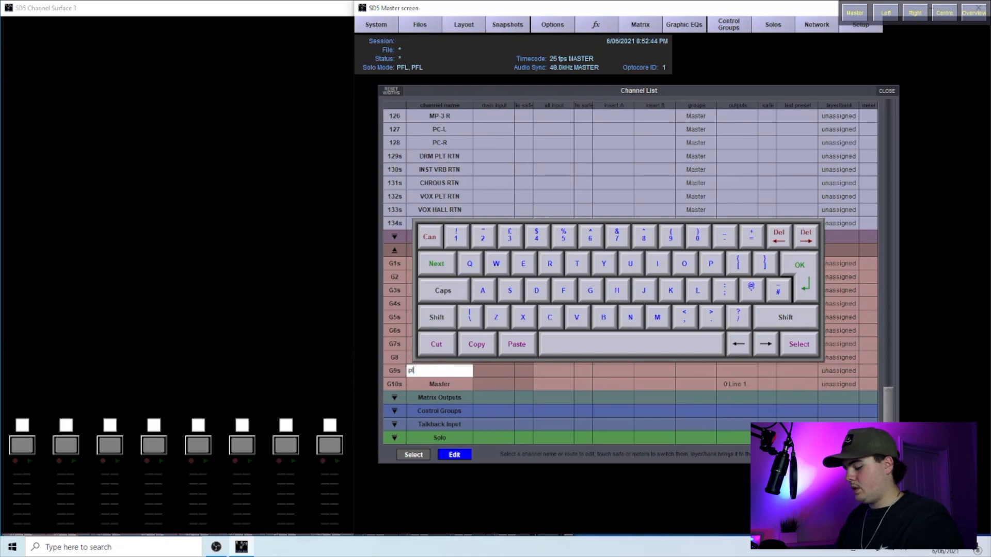
pyautogui.press('Tab')
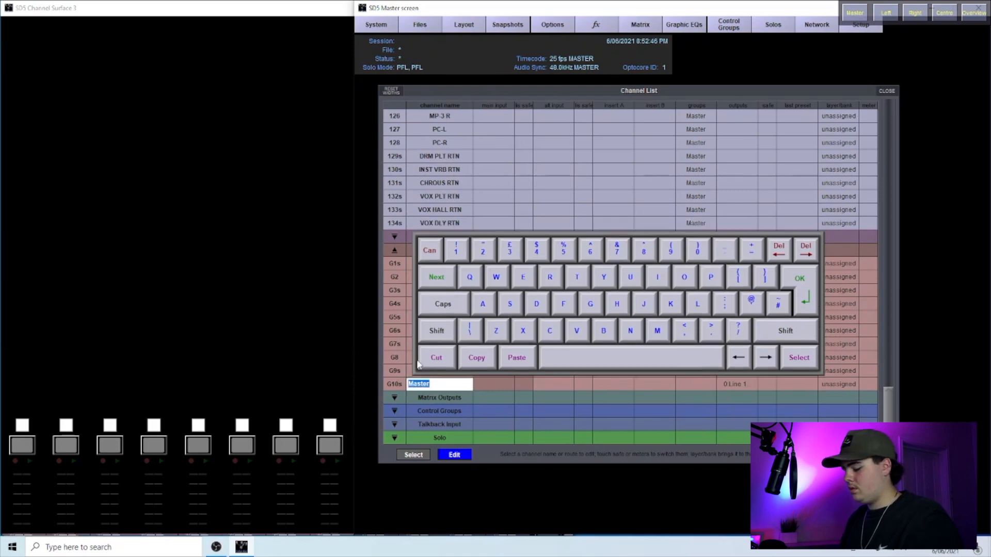
pyautogui.press('Up')
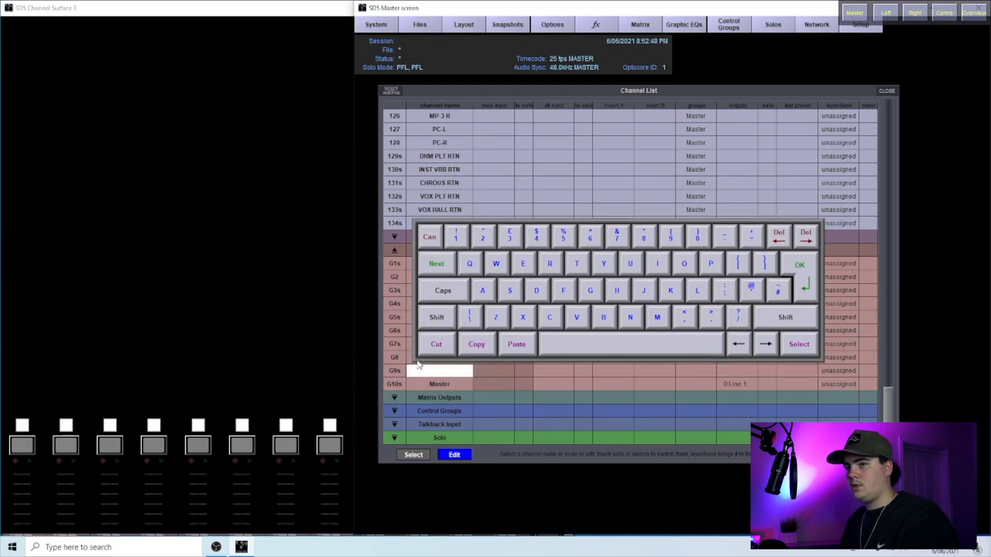
pyautogui.write('PLAYBACK')
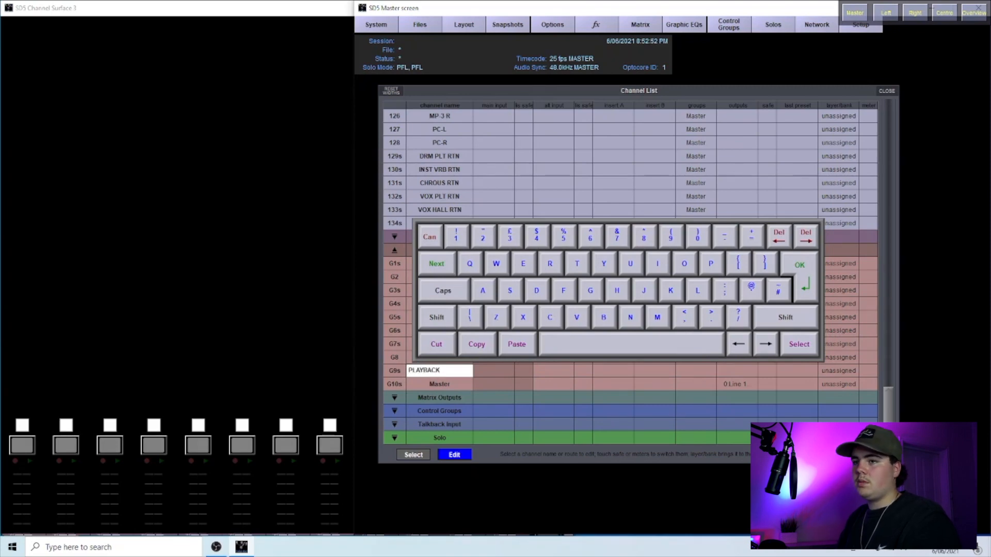
pyautogui.press('Return')
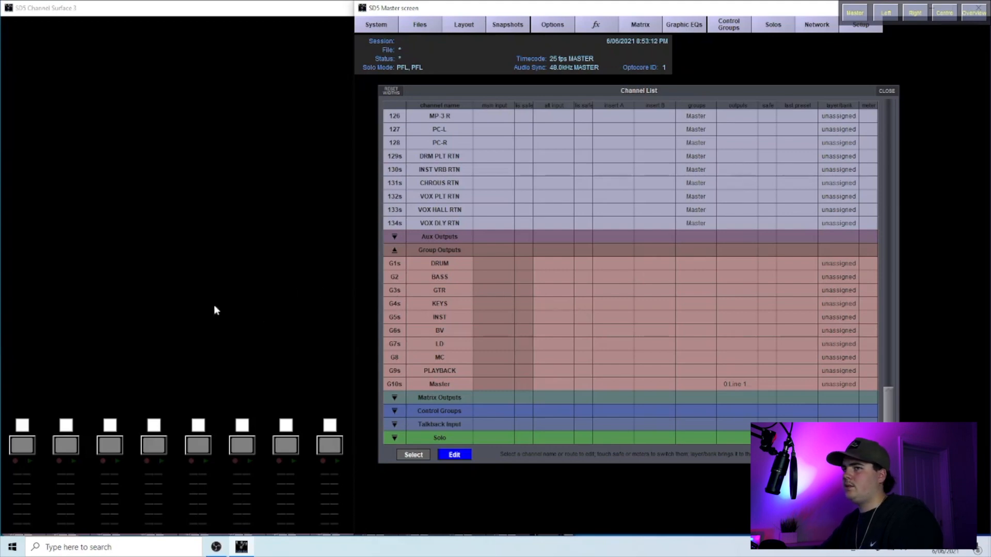
# - Review the channel and bus counts in the session structure without restructuring the session
pyautogui.click(402, 20)
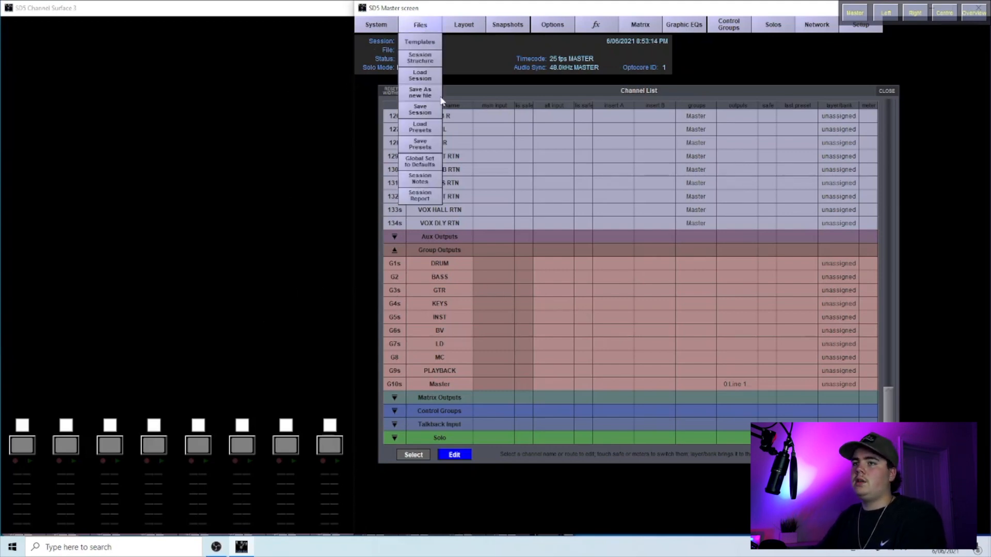
pyautogui.click(421, 61)
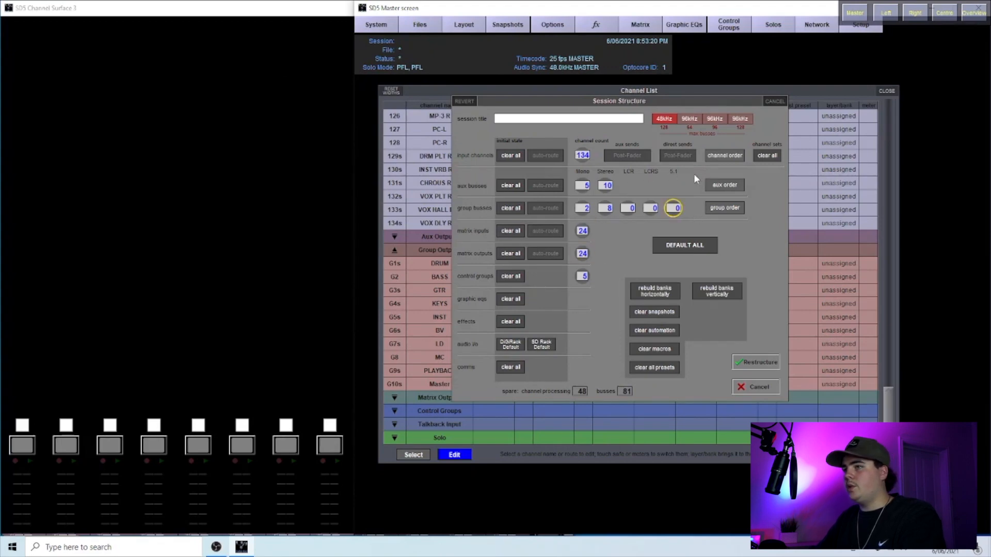
pyautogui.click(775, 103)
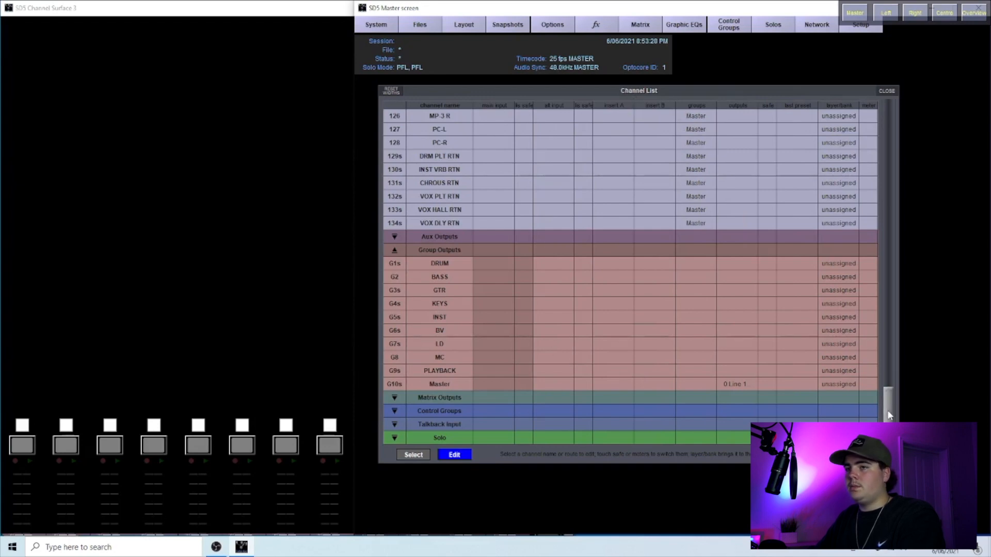
# - Collapse the Group Outputs and Input Channels sections and expand the Control Groups section in the channel list
pyautogui.click(400, 255)
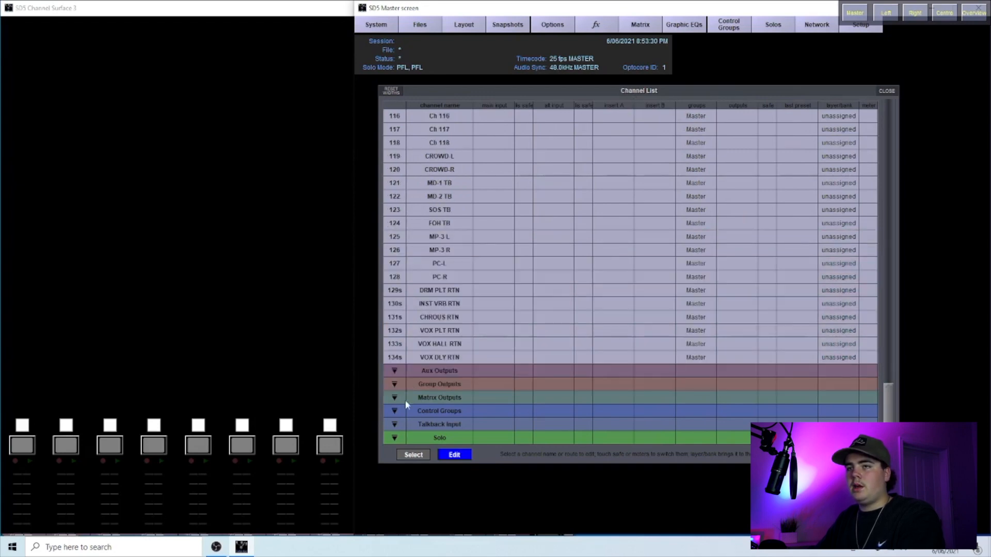
pyautogui.moveTo(881, 410); pyautogui.dragTo(551, 89)
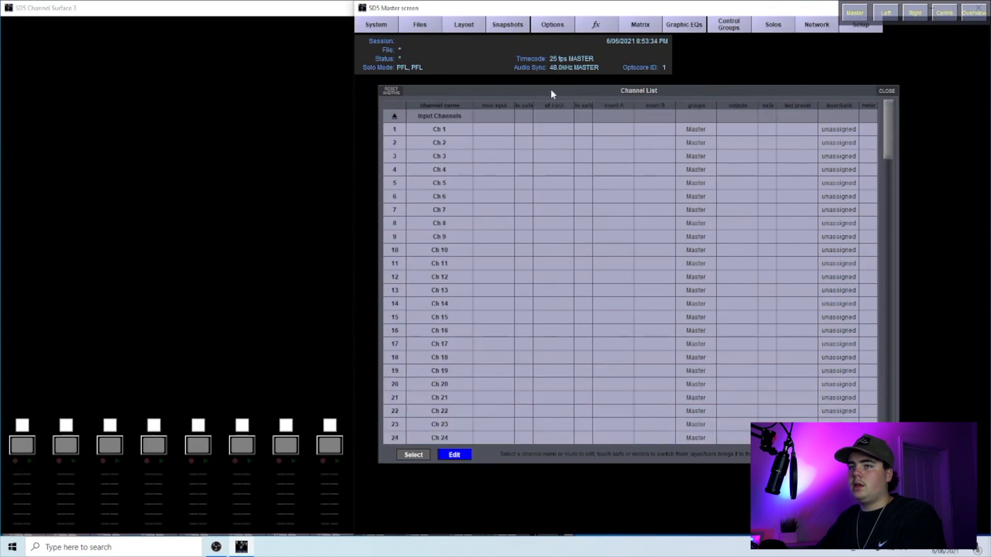
pyautogui.click(394, 115)
pyautogui.click(394, 169)
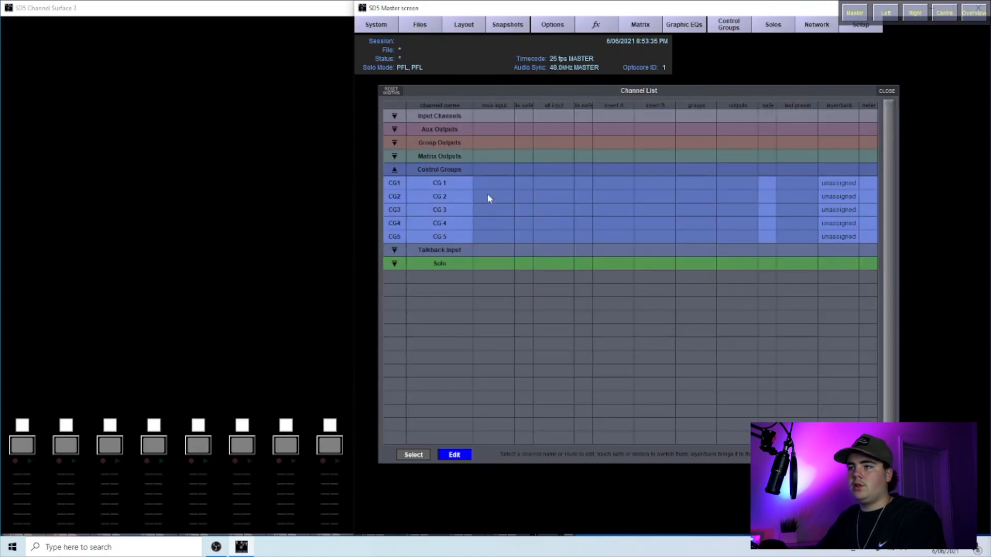
# - Rename control groups 1, 2 and 3 as PLATE, HALL and DELAY
pyautogui.click(451, 185)
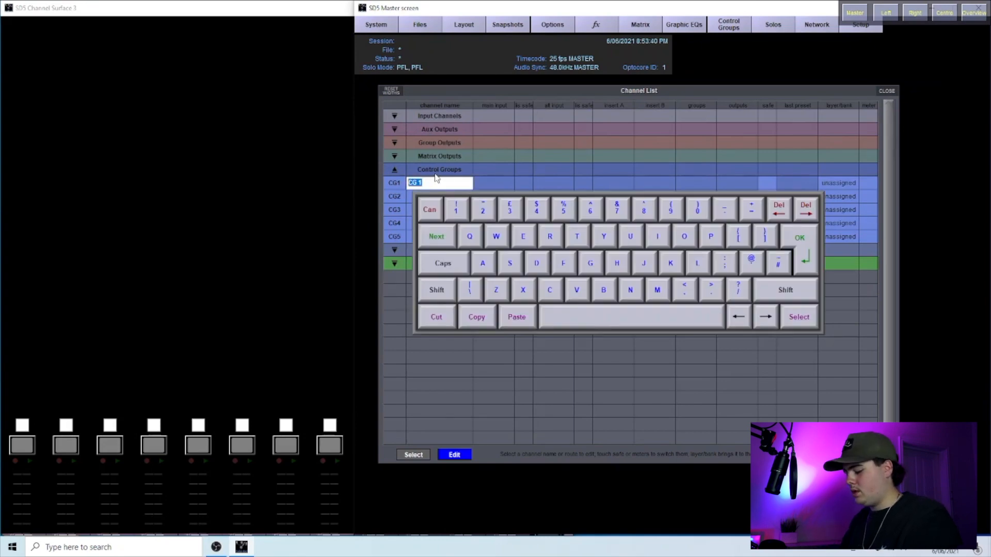
pyautogui.write('PLATE')
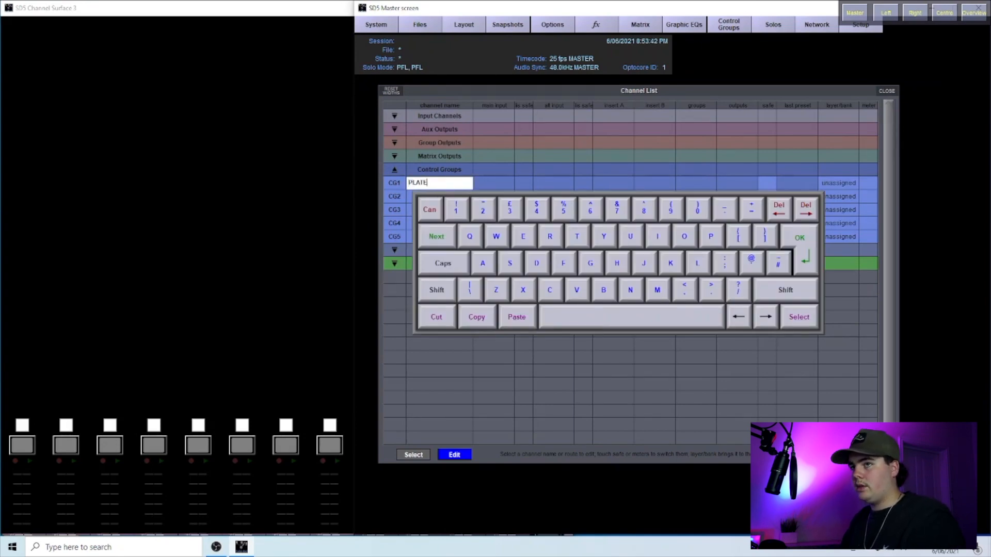
pyautogui.press('Return')
pyautogui.write('HALL')
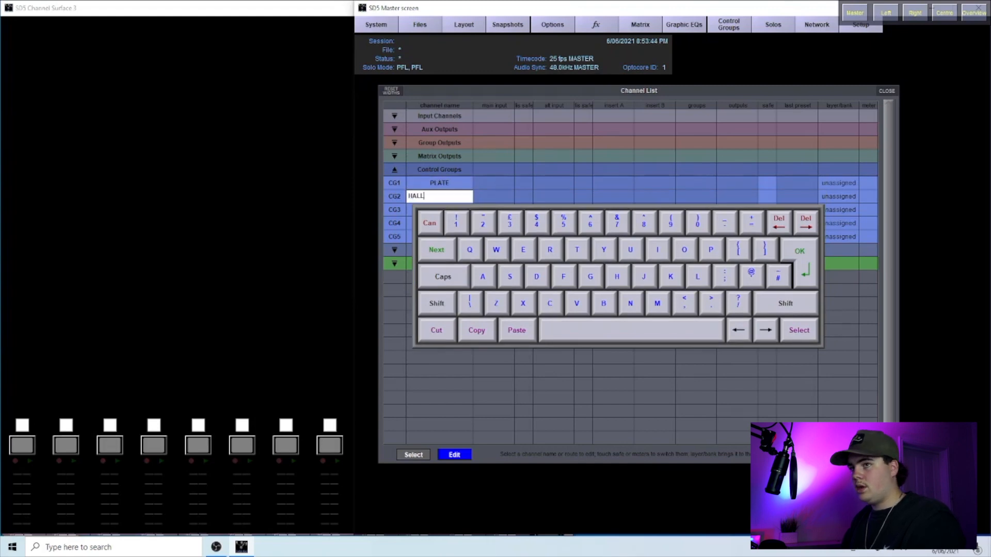
pyautogui.press('Return')
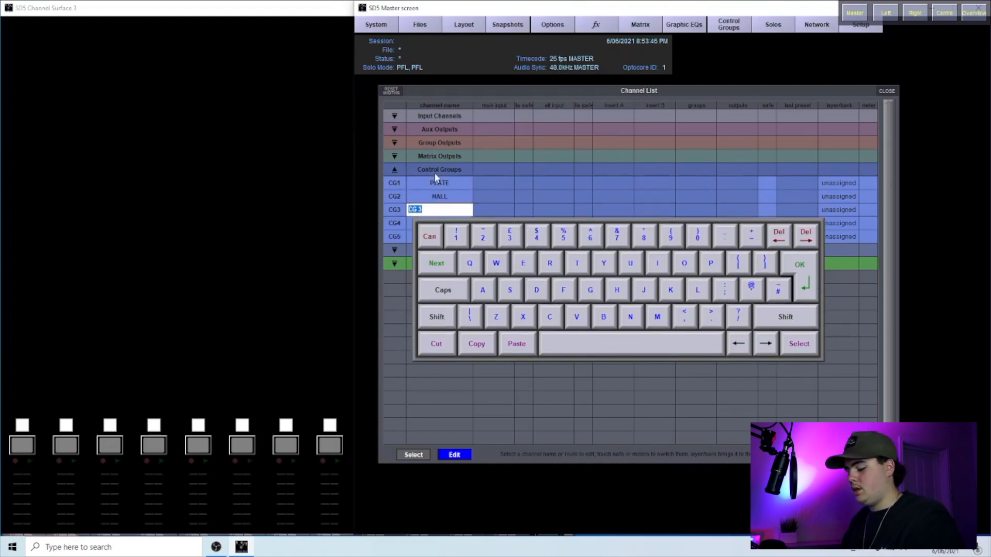
pyautogui.write('DELAY')
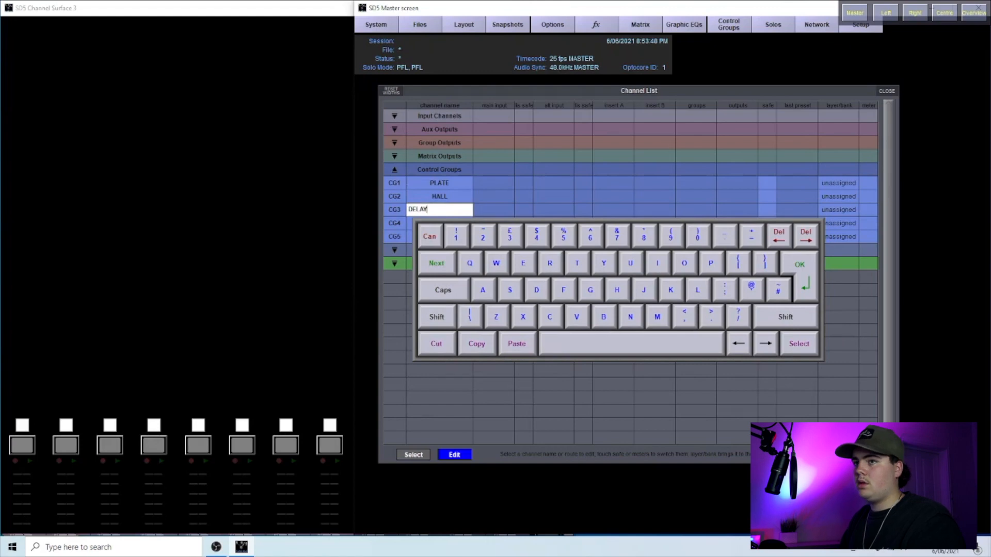
pyautogui.press('Return')
pyautogui.press('Escape')
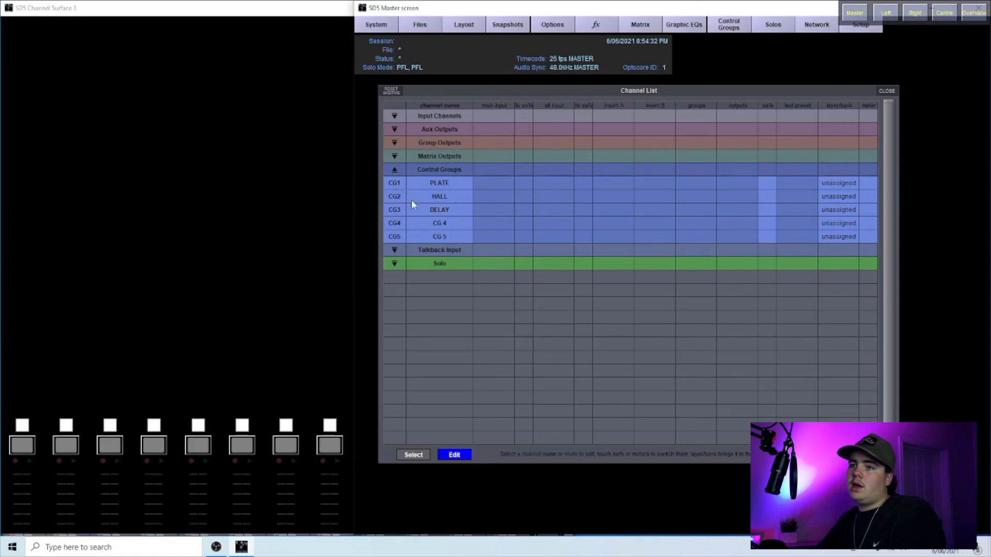
# - Examine the Solo and Talkback Input sections, collapse all sections, and close the channel list
pyautogui.click(395, 169)
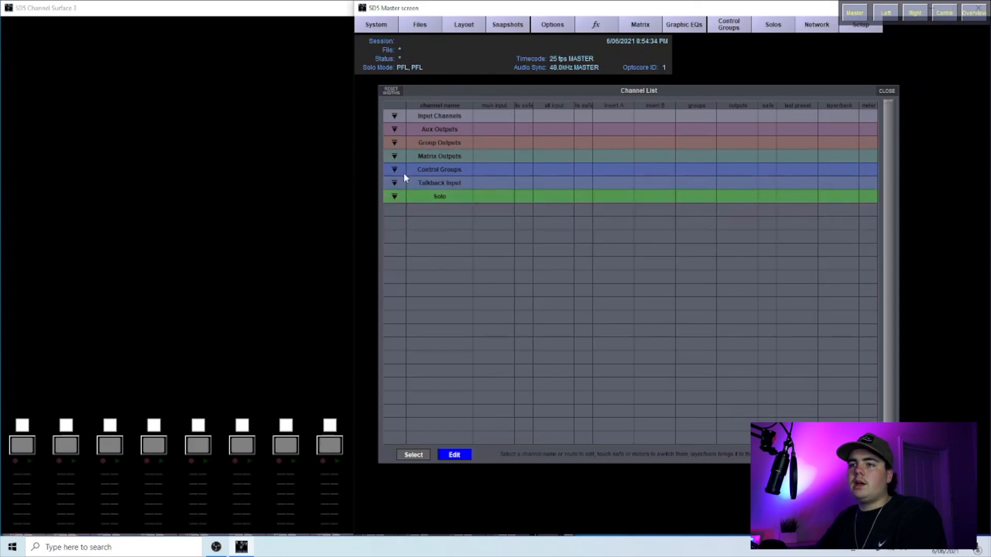
pyautogui.click(393, 197)
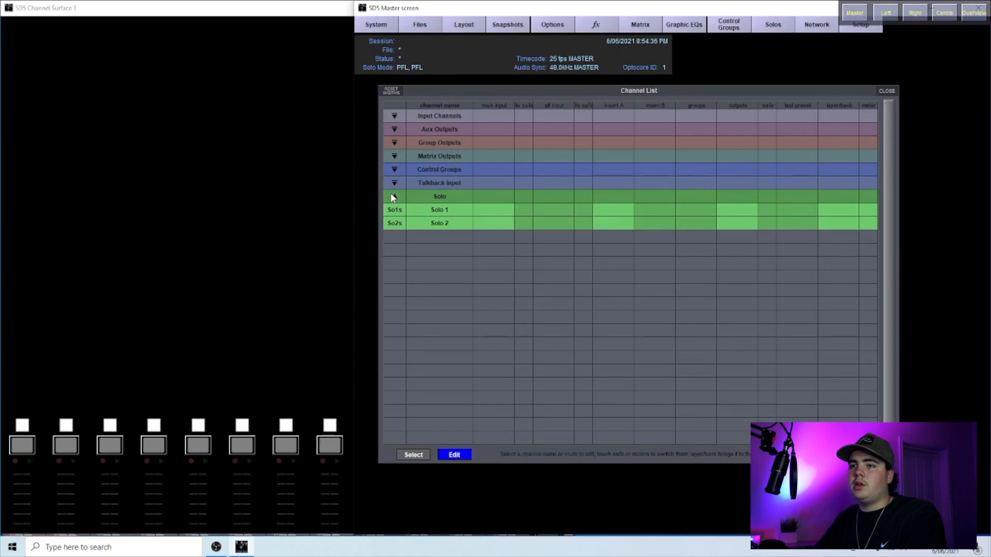
pyautogui.click(393, 197)
pyautogui.click(393, 181)
pyautogui.click(393, 182)
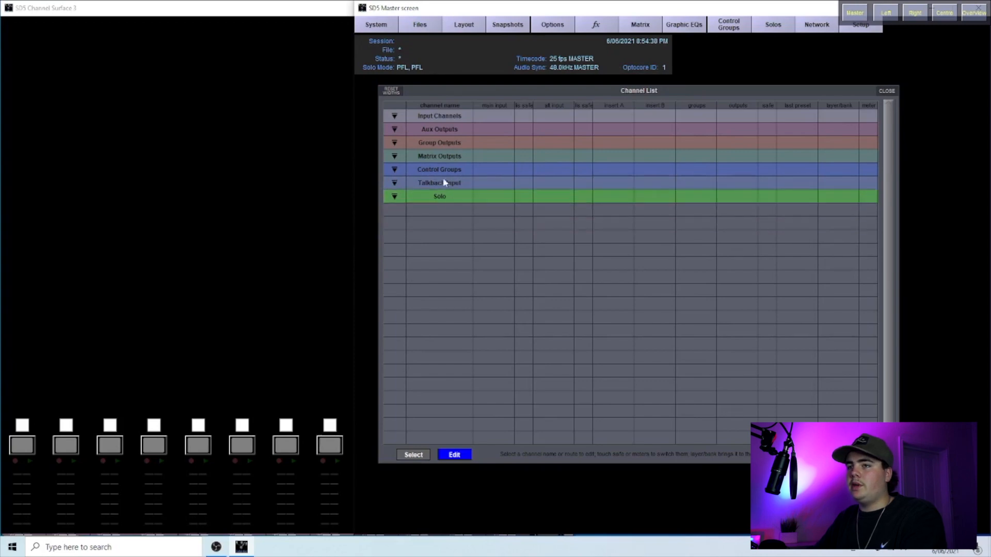
pyautogui.click(394, 183)
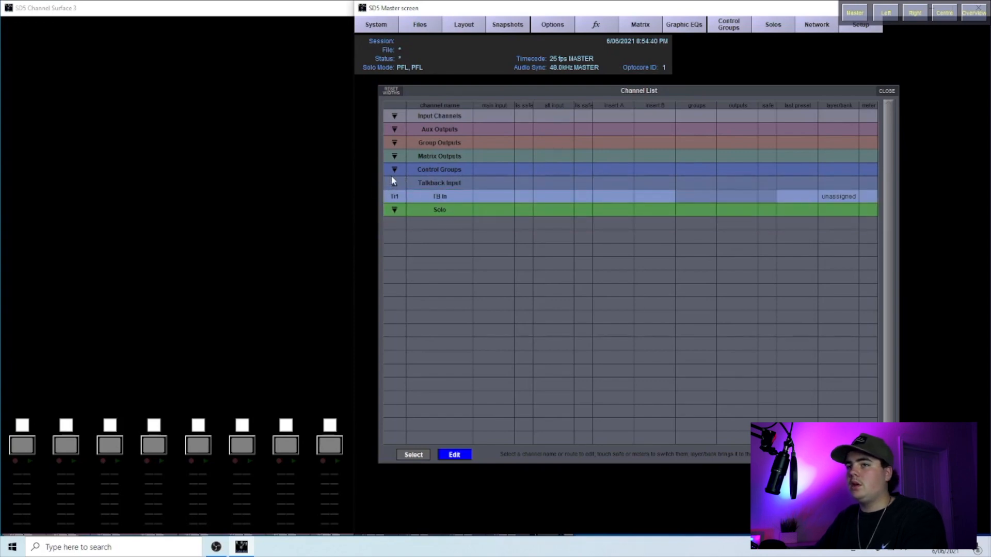
pyautogui.click(394, 169)
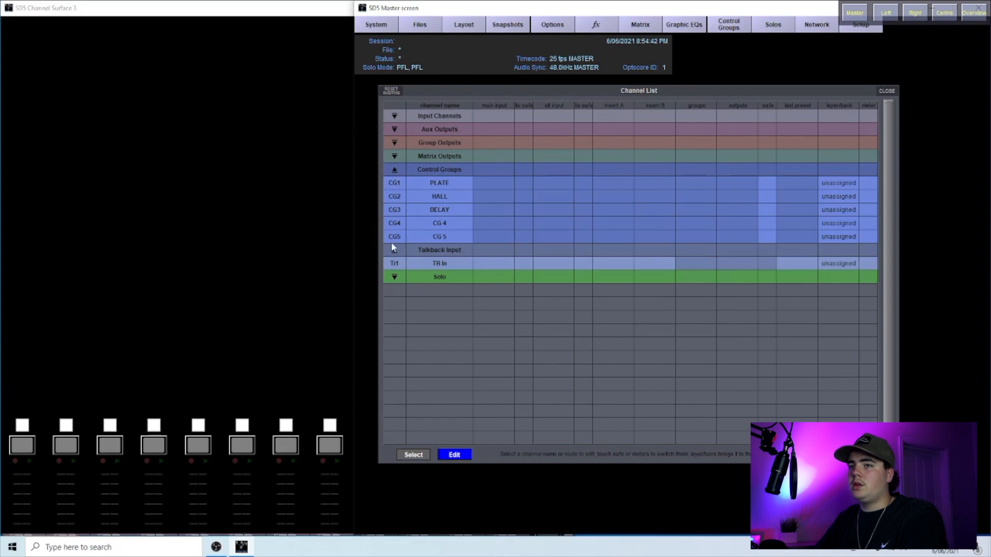
pyautogui.click(392, 249)
pyautogui.click(392, 170)
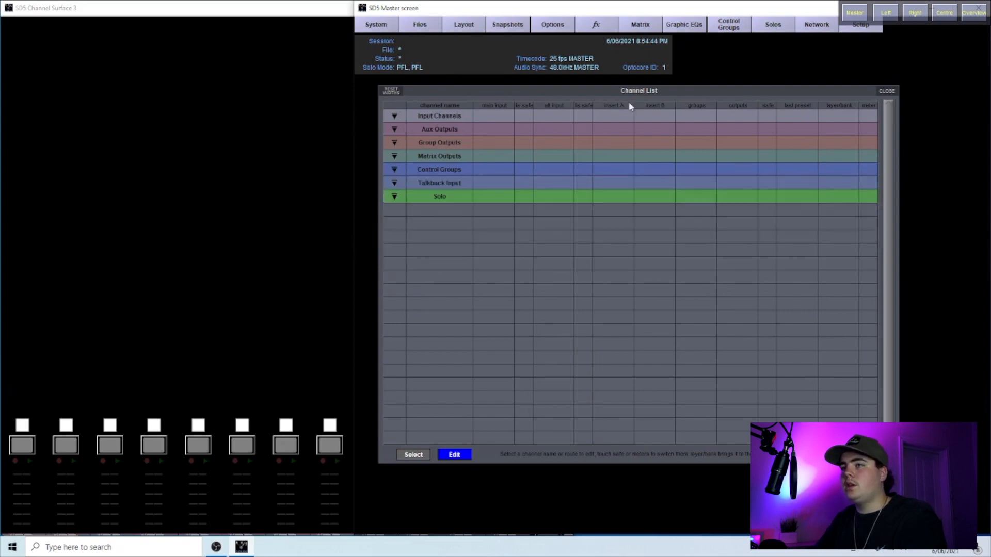
pyautogui.click(884, 91)
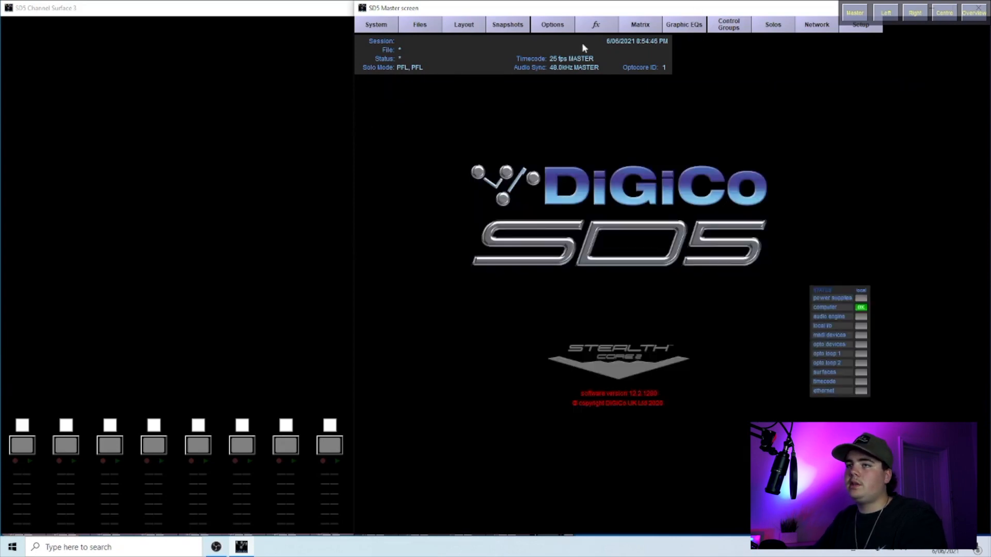
# - Check the left, centre and right fader bank layout, and close it again
pyautogui.click(454, 26)
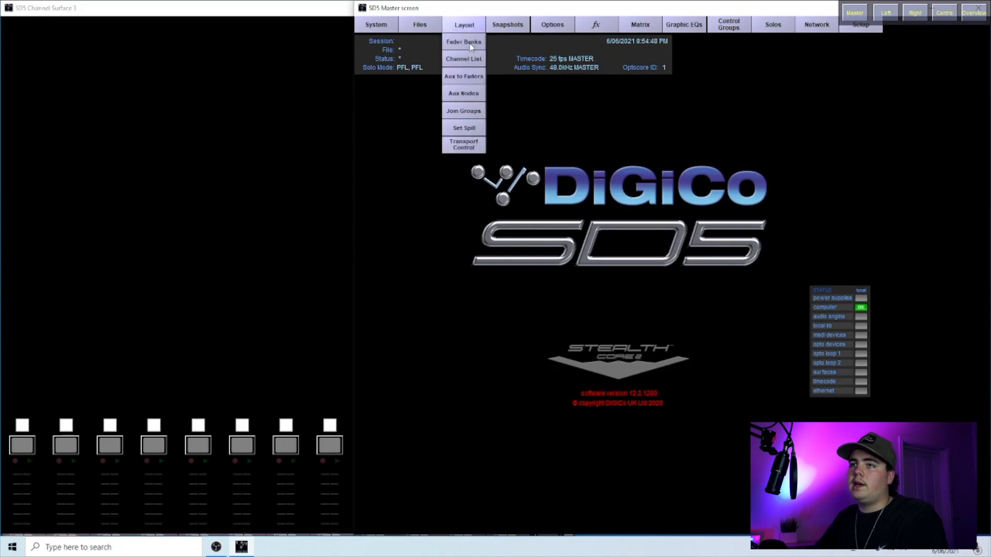
pyautogui.click(471, 45)
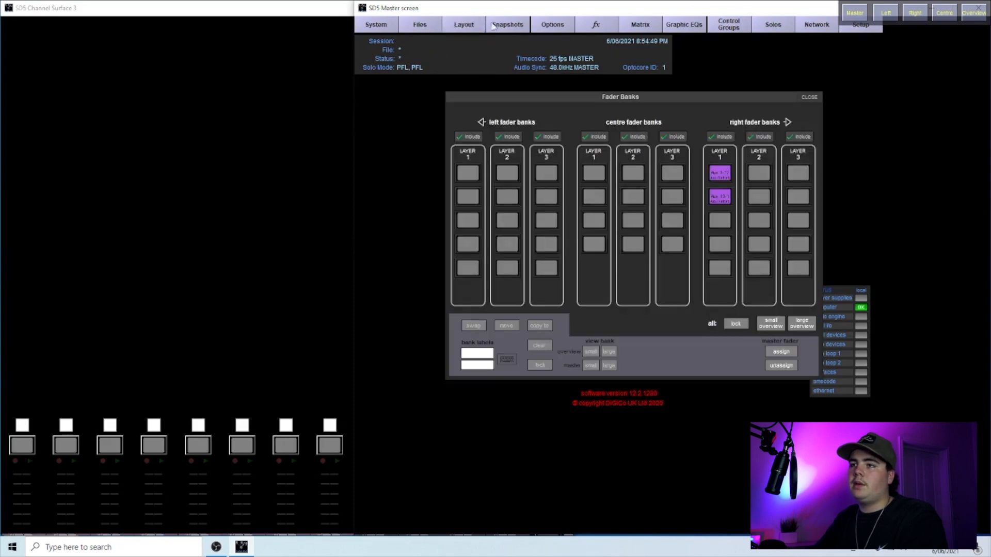
pyautogui.click(810, 98)
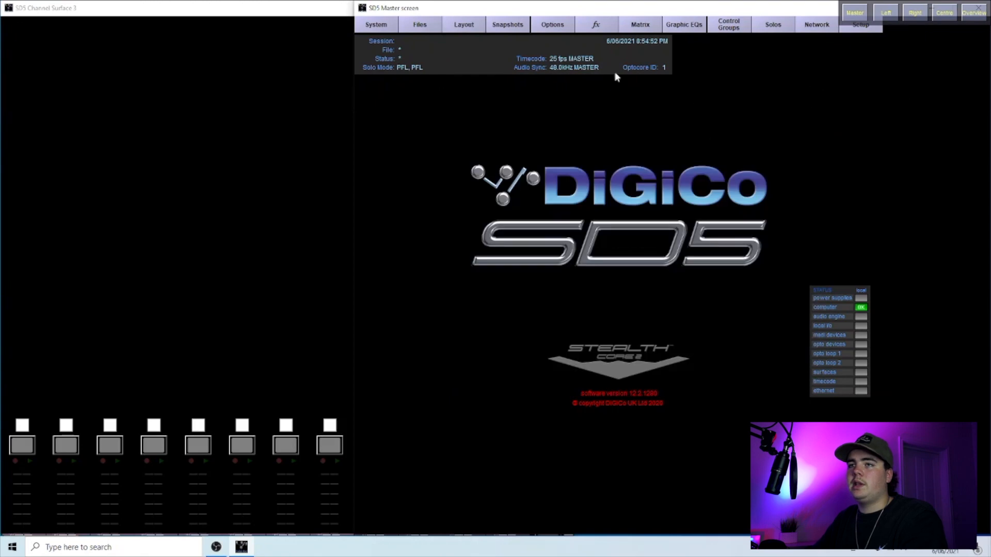
# - Bring the channel surface window to the front and look through its layer 1 fader banks, returning to the first bank
pyautogui.click(281, 11)
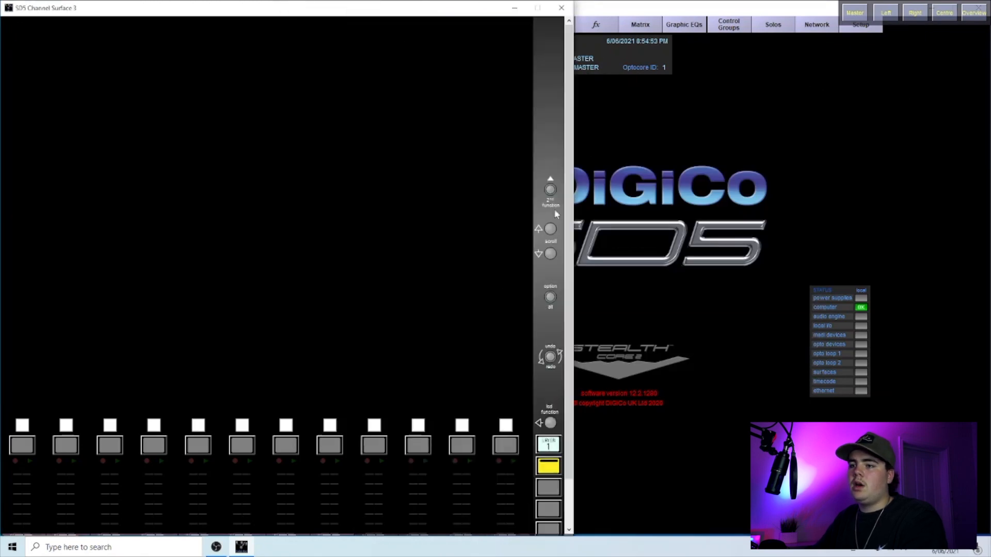
pyautogui.click(944, 13)
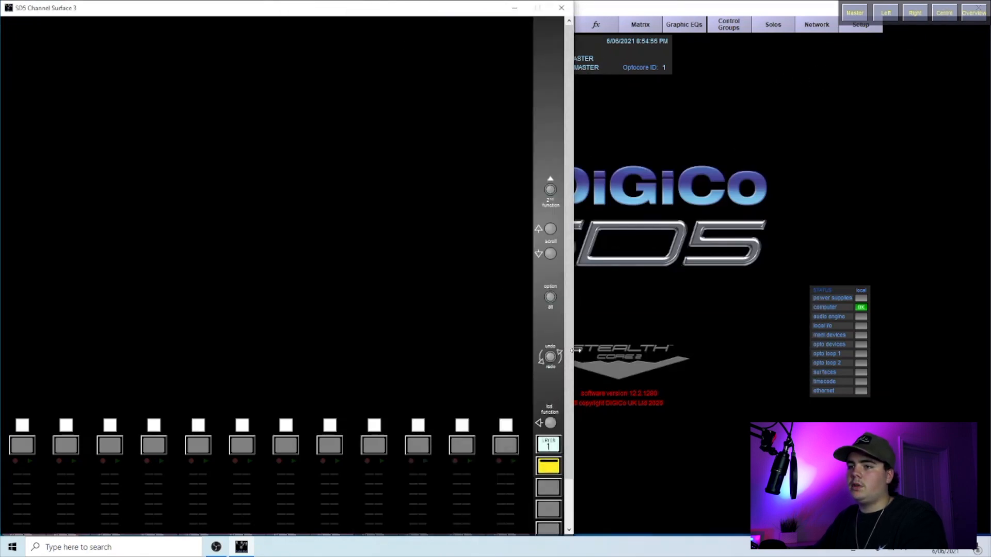
pyautogui.moveTo(569, 357); pyautogui.dragTo(568, 444)
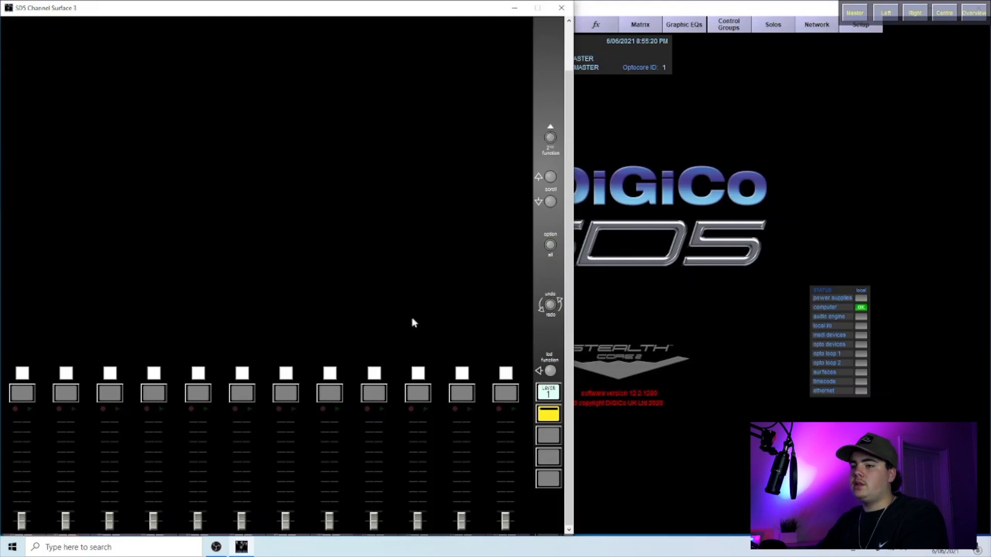
pyautogui.click(551, 439)
pyautogui.click(550, 457)
pyautogui.click(550, 419)
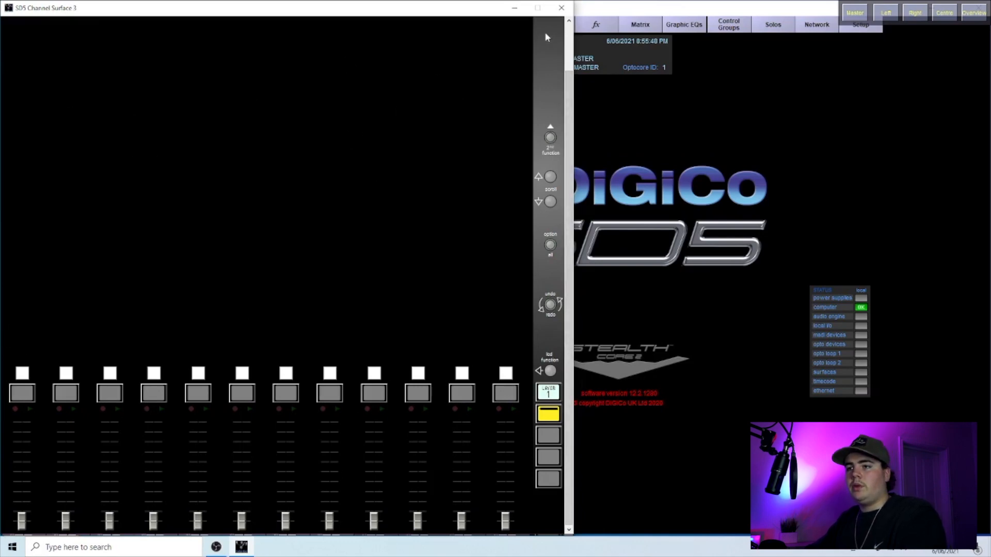
# - Start Assign Faders on layer 1 bank 1 and select the first nine faders as assignment targets
pyautogui.click(550, 370)
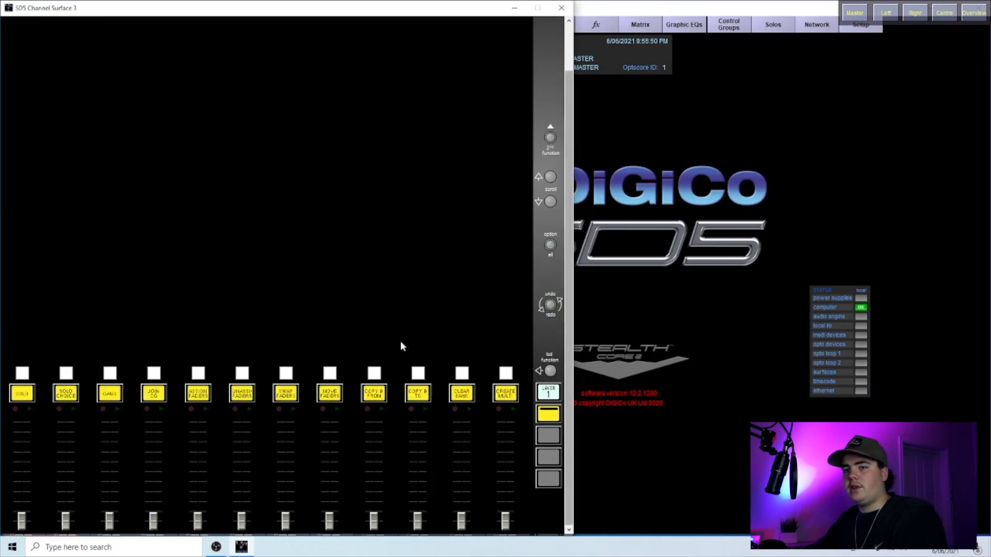
pyautogui.click(200, 402)
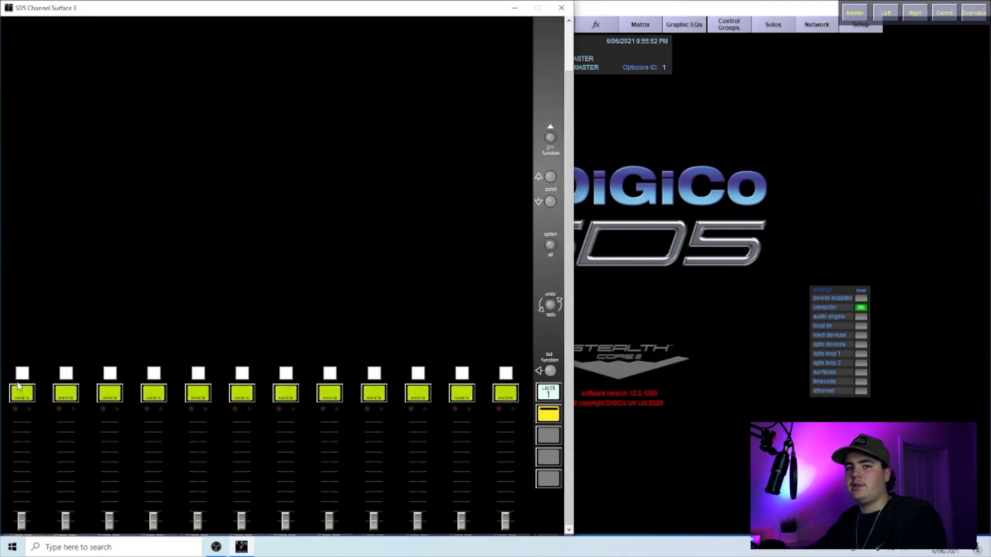
pyautogui.click(155, 395)
pyautogui.click(199, 395)
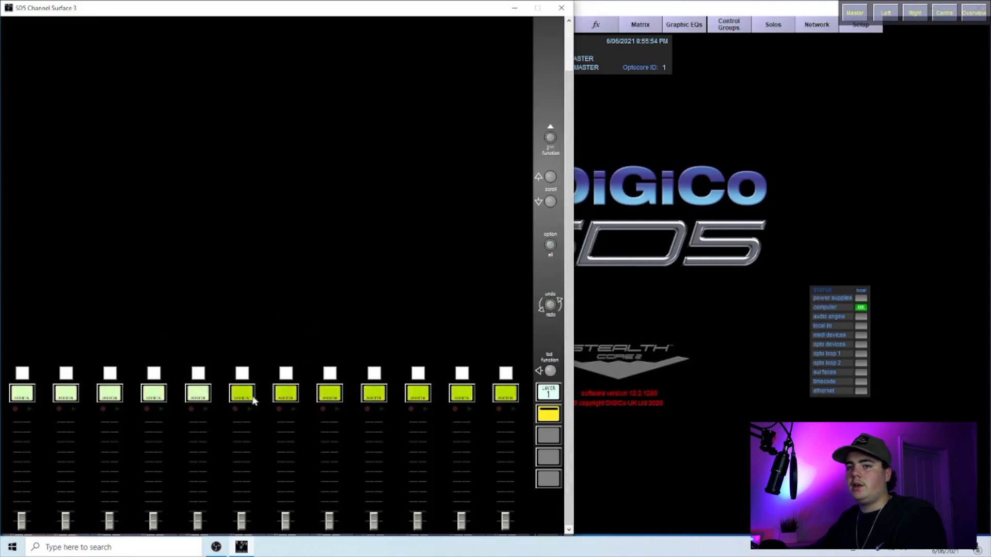
pyautogui.click(242, 395)
pyautogui.click(286, 395)
pyautogui.click(330, 396)
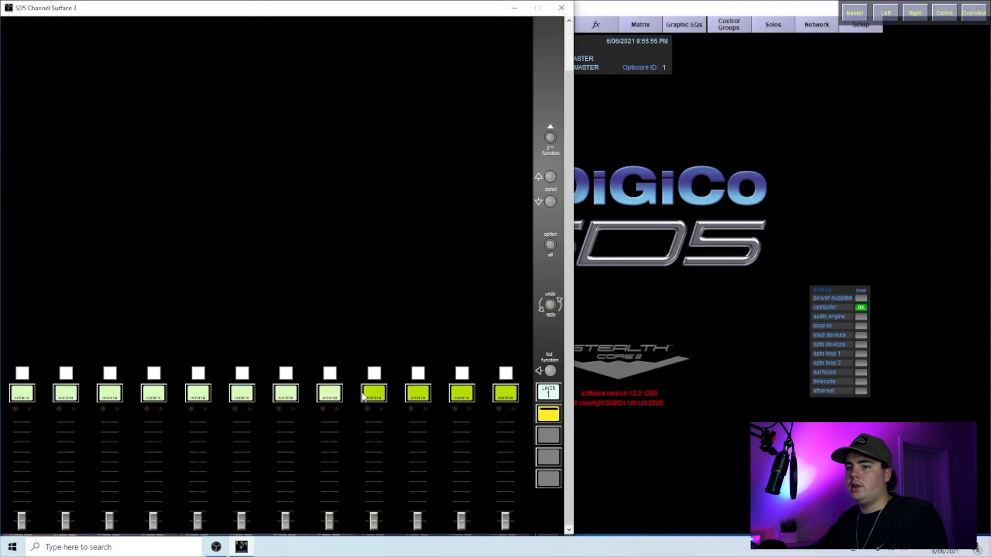
pyautogui.click(364, 397)
# - Assign the group outputs DRUM through PLAYBACK from the channel list to the nine selected faders
pyautogui.click(612, 170)
pyautogui.click(465, 24)
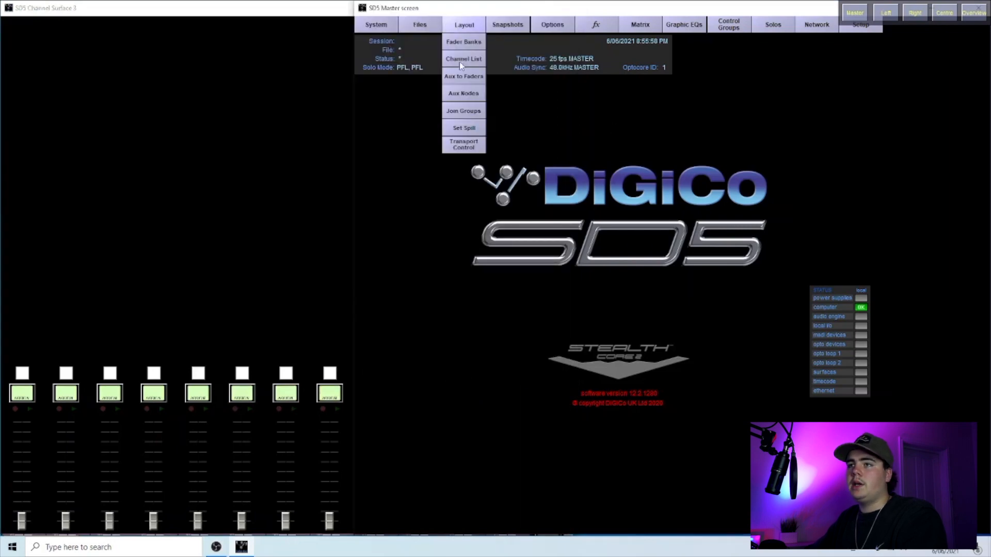
pyautogui.click(463, 58)
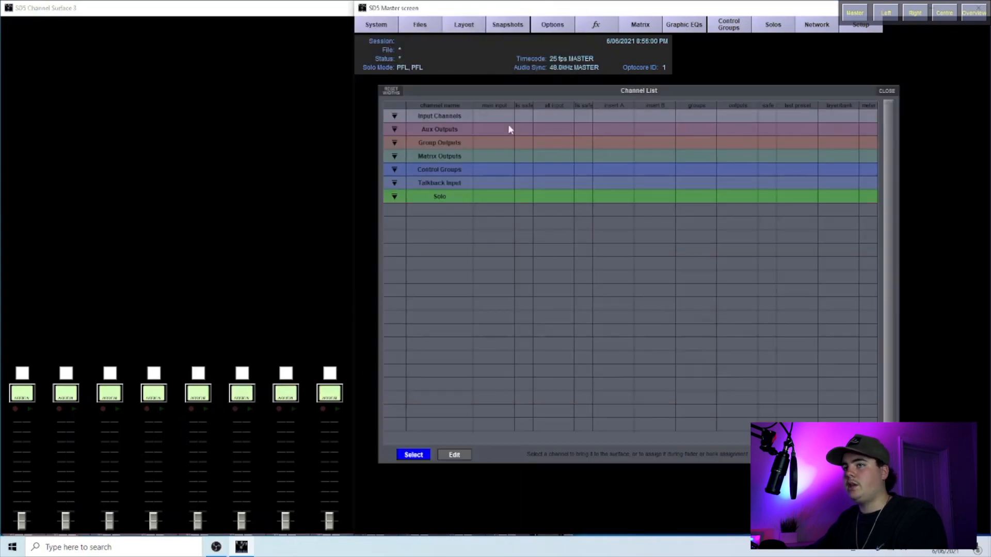
pyautogui.click(407, 117)
pyautogui.moveTo(882, 130); pyautogui.dragTo(831, 80)
pyautogui.click(394, 116)
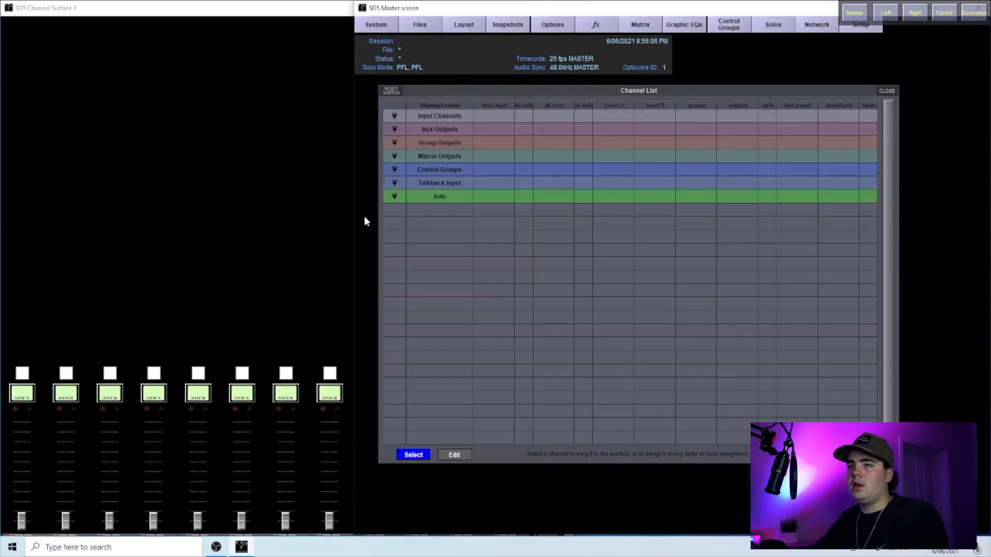
pyautogui.click(393, 145)
pyautogui.click(448, 157)
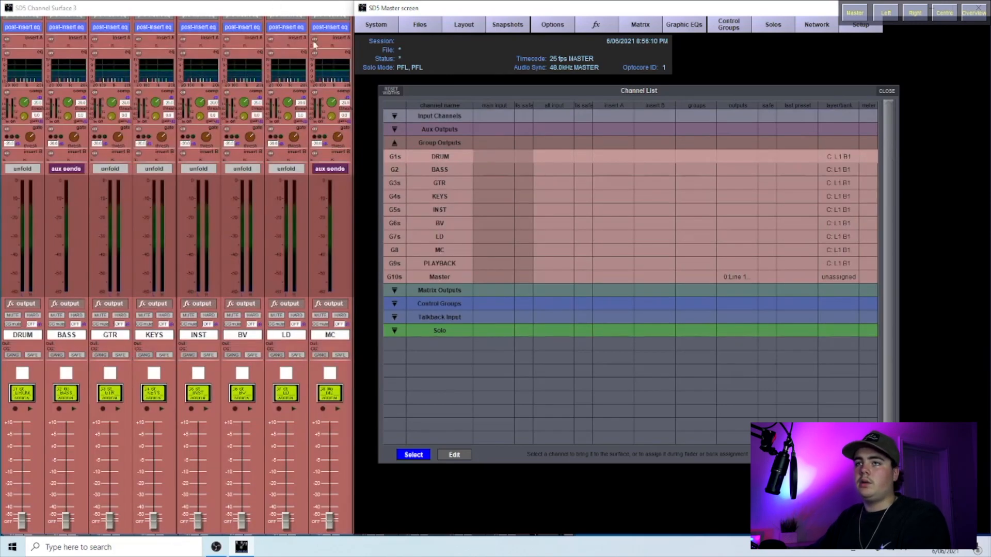
# - Assign the control groups PLATE, HALL and DELAY to the last three faders of bank 1, and close the channel list
pyautogui.click(313, 9)
pyautogui.click(419, 394)
pyautogui.click(461, 394)
pyautogui.click(505, 393)
pyautogui.click(696, 383)
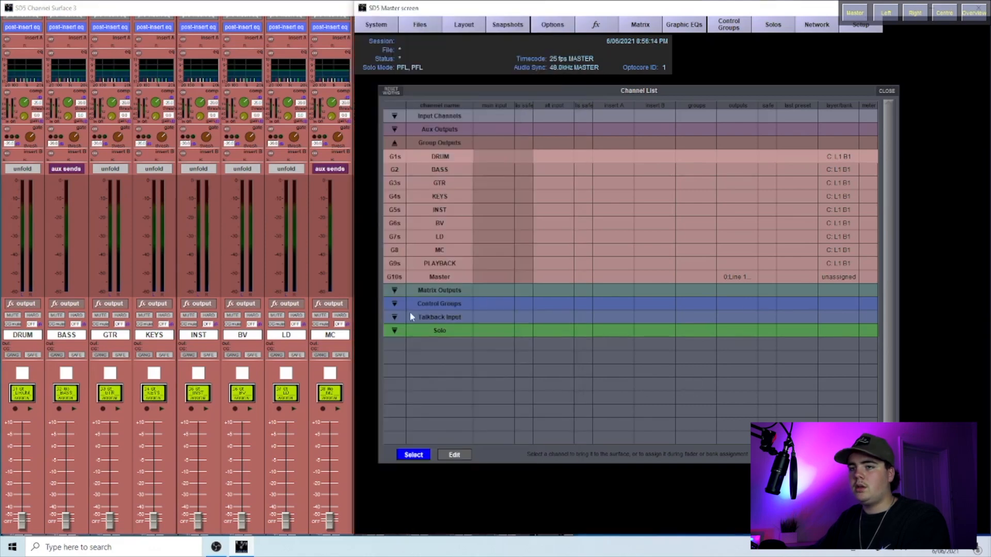
pyautogui.click(392, 303)
pyautogui.click(398, 319)
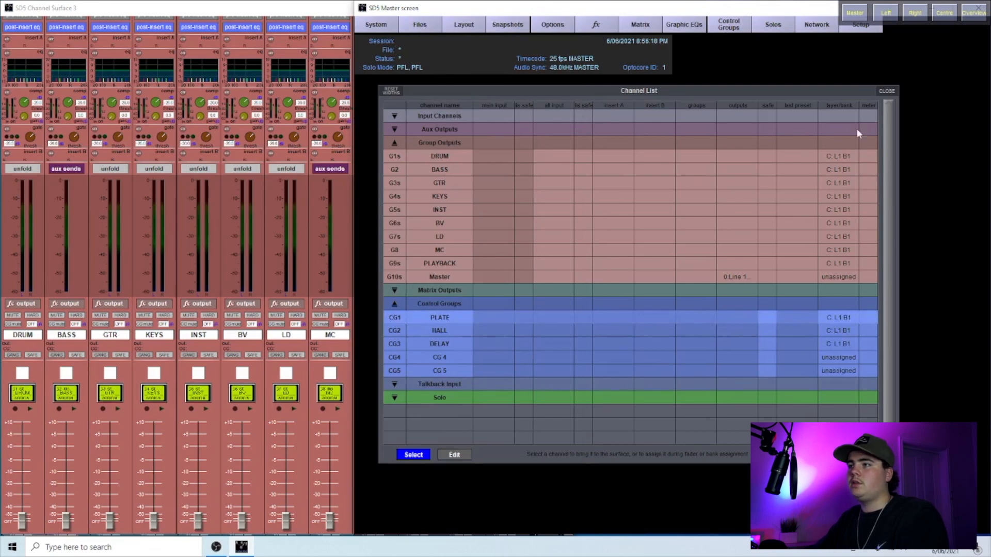
pyautogui.click(886, 92)
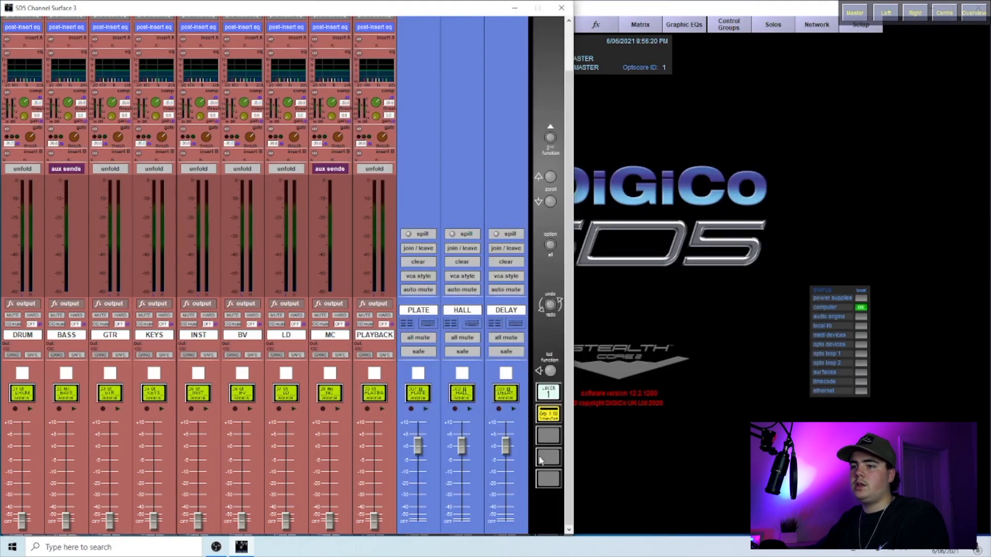
# - Assign input channels 119 CROWD-L and 120 CROWD-R to the first two faders of layer 1 bank 2
pyautogui.click(544, 440)
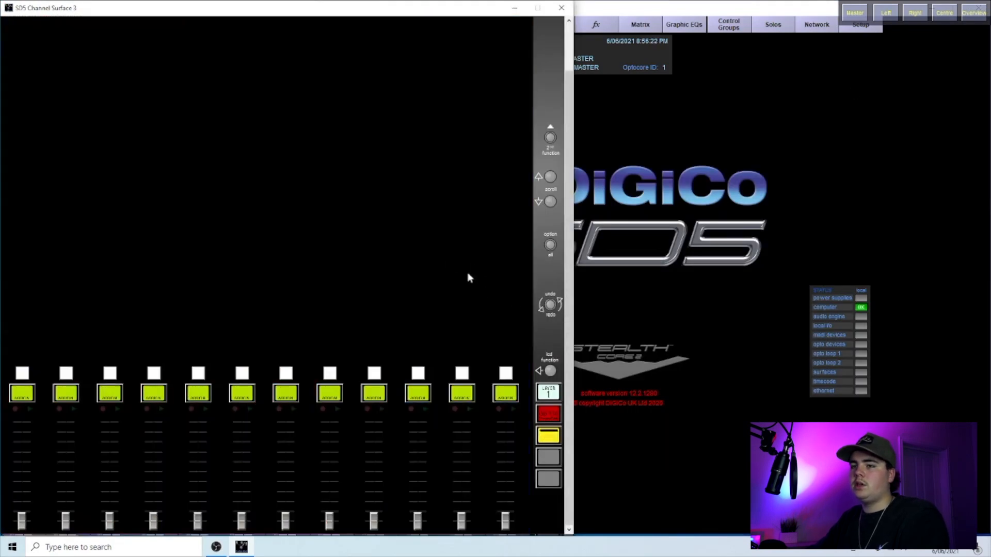
pyautogui.click(22, 398)
pyautogui.click(66, 397)
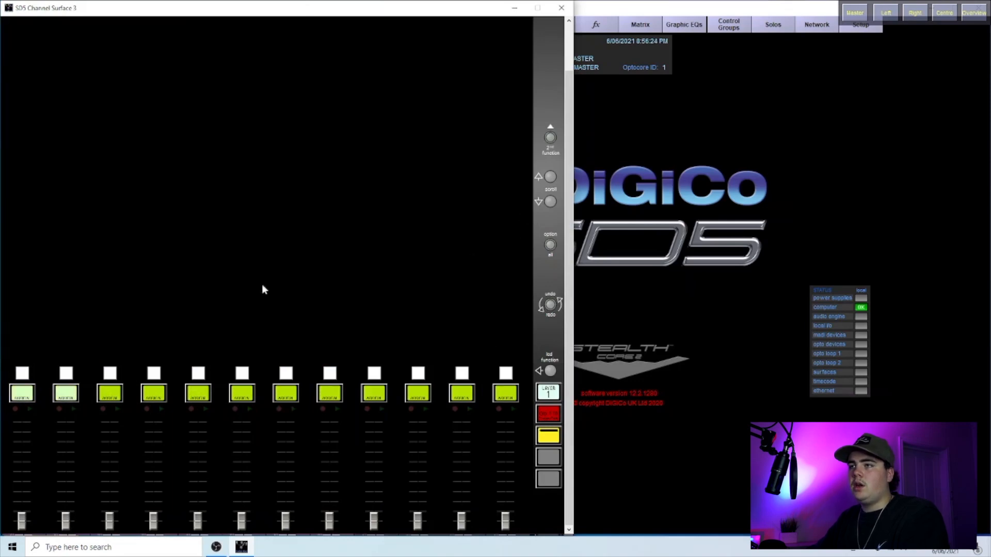
pyautogui.click(672, 112)
pyautogui.click(464, 25)
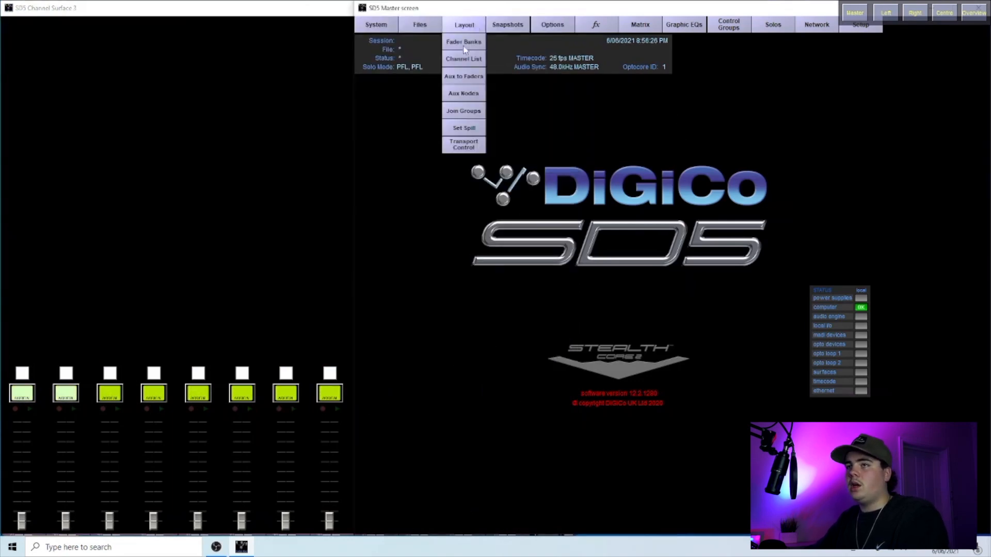
pyautogui.click(464, 59)
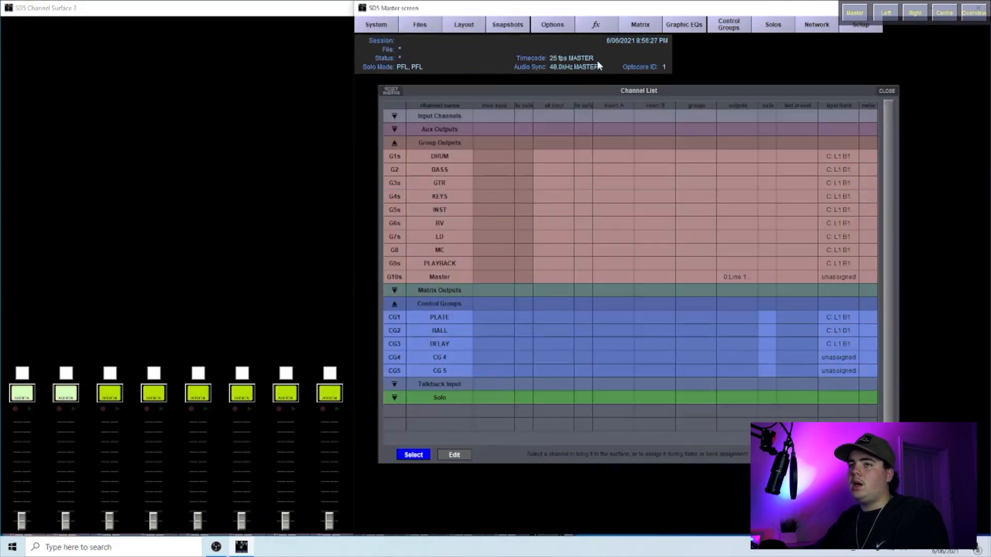
pyautogui.click(394, 143)
pyautogui.click(394, 169)
pyautogui.click(394, 116)
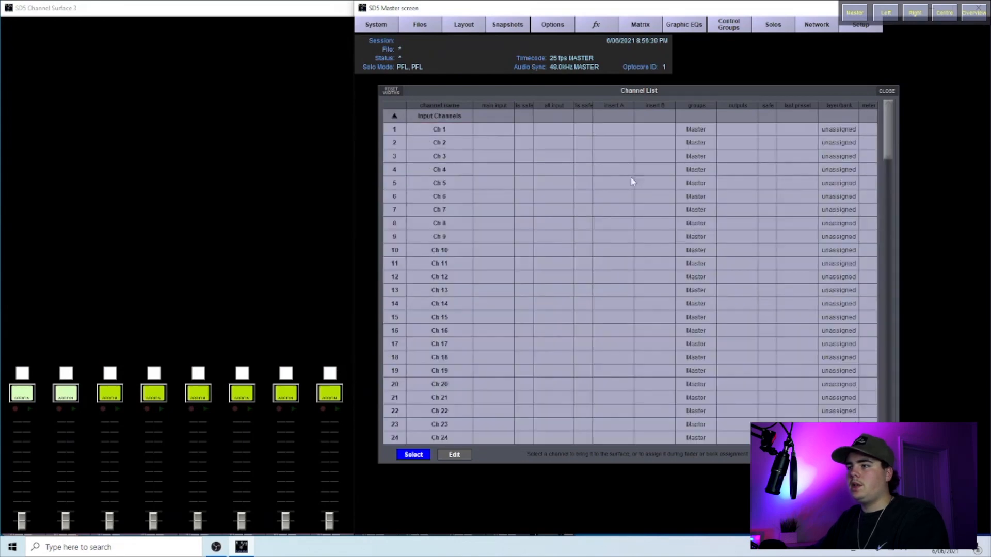
pyautogui.moveTo(889, 136); pyautogui.dragTo(906, 416)
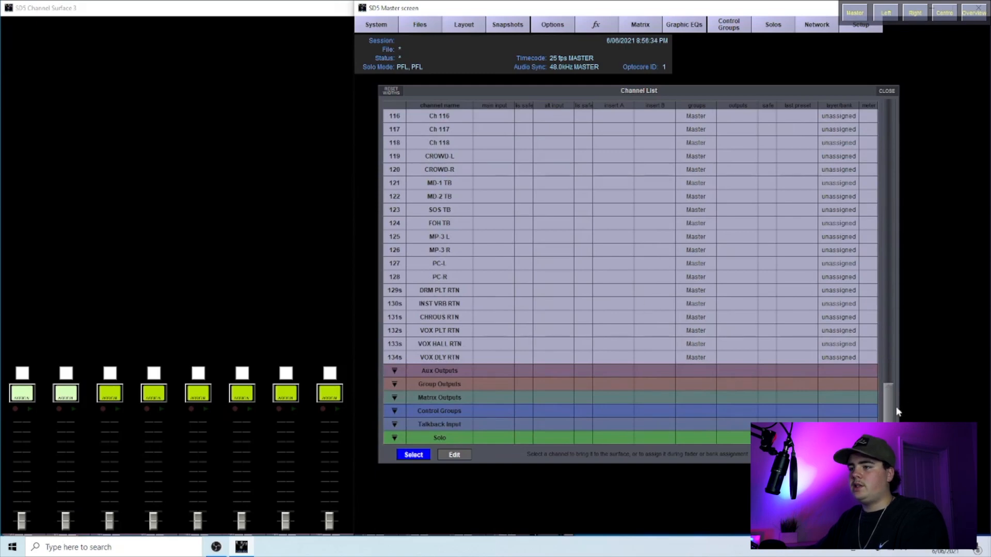
pyautogui.moveTo(893, 409); pyautogui.dragTo(904, 398)
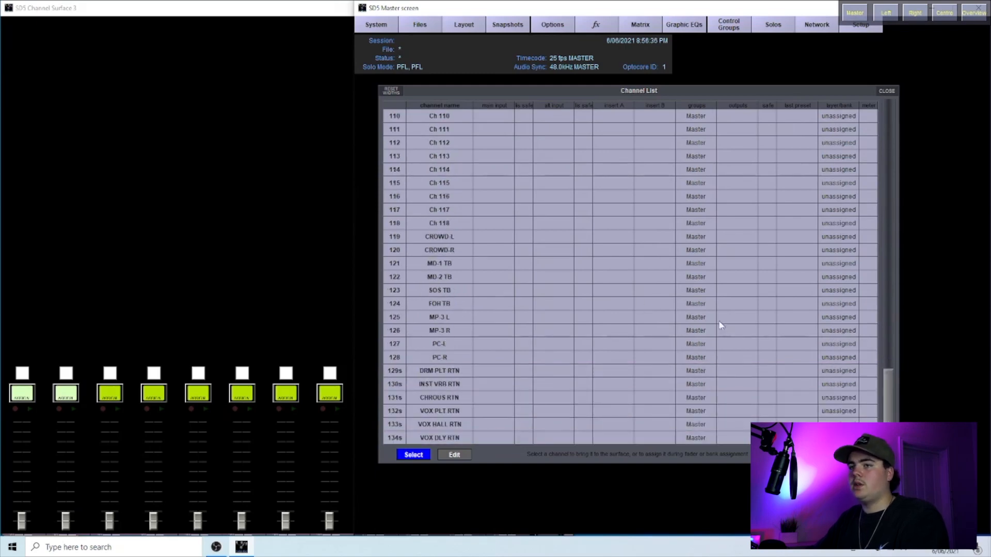
pyautogui.click(401, 239)
pyautogui.click(402, 251)
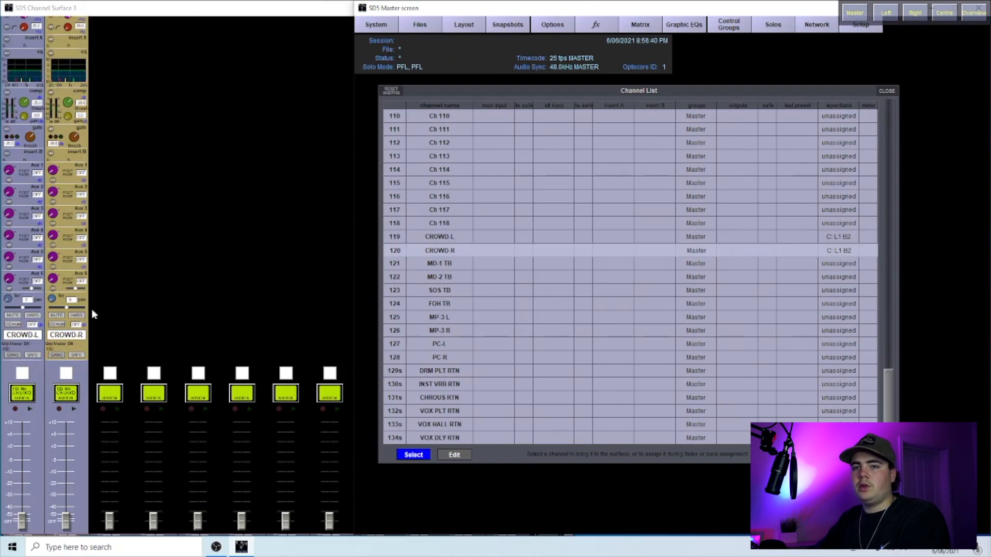
# - Assign input channels SOS TB, FOH TB, MP-3 L and MP-3 R to faders four to seven of bank 2
pyautogui.click(152, 394)
pyautogui.click(243, 394)
pyautogui.click(286, 395)
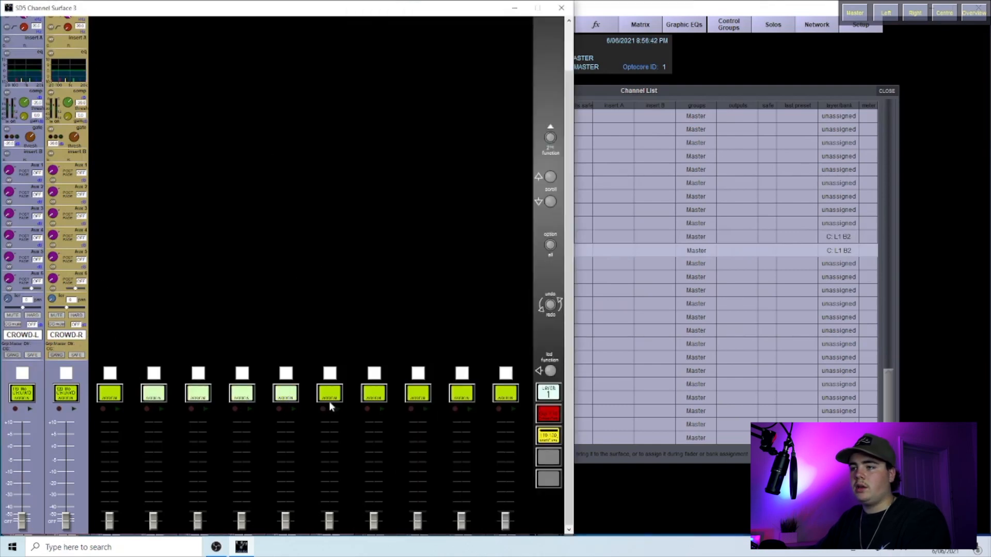
pyautogui.click(896, 390)
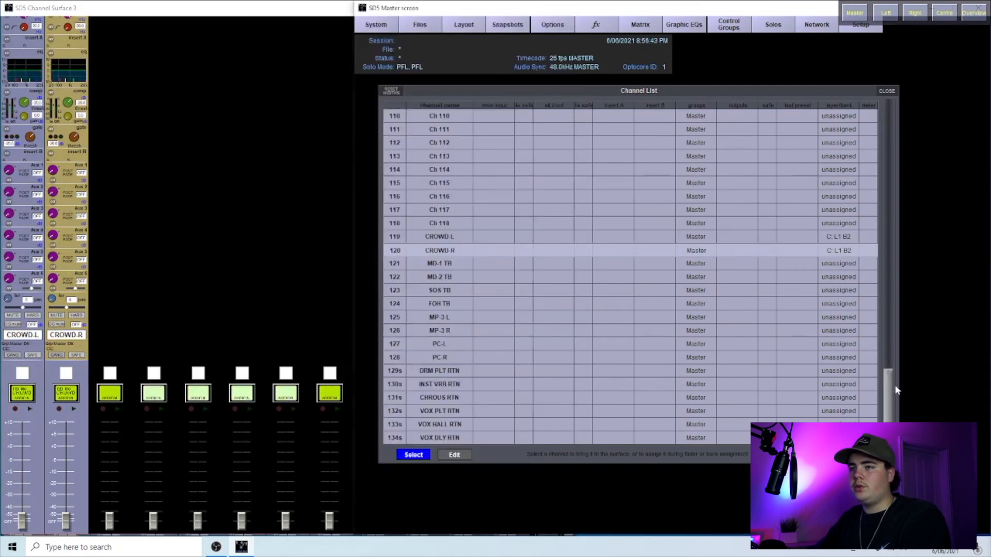
pyautogui.click(397, 292)
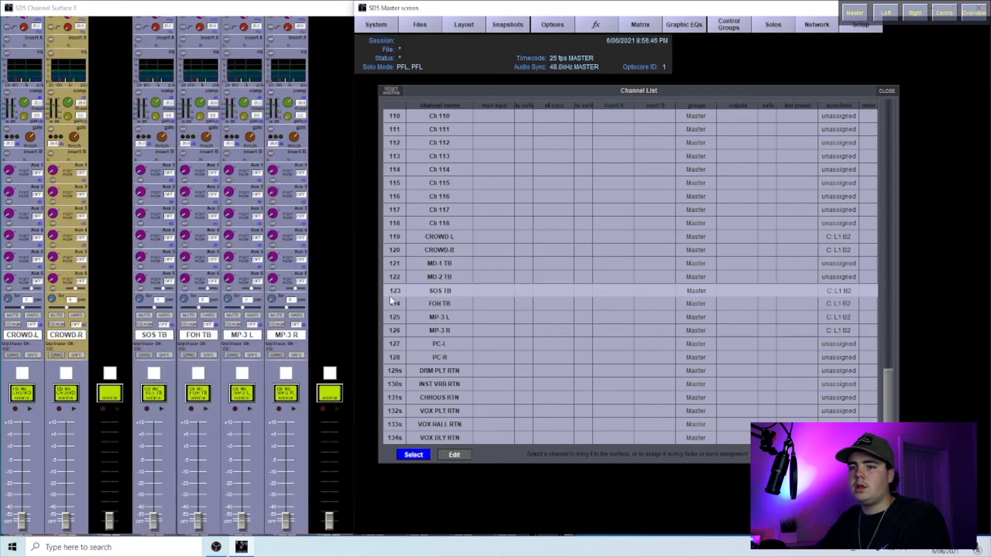
# - Assign input channels MP-3 L, MP-3 R, PC-L and PC-R to the last four faders of bank 2, and leave fader assignment
pyautogui.click(287, 11)
pyautogui.click(376, 396)
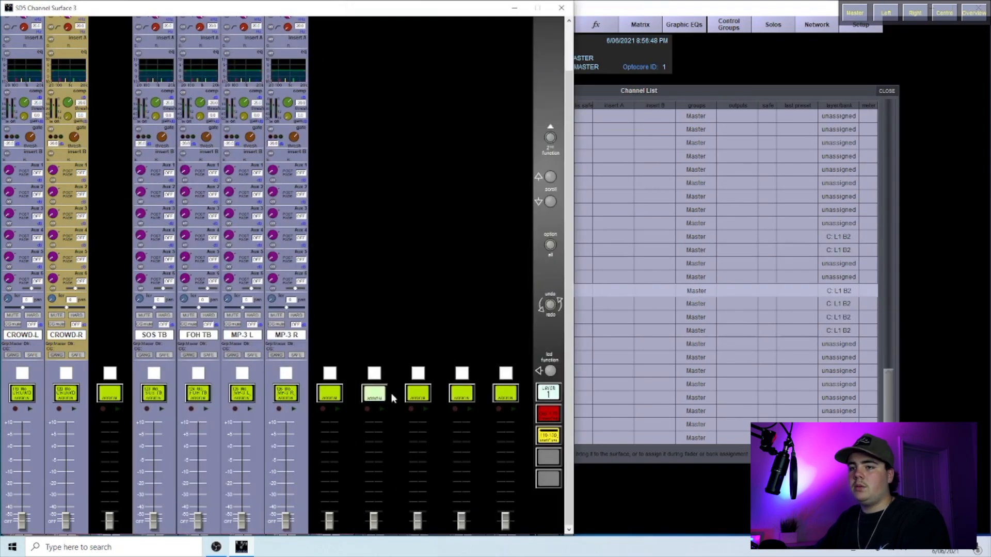
pyautogui.click(418, 395)
pyautogui.click(462, 396)
pyautogui.click(503, 395)
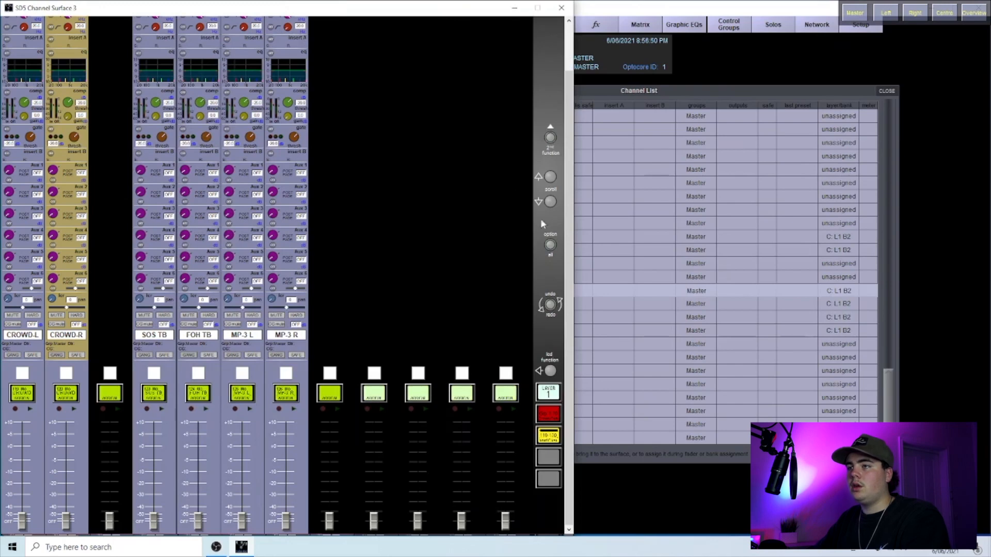
pyautogui.click(732, 73)
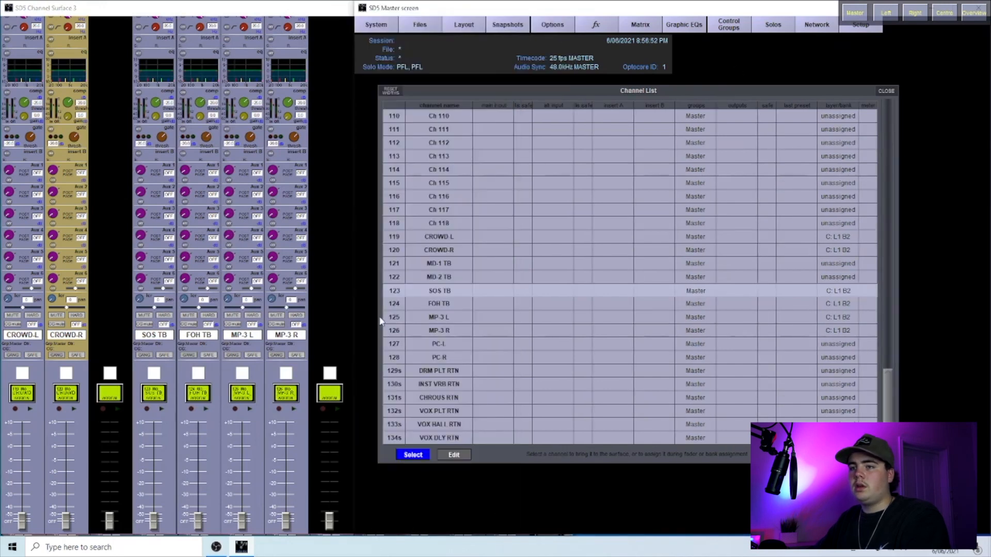
pyautogui.click(396, 319)
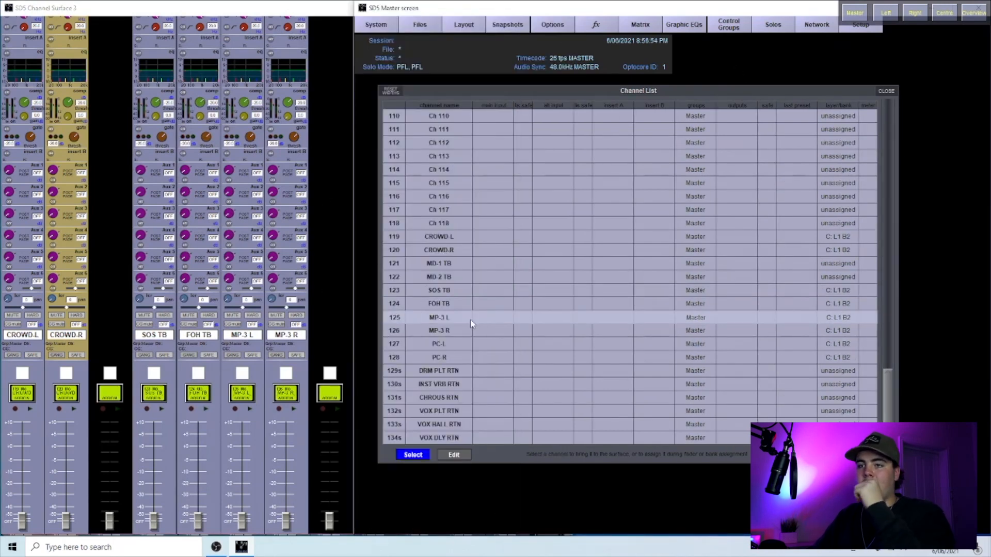
pyautogui.click(293, 318)
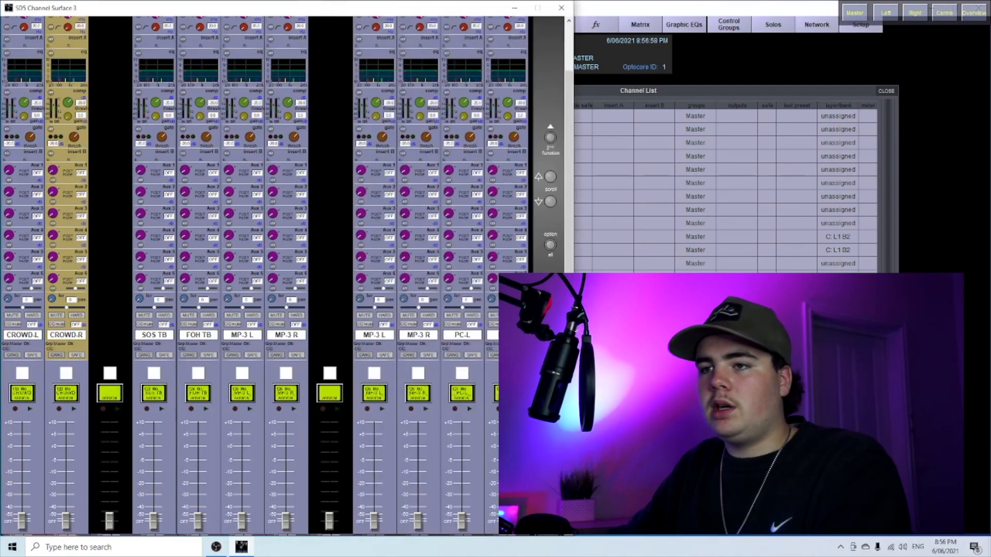
pyautogui.click(550, 394)
pyautogui.click(20, 396)
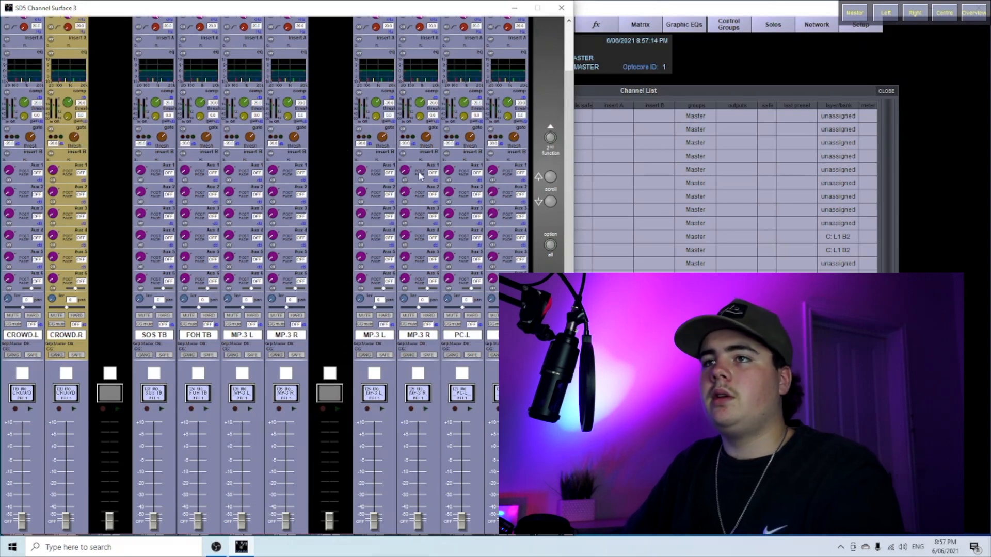
# - Switch the surface to layer 1 bank 3 and expand the Aux Outputs section in the channel list
pyautogui.click(551, 439)
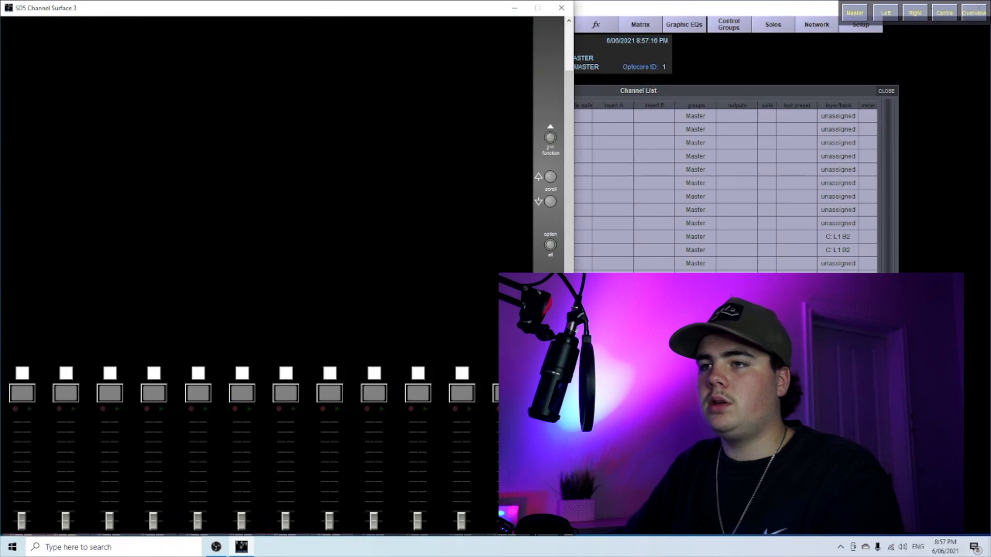
pyautogui.click(701, 106)
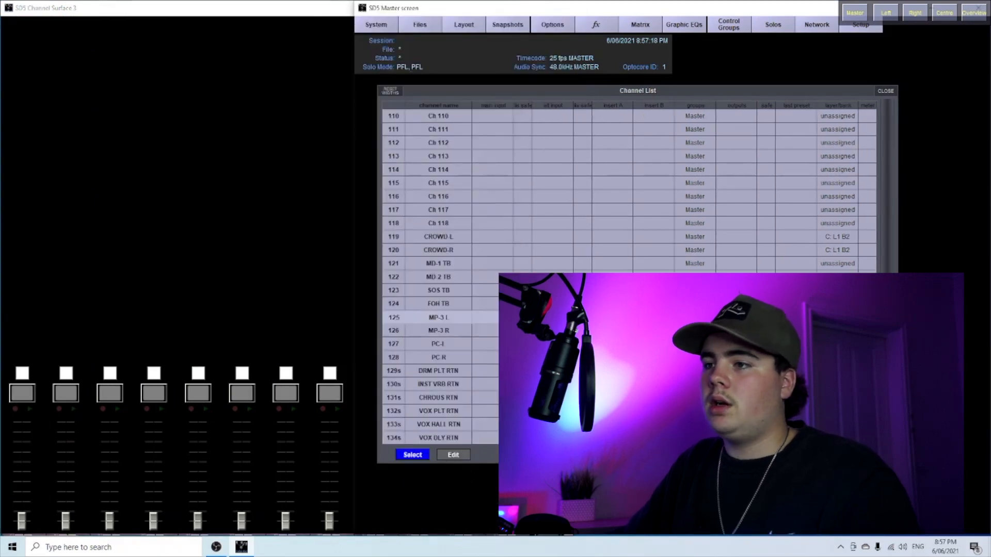
pyautogui.scroll(-2, 630, 191)
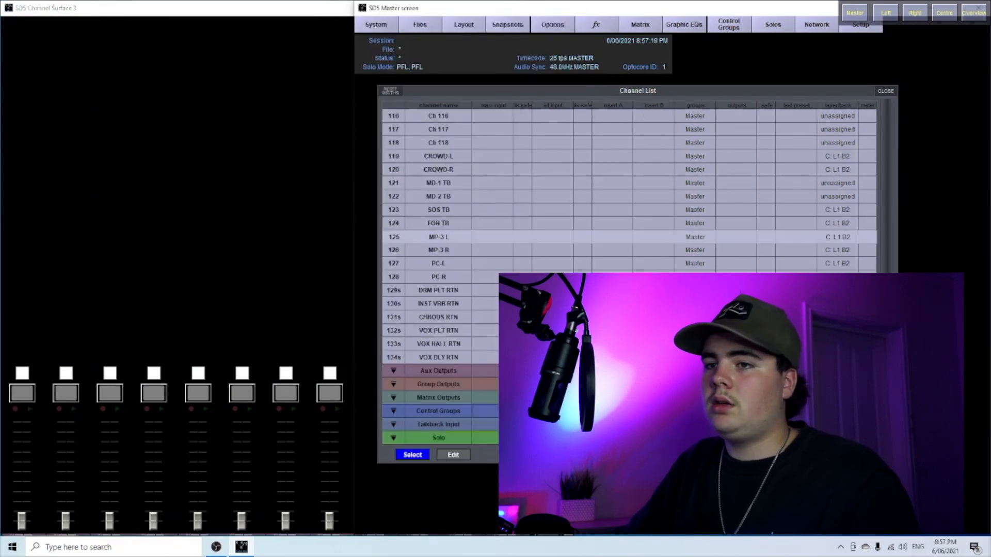
pyautogui.click(393, 372)
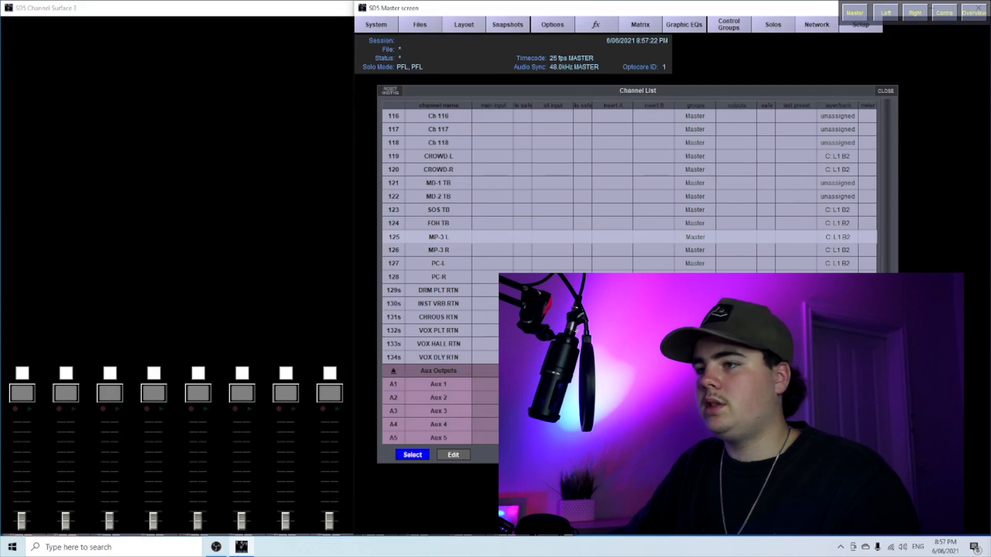
pyautogui.scroll(-5, 630, 237)
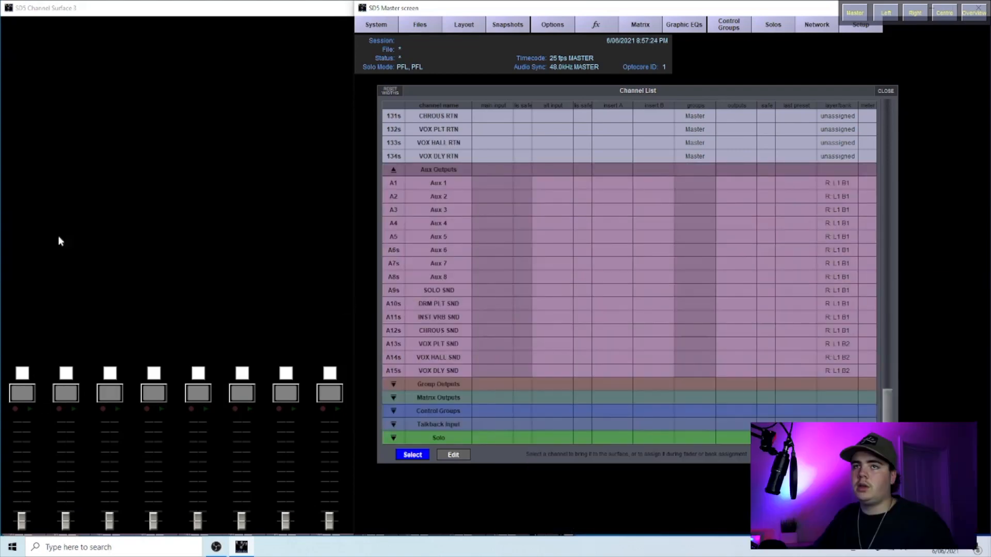
# - Assign aux outputs A10 DRM PLT SND to A15 VOX DLY SND to the odd-numbered faders of layer 1 bank 3
pyautogui.click(124, 11)
pyautogui.click(549, 369)
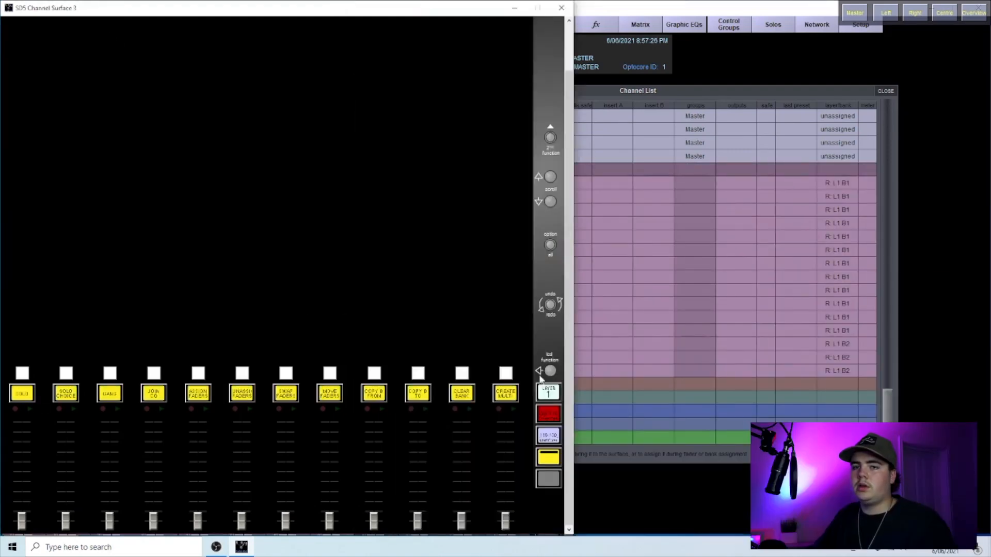
pyautogui.click(199, 394)
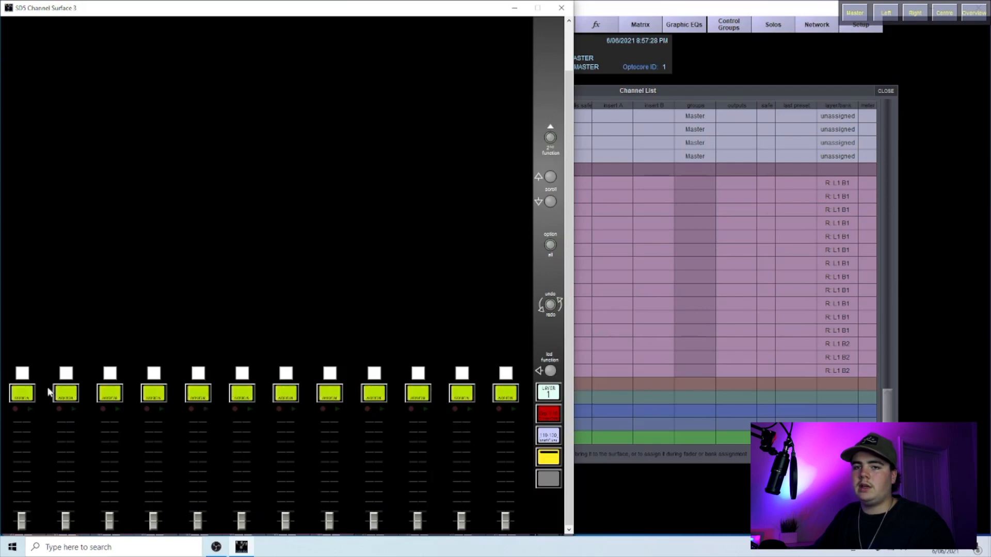
pyautogui.click(286, 395)
pyautogui.click(371, 396)
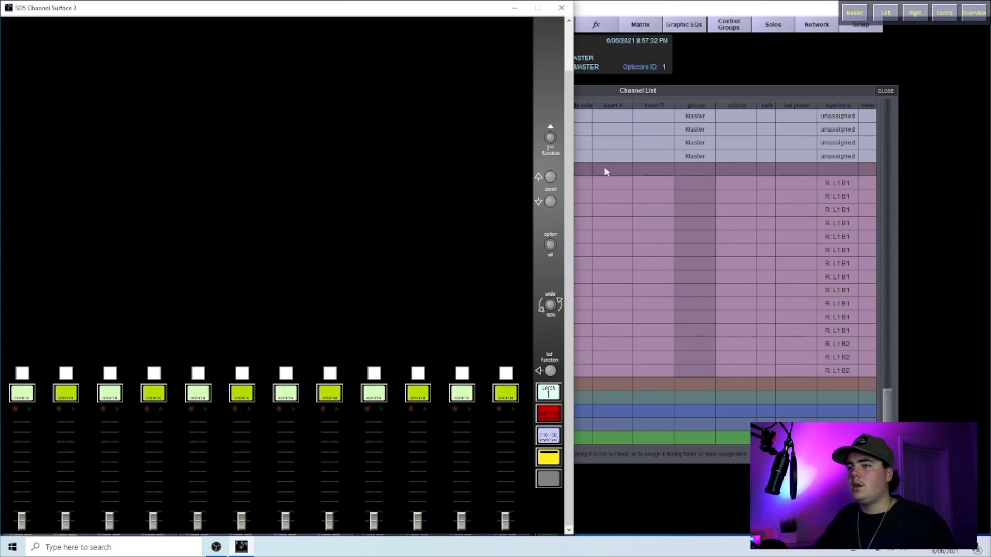
pyautogui.click(680, 86)
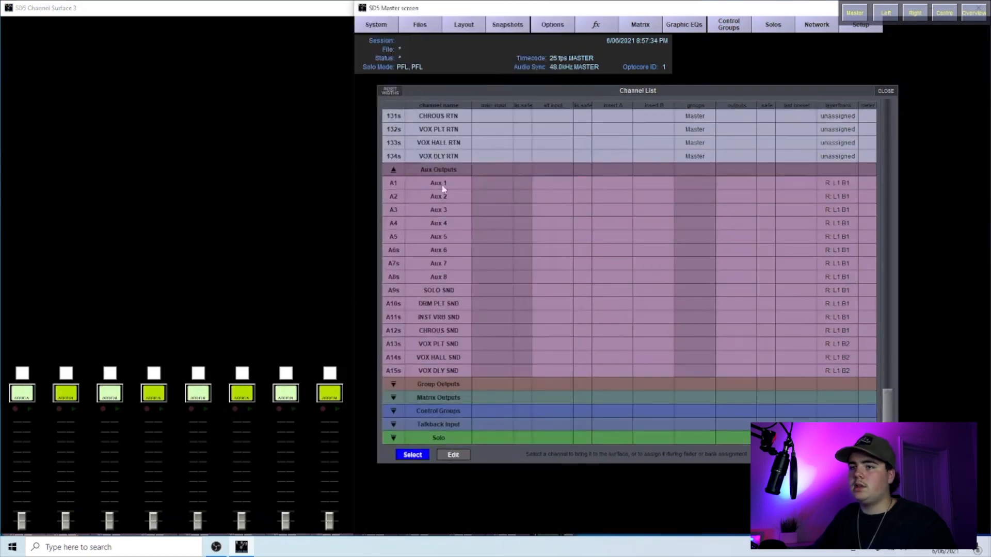
pyautogui.click(389, 303)
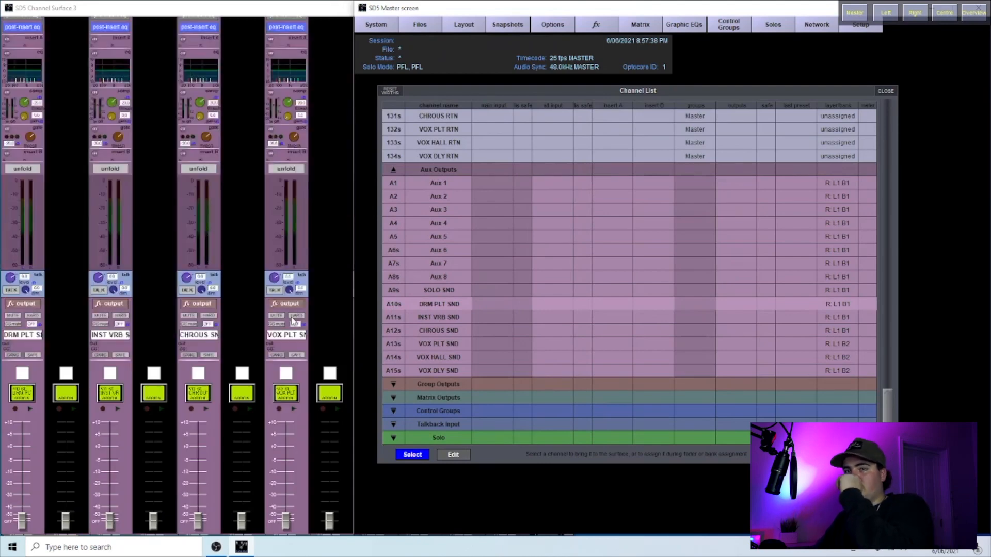
pyautogui.click(290, 10)
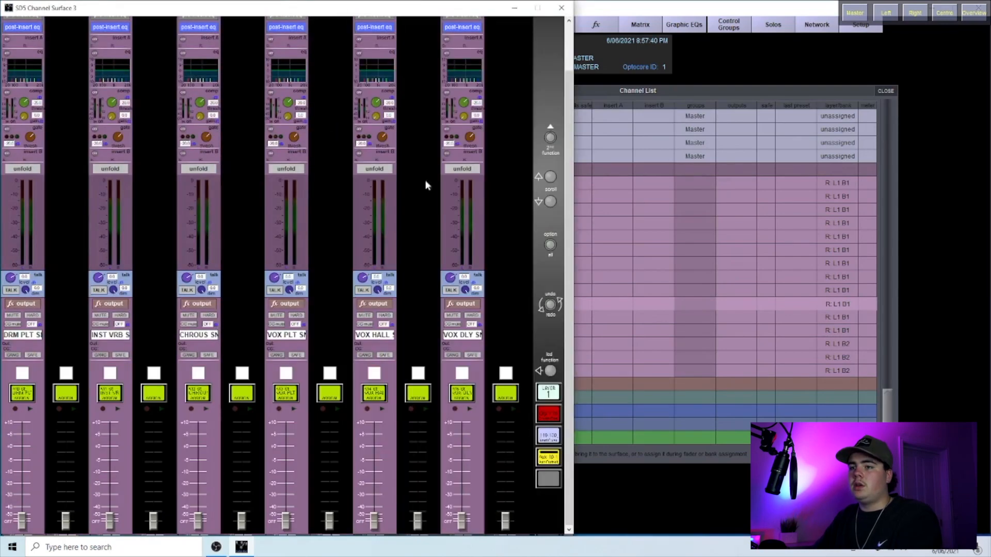
# - Assign input channels 129 DRM PLT RTN to 134 VOX DLY RTN to the even-numbered faders of layer 1 bank 3
pyautogui.click(669, 89)
pyautogui.moveTo(891, 414); pyautogui.dragTo(886, 393)
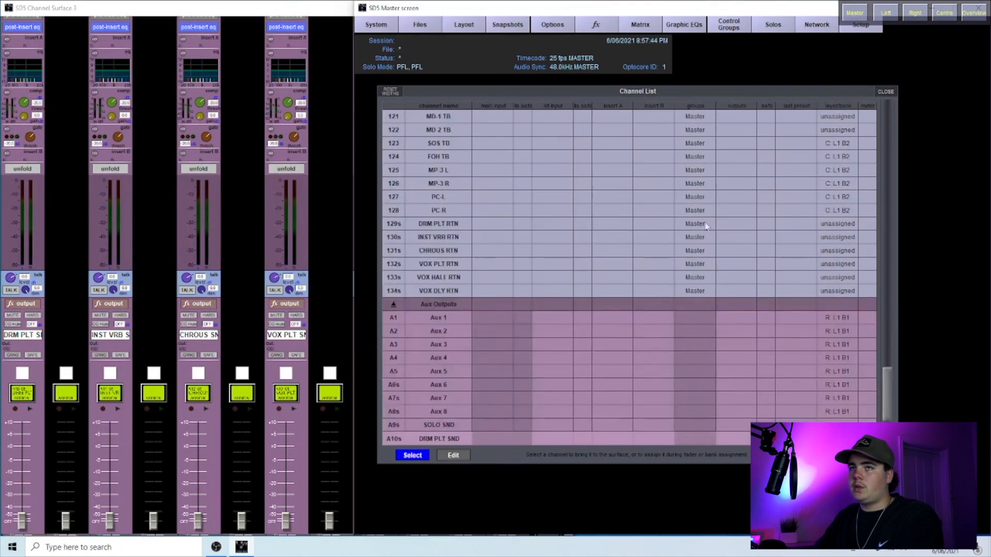
pyautogui.click(243, 16)
pyautogui.click(67, 396)
pyautogui.click(155, 395)
pyautogui.click(243, 395)
pyautogui.click(333, 397)
pyautogui.click(418, 394)
pyautogui.click(505, 395)
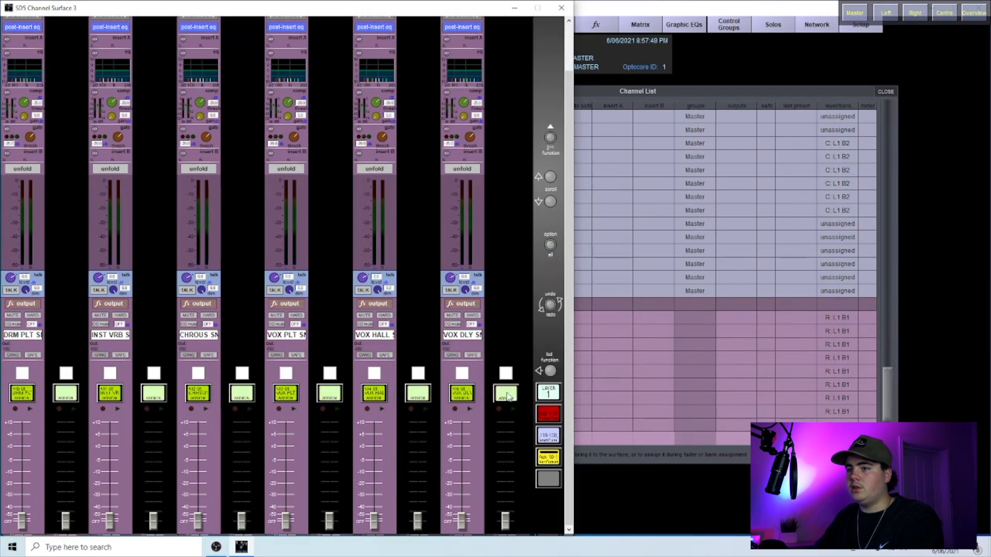
pyautogui.click(887, 392)
pyautogui.click(392, 224)
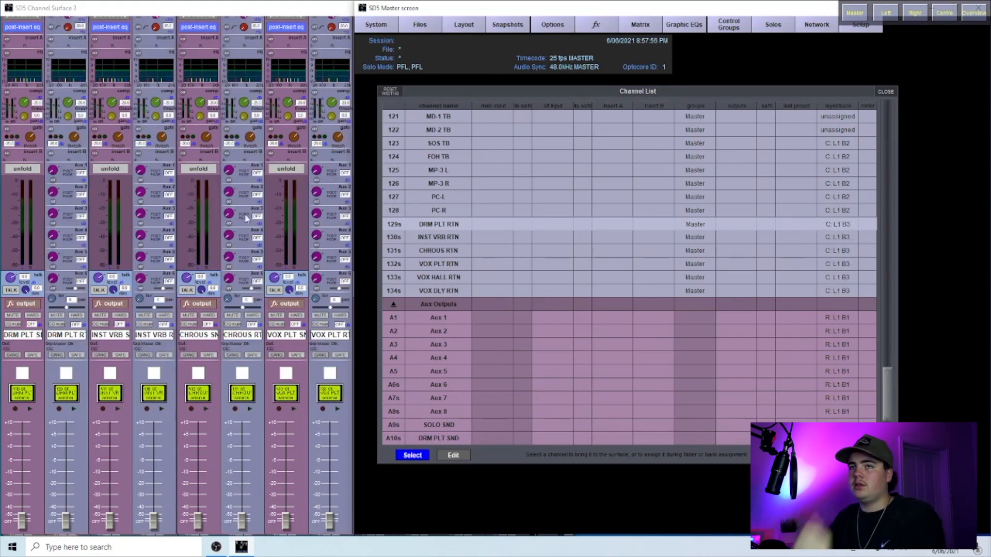
# - Switch the surface to layer 1 bank 4 and collapse the Aux Outputs section in the channel list
pyautogui.click(308, 8)
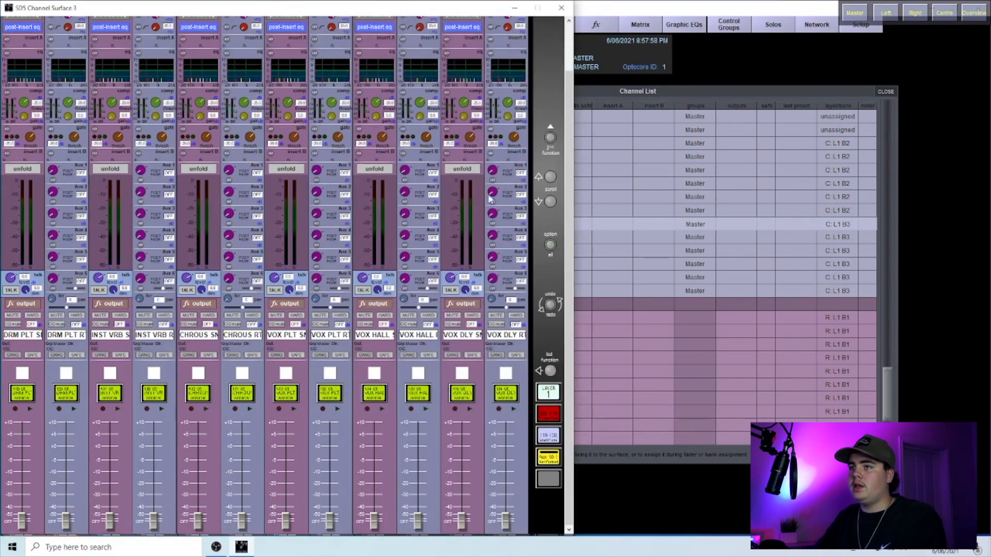
pyautogui.click(642, 11)
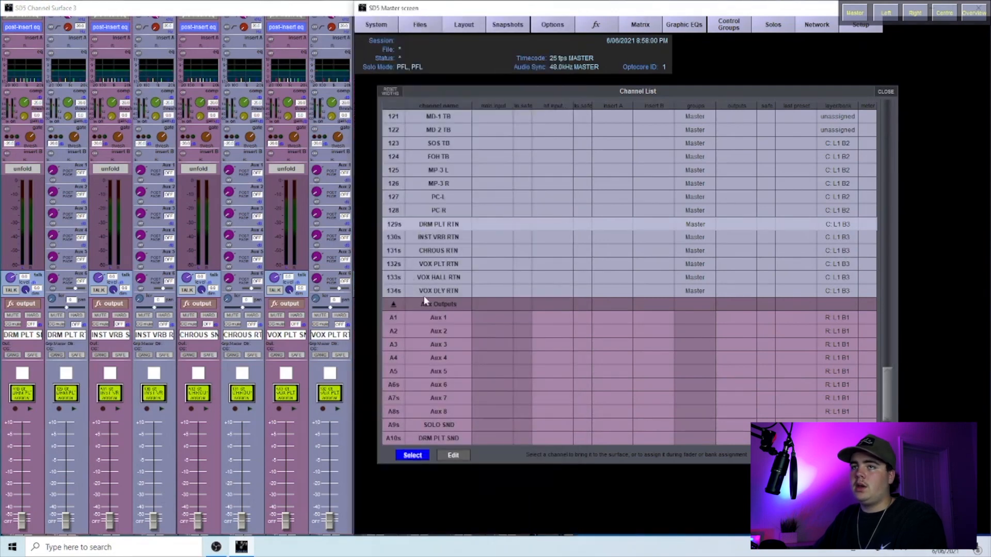
pyautogui.click(320, 17)
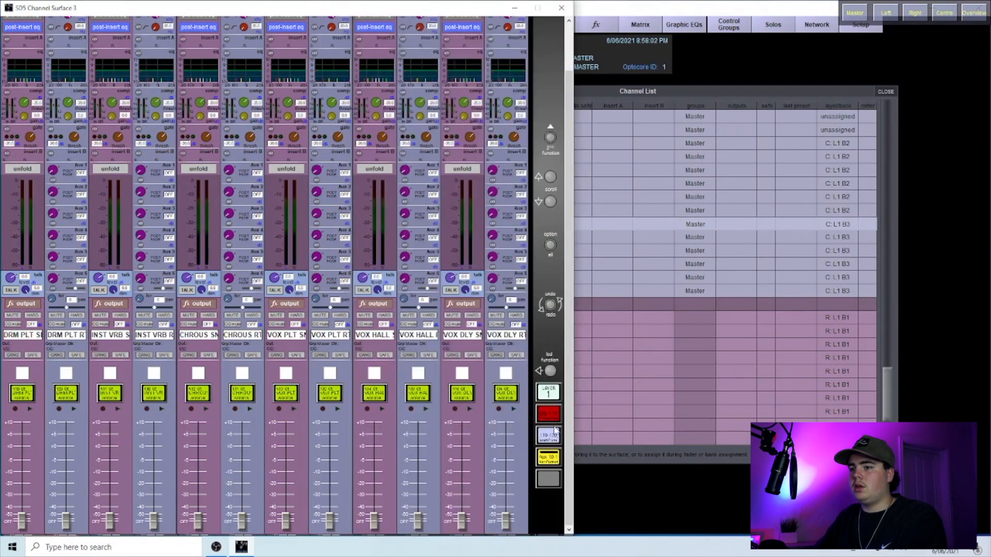
pyautogui.click(546, 479)
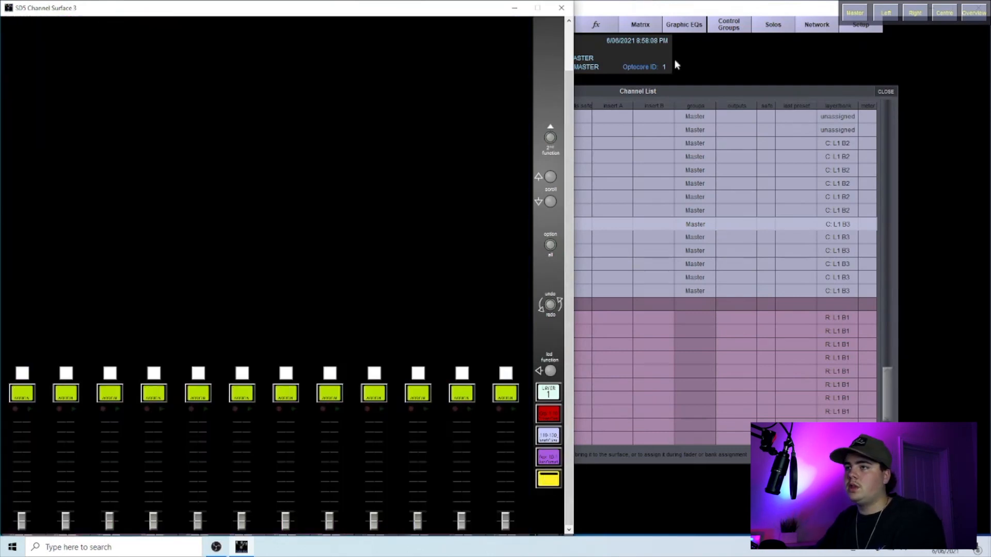
pyautogui.click(667, 88)
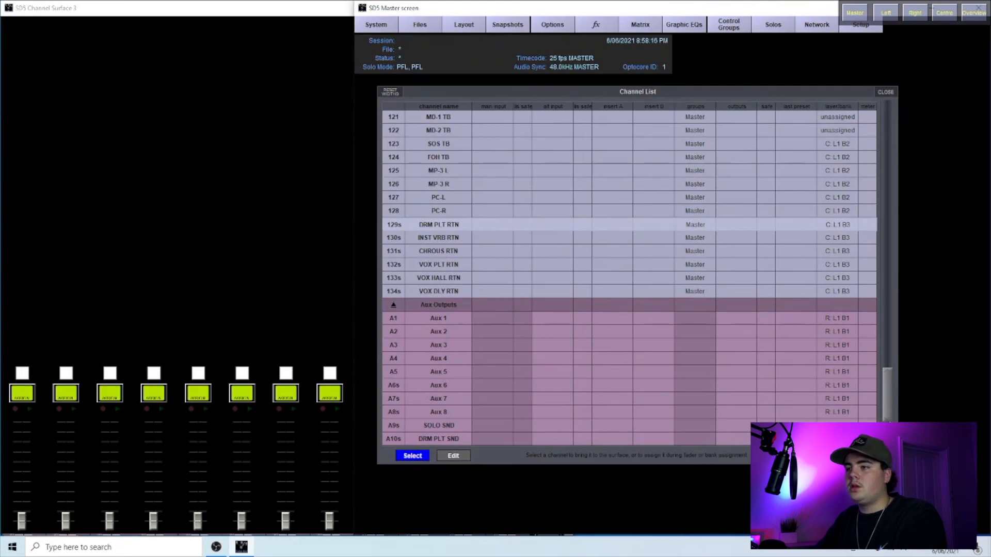
pyautogui.scroll(4, 890, 391)
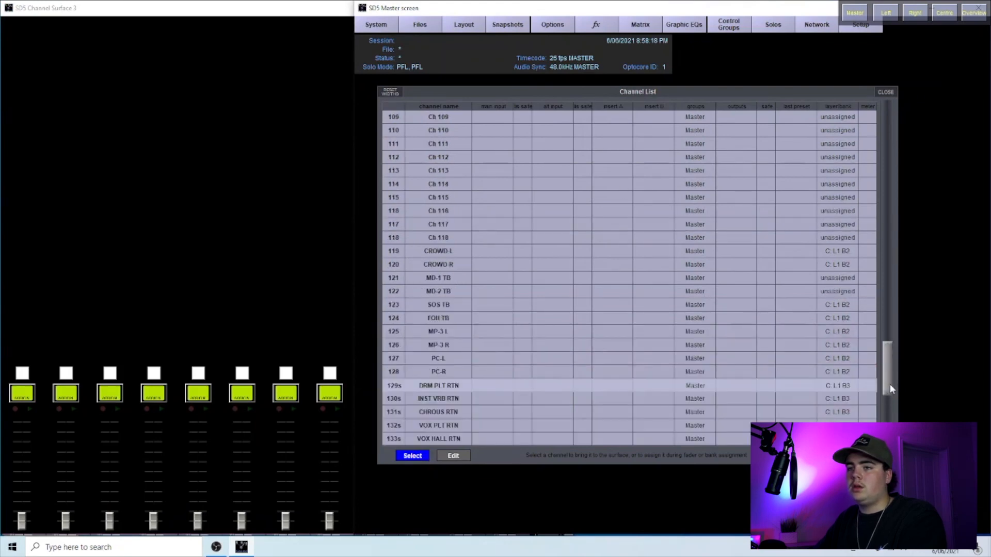
pyautogui.scroll(-7, 892, 360)
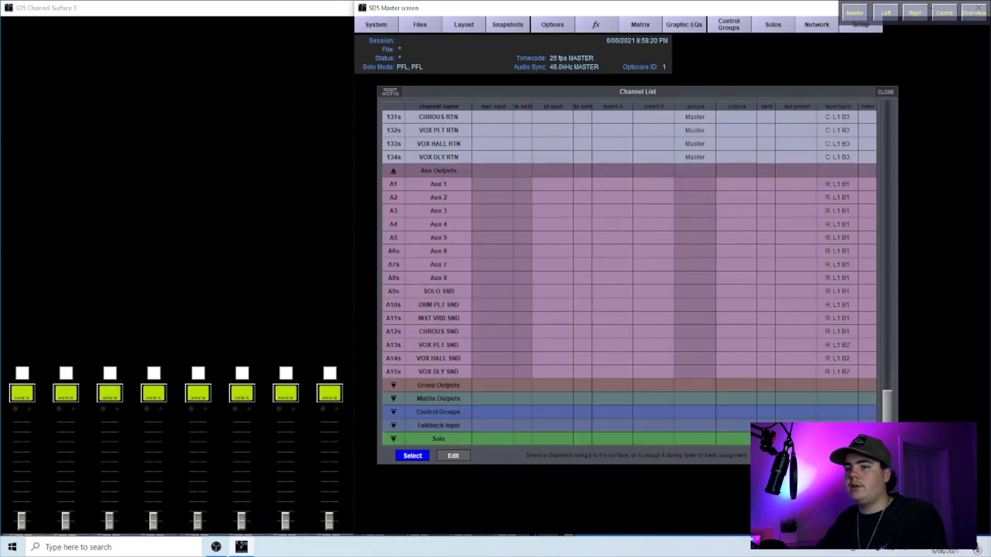
pyautogui.click(393, 170)
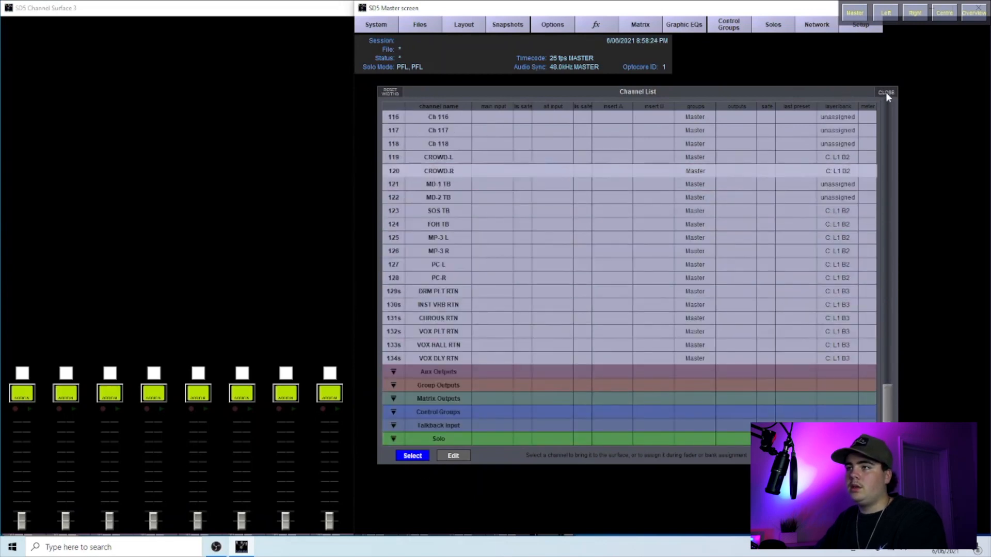
# - Close the channel list and, in the Fader Banks layout, label centre layer 1 bank 1 MAIN with an empty second line
pyautogui.click(886, 92)
pyautogui.click(464, 24)
pyautogui.click(475, 45)
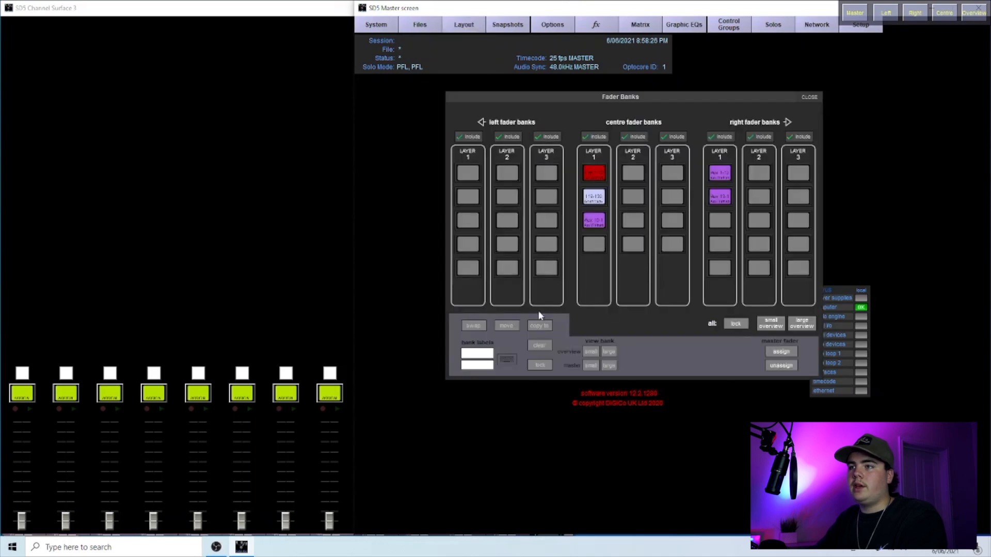
pyautogui.click(592, 169)
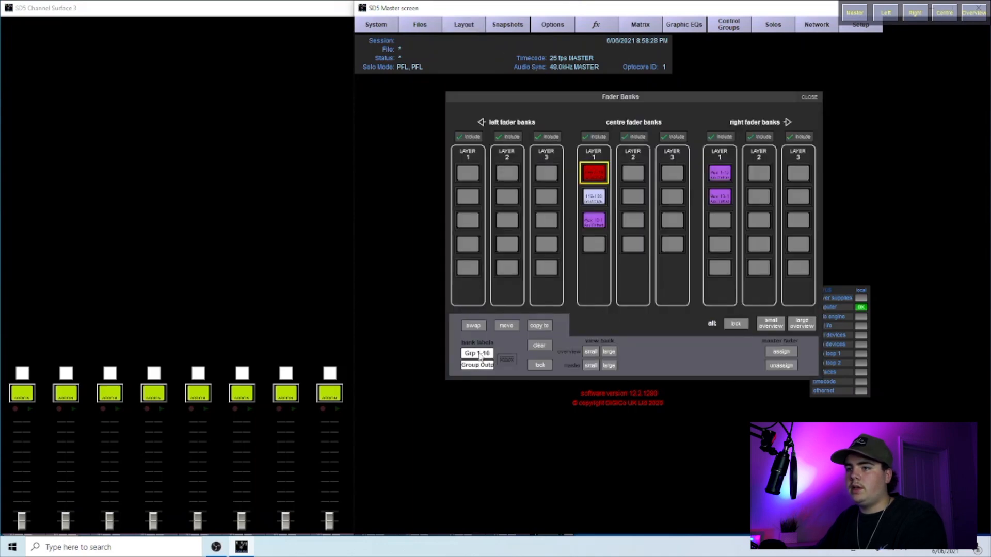
pyautogui.click(479, 355)
pyautogui.write('Main')
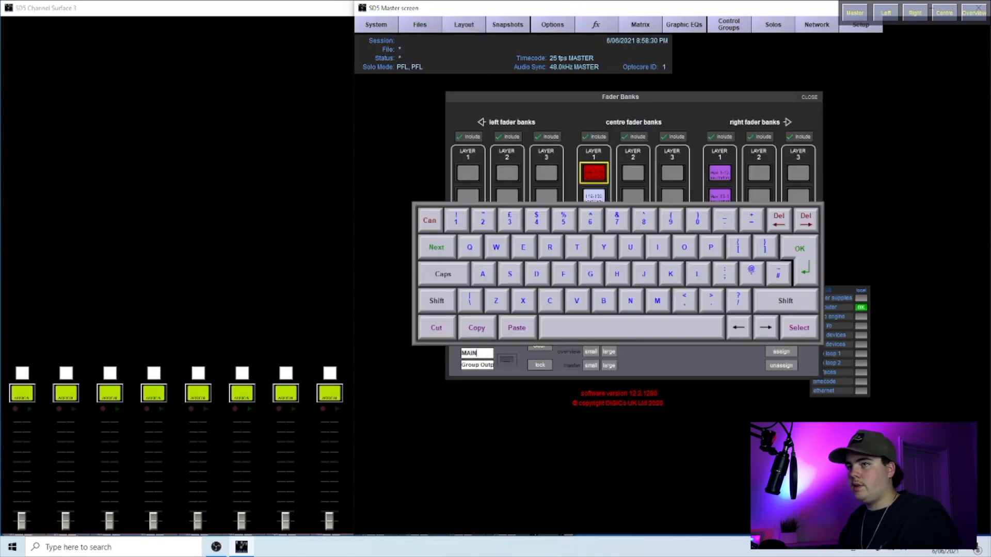
pyautogui.press('Tab')
pyautogui.press('BackSpace')
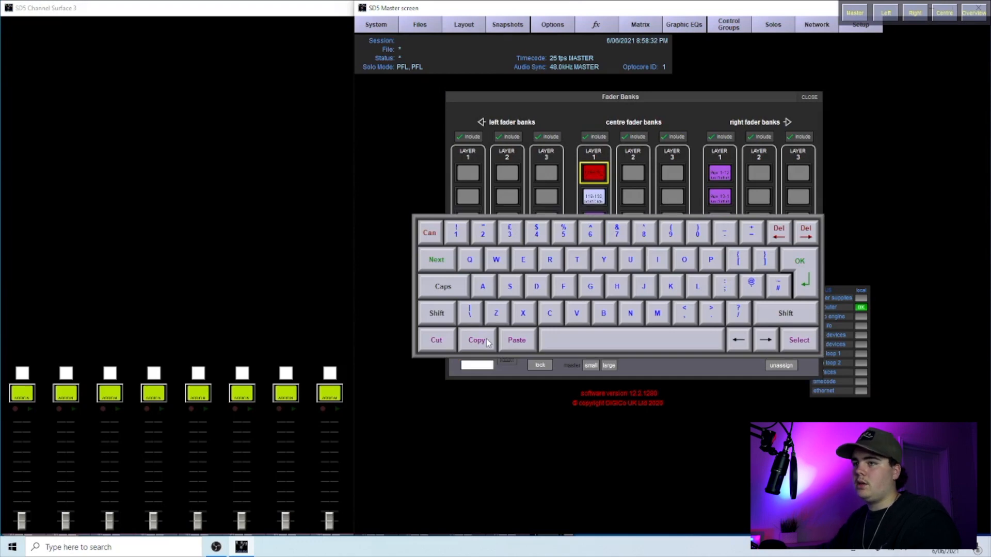
pyautogui.press('Return')
# - Label centre layer 1 bank 2 MISC and clear its second label line
pyautogui.click(592, 202)
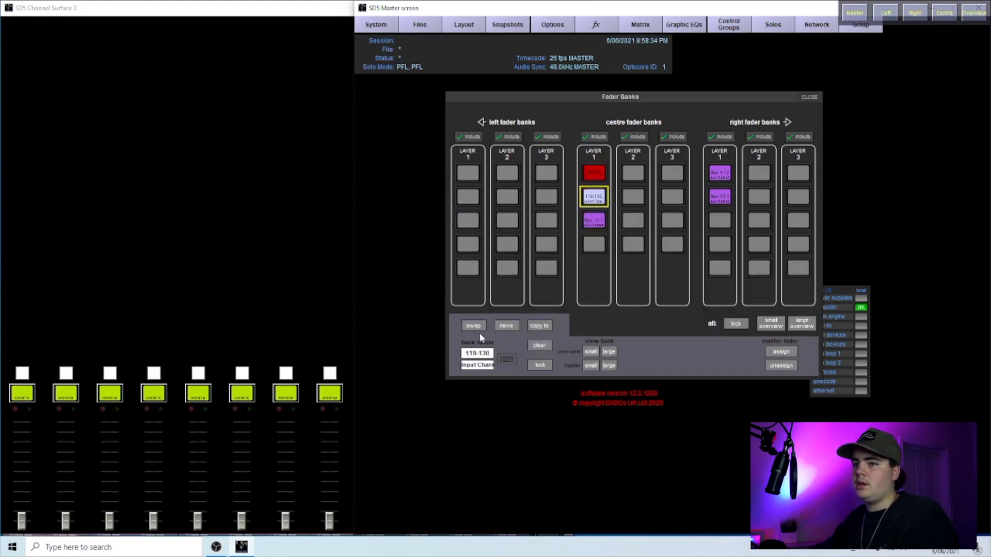
pyautogui.click(476, 353)
pyautogui.write('MISC')
pyautogui.press('Tab')
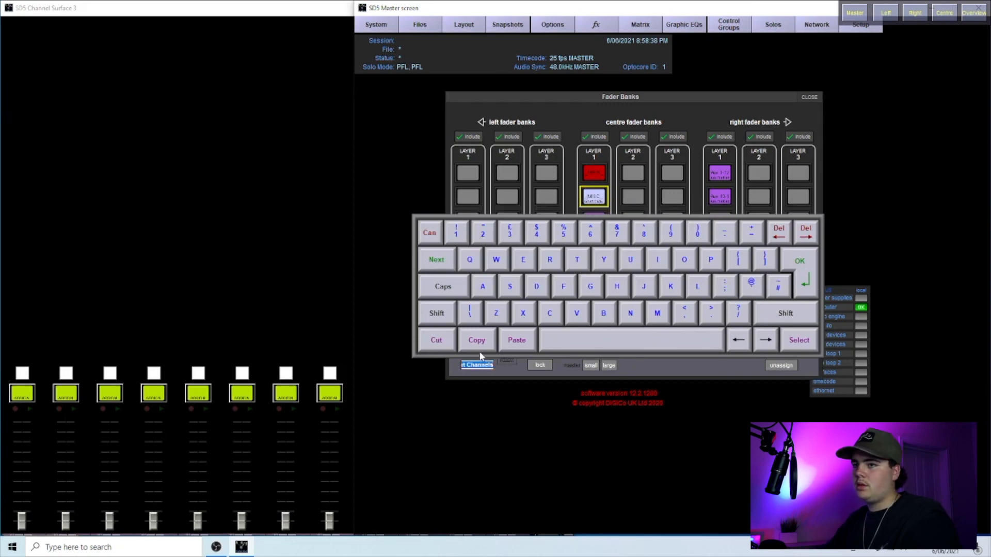
pyautogui.press('BackSpace')
pyautogui.press('Return')
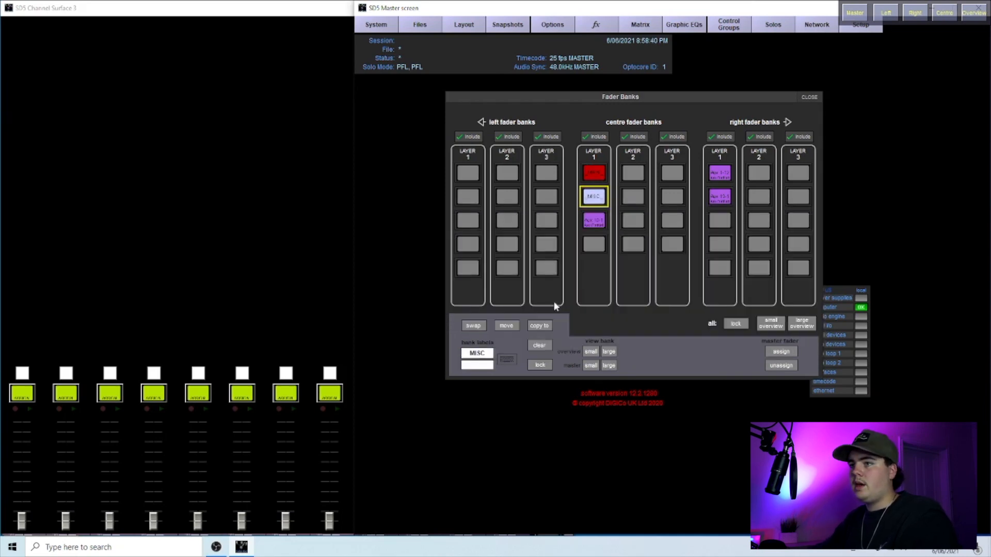
# - Label centre layer 1 bank 3 EFFECTS and clear its second label line
pyautogui.click(593, 223)
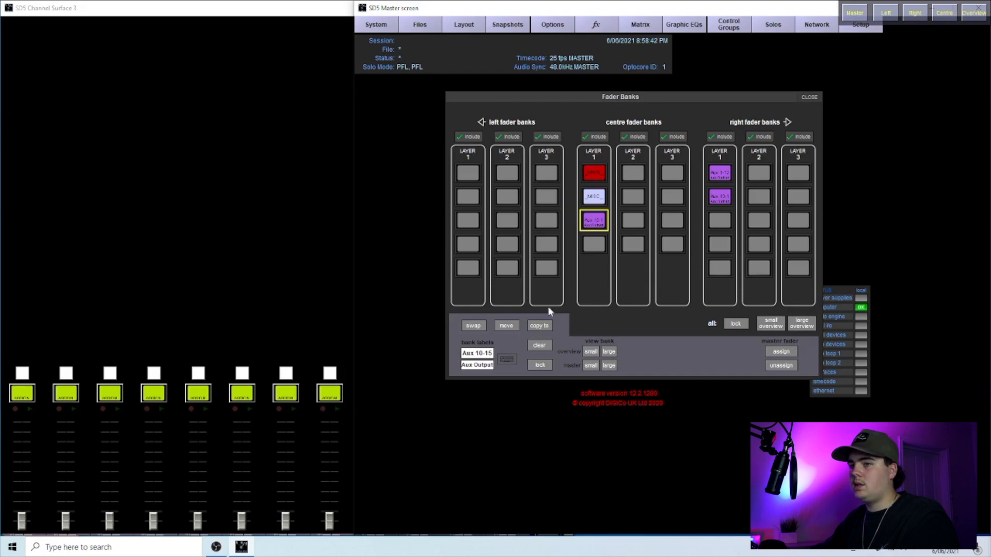
pyautogui.click(477, 354)
pyautogui.write('F')
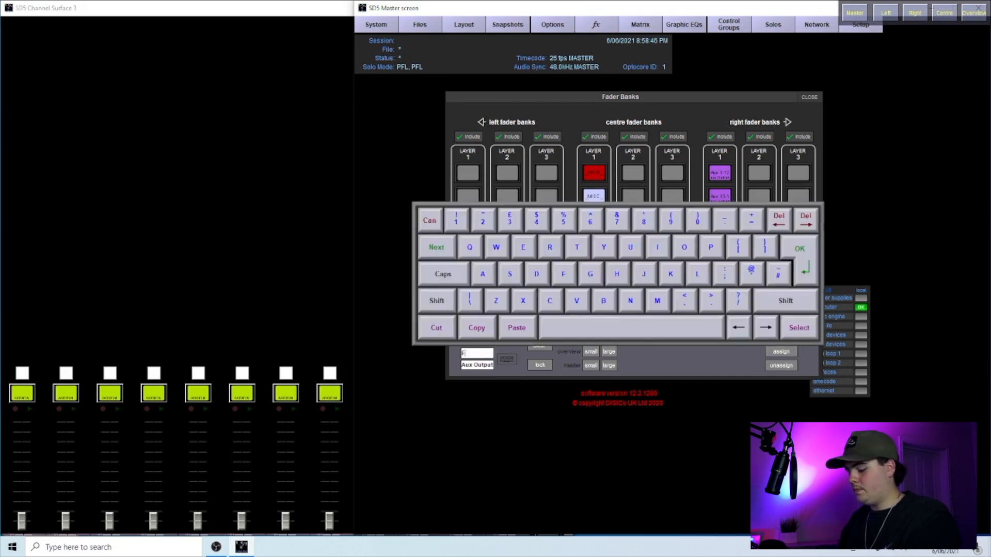
pyautogui.press('Return')
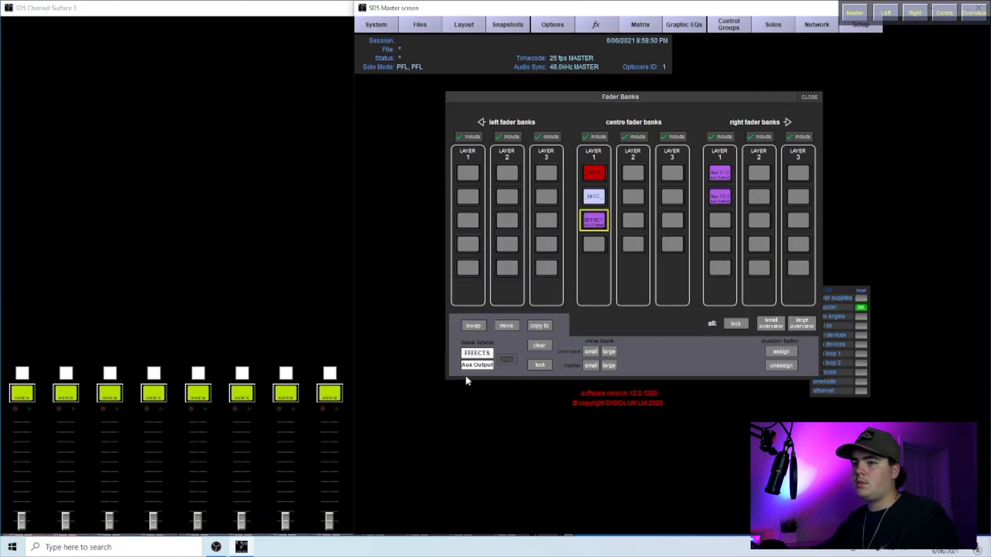
pyautogui.click(474, 365)
pyautogui.press('BackSpace')
pyautogui.press('Return')
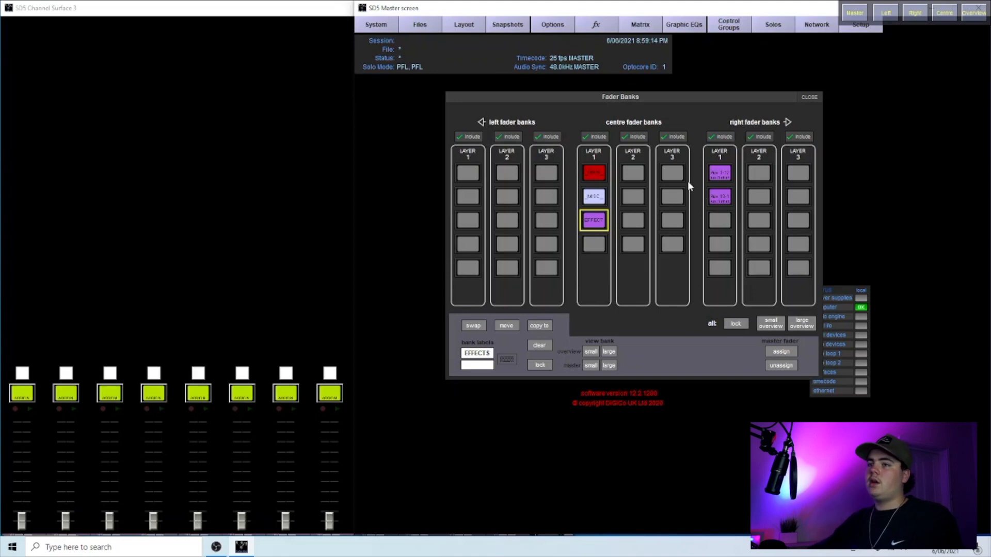
# - Show the MAIN bank on the channel surface and start join/leave mode for the PLATE control group
pyautogui.click(599, 174)
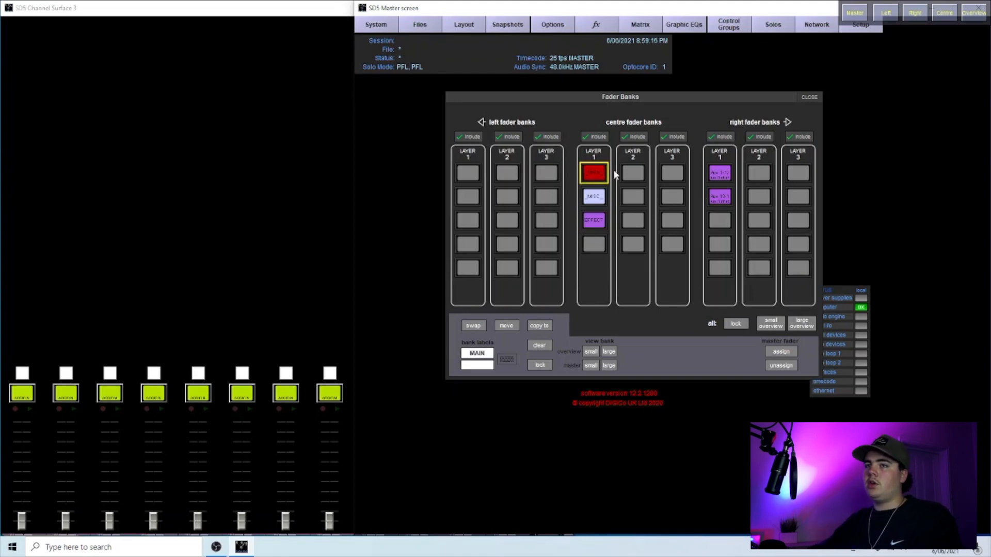
pyautogui.click(336, 27)
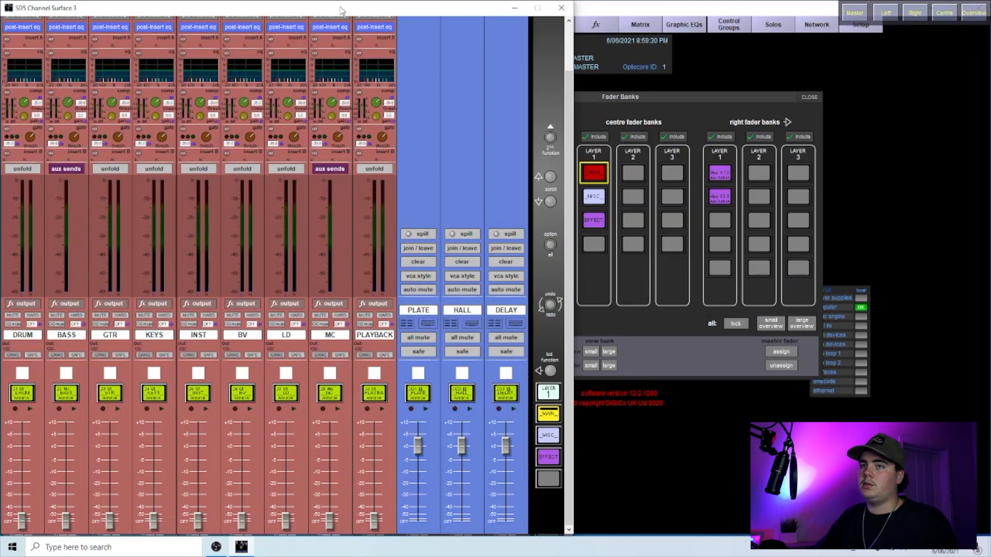
pyautogui.click(419, 250)
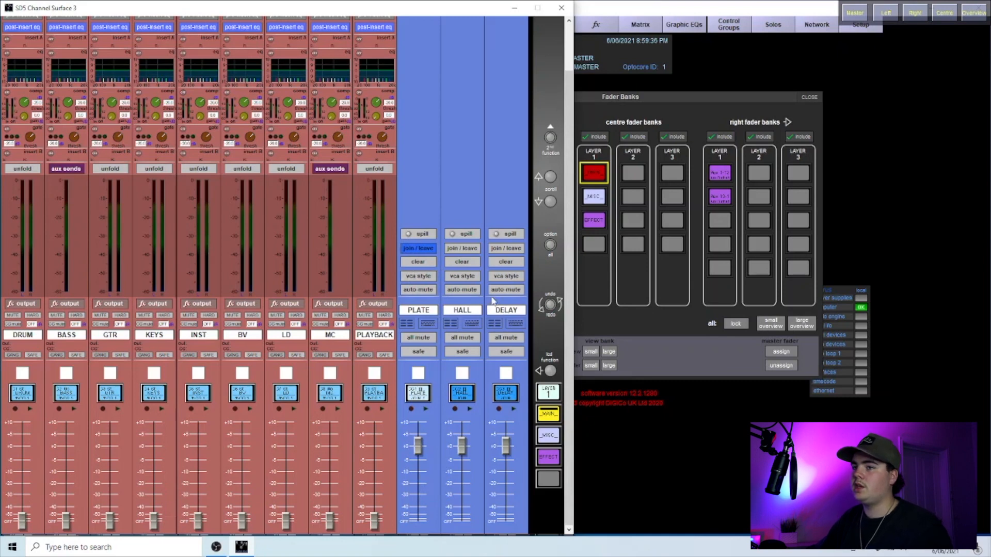
pyautogui.click(417, 278)
pyautogui.click(419, 278)
pyautogui.click(422, 279)
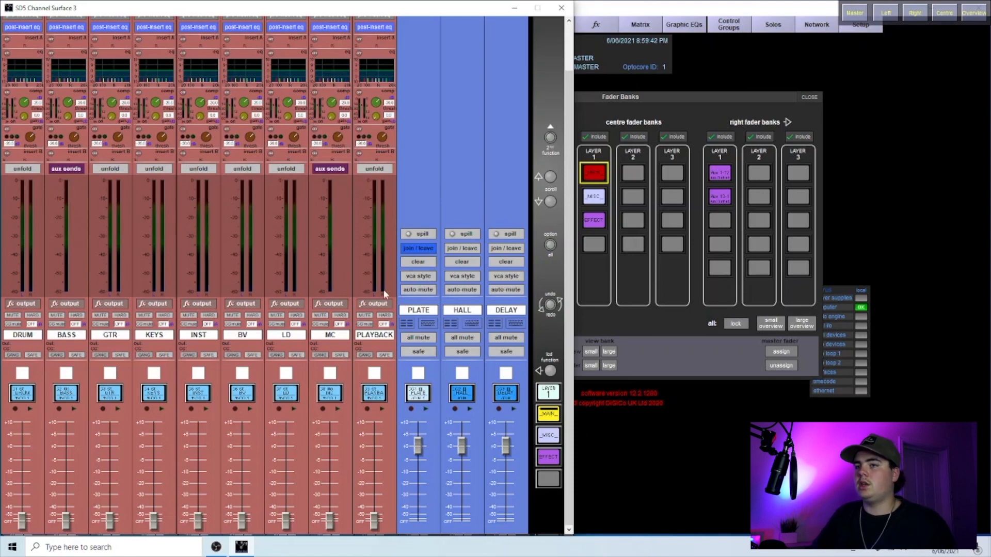
# - View the EFFECTS bank, return to the MAIN bank, and replace the PLATE control group's join/leave mode with spill
pyautogui.click(550, 463)
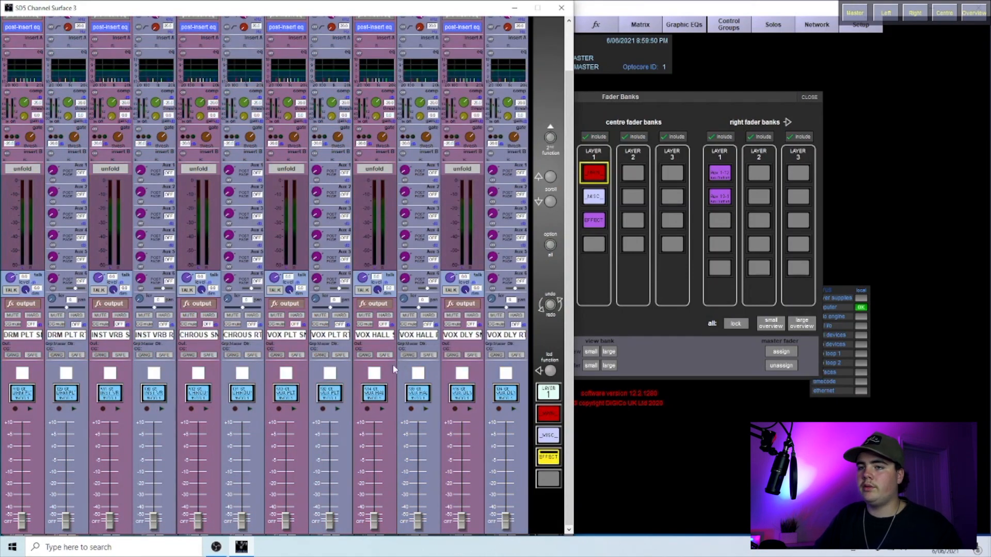
pyautogui.click(549, 413)
pyautogui.click(421, 249)
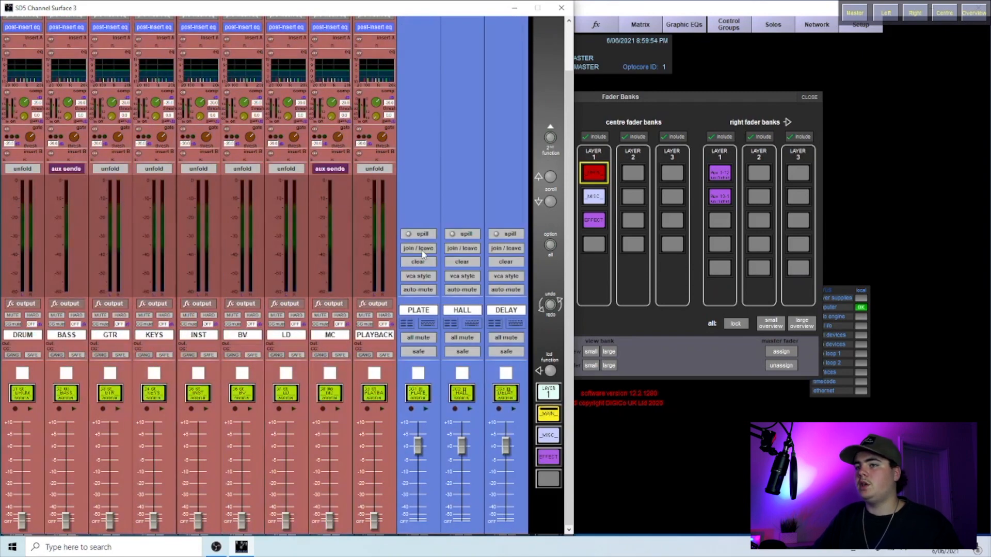
pyautogui.click(421, 237)
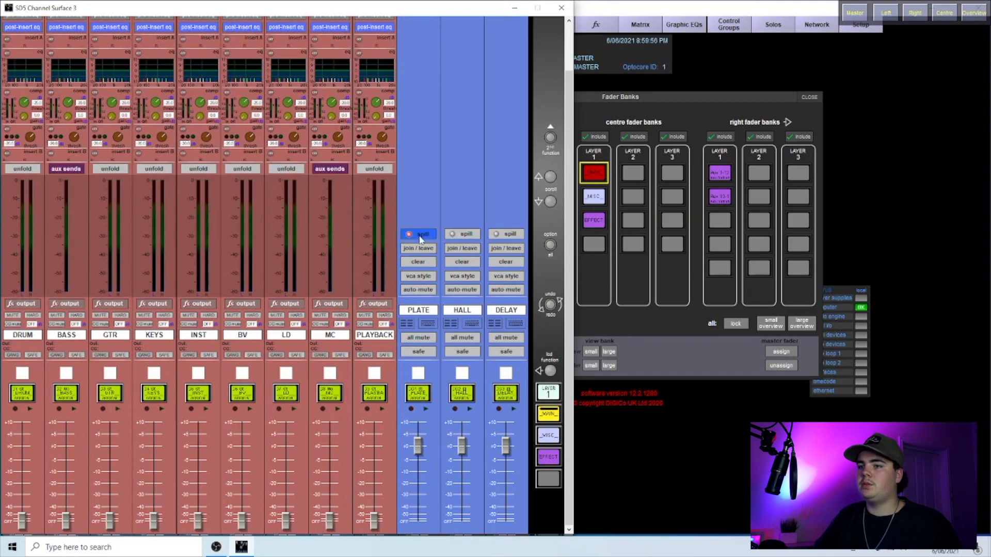
# - Check the PLATE spill on Channel Surface 1, and join the VOX HALL return on the EFFECTS bank to the HALL control group
pyautogui.click(878, 17)
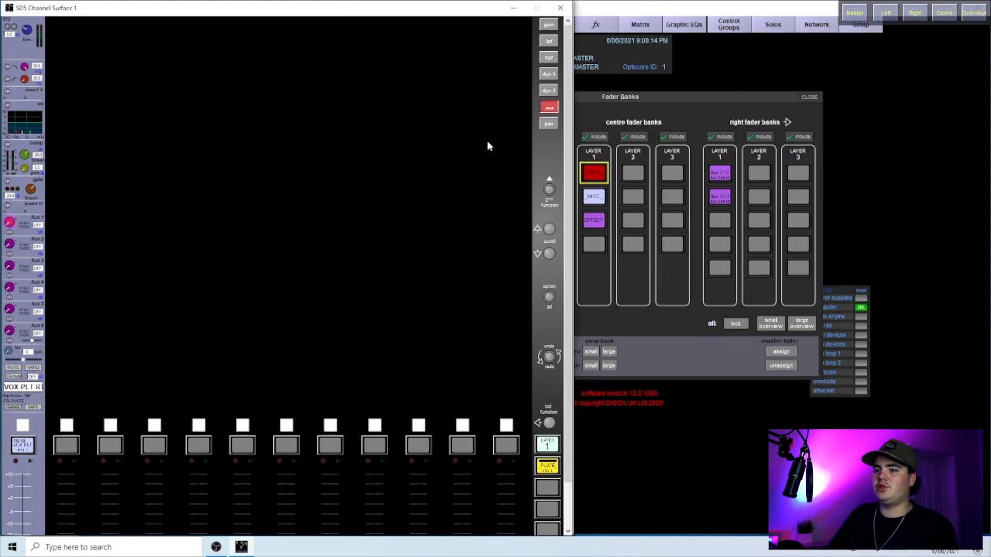
pyautogui.click(937, 13)
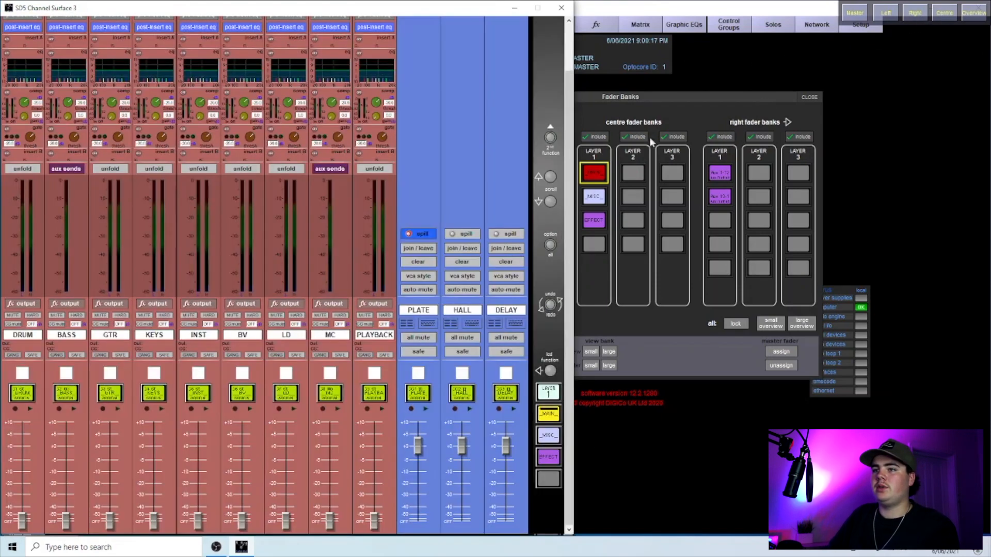
pyautogui.click(468, 250)
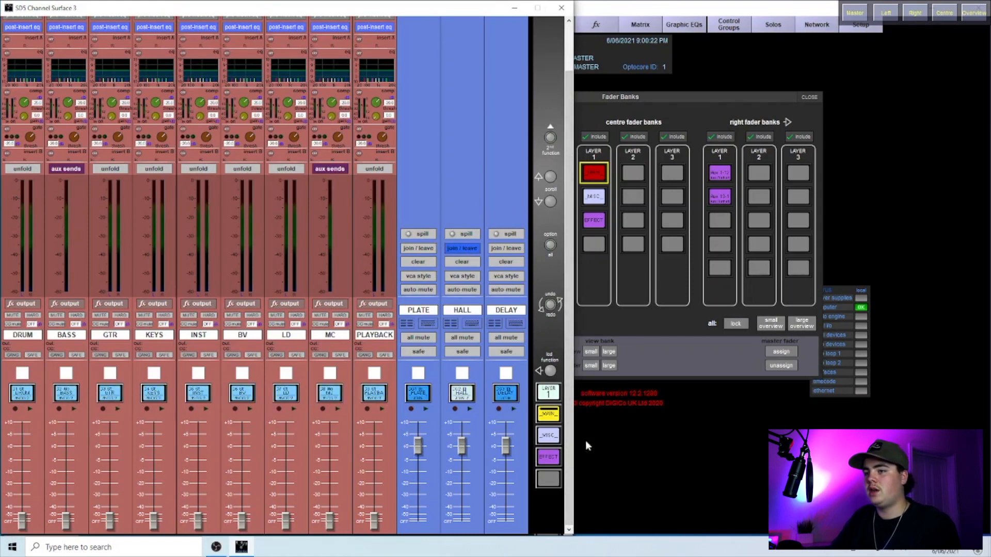
pyautogui.click(546, 455)
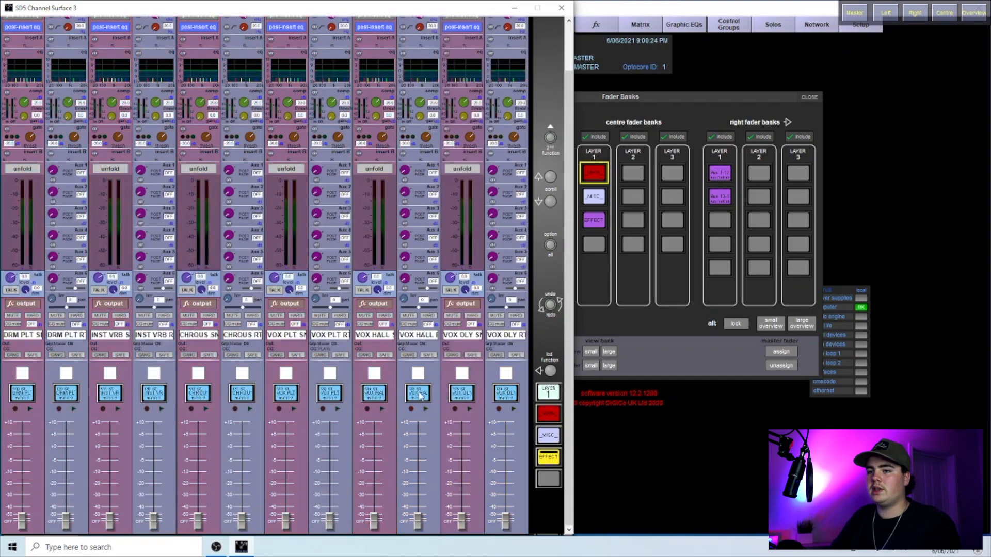
pyautogui.click(548, 413)
pyautogui.click(472, 251)
# - Join the VOX DLY effects channel on the EFFECTS bank to the DELAY control group and return to the MAIN bank
pyautogui.click(508, 250)
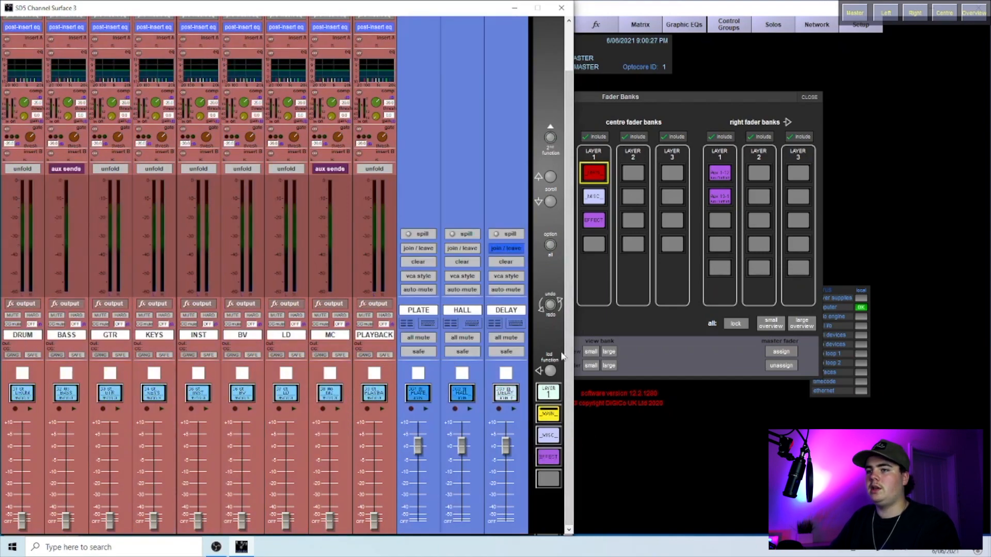
pyautogui.click(553, 459)
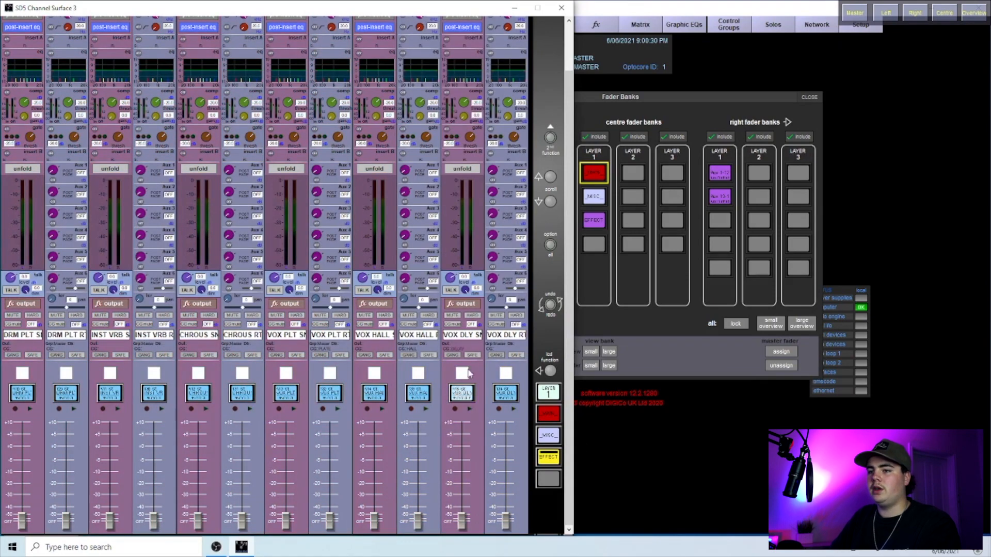
pyautogui.click(556, 415)
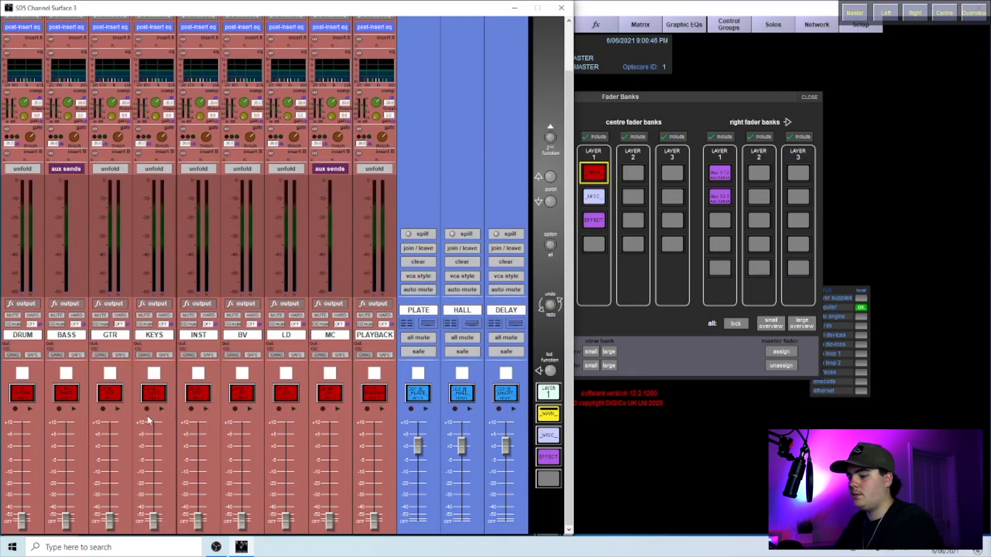
# - Raise all the MAIN bank's group faders, DRUM through PLAYBACK, together to 0 dB using the option/all mode
pyautogui.press('alt')
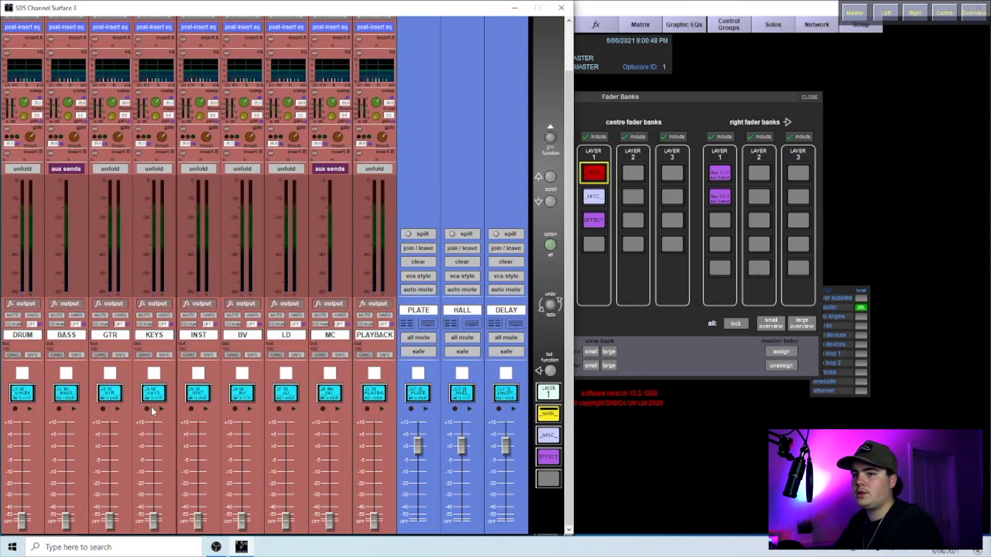
pyautogui.press('alt')
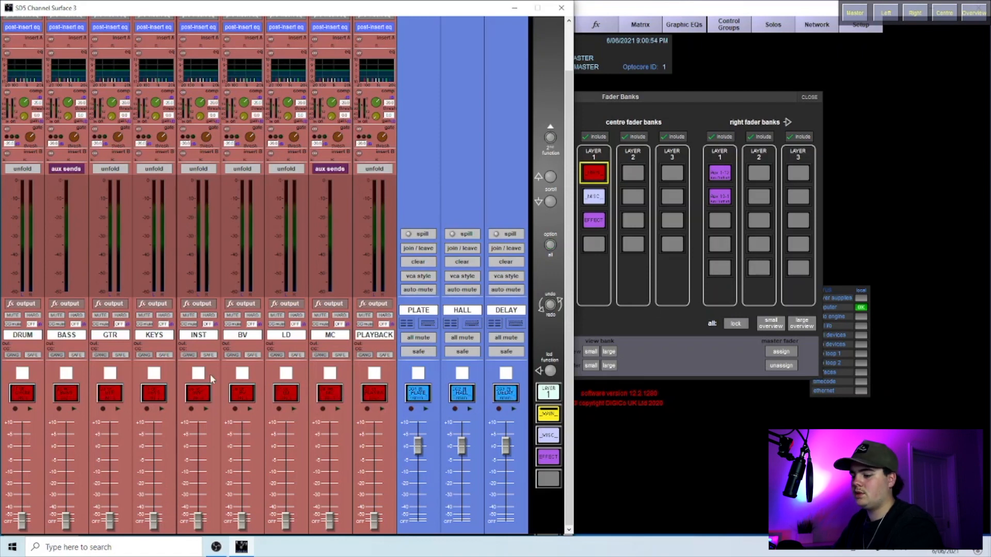
pyautogui.press('alt')
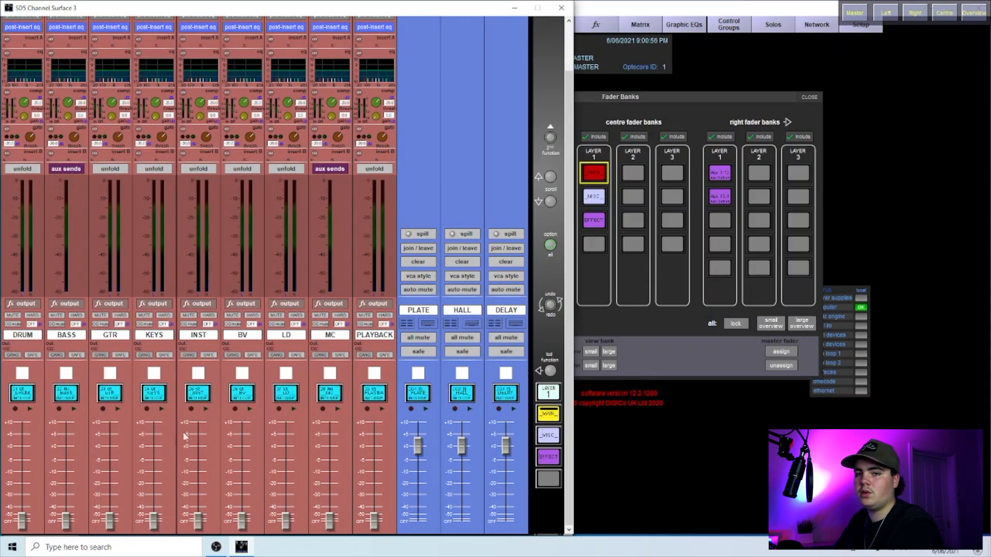
pyautogui.moveTo(22, 517); pyautogui.dragTo(22, 444)
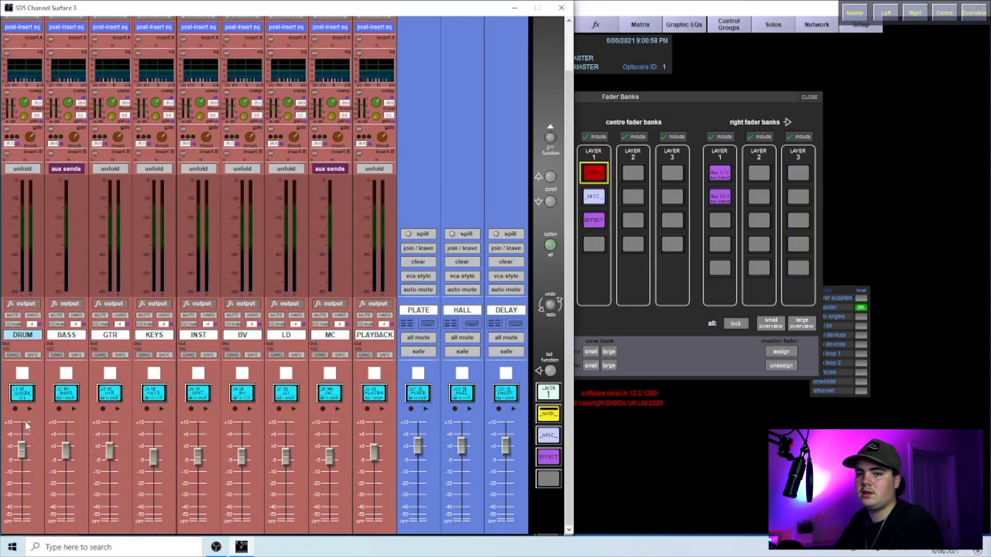
pyautogui.press('alt')
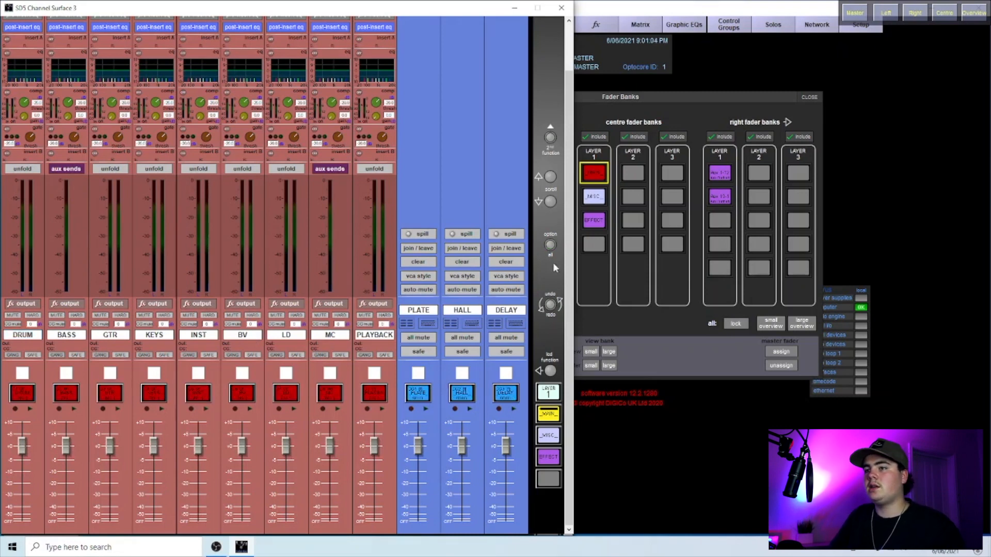
# - Open the effects rack on the master screen and add a new effect with the Drum Plate reverb preset
pyautogui.click(652, 77)
pyautogui.click(599, 24)
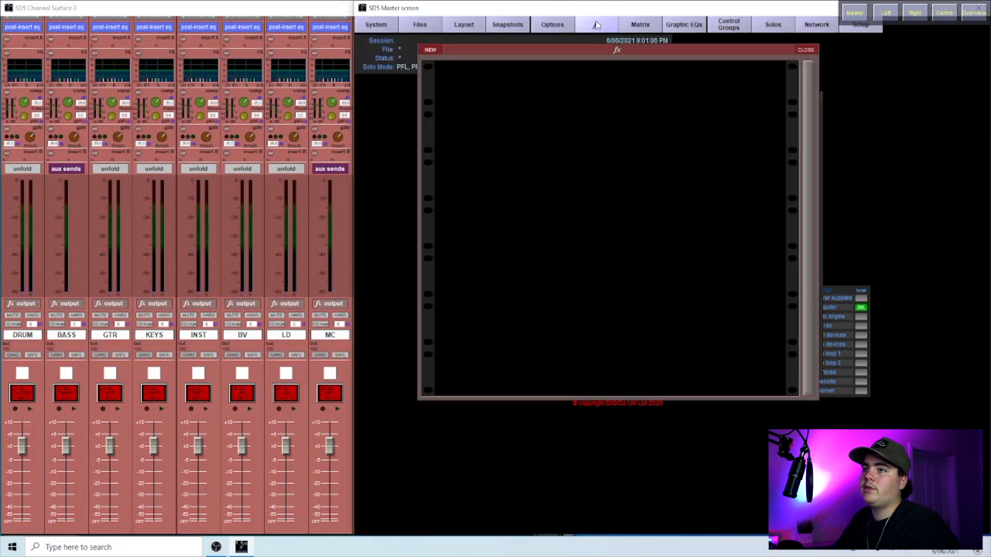
pyautogui.click(431, 50)
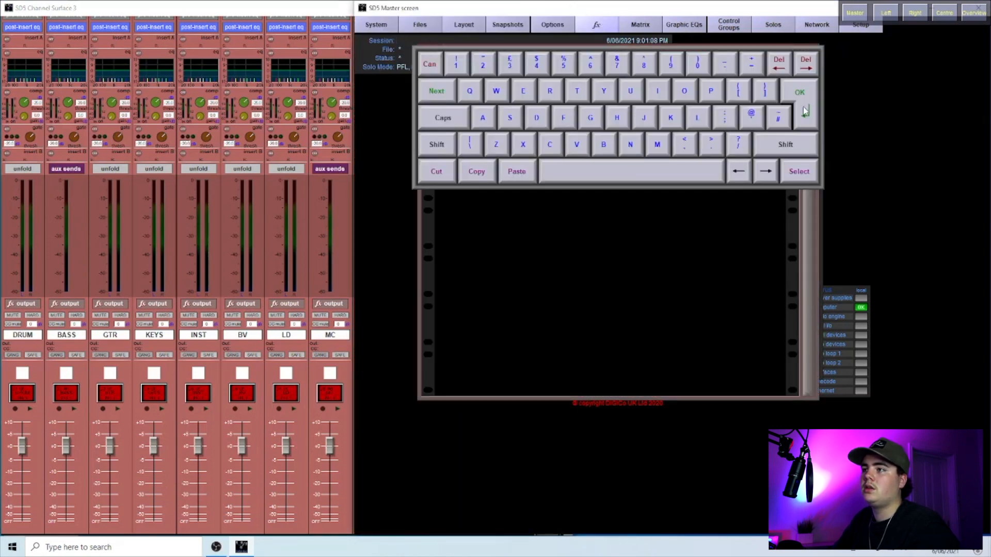
pyautogui.click(450, 63)
pyautogui.click(432, 49)
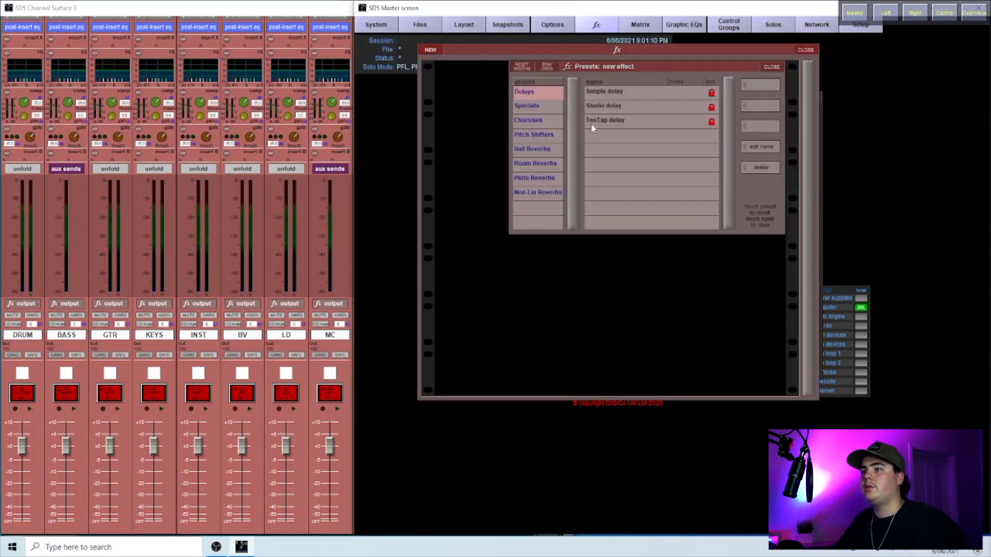
pyautogui.click(535, 177)
pyautogui.click(619, 120)
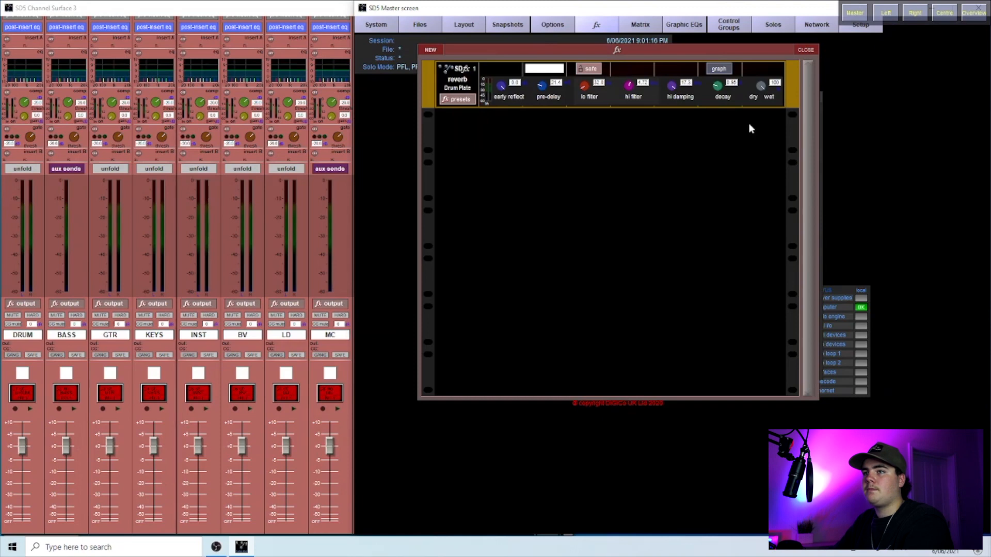
# - Change the first effect's preset to Kick Ambience from the Non-Lin Reverbs group
pyautogui.click(457, 99)
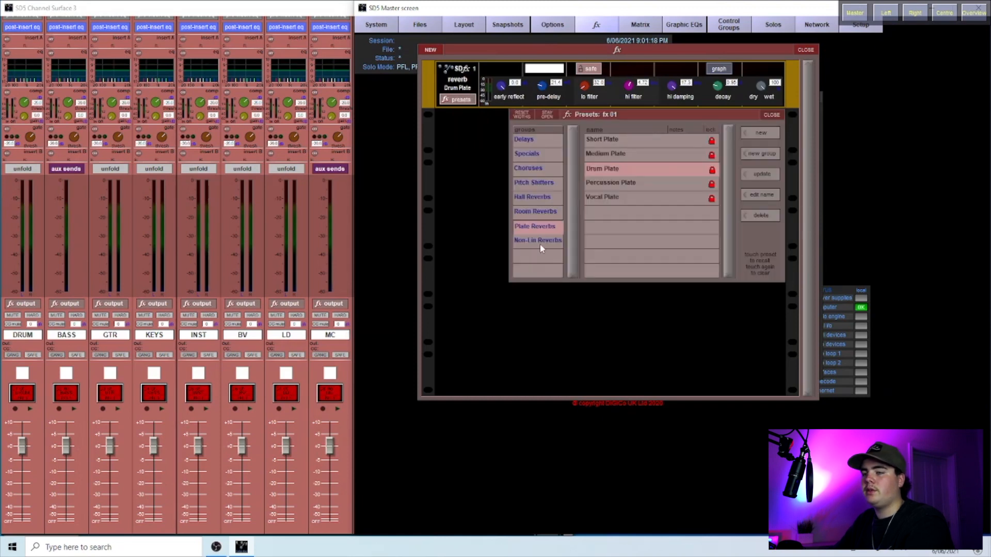
pyautogui.click(541, 245)
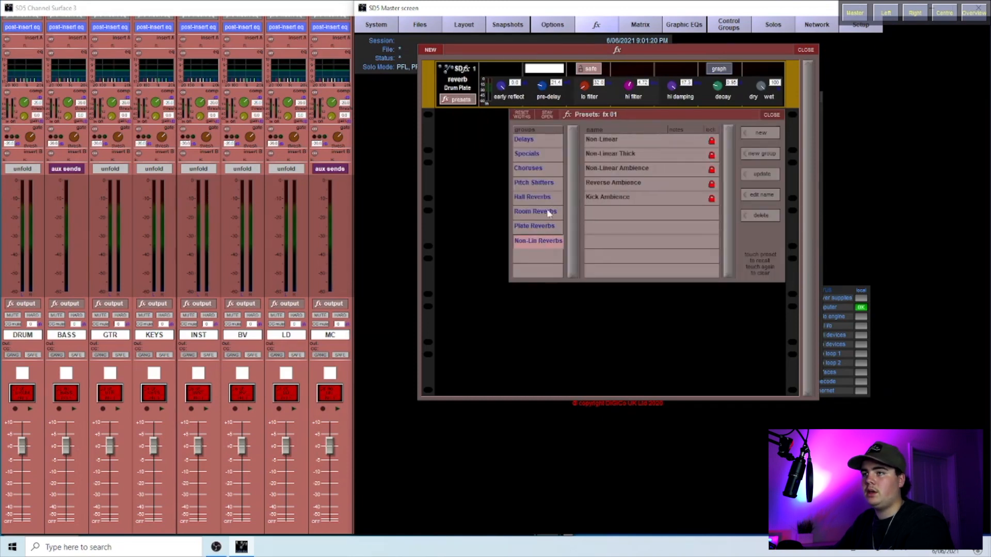
pyautogui.click(627, 199)
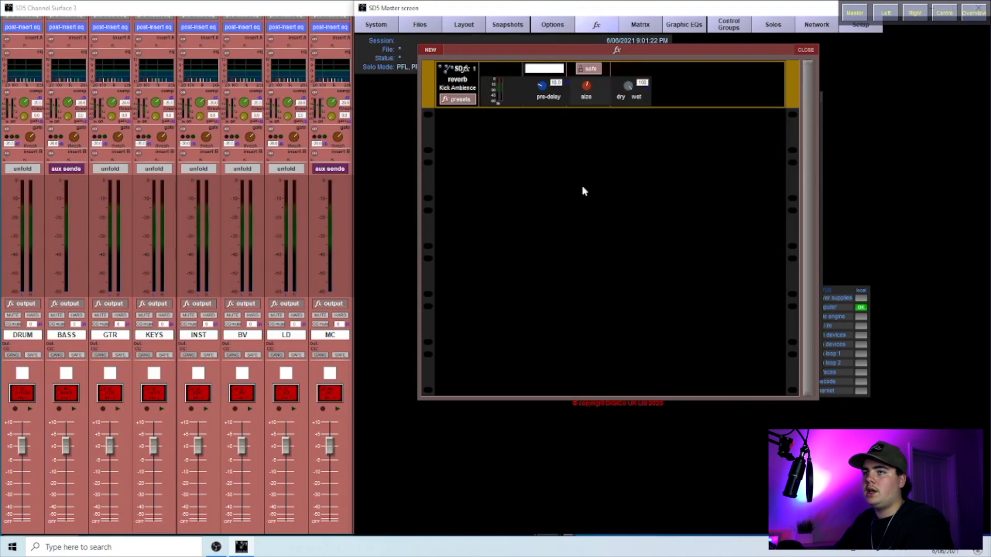
# - Add a second effect to the rack with the Drum Plate preset from the Plate Reverbs group
pyautogui.click(433, 50)
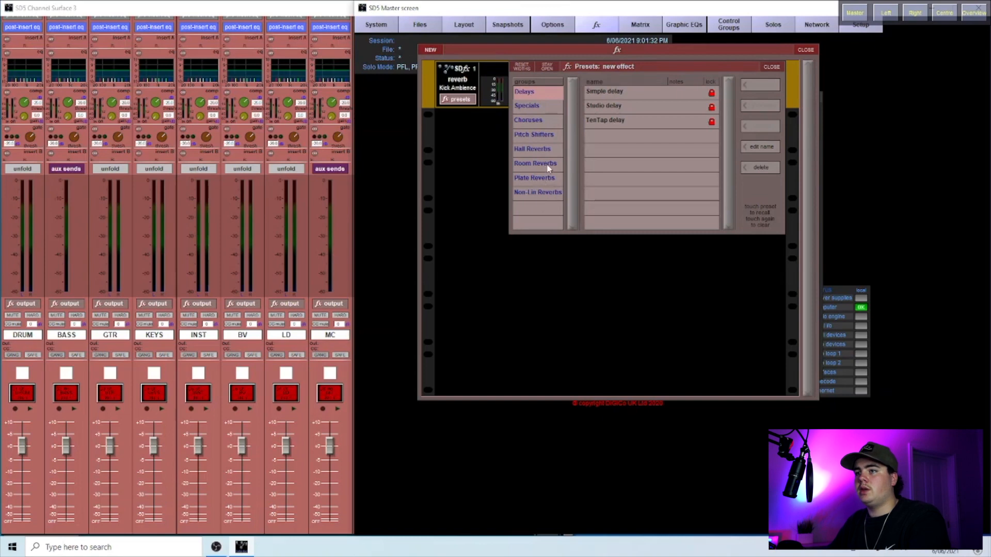
pyautogui.click(554, 176)
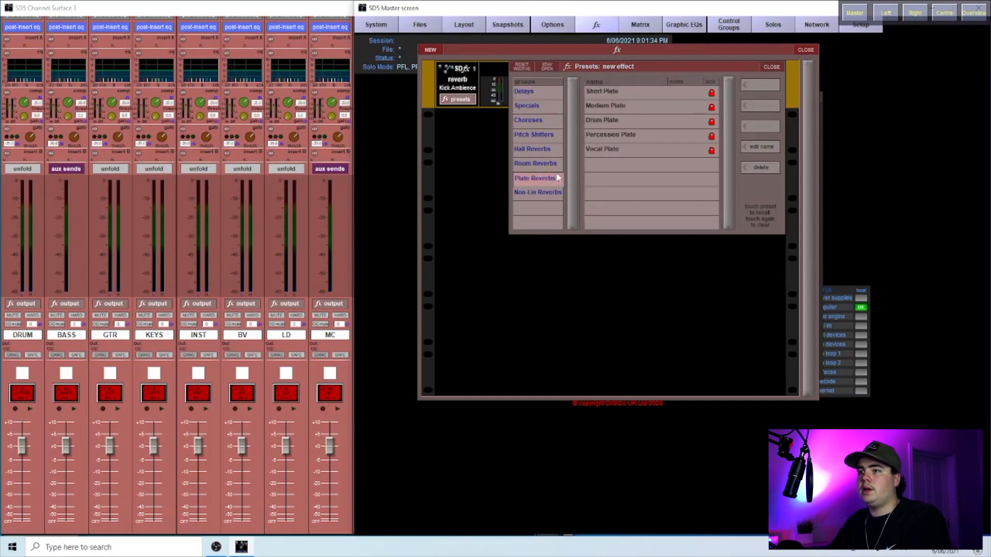
pyautogui.click(618, 121)
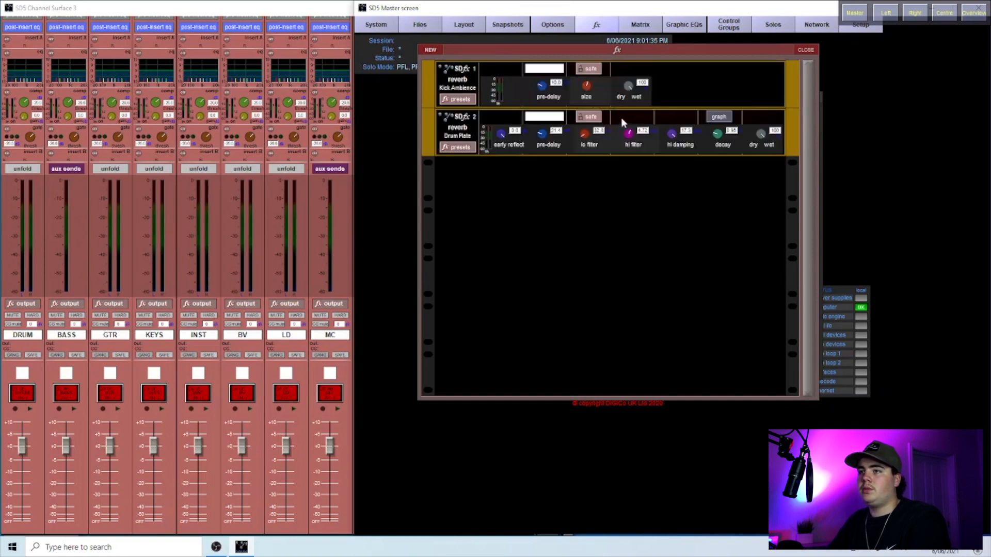
# - Add a third effect with the Large hall preset from the Hall Reverbs group
pyautogui.click(429, 49)
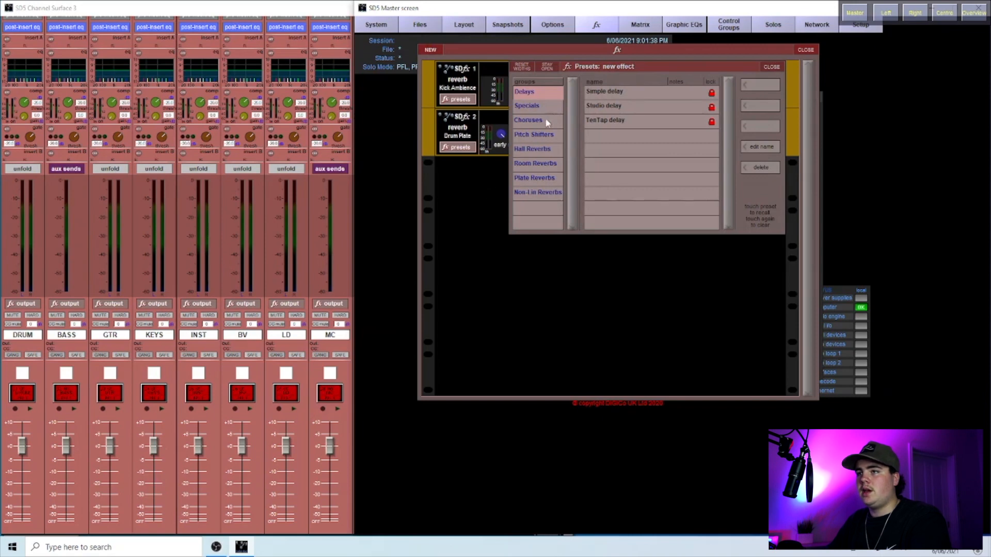
pyautogui.click(537, 149)
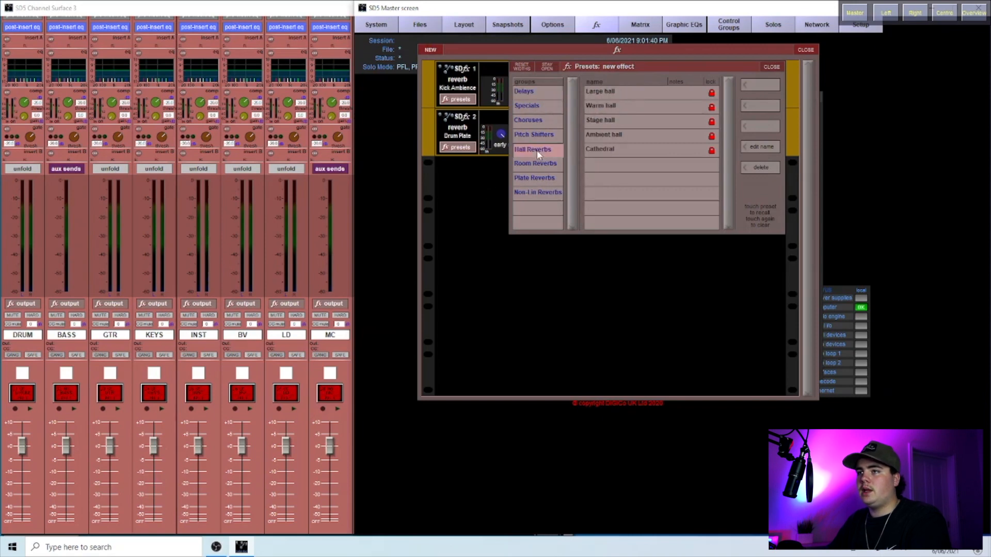
pyautogui.click(624, 91)
# - Add a fourth effect with the Guitar chorus preset from the Choruses group
pyautogui.click(429, 50)
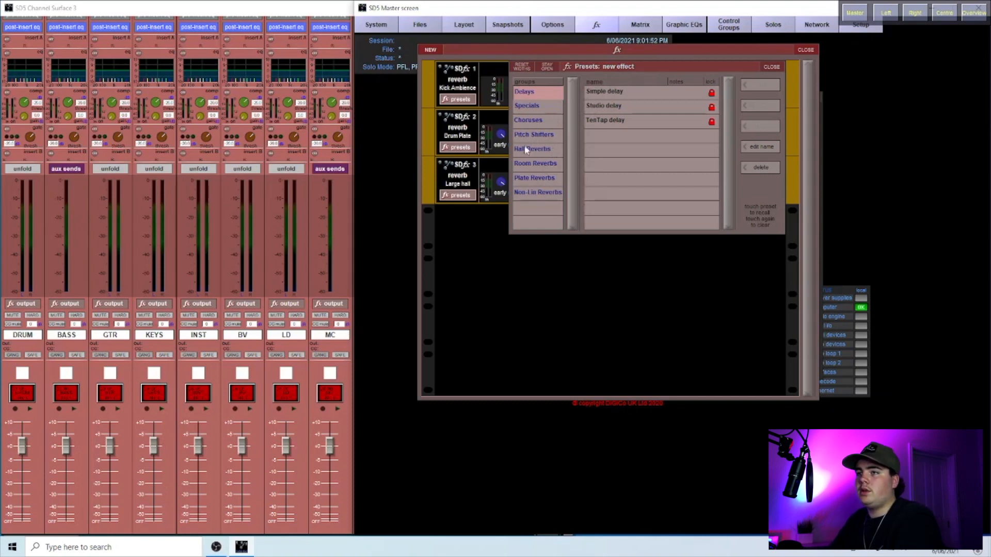
pyautogui.click(533, 121)
pyautogui.click(627, 92)
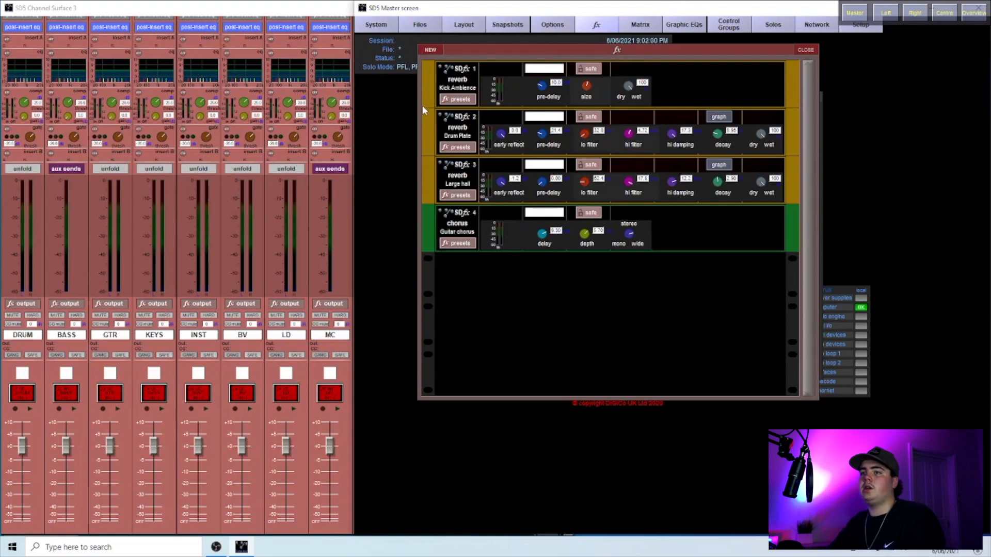
# - Browse the preset groups for a fifth effect and add the Guitar Thicken pitch shifter
pyautogui.click(433, 50)
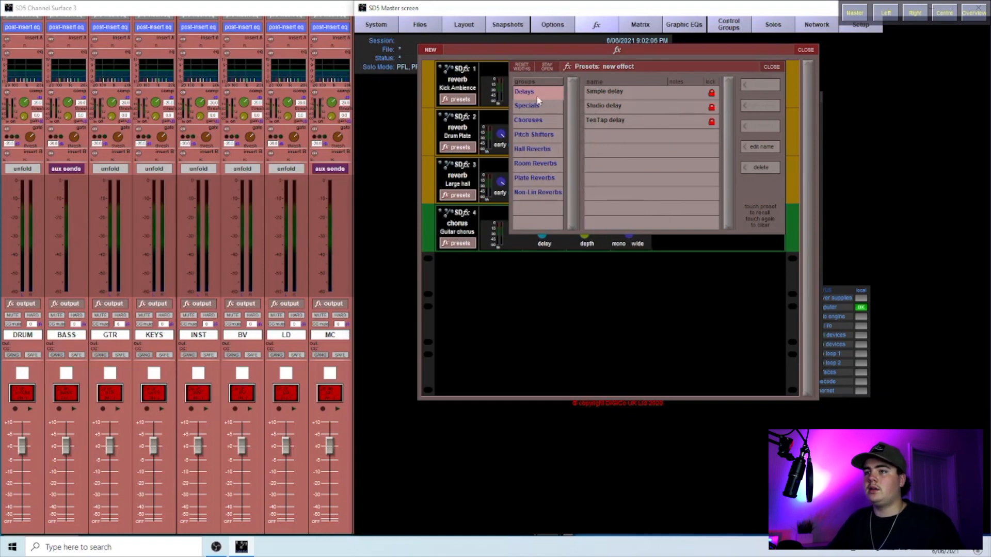
pyautogui.click(548, 148)
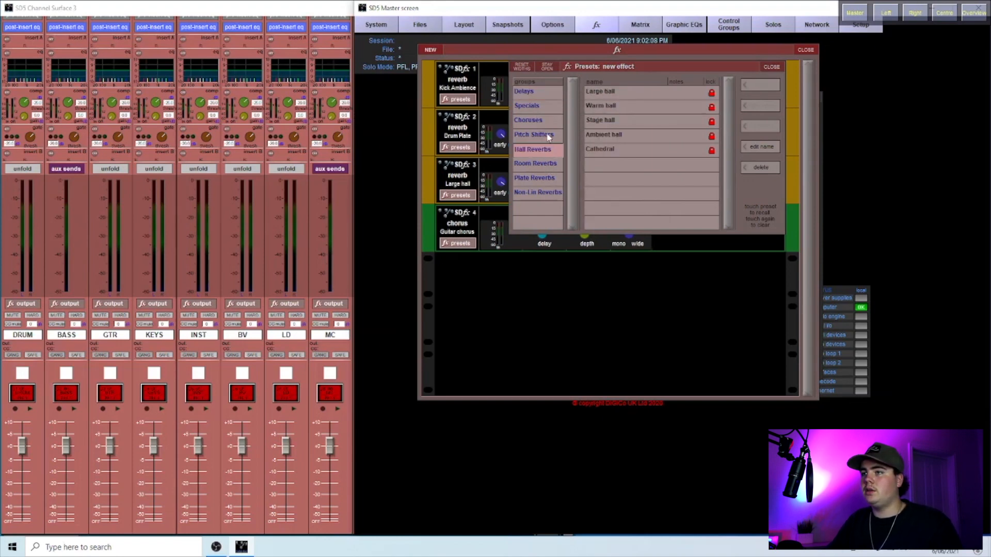
pyautogui.click(551, 164)
pyautogui.click(547, 179)
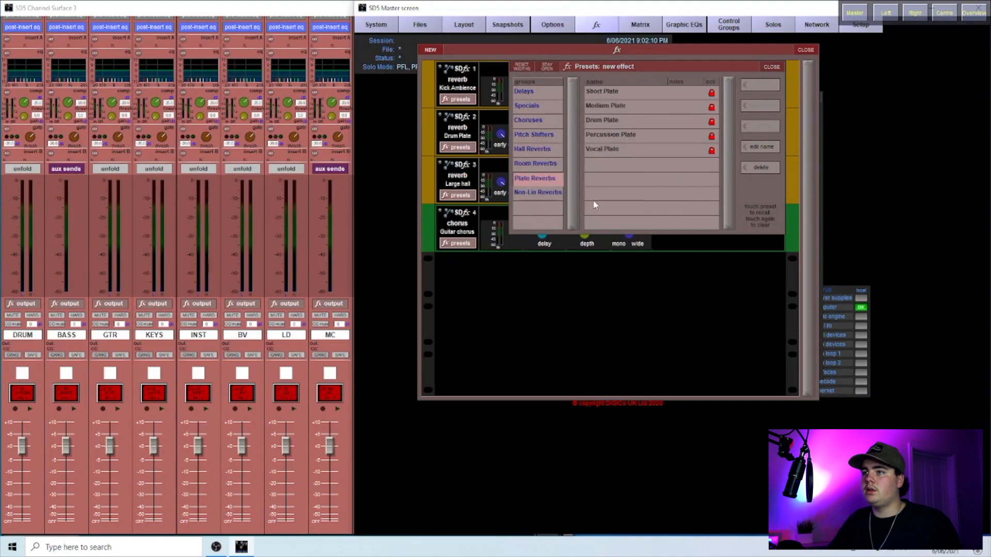
pyautogui.click(542, 194)
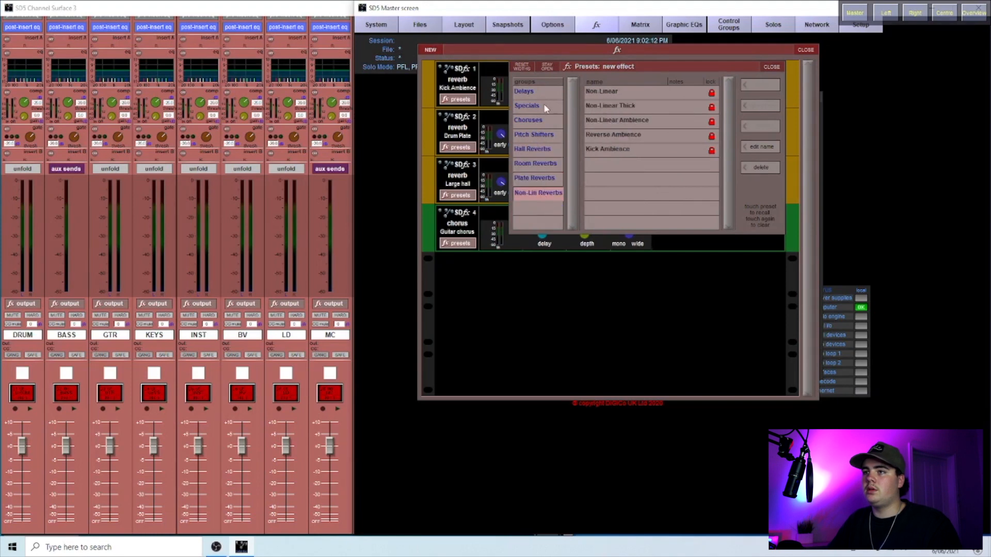
pyautogui.click(529, 104)
pyautogui.click(529, 122)
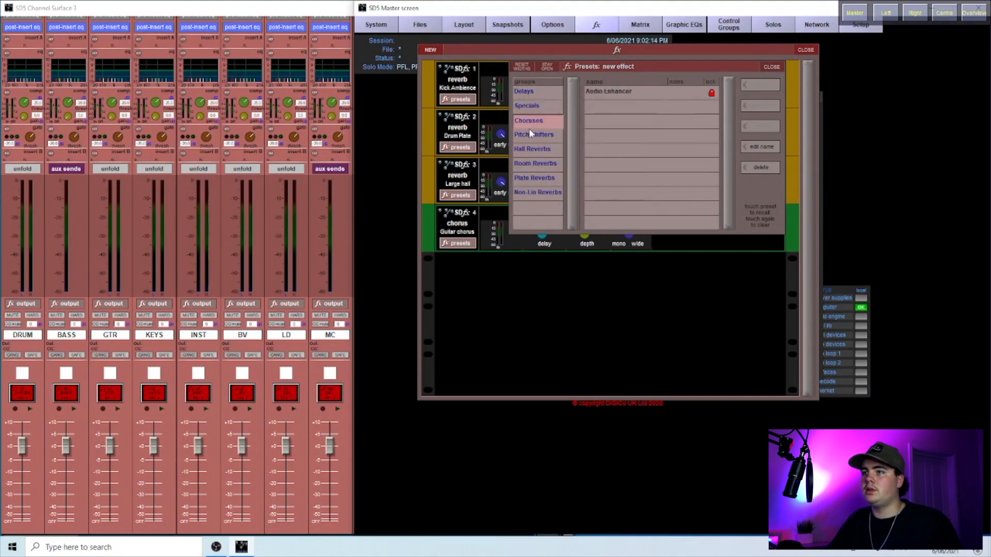
pyautogui.click(531, 134)
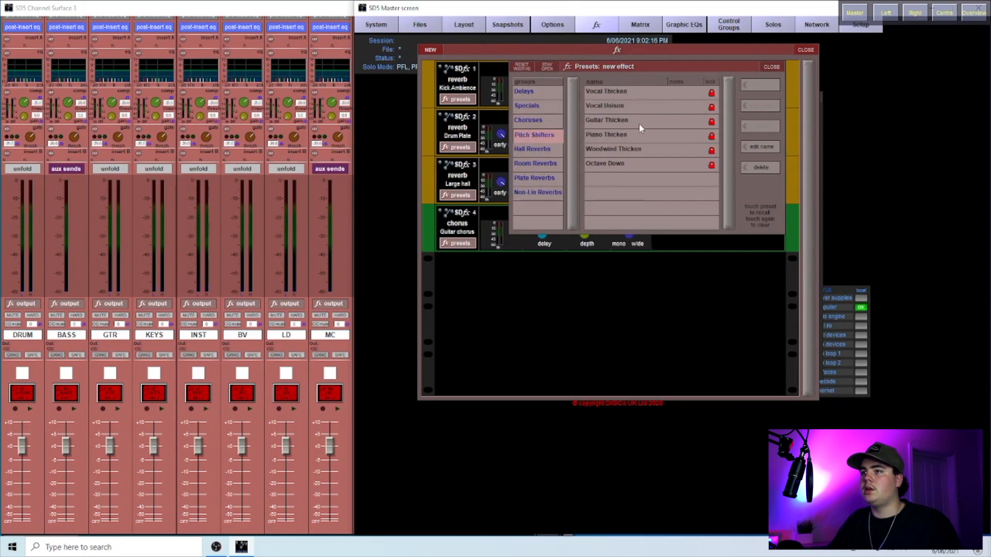
pyautogui.click(625, 119)
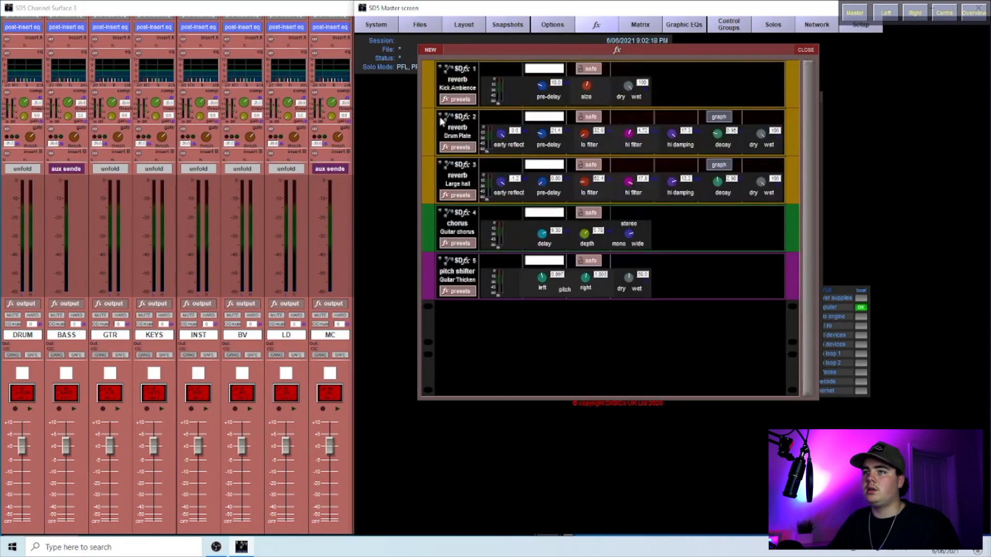
# - Browse the preset groups for a sixth effect and add Piano Thicken from the Pitch Shifters group
pyautogui.click(430, 50)
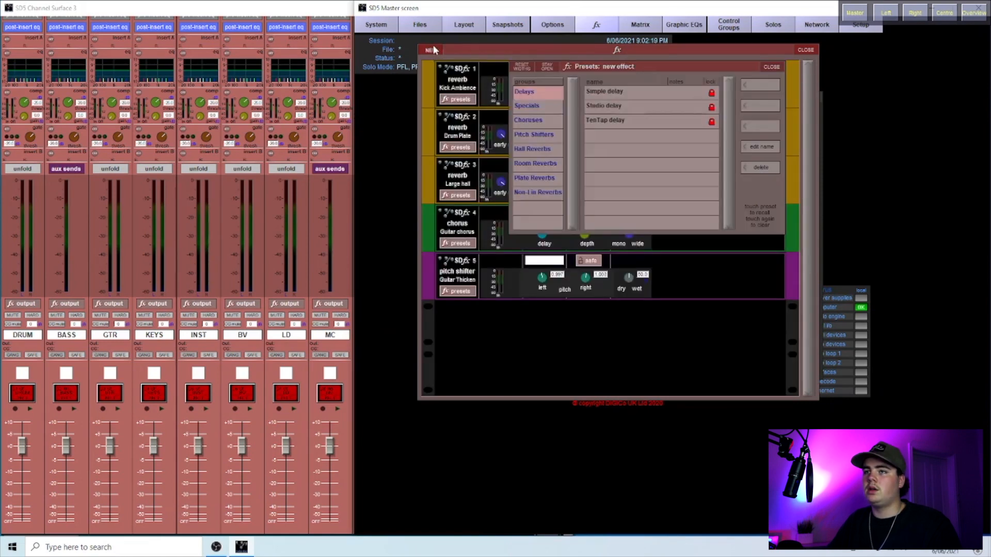
pyautogui.click(536, 165)
pyautogui.click(539, 150)
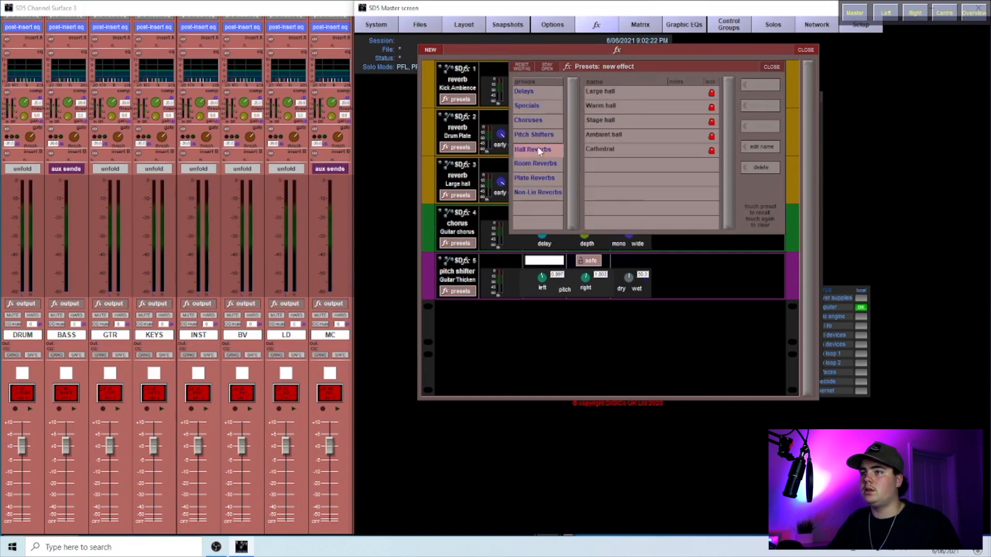
pyautogui.click(538, 178)
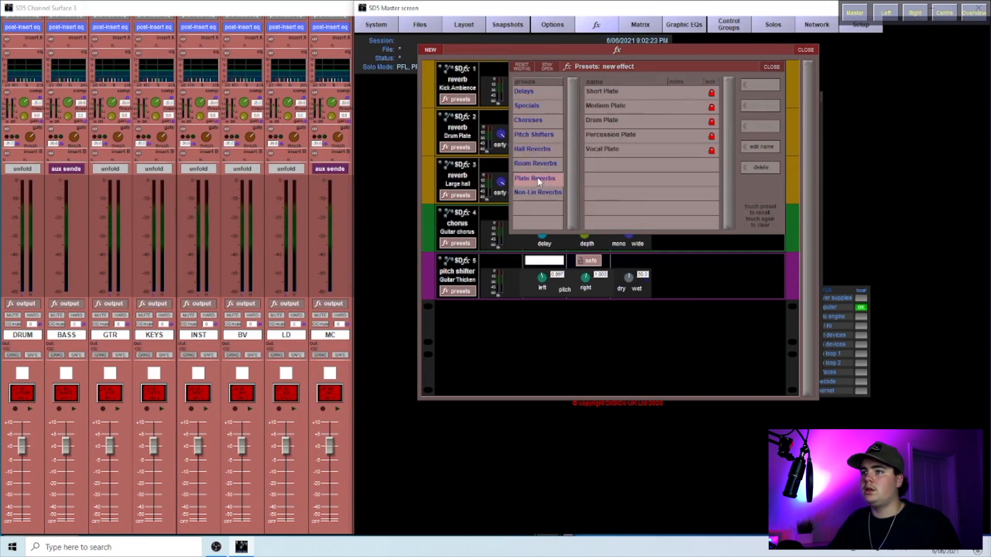
pyautogui.click(539, 106)
pyautogui.click(540, 135)
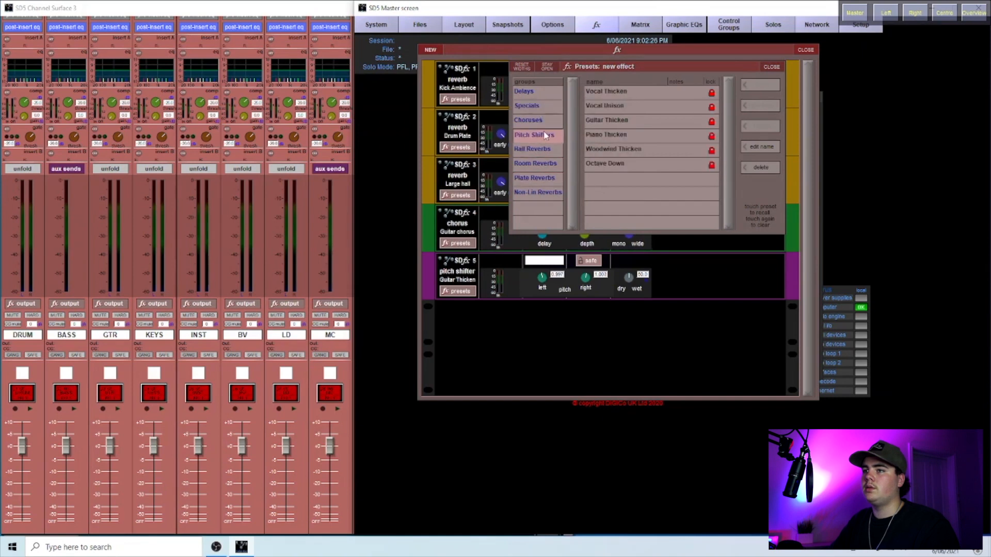
pyautogui.click(613, 141)
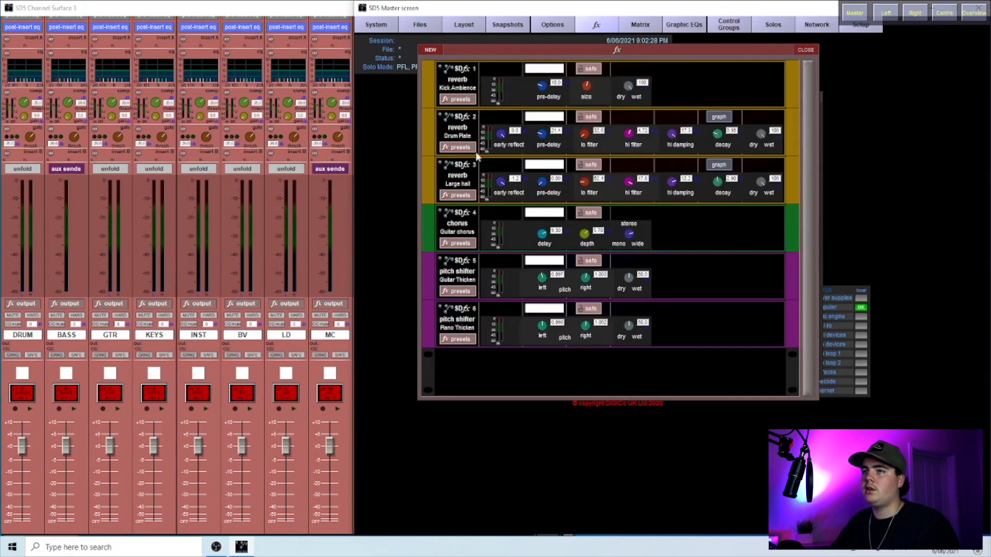
# - Add a seventh effect with the Woodwind Thicken preset from the Pitch Shifters group
pyautogui.click(429, 50)
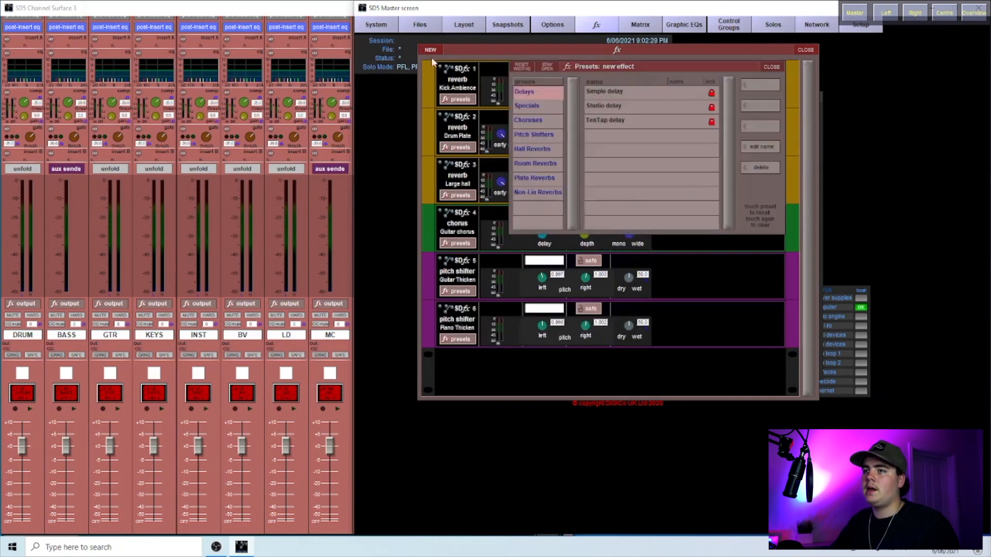
pyautogui.click(538, 135)
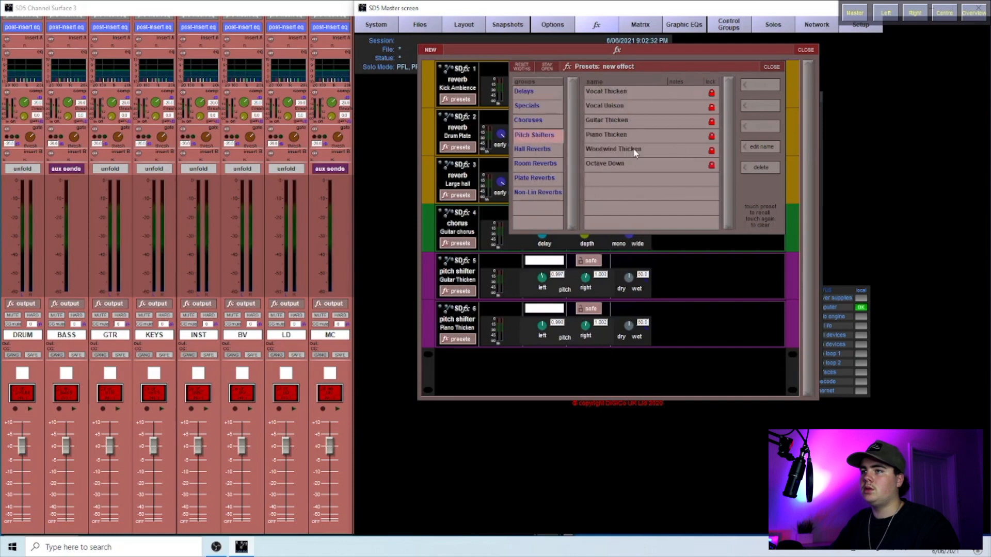
pyautogui.click(633, 148)
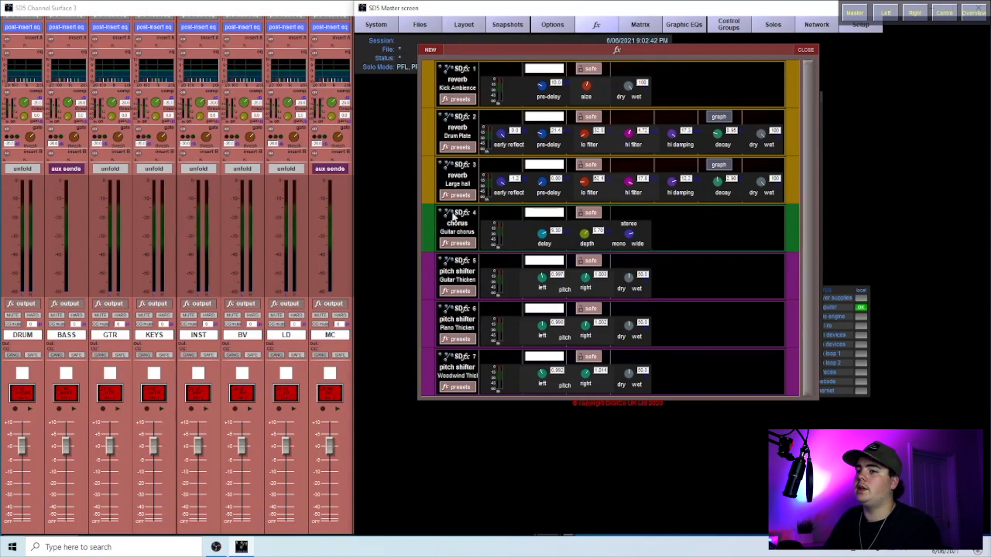
# - Check the effects fader bank on the channel surface and add an eighth effect with the Vocal Plate preset from the Plate Reverbs group
pyautogui.click(432, 50)
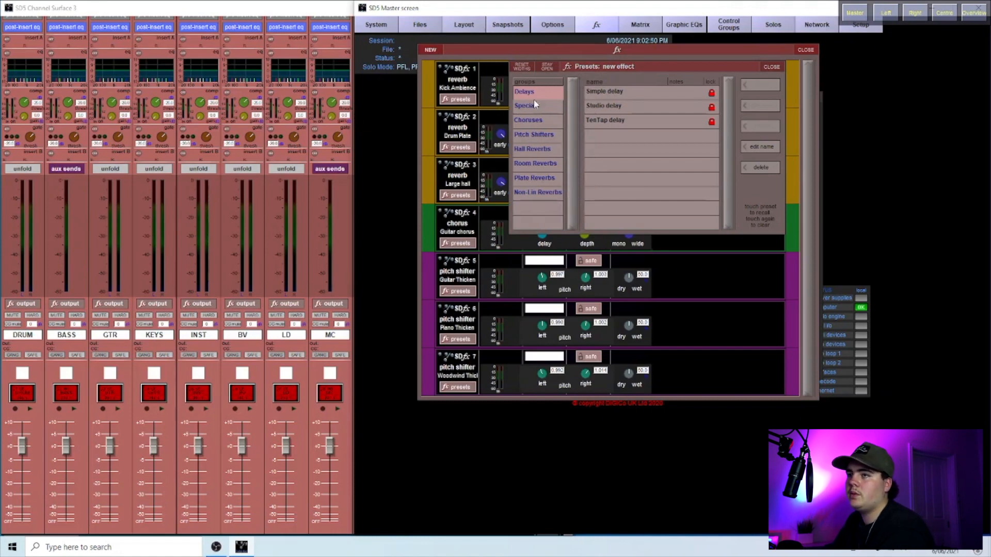
pyautogui.click(537, 149)
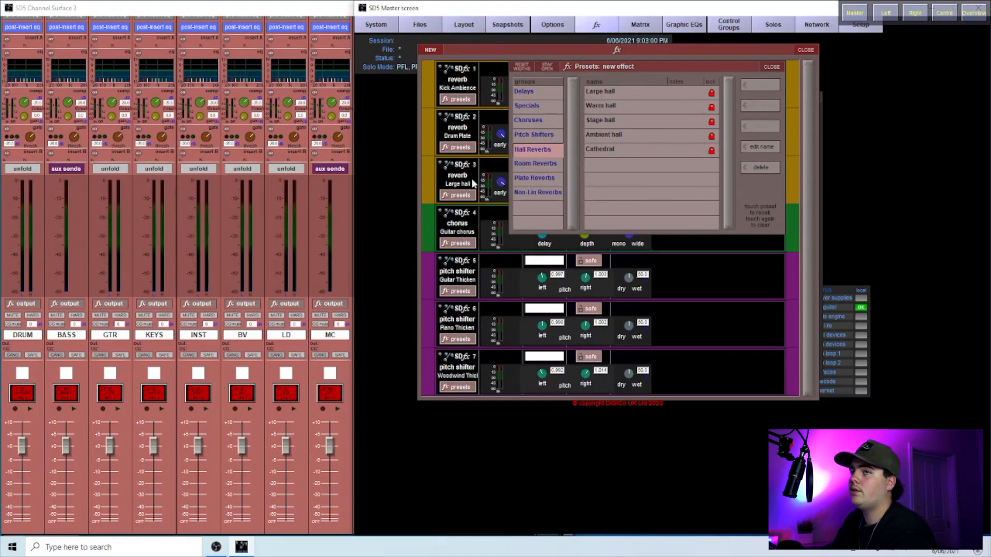
pyautogui.click(305, 10)
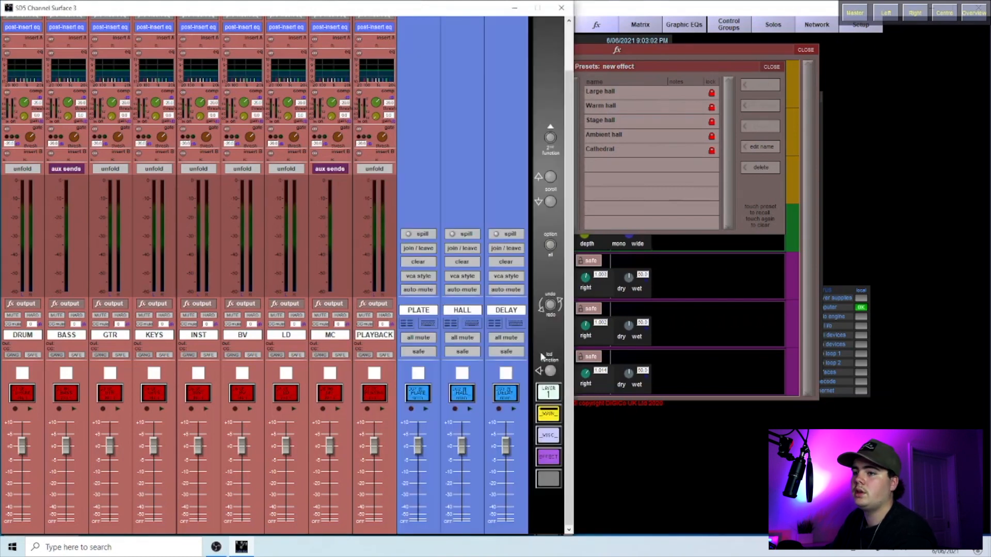
pyautogui.click(549, 458)
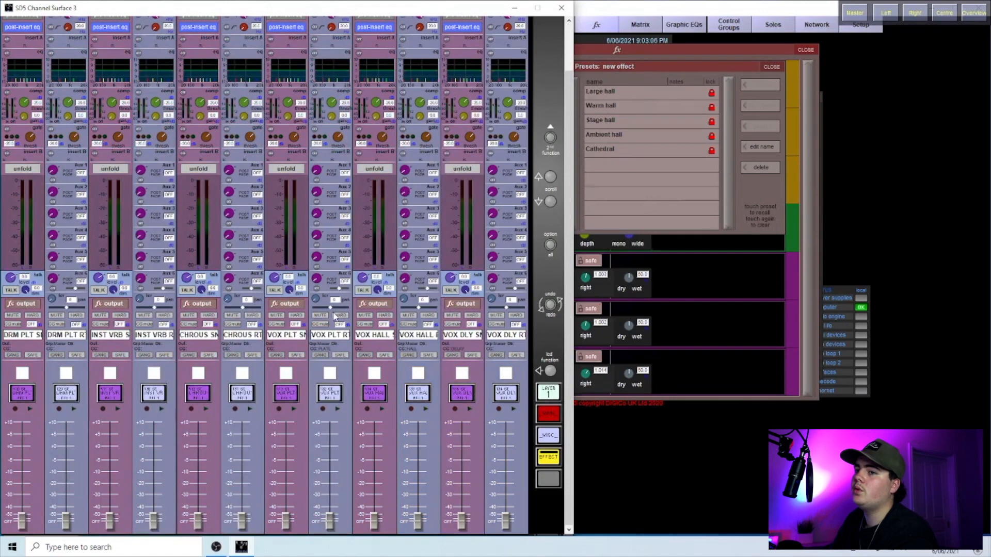
pyautogui.click(614, 67)
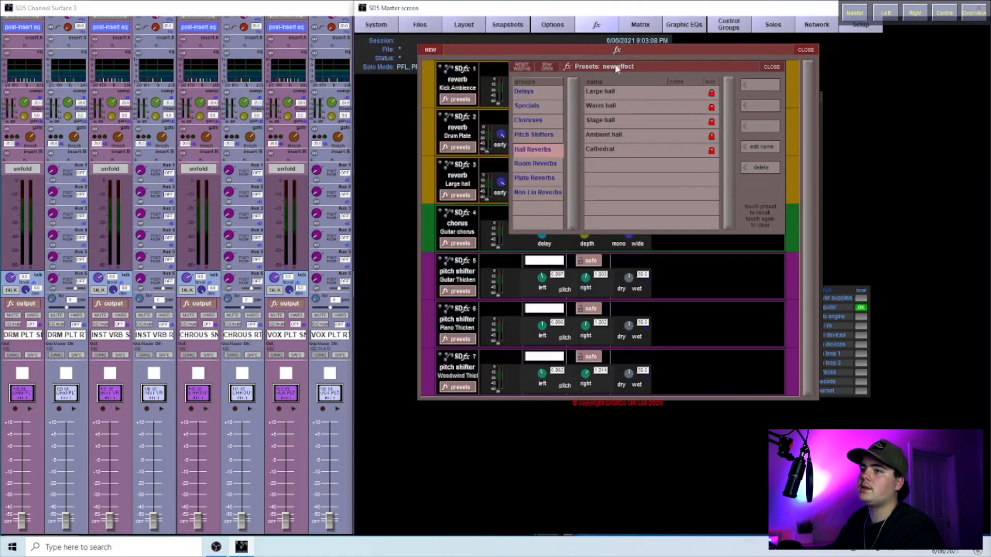
pyautogui.click(537, 179)
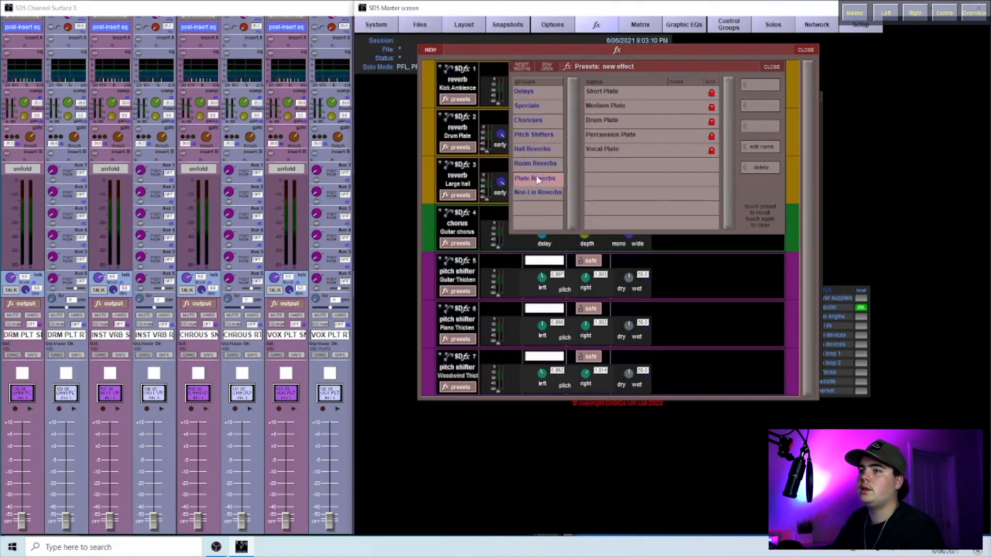
pyautogui.click(621, 151)
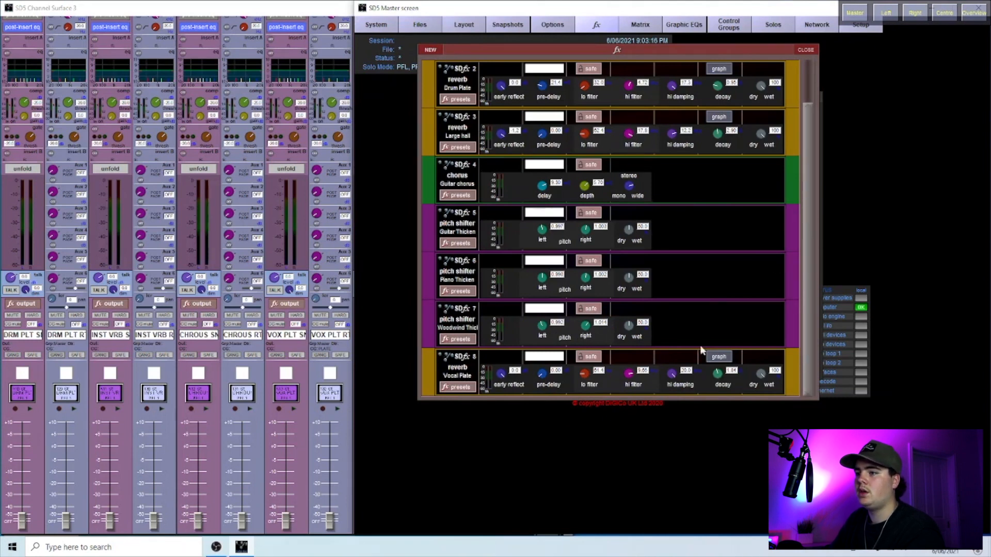
# - Adjust the Vocal Plate reverb's pre-delay on its graph and close the graph
pyautogui.click(723, 356)
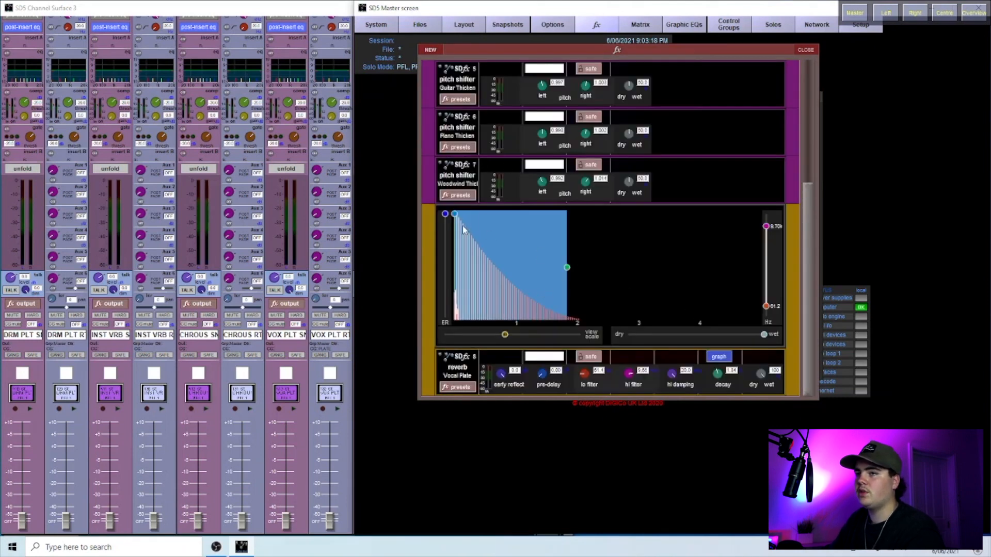
pyautogui.moveTo(455, 214); pyautogui.dragTo(456, 215)
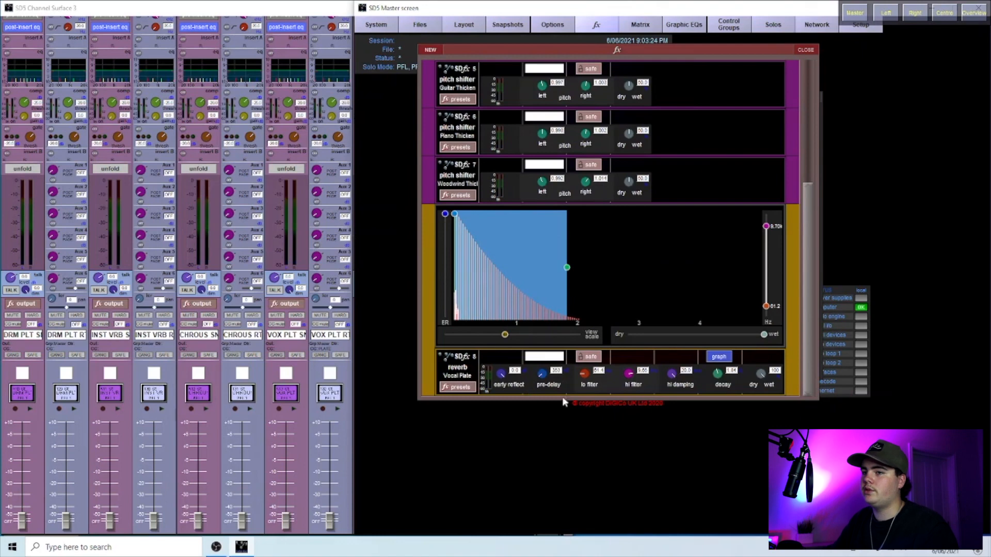
pyautogui.click(717, 357)
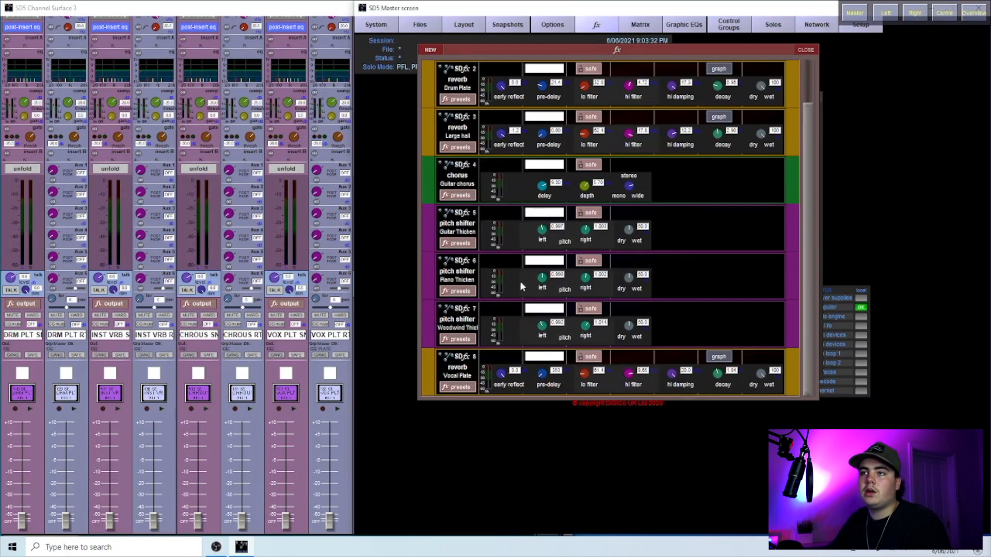
# - Add a ninth effect with the Large hall preset from the Hall Reverbs group and check its preset list
pyautogui.click(430, 50)
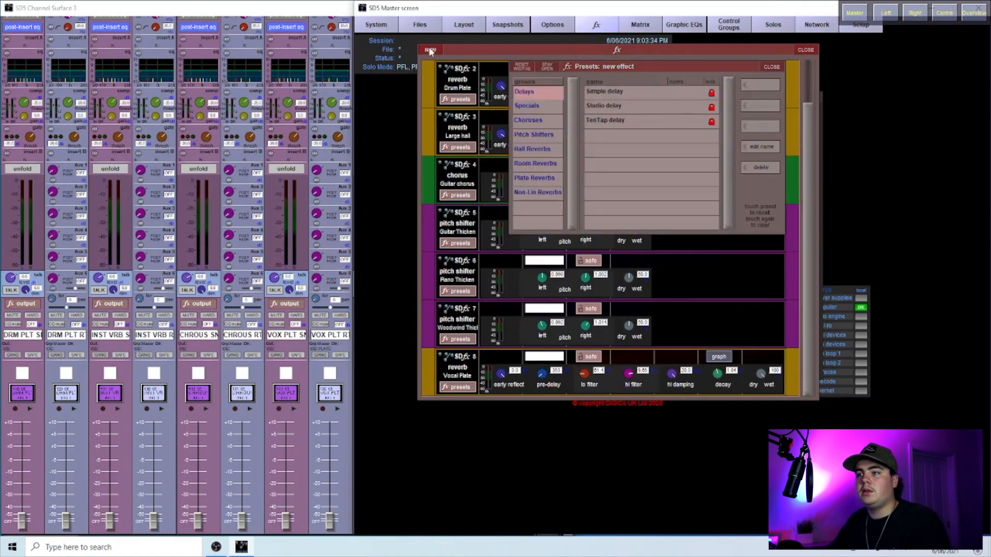
pyautogui.click(538, 149)
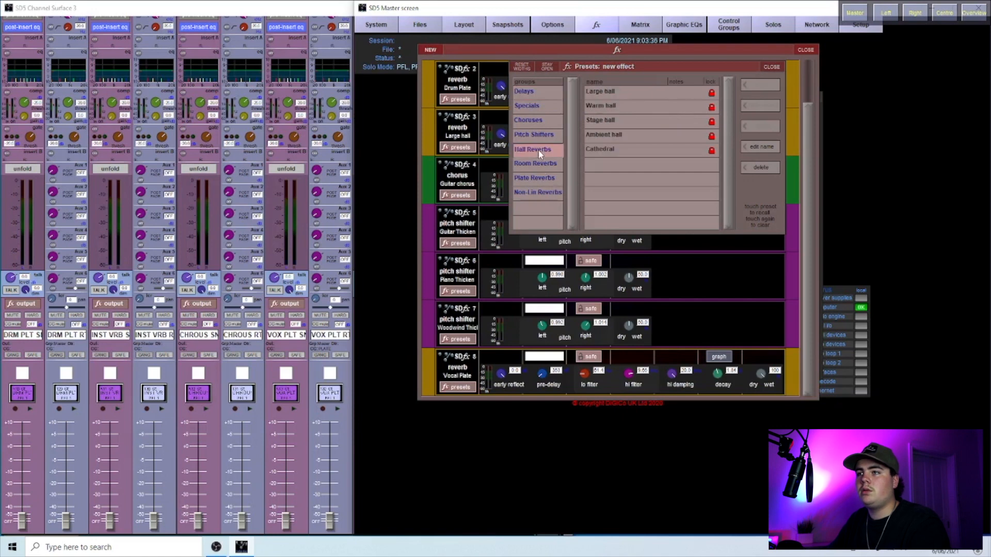
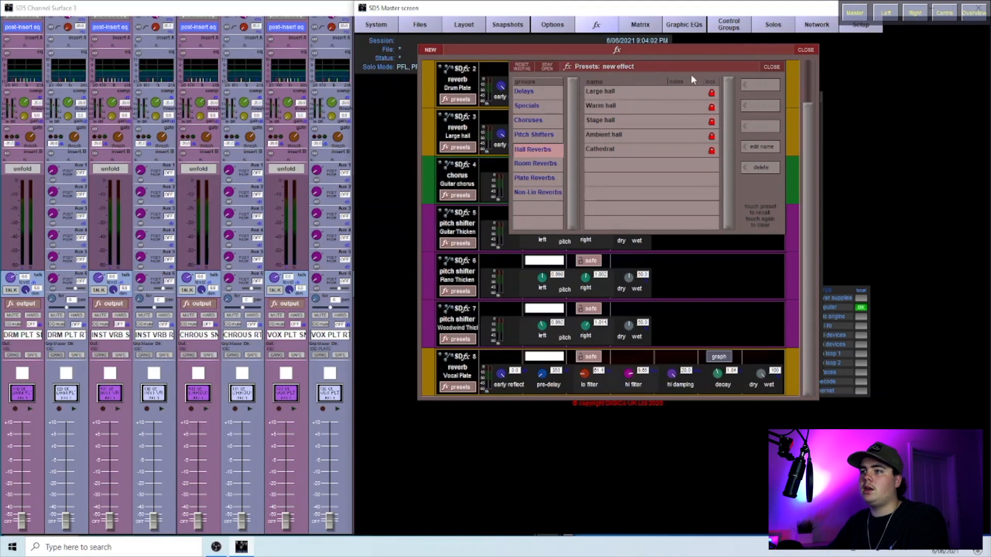
pyautogui.click(608, 90)
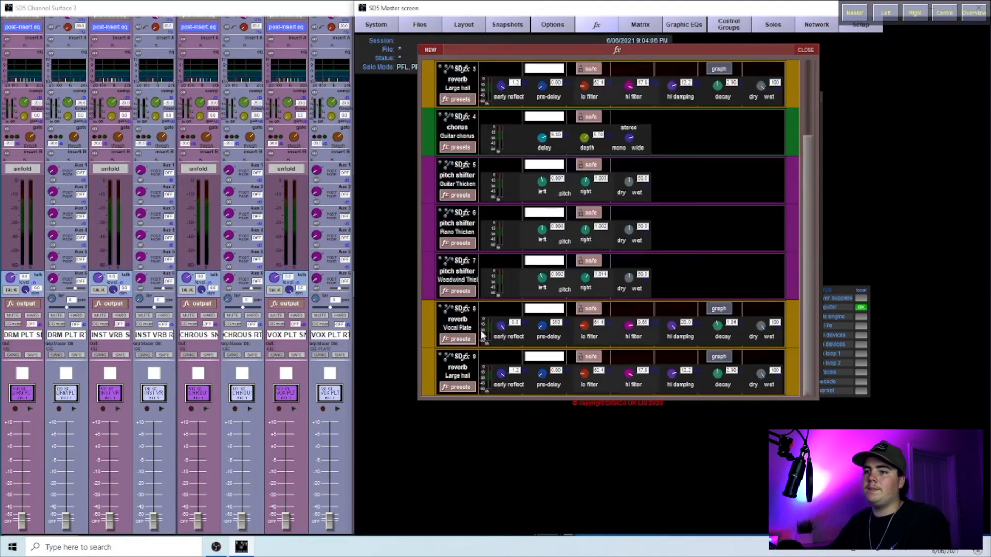
pyautogui.click(458, 387)
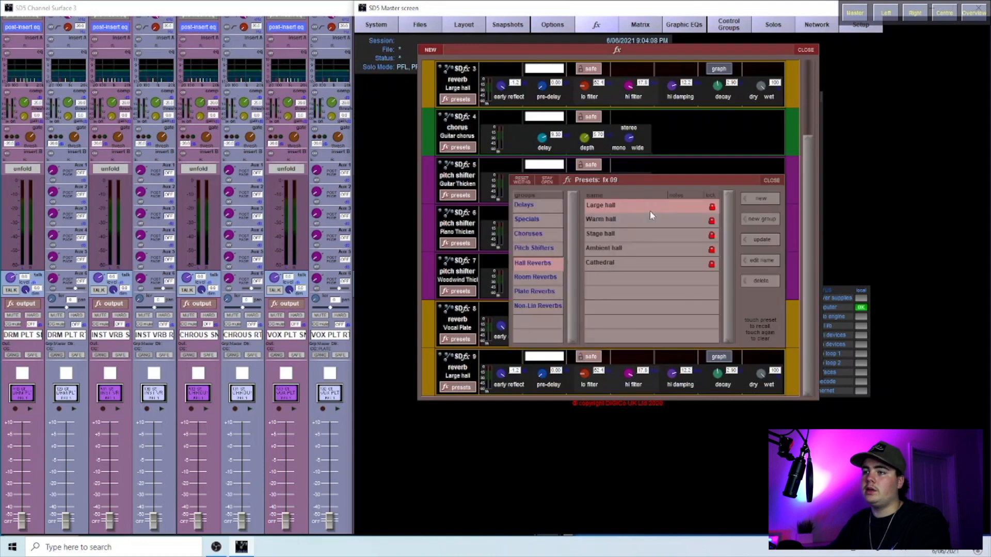
pyautogui.click(791, 181)
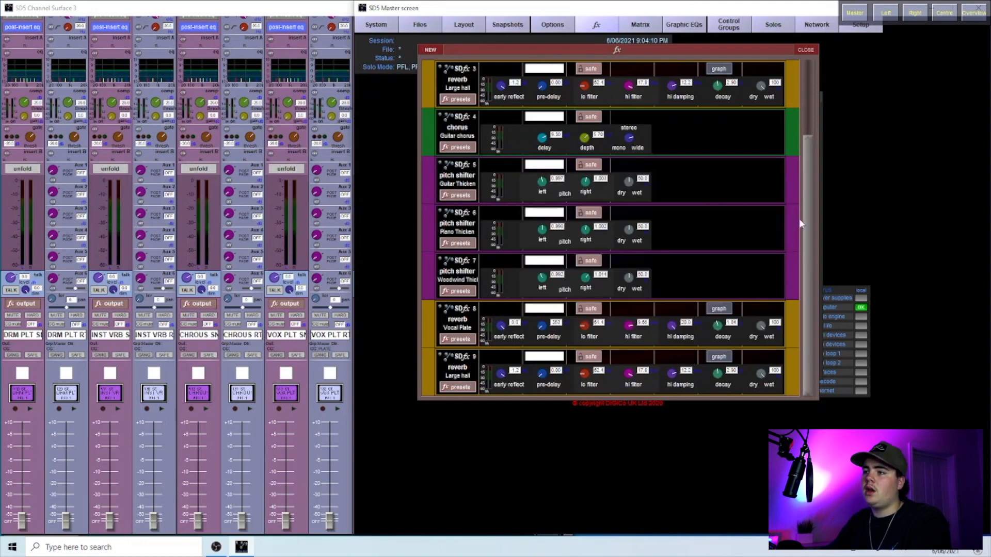
# - Add a tenth effect with the Simple delay preset from the Delays group and close the effects rack
pyautogui.click(437, 51)
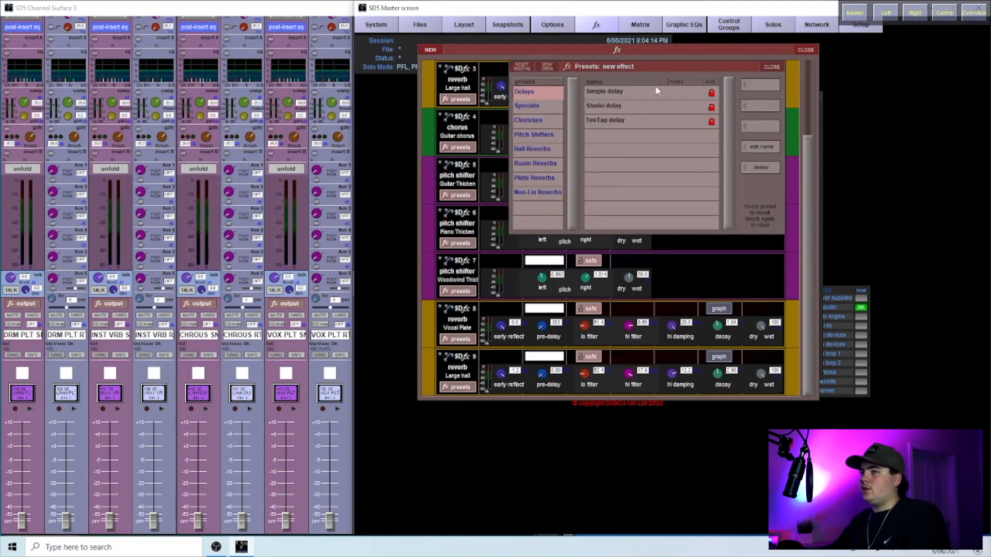
pyautogui.click(614, 98)
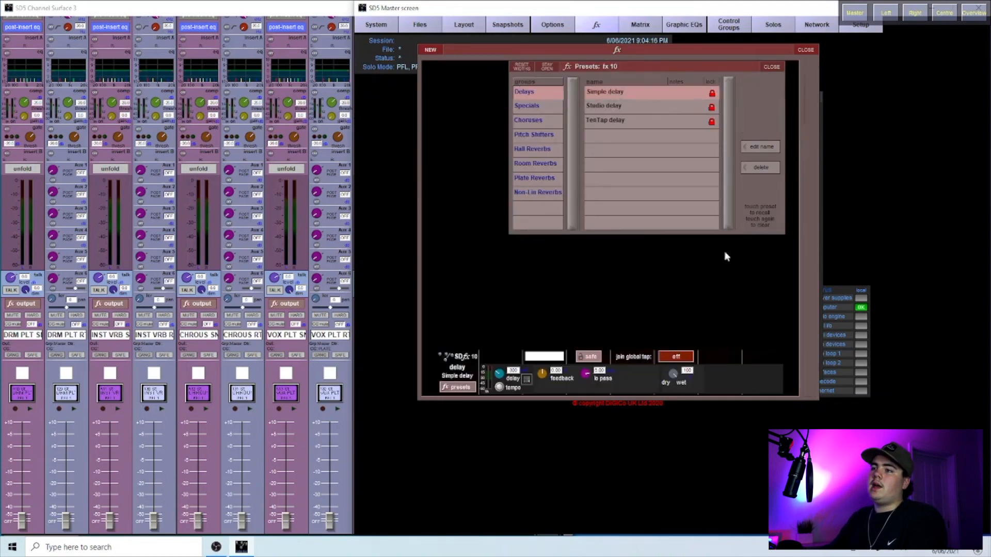
pyautogui.click(807, 50)
# - Open the setup of the drum plate send, Aux10, on the channel surface and choose the position for all its sends
pyautogui.click(320, 11)
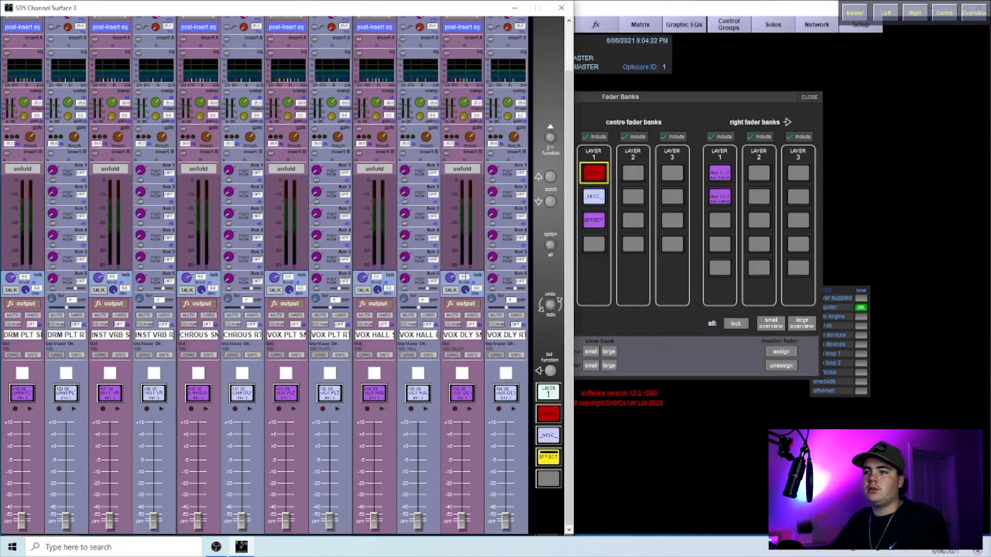
pyautogui.scroll(2, 561, 275)
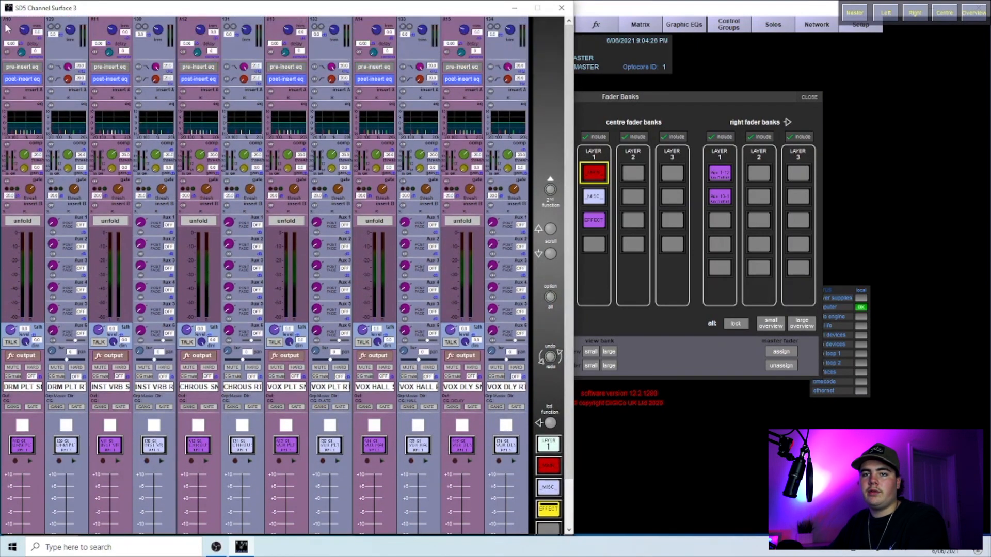
pyautogui.click(7, 29)
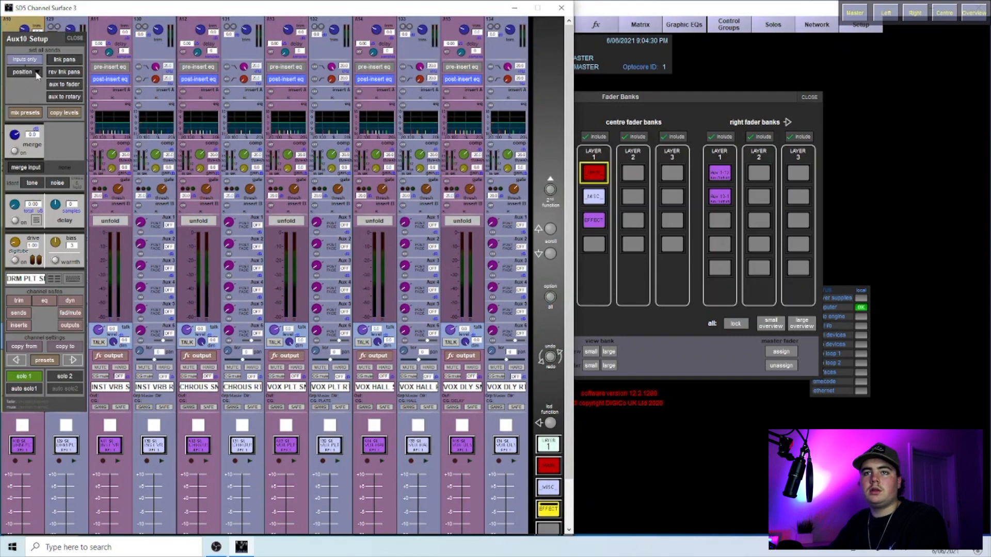
pyautogui.click(36, 71)
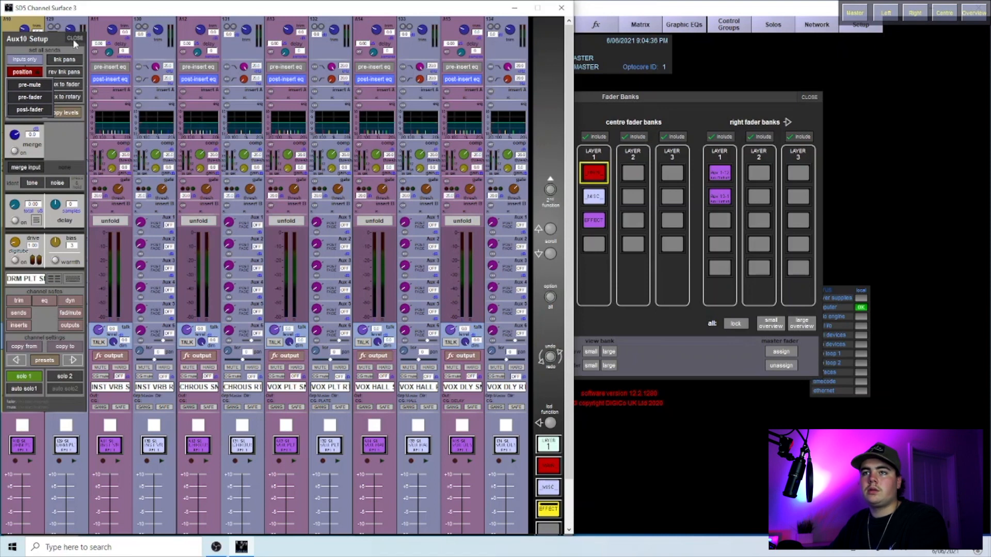
pyautogui.click(50, 98)
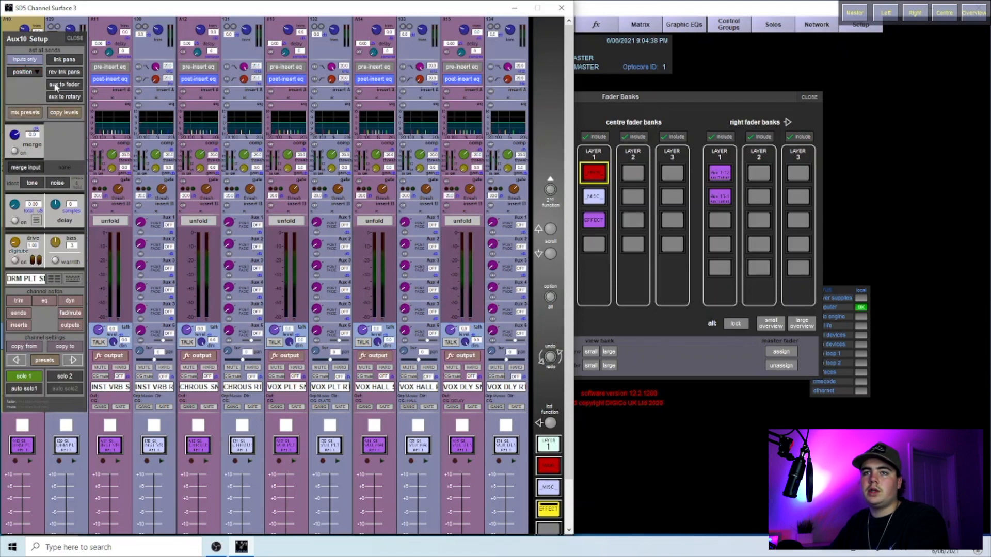
# - Set the position of all sends to post-fader for the instrument reverb and chorus sends, Aux11 and Aux12
pyautogui.click(105, 31)
pyautogui.click(108, 73)
pyautogui.click(118, 110)
pyautogui.click(189, 32)
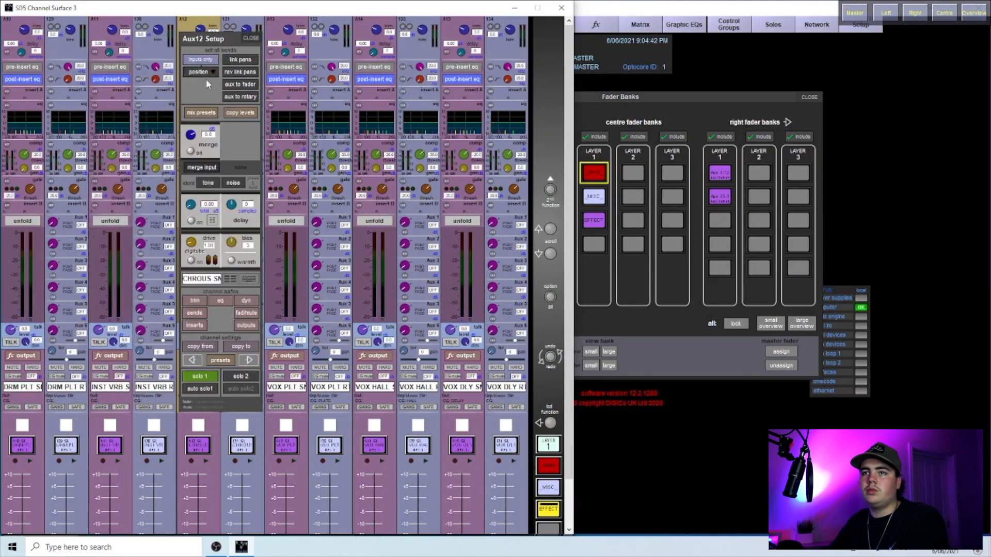
pyautogui.click(205, 73)
pyautogui.click(207, 109)
# - Set the position of all sends to post-fader for the vocal plate and vocal hall sends, Aux13 and Aux14
pyautogui.click(277, 35)
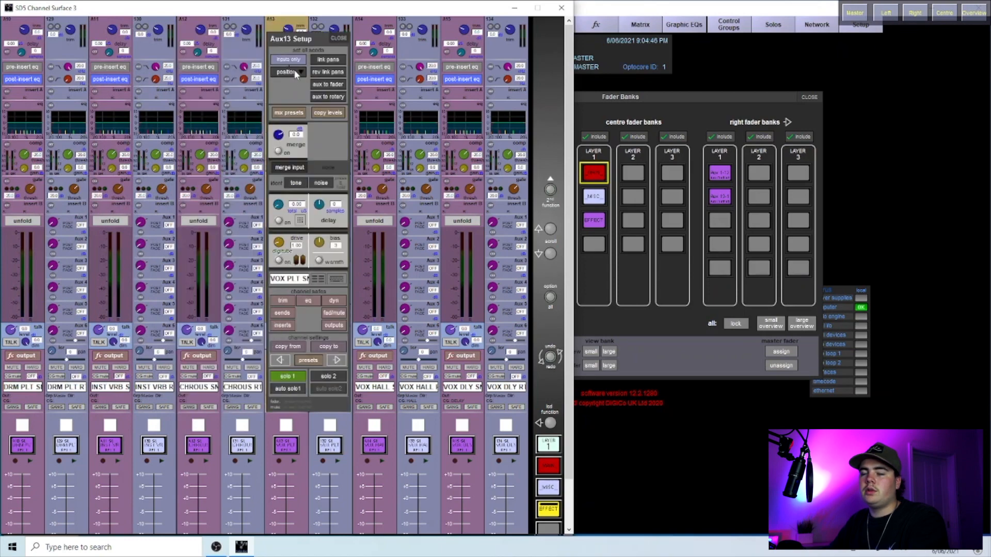
pyautogui.click(294, 70)
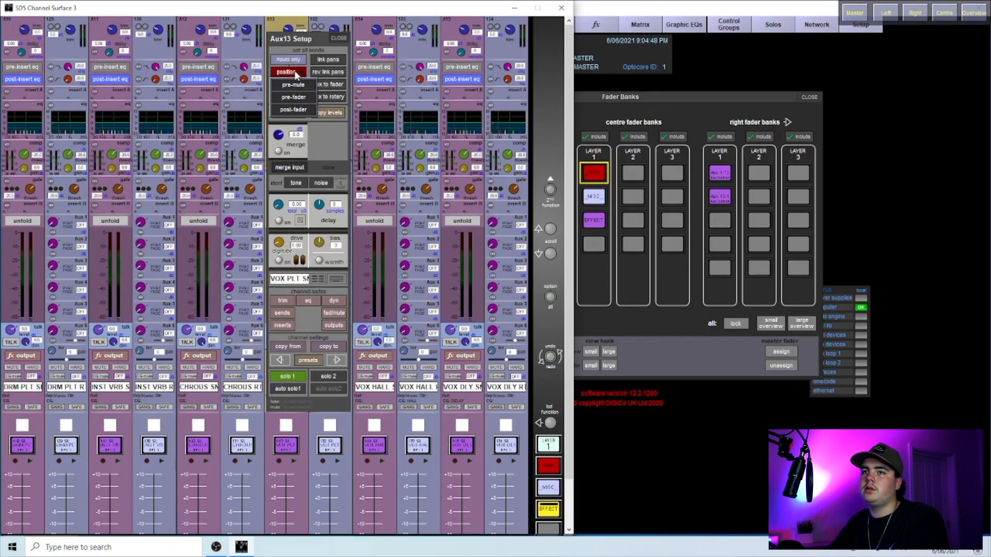
pyautogui.click(287, 109)
pyautogui.click(360, 40)
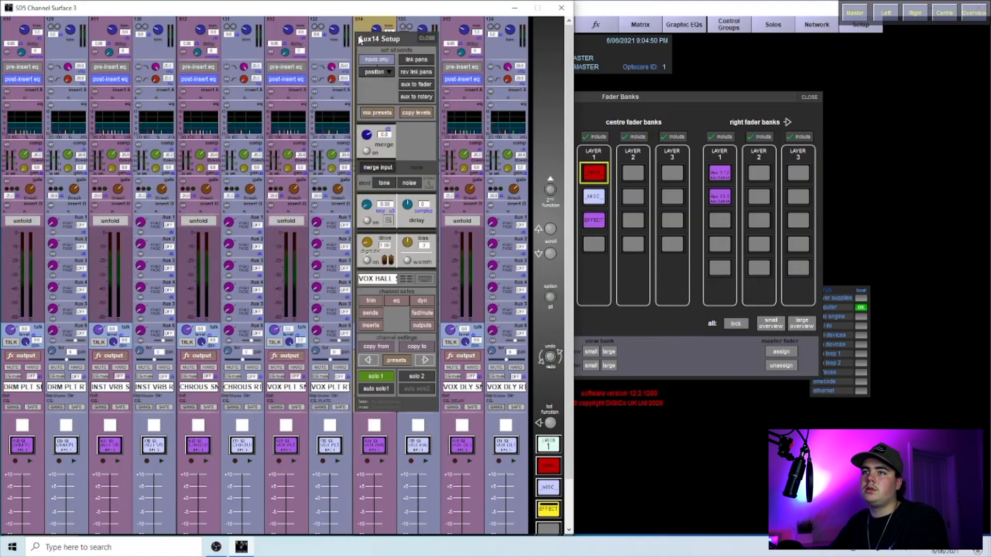
pyautogui.click(377, 72)
pyautogui.click(375, 110)
# - Set the position of all sends to post-fader for the vocal delay send, Aux15, and close its setup
pyautogui.click(454, 36)
pyautogui.click(462, 72)
pyautogui.click(465, 108)
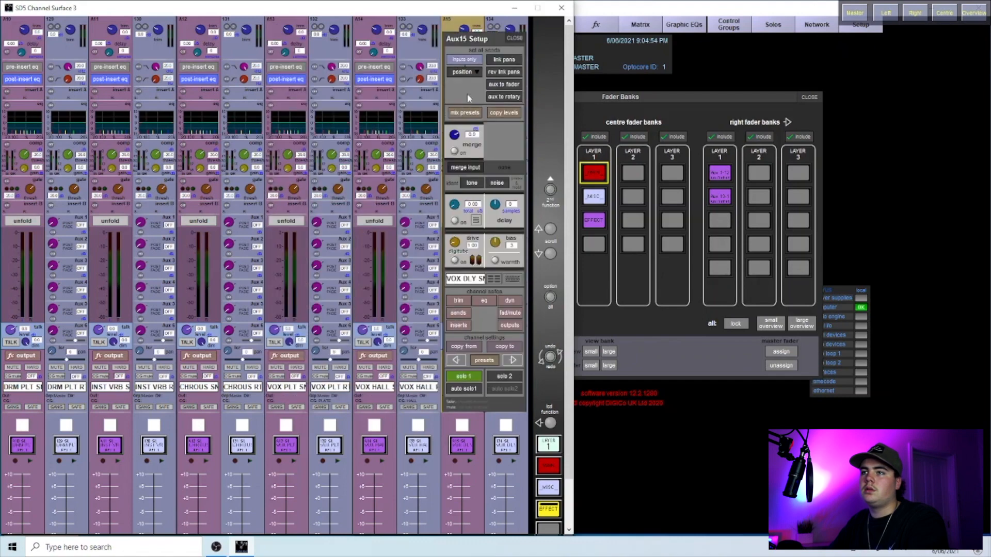
pyautogui.click(505, 25)
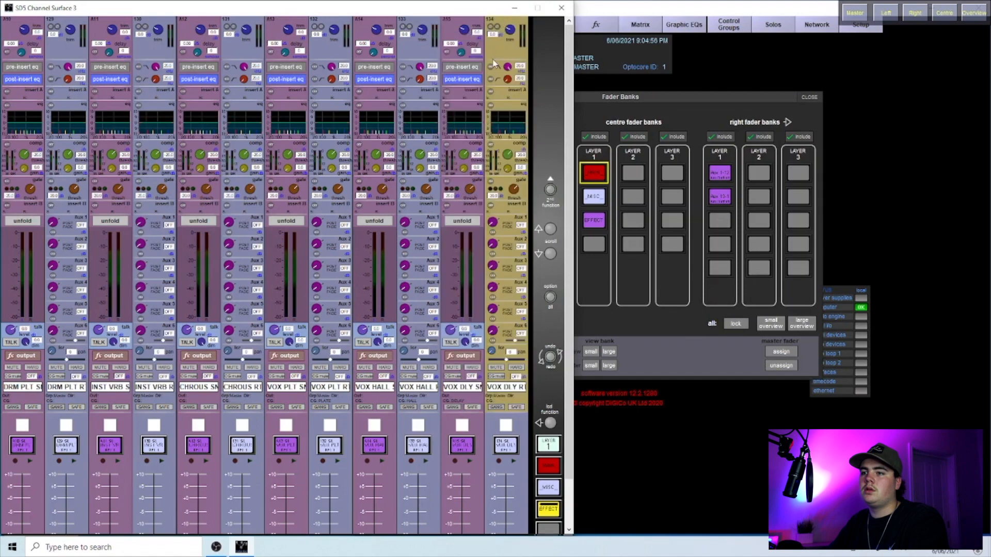
pyautogui.click(467, 41)
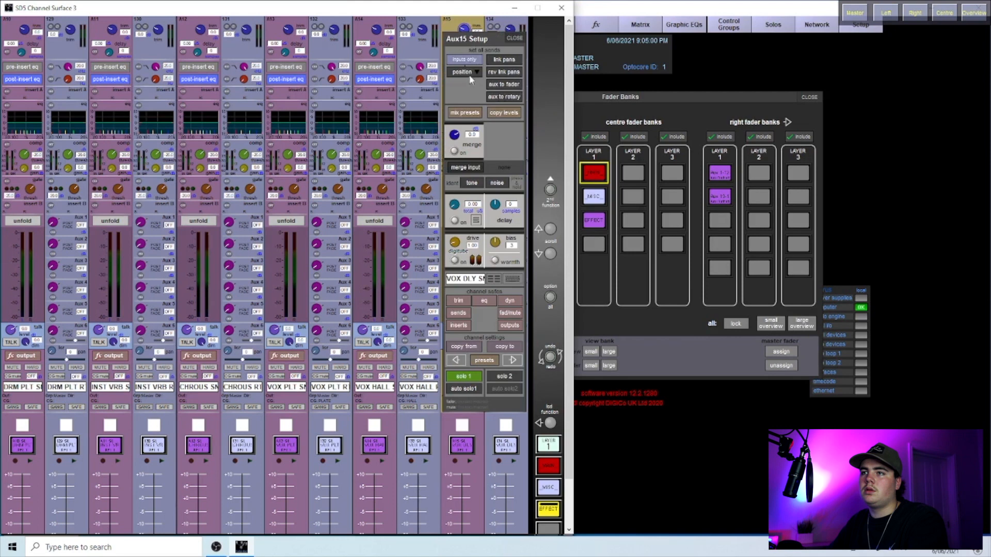
pyautogui.click(468, 74)
pyautogui.click(466, 108)
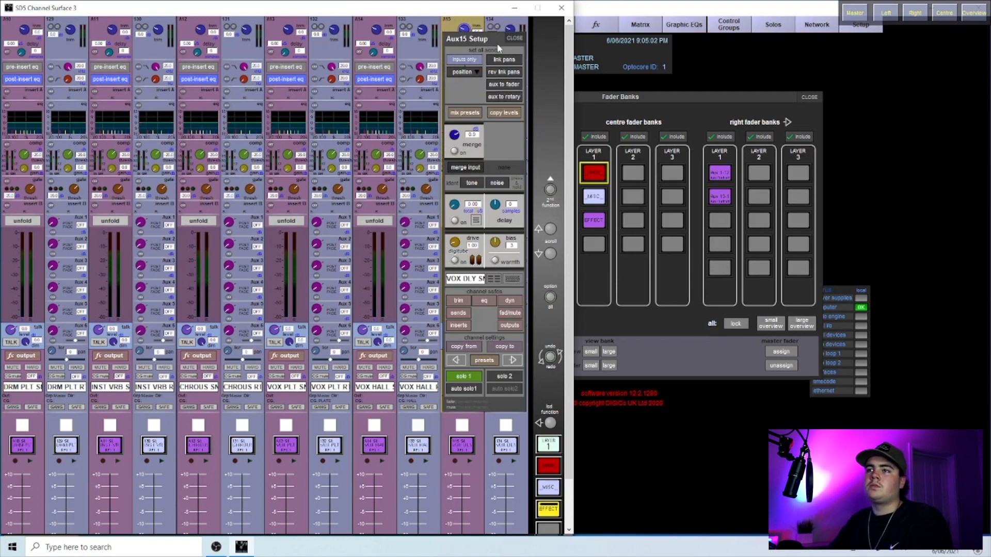
pyautogui.click(514, 37)
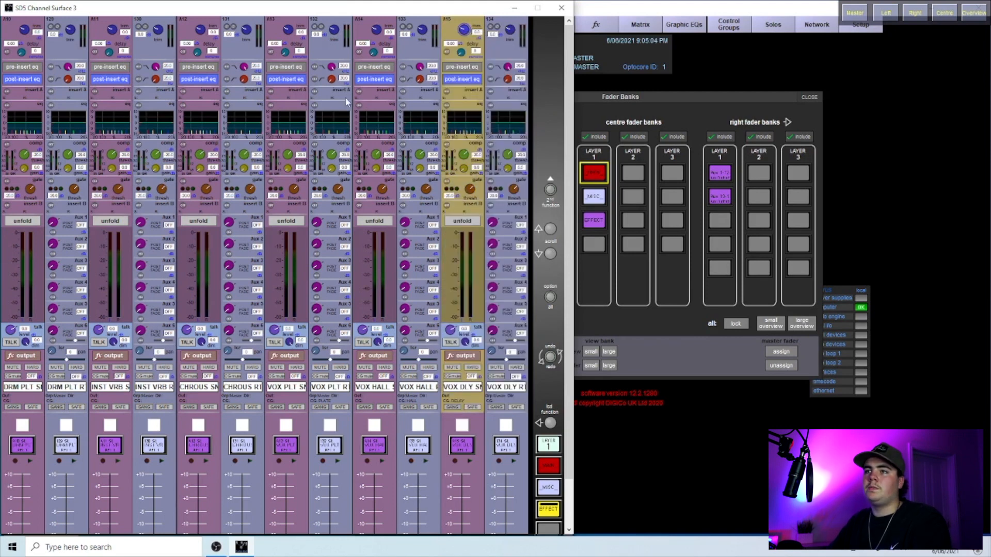
# - Route the output of the drum plate send, Aux10, to the internal effect 2, Drum Plate, and close its output windows
pyautogui.click(12, 31)
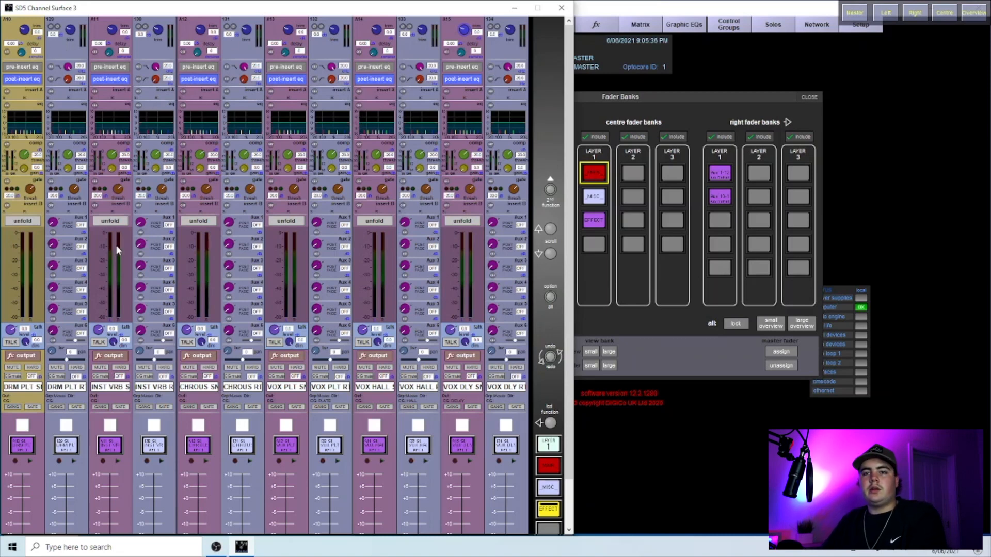
pyautogui.moveTo(569, 360); pyautogui.dragTo(566, 416)
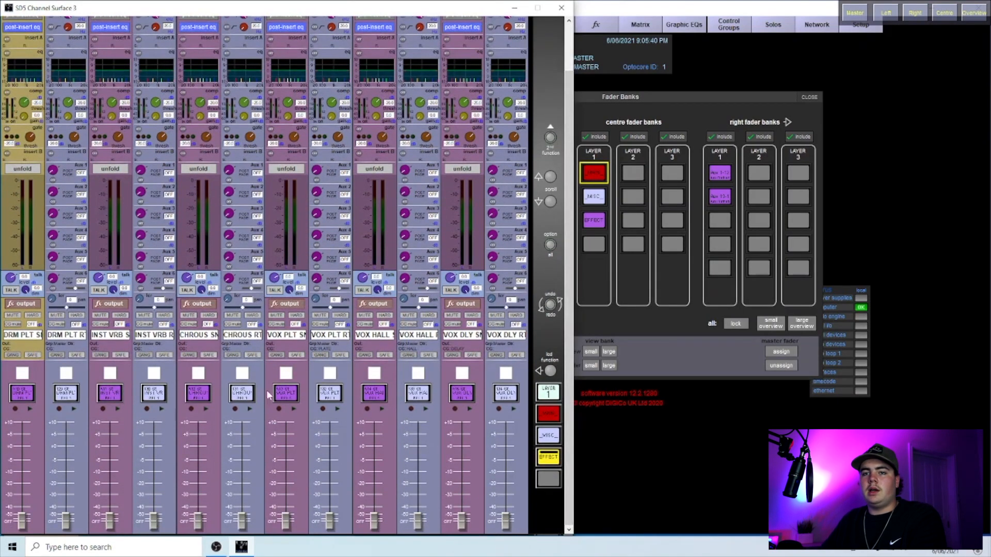
pyautogui.click(20, 341)
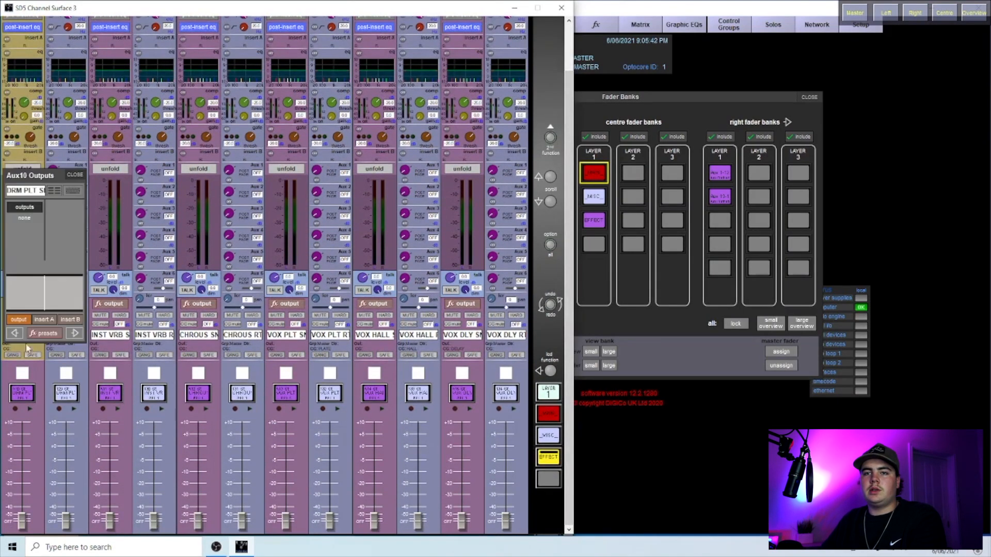
pyautogui.click(24, 207)
pyautogui.click(111, 200)
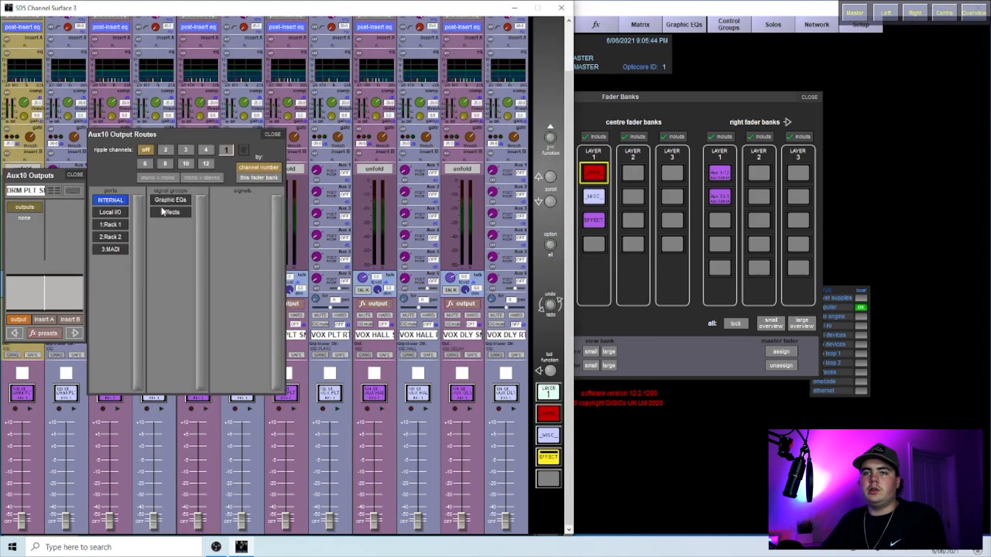
pyautogui.click(171, 213)
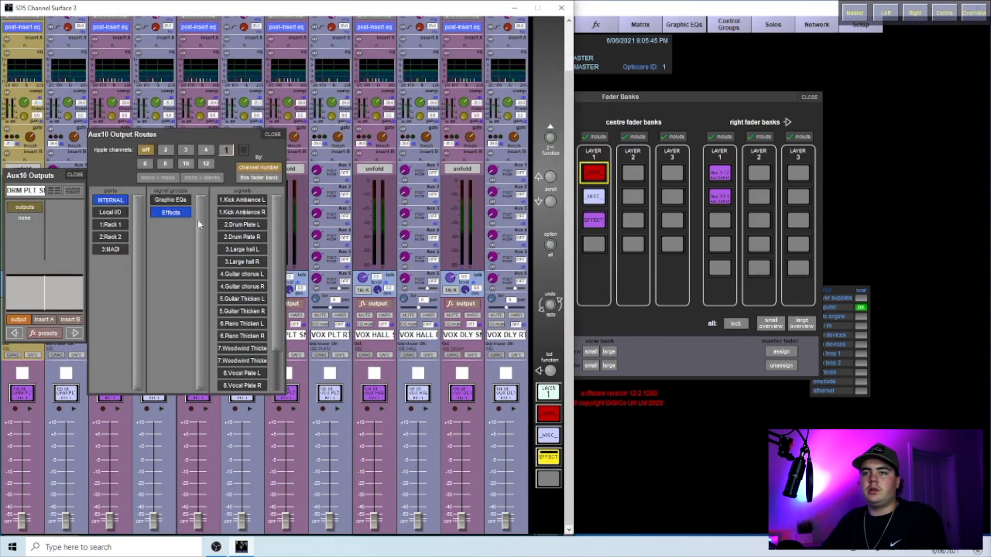
pyautogui.click(245, 227)
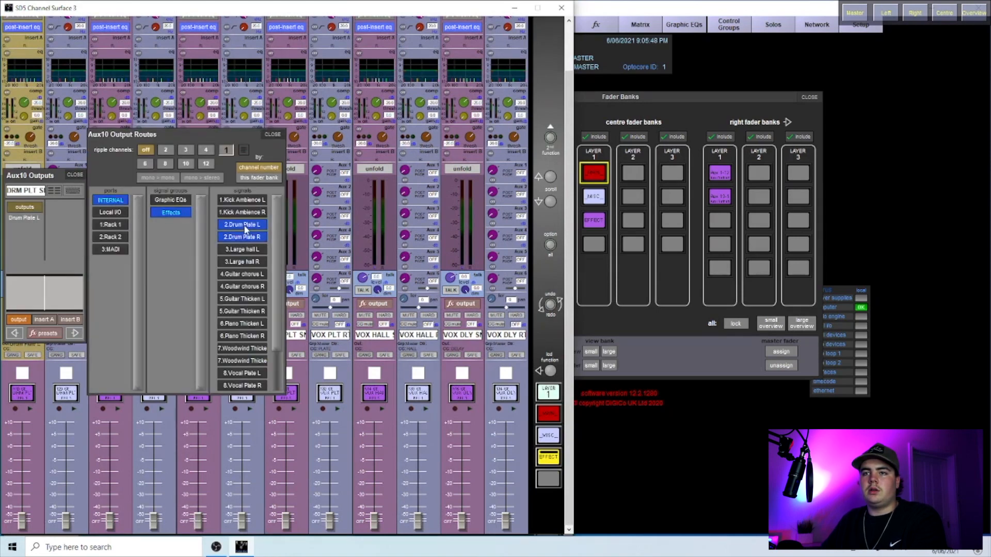
pyautogui.click(278, 135)
pyautogui.click(75, 176)
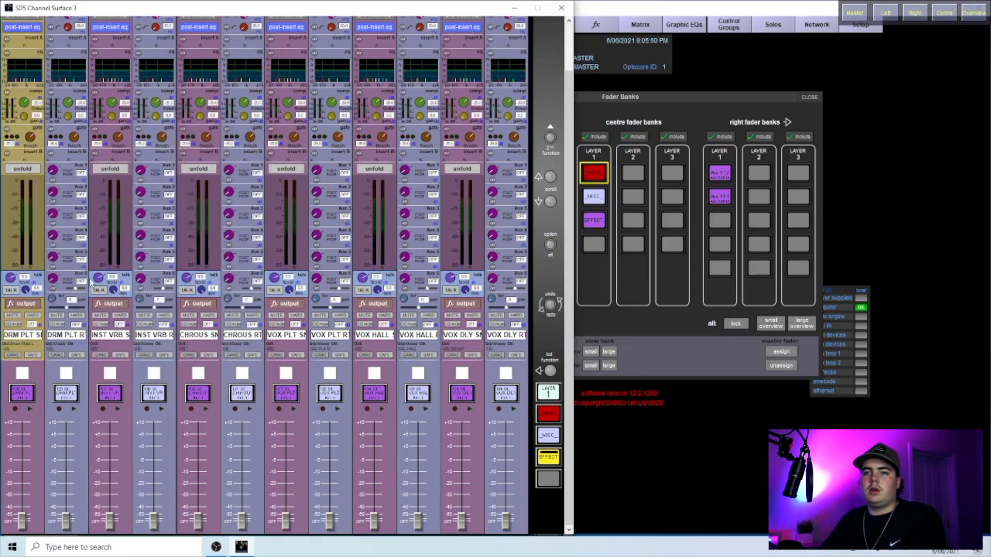
# - Route the output of the instrument reverb send, Aux11, to the internal effect 3, Large hall, with channel rippling off
pyautogui.click(104, 345)
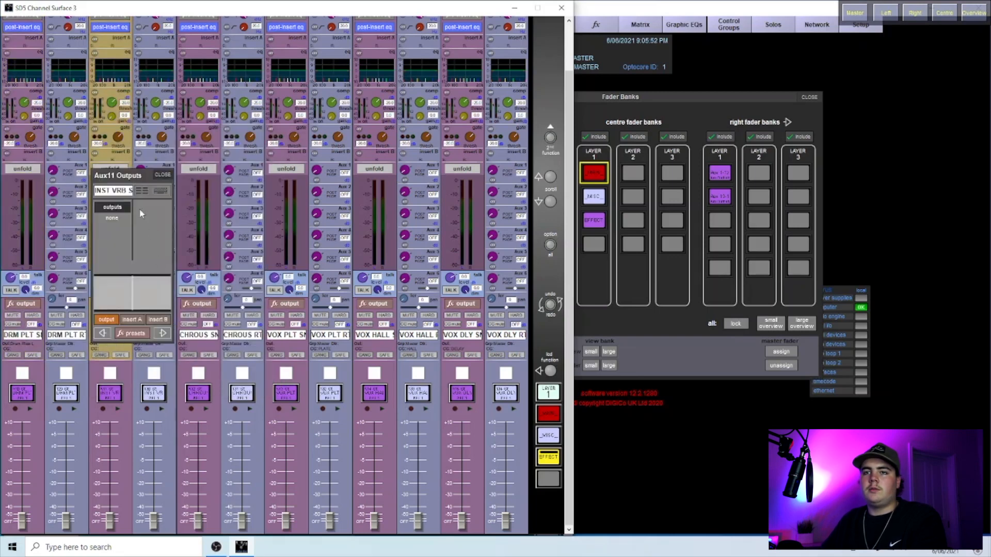
pyautogui.click(126, 207)
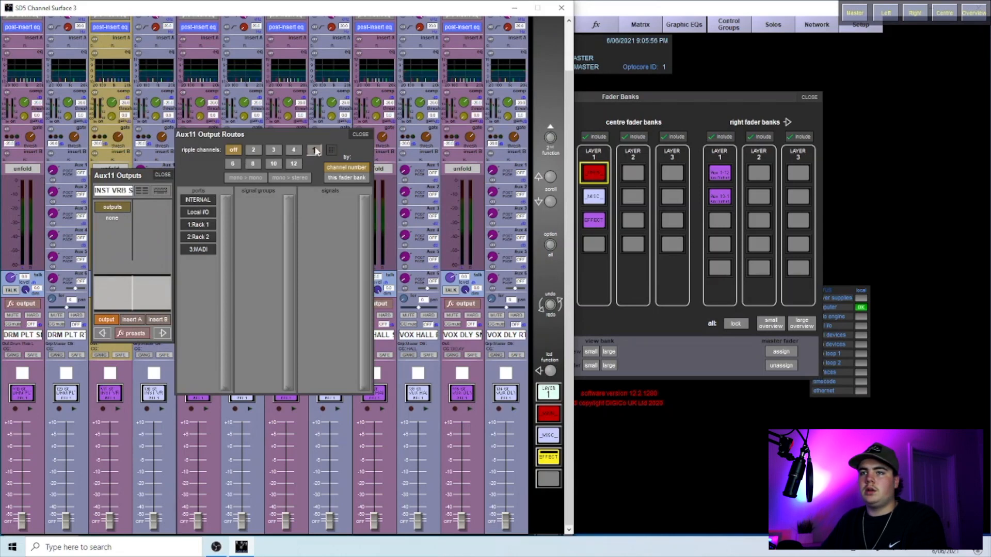
pyautogui.click(332, 151)
pyautogui.click(300, 205)
pyautogui.click(359, 244)
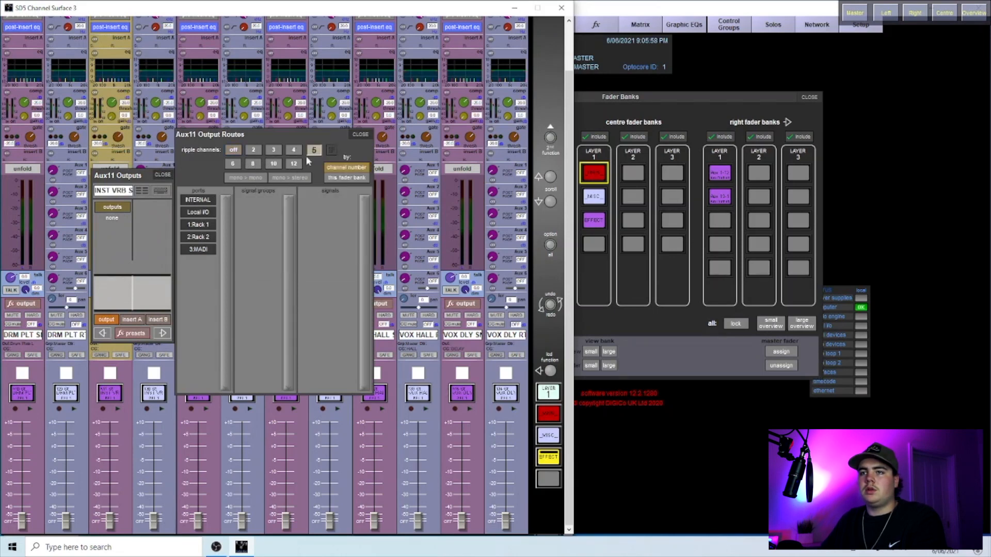
pyautogui.click(198, 200)
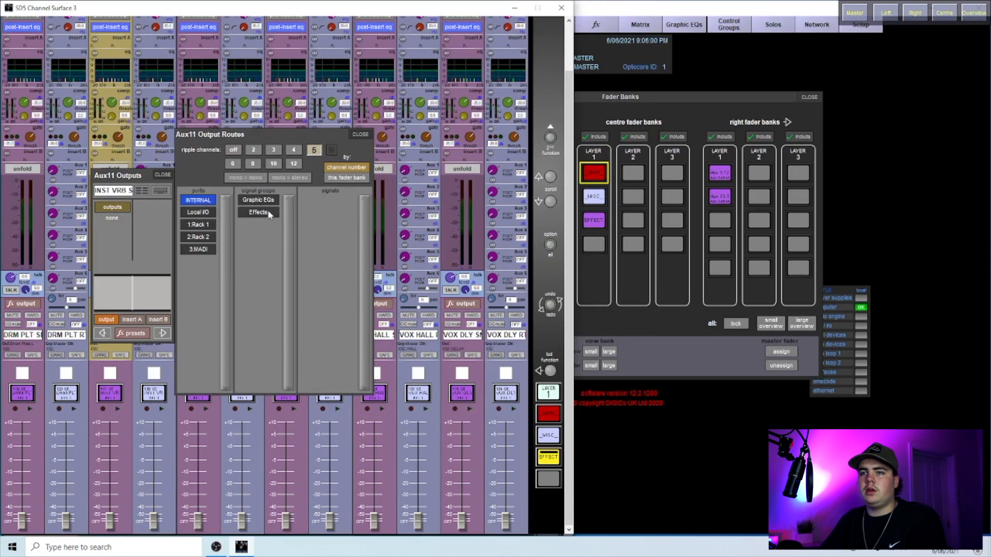
pyautogui.click(269, 214)
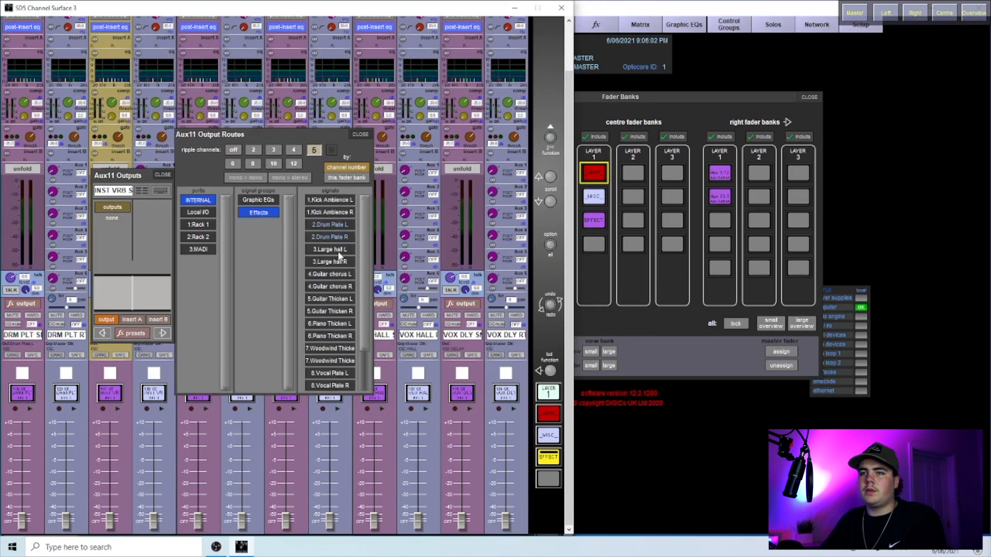
pyautogui.click(234, 152)
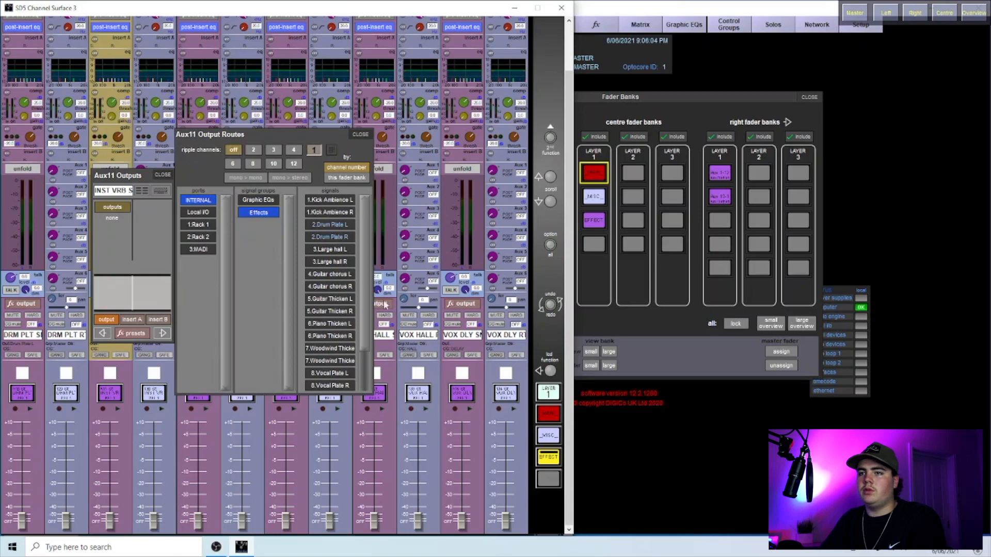
pyautogui.click(338, 253)
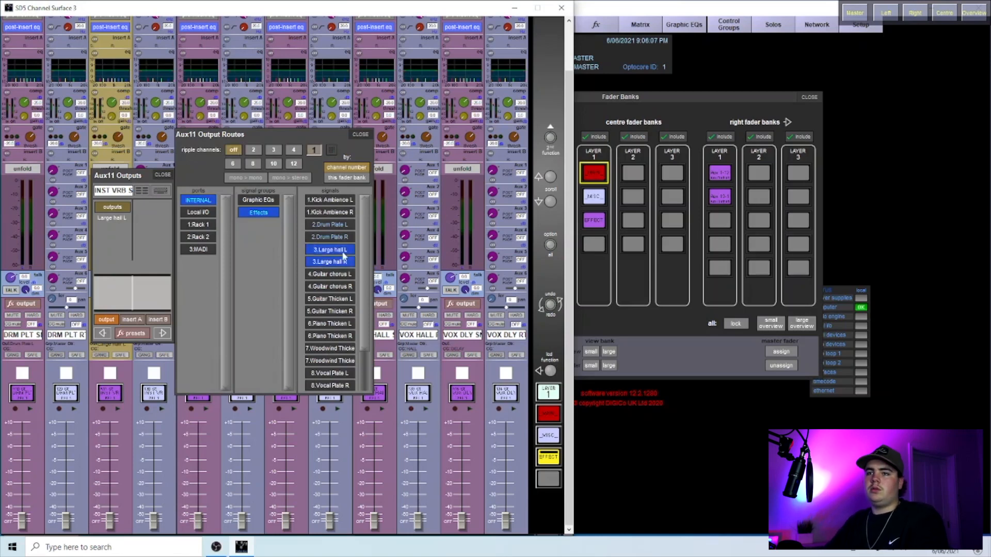
pyautogui.click(360, 134)
pyautogui.click(162, 175)
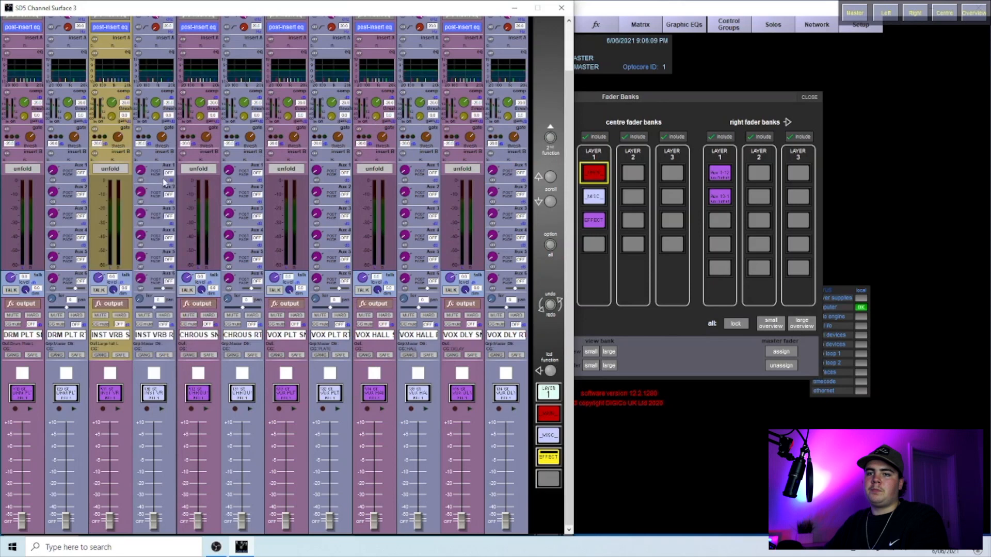
# - Route the output of the chorus send, Aux12, to the internal effect 4, Guitar chorus
pyautogui.click(190, 341)
pyautogui.click(195, 340)
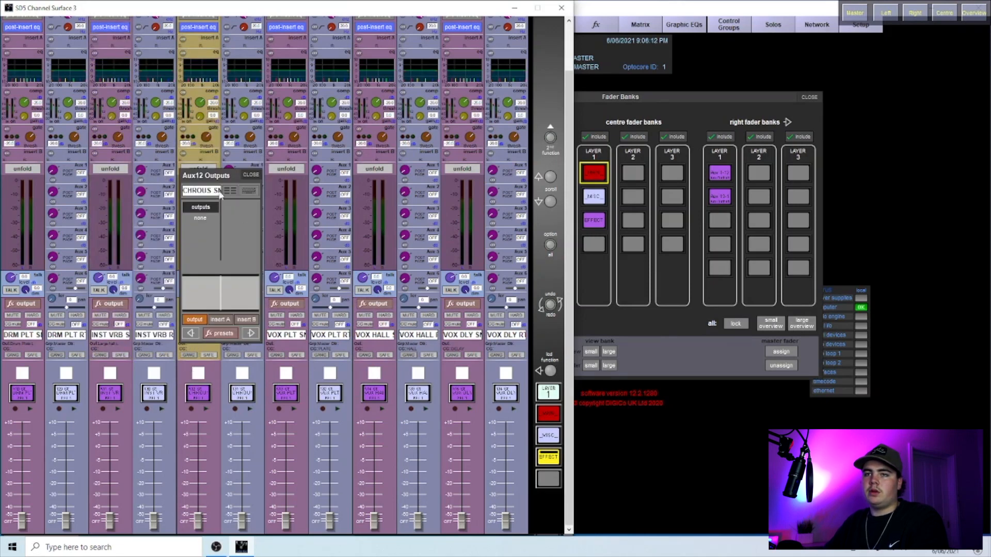
pyautogui.click(202, 208)
pyautogui.click(286, 200)
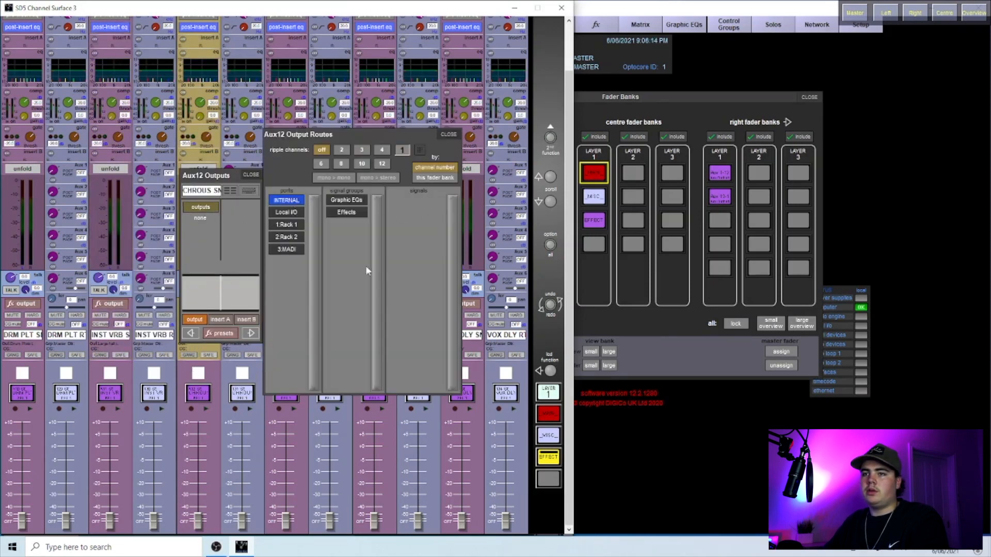
pyautogui.click(350, 212)
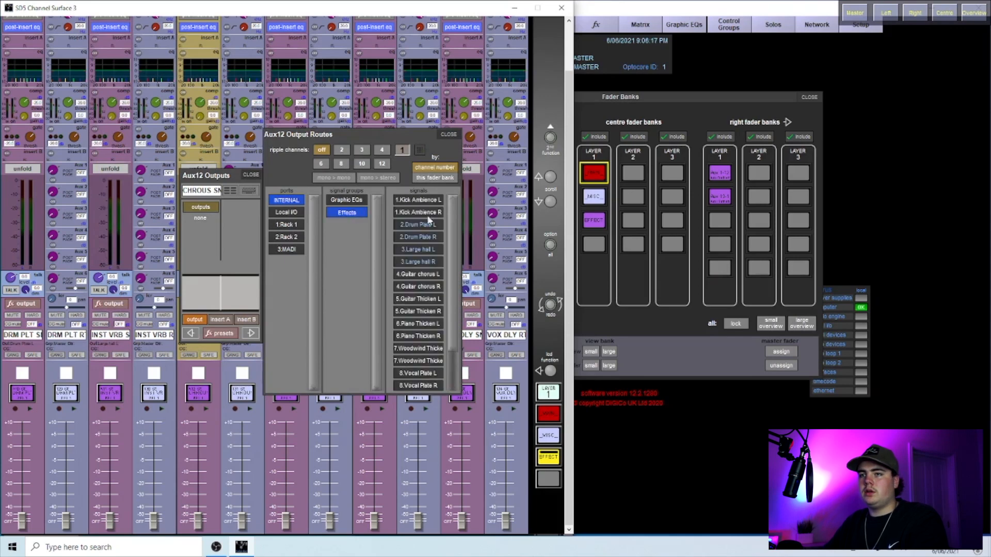
pyautogui.click(419, 275)
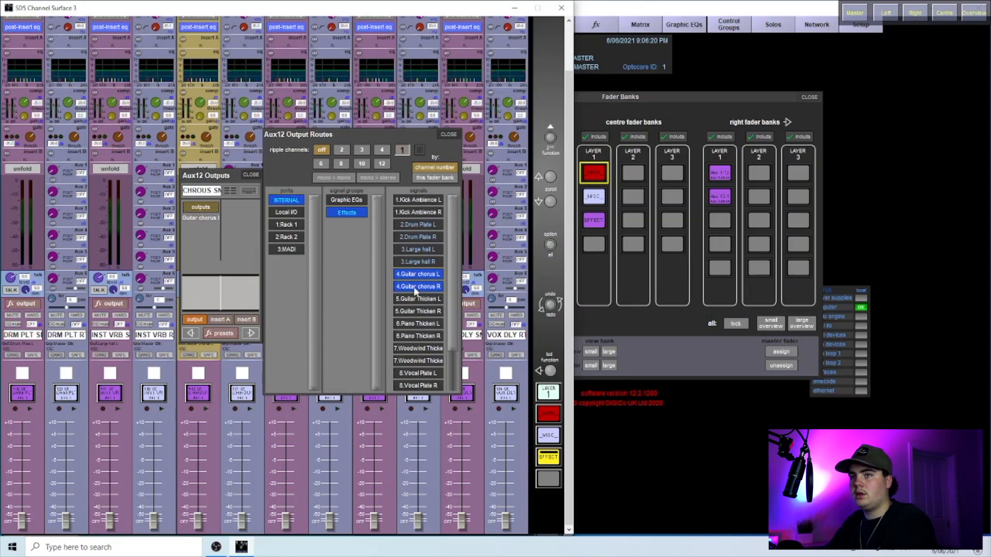
pyautogui.press('Right')
pyautogui.press('Right')
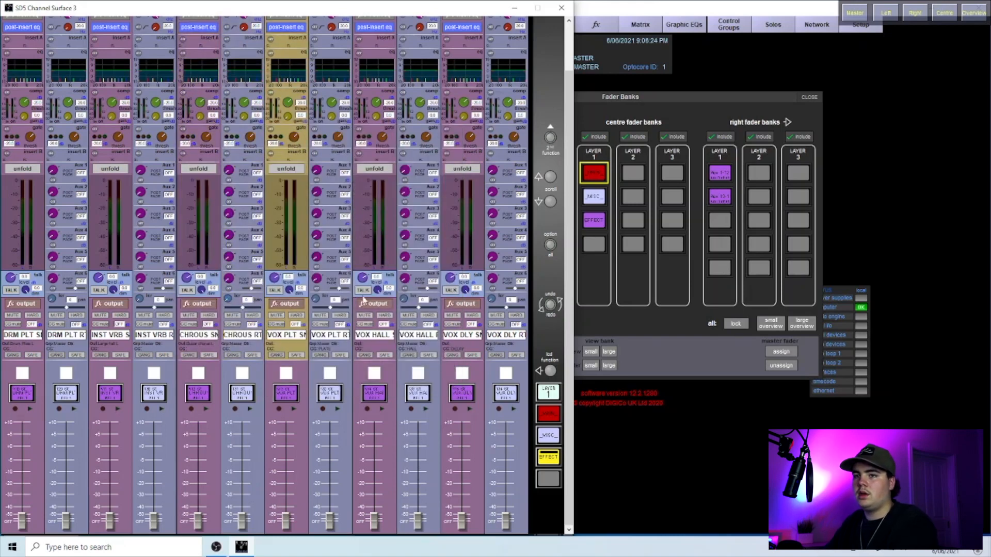
# - Route the output of the vocal plate send, Aux13, to the internal effect 8, Vocal Plate
pyautogui.click(282, 344)
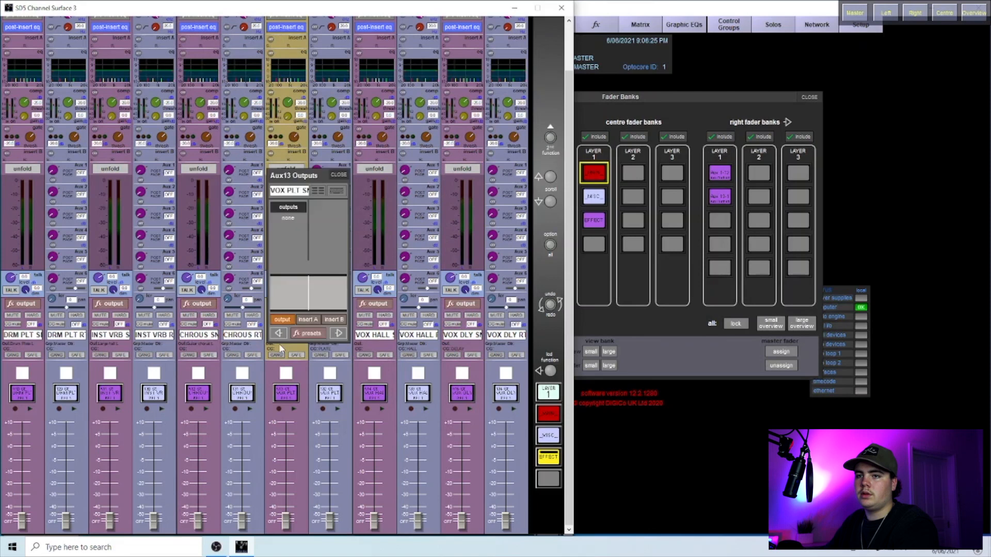
pyautogui.click(288, 208)
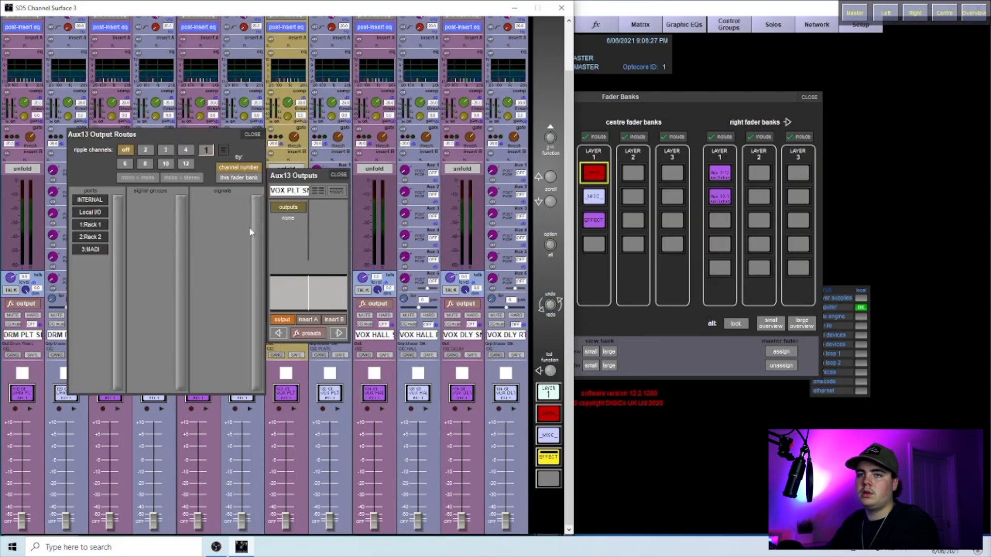
pyautogui.click(89, 201)
pyautogui.click(149, 212)
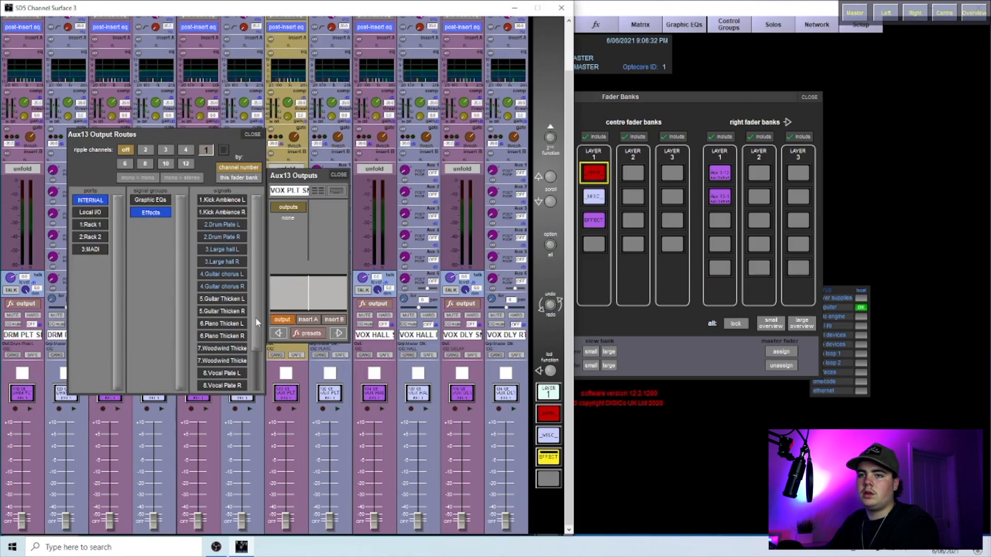
pyautogui.scroll(-2, 256, 317)
pyautogui.click(227, 324)
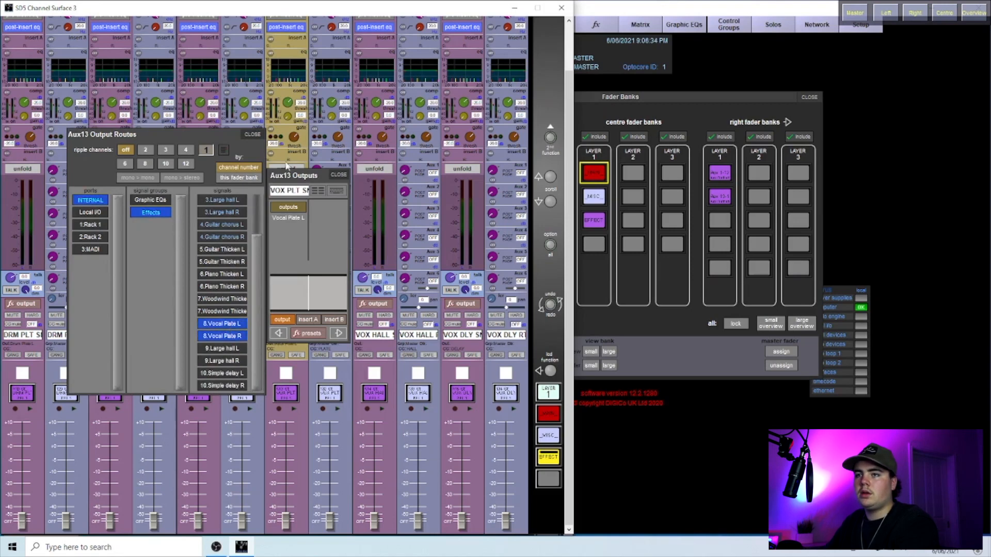
pyautogui.click(338, 335)
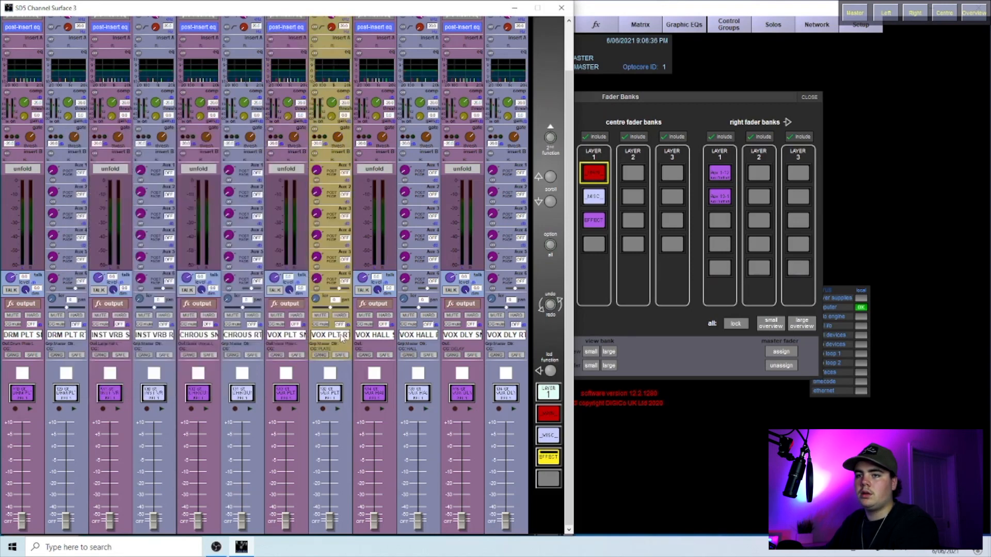
# - Route the output of the vocal hall send, Aux14, to the internal effect 9, Large hall, and close its output windows
pyautogui.click(369, 340)
pyautogui.click(375, 347)
pyautogui.click(376, 207)
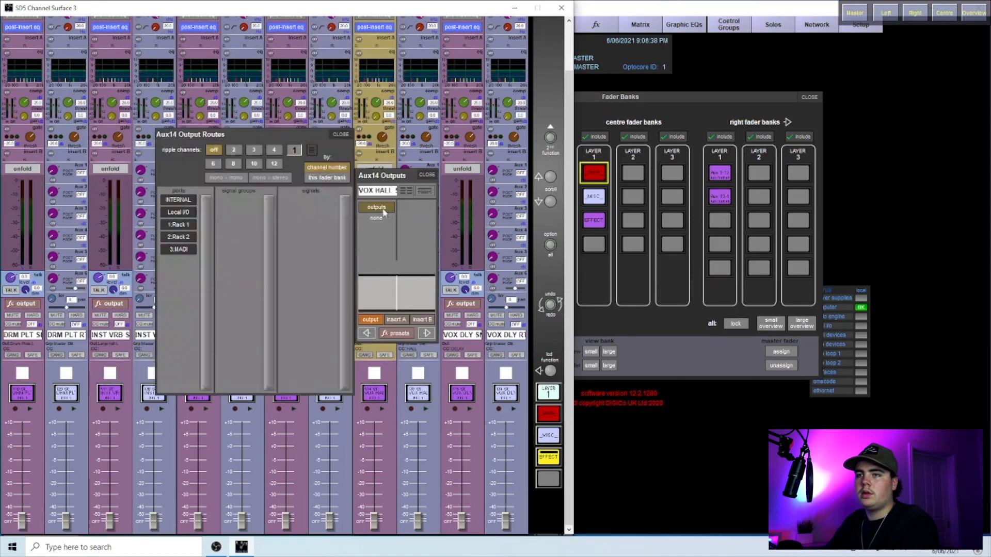
pyautogui.click(189, 201)
pyautogui.click(239, 212)
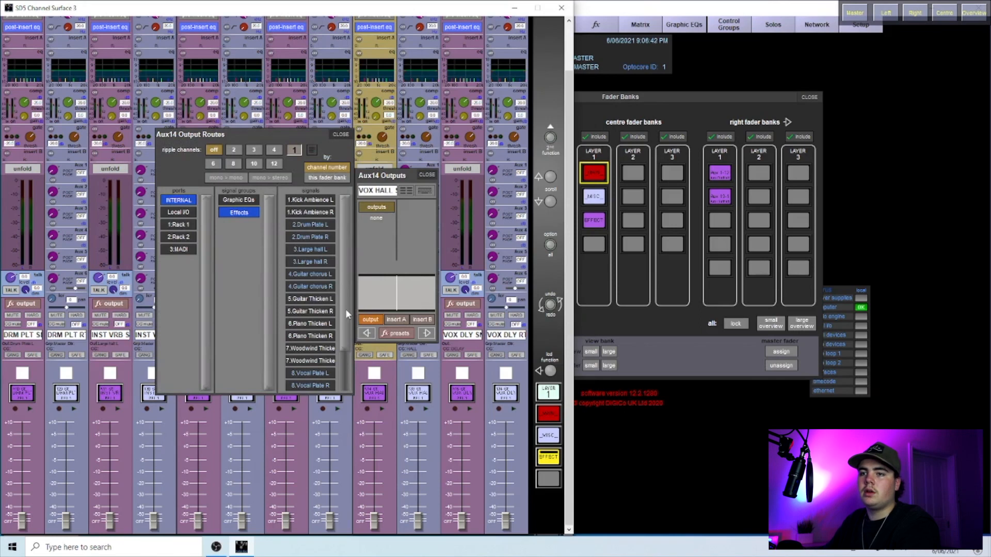
pyautogui.scroll(-2, 346, 309)
pyautogui.click(311, 348)
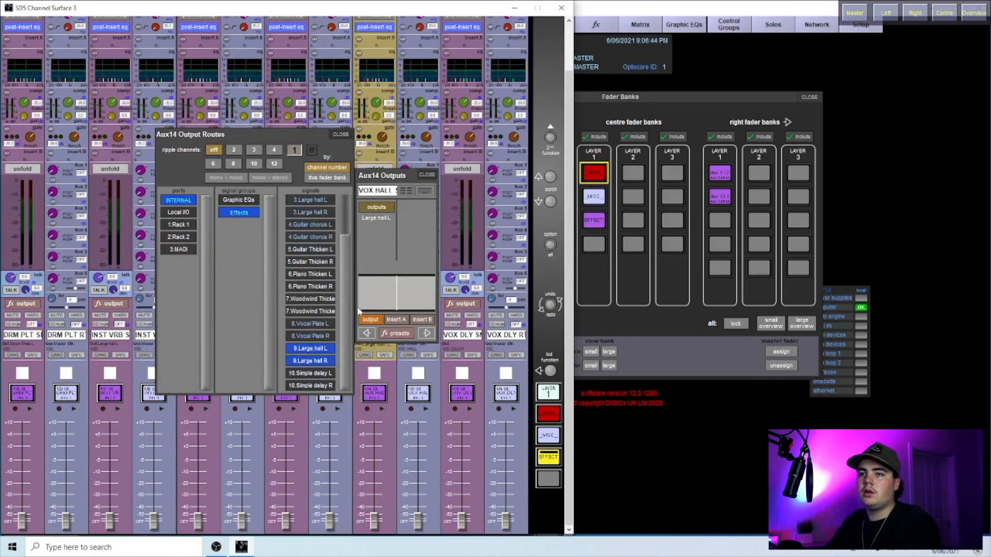
pyautogui.click(338, 133)
pyautogui.click(425, 175)
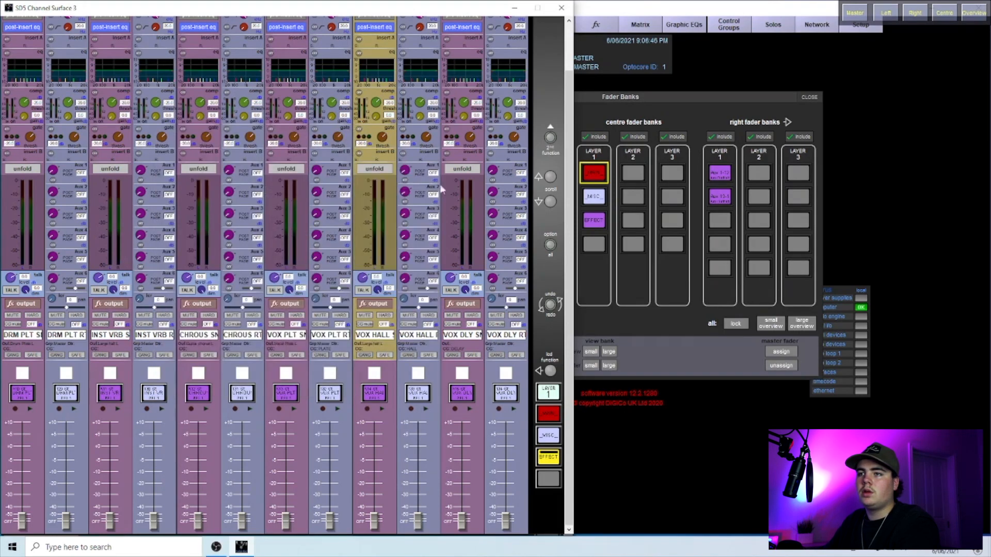
# - Route the output of the vocal delay send, Aux15, to the internal effect 10, Simple delay
pyautogui.click(463, 347)
pyautogui.click(464, 209)
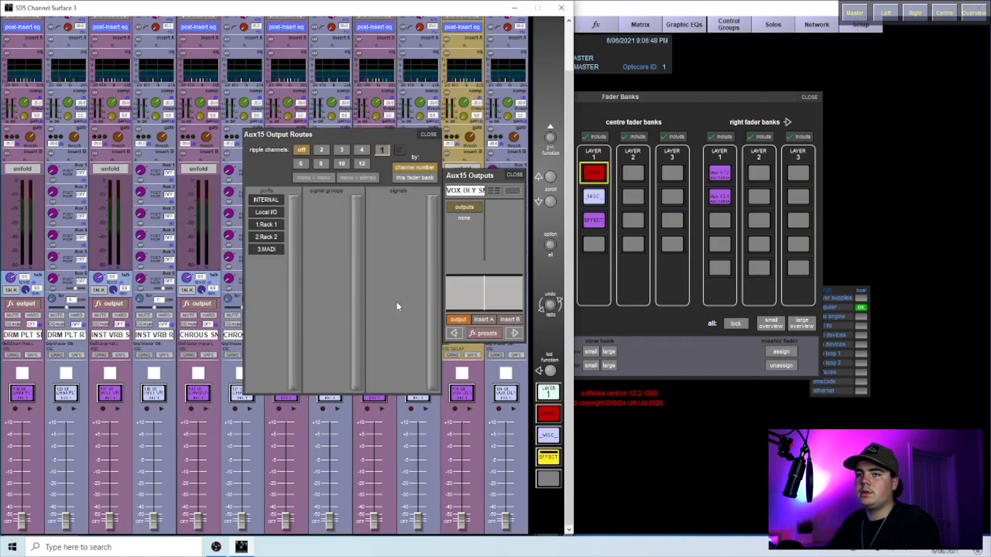
pyautogui.click(268, 201)
pyautogui.click(329, 213)
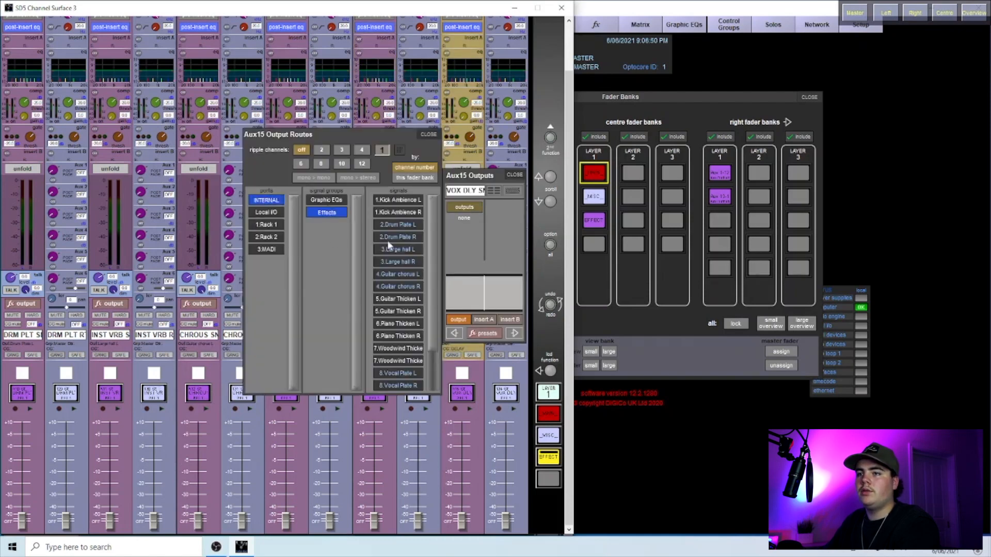
pyautogui.scroll(-2, 427, 268)
pyautogui.click(381, 386)
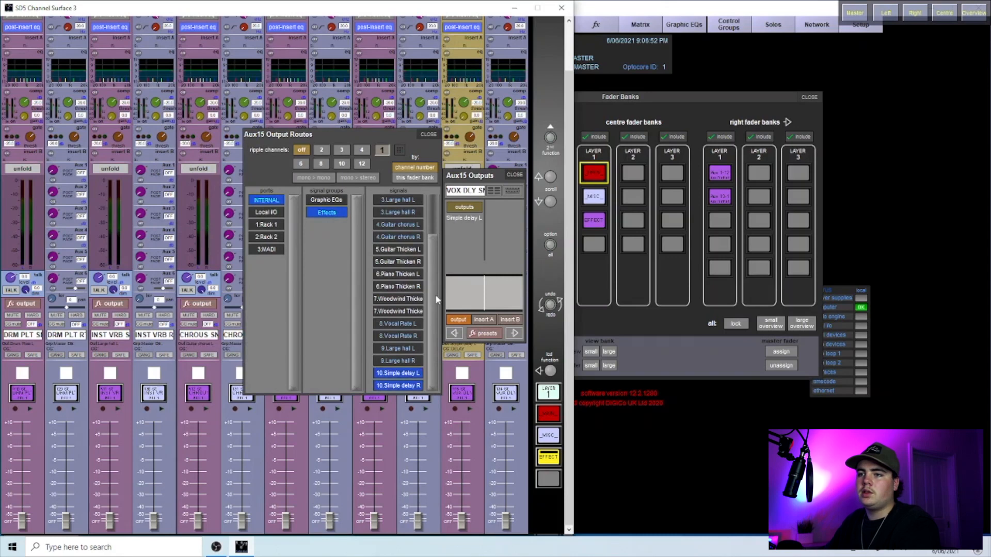
pyautogui.scroll(2, 435, 297)
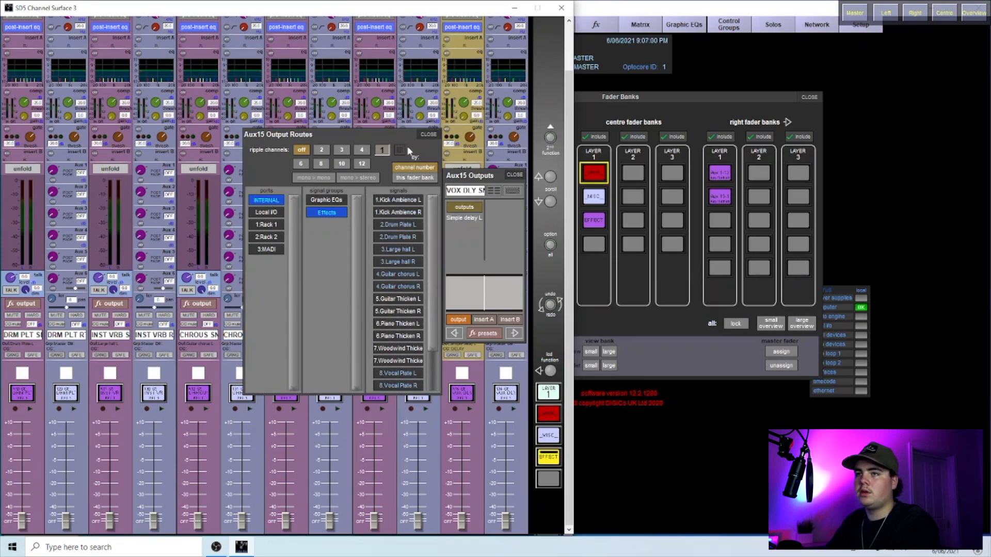
pyautogui.click(428, 134)
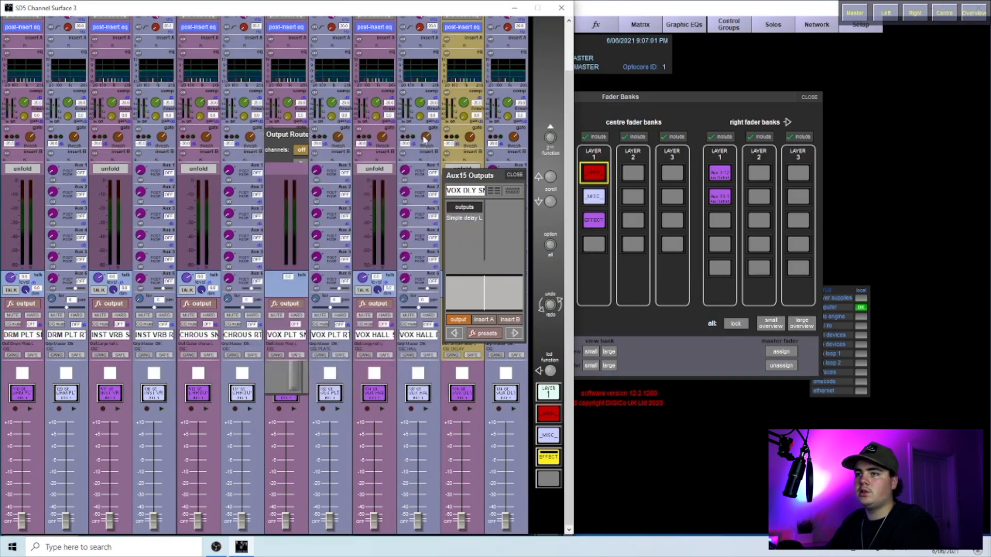
pyautogui.click(516, 177)
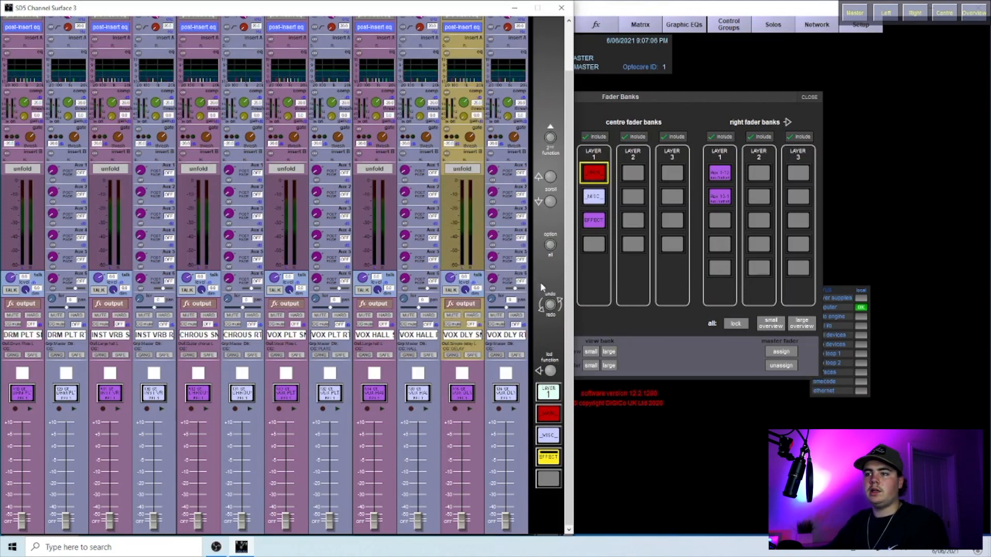
# - In the MISC fader bank, pan the left and right channels of CROWD, PC and MP-3 fully to their respective sides
pyautogui.click(549, 436)
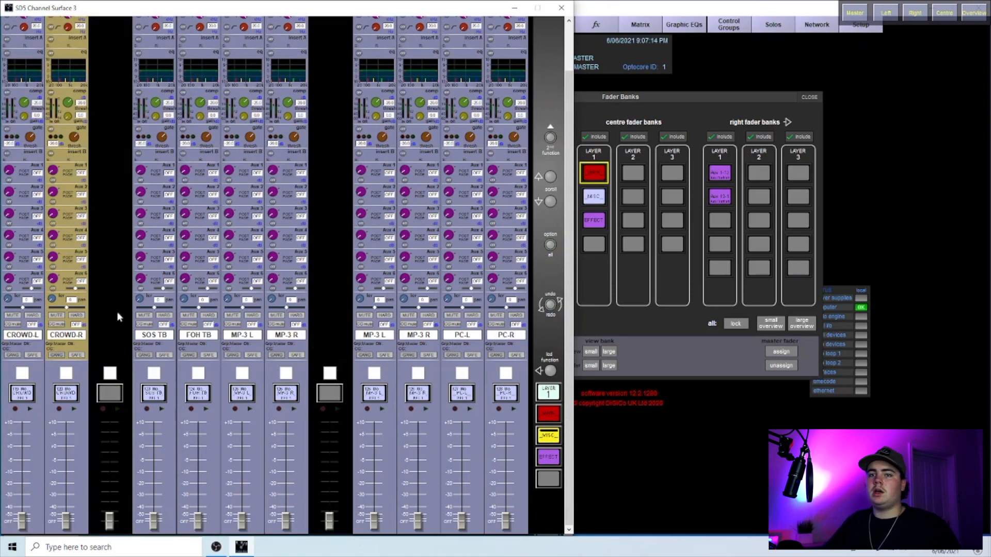
pyautogui.moveTo(69, 309); pyautogui.dragTo(117, 311)
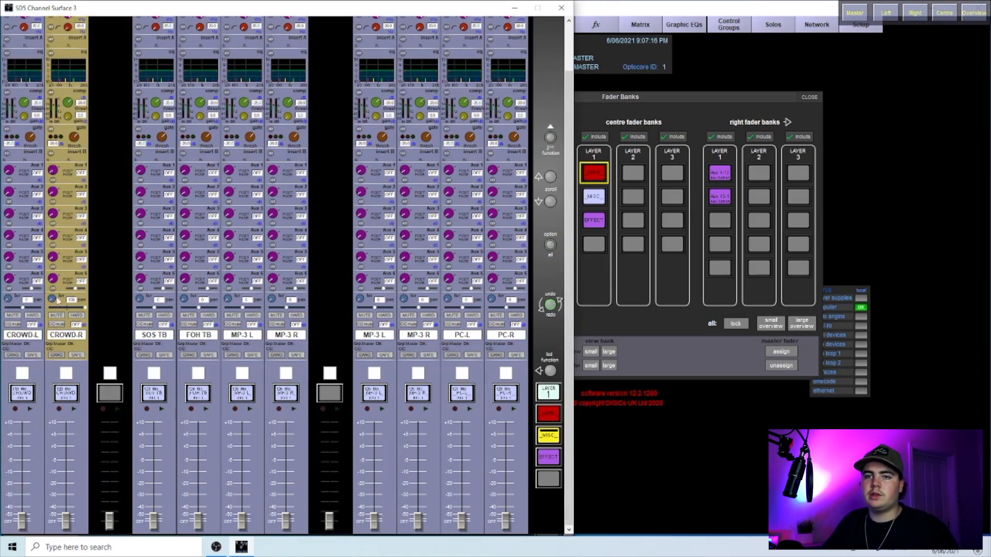
pyautogui.moveTo(39, 308); pyautogui.dragTo(4, 317)
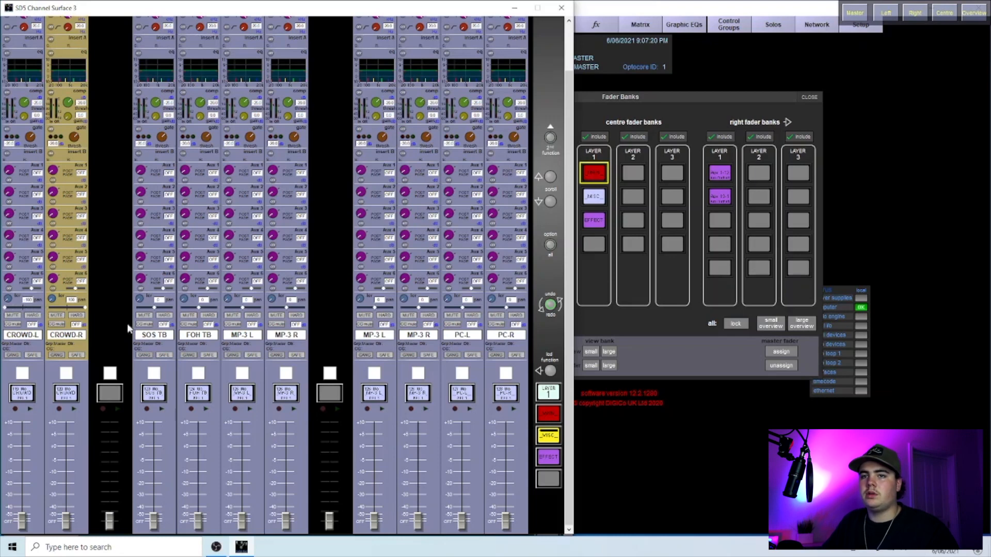
pyautogui.moveTo(500, 310); pyautogui.dragTo(605, 323)
pyautogui.moveTo(463, 308); pyautogui.dragTo(345, 310)
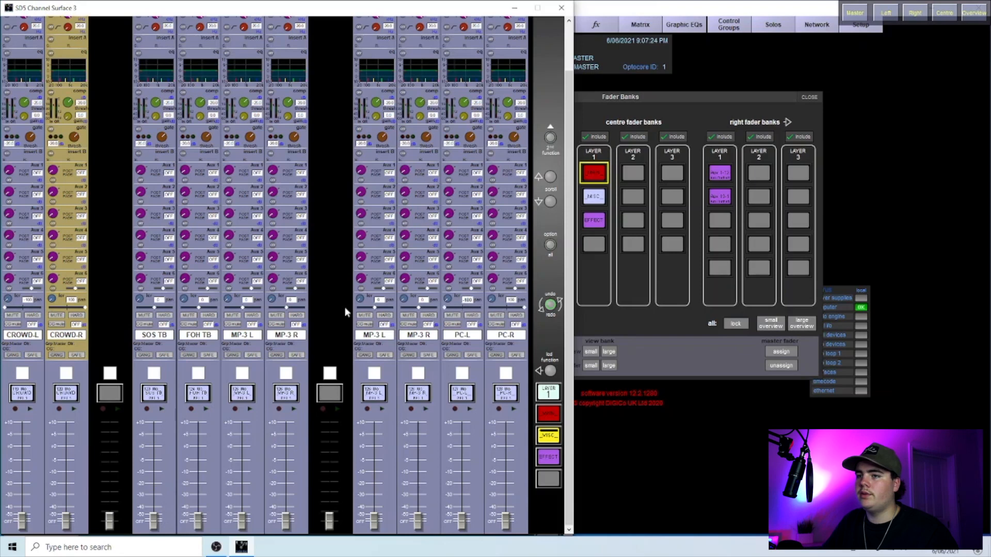
pyautogui.moveTo(418, 308); pyautogui.dragTo(527, 324)
pyautogui.moveTo(380, 310); pyautogui.dragTo(259, 310)
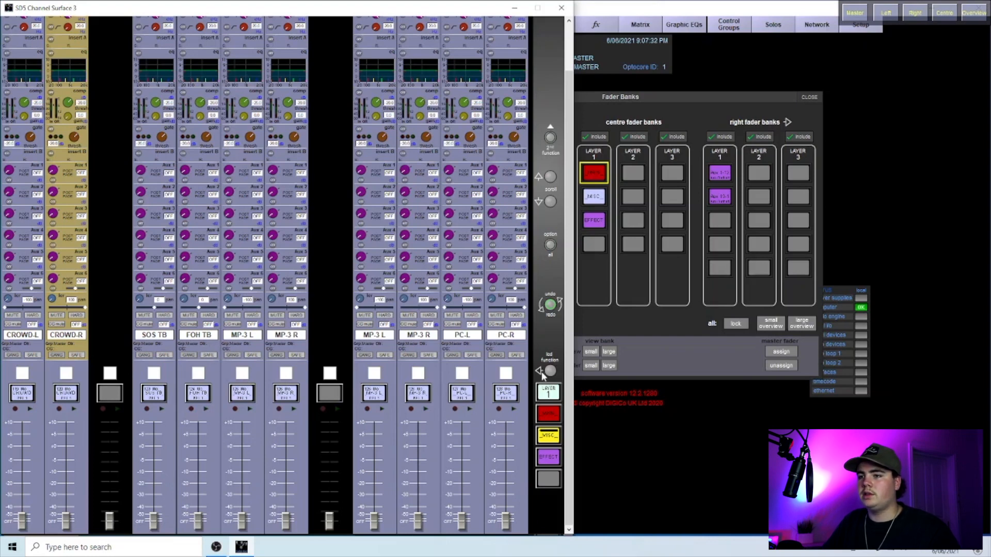
# - Assign the talkback channels MD-1 TB, MD-2 TB, SOS TB and FOH TB to faders 4 to 7 of the MISC bank
pyautogui.click(550, 371)
pyautogui.click(186, 393)
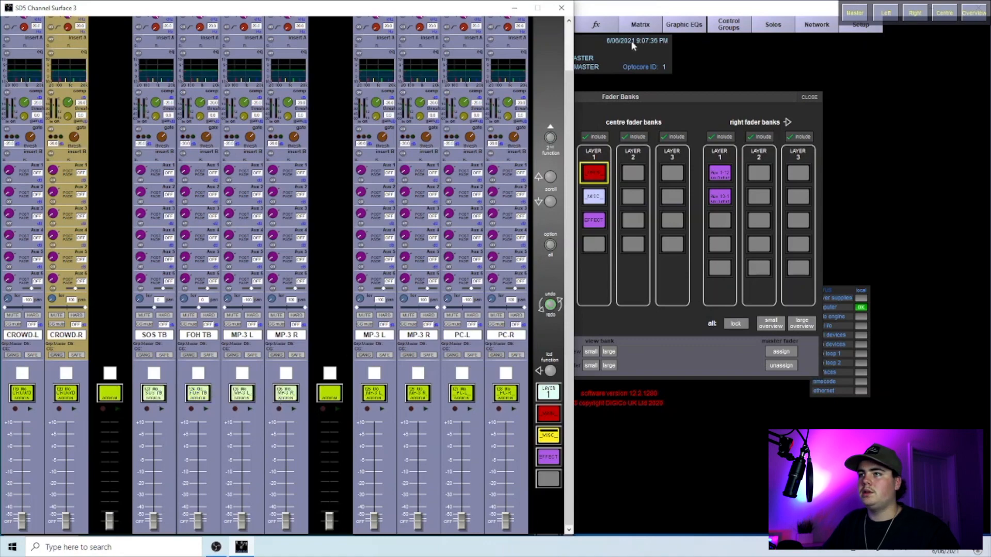
pyautogui.click(718, 60)
pyautogui.click(471, 27)
pyautogui.click(466, 61)
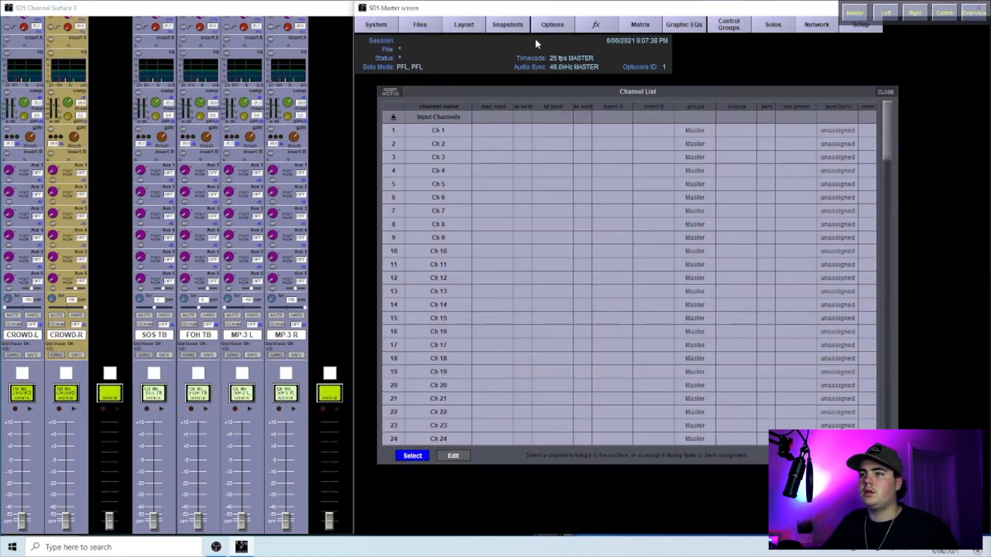
pyautogui.scroll(-20, 862, 140)
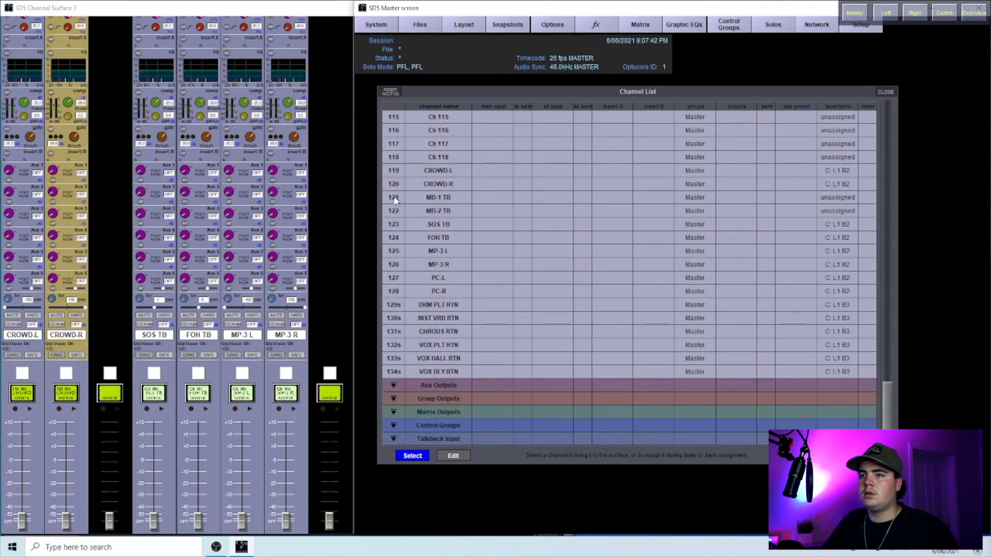
pyautogui.click(395, 196)
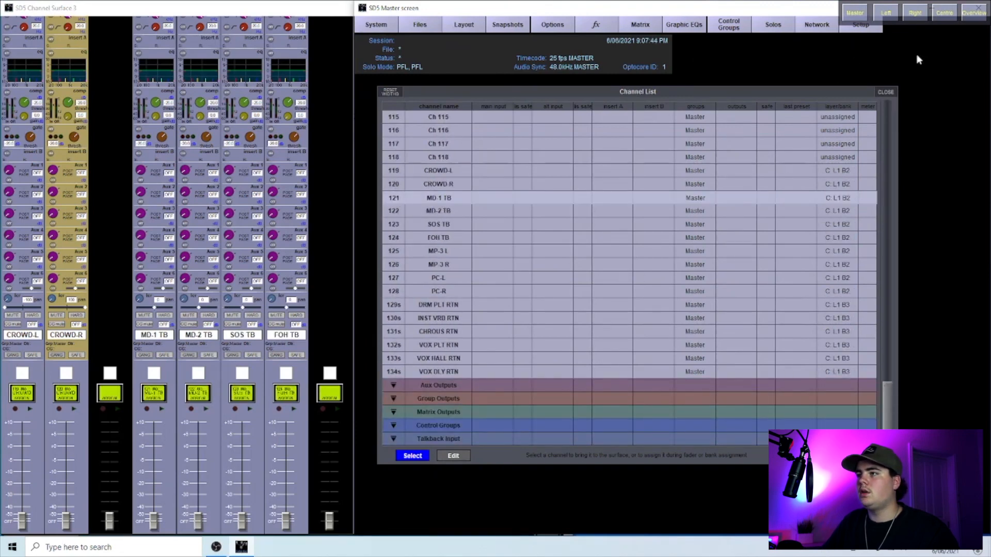
pyautogui.click(886, 92)
pyautogui.click(321, 13)
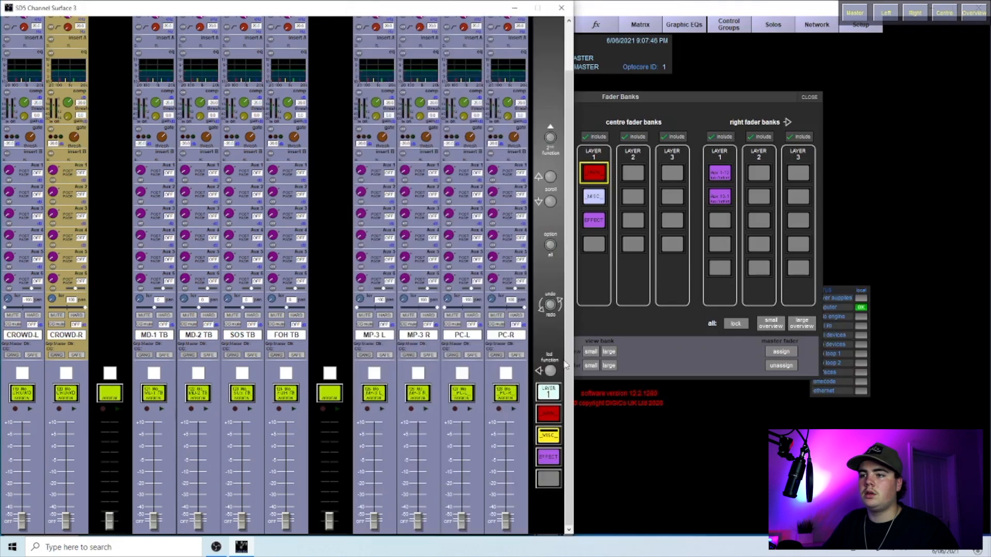
pyautogui.click(550, 370)
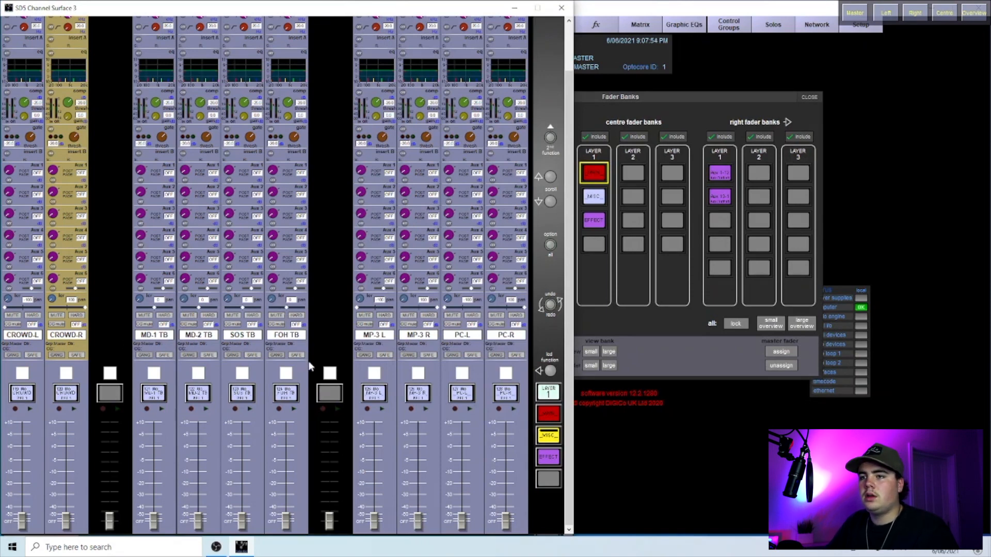
pyautogui.click(595, 125)
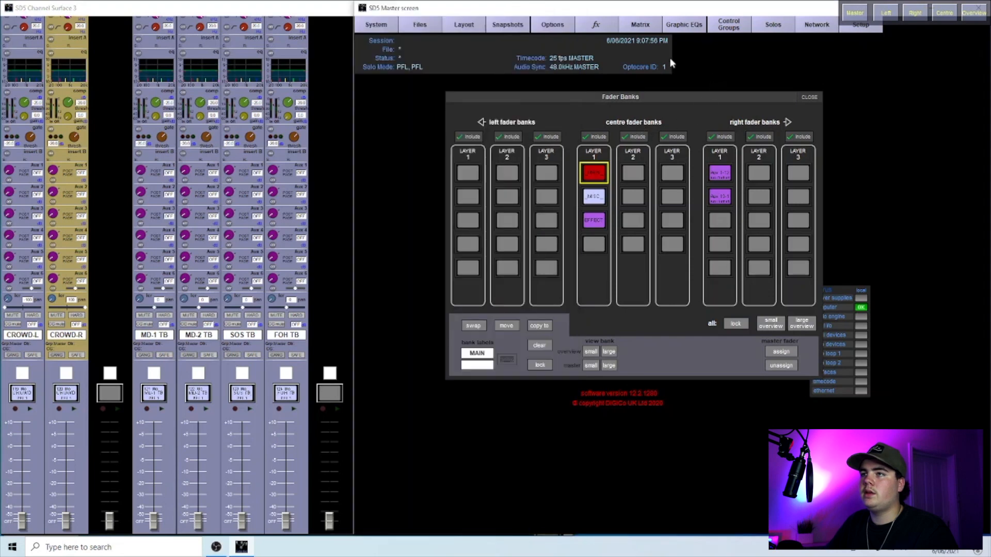
pyautogui.click(467, 28)
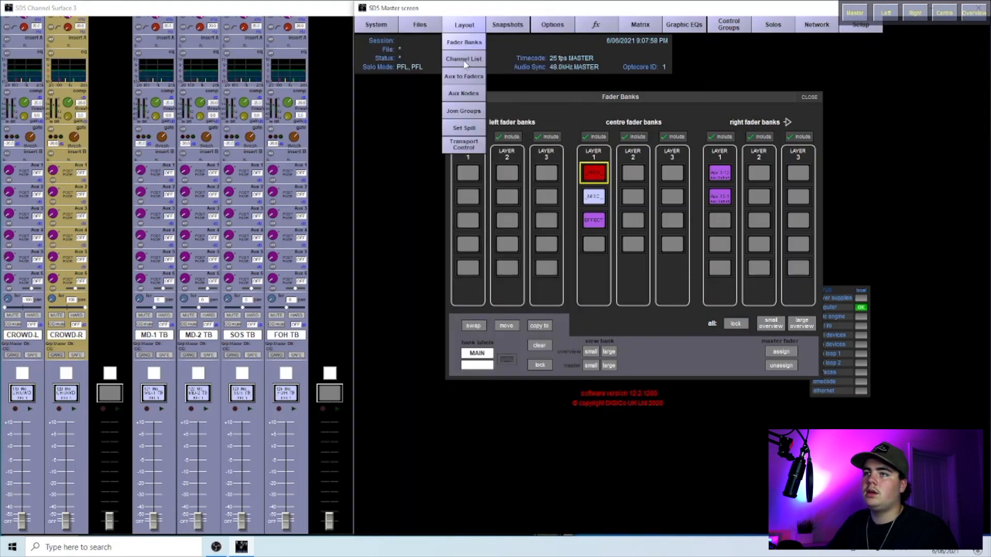
pyautogui.click(464, 60)
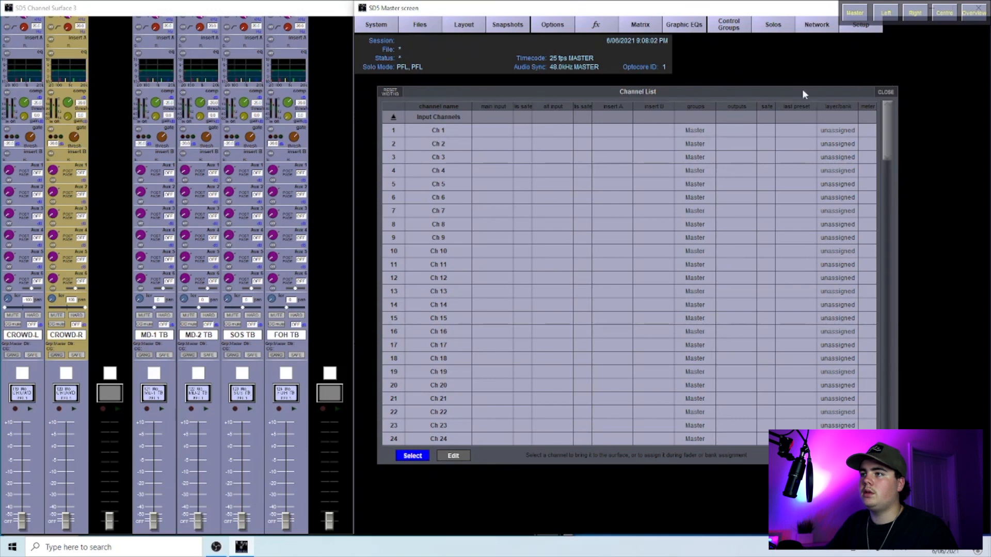
pyautogui.click(885, 92)
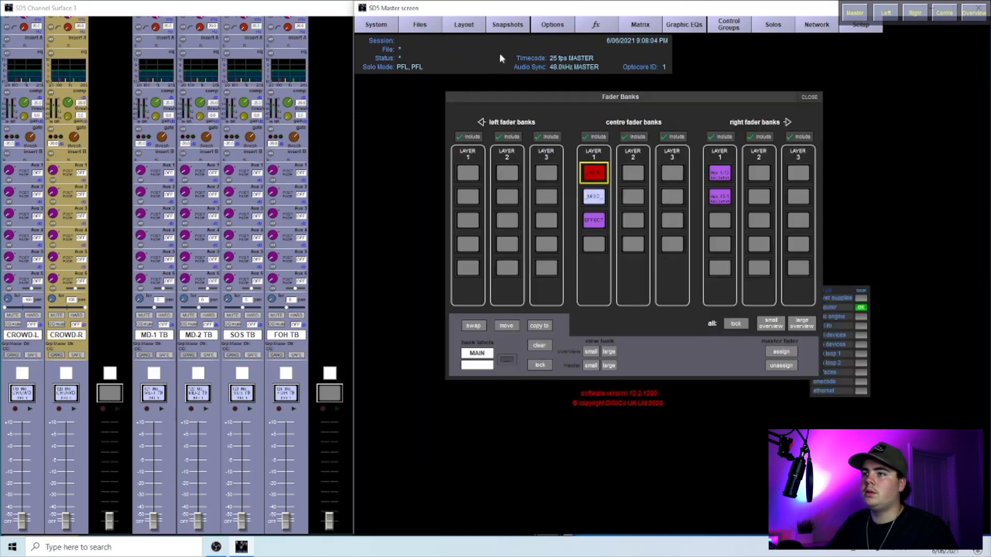
# - Assign the Master group output to the twelfth fader of the empty fourth bank in centre layer 1
pyautogui.click(594, 246)
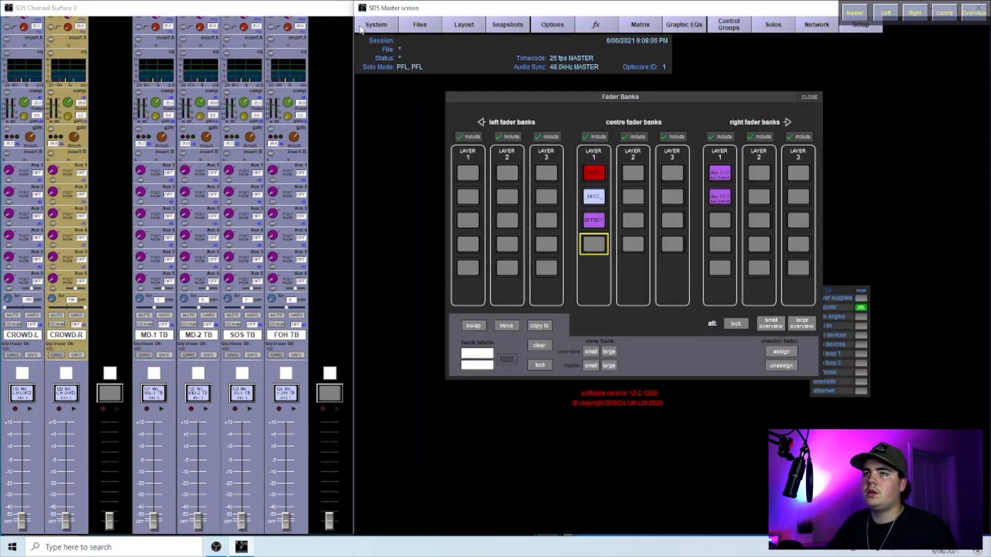
pyautogui.click(322, 12)
pyautogui.click(550, 479)
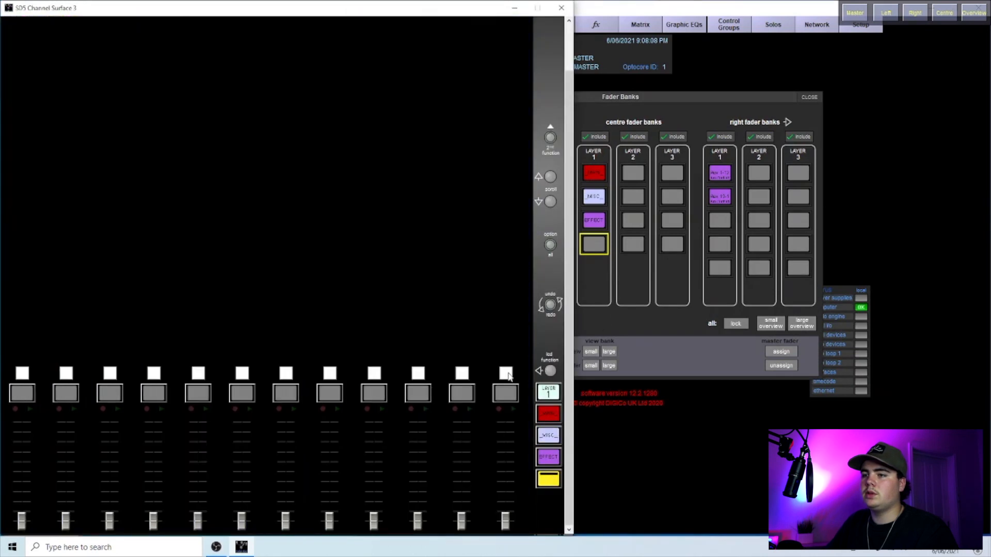
pyautogui.click(551, 371)
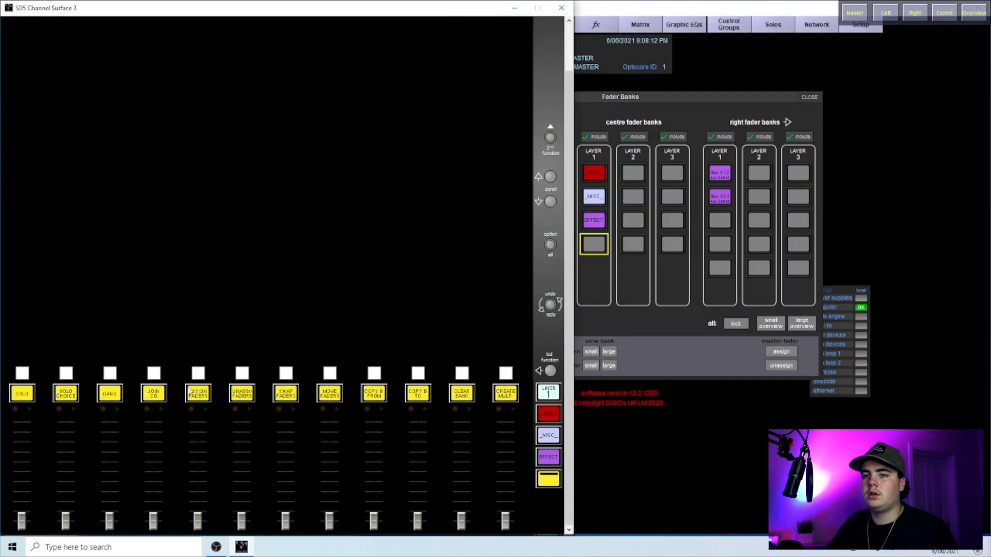
pyautogui.click(199, 401)
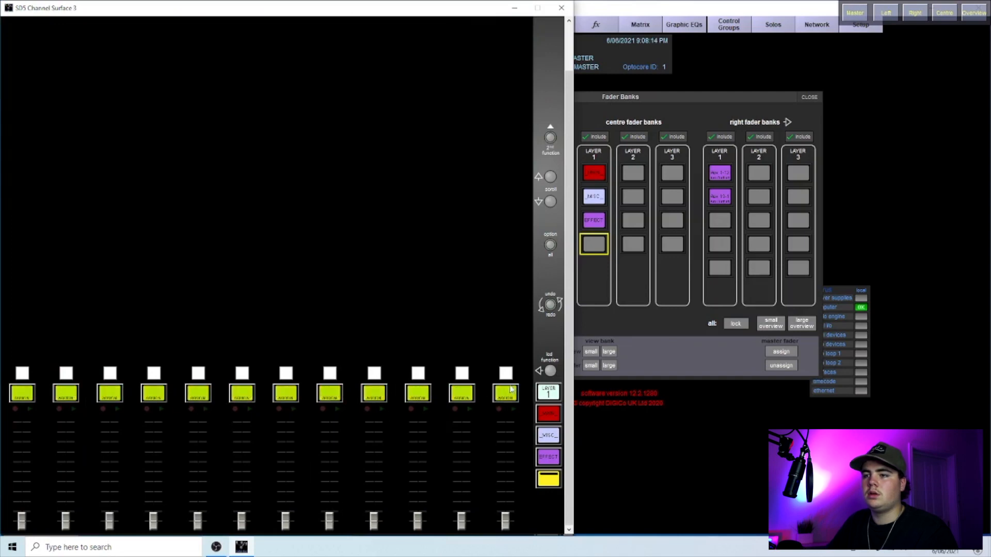
pyautogui.click(759, 59)
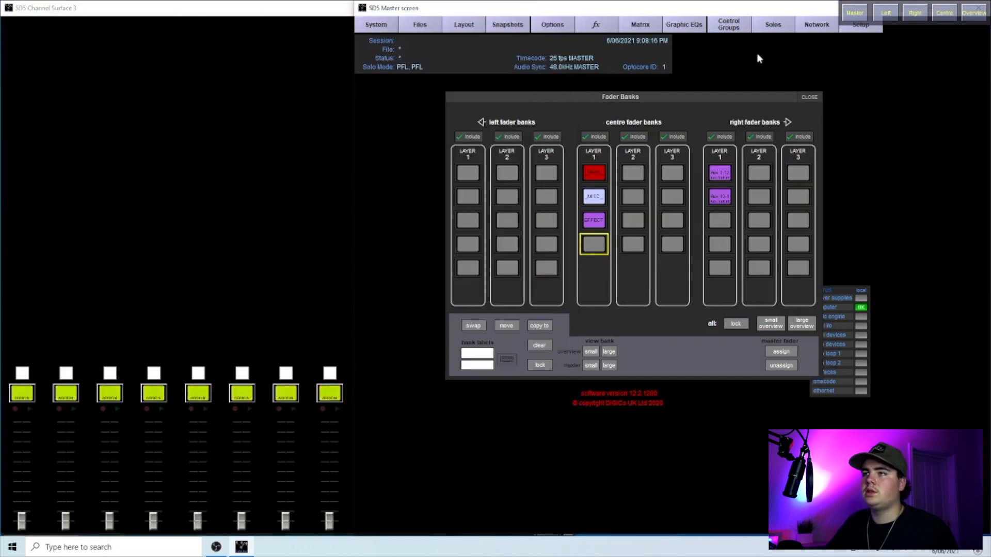
pyautogui.click(474, 25)
pyautogui.click(464, 59)
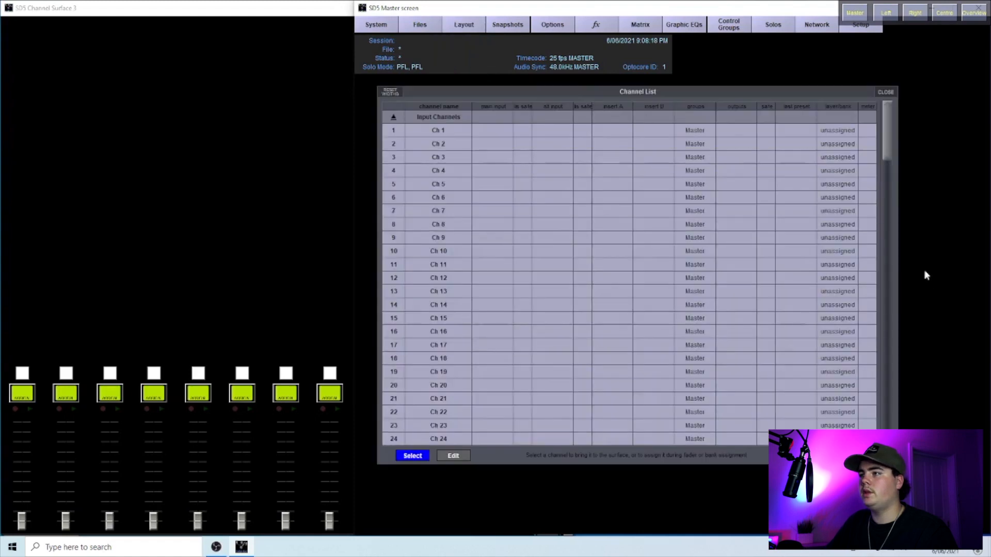
pyautogui.moveTo(884, 145); pyautogui.dragTo(885, 408)
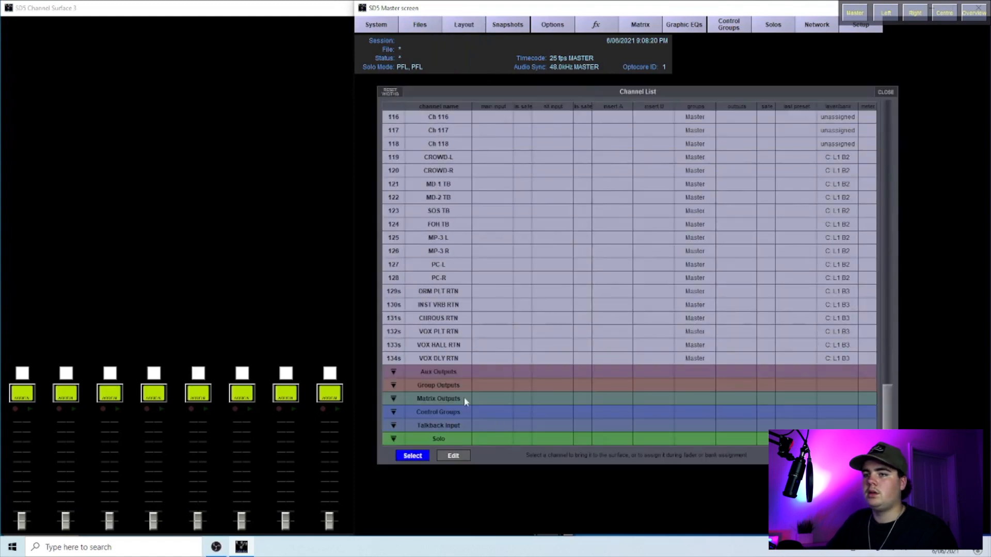
pyautogui.click(394, 385)
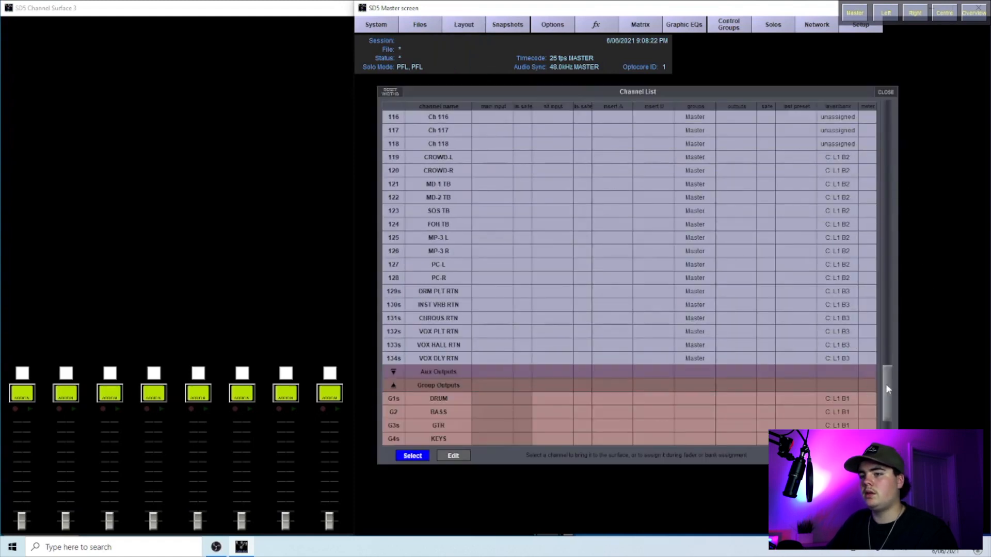
pyautogui.moveTo(887, 391); pyautogui.dragTo(888, 411)
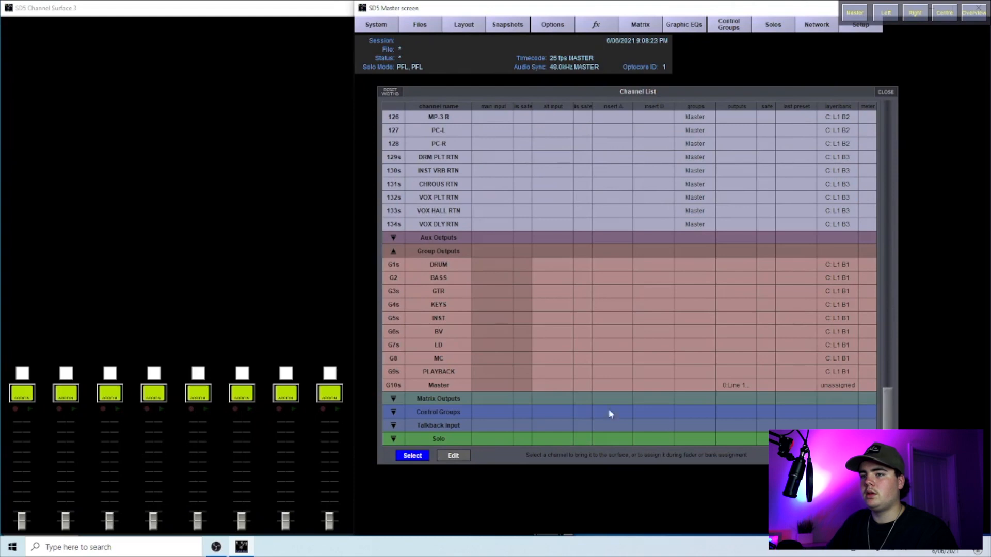
pyautogui.click(431, 385)
pyautogui.click(319, 8)
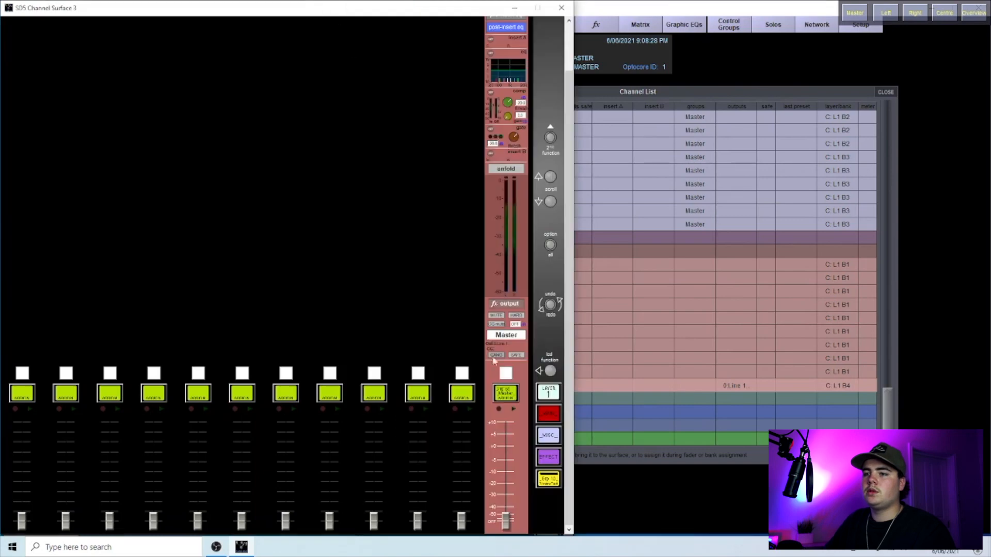
# - Open the Master group's channel setup and clear all of its assigned inputs
pyautogui.click(552, 372)
pyautogui.click(26, 396)
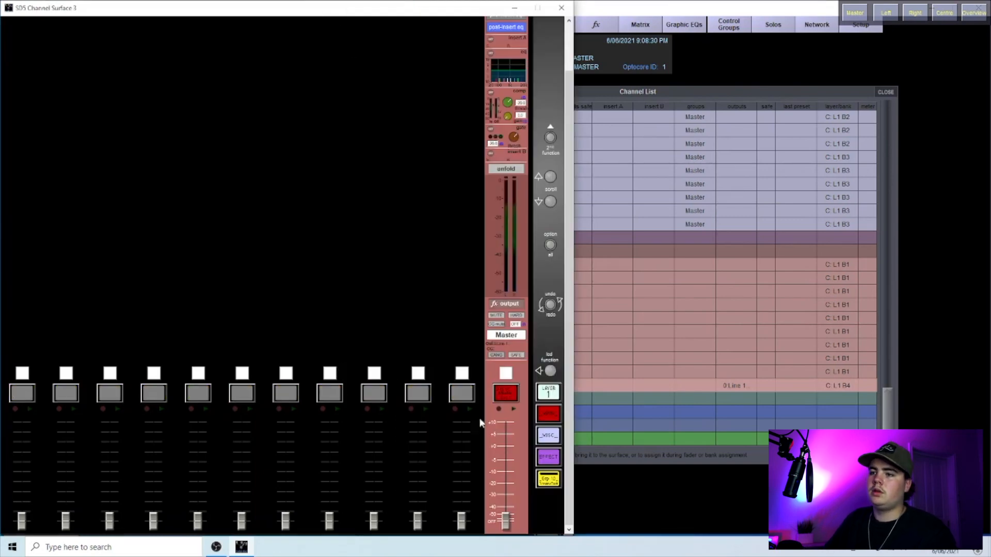
pyautogui.moveTo(570, 420); pyautogui.dragTo(592, 164)
pyautogui.click(503, 36)
pyautogui.click(499, 36)
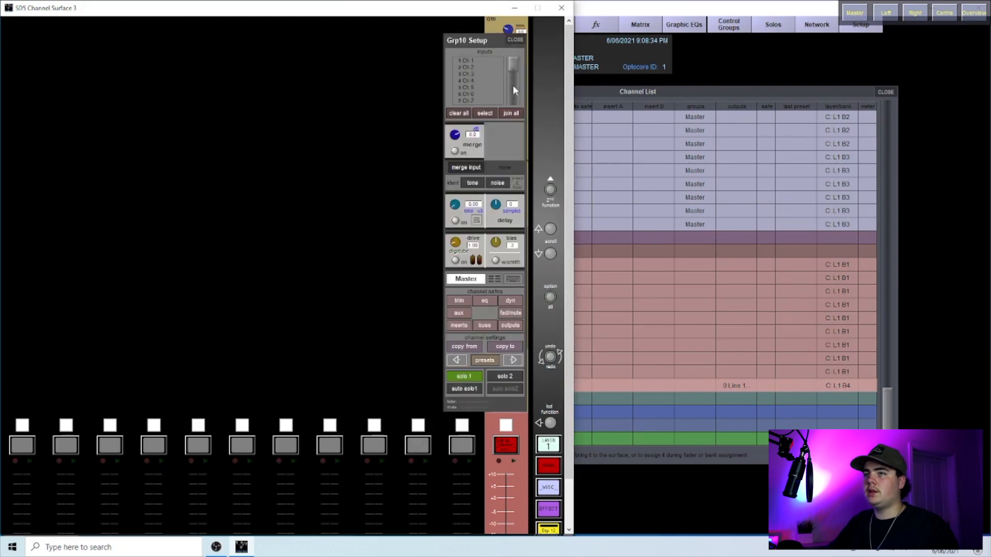
pyautogui.moveTo(522, 108); pyautogui.dragTo(519, 139)
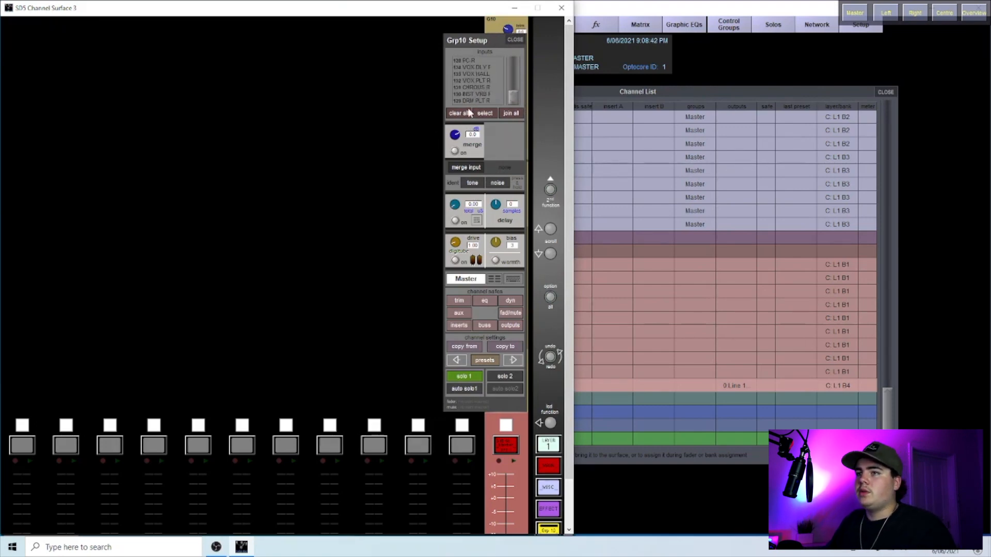
pyautogui.click(459, 113)
pyautogui.click(426, 172)
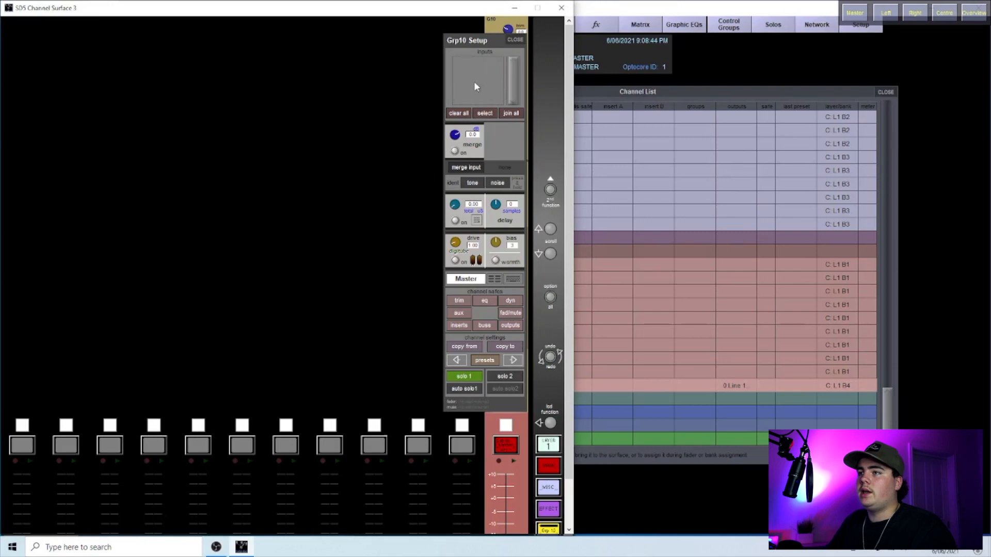
# - Put the channel list in edit mode and route CROWD-L and CROWD-R to the stereo Master group
pyautogui.click(692, 106)
pyautogui.scroll(4, 892, 398)
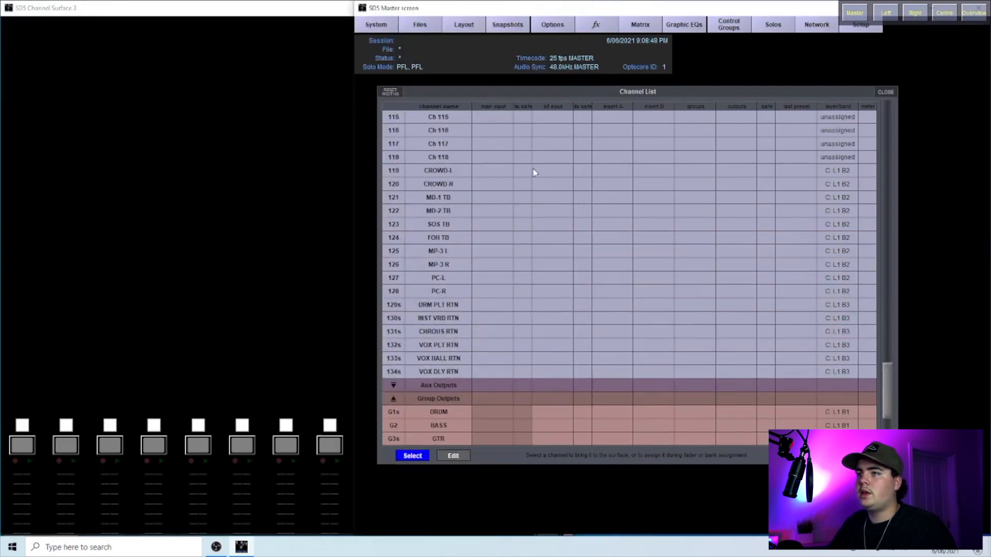
pyautogui.click(692, 172)
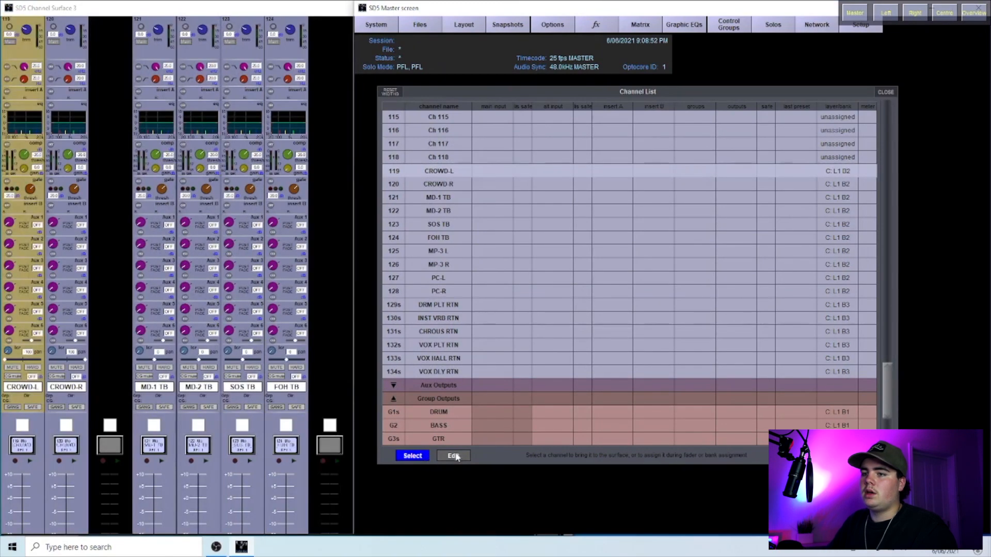
pyautogui.click(455, 457)
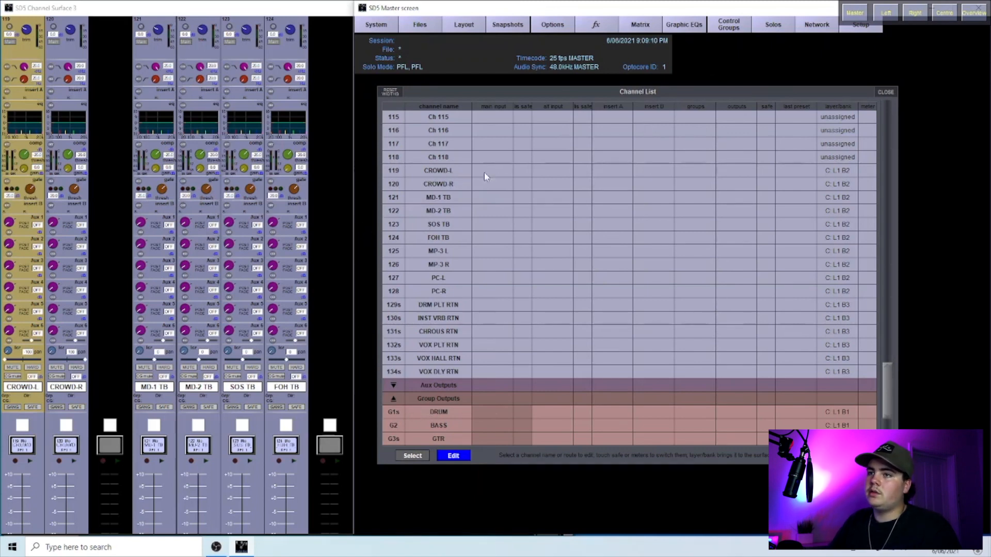
pyautogui.click(699, 170)
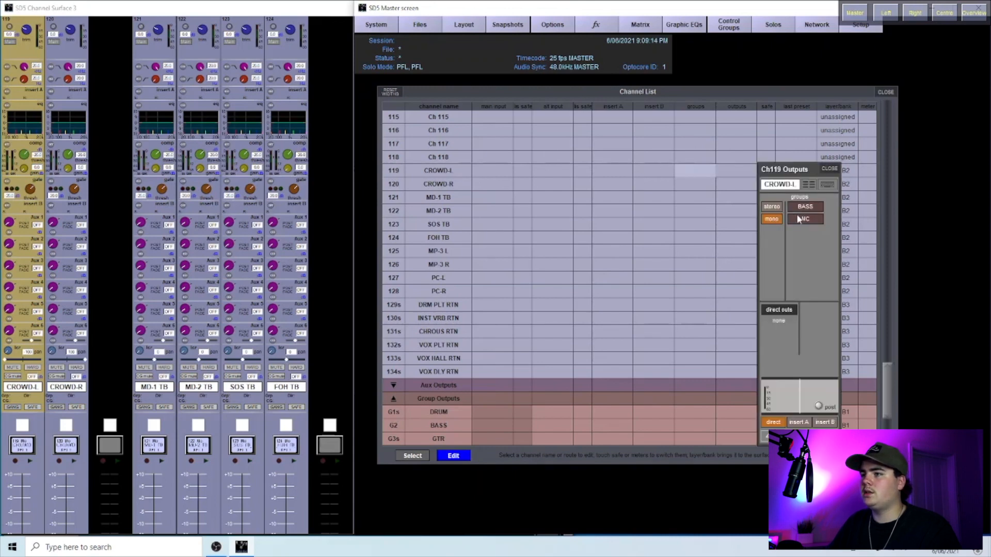
pyautogui.click(780, 207)
pyautogui.click(805, 294)
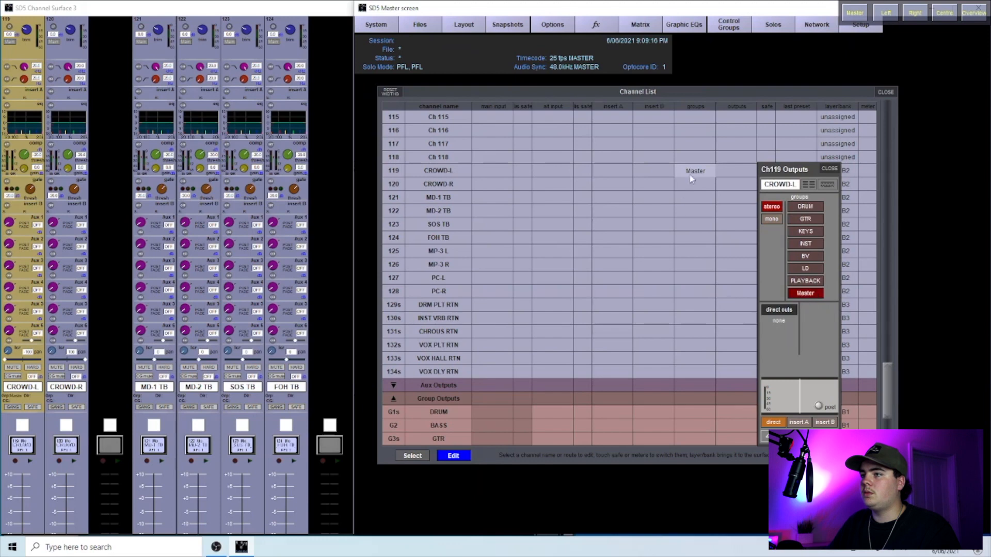
pyautogui.click(694, 184)
pyautogui.click(801, 293)
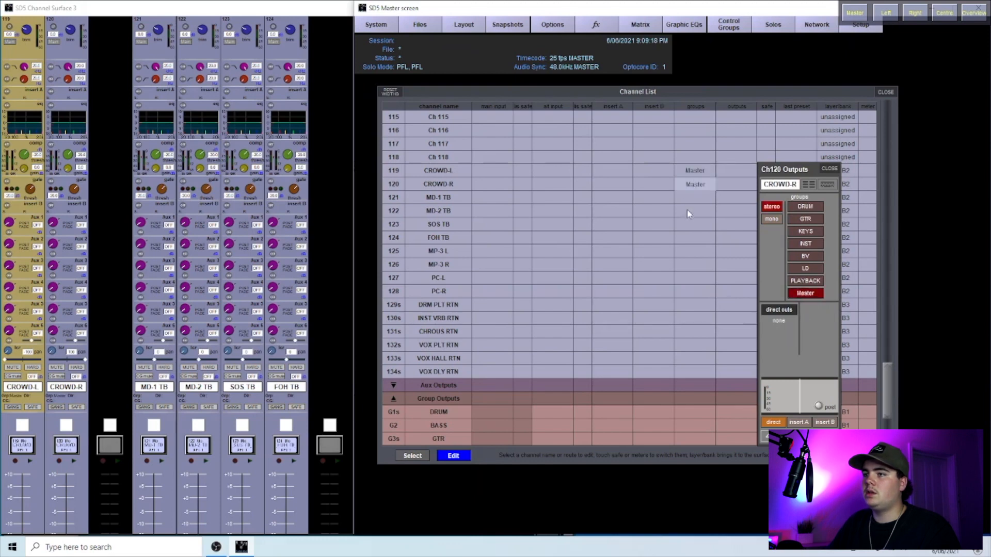
# - Route the talkback channels MD-1 TB, MD-2 TB, SOS TB and FOH TB to the stereo Master group
pyautogui.click(690, 199)
pyautogui.click(806, 292)
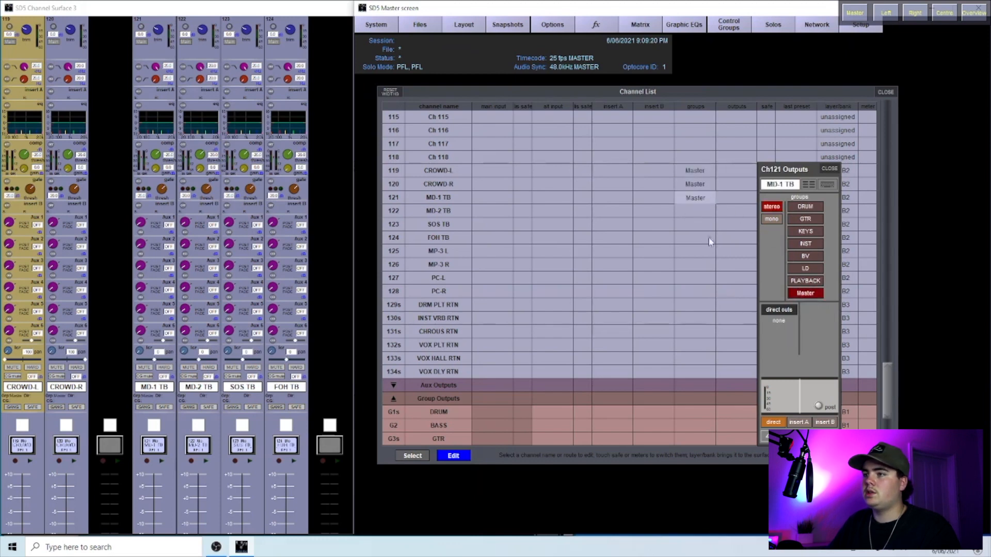
pyautogui.click(694, 210)
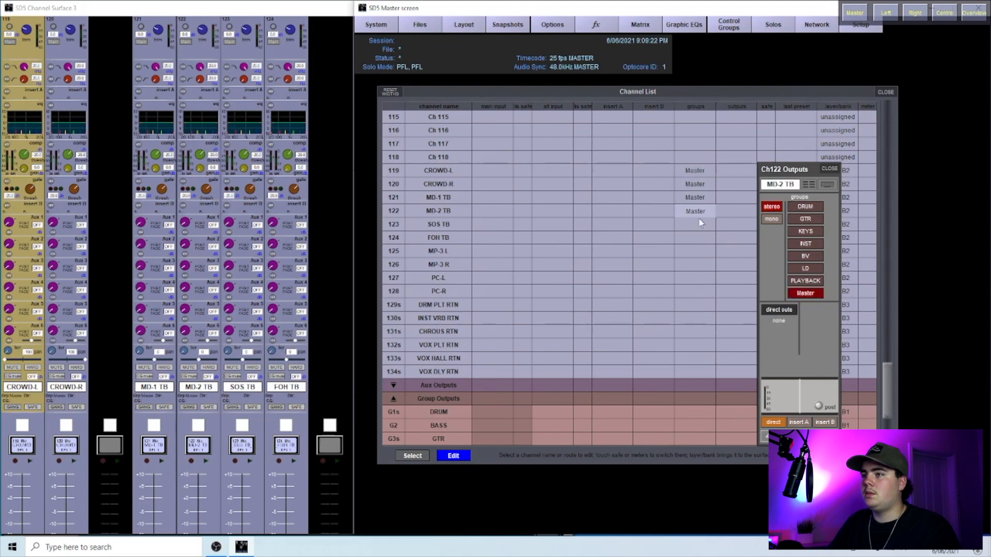
pyautogui.click(699, 222)
pyautogui.click(804, 294)
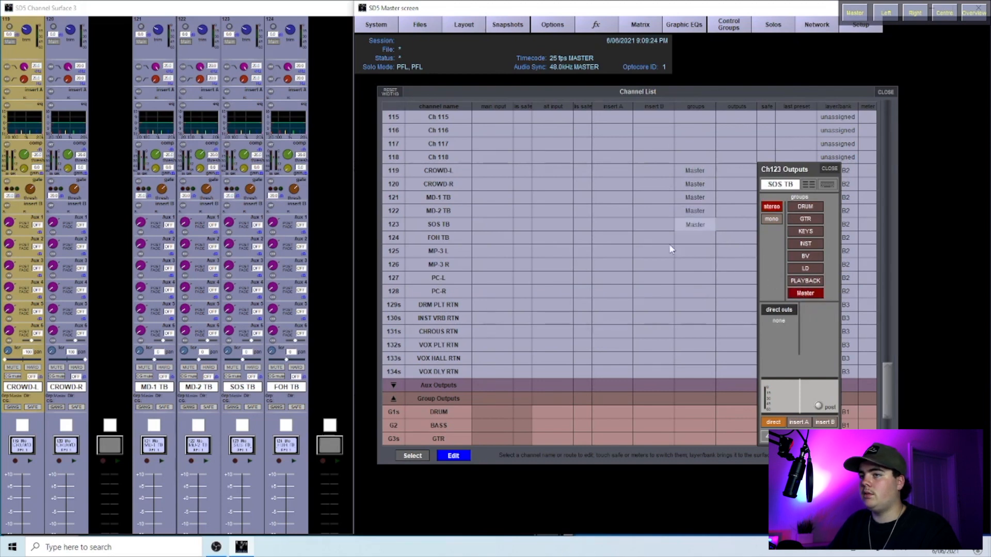
pyautogui.click(710, 238)
pyautogui.click(805, 293)
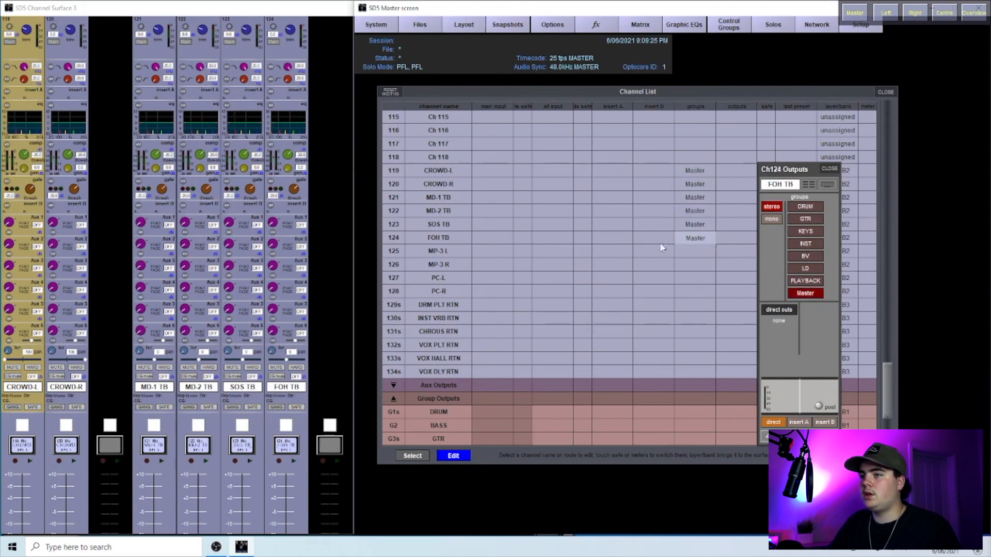
# - Route channels MP-3 L, MP-3 R, PC-L and PC-R to the stereo PLAYBACK group
pyautogui.click(692, 252)
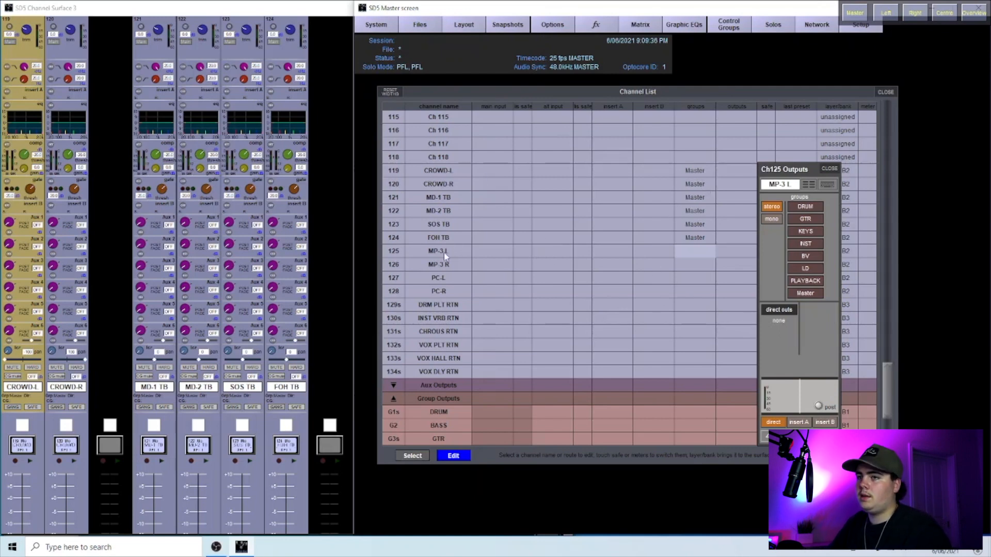
pyautogui.click(799, 282)
pyautogui.click(688, 264)
pyautogui.click(800, 281)
pyautogui.click(696, 278)
pyautogui.click(801, 281)
pyautogui.click(705, 290)
pyautogui.click(805, 281)
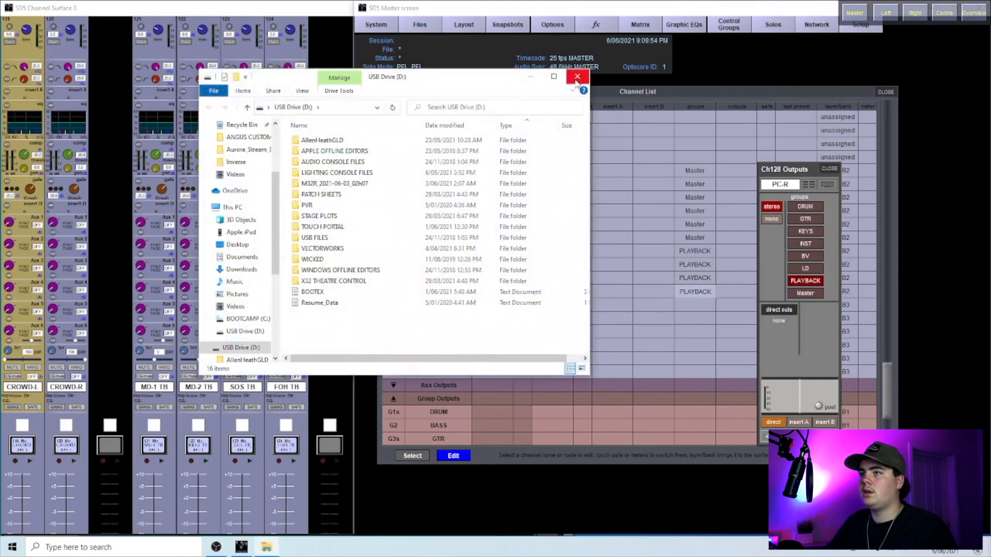
pyautogui.click(578, 77)
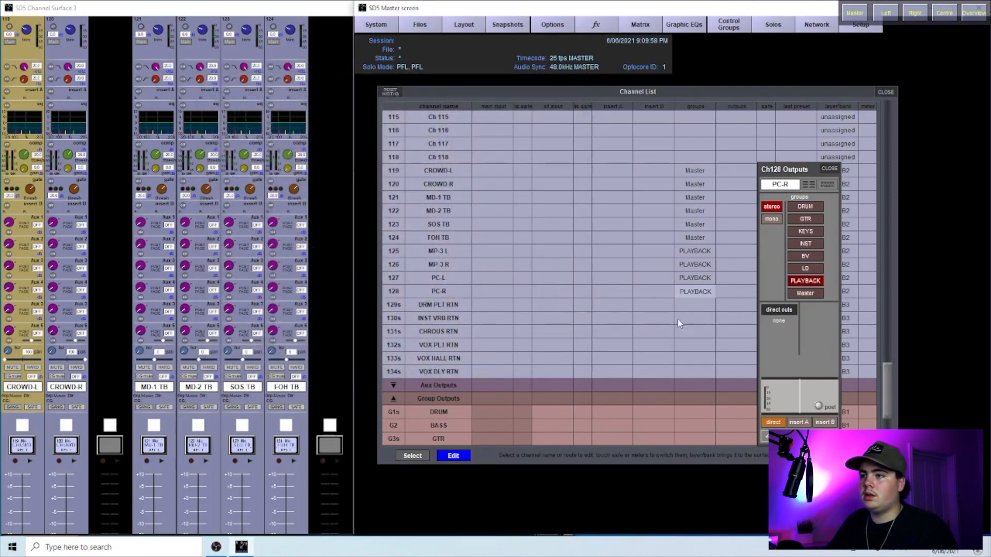
# - Route all six effect returns, from DRM PLT RTN to VOX DLY RTN, to the stereo Master group
pyautogui.click(697, 305)
pyautogui.click(804, 292)
pyautogui.click(804, 293)
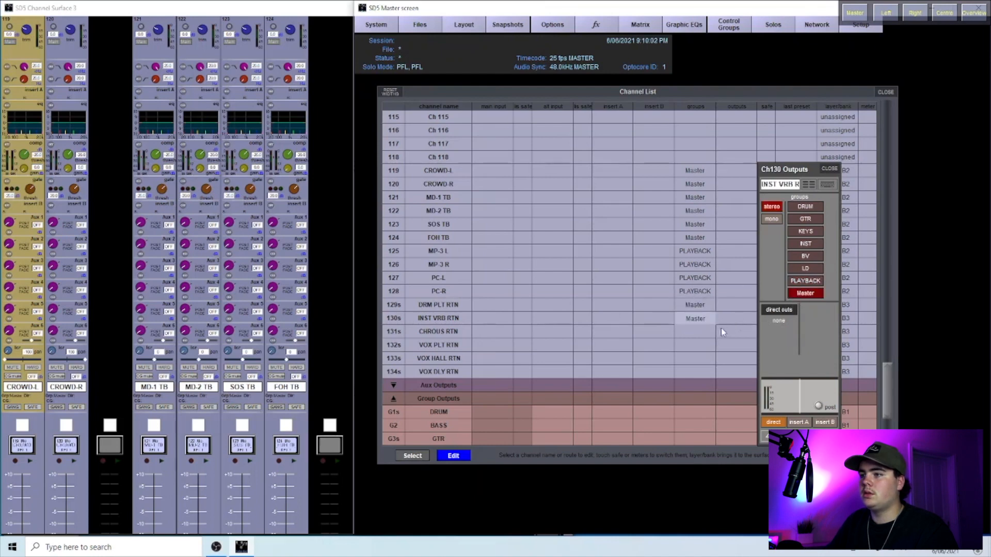
pyautogui.click(724, 328)
pyautogui.click(806, 293)
pyautogui.click(697, 345)
pyautogui.click(806, 293)
pyautogui.click(696, 357)
pyautogui.click(810, 295)
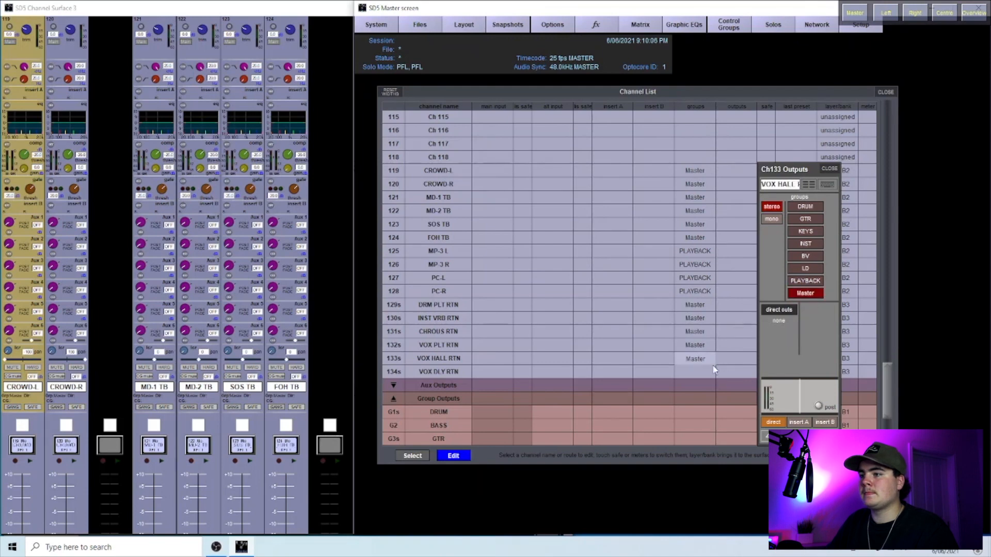
pyautogui.click(717, 370)
pyautogui.click(798, 294)
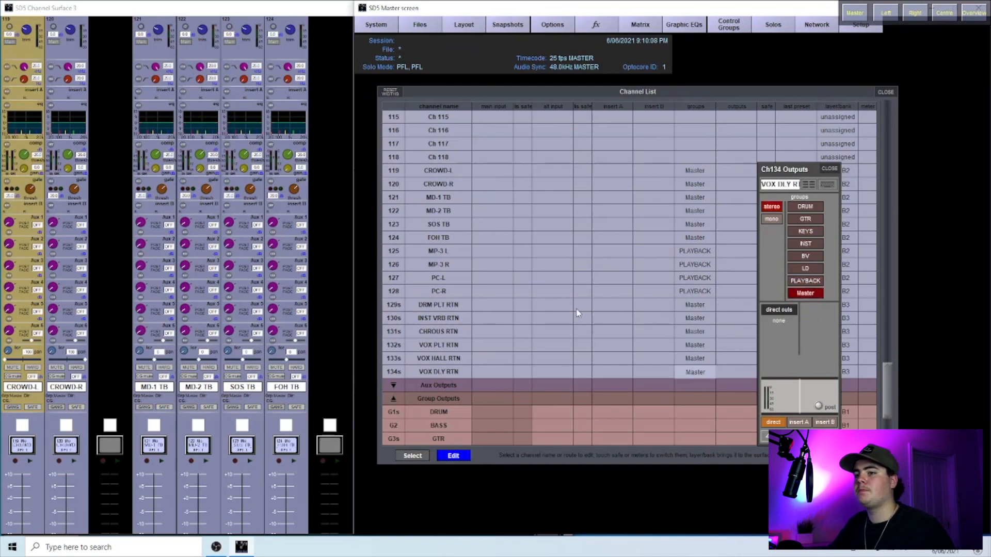
pyautogui.click(828, 167)
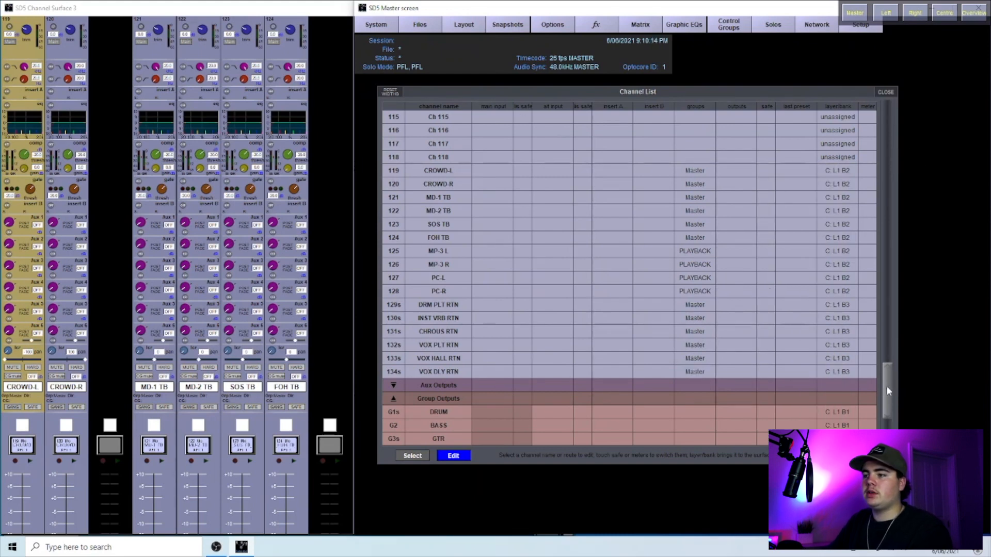
# - Route the DRUM, BASS, GTR and KEYS group outputs to the stereo Master group
pyautogui.moveTo(889, 390); pyautogui.dragTo(888, 416)
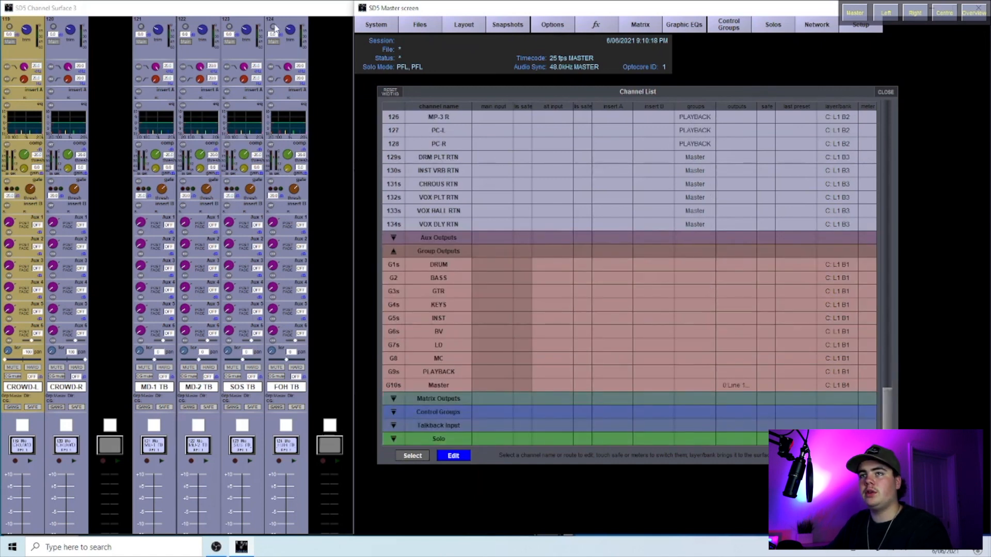
pyautogui.click(262, 8)
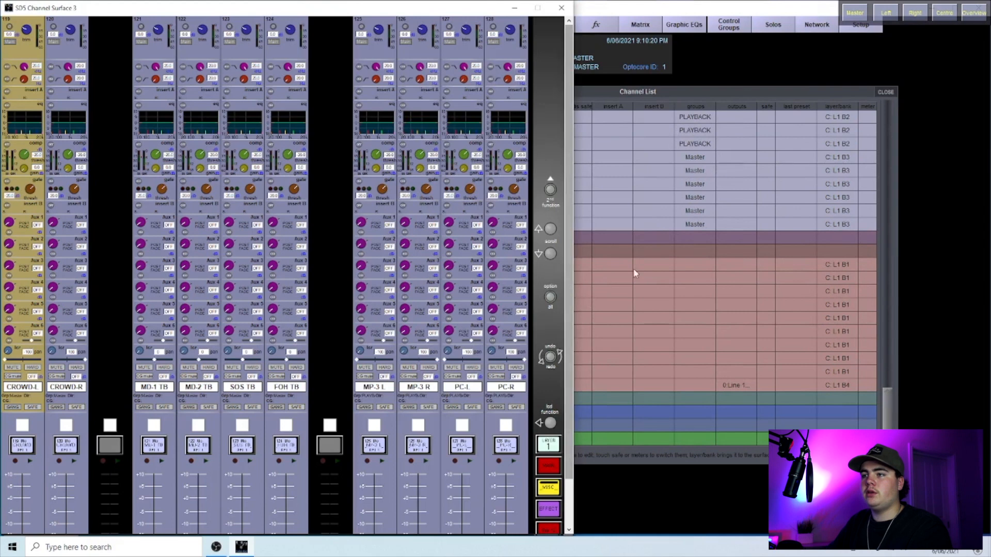
pyautogui.click(698, 265)
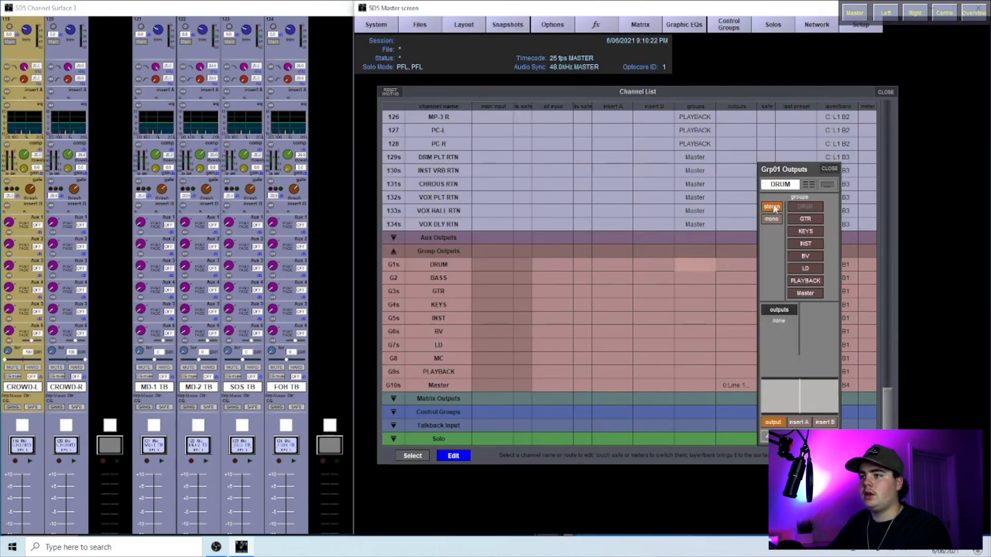
pyautogui.click(805, 292)
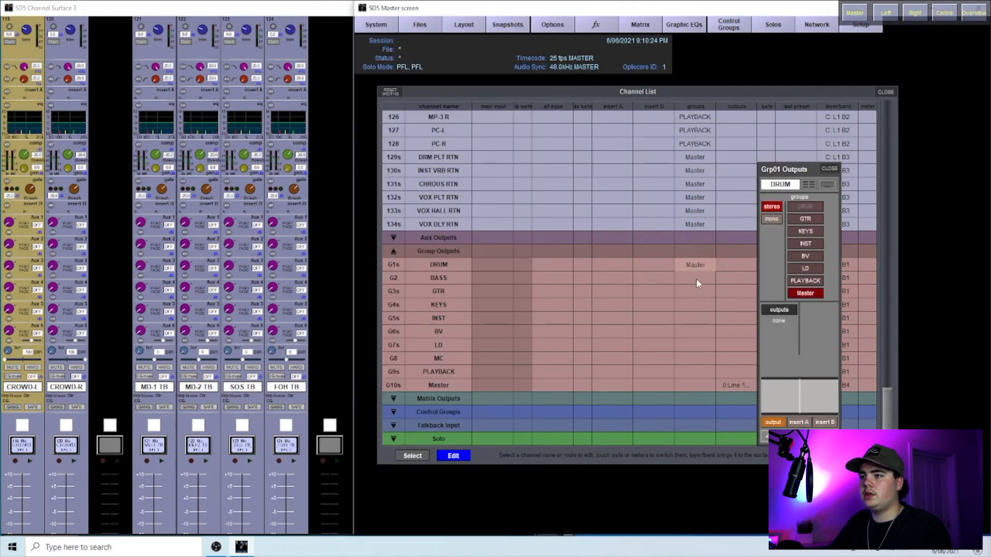
pyautogui.click(695, 278)
pyautogui.click(805, 292)
pyautogui.click(704, 291)
pyautogui.click(806, 292)
pyautogui.click(702, 305)
pyautogui.click(805, 294)
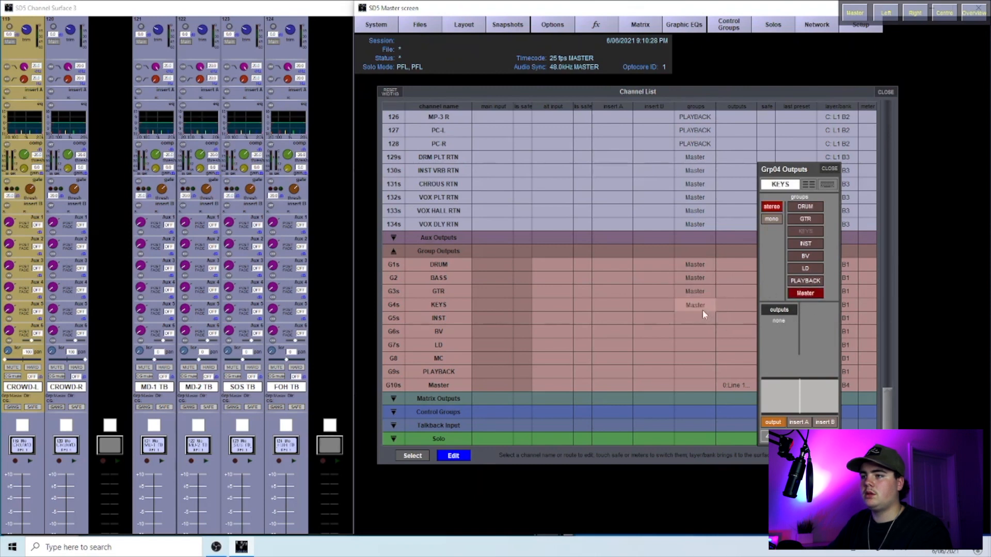
# - Route the INST, BV, LD, MC and PLAYBACK group outputs to the stereo Master group
pyautogui.click(704, 314)
pyautogui.click(805, 293)
pyautogui.click(704, 329)
pyautogui.click(805, 292)
pyautogui.click(717, 338)
pyautogui.click(806, 293)
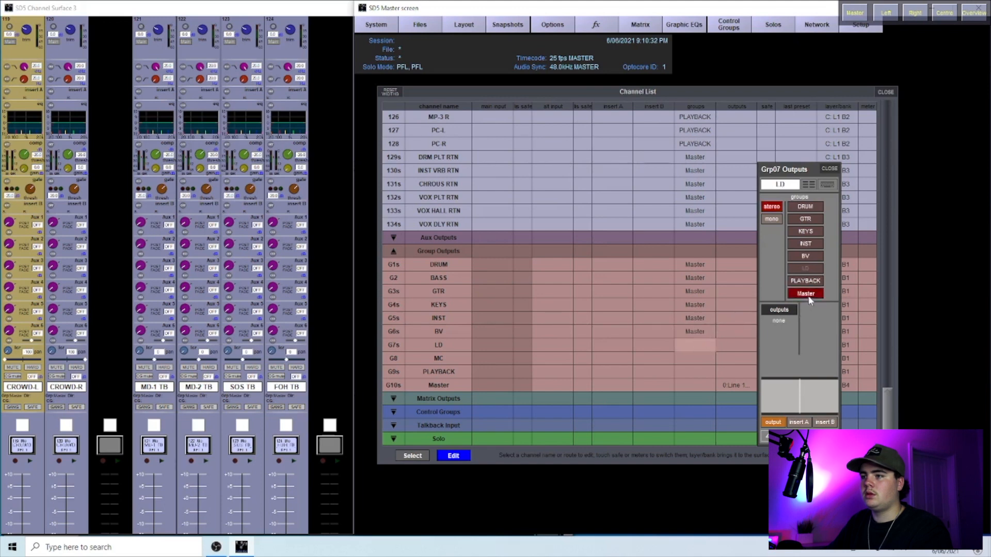
pyautogui.click(690, 358)
pyautogui.click(802, 294)
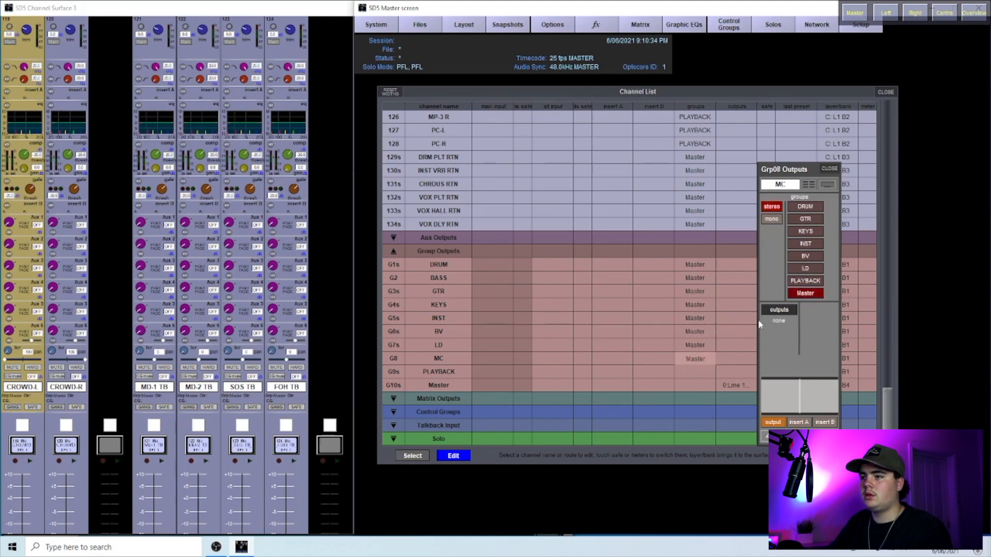
pyautogui.click(698, 370)
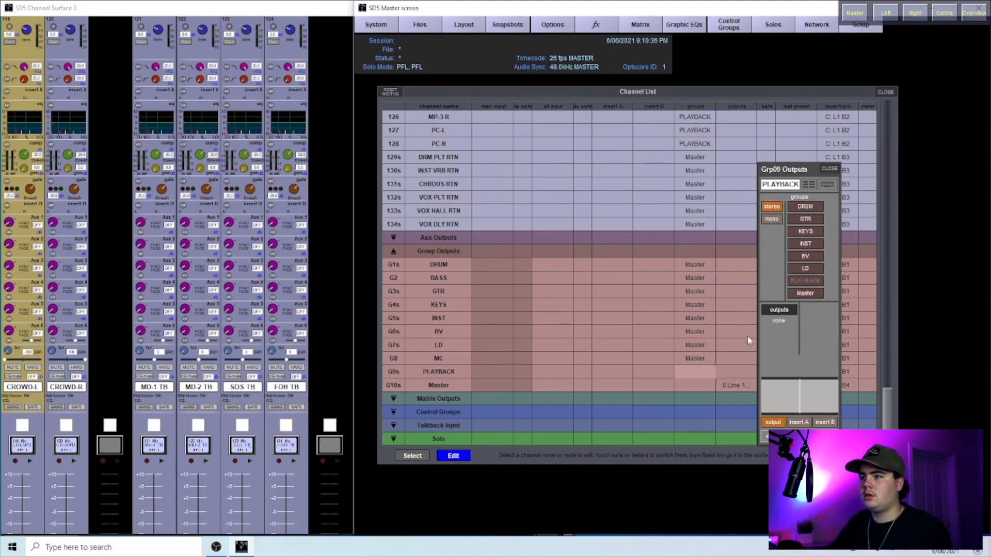
pyautogui.click(806, 293)
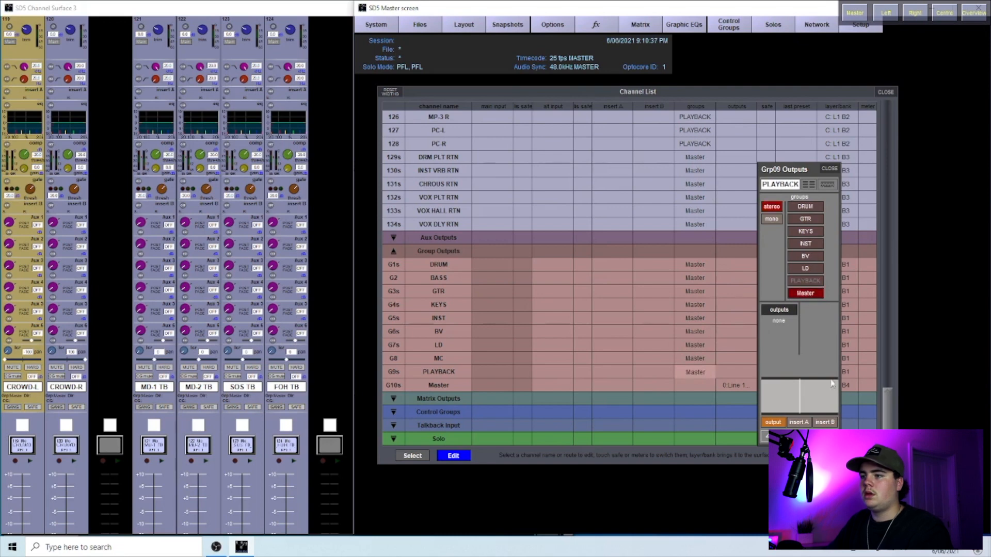
pyautogui.click(829, 169)
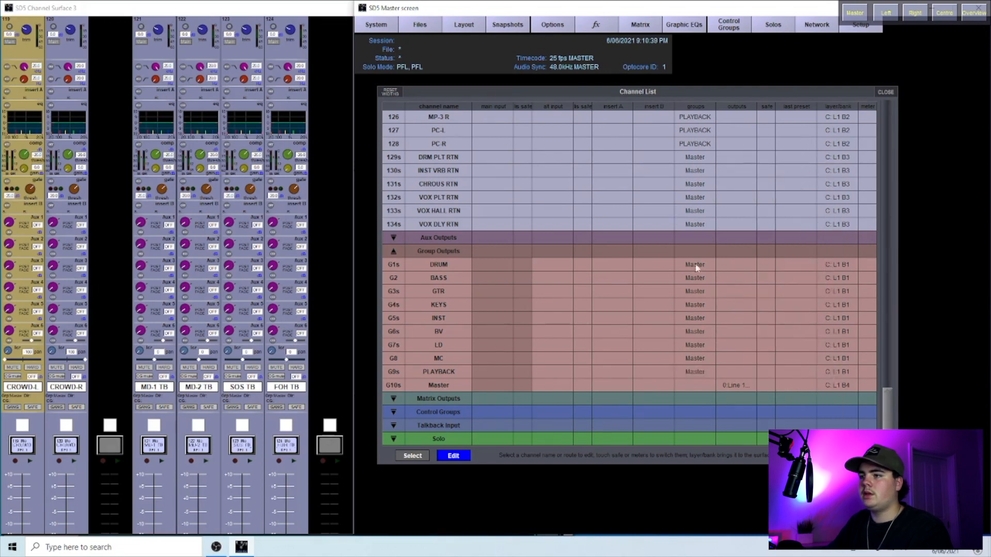
# - Remove the Rack 1 Line out 1 and 2 routes from the Master group's outputs
pyautogui.click(735, 386)
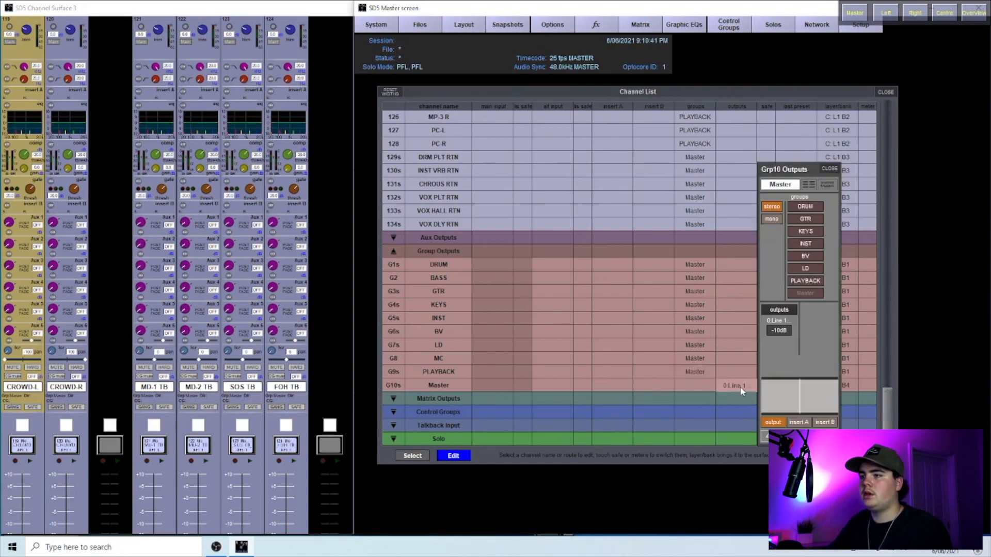
pyautogui.click(779, 312)
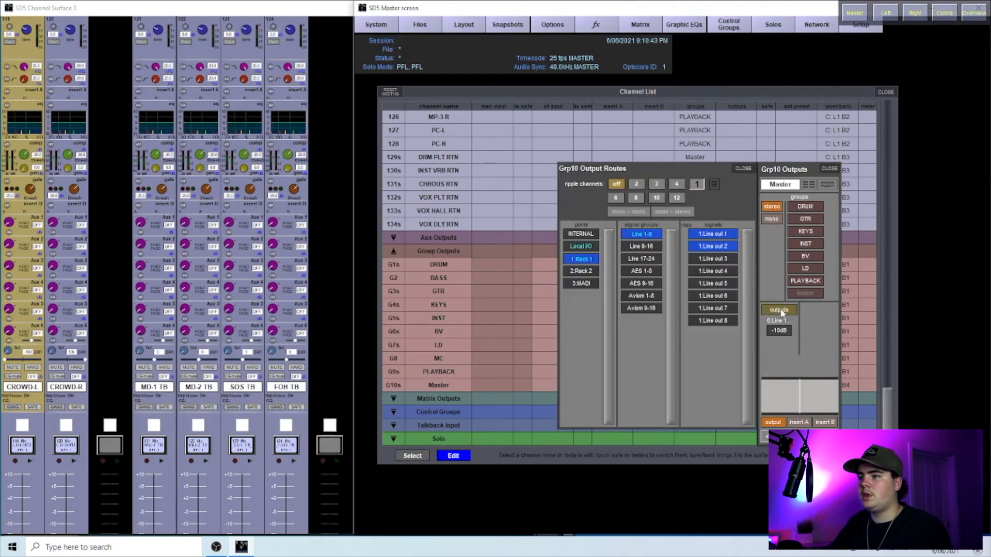
pyautogui.click(710, 242)
pyautogui.click(637, 237)
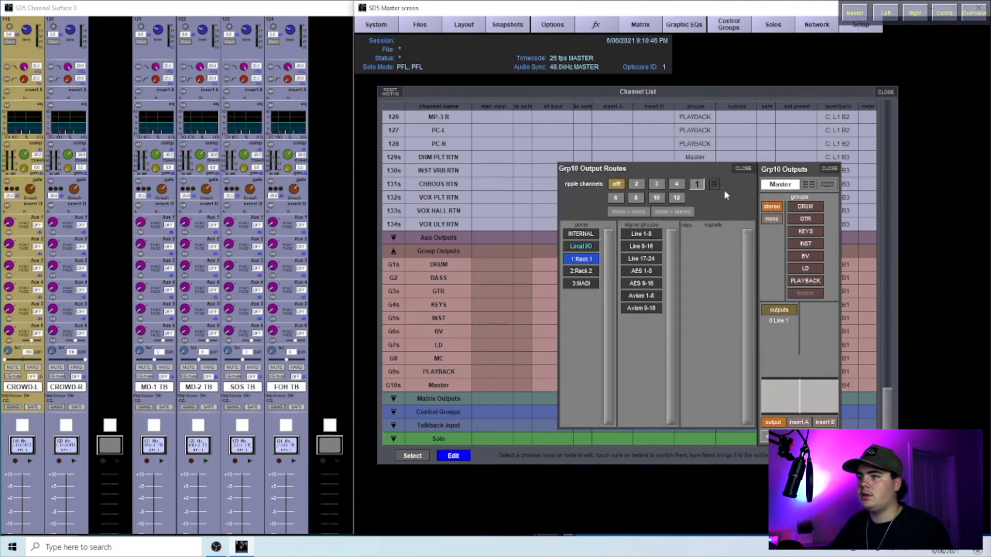
pyautogui.click(742, 172)
pyautogui.click(839, 169)
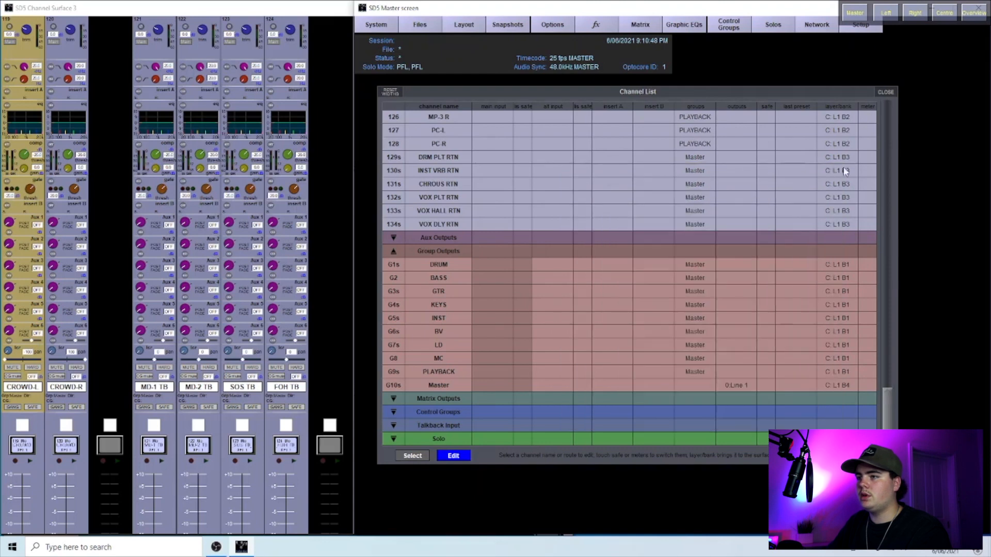
# - Remove the Local I/O Line 1 and Line 2 routes from the Master group's outputs
pyautogui.click(735, 385)
pyautogui.click(780, 312)
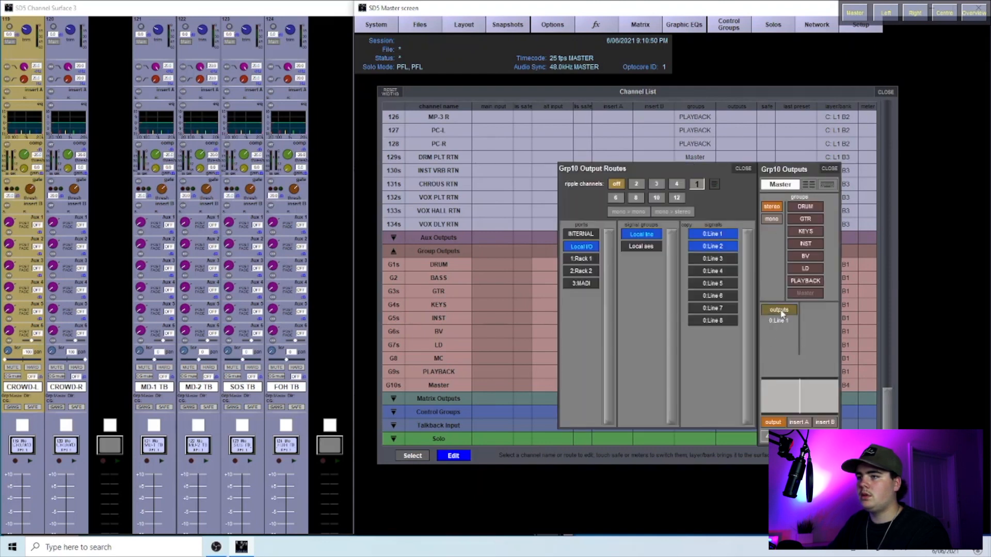
pyautogui.click(705, 233)
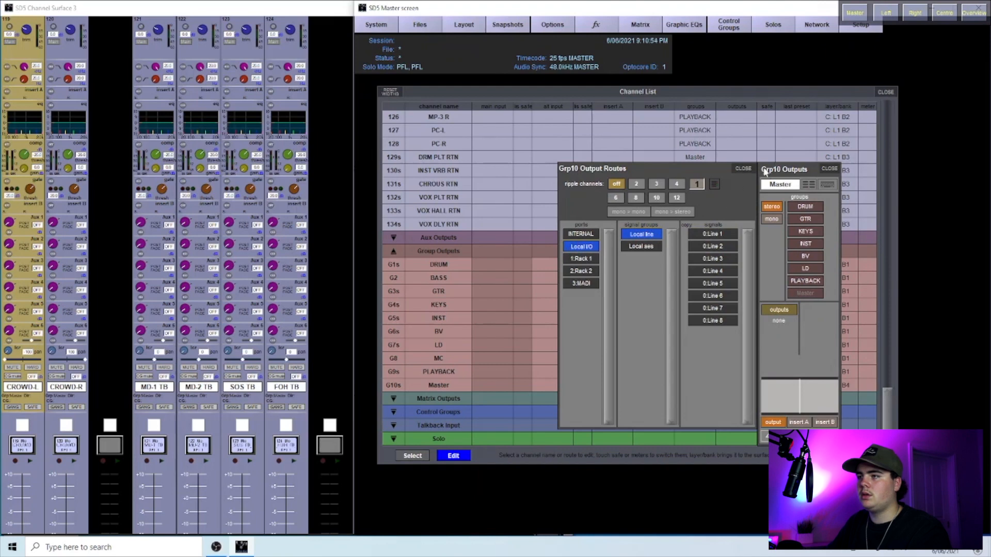
pyautogui.click(744, 169)
pyautogui.click(832, 169)
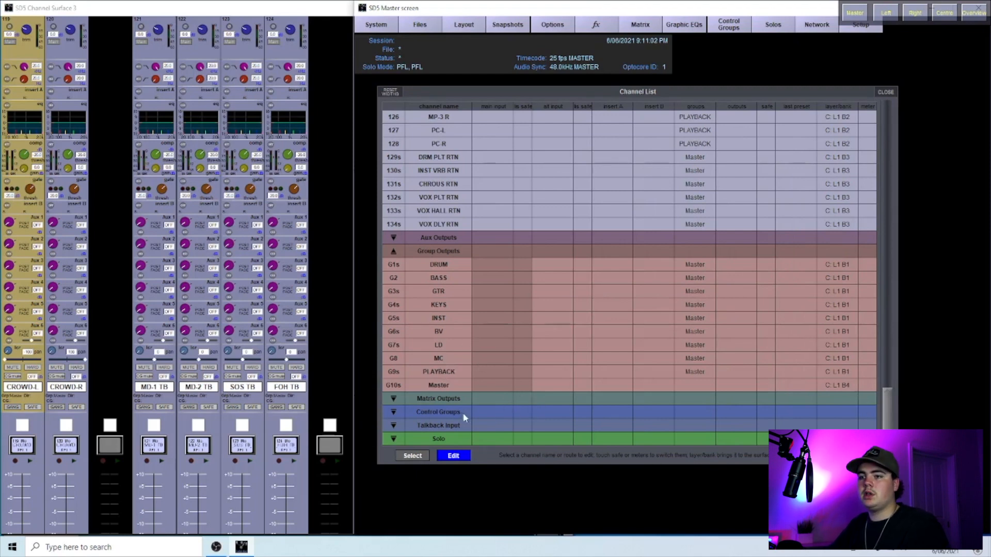
# - Expand the matrix outputs and rename Matrix 21 as SOLO WEDGE L and Matrix 22 as SOLO WEDGE R
pyautogui.click(393, 398)
pyautogui.moveTo(885, 374); pyautogui.dragTo(897, 428)
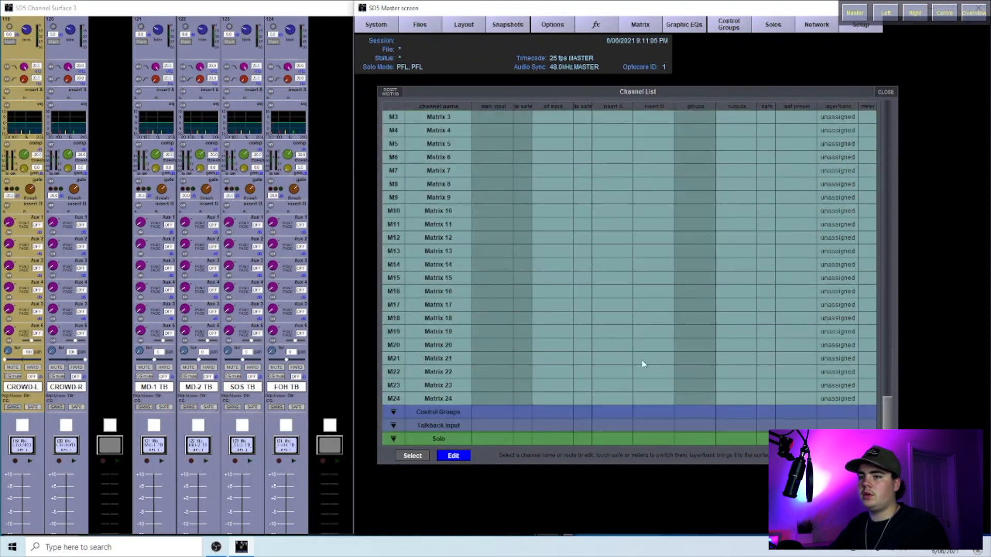
pyautogui.click(438, 359)
pyautogui.doubleClick(425, 357)
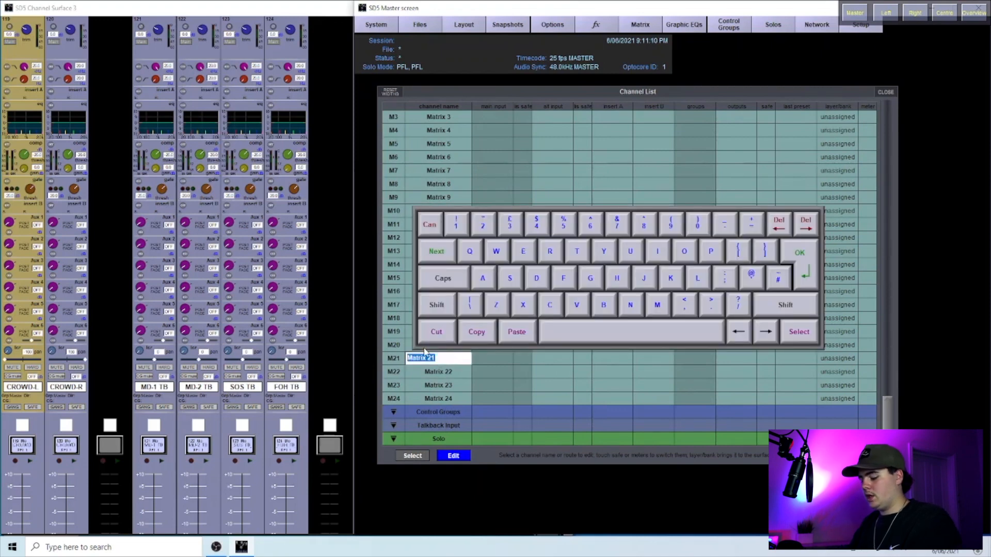
pyautogui.write('SOLO WEDGE L')
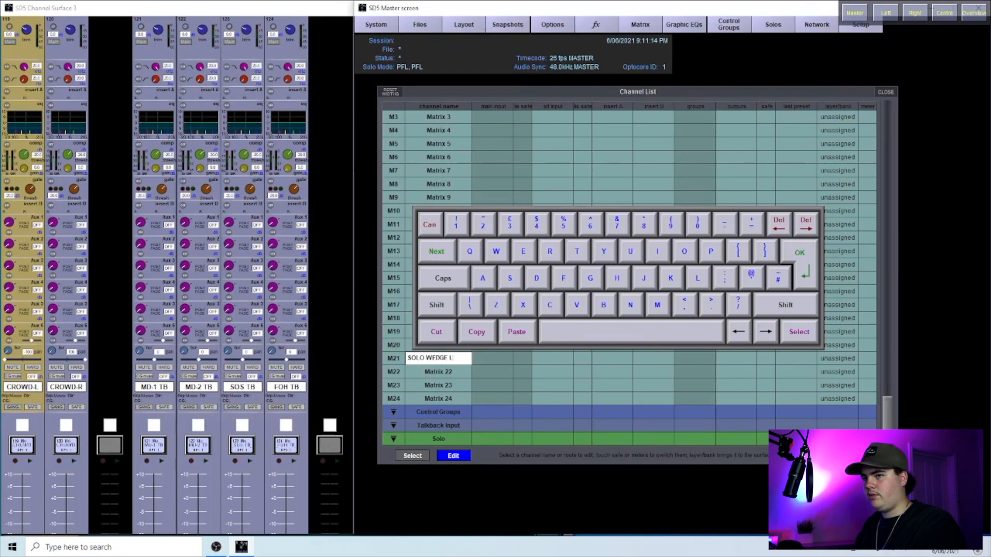
pyautogui.press('Return')
pyautogui.write('SOLO')
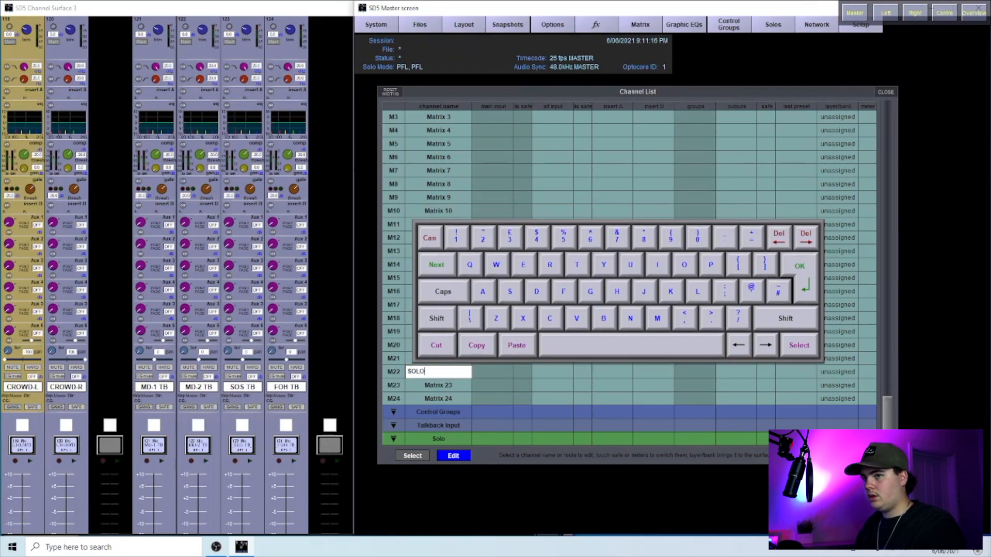
pyautogui.write(' WEDGE ')
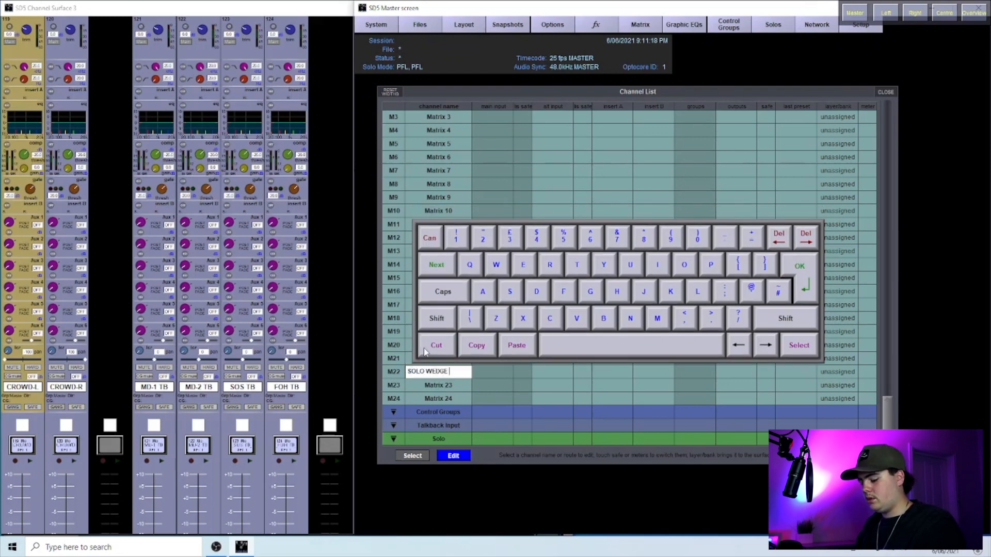
pyautogui.write('R')
pyautogui.press('Return')
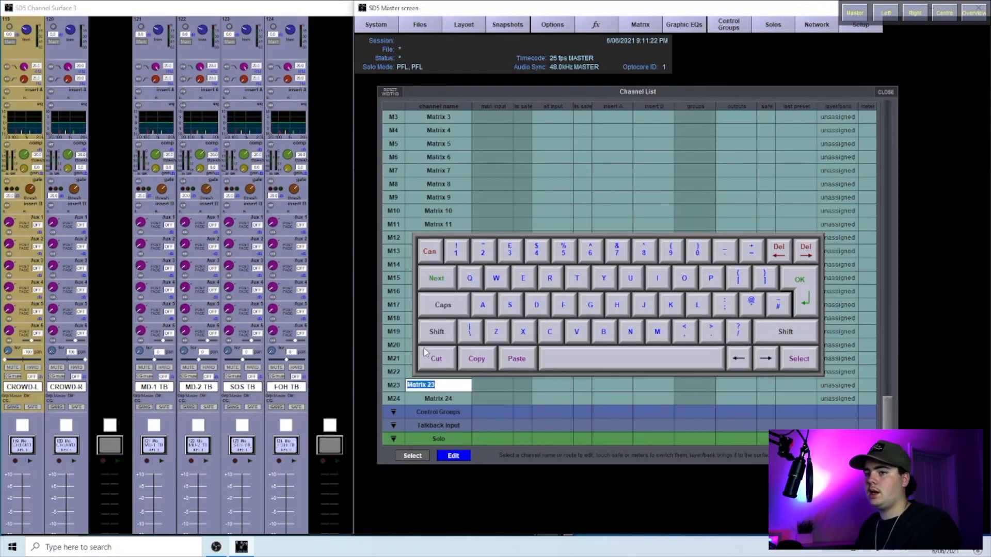
# - Rename Matrix 23 as SOLO L and Matrix 24 as SOLO R
pyautogui.write('SOLO')
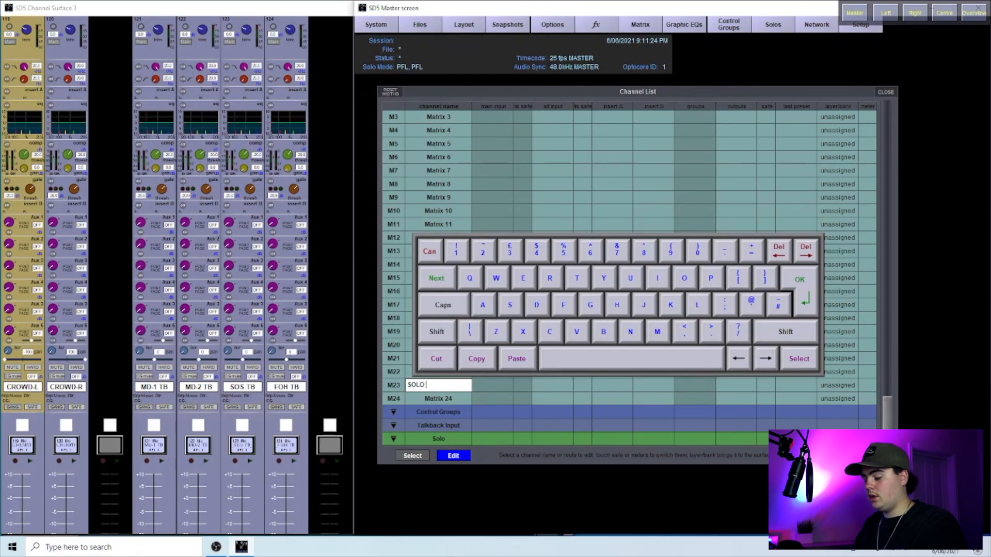
pyautogui.write(' L')
pyautogui.press('Return')
pyautogui.write('SOLO')
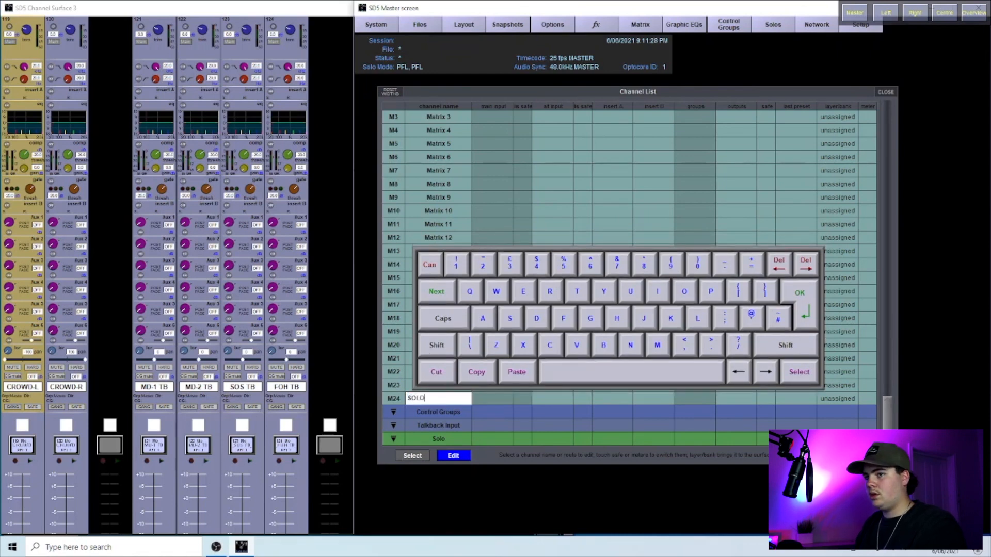
pyautogui.write(' R')
pyautogui.press('Return')
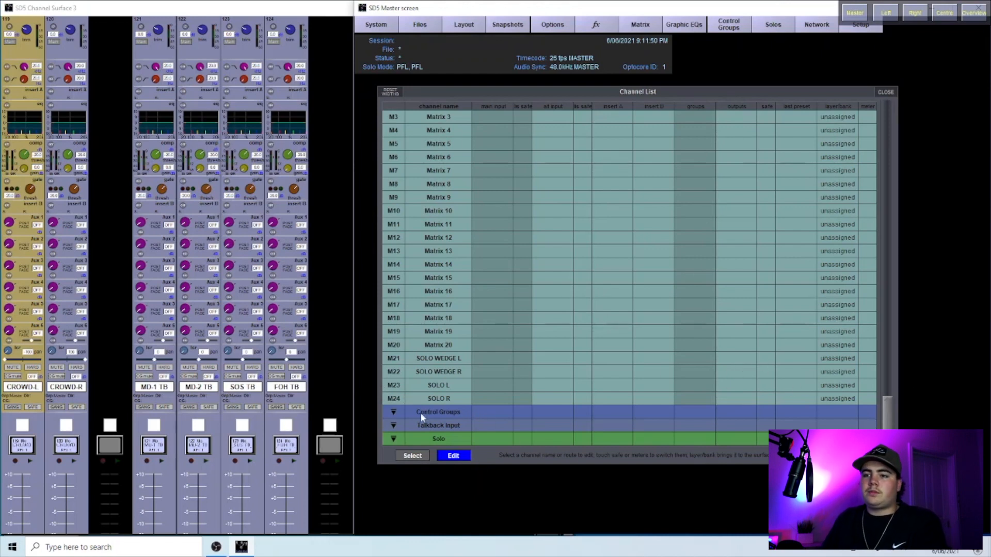
# - Examine the internal and local output routing options for the SOLO L matrix and the entries of the Solo section
pyautogui.click(726, 384)
pyautogui.click(780, 309)
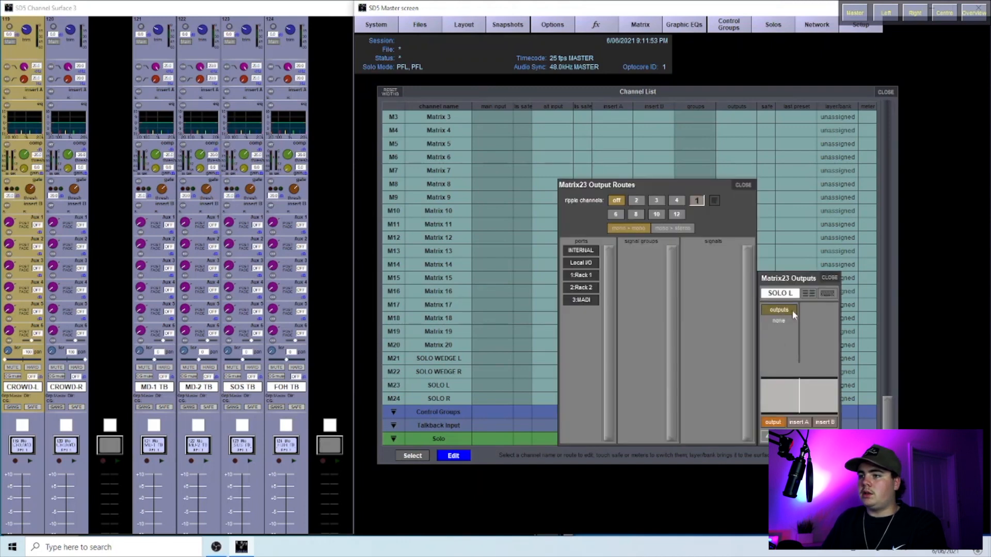
pyautogui.click(591, 251)
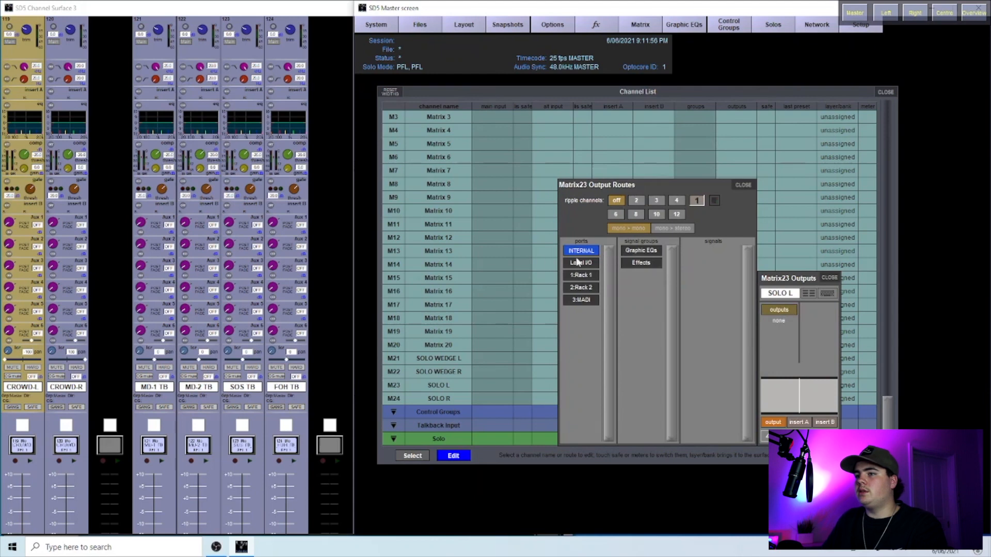
pyautogui.click(578, 263)
pyautogui.click(650, 254)
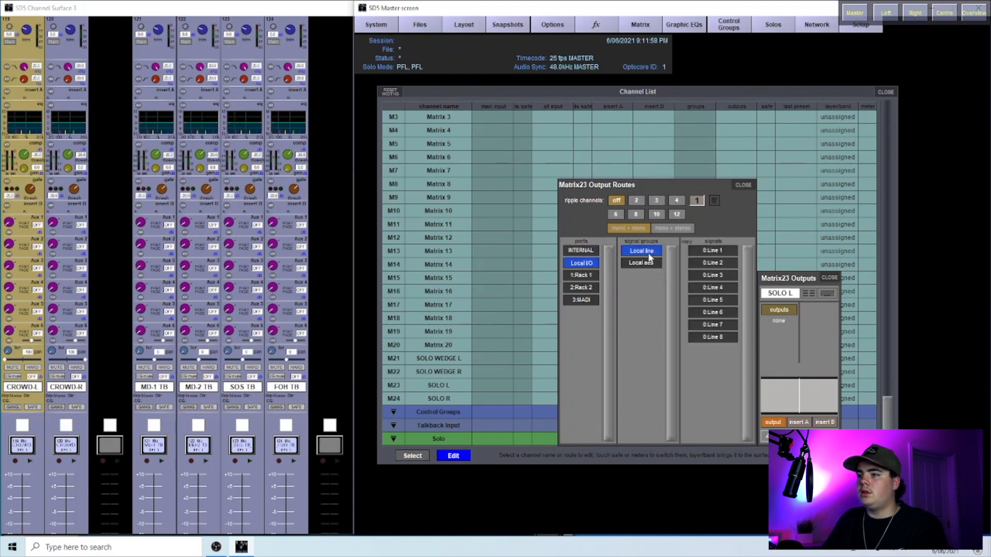
pyautogui.click(649, 261)
pyautogui.click(646, 251)
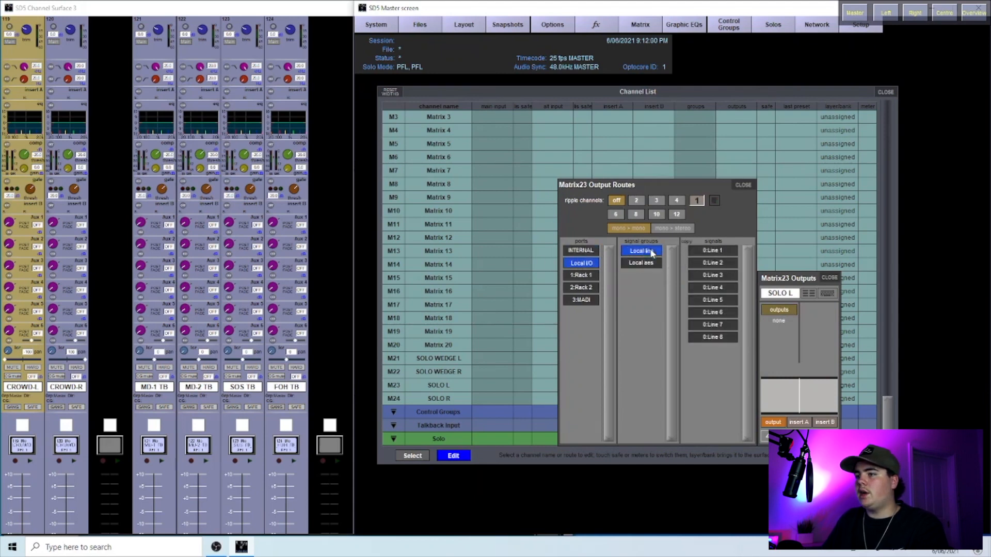
pyautogui.click(828, 294)
pyautogui.click(829, 278)
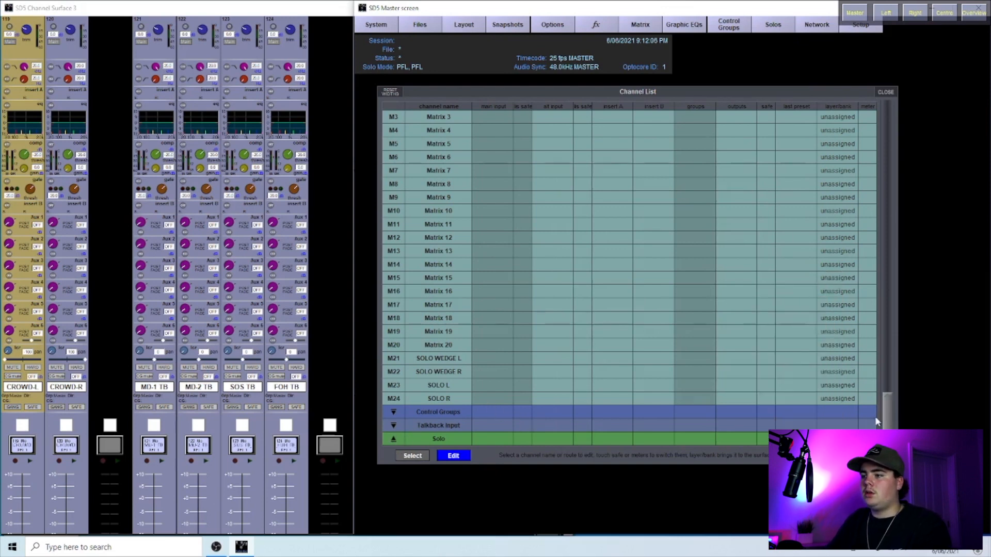
pyautogui.scroll(-1, 875, 424)
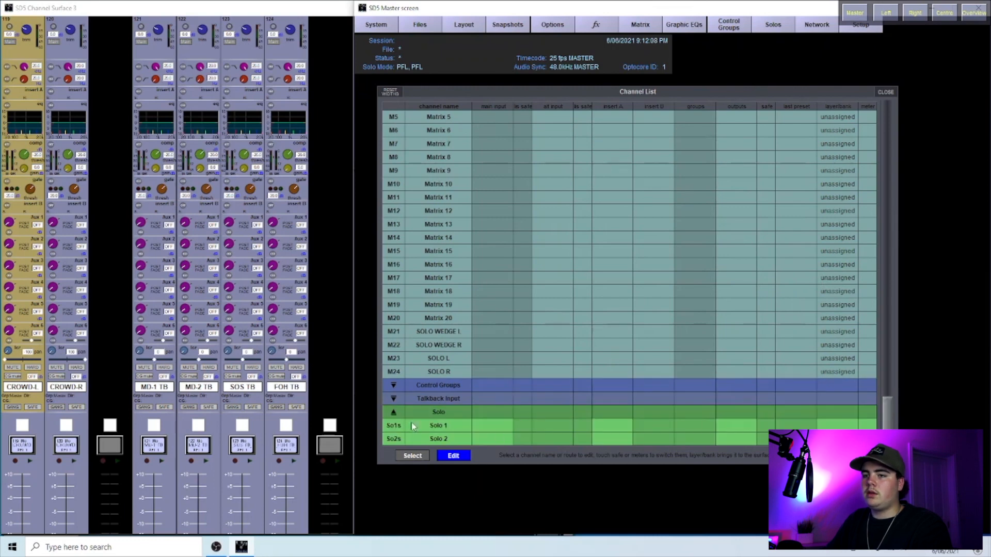
pyautogui.click(394, 412)
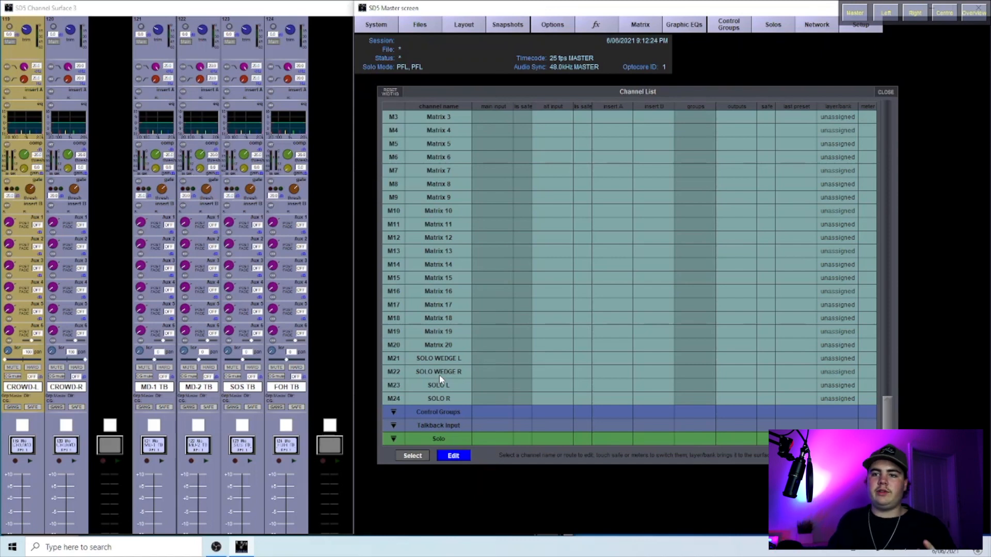
# - Bring Channel Surface 3 forward, select the CROWD-R channel and the MD-1 TB channel, and view the faders
pyautogui.click(340, 65)
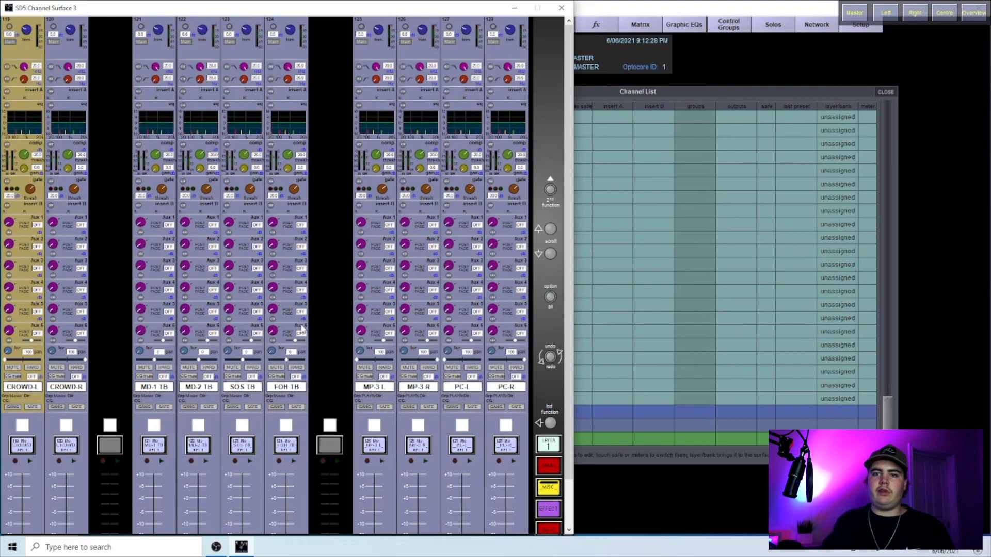
pyautogui.click(64, 445)
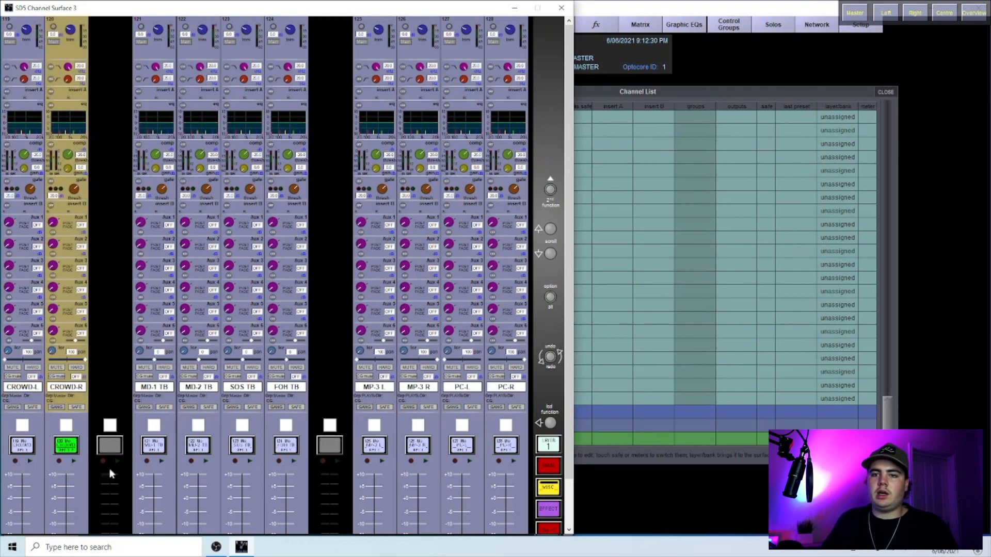
pyautogui.click(165, 449)
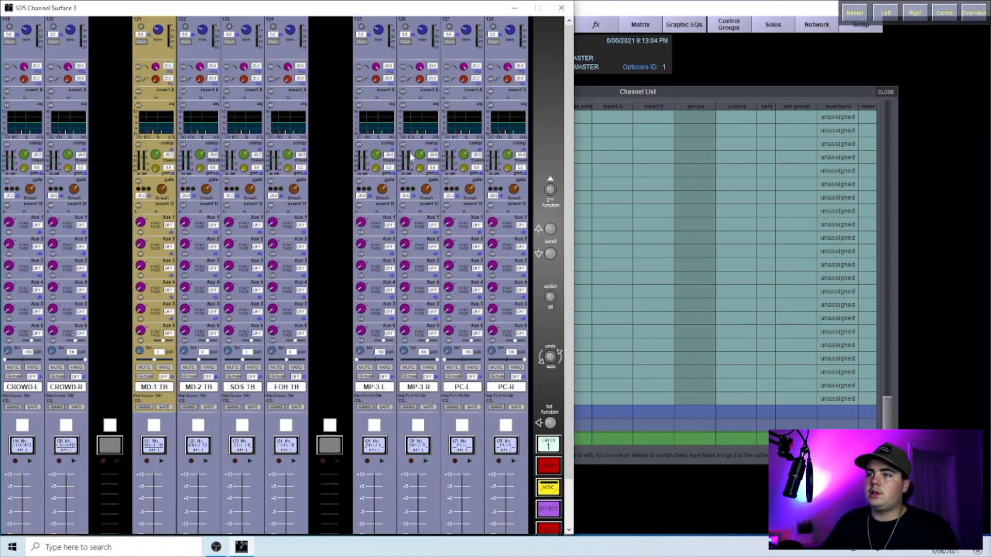
pyautogui.moveTo(571, 149); pyautogui.dragTo(570, 201)
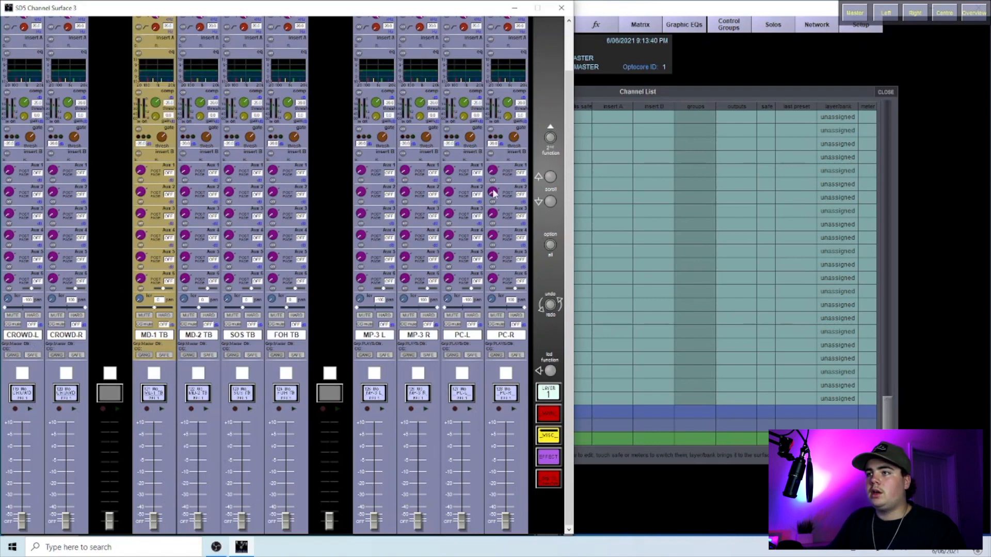
# - Return to the channel list and examine the output routing of the SOLO SND aux
pyautogui.click(673, 97)
pyautogui.moveTo(889, 426); pyautogui.dragTo(889, 379)
pyautogui.click(403, 320)
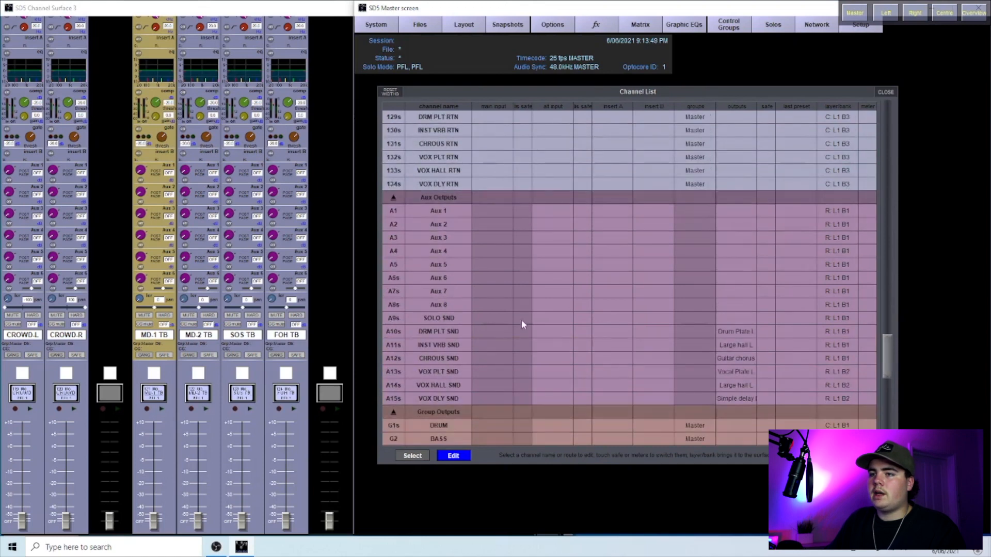
pyautogui.click(728, 319)
pyautogui.click(779, 309)
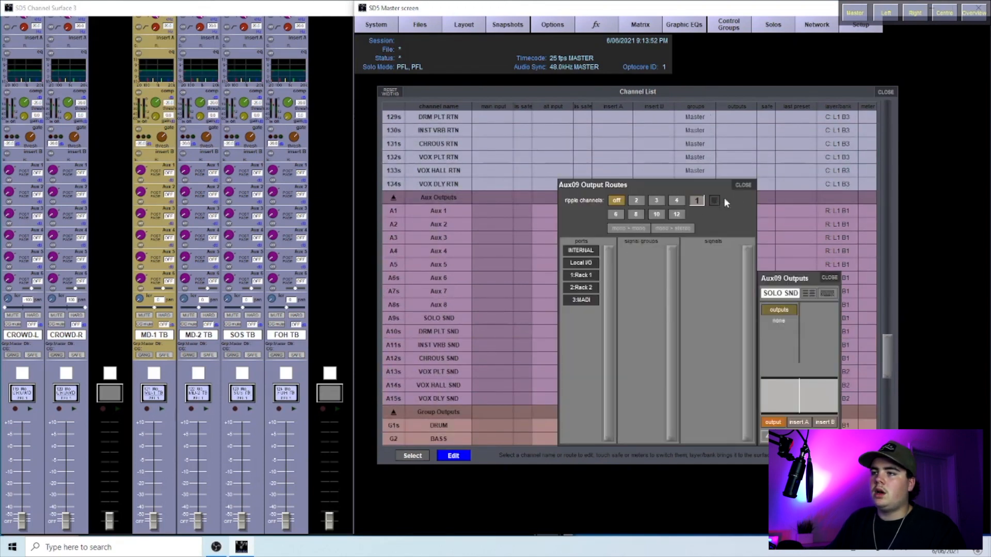
pyautogui.click(743, 185)
pyautogui.click(827, 278)
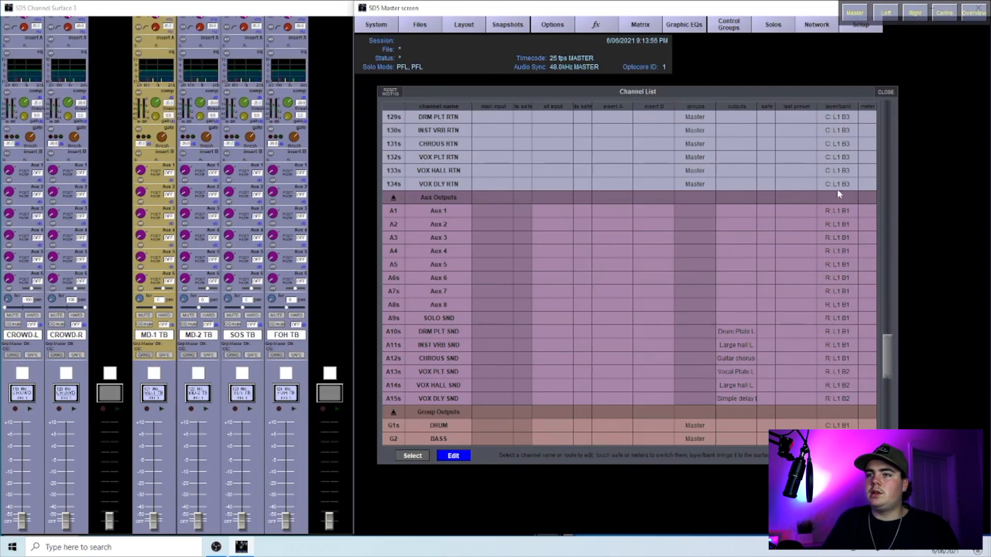
# - Collapse the aux, group, matrix and input channel sections of the channel list and close the list
pyautogui.click(403, 200)
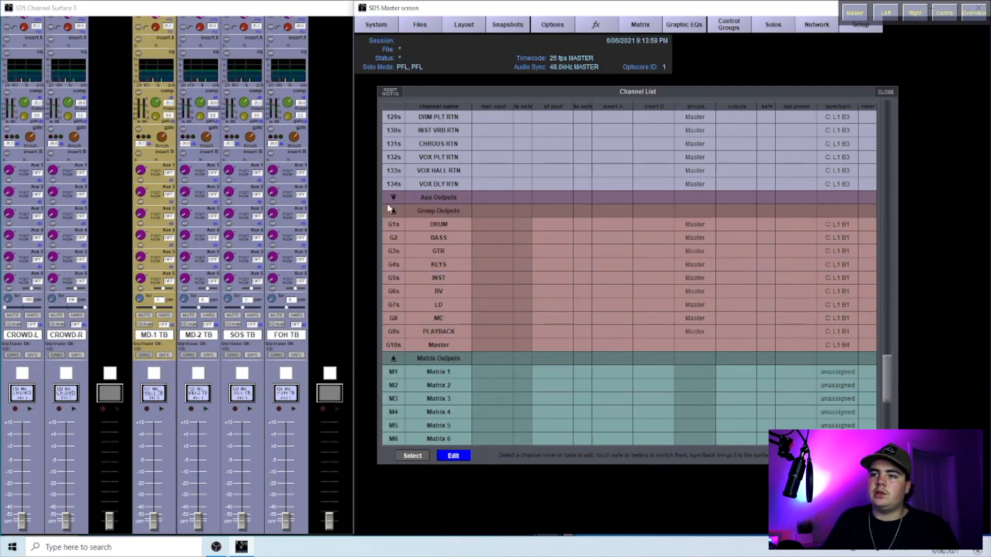
pyautogui.click(402, 212)
pyautogui.click(398, 226)
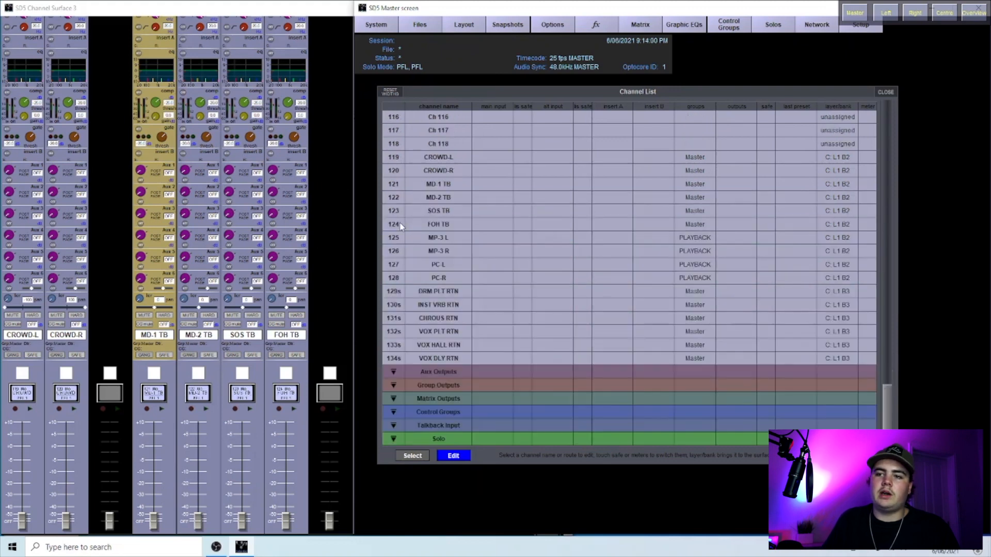
pyautogui.moveTo(888, 405); pyautogui.dragTo(888, 119)
pyautogui.click(390, 115)
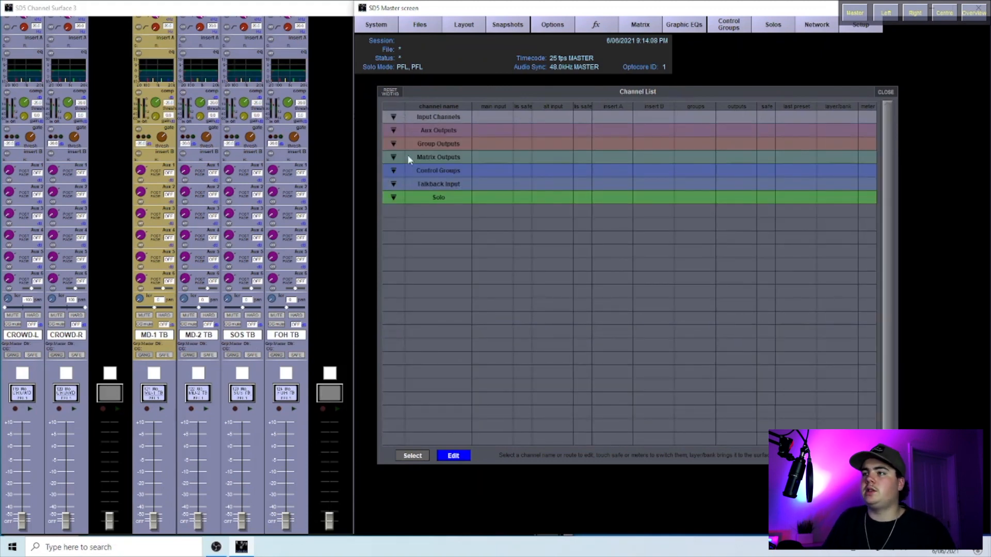
pyautogui.click(886, 94)
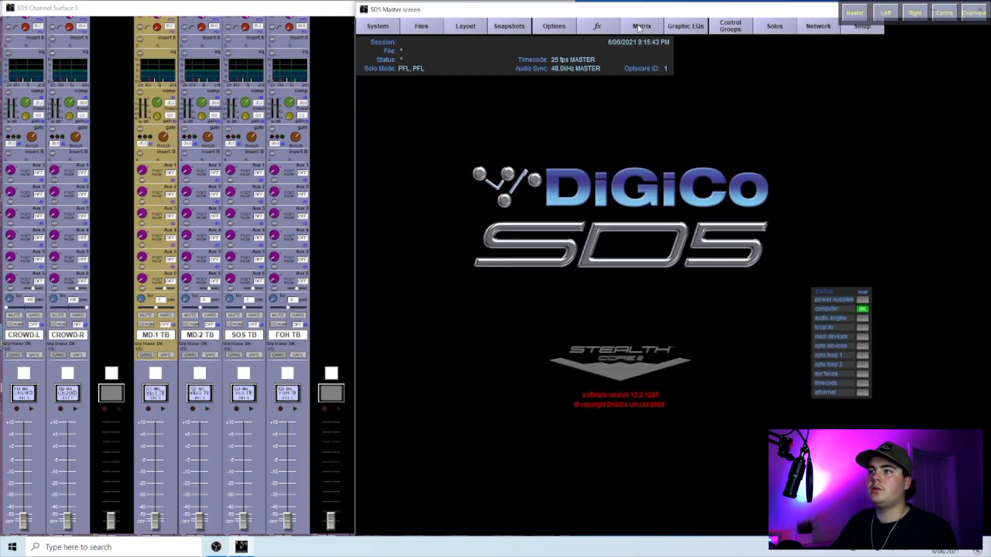
# - Open the matrix inputs and route the internal Solo 1 L signal into matrix input 23
pyautogui.click(641, 27)
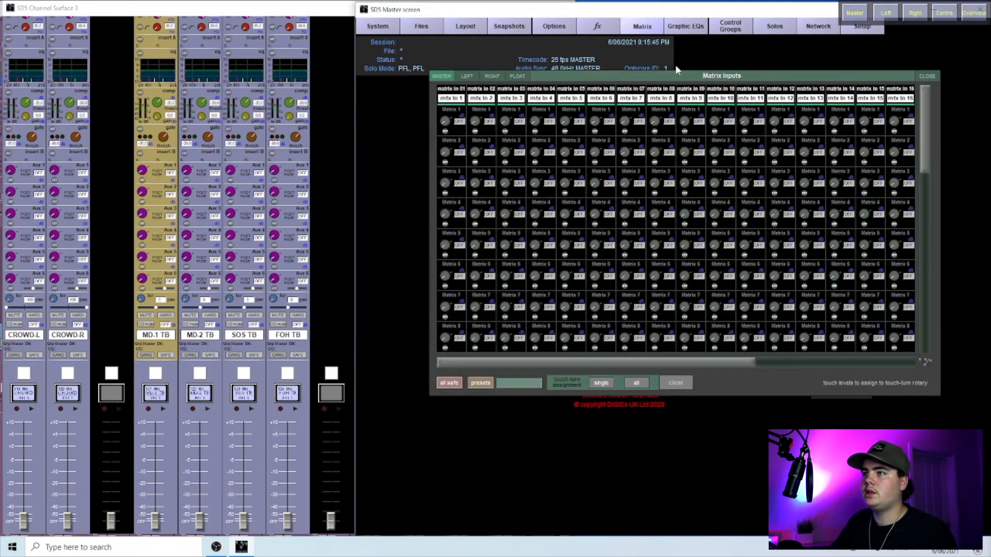
pyautogui.moveTo(675, 75); pyautogui.dragTo(676, 102)
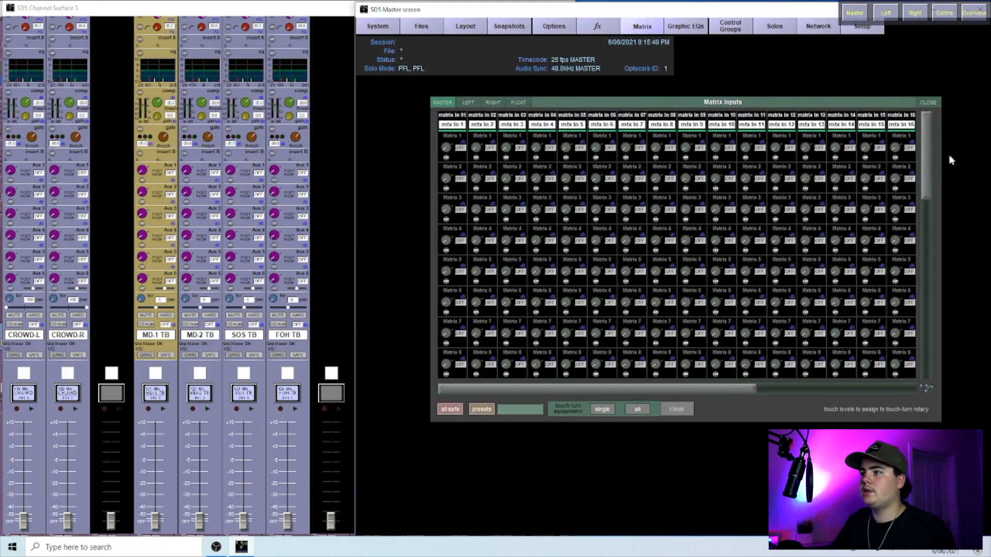
pyautogui.moveTo(928, 169); pyautogui.dragTo(928, 356)
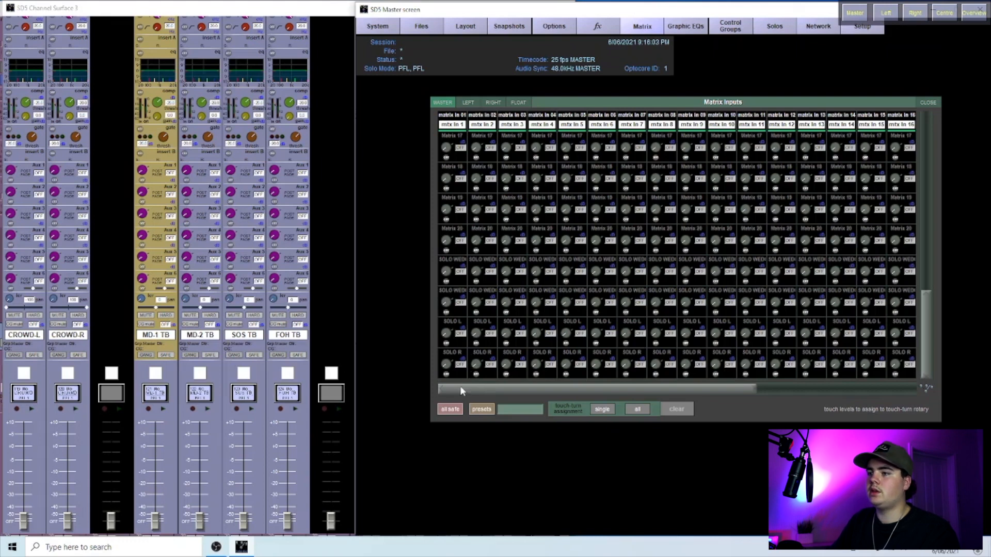
pyautogui.moveTo(461, 391); pyautogui.dragTo(620, 390)
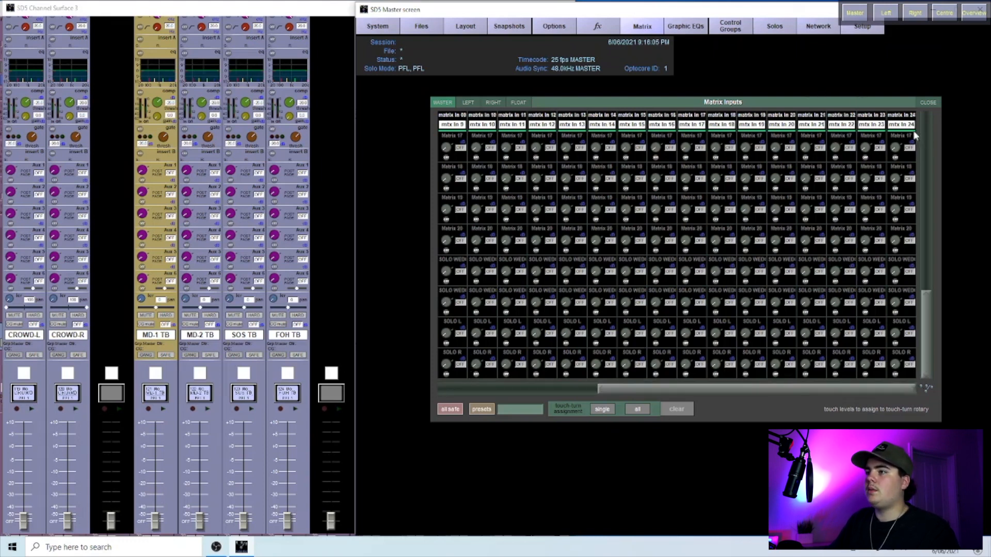
pyautogui.click(884, 127)
pyautogui.click(901, 178)
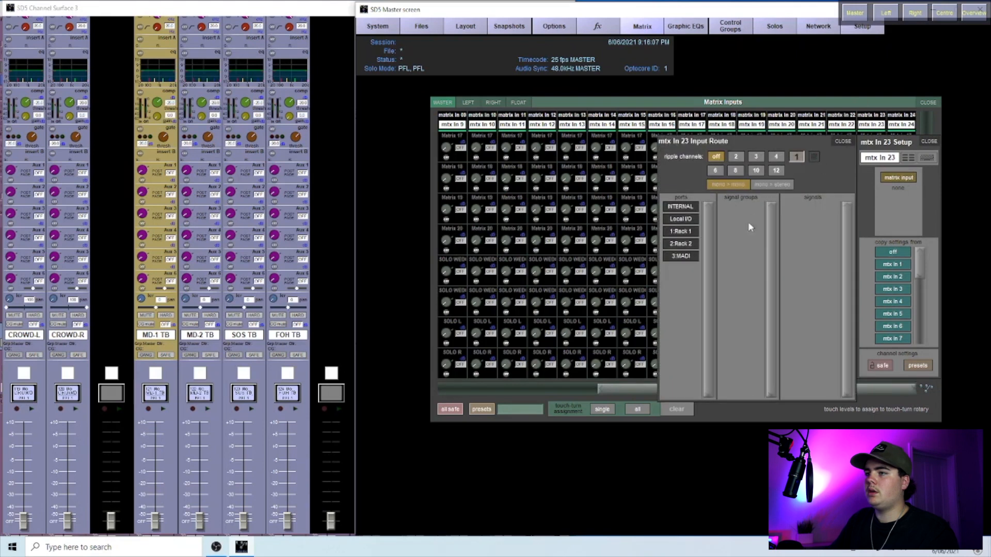
pyautogui.click(695, 208)
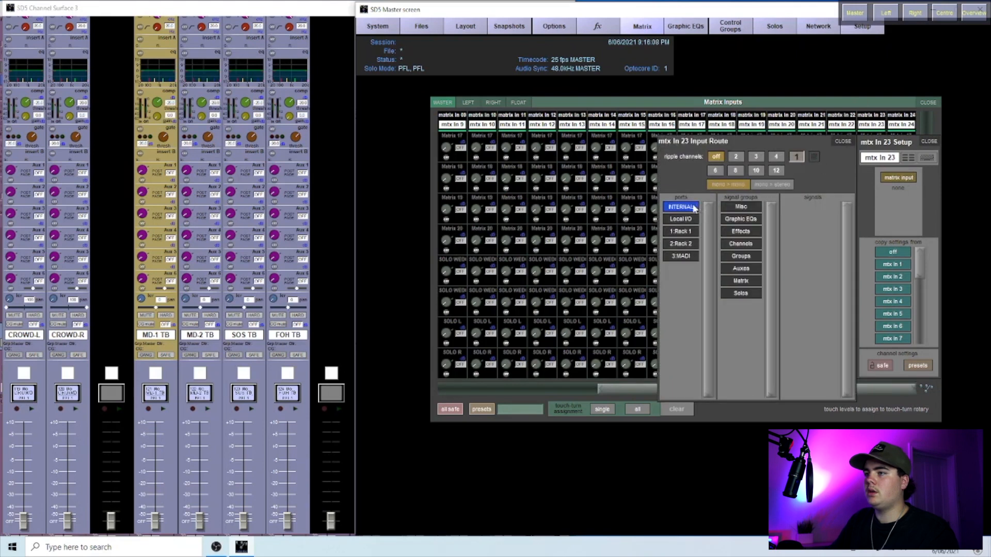
pyautogui.click(744, 292)
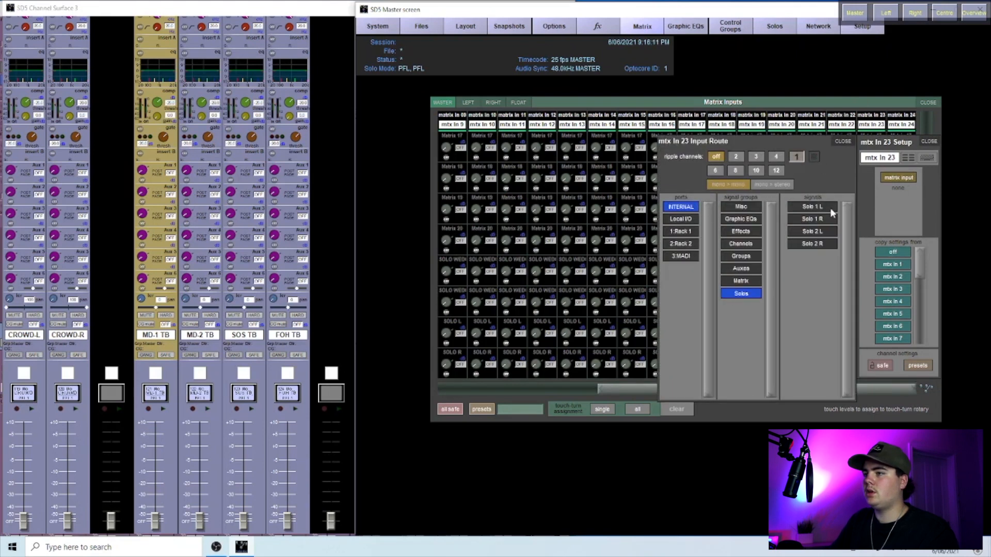
pyautogui.click(825, 207)
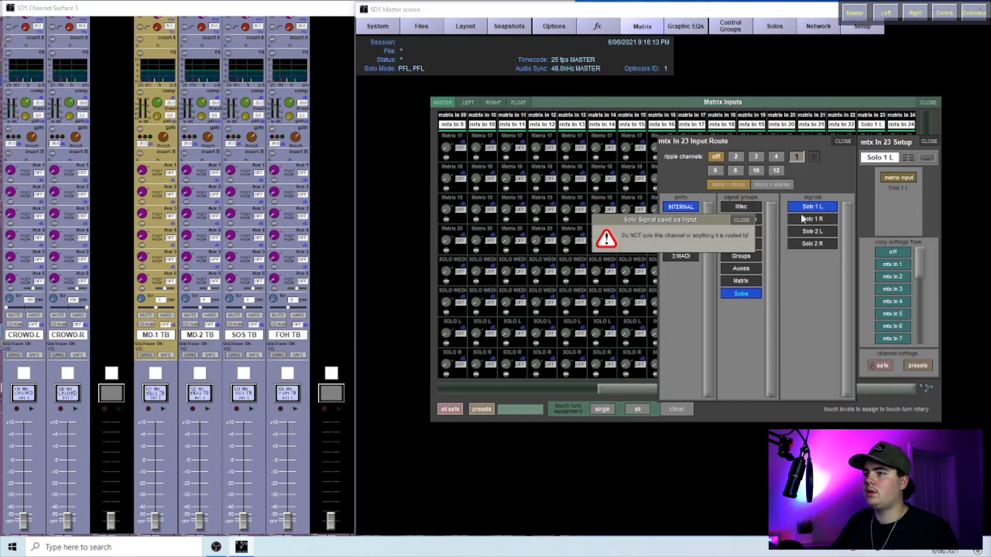
pyautogui.click(739, 220)
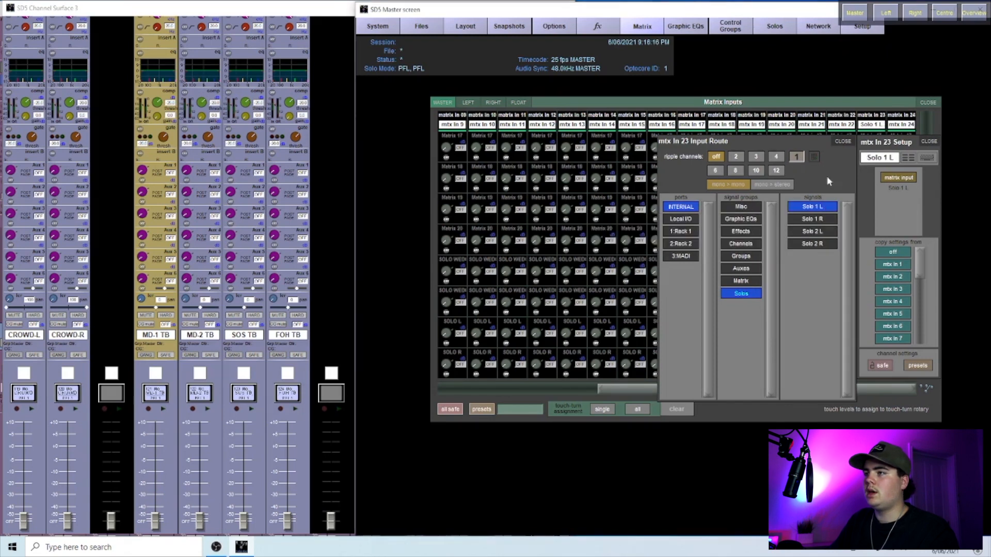
# - Route the internal Solo 1 R signal into matrix input 24 and close its setup
pyautogui.click(906, 125)
pyautogui.click(692, 207)
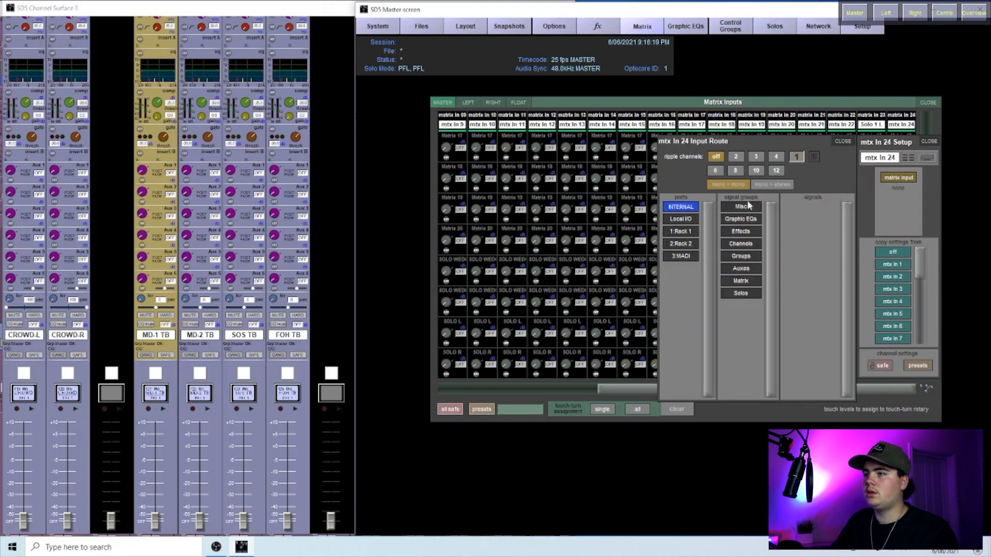
pyautogui.click(740, 293)
pyautogui.click(832, 220)
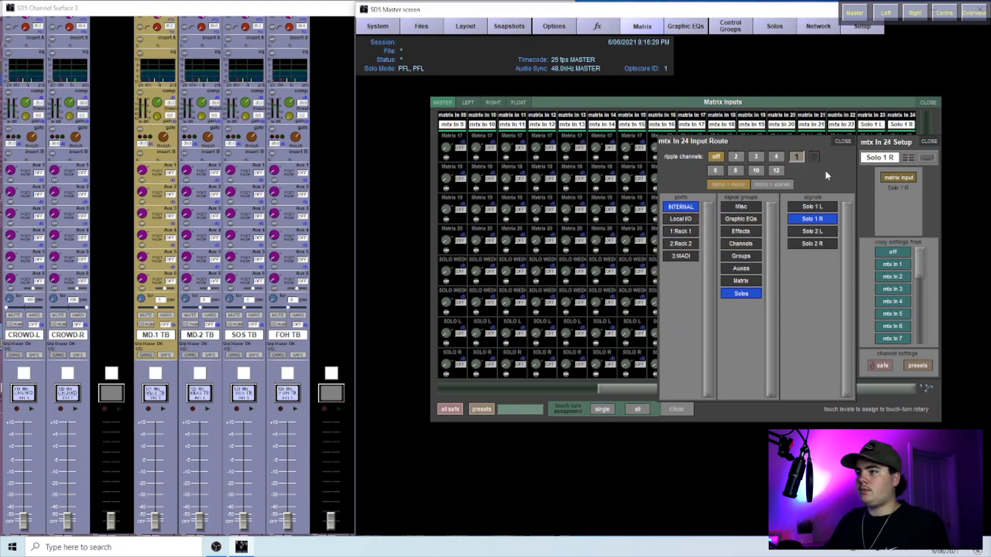
pyautogui.click(841, 143)
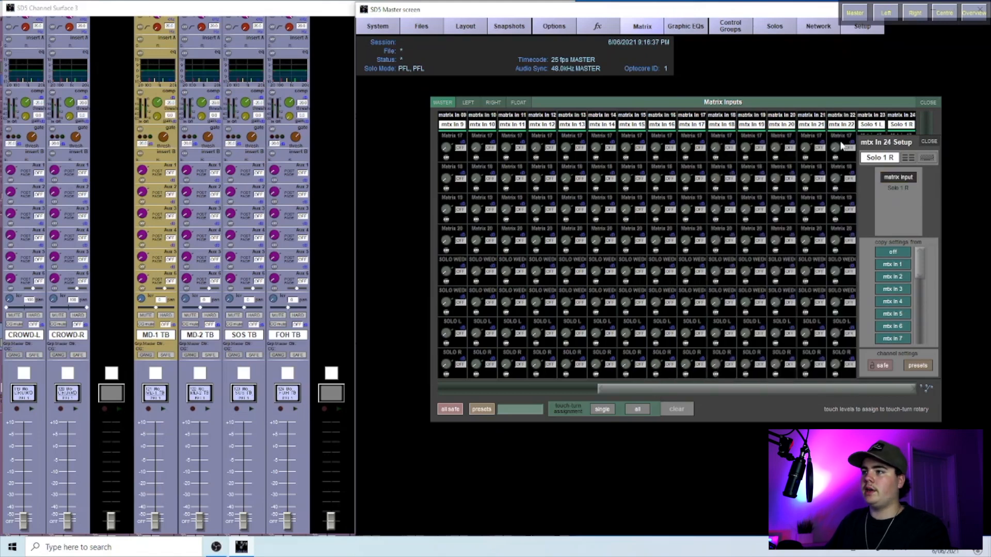
pyautogui.click(931, 143)
pyautogui.moveTo(873, 98)
pyautogui.mouseDown()
pyautogui.moveTo(861, 74)
pyautogui.moveTo(899, 169)
pyautogui.moveTo(855, 86)
pyautogui.moveTo(874, 71)
pyautogui.moveTo(885, 86)
pyautogui.mouseUp()
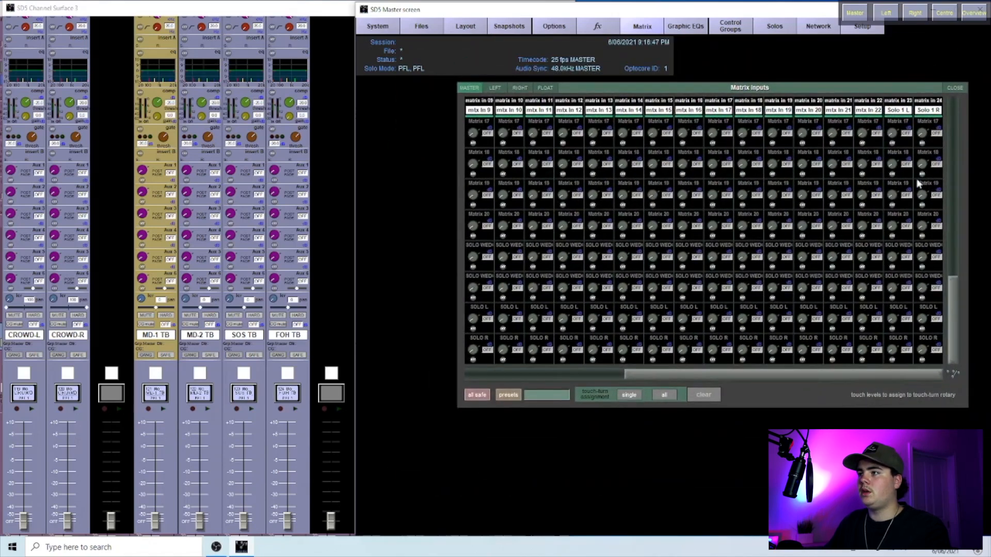
pyautogui.click(868, 110)
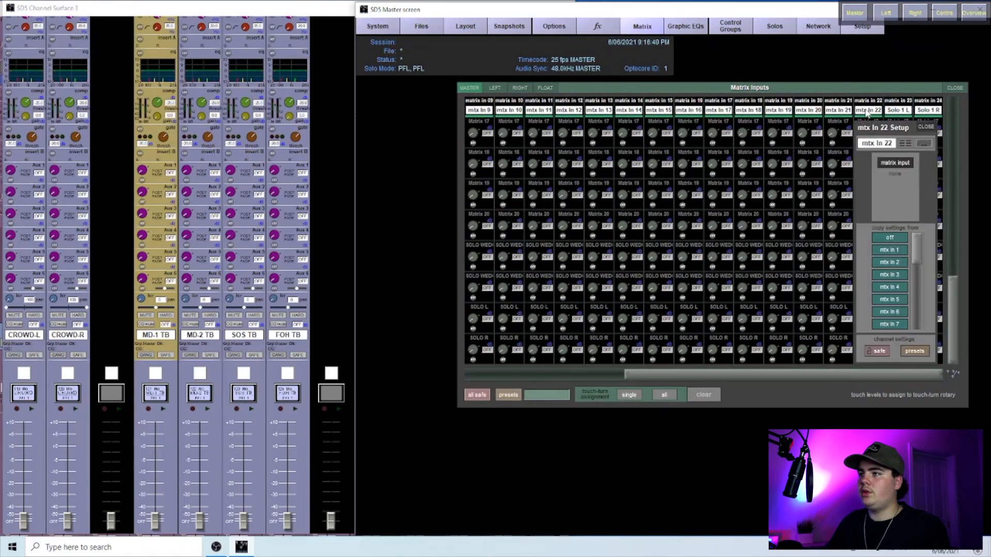
pyautogui.click(896, 163)
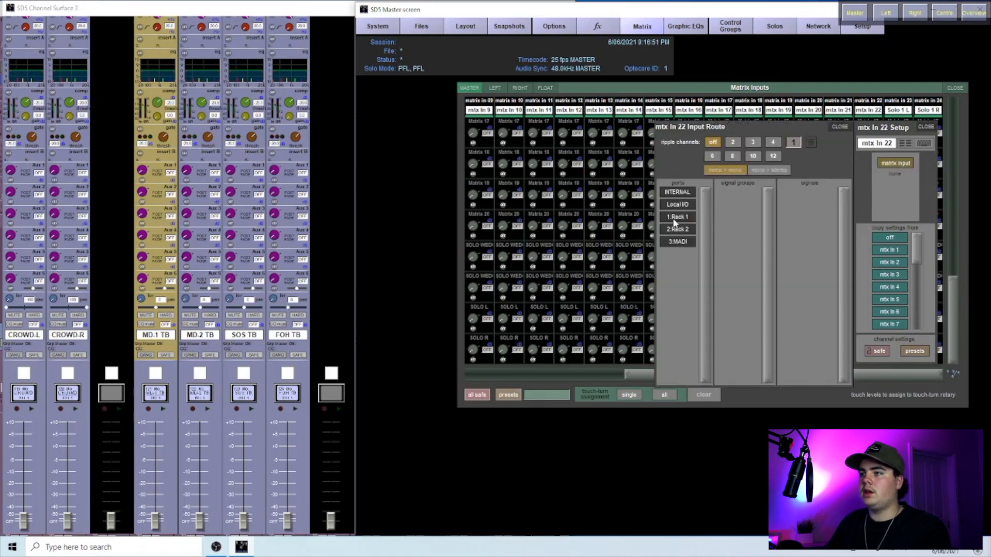
pyautogui.click(686, 192)
pyautogui.click(742, 254)
pyautogui.moveTo(844, 291); pyautogui.dragTo(845, 324)
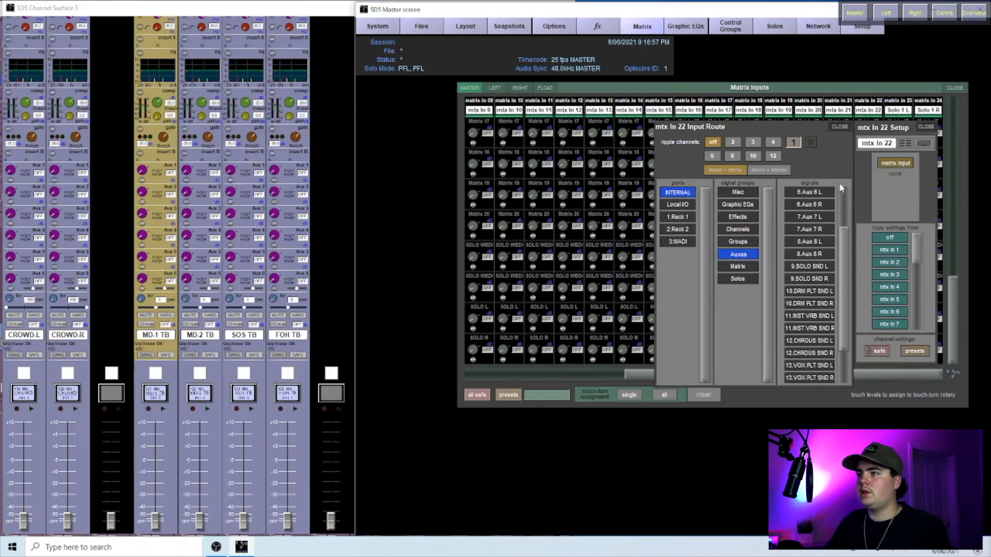
pyautogui.click(840, 127)
pyautogui.click(927, 127)
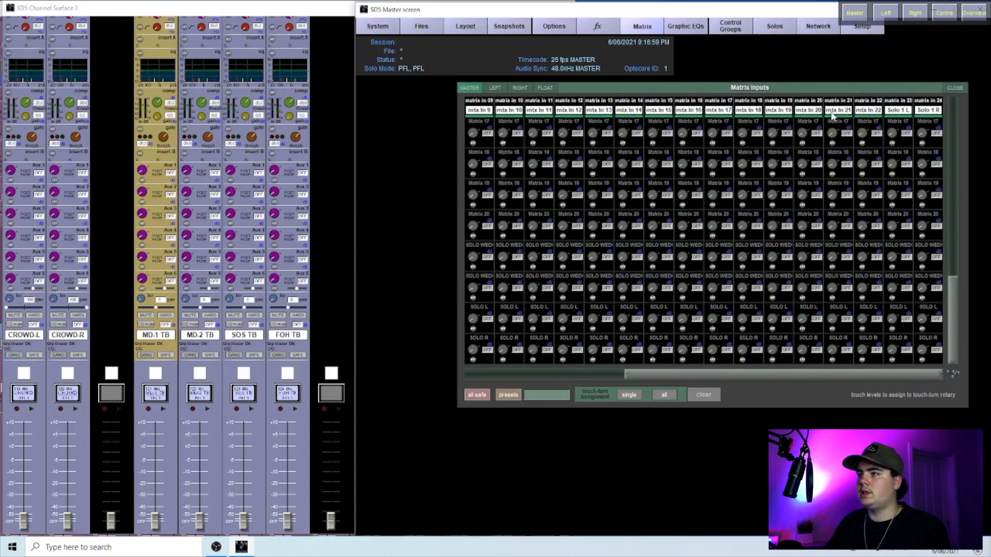
# - Route the internal aux signals SOLO SND L and R into matrix inputs 21 and 22, rippling across two channels
pyautogui.click(842, 111)
pyautogui.click(858, 165)
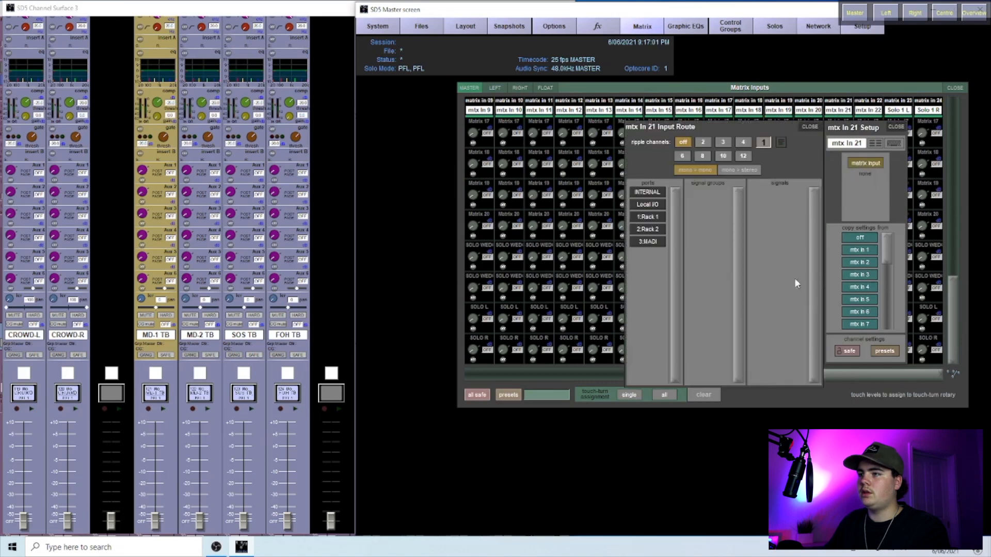
pyautogui.click(703, 142)
pyautogui.click(658, 204)
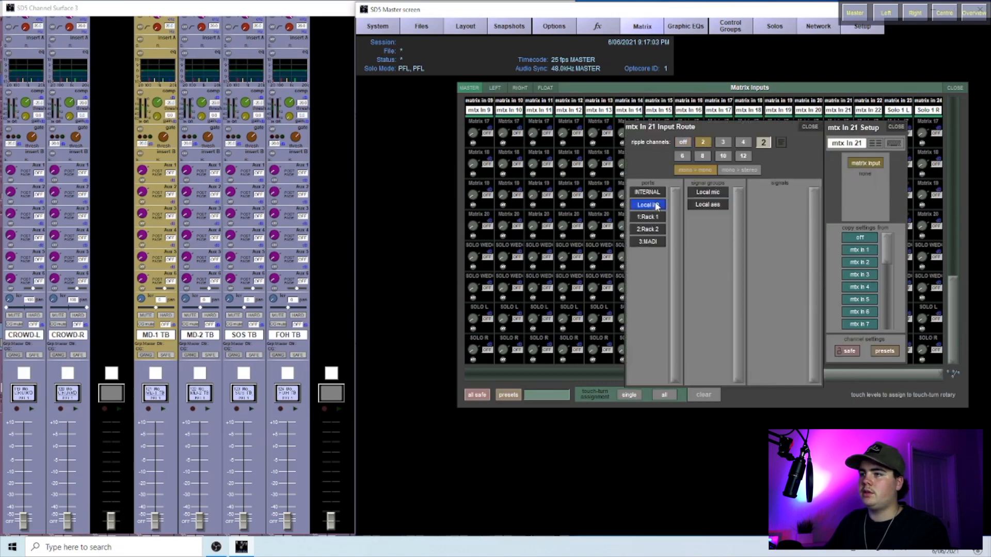
pyautogui.click(657, 194)
pyautogui.click(708, 253)
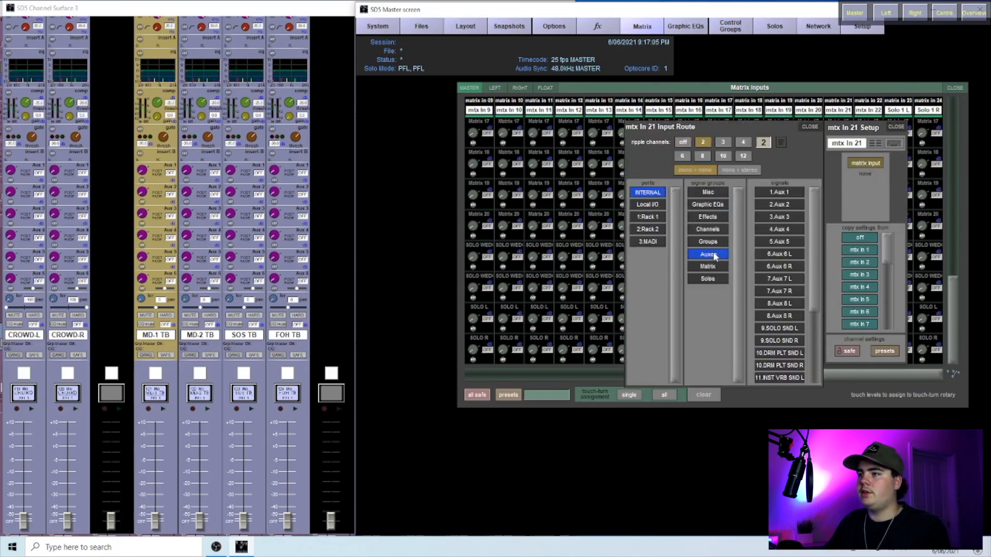
pyautogui.moveTo(814, 252); pyautogui.dragTo(815, 290)
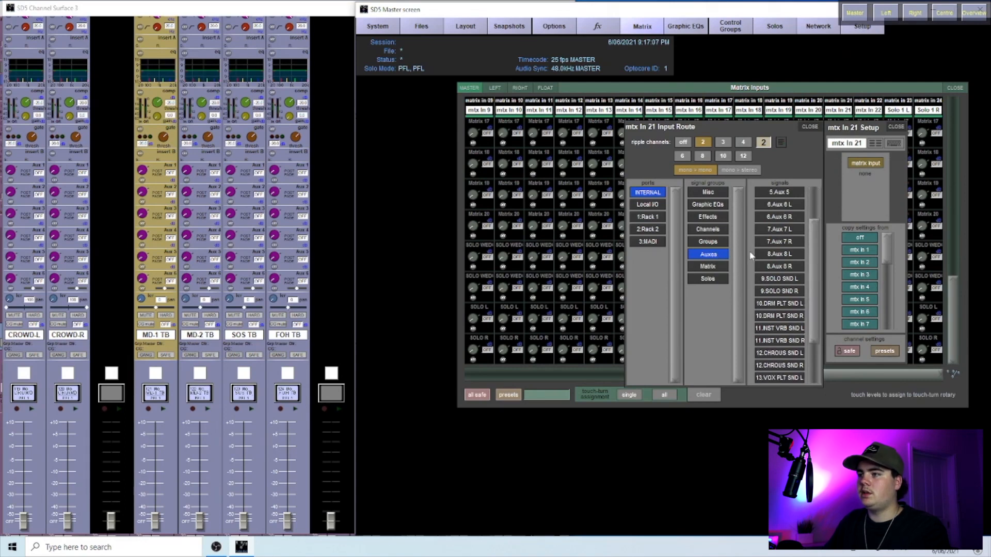
pyautogui.click(776, 280)
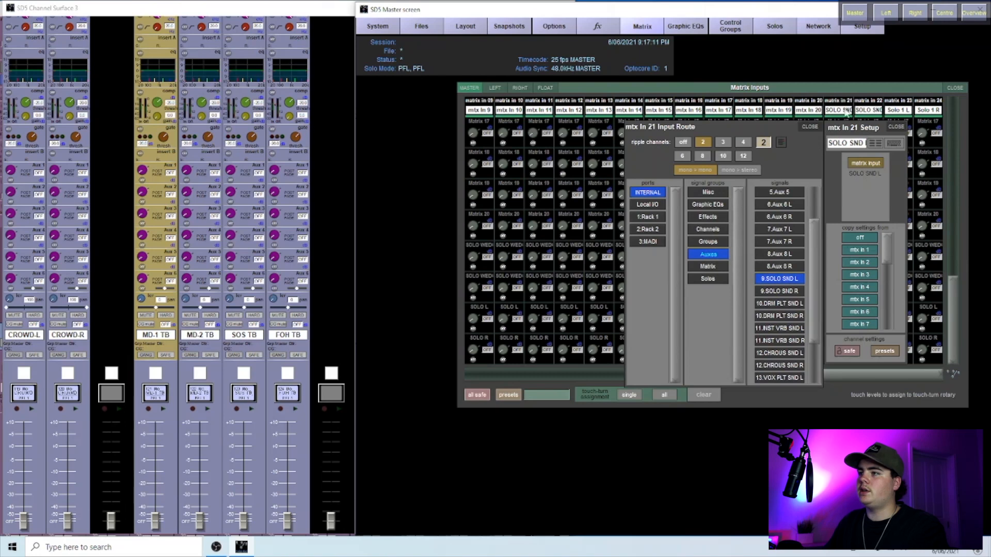
pyautogui.click(890, 127)
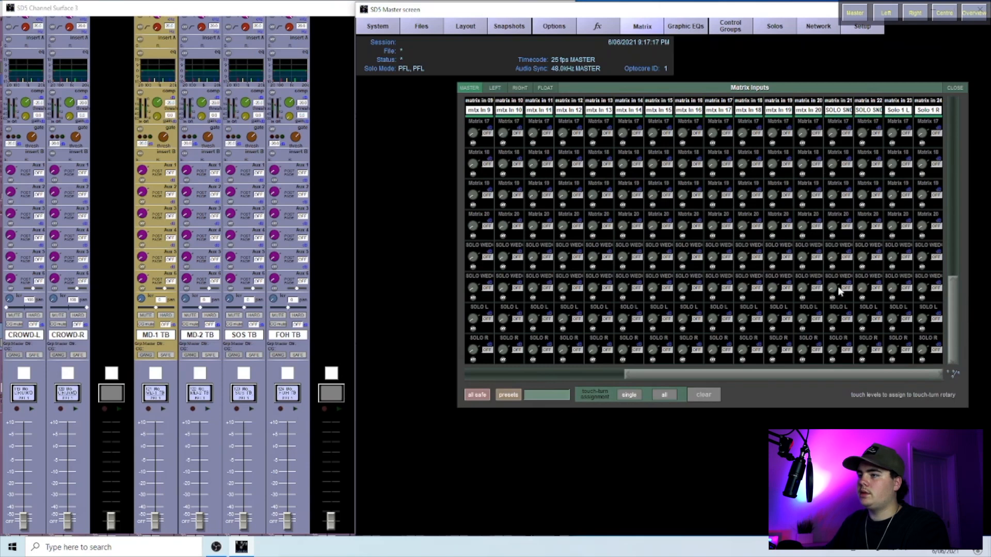
# - Switch on the SOLO SND L send to the first solo wedge matrix and SOLO SND R to the second
pyautogui.click(833, 257)
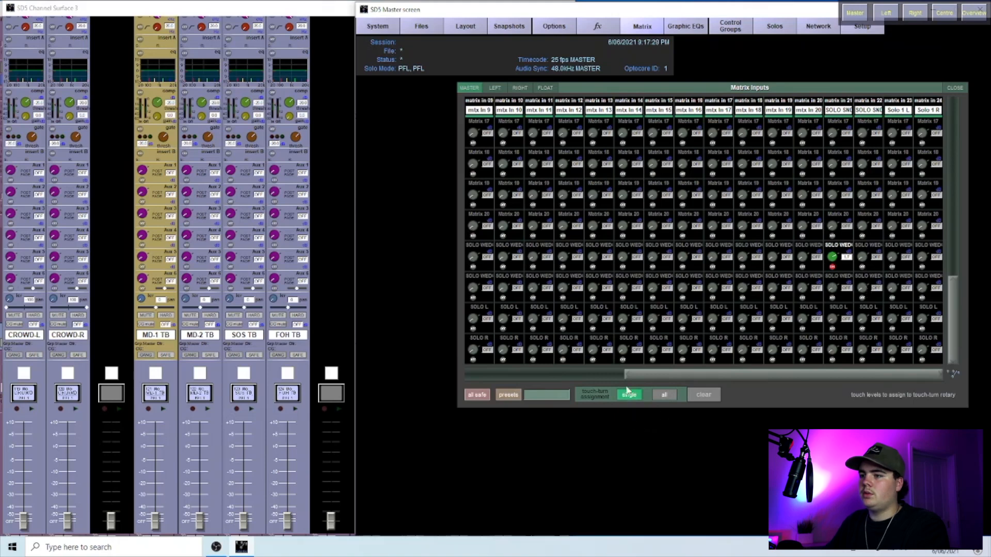
pyautogui.click(630, 396)
pyautogui.click(861, 290)
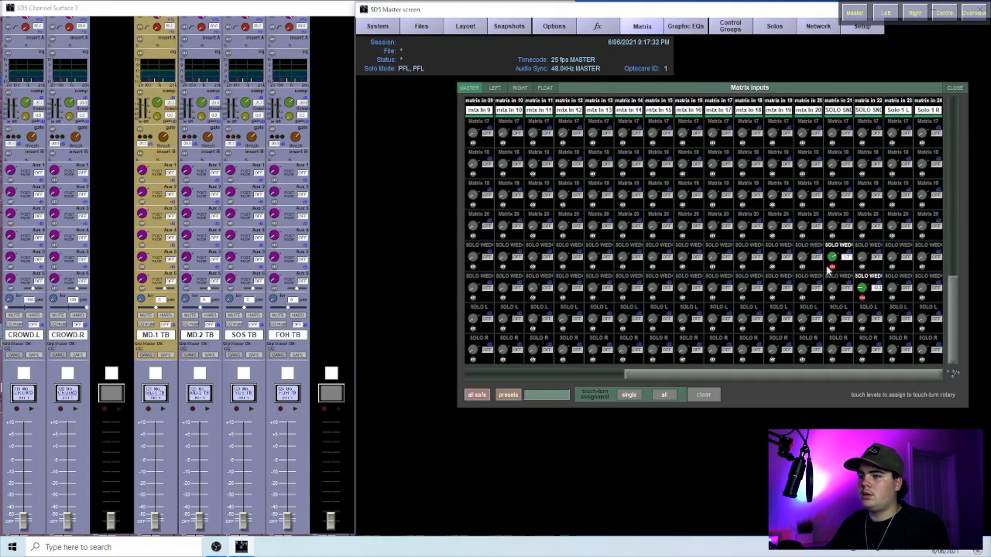
pyautogui.click(665, 394)
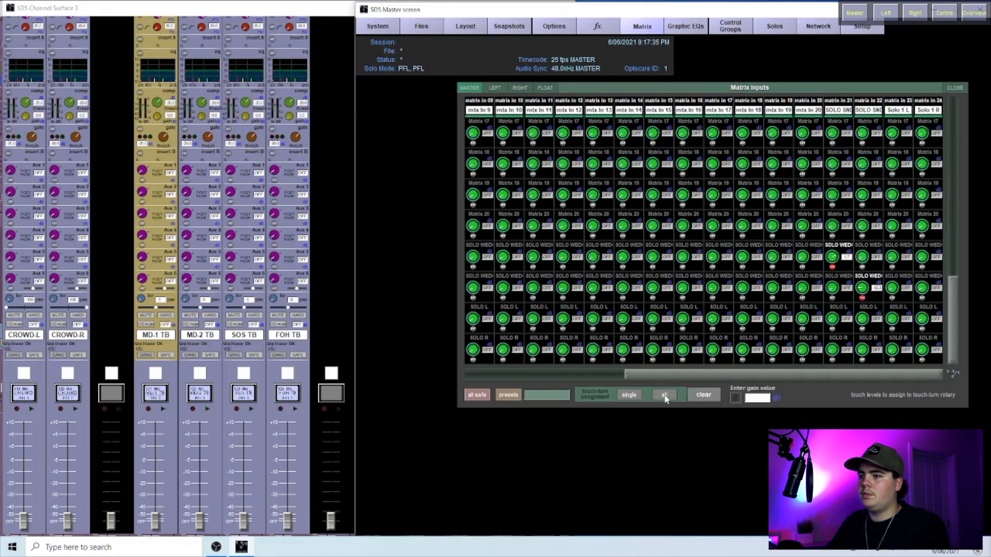
pyautogui.click(697, 395)
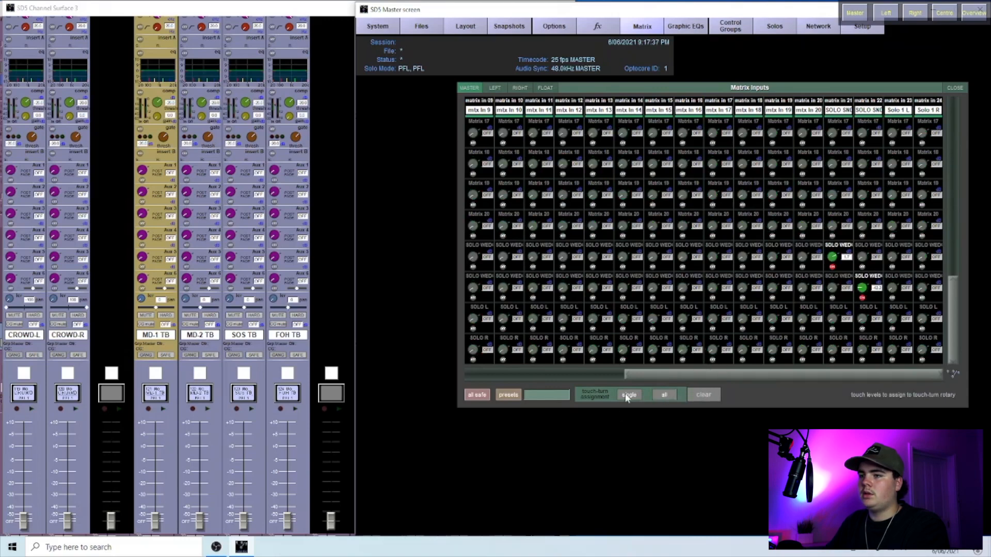
# - Set the gain to 0 dB for the left and right SOLO SND and Solo 1 sends into the solo wedge and SOLO L/R matrices
pyautogui.click(832, 258)
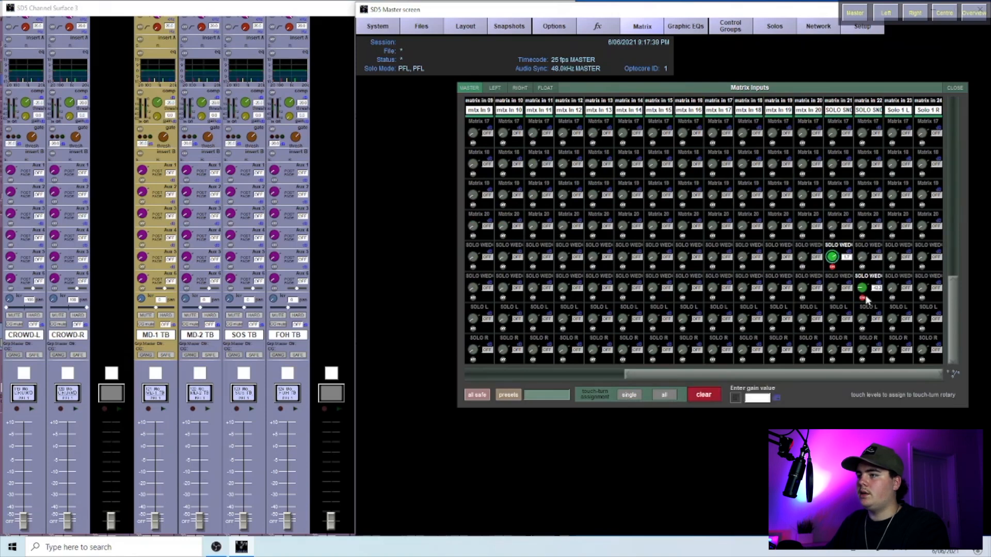
pyautogui.click(832, 320)
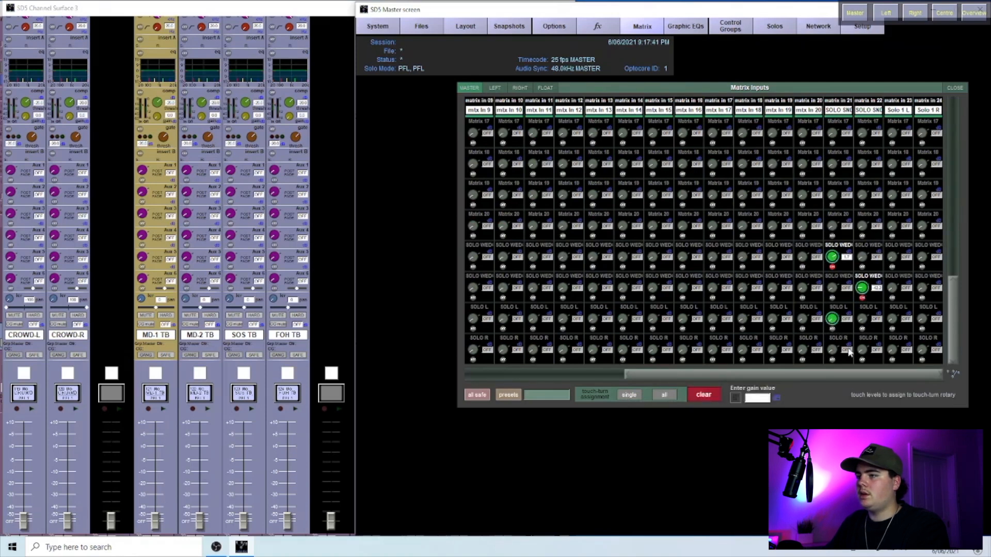
pyautogui.click(861, 349)
pyautogui.click(893, 258)
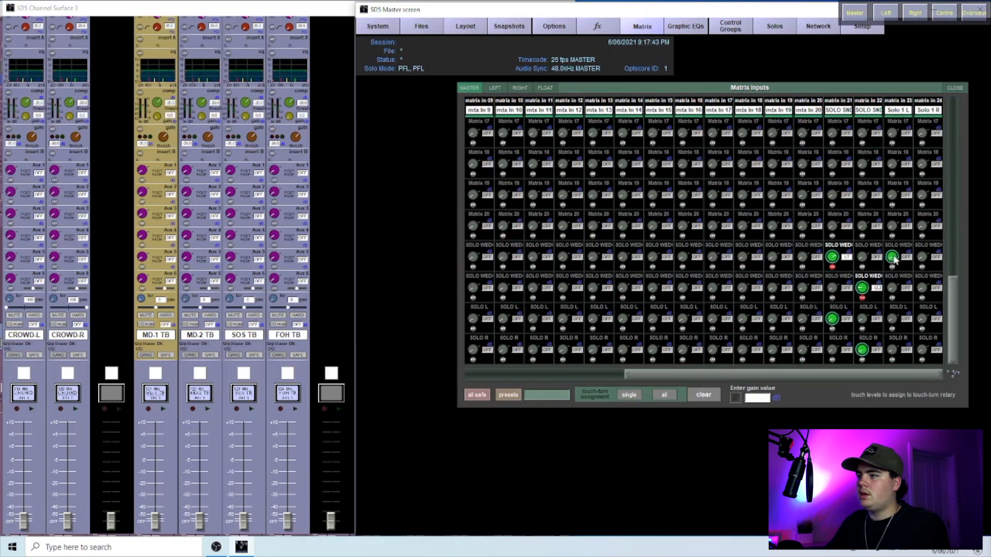
pyautogui.click(922, 288)
pyautogui.click(893, 319)
pyautogui.click(922, 350)
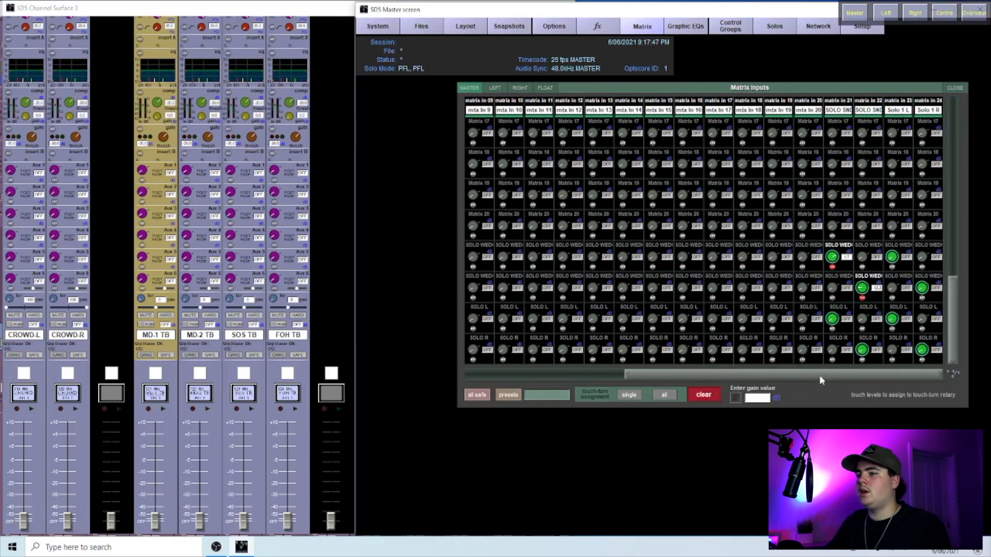
pyautogui.click(758, 398)
pyautogui.click(742, 372)
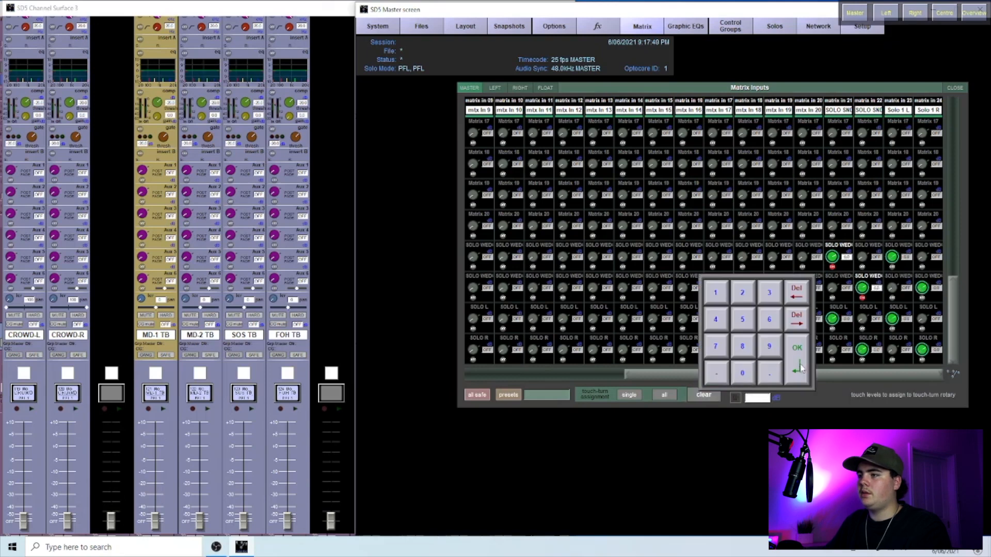
pyautogui.click(797, 356)
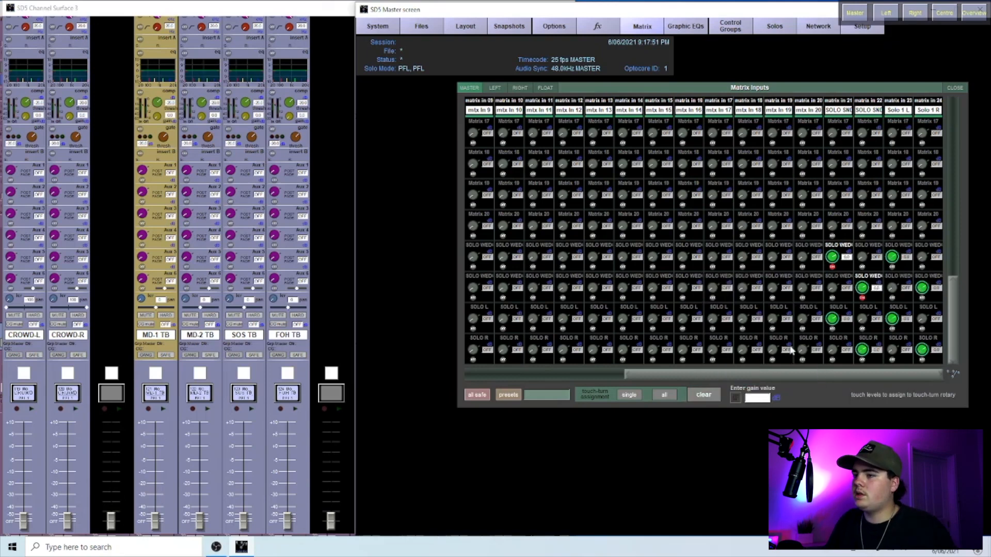
pyautogui.click(705, 396)
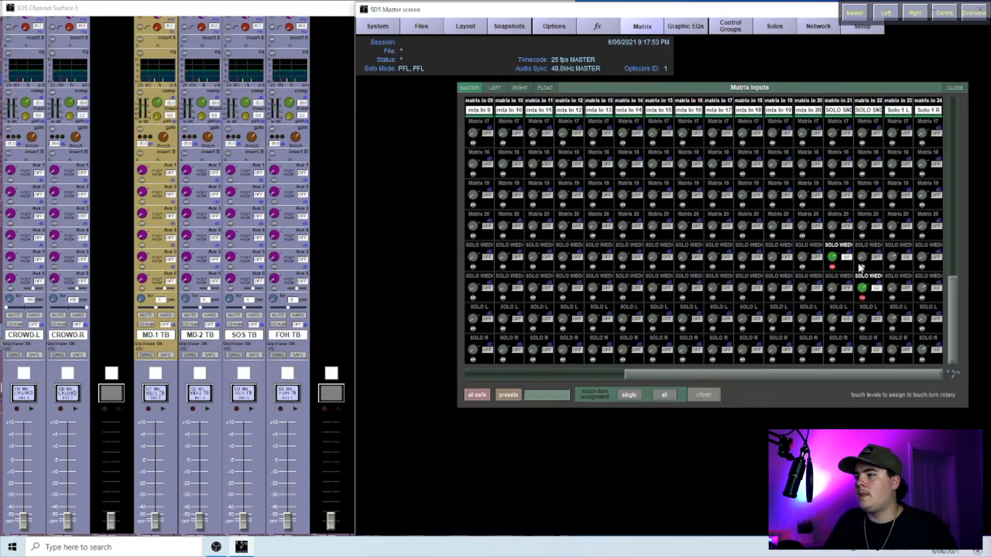
# - Switch on the Solo 1 sends to the solo wedge matrices and all sends to SOLO L and SOLO R, left to left and right to right
pyautogui.click(892, 268)
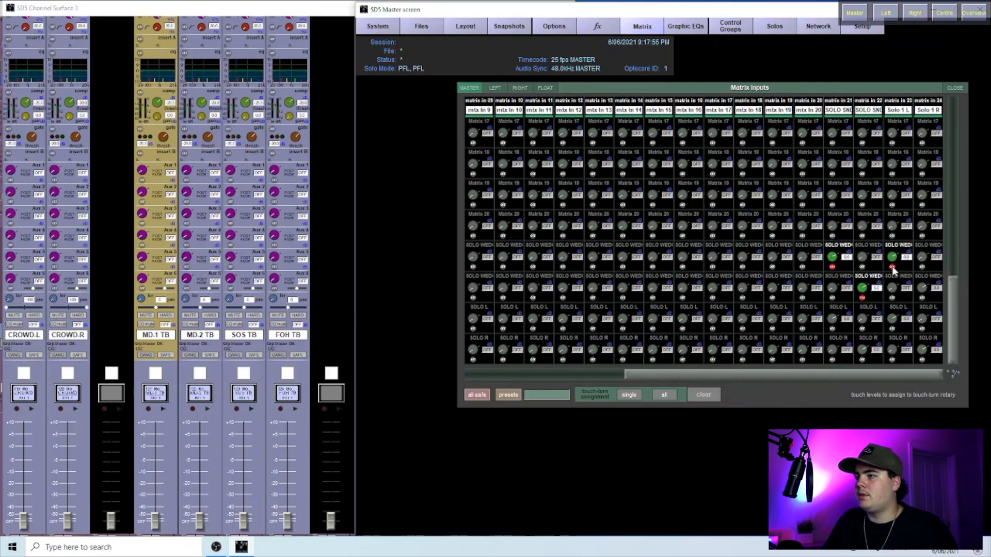
pyautogui.click(922, 298)
pyautogui.click(923, 359)
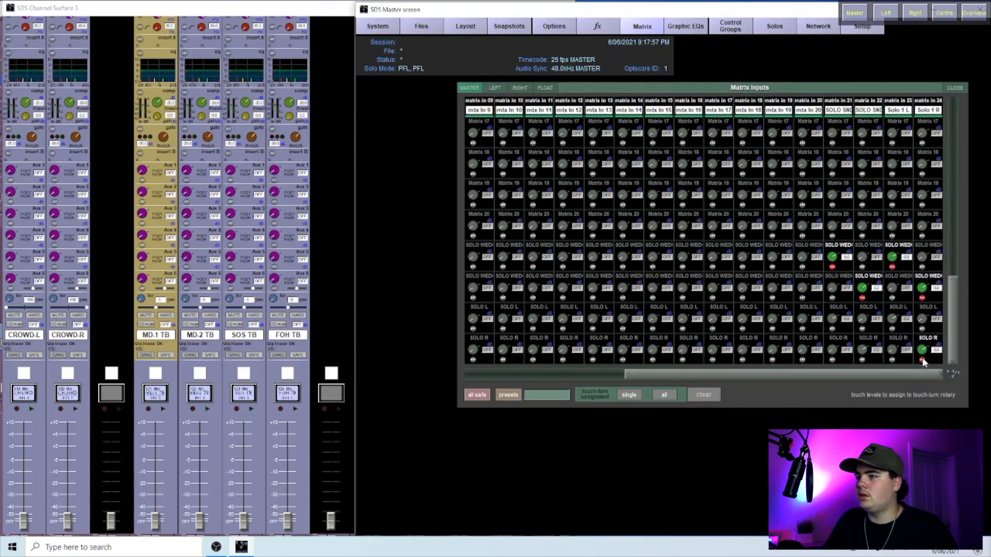
pyautogui.click(888, 329)
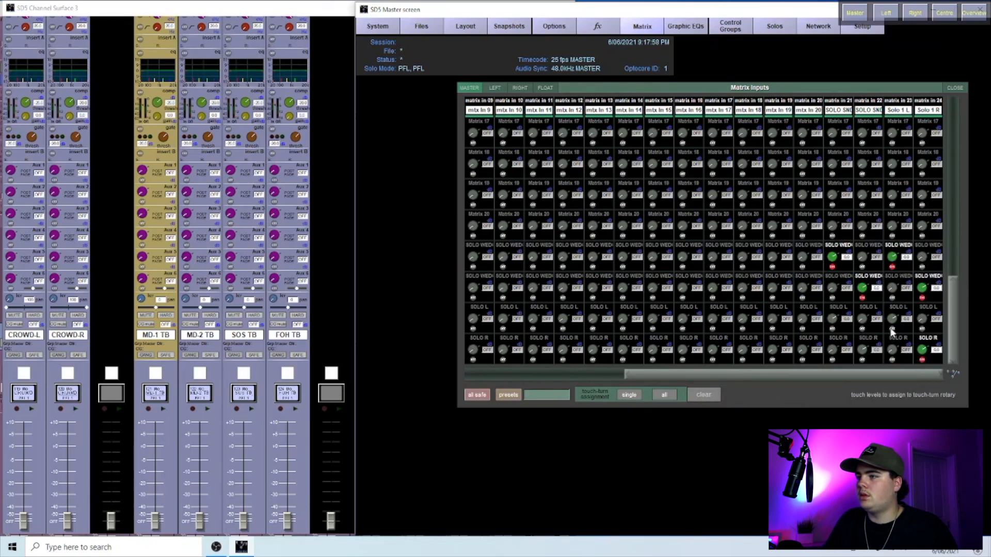
pyautogui.click(863, 360)
pyautogui.click(832, 329)
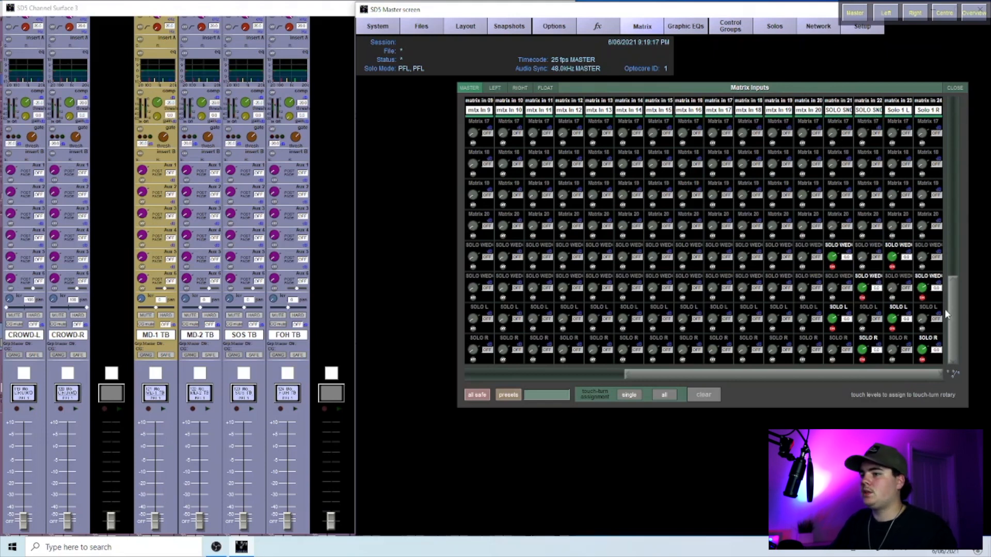
pyautogui.click(961, 88)
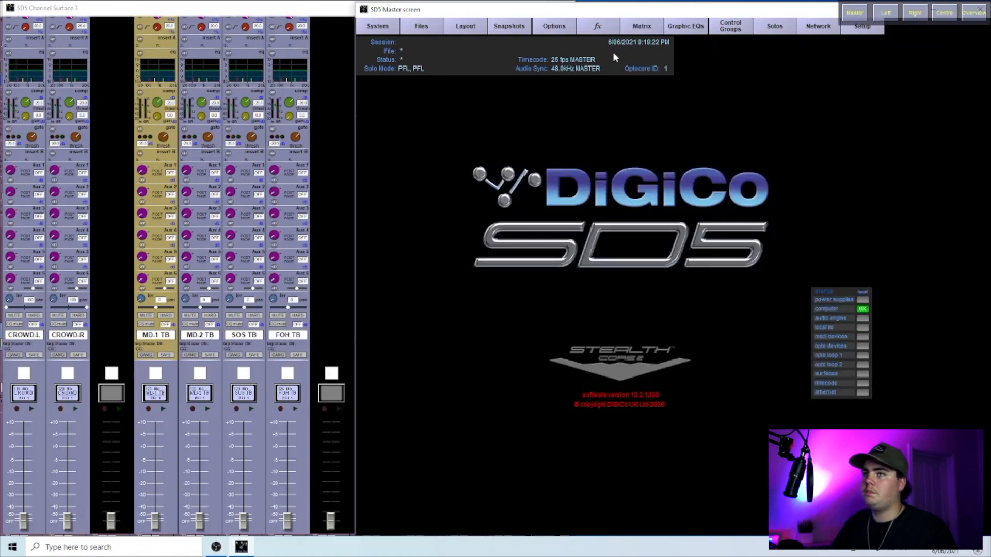
# - Show the fader bank containing Master on Channel Surface 3 and start fader assignment
pyautogui.click(303, 10)
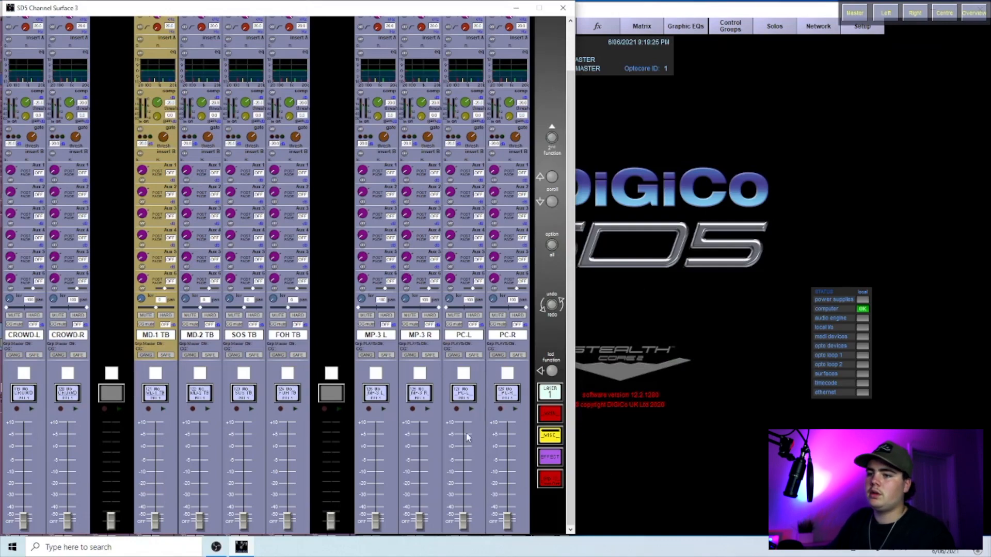
pyautogui.click(550, 480)
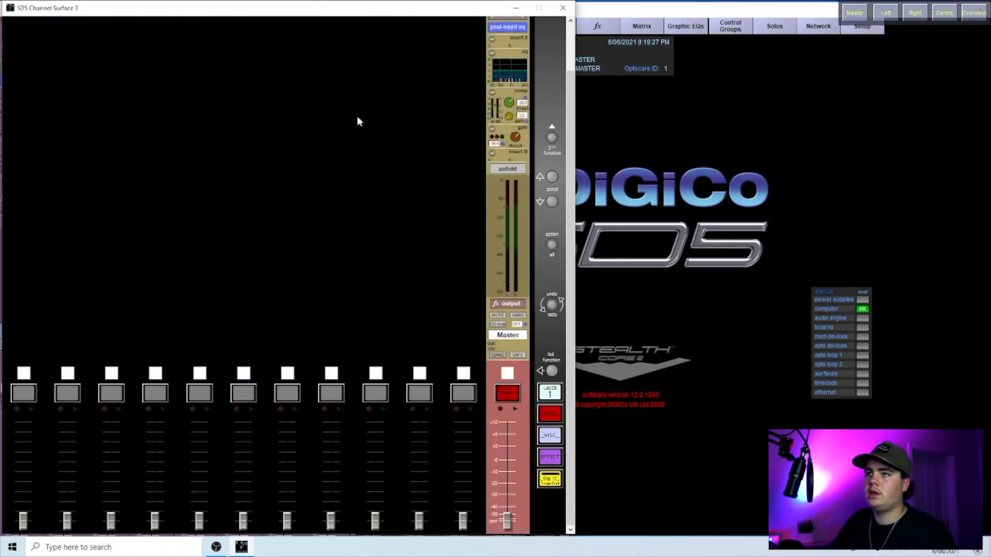
pyautogui.moveTo(422, 9); pyautogui.dragTo(431, 8)
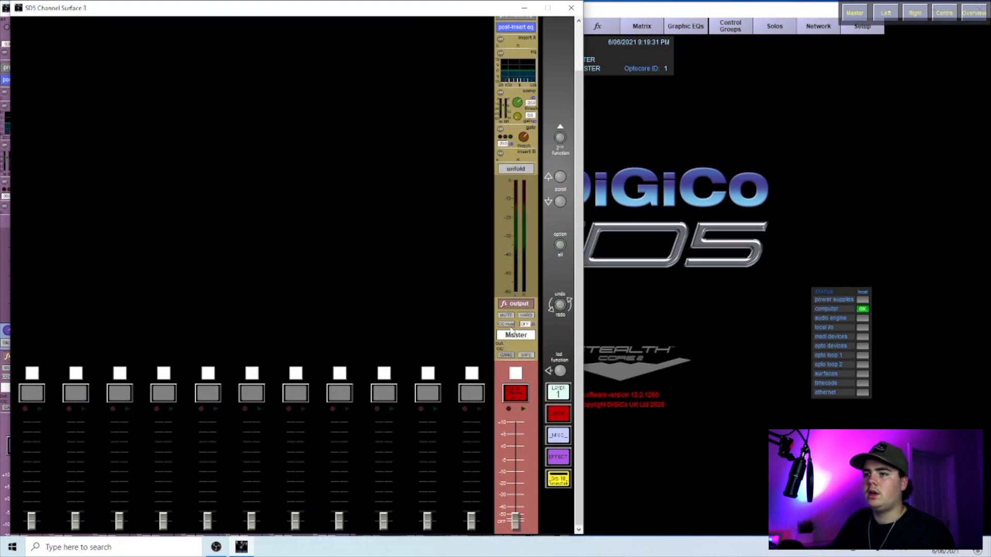
pyautogui.click(561, 371)
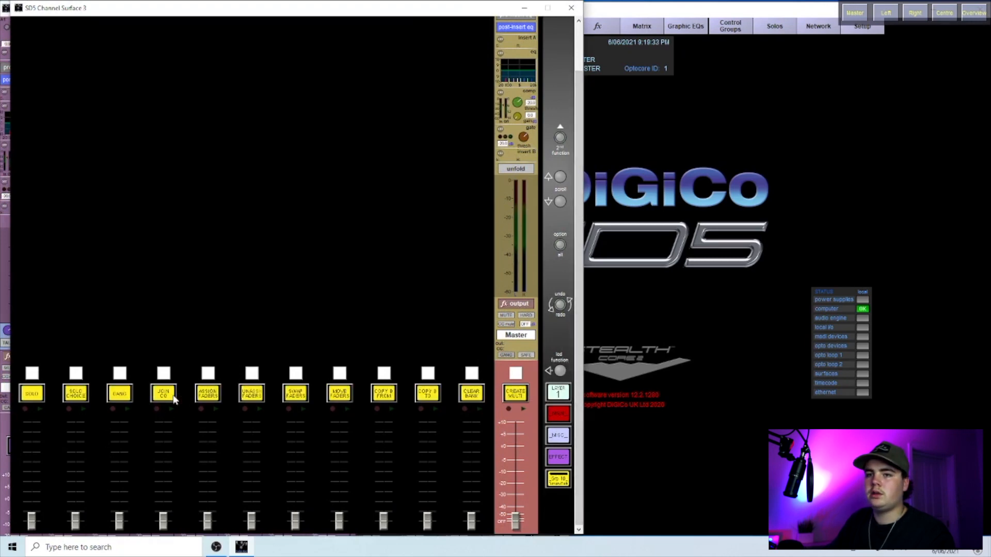
pyautogui.click(214, 392)
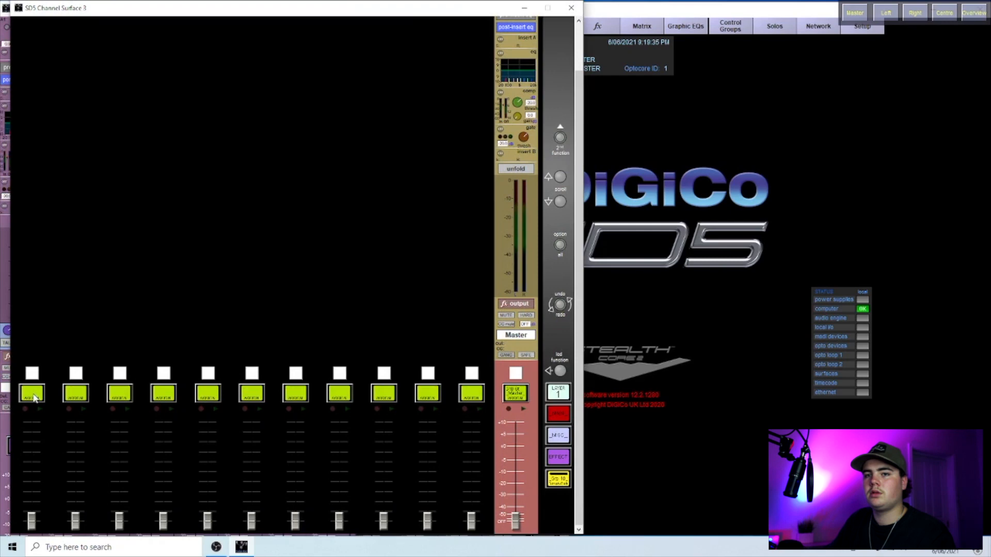
# - Assign the SOLO SND aux output from the Channel List to the bank's first fader only
pyautogui.click(33, 395)
pyautogui.click(84, 394)
pyautogui.click(593, 78)
pyautogui.click(454, 25)
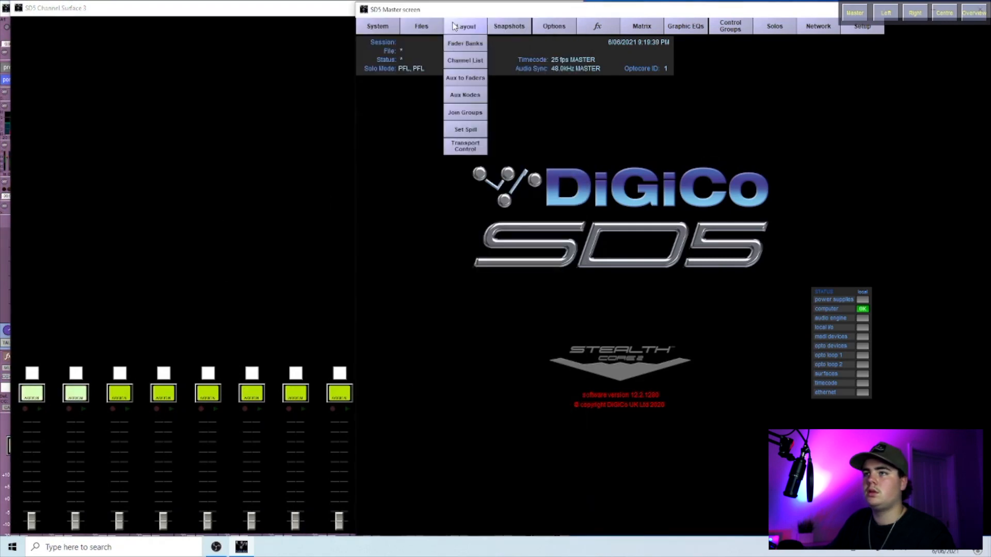
pyautogui.click(453, 61)
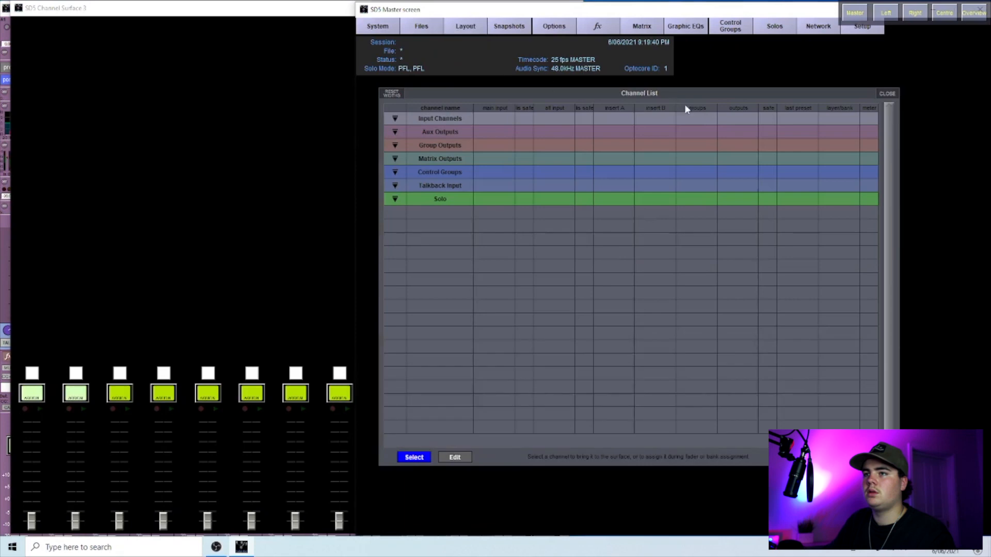
pyautogui.click(395, 132)
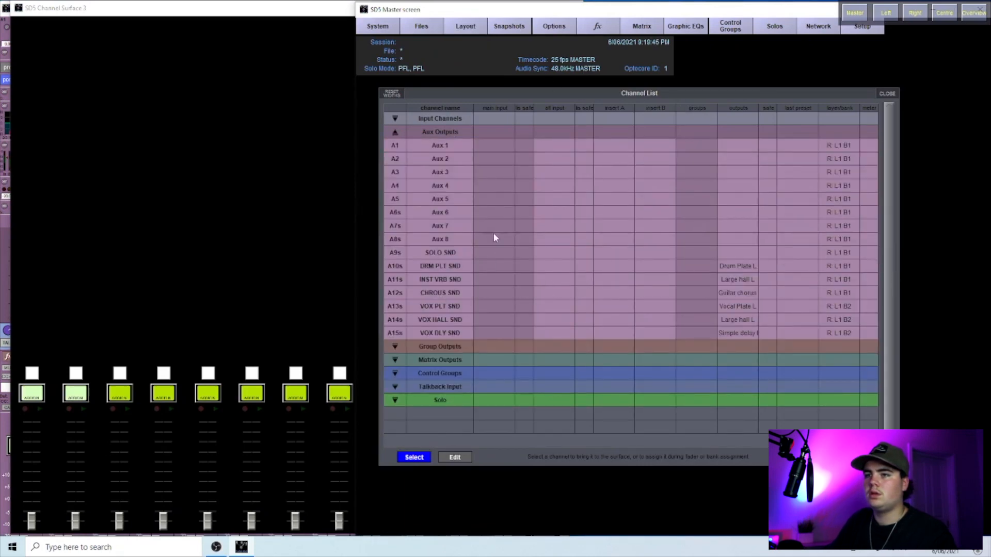
pyautogui.click(85, 403)
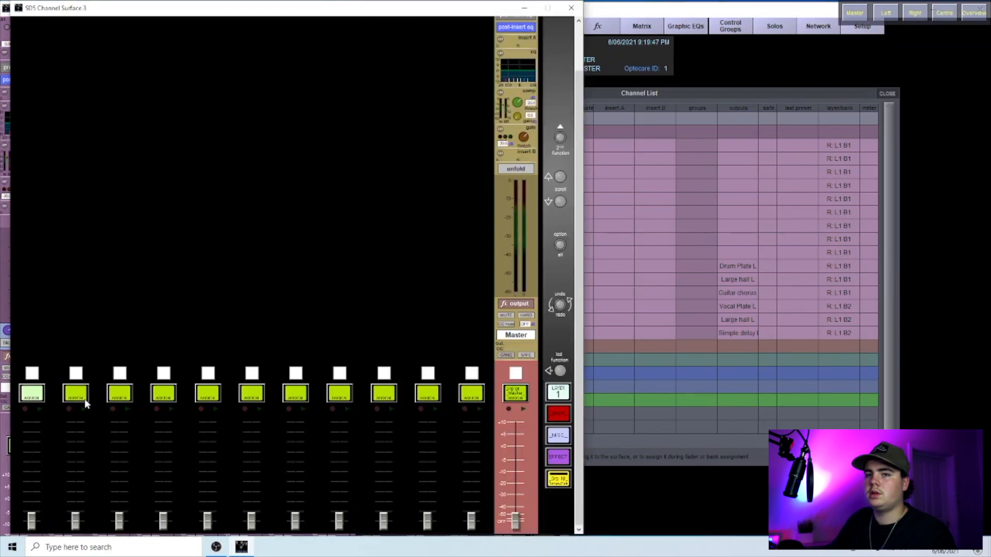
pyautogui.click(903, 304)
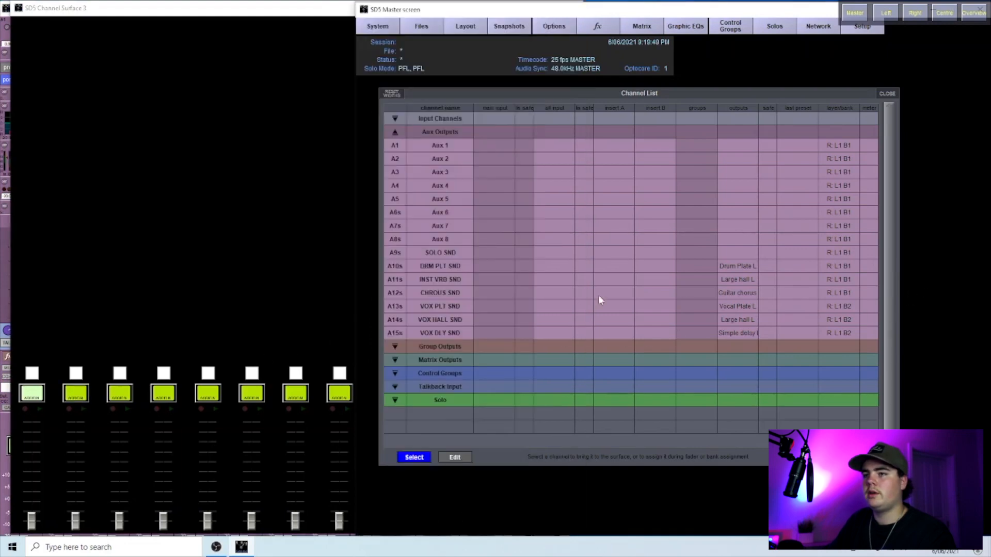
pyautogui.click(393, 252)
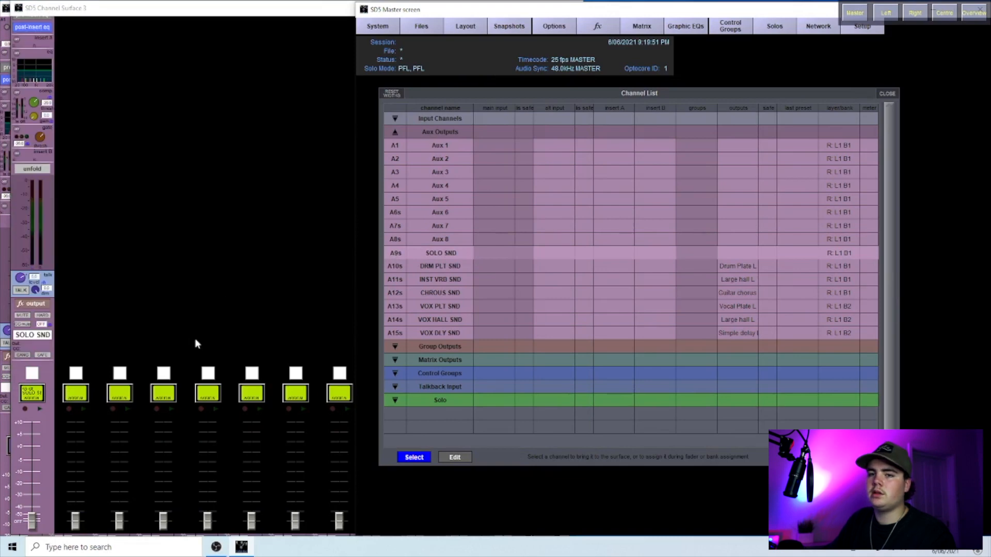
# - Assign the SOLO WEDGE L and SOLO WEDGE R matrix outputs to the third and fourth faders
pyautogui.click(192, 336)
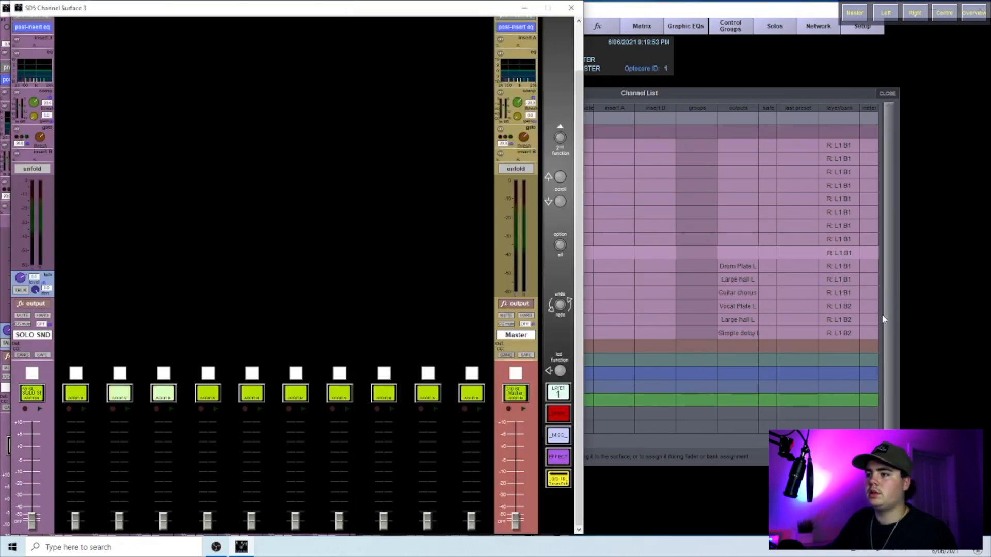
pyautogui.click(884, 320)
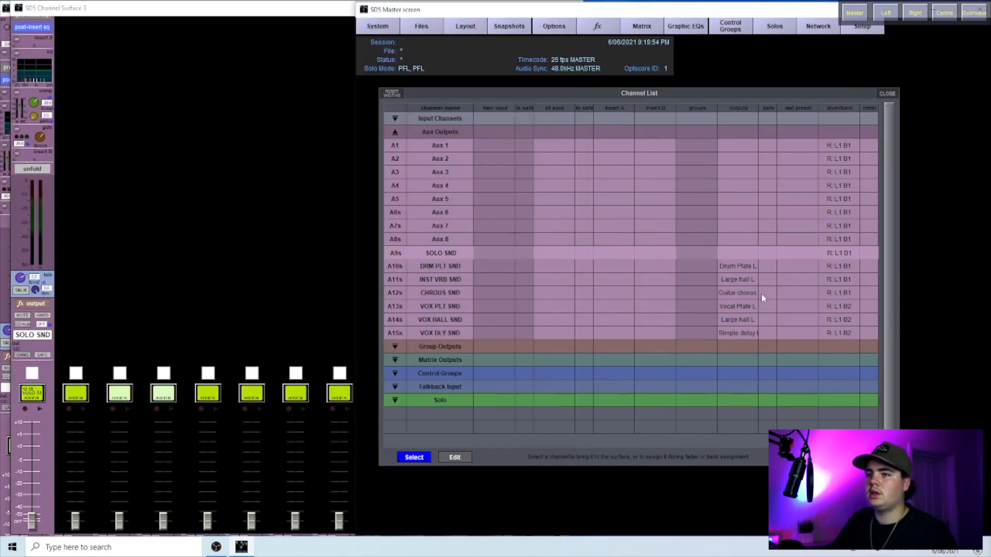
pyautogui.click(395, 359)
pyautogui.moveTo(887, 292); pyautogui.dragTo(887, 450)
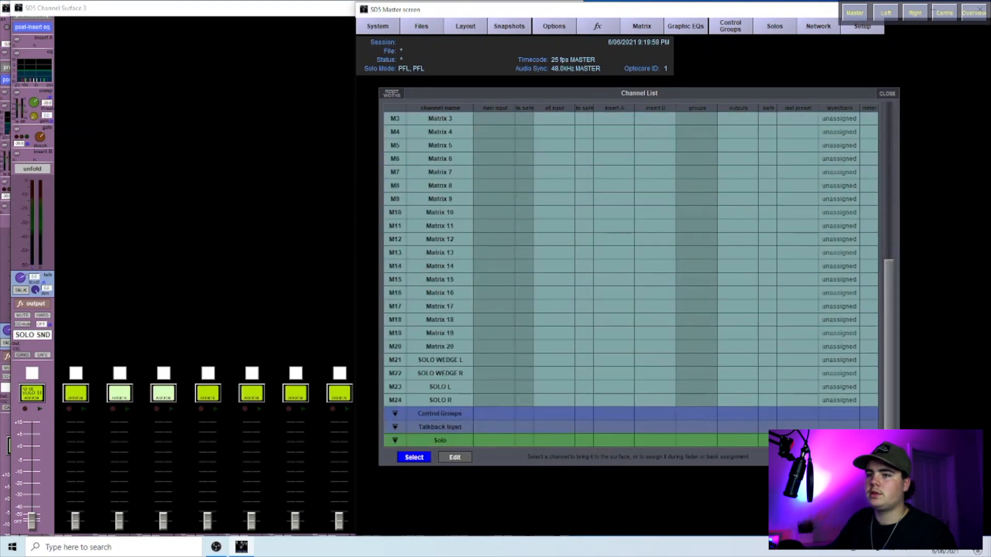
pyautogui.click(395, 361)
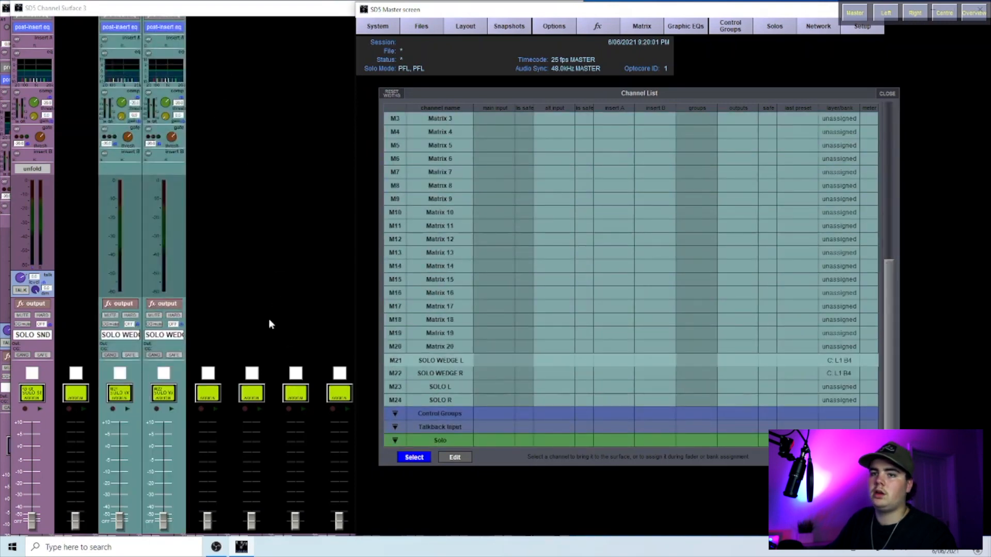
# - Assign the SOLO L and SOLO R matrix outputs to the sixth and seventh faders
pyautogui.click(253, 391)
pyautogui.click(293, 388)
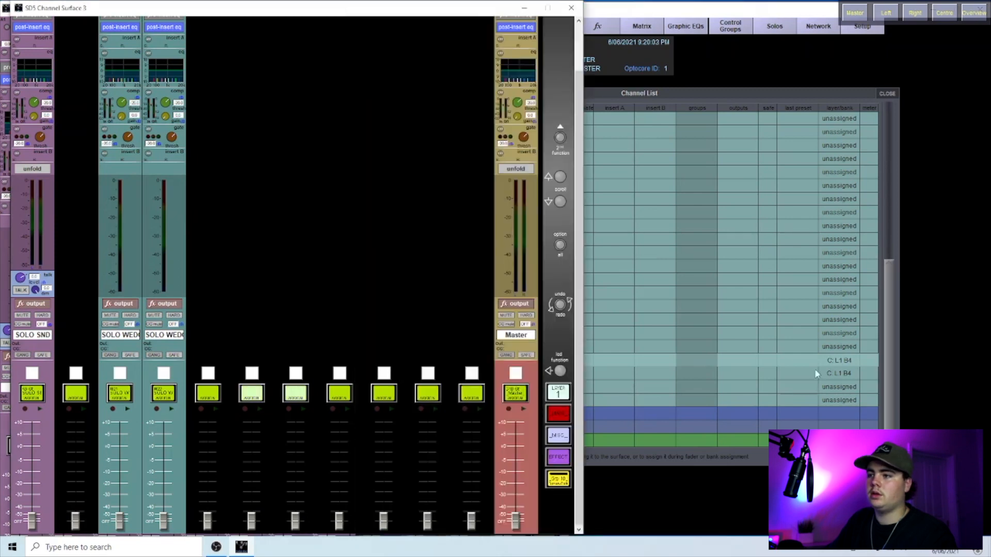
pyautogui.click(891, 364)
pyautogui.click(393, 387)
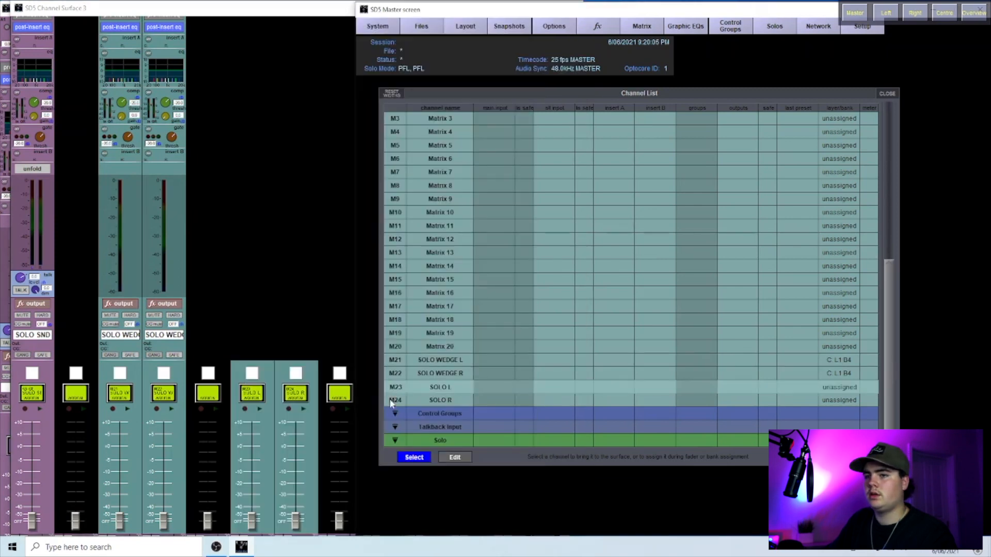
pyautogui.click(390, 398)
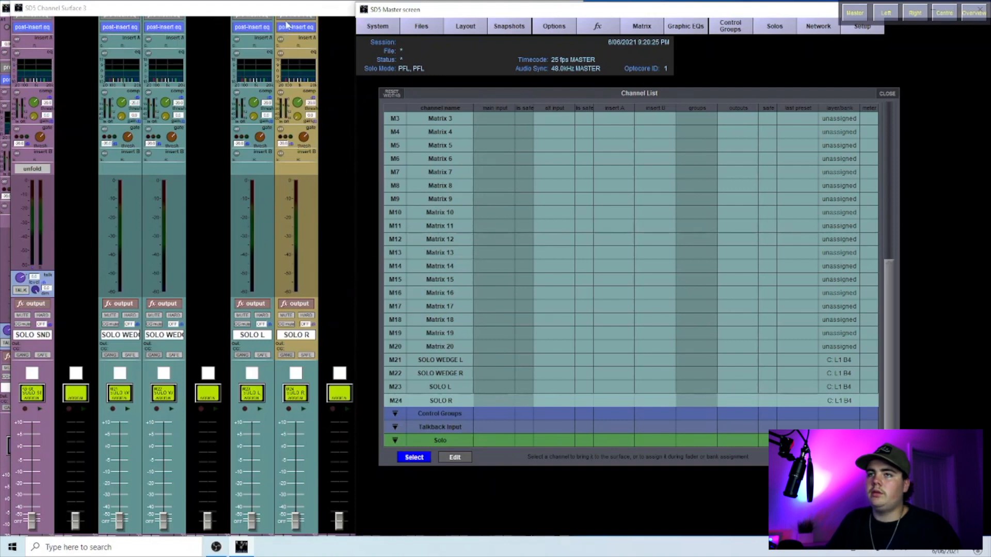
# - Assign the Solo 1 and Solo 2 channels to the ninth and tenth faders of the bank
pyautogui.click(300, 8)
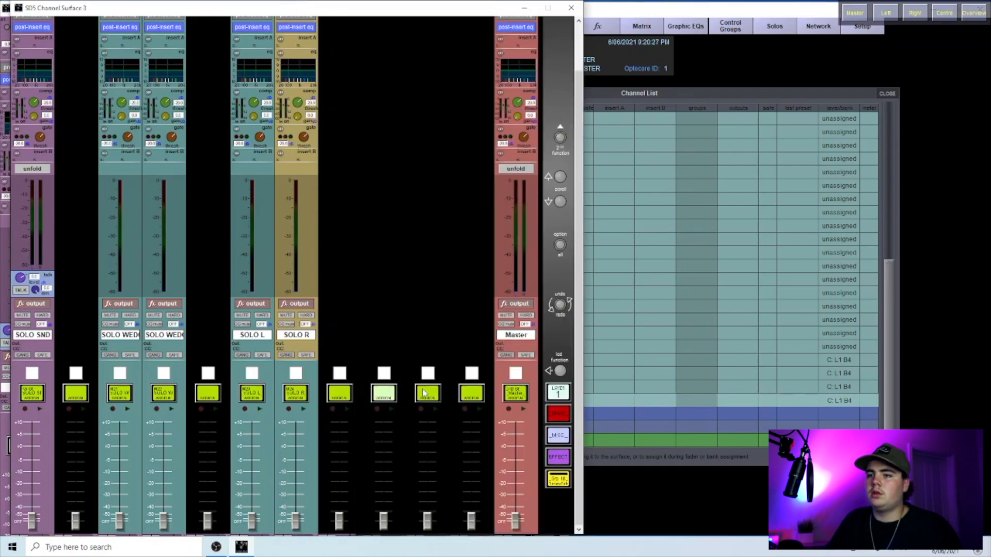
pyautogui.click(886, 360)
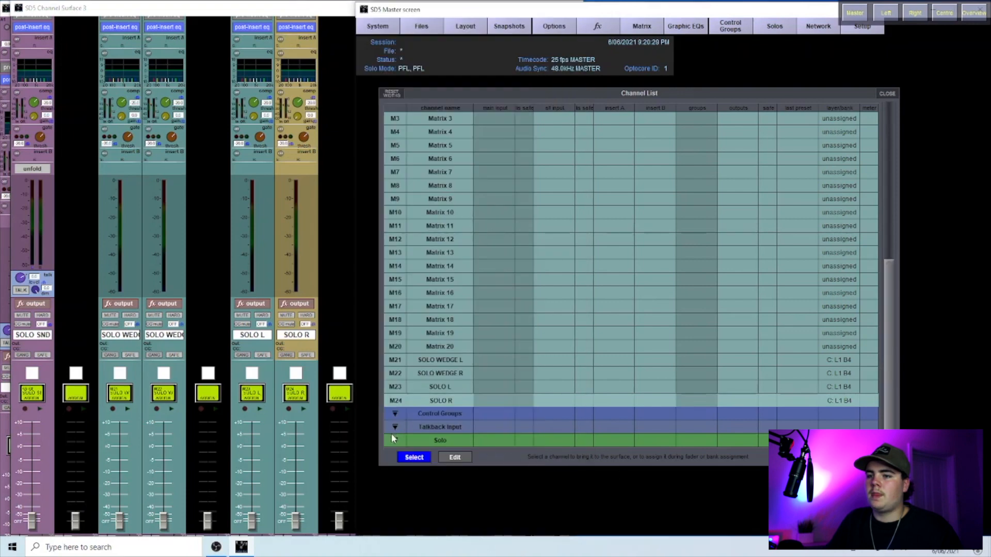
pyautogui.scroll(-1, 891, 374)
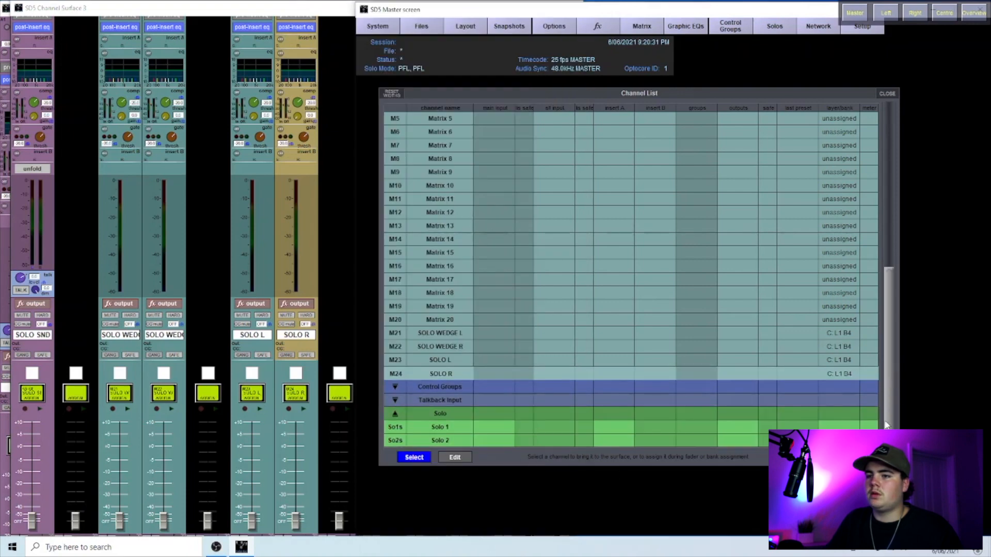
pyautogui.click(403, 430)
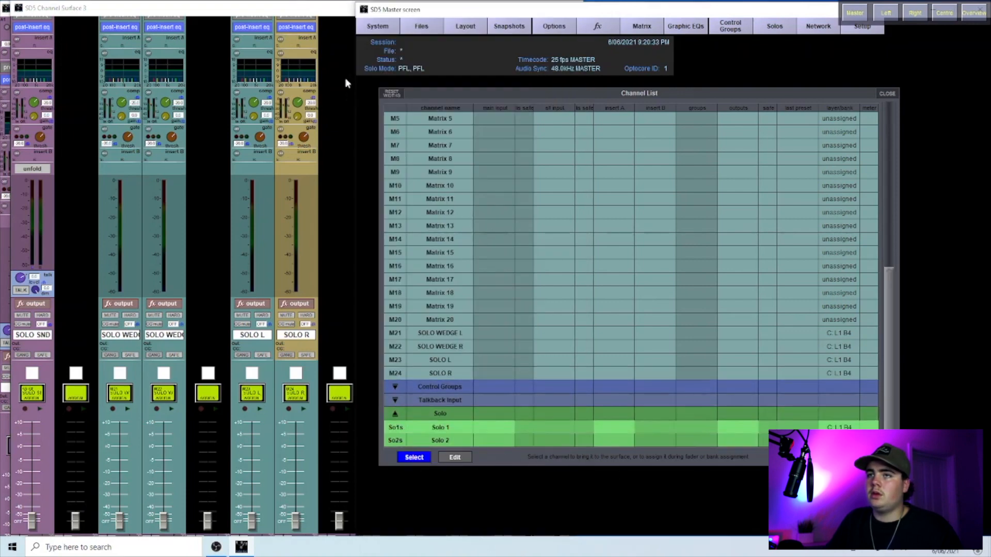
pyautogui.click(338, 41)
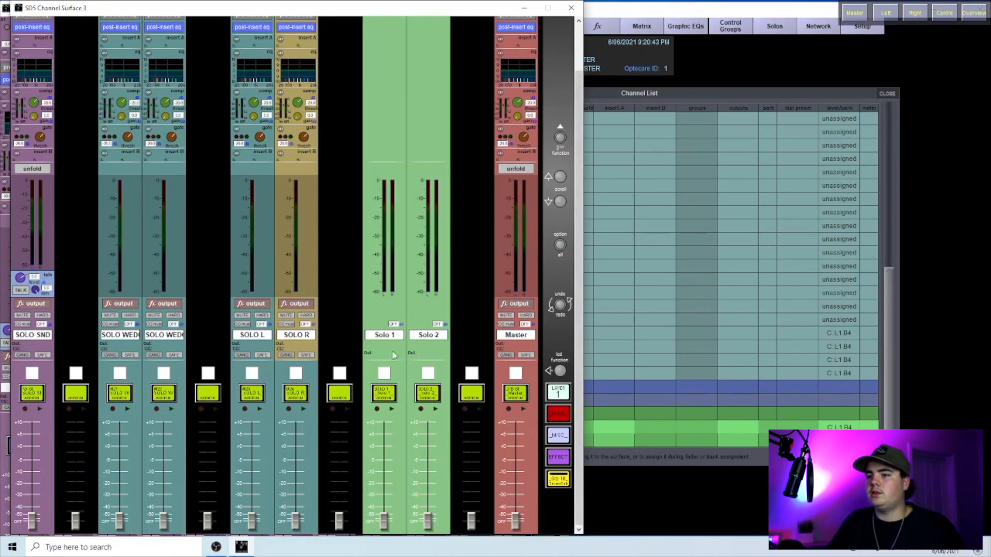
# - Review the channel layout of the group, MISC, effects and solo/master fader banks on Channel Surface 3
pyautogui.click(558, 414)
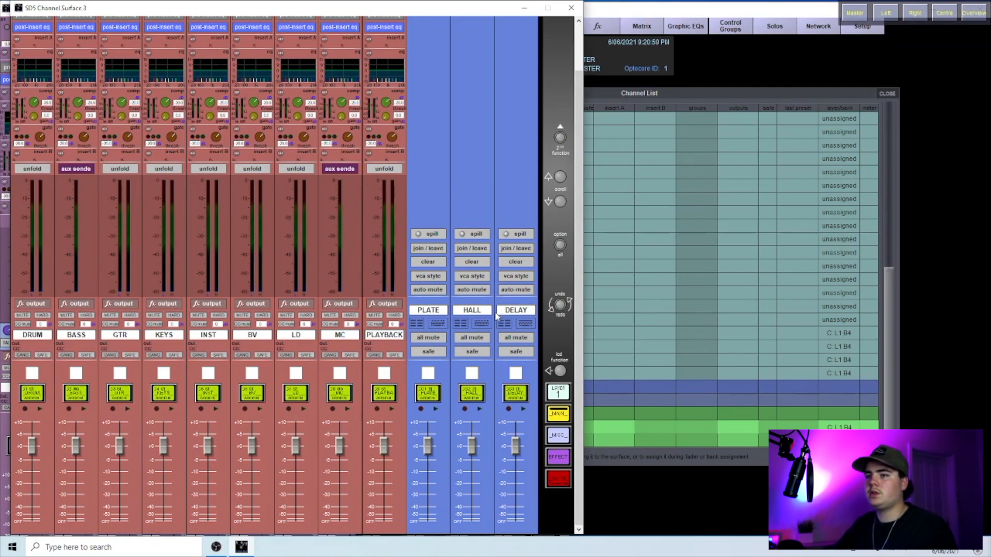
pyautogui.click(558, 436)
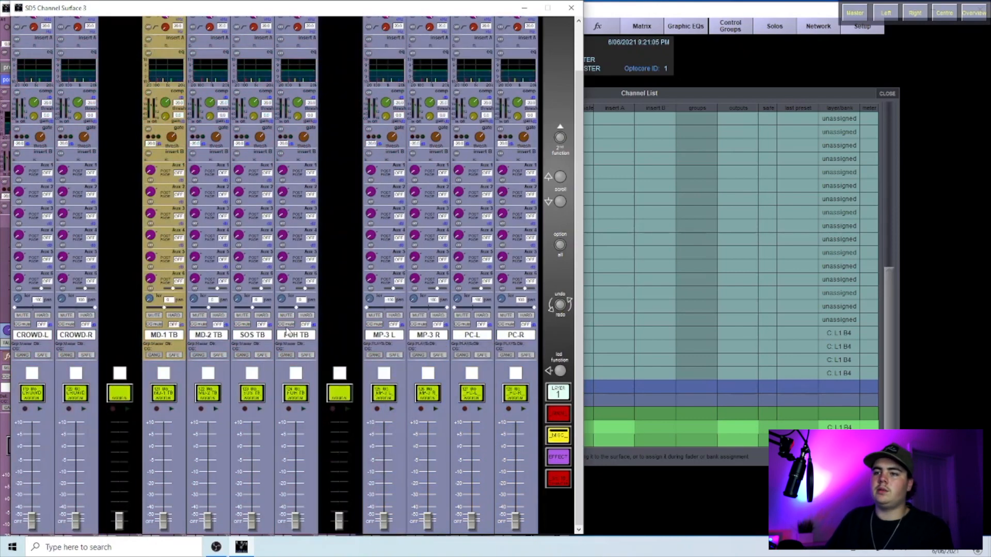
pyautogui.click(562, 461)
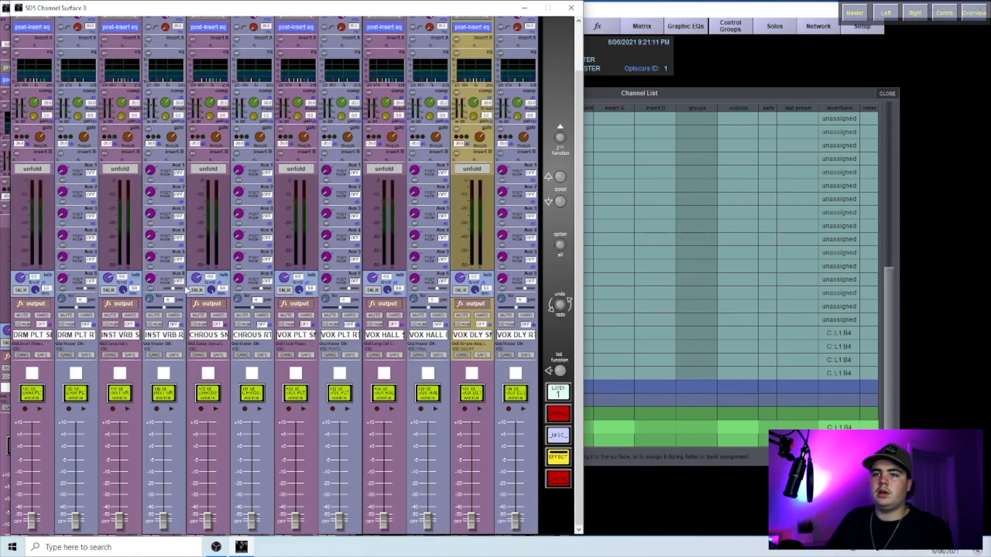
pyautogui.click(559, 479)
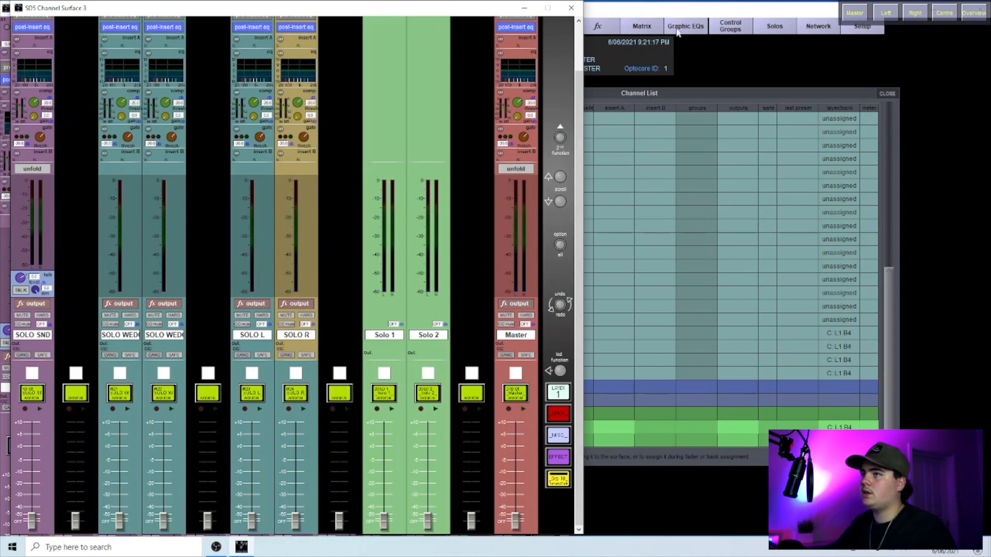
# - Label the fourth bank of centre layer 1 SOLO and leave its second label line blank
pyautogui.click(727, 13)
pyautogui.click(465, 26)
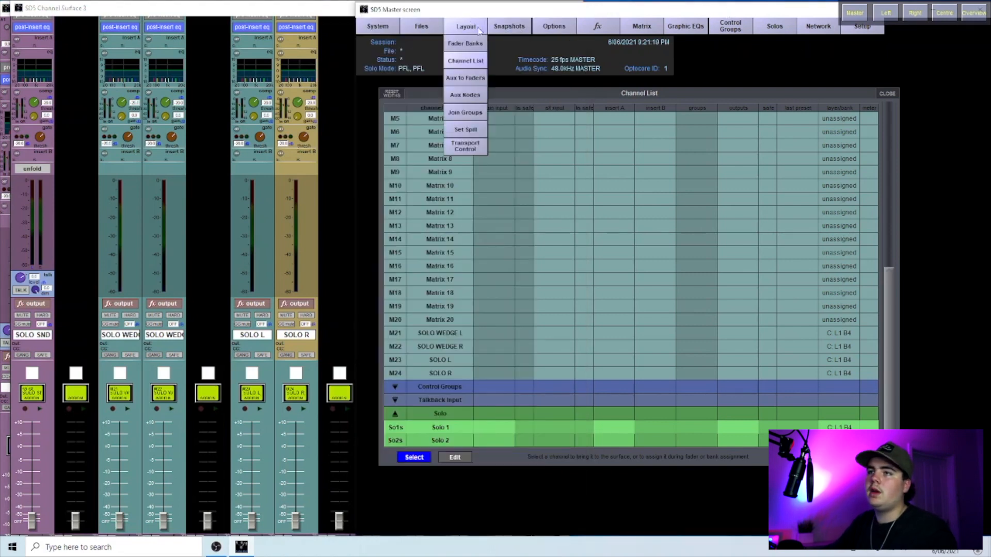
pyautogui.click(475, 40)
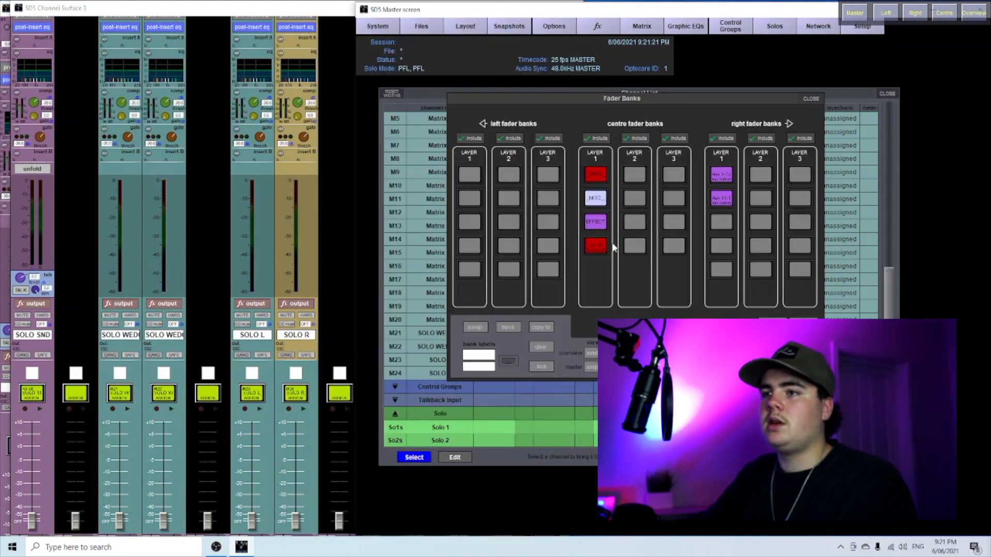
pyautogui.click(595, 246)
pyautogui.click(488, 351)
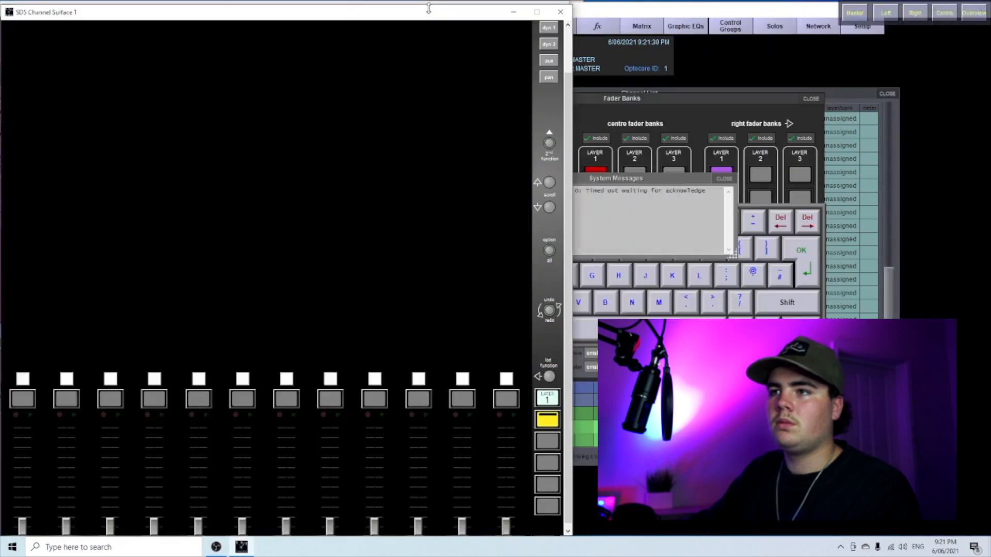
pyautogui.moveTo(428, 8); pyautogui.dragTo(429, 3)
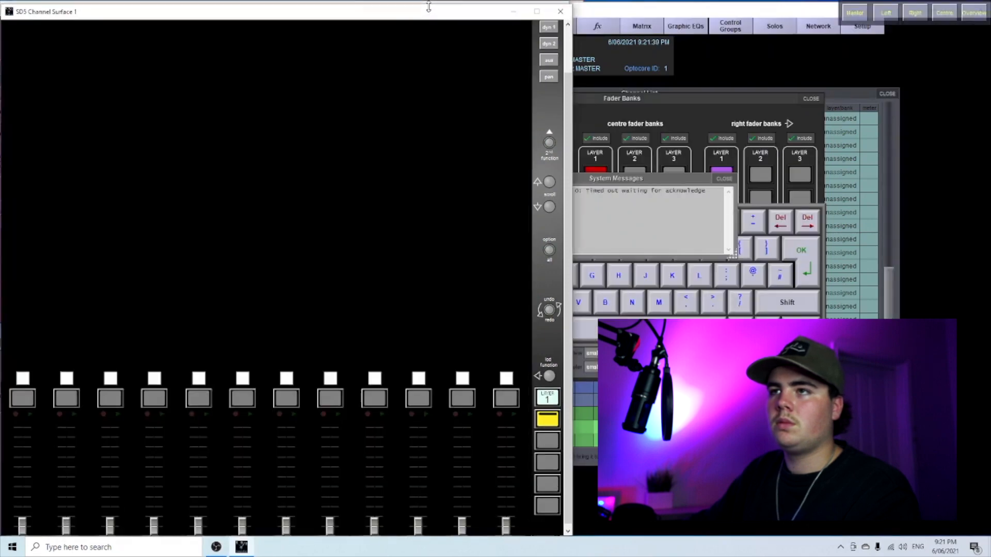
pyautogui.click(588, 12)
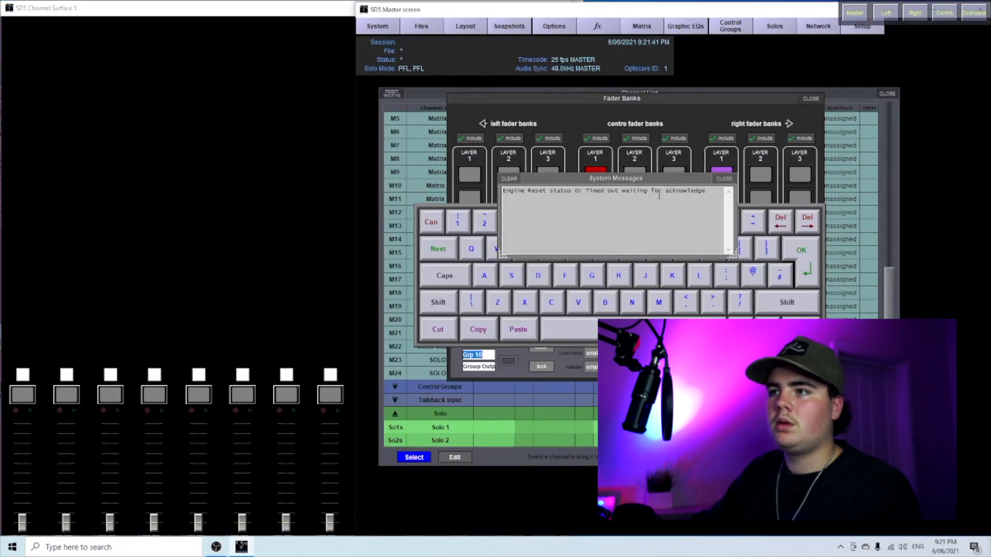
pyautogui.click(721, 178)
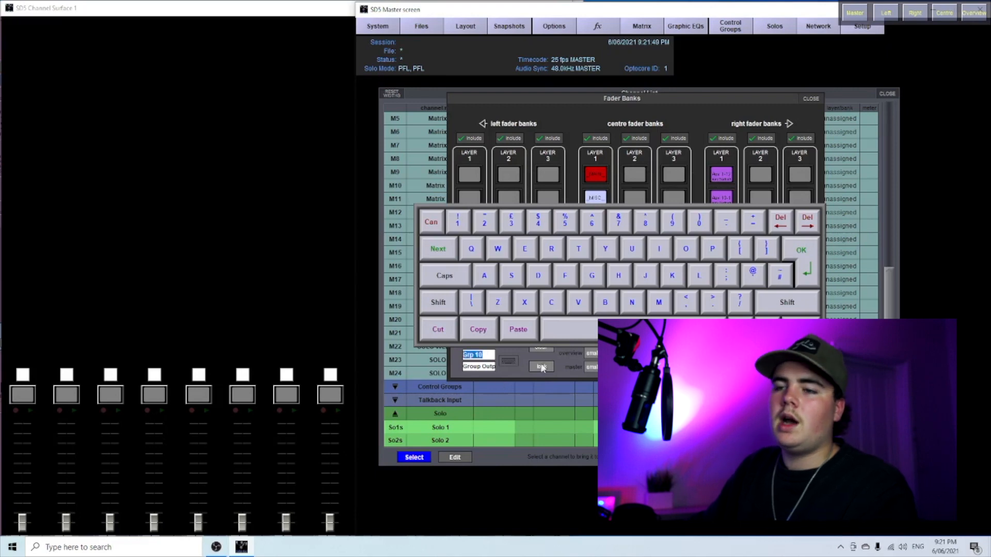
pyautogui.press('BackSpace')
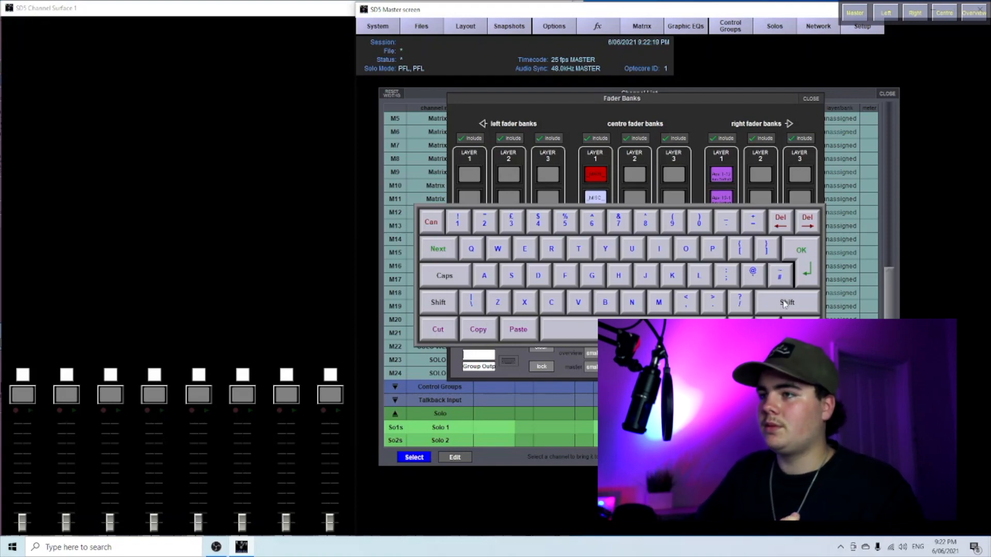
pyautogui.write('SOLO')
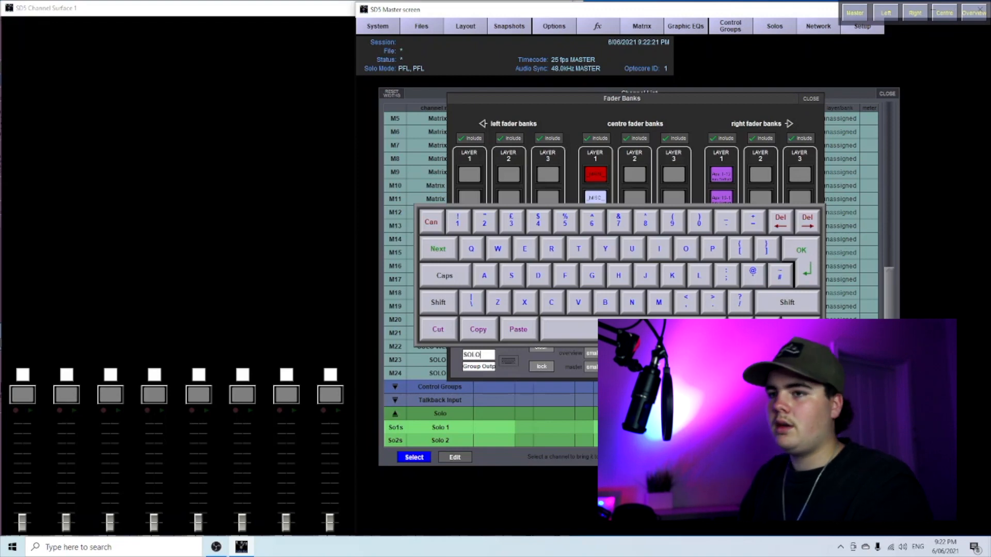
pyautogui.press('Tab')
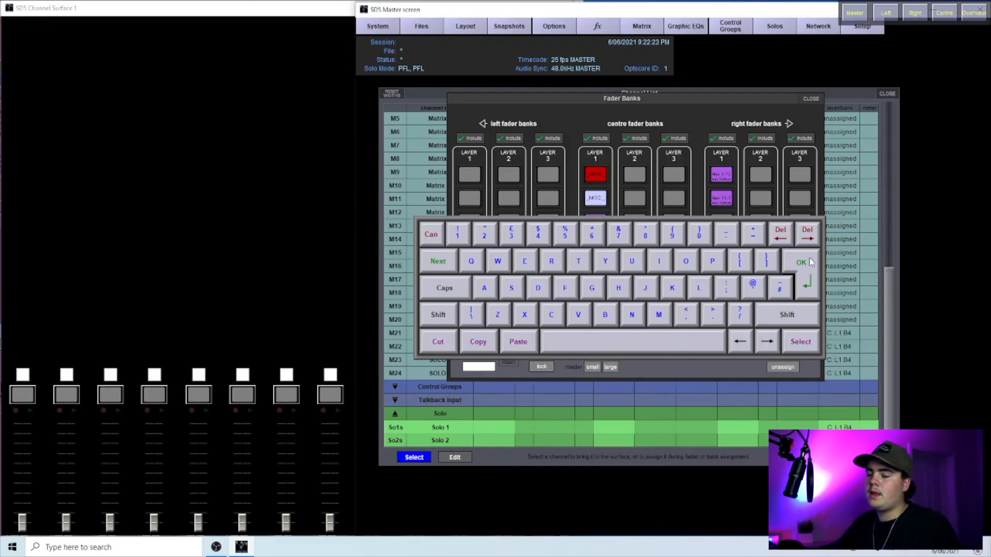
pyautogui.click(805, 262)
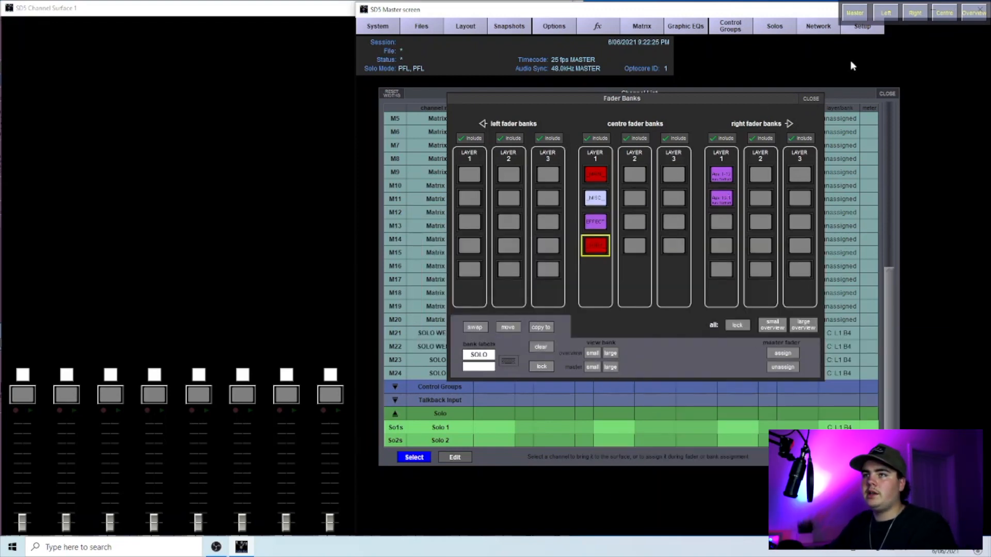
# - Save the session over sd5 band template 6.ses in the removable drive's DIGICO SD5 folder, confirming the overwrite
pyautogui.click(417, 23)
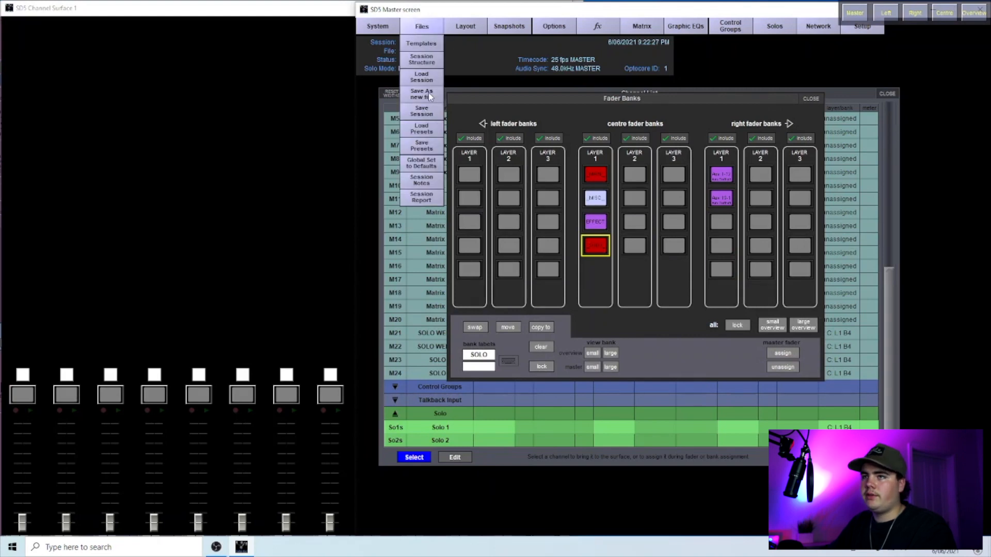
pyautogui.click(431, 100)
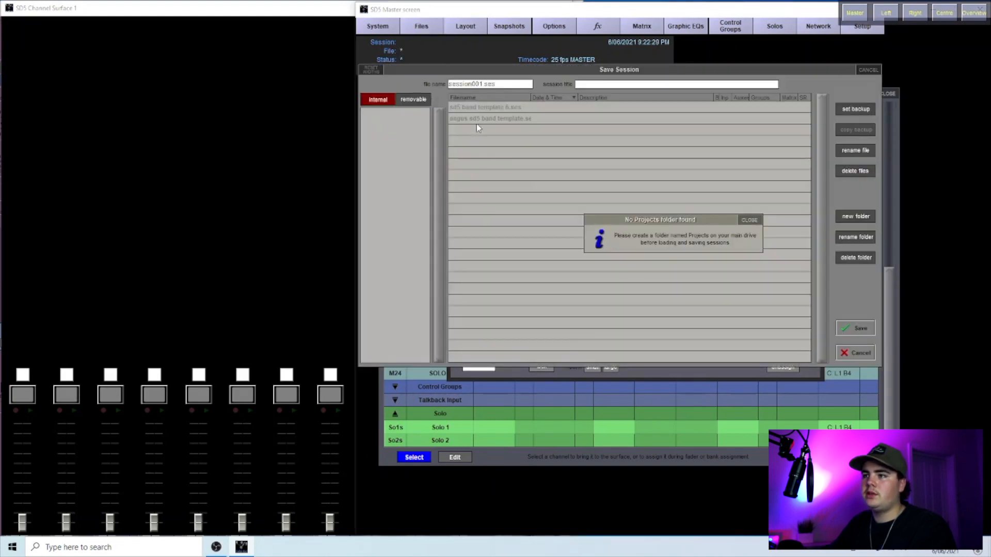
pyautogui.click(748, 220)
pyautogui.click(426, 100)
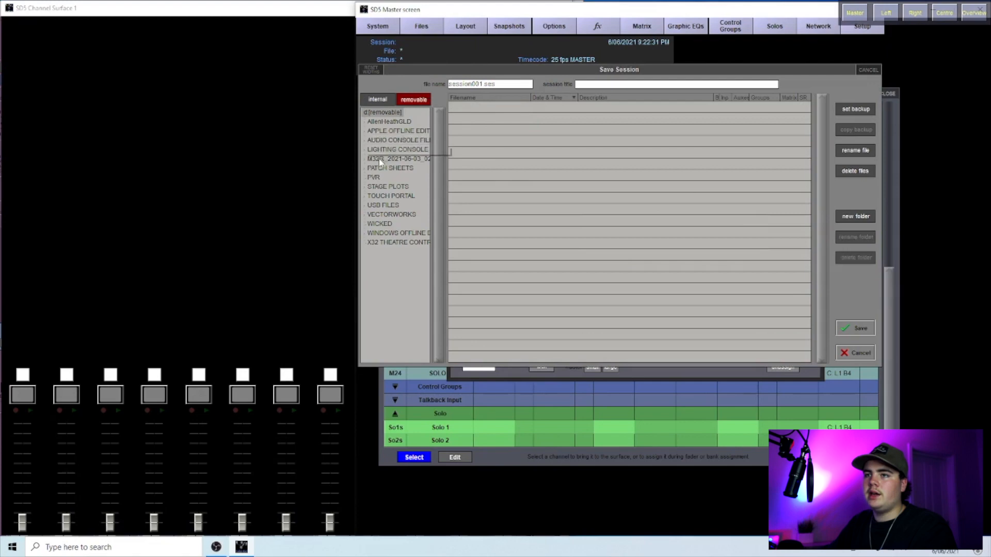
pyautogui.doubleClick(395, 140)
pyautogui.doubleClick(383, 178)
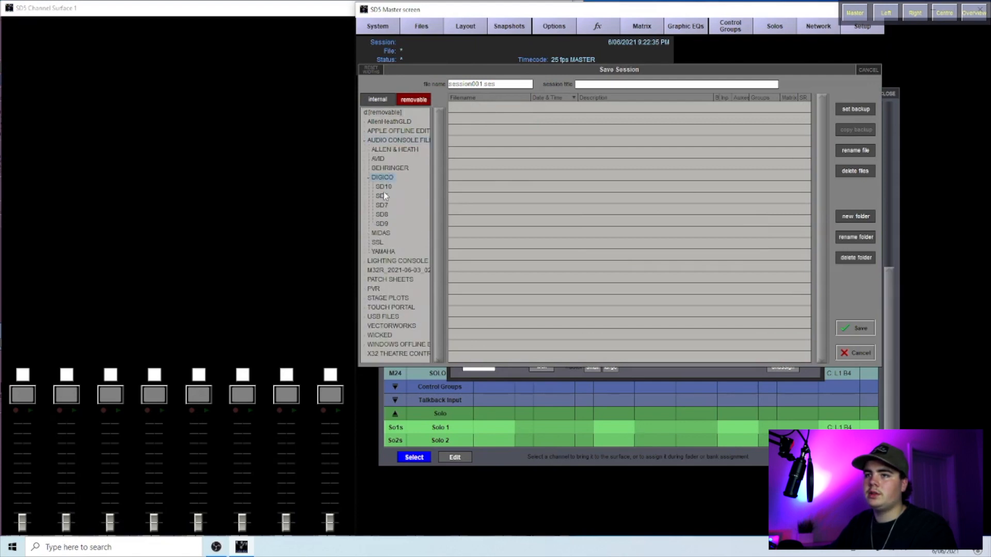
pyautogui.click(386, 195)
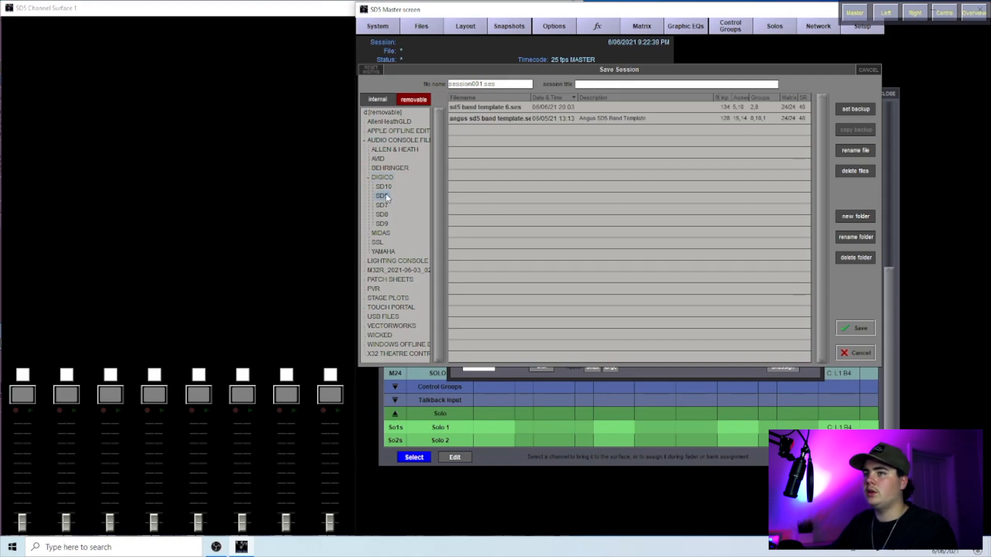
pyautogui.click(510, 107)
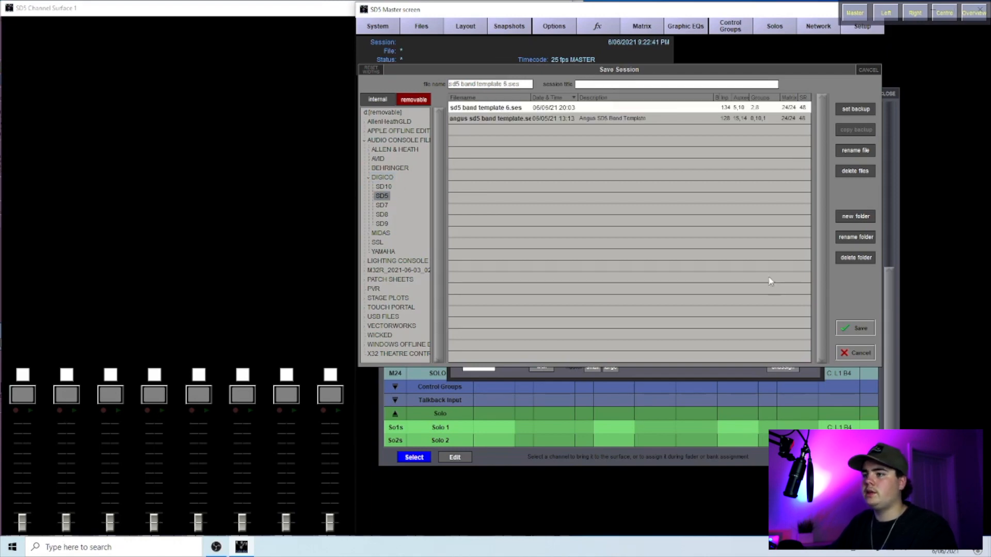
pyautogui.click(855, 332)
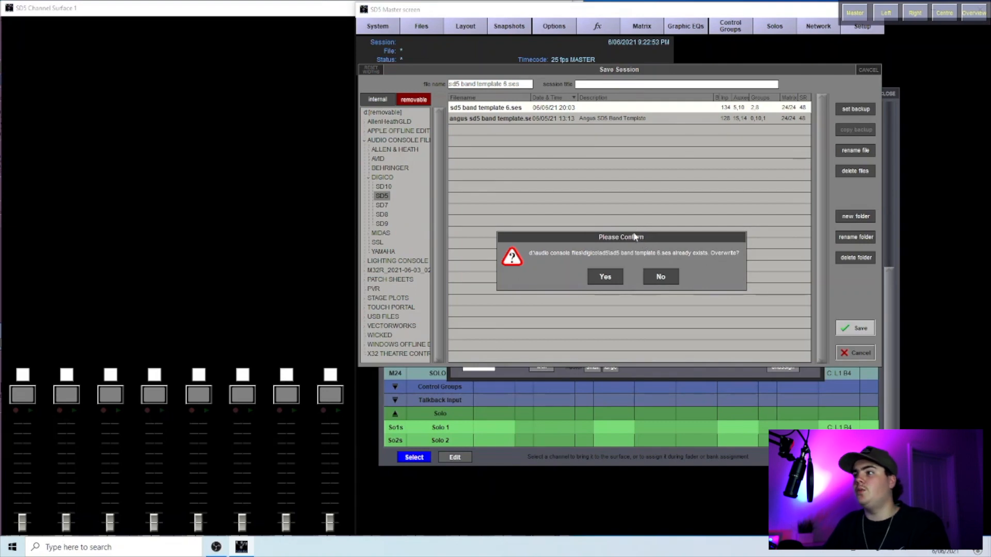
pyautogui.click(615, 279)
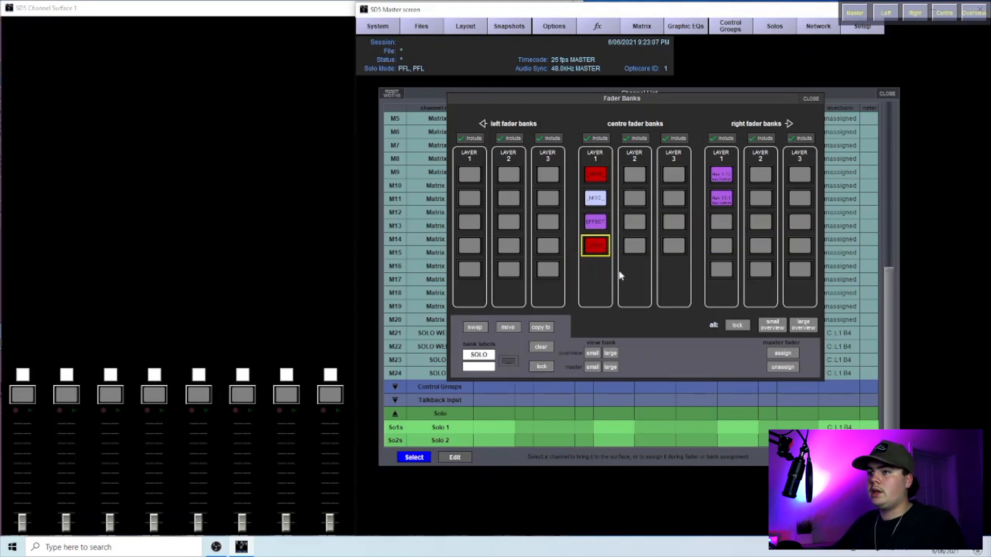
# - Compare the two aux output banks in right layer 1, check the empty third bank, and close the fader bank overview
pyautogui.click(728, 175)
pyautogui.click(723, 201)
pyautogui.click(724, 179)
pyautogui.click(725, 194)
pyautogui.click(725, 176)
pyautogui.click(724, 199)
pyautogui.click(726, 177)
pyautogui.click(728, 195)
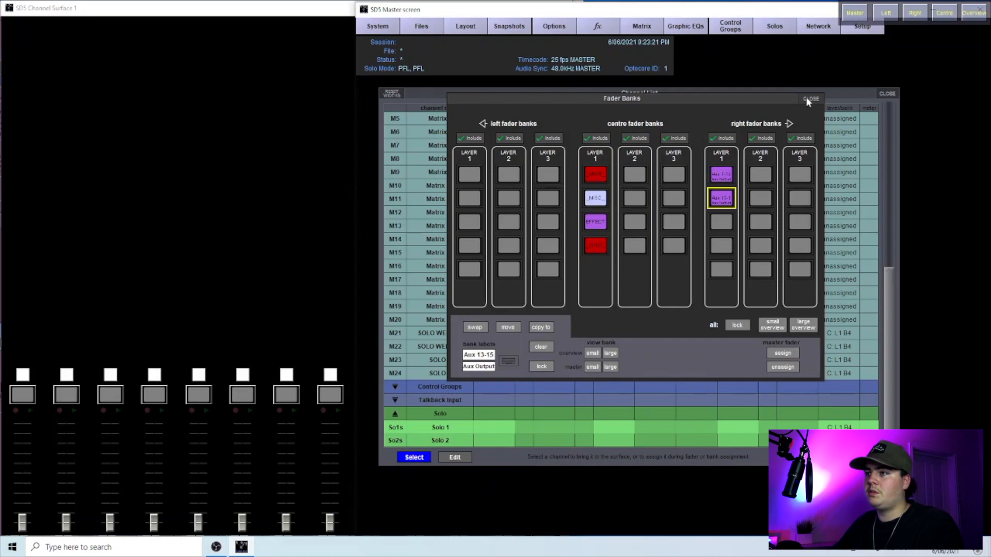
pyautogui.click(722, 222)
pyautogui.moveTo(564, 100); pyautogui.dragTo(608, 131)
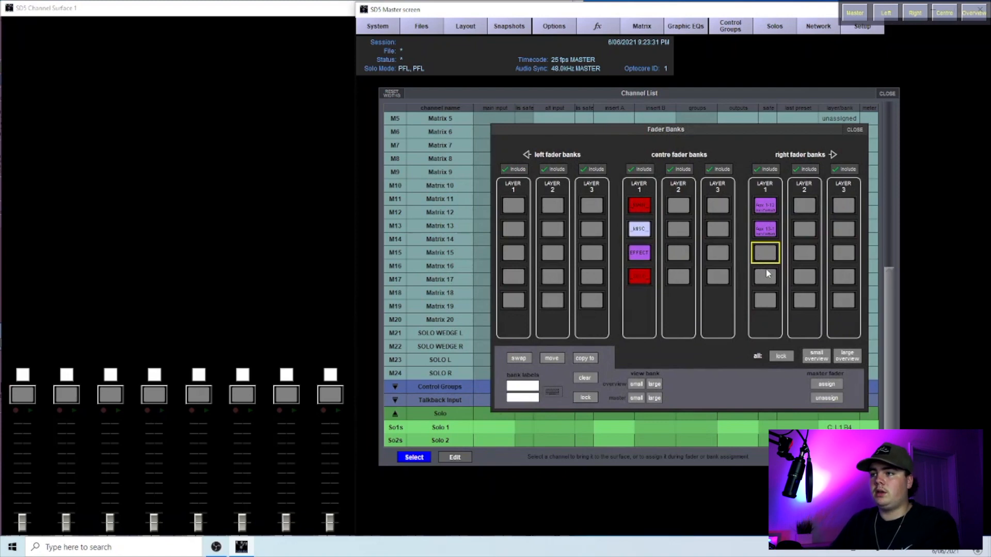
pyautogui.click(853, 130)
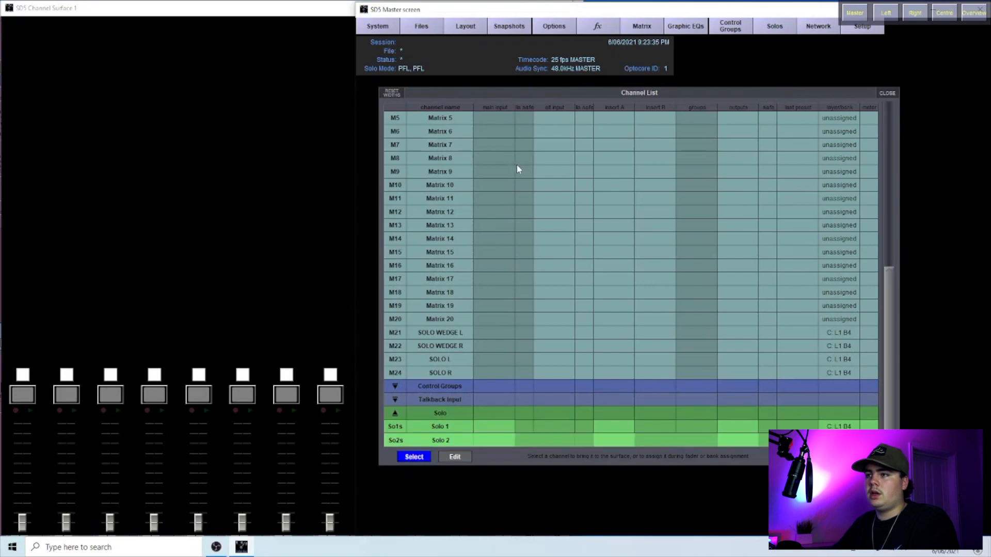
# - Look over the matrix outputs and their bank assignments in the channel list, and close the list
pyautogui.moveTo(887, 338); pyautogui.dragTo(905, 299)
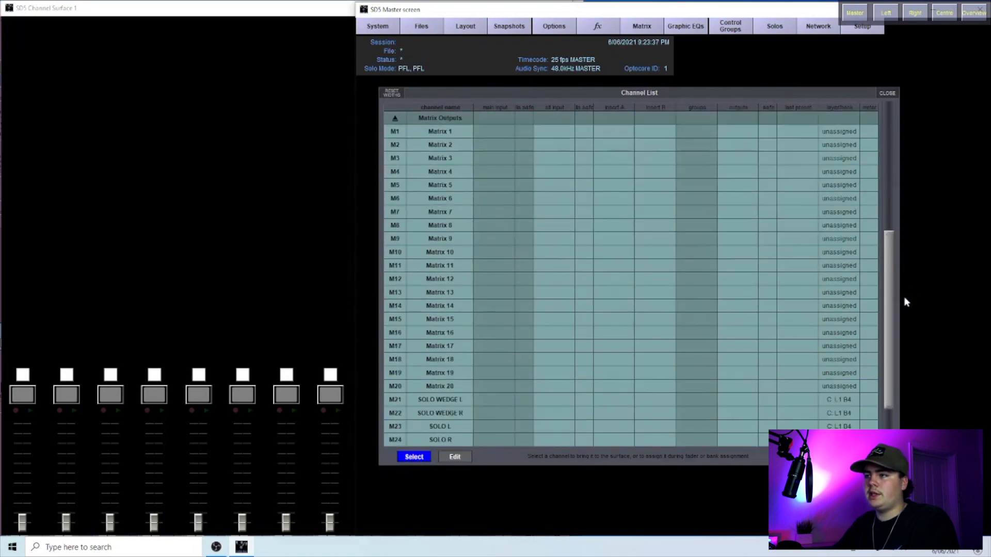
pyautogui.moveTo(501, 93); pyautogui.dragTo(583, 95)
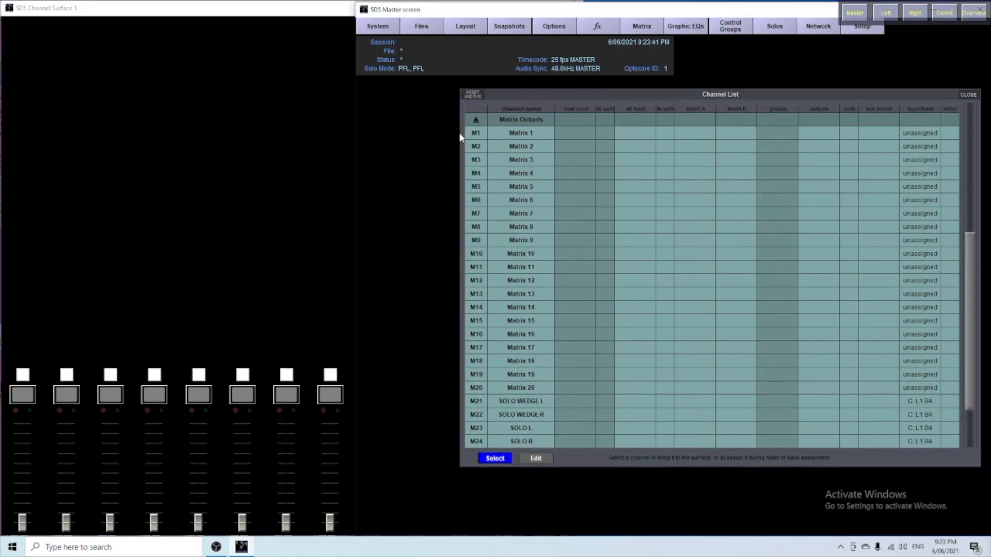
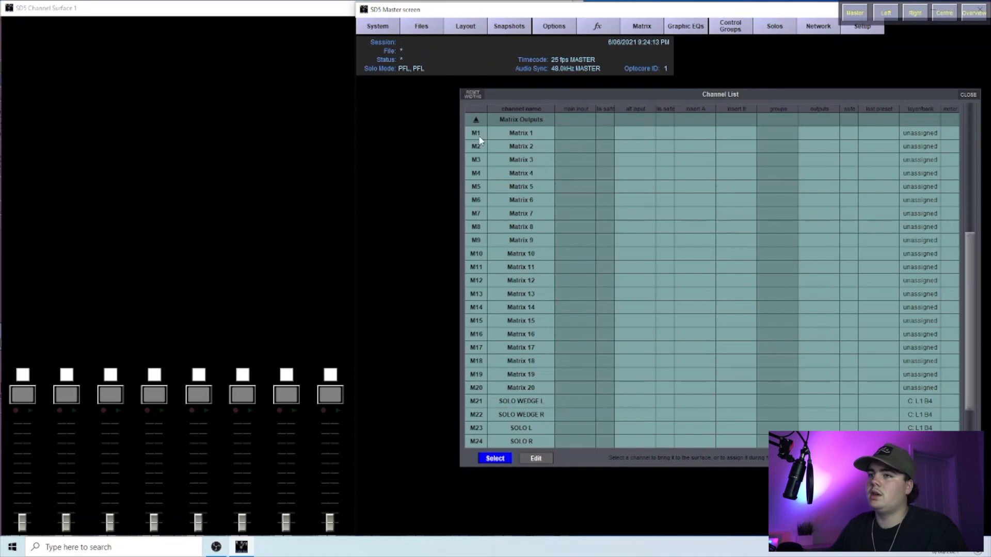
pyautogui.click(968, 95)
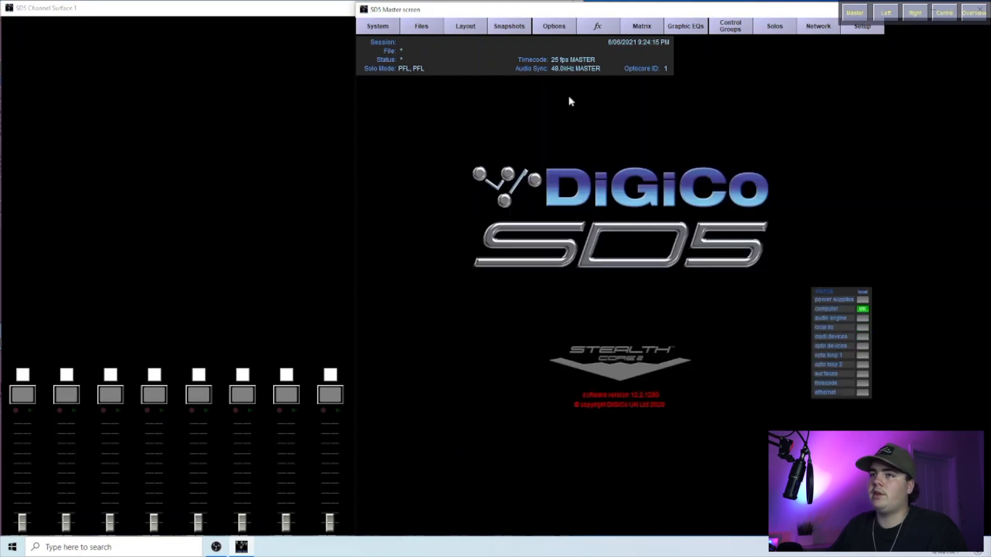
pyautogui.click(314, 11)
pyautogui.click(717, 175)
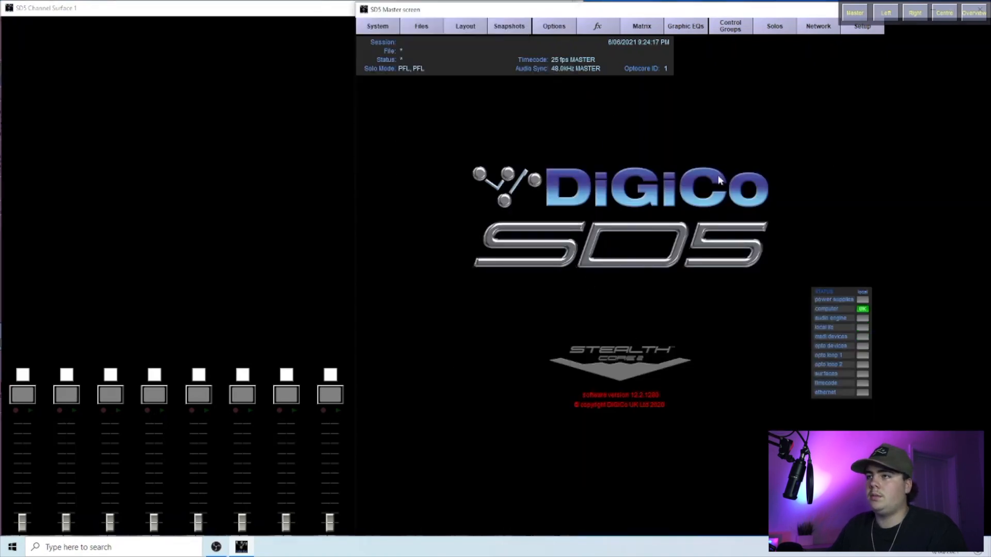
# - Inspect the Solo 1 and Solo 2 settings, showing and hiding Solo 1's floating meters, and check the matrix input routing
pyautogui.click(769, 29)
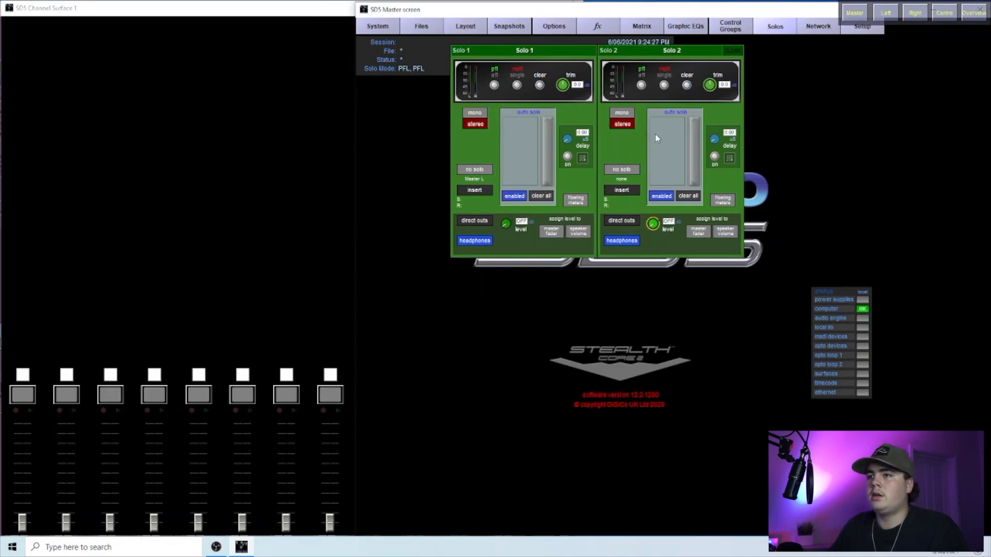
pyautogui.click(576, 203)
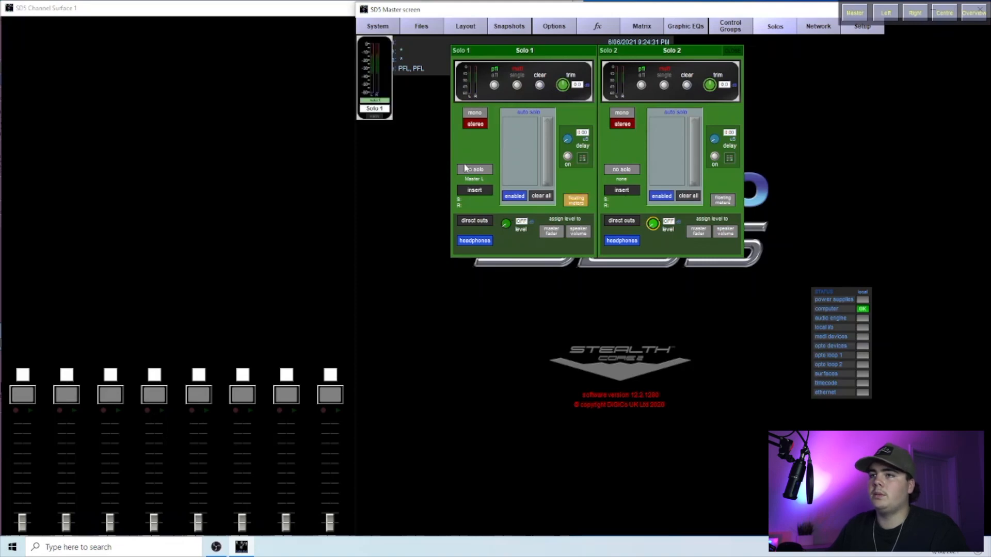
pyautogui.click(577, 201)
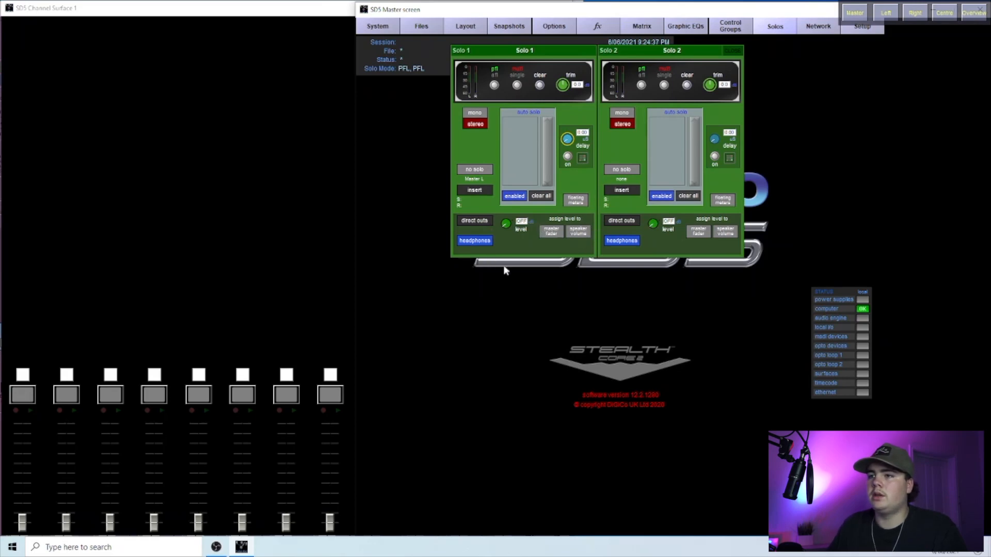
pyautogui.click(734, 50)
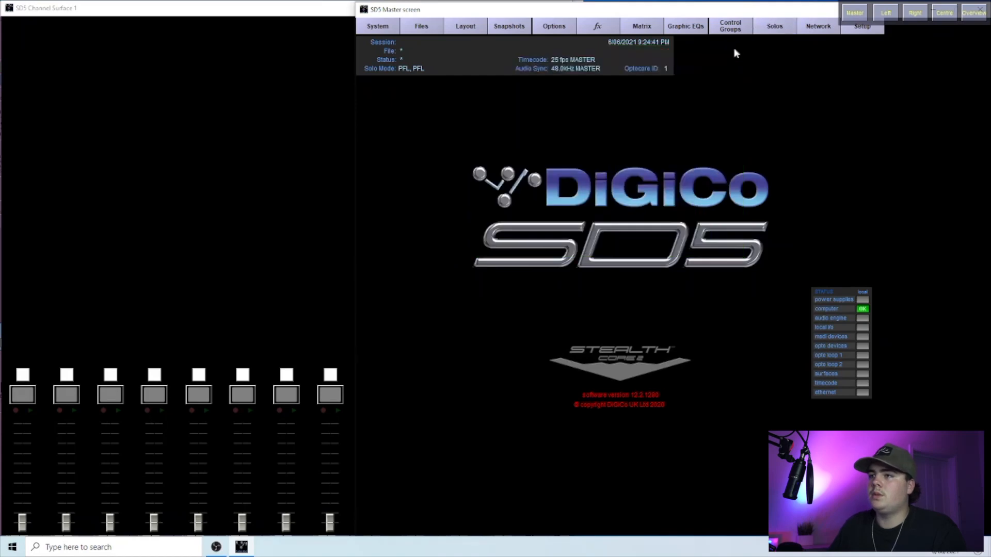
pyautogui.click(644, 32)
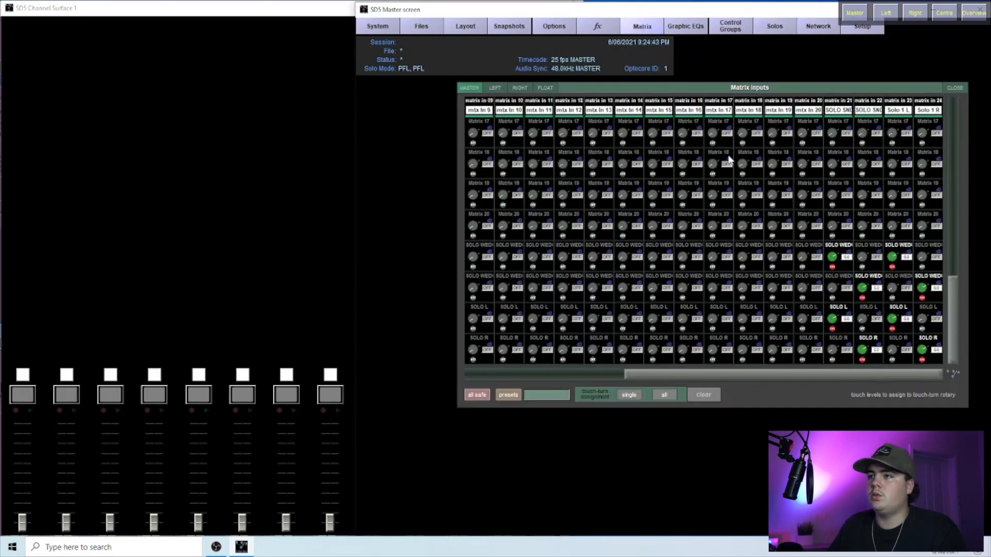
pyautogui.click(951, 88)
# - Review the SOLO bank's channel strips on Channel Surface 3 and take its fader LCD buttons out of assign mode
pyautogui.click(319, 13)
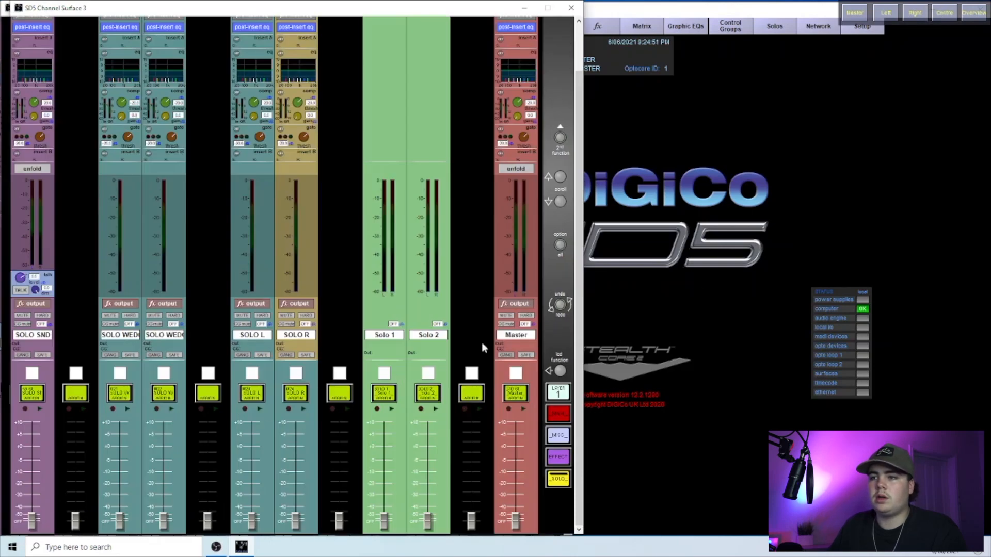
pyautogui.scroll(1, 583, 367)
pyautogui.scroll(-1, 583, 367)
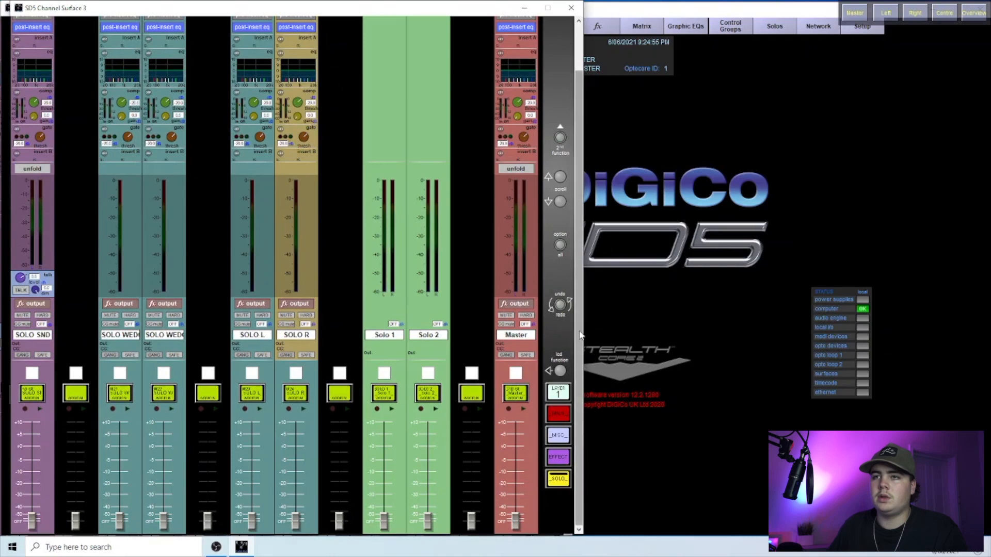
pyautogui.scroll(5, 578, 335)
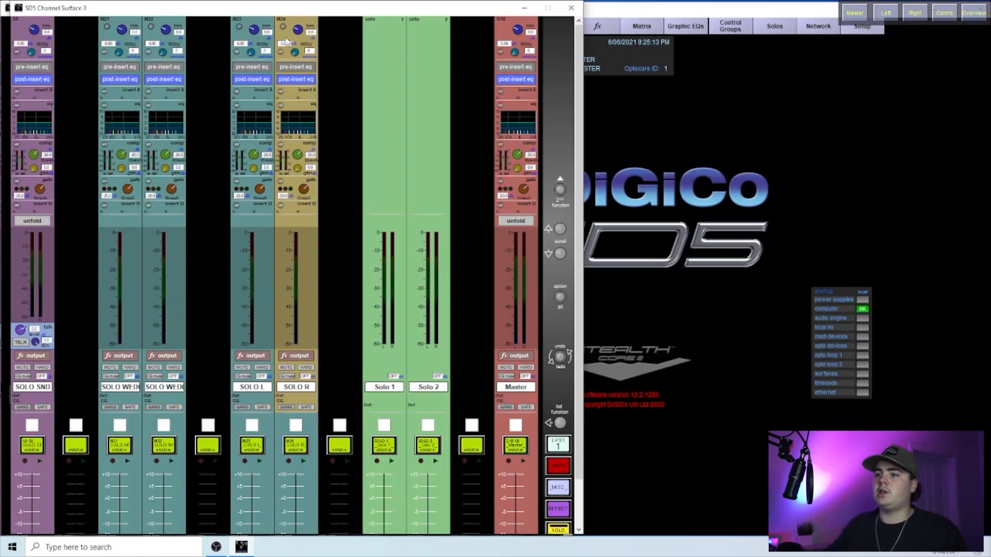
pyautogui.click(560, 425)
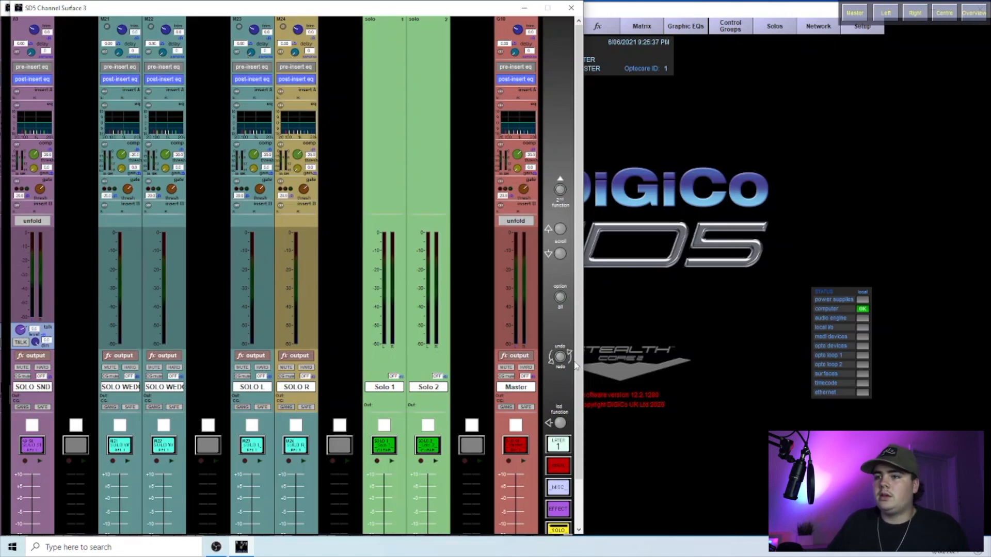
# - Bring the MAIN bank onto Channel Surface 3 and return to the Master screen
pyautogui.moveTo(577, 372); pyautogui.dragTo(577, 424)
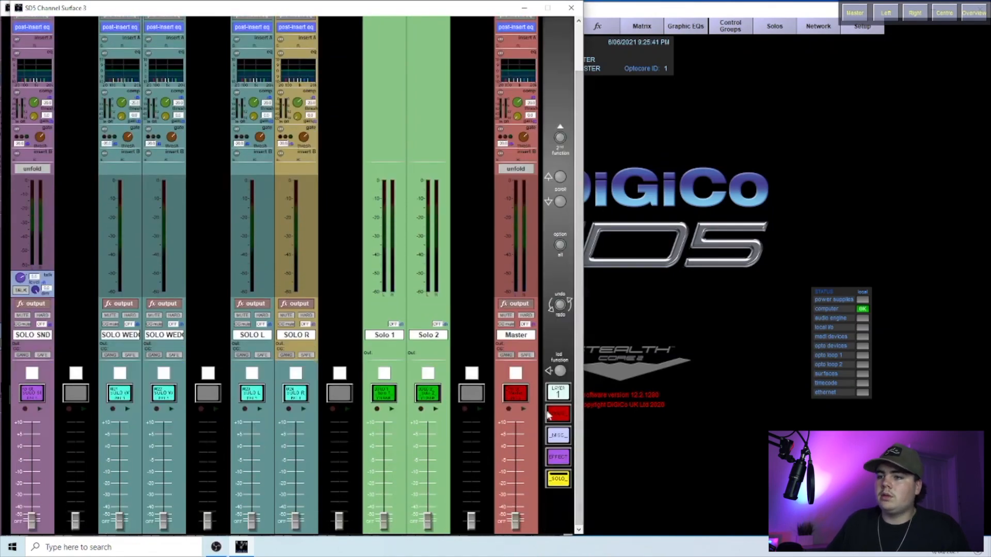
pyautogui.click(565, 417)
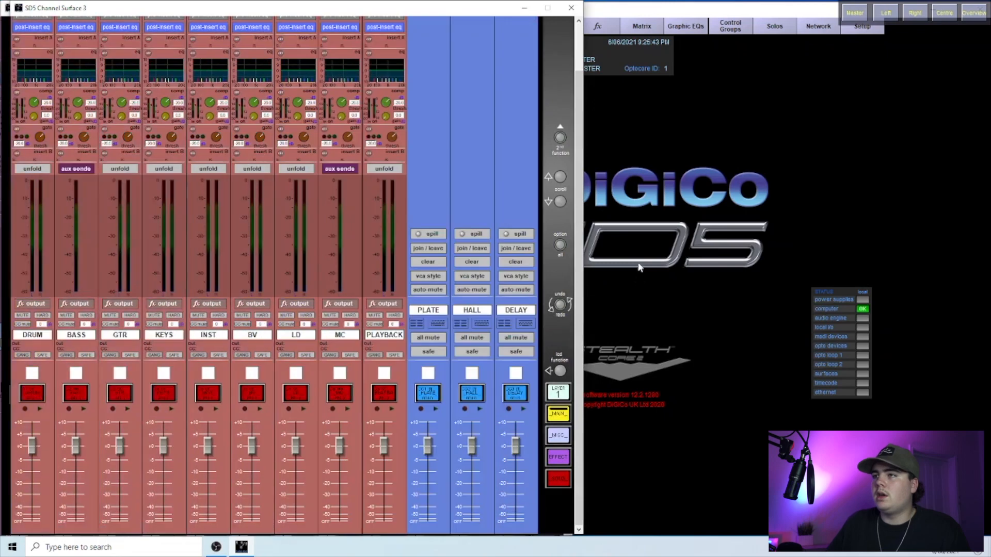
pyautogui.click(641, 267)
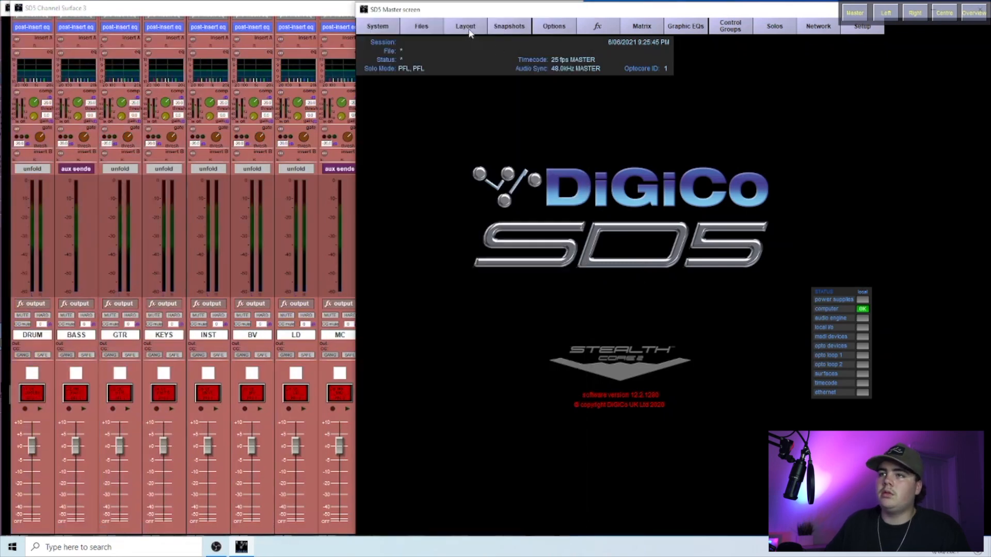
# - Insert two new snapshots named LINE CHECK and SOUND CHECK
pyautogui.click(522, 28)
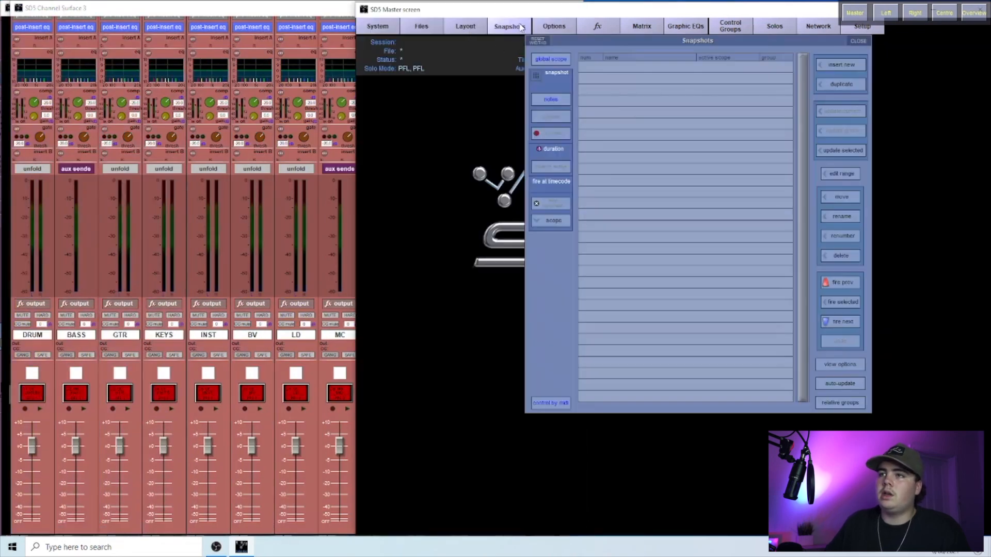
pyautogui.click(831, 66)
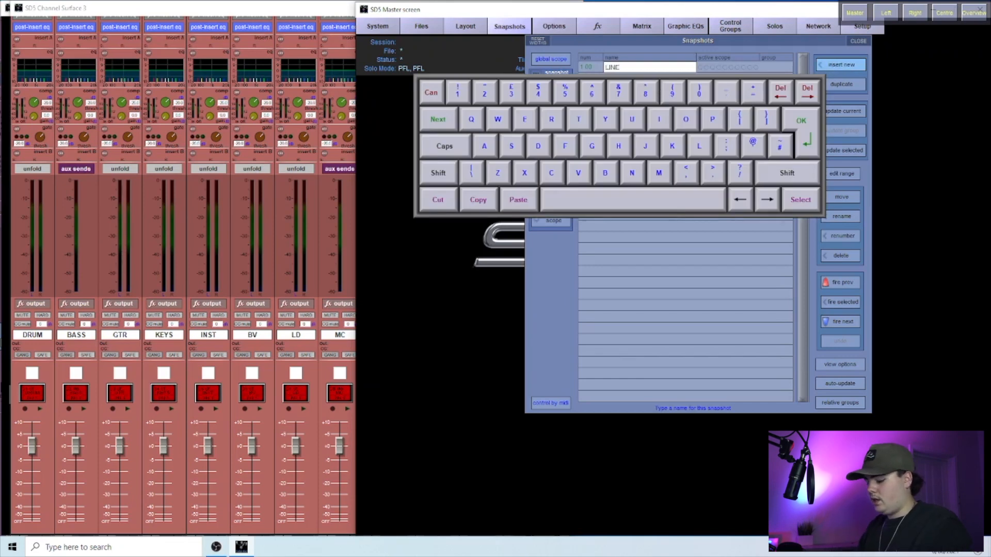
pyautogui.press('Return')
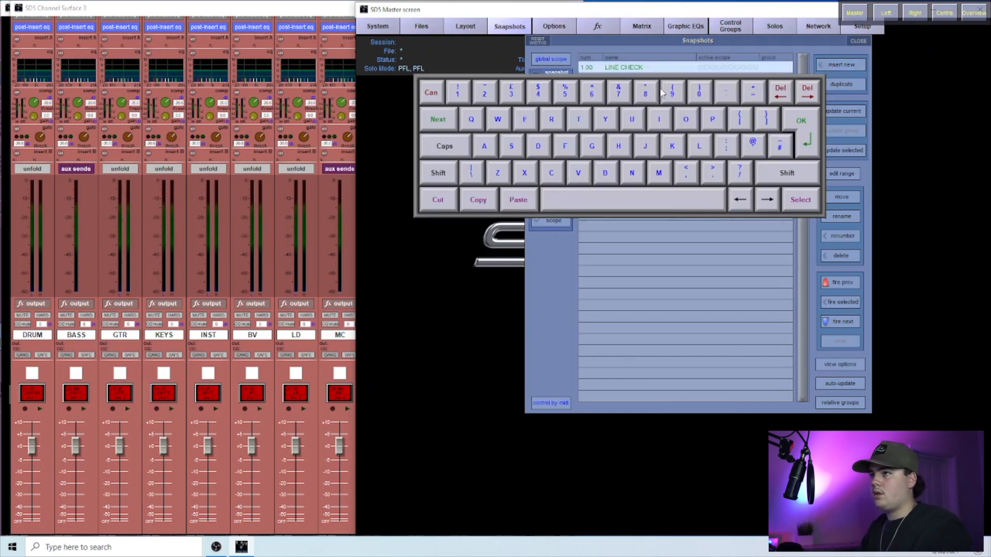
pyautogui.click(846, 65)
pyautogui.write('SOUND CHECK')
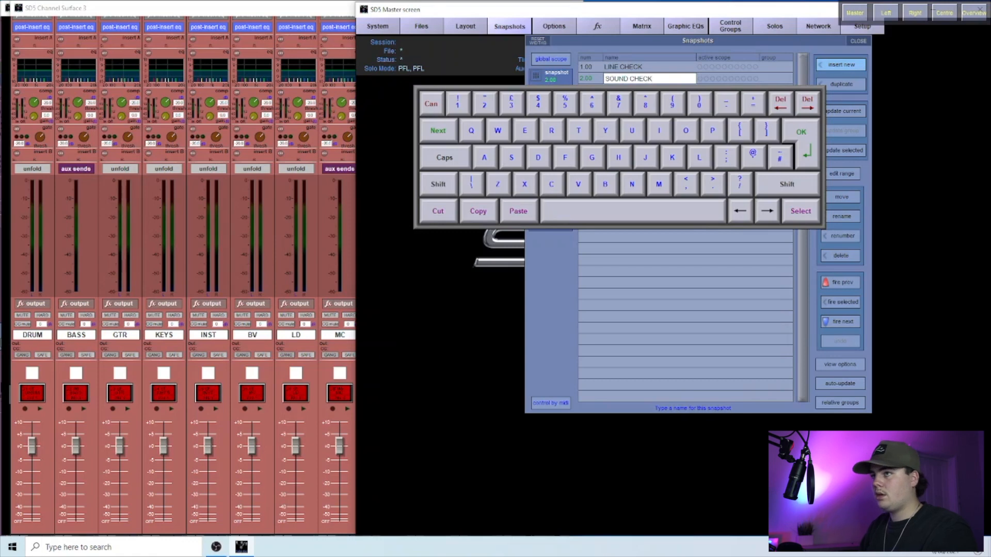
pyautogui.press('Return')
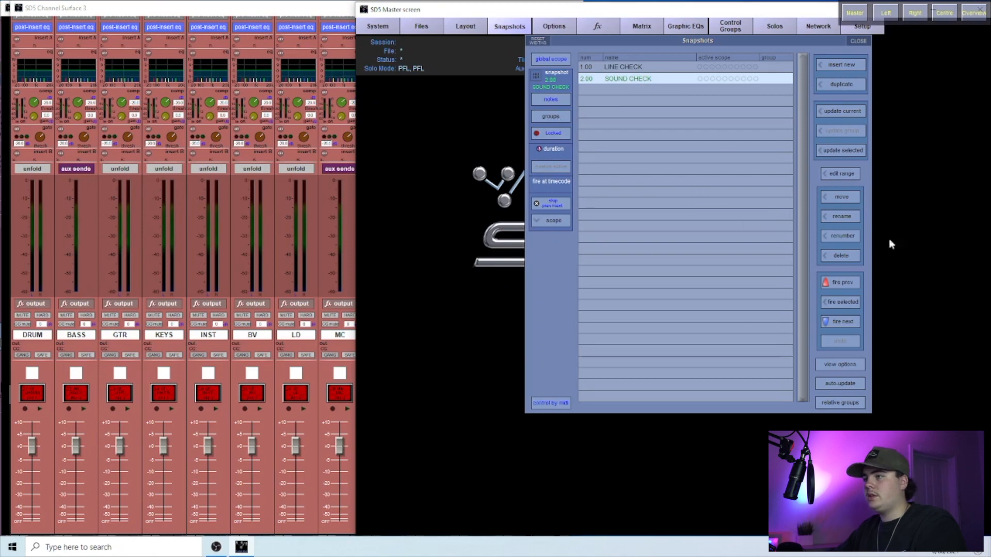
# - Turn the snapshot list's background brightness down to black, and close the view options and the snapshot list
pyautogui.click(841, 365)
pyautogui.moveTo(692, 234); pyautogui.dragTo(700, 404)
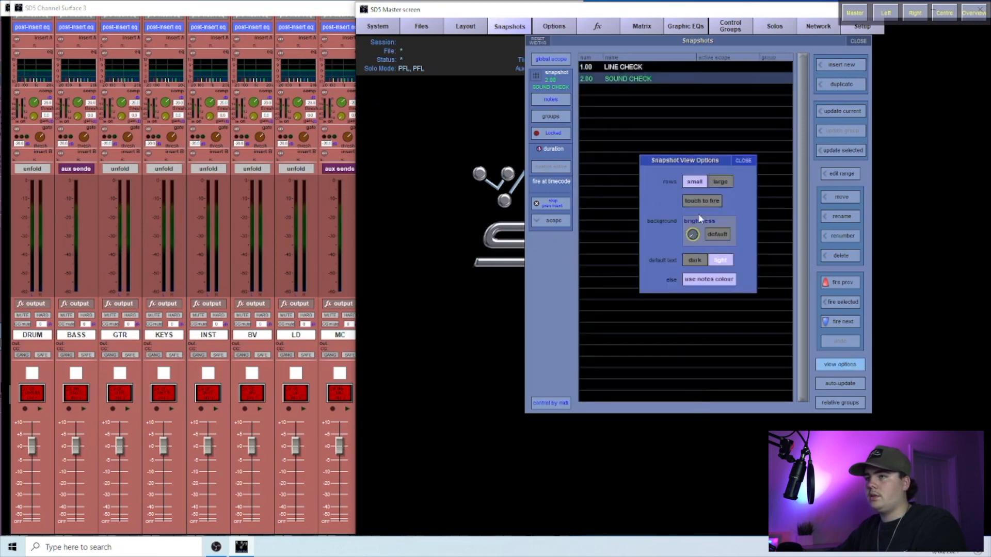
pyautogui.click(743, 160)
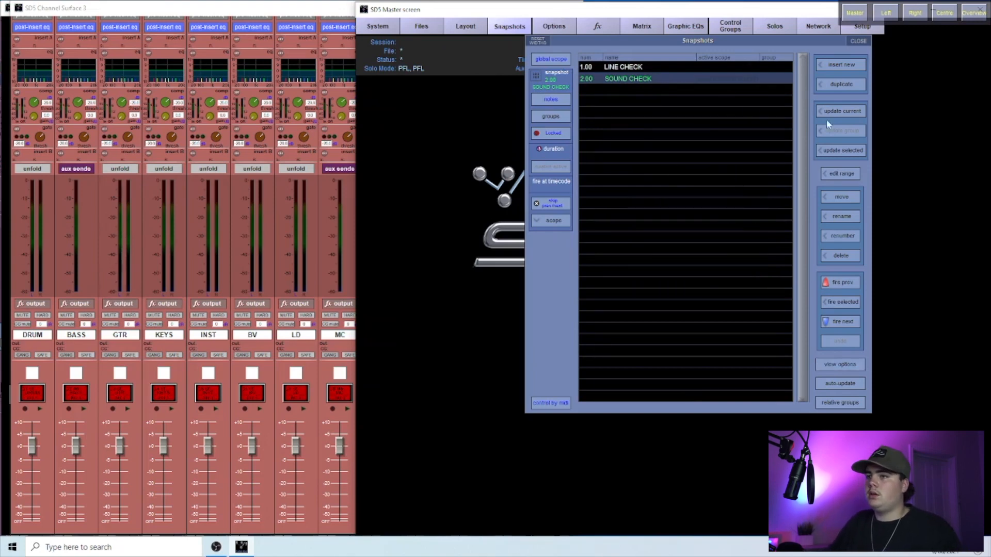
pyautogui.click(859, 41)
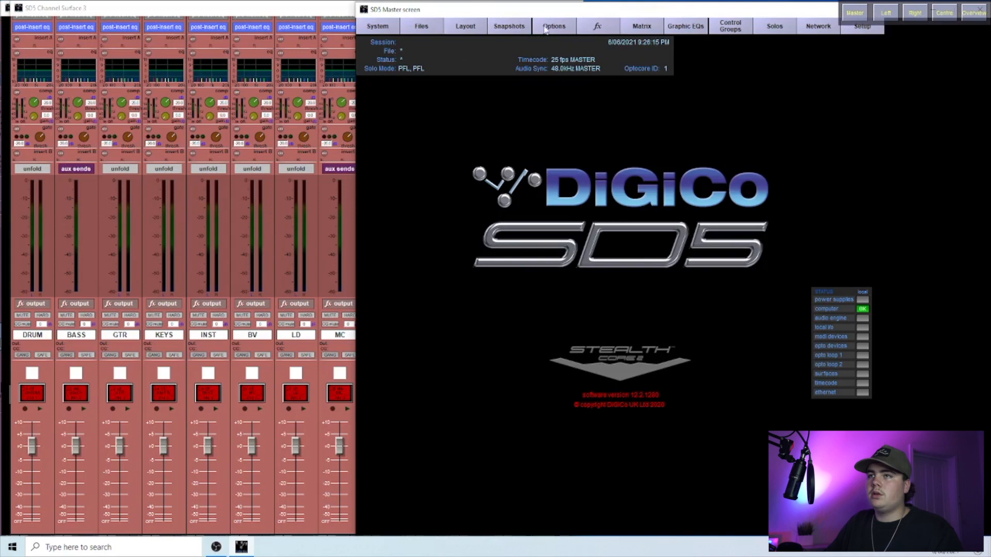
# - Show the MAIN fader bank as a large view and the SOLO bank as a small view on the Master screen
pyautogui.click(466, 27)
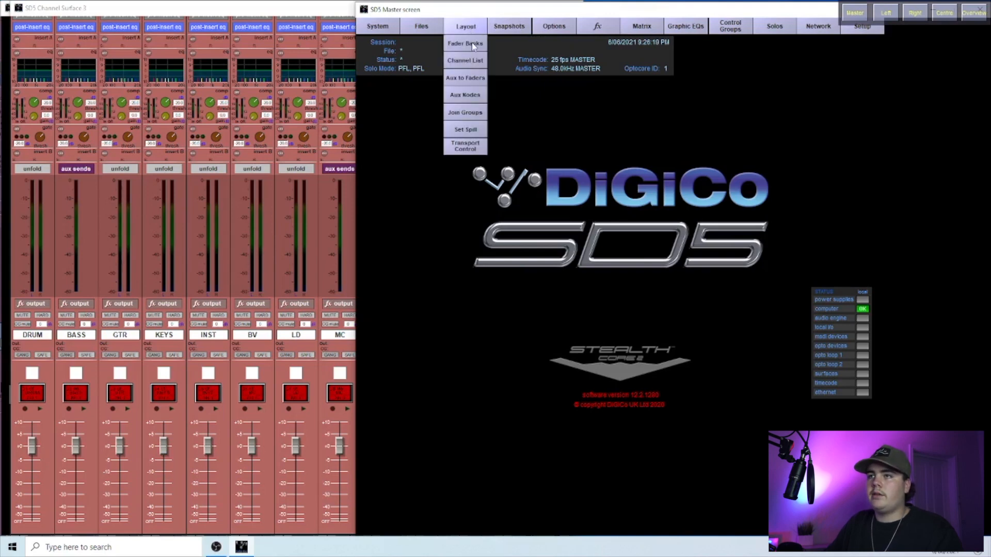
pyautogui.click(465, 44)
pyautogui.click(640, 206)
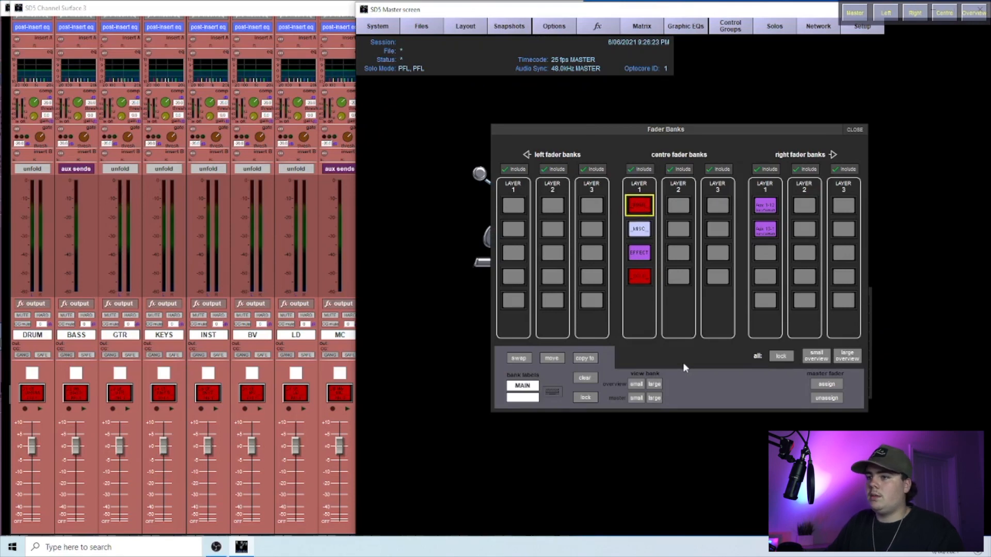
pyautogui.click(654, 398)
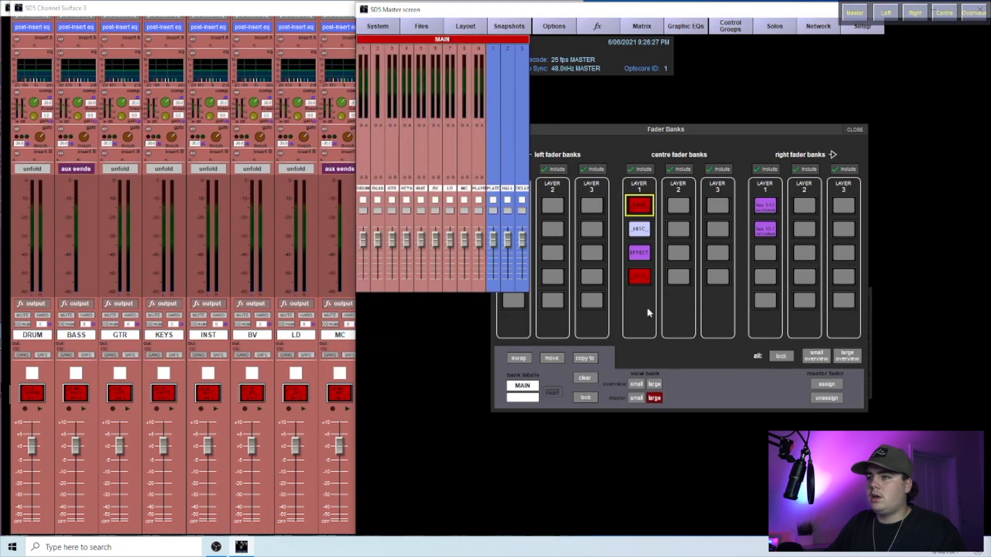
pyautogui.click(638, 279)
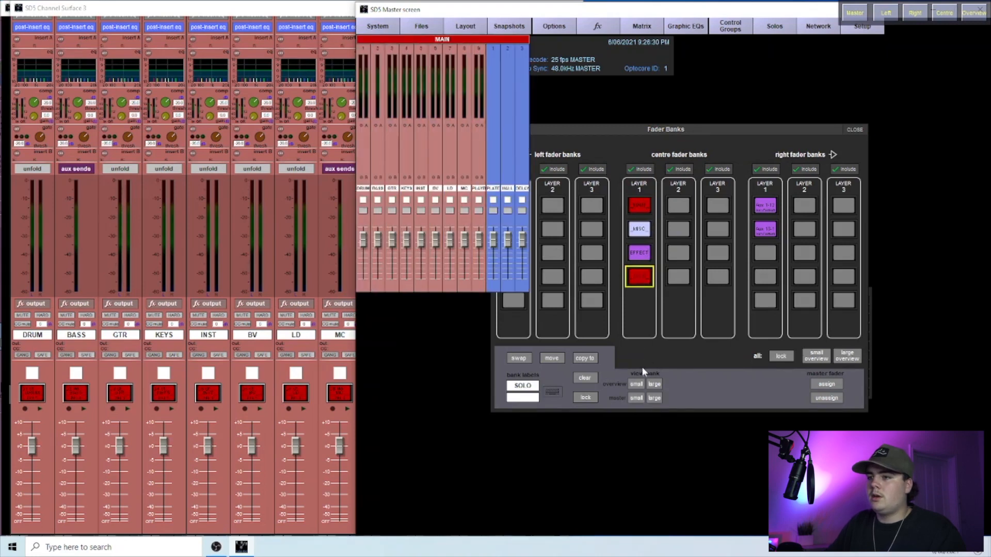
pyautogui.click(654, 398)
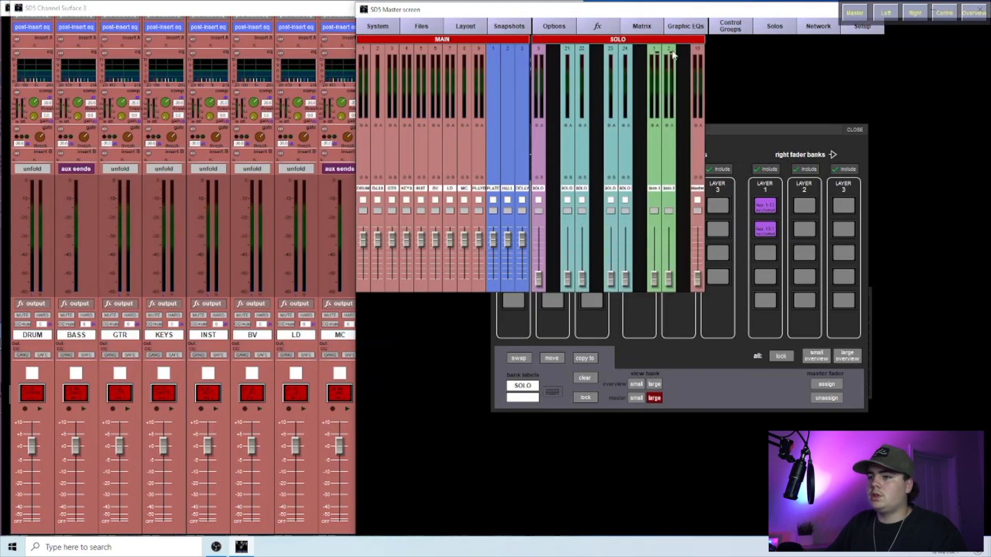
pyautogui.click(636, 398)
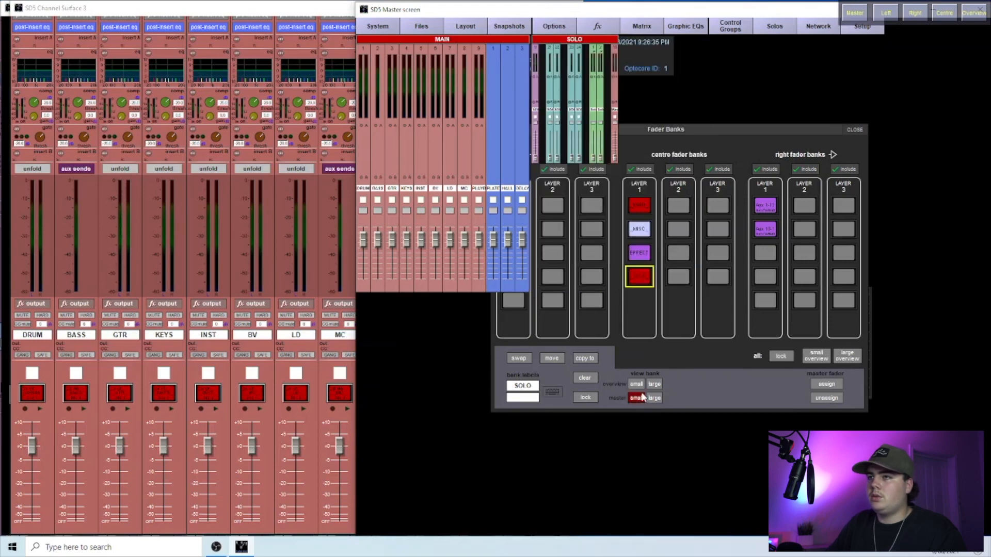
# - Move the Fader Banks window aside and place the MAIN and SOLO bank views along the Master screen's lower edge
pyautogui.moveTo(709, 132); pyautogui.dragTo(865, 103)
pyautogui.moveTo(488, 40); pyautogui.dragTo(484, 285)
pyautogui.moveTo(582, 40); pyautogui.dragTo(581, 419)
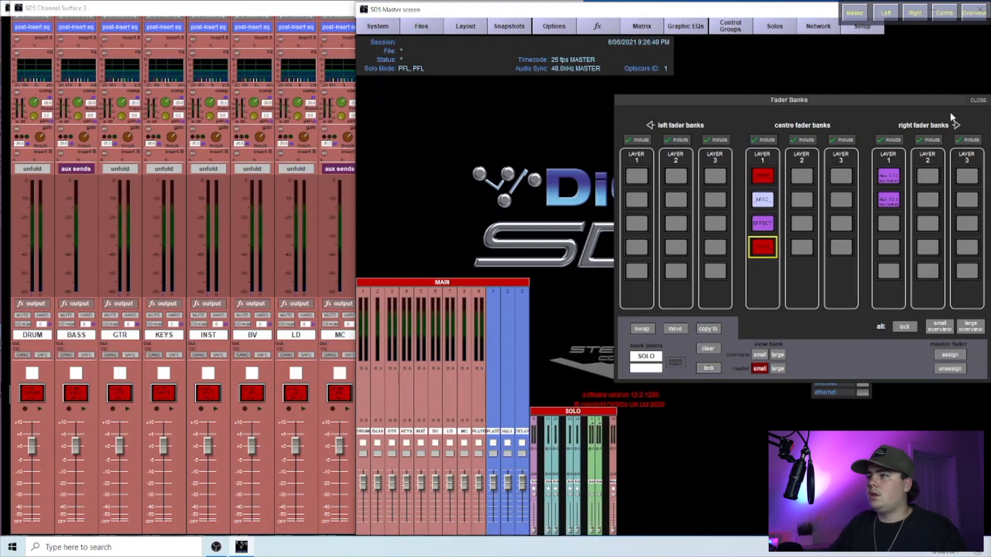
# - Close the Fader Banks window, move the status panel to the lower corner, and reposition the session information panel
pyautogui.moveTo(933, 98); pyautogui.dragTo(830, 64)
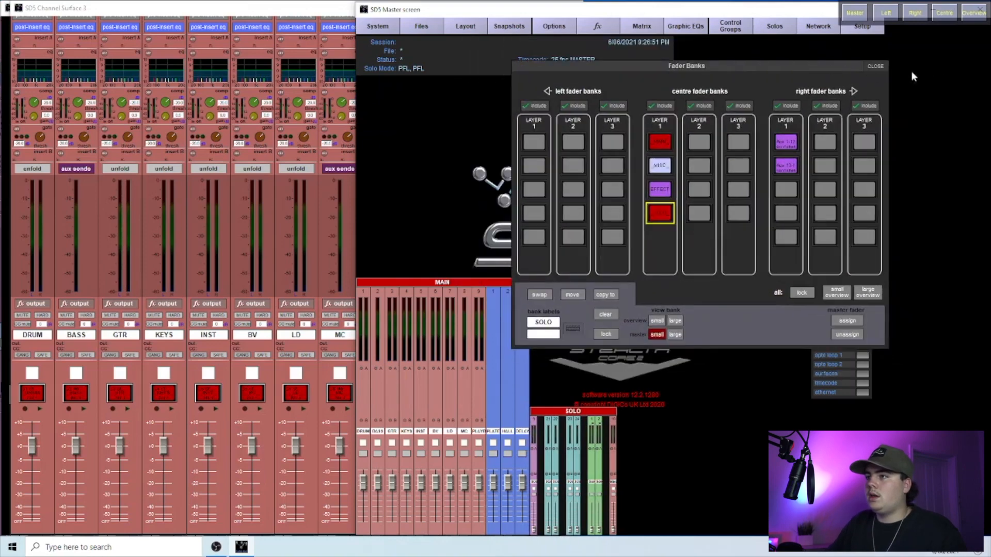
pyautogui.click(877, 66)
pyautogui.moveTo(829, 289); pyautogui.dragTo(936, 418)
pyautogui.moveTo(595, 49)
pyautogui.mouseDown()
pyautogui.moveTo(858, 458)
pyautogui.moveTo(857, 507)
pyautogui.moveTo(856, 464)
pyautogui.moveTo(684, 213)
pyautogui.moveTo(553, 49)
pyautogui.moveTo(578, 58)
pyautogui.mouseUp()
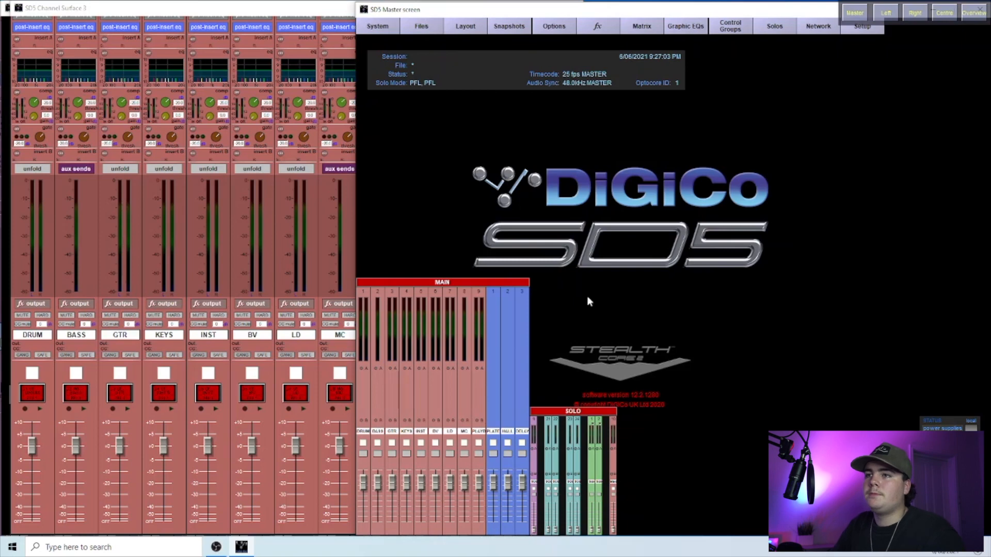
# - Inspect the Oscillator's frequency, level and stereo identification options, and close it
pyautogui.click(422, 30)
pyautogui.click(408, 31)
pyautogui.click(381, 28)
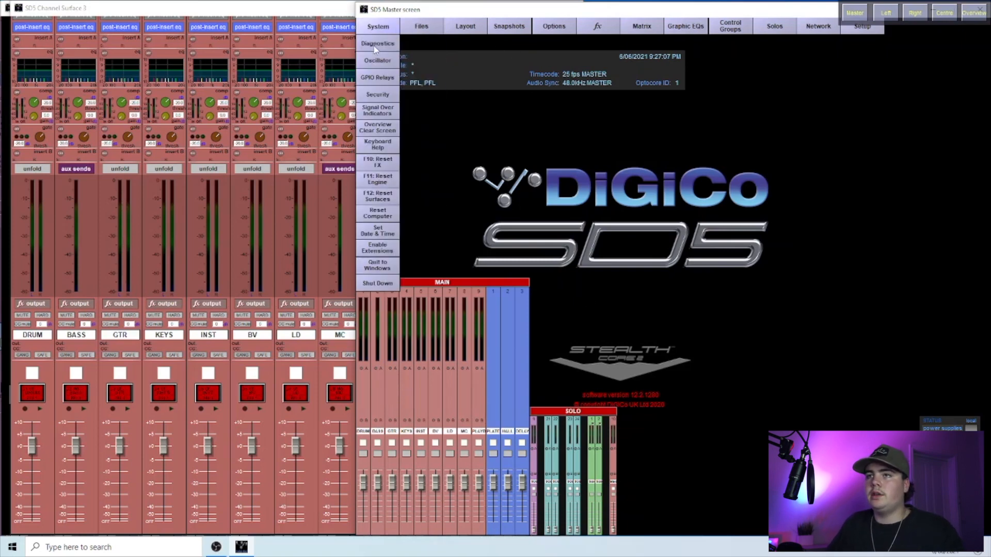
pyautogui.click(375, 63)
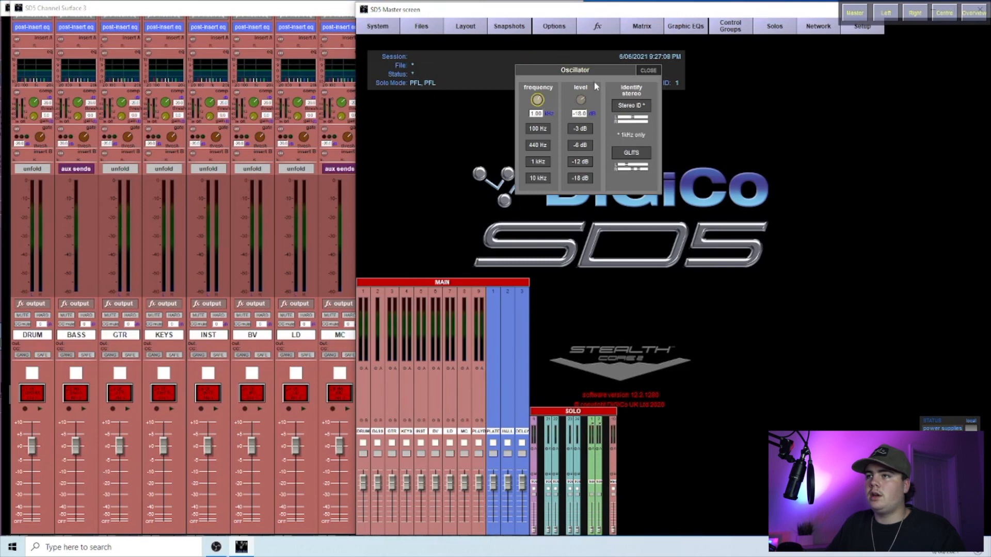
pyautogui.click(648, 71)
# - Check the MAIN bank on Channel Surface 3 and open the channel list on the Master screen
pyautogui.click(325, 14)
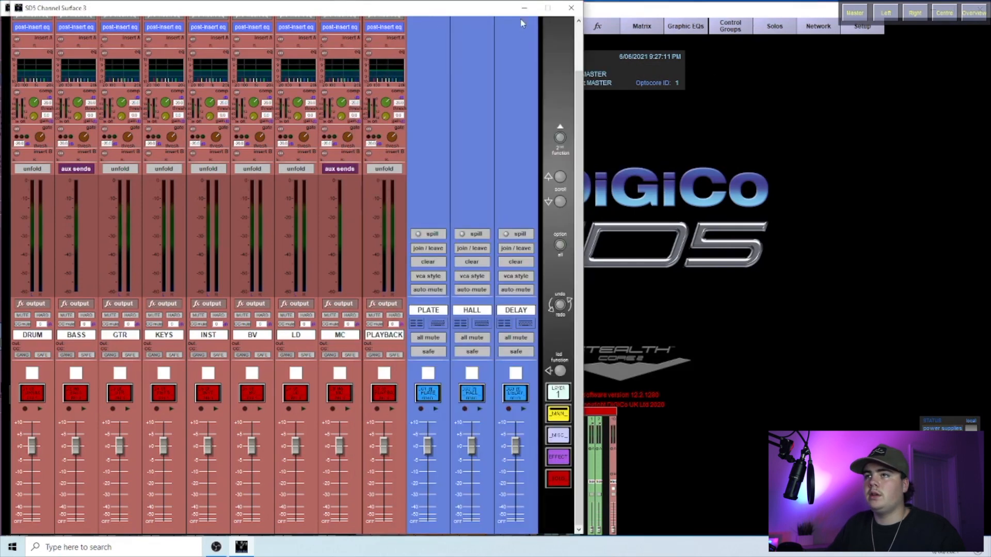
pyautogui.click(754, 215)
pyautogui.click(465, 27)
pyautogui.click(467, 61)
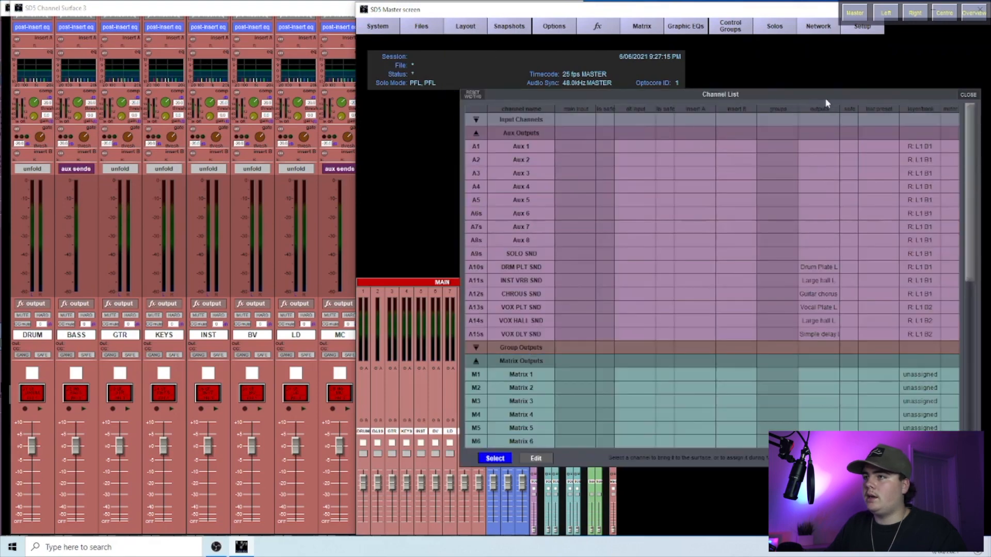
# - Open the empty fifth bank of right layer 1 on Channel Surface 2 and select its first three faders for channel assignment
pyautogui.click(331, 16)
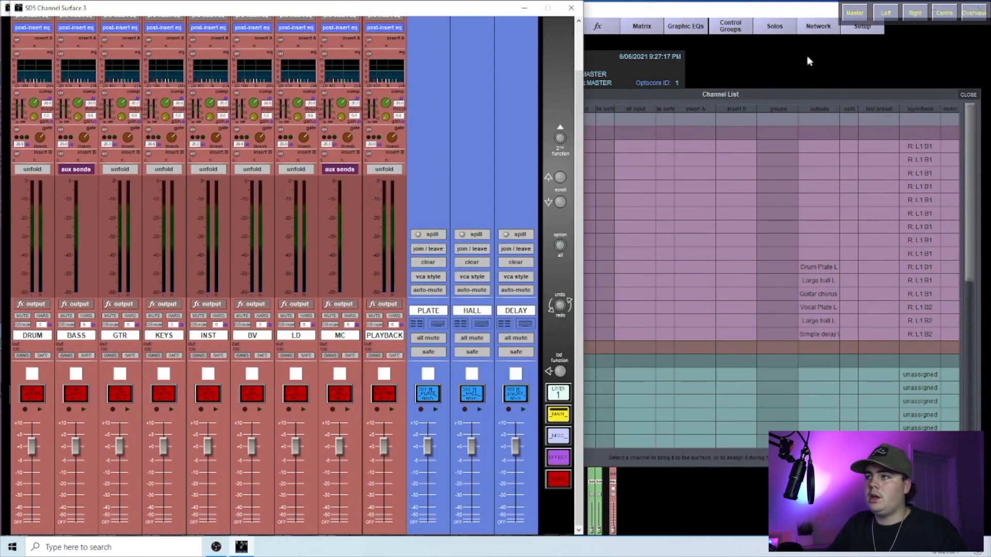
pyautogui.click(916, 14)
pyautogui.click(889, 14)
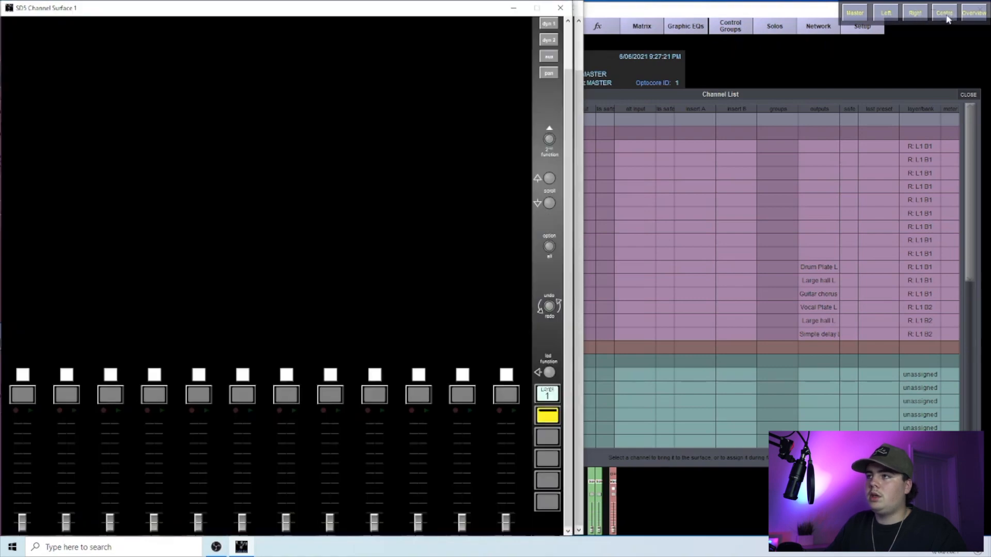
pyautogui.click(912, 15)
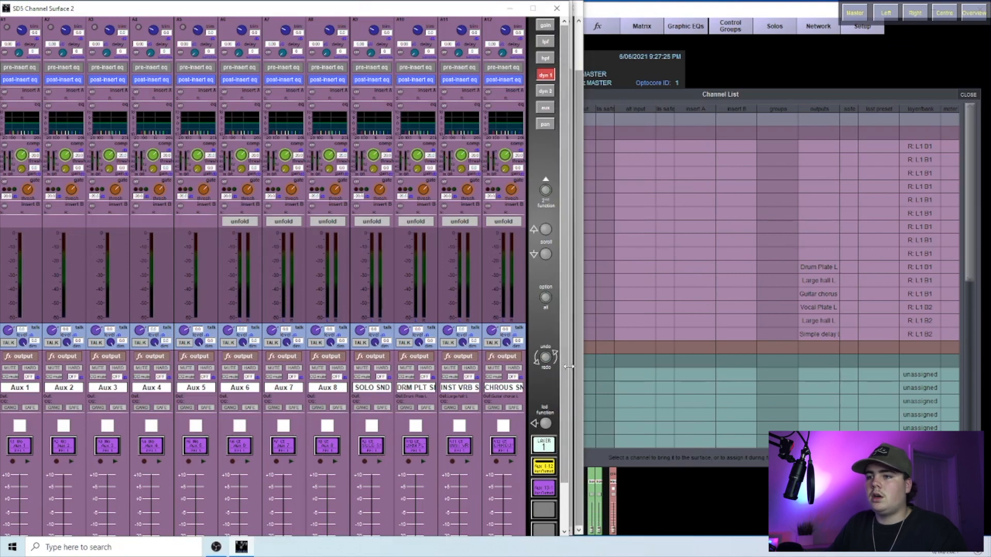
pyautogui.scroll(-1, 563, 372)
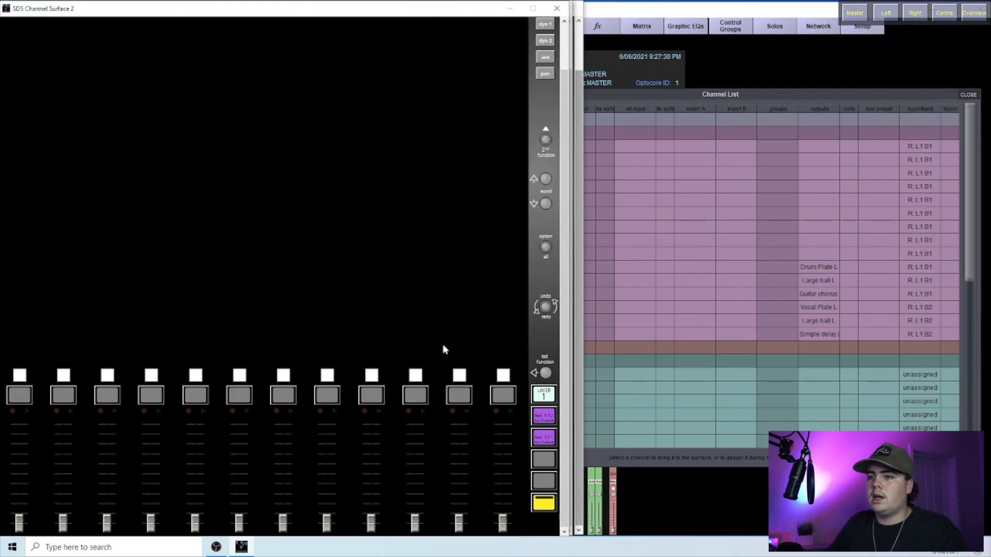
pyautogui.click(544, 373)
pyautogui.click(201, 397)
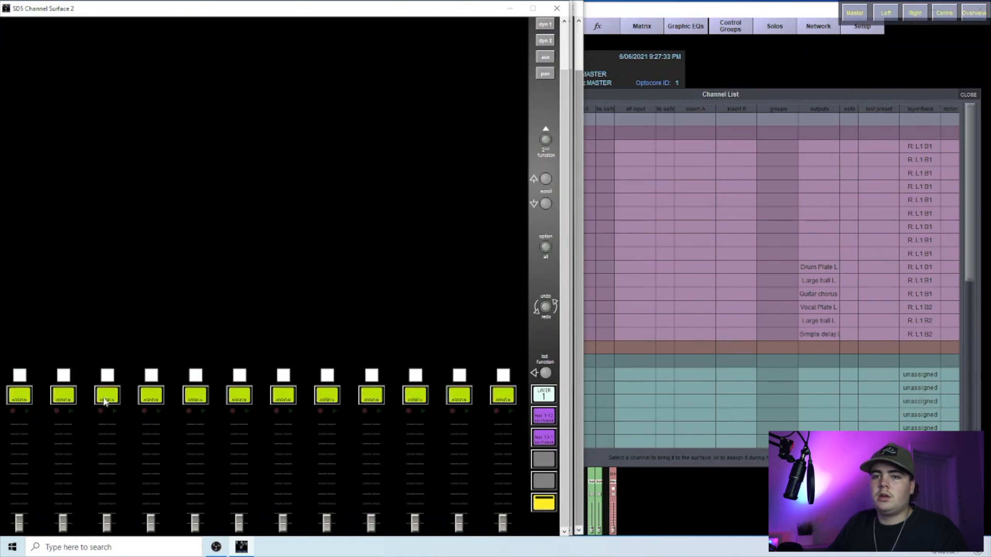
pyautogui.click(63, 396)
pyautogui.click(107, 396)
# - Rename input channel 116 as Oscillator in the channel list
pyautogui.click(705, 95)
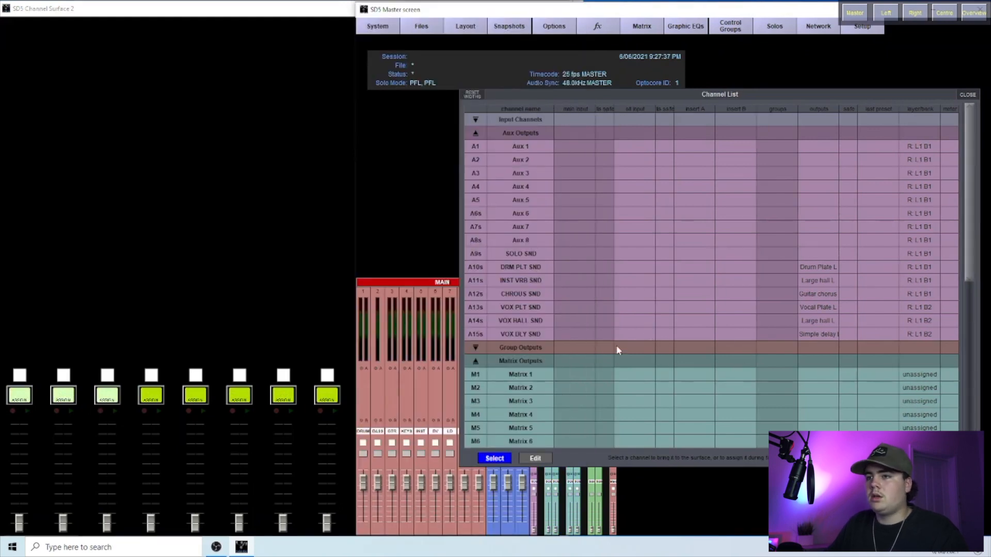
pyautogui.moveTo(969, 250)
pyautogui.mouseDown()
pyautogui.moveTo(970, 374)
pyautogui.moveTo(970, 250)
pyautogui.mouseUp()
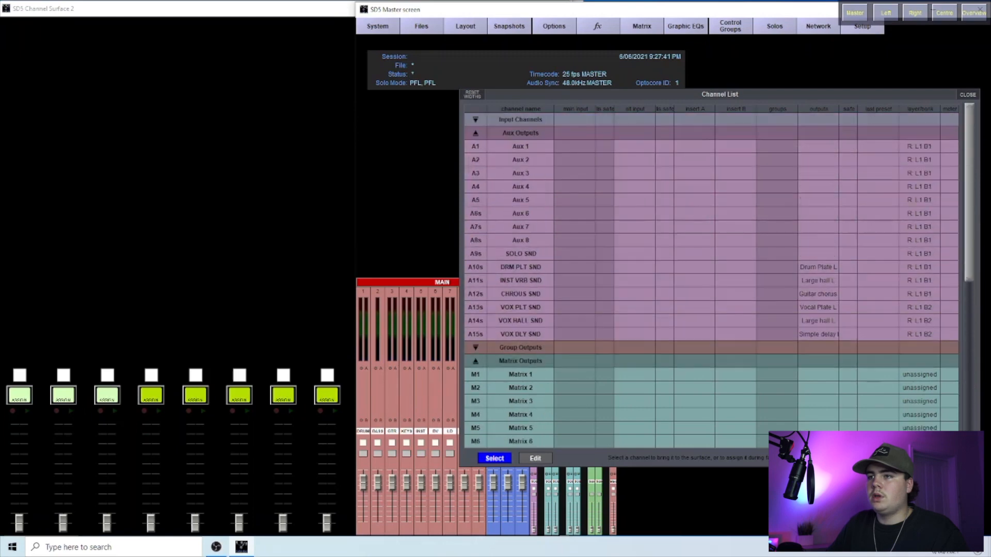
pyautogui.click(465, 121)
pyautogui.moveTo(974, 131); pyautogui.dragTo(986, 335)
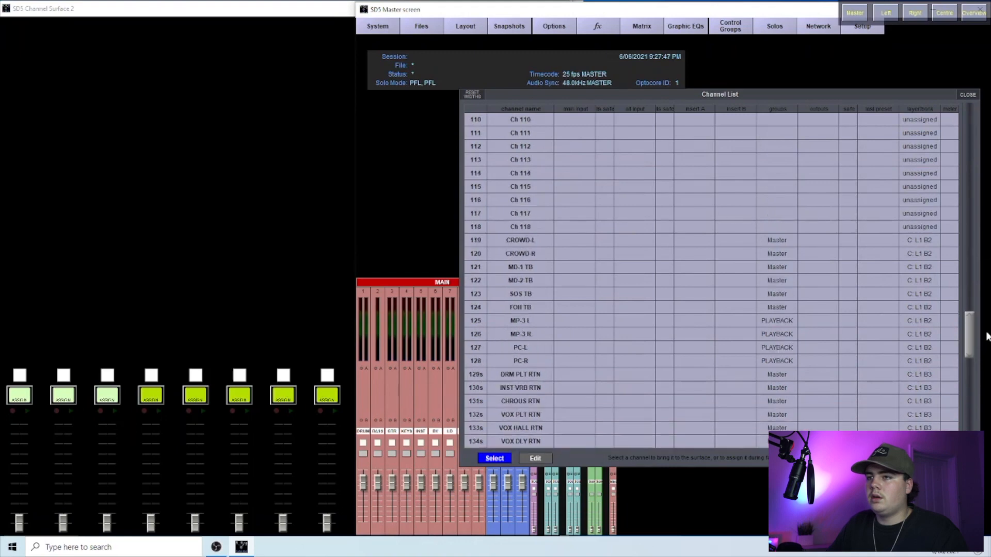
pyautogui.click(535, 458)
pyautogui.click(517, 201)
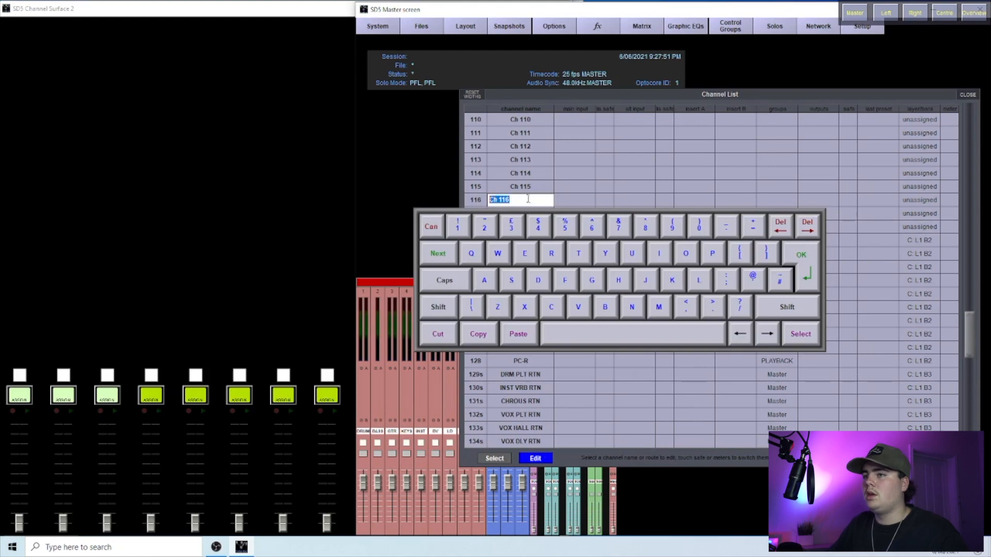
pyautogui.write('Oscillator')
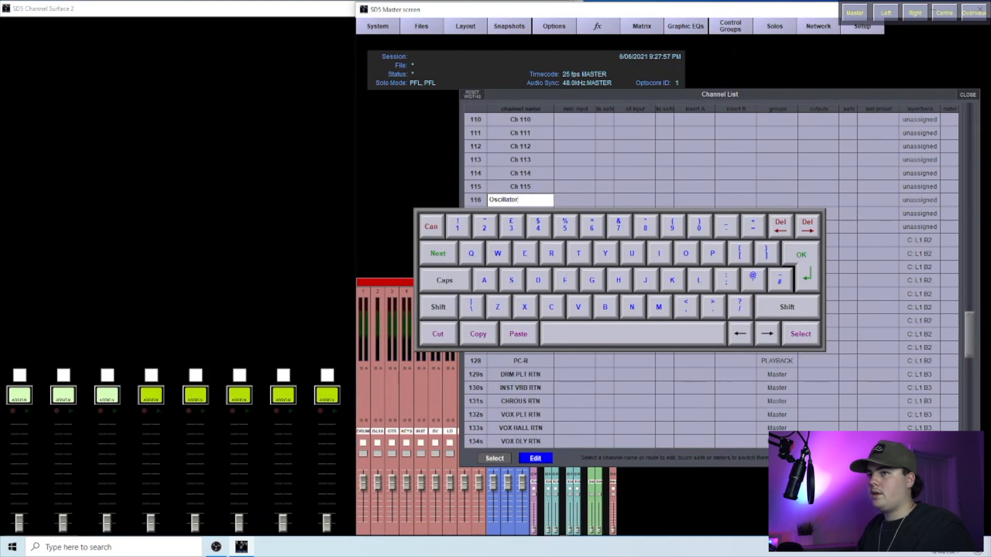
pyautogui.press('Return')
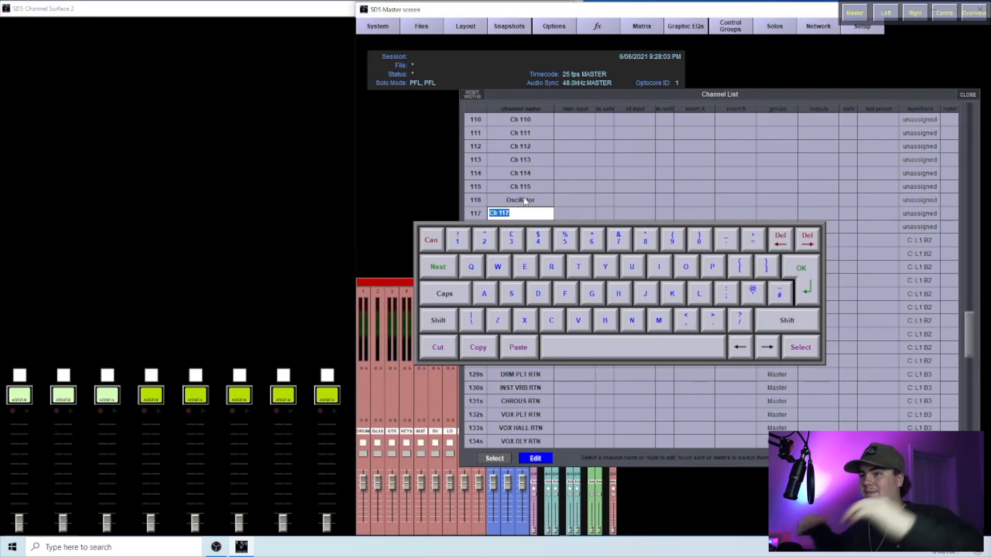
# - Rename input channel 117 as Pink Noise and channel 118 as White Noise
pyautogui.write('P')
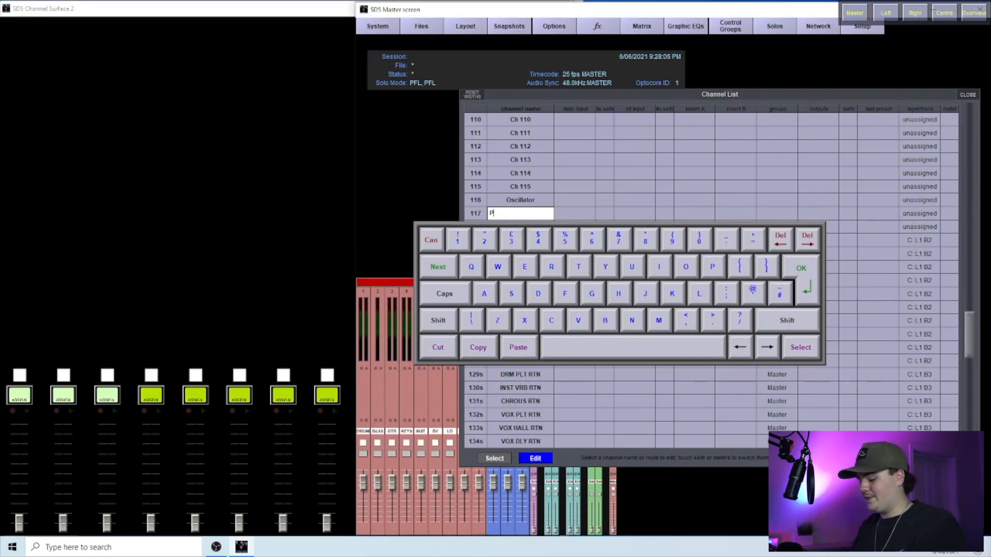
pyautogui.write('ink N')
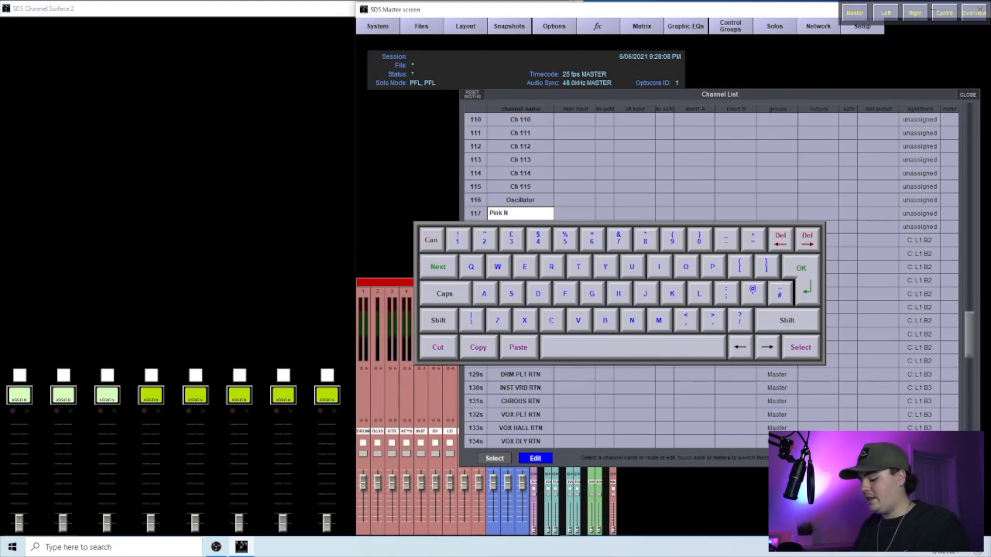
pyautogui.write('oise')
pyautogui.press('Return')
pyautogui.write('White N')
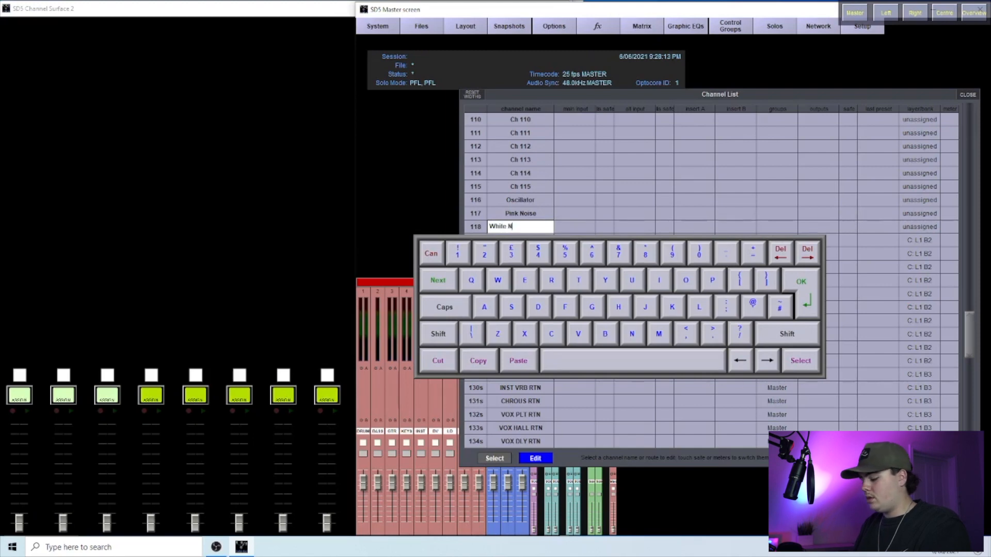
pyautogui.press('Return')
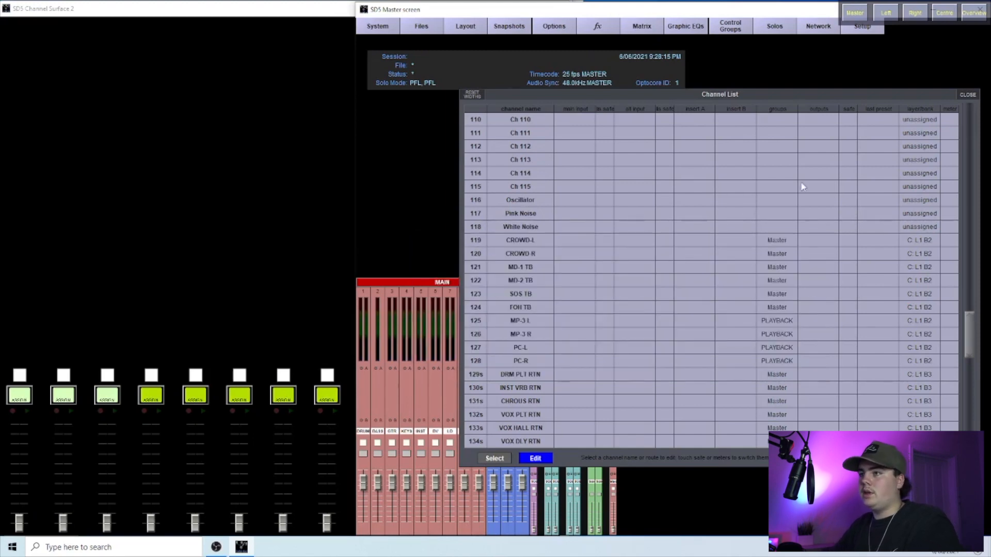
# - Route the Oscillator, Pink Noise and White Noise channels to the Master group
pyautogui.click(785, 200)
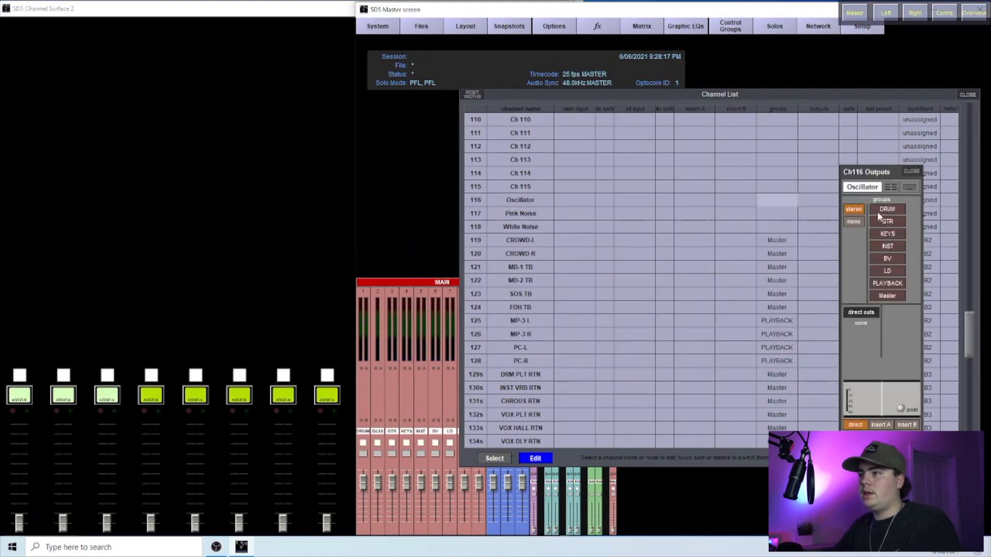
pyautogui.click(888, 296)
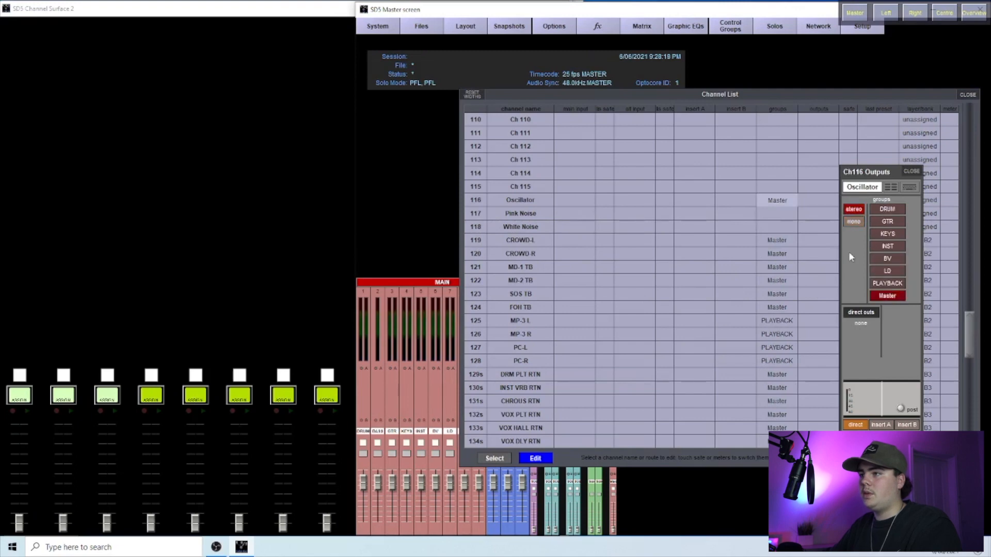
pyautogui.click(776, 212)
pyautogui.click(891, 296)
pyautogui.click(777, 227)
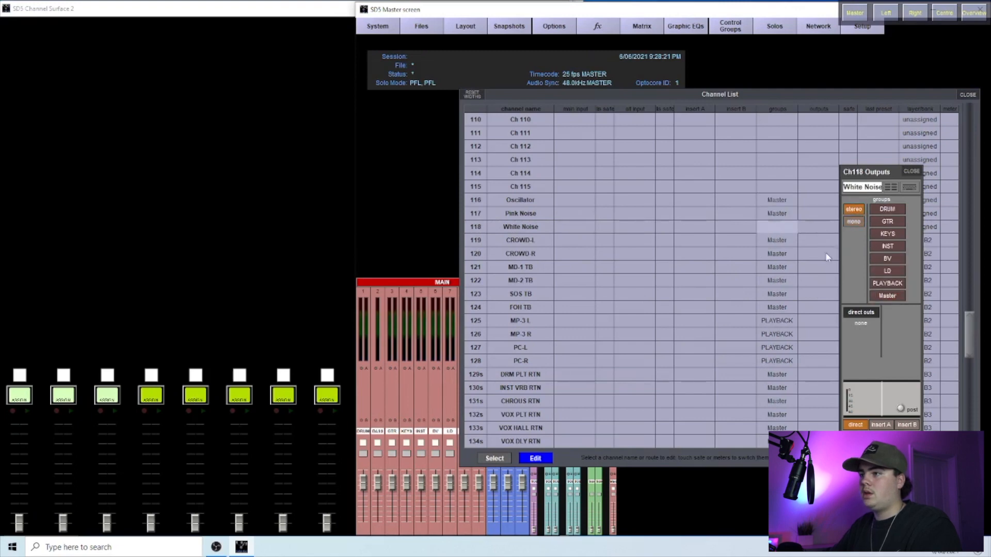
pyautogui.click(887, 296)
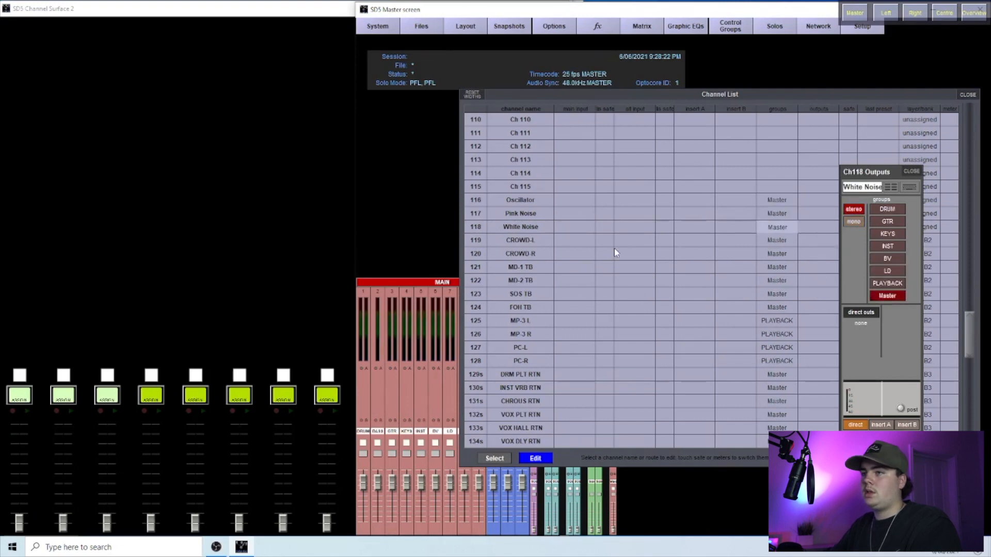
# - Set the Oscillator channel's main input to the internal Misc oscillator signal
pyautogui.click(572, 199)
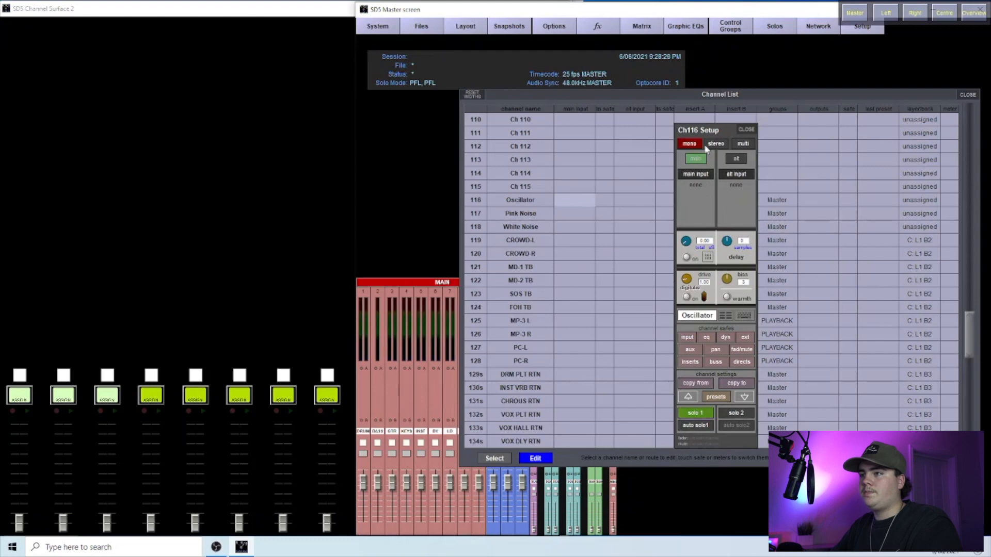
pyautogui.click(697, 175)
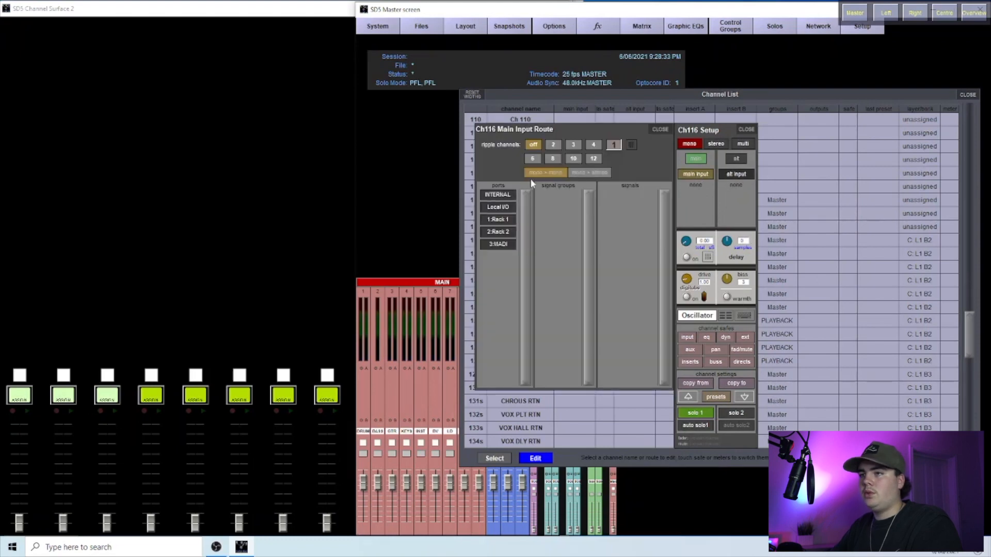
pyautogui.click(505, 196)
pyautogui.click(558, 196)
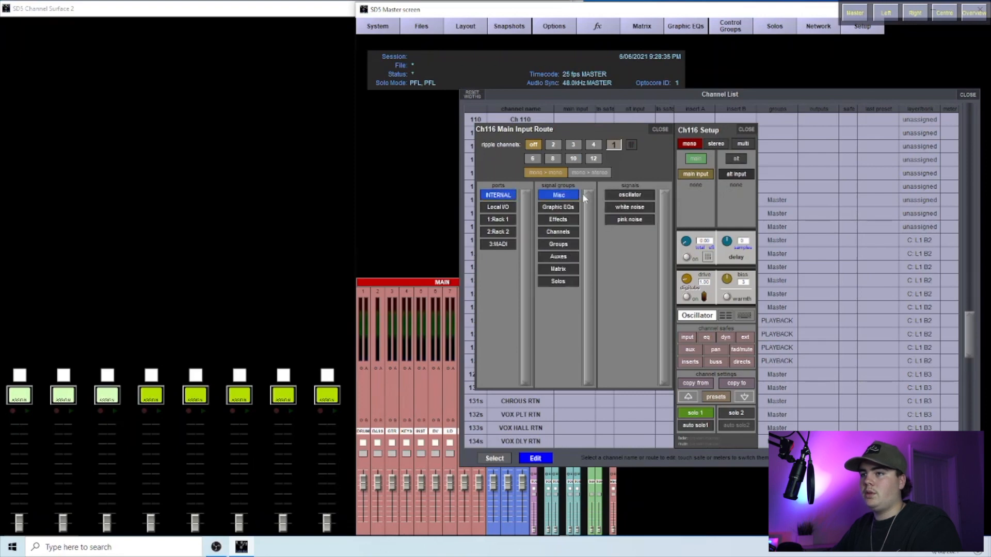
pyautogui.click(630, 194)
pyautogui.click(660, 129)
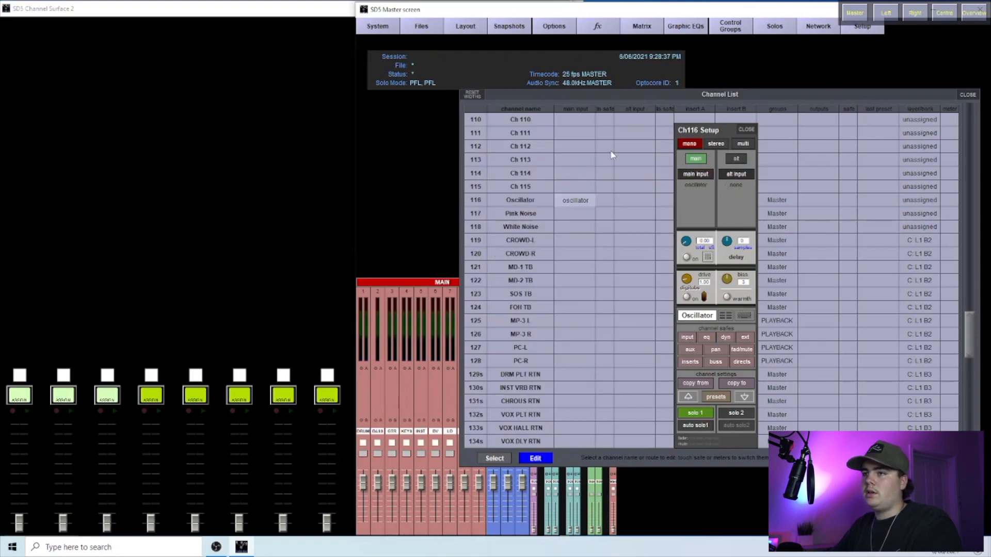
# - Set the Pink Noise channel's main input to the internal Misc pink noise signal
pyautogui.click(566, 214)
pyautogui.click(698, 175)
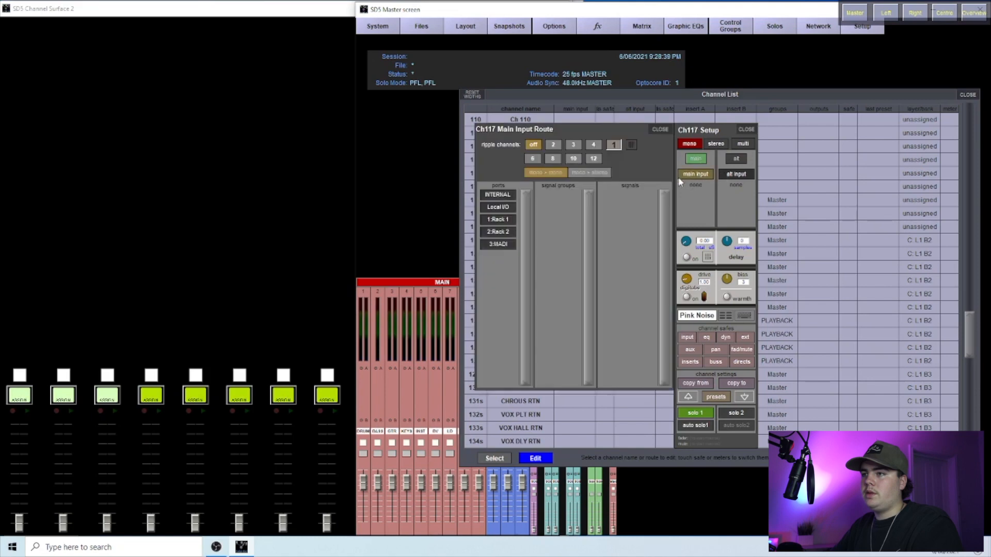
pyautogui.click(509, 194)
pyautogui.click(567, 196)
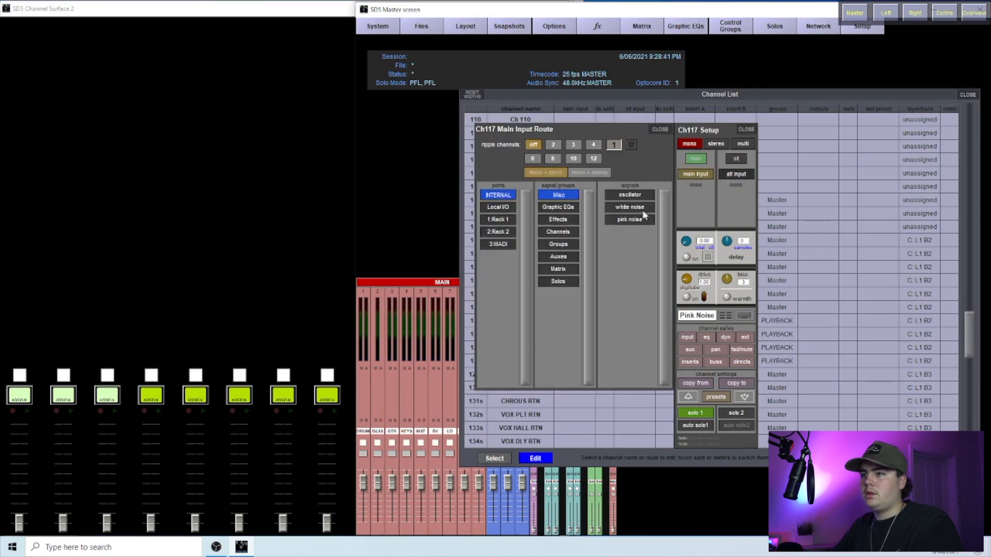
pyautogui.click(633, 221)
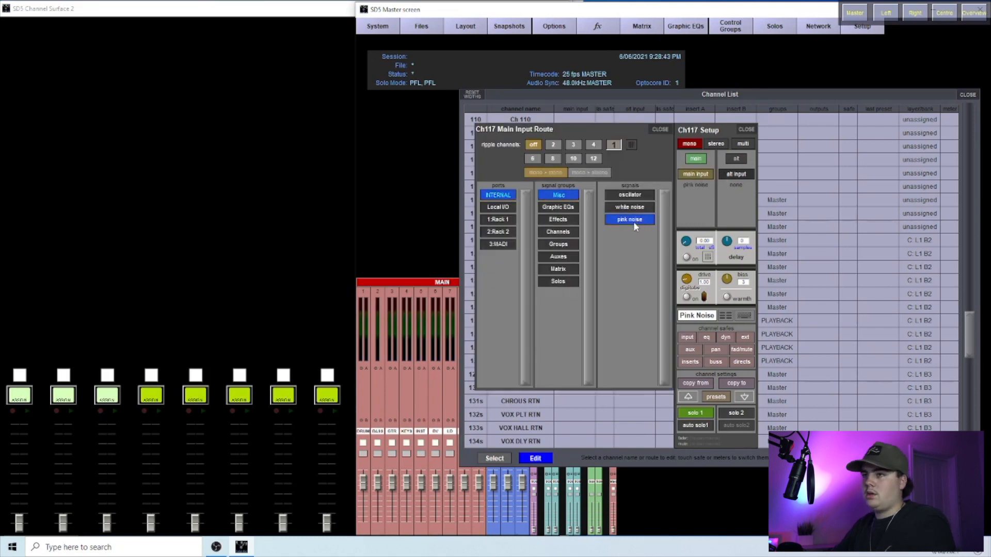
pyautogui.click(658, 128)
# - Set the White Noise channel's main input to the internal Misc white noise signal and close its channel setup
pyautogui.click(575, 228)
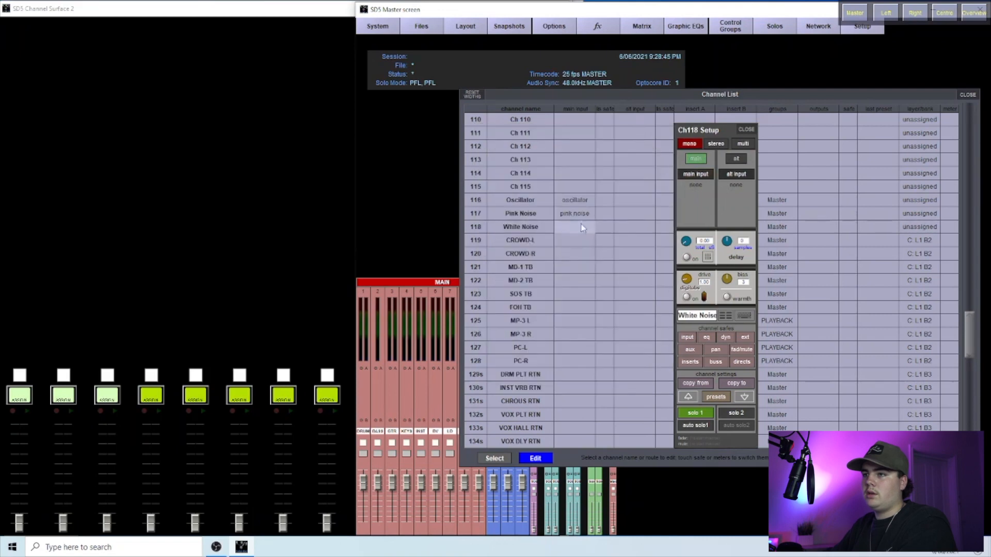
pyautogui.click(705, 172)
pyautogui.click(497, 196)
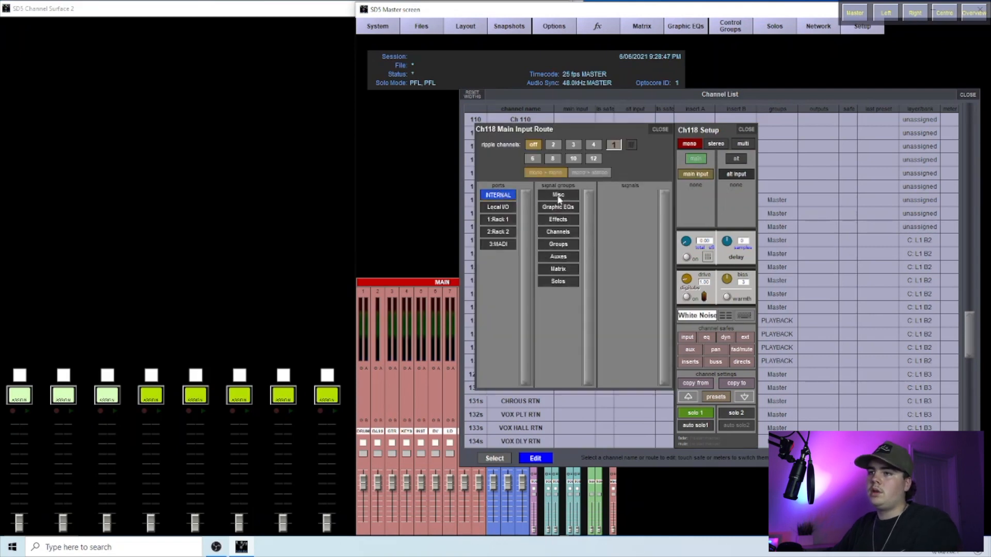
pyautogui.click(562, 194)
pyautogui.click(630, 209)
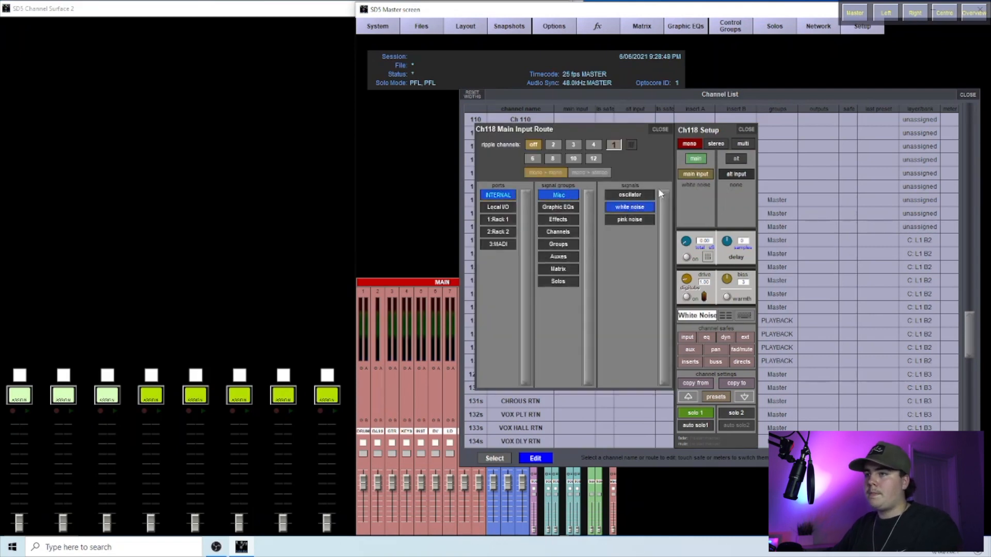
pyautogui.click(661, 130)
pyautogui.click(747, 129)
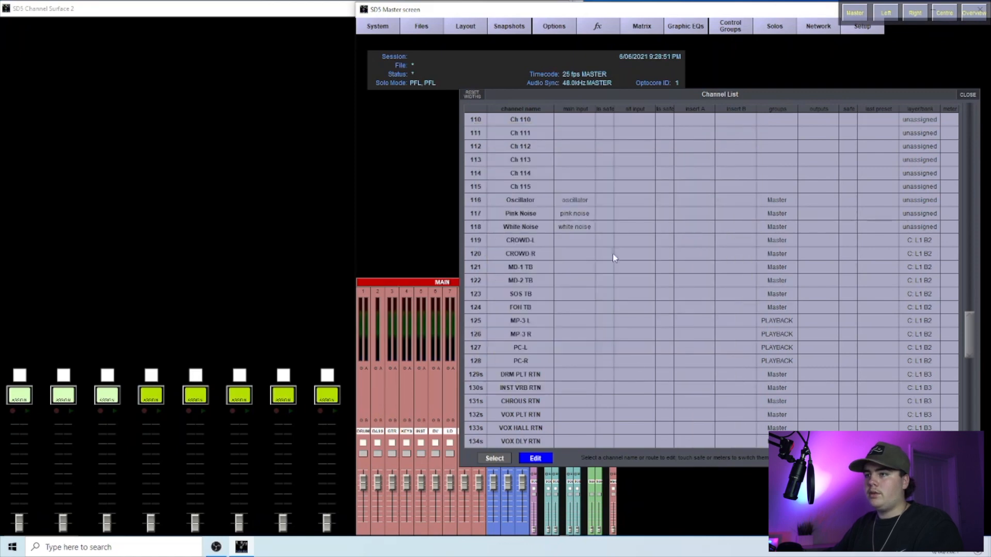
# - Set the main input of the FOH TB channel to local mic input 8 from Local I/O
pyautogui.moveTo(969, 336); pyautogui.dragTo(969, 344)
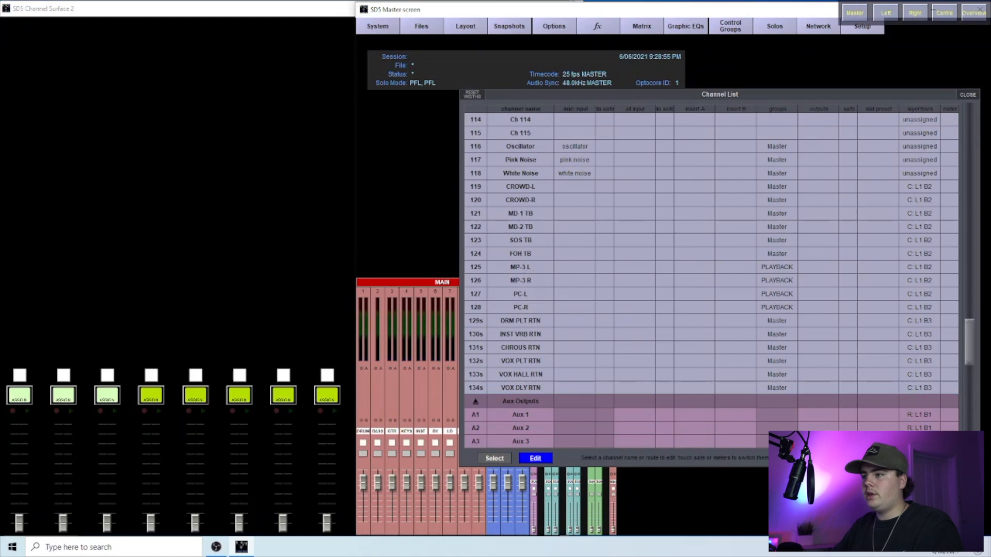
pyautogui.click(578, 256)
pyautogui.click(697, 175)
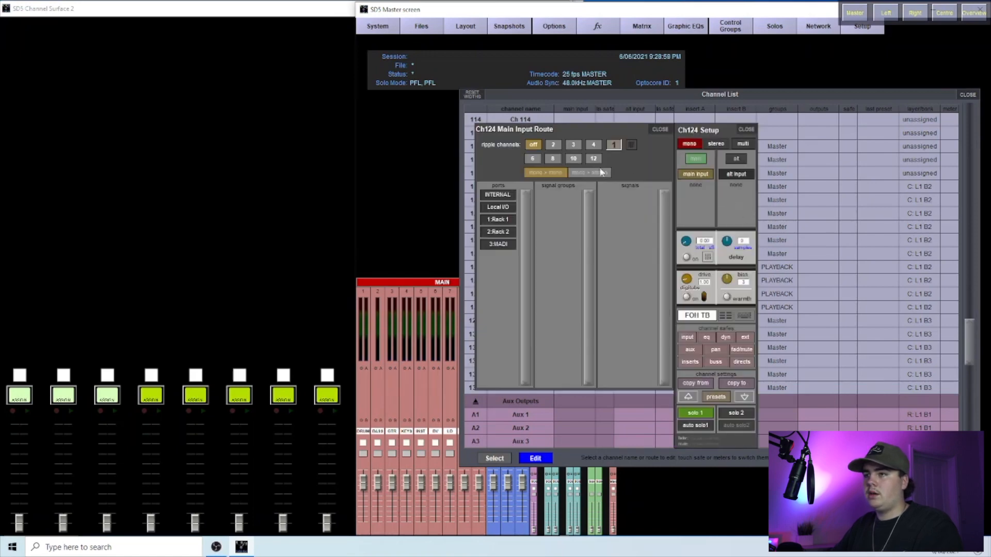
pyautogui.click(505, 195)
pyautogui.click(511, 207)
pyautogui.click(559, 196)
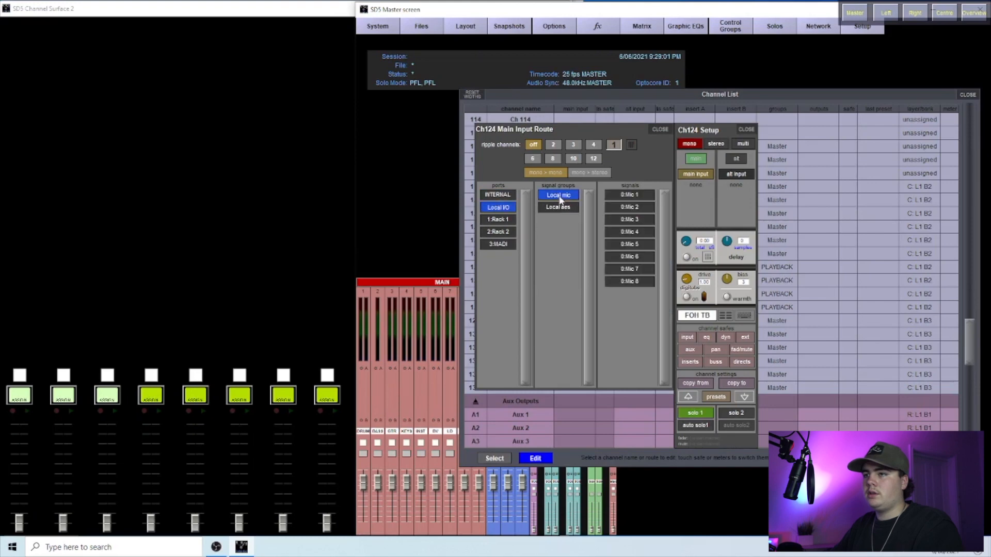
pyautogui.click(659, 129)
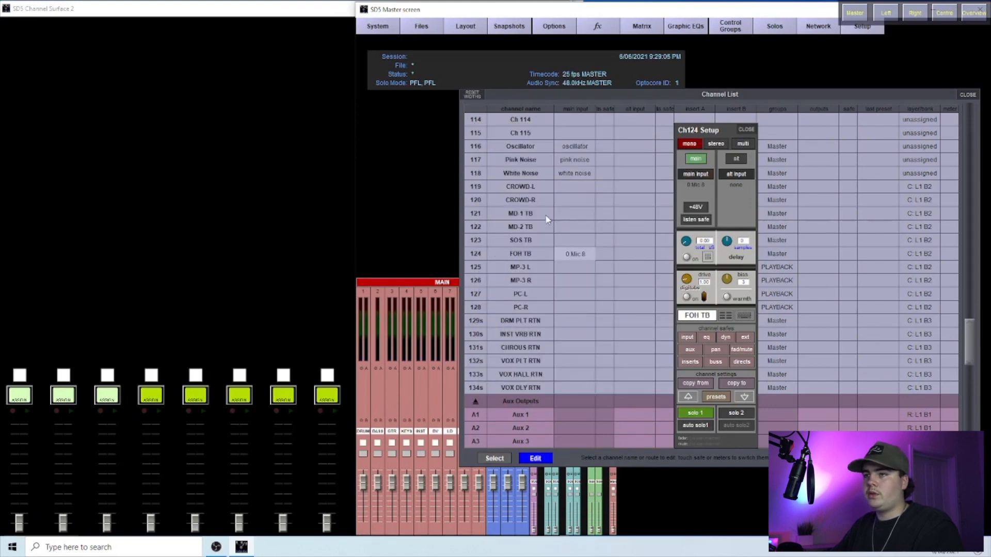
# - Route local mic inputs 1 to 4 to channels MP-3 L through PC-R, using a four-channel ripple from channel 125
pyautogui.click(553, 267)
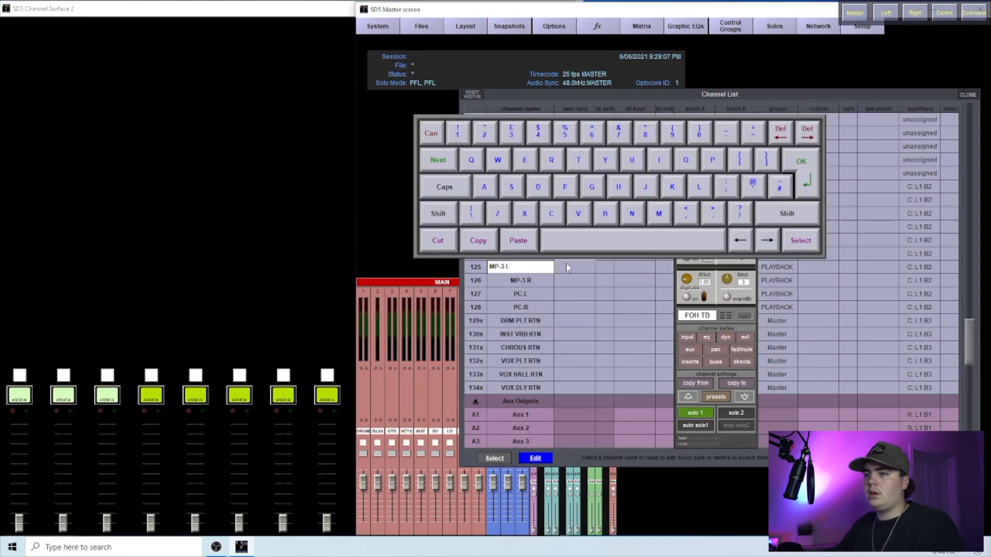
pyautogui.click(581, 267)
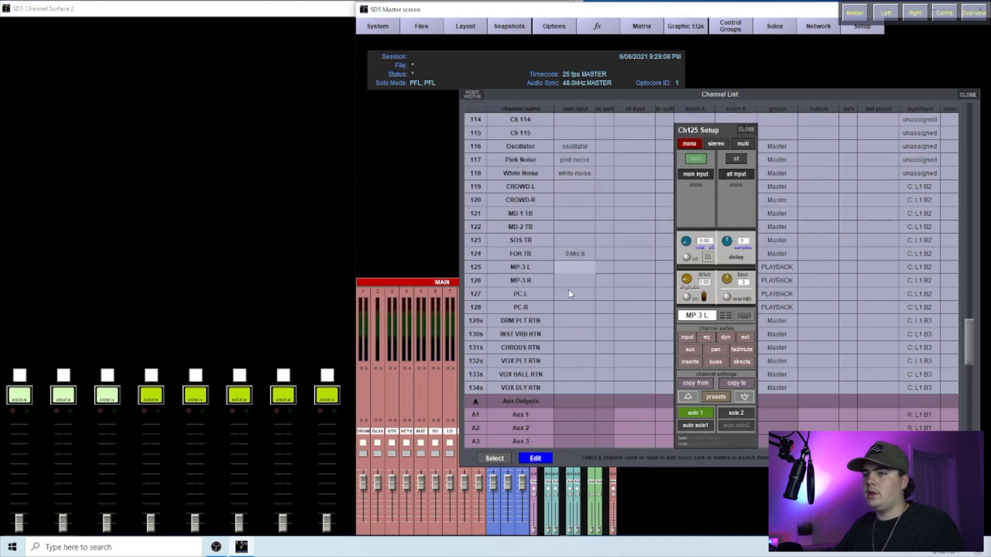
pyautogui.click(692, 175)
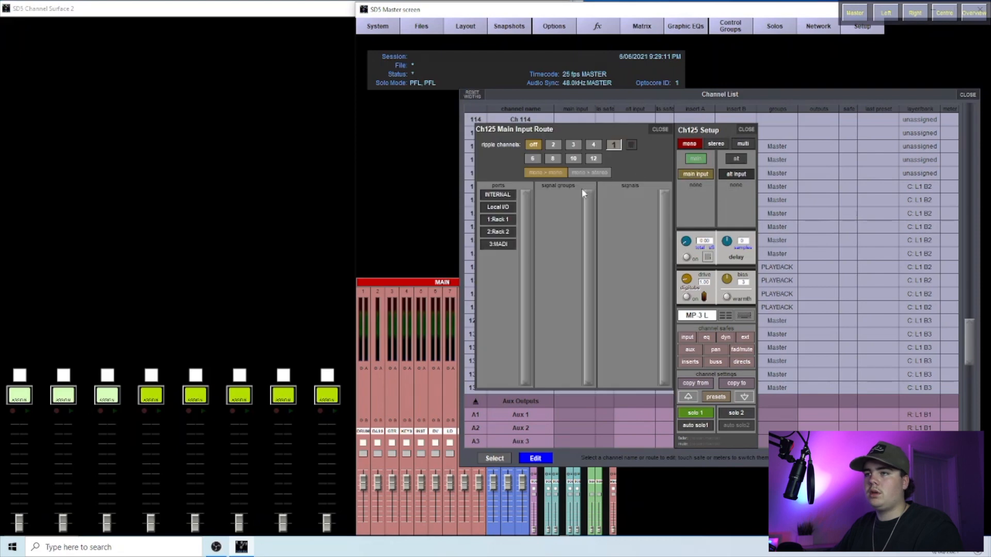
pyautogui.click(593, 144)
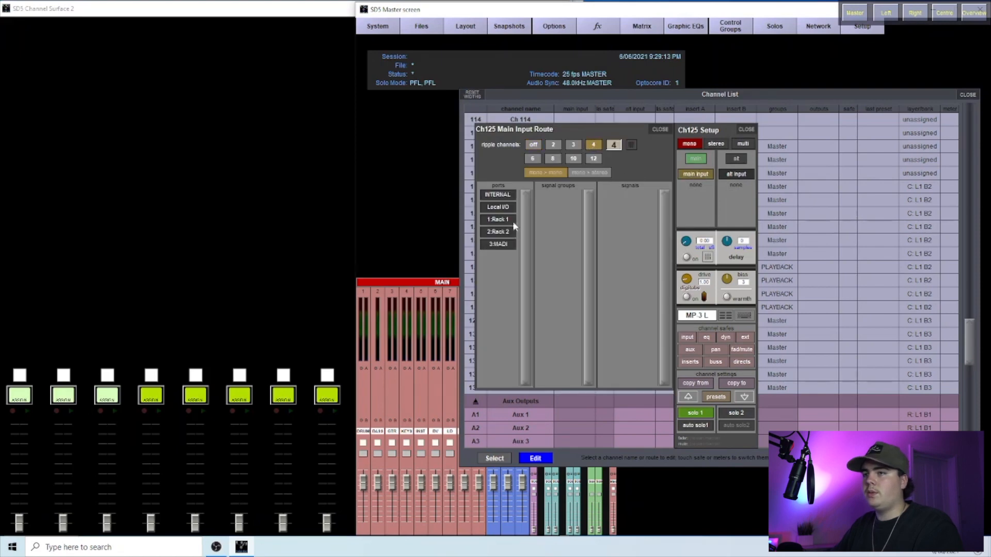
pyautogui.click(499, 209)
pyautogui.click(568, 195)
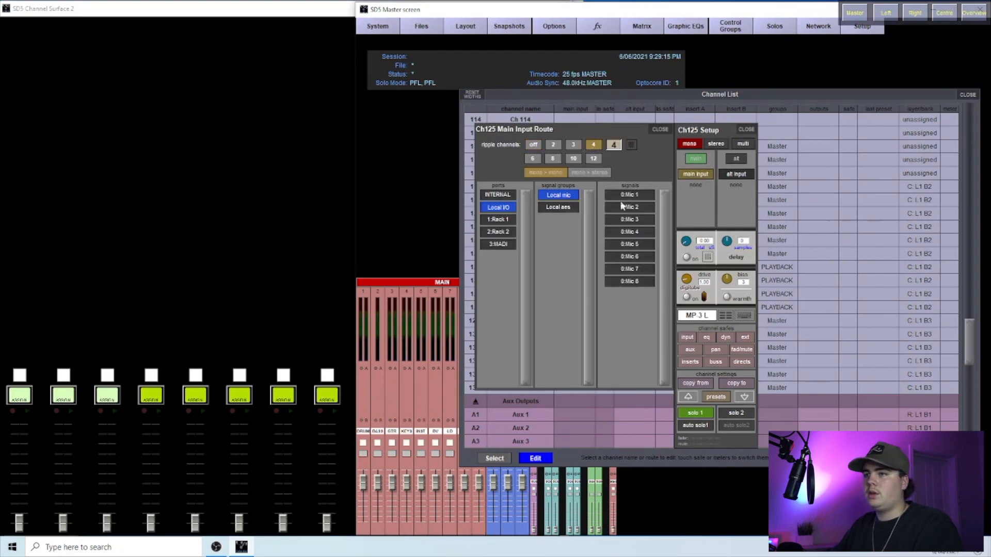
pyautogui.click(629, 195)
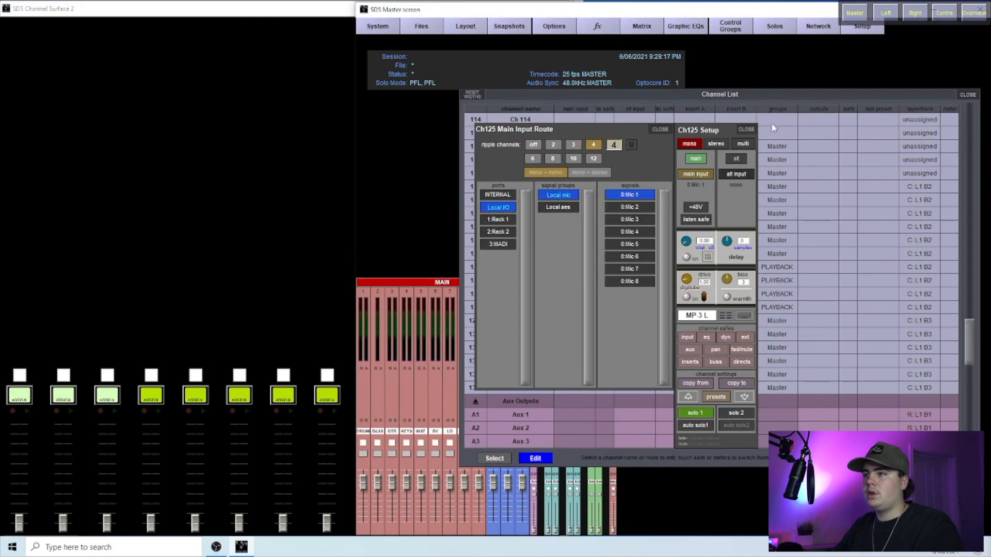
pyautogui.click(745, 129)
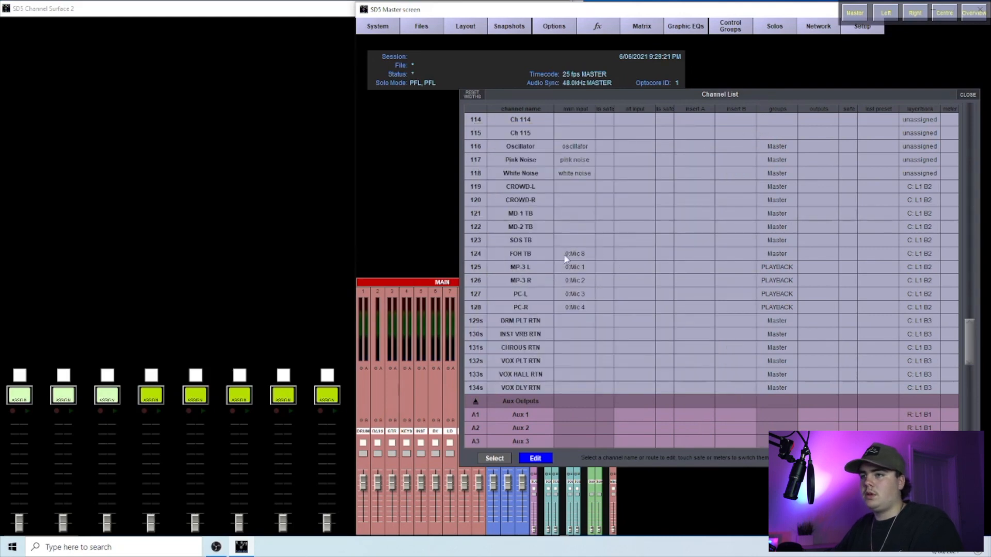
# - Set the DRM PLT RTN channel's main input to the internal Drum Plate L and R effect signals, with channel ripple off
pyautogui.click(561, 319)
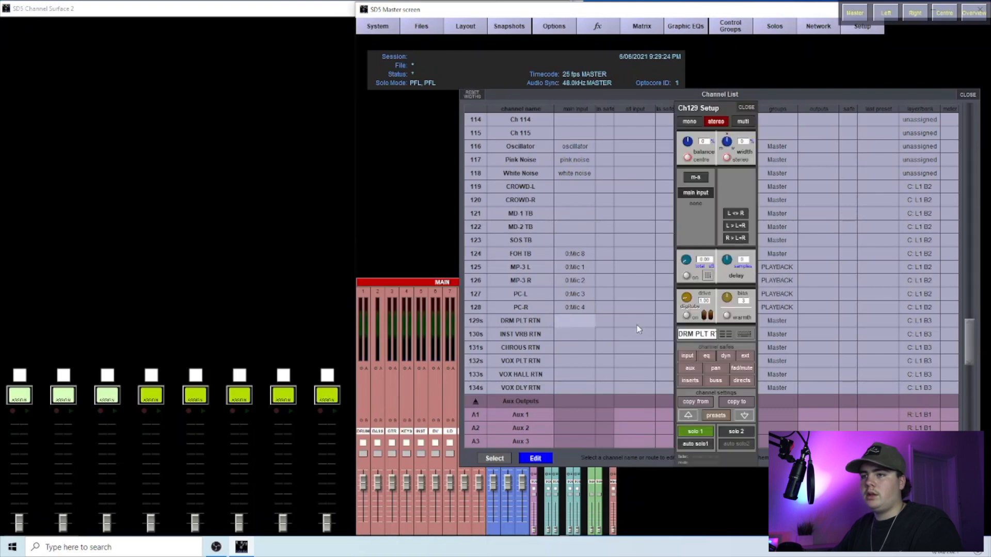
pyautogui.click(695, 192)
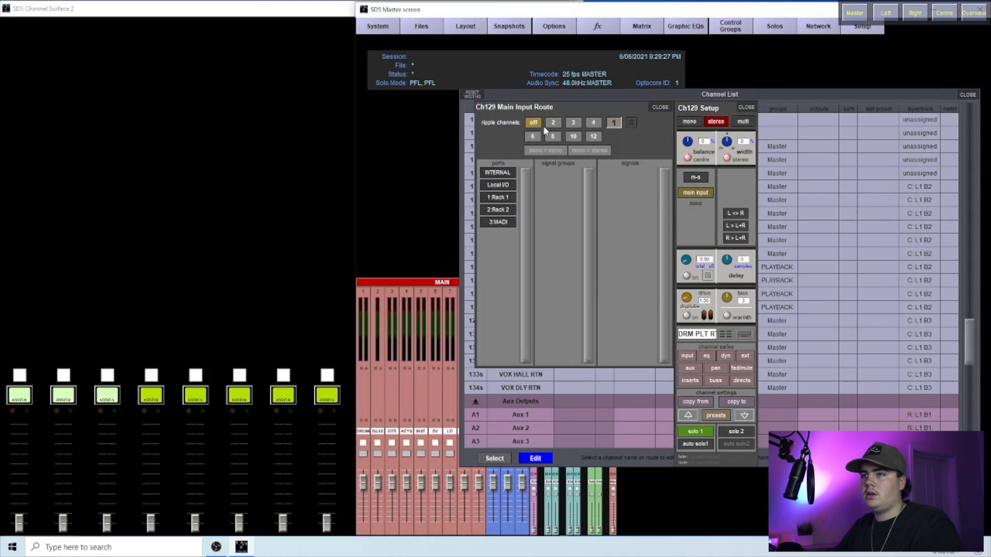
pyautogui.click(529, 138)
pyautogui.click(500, 174)
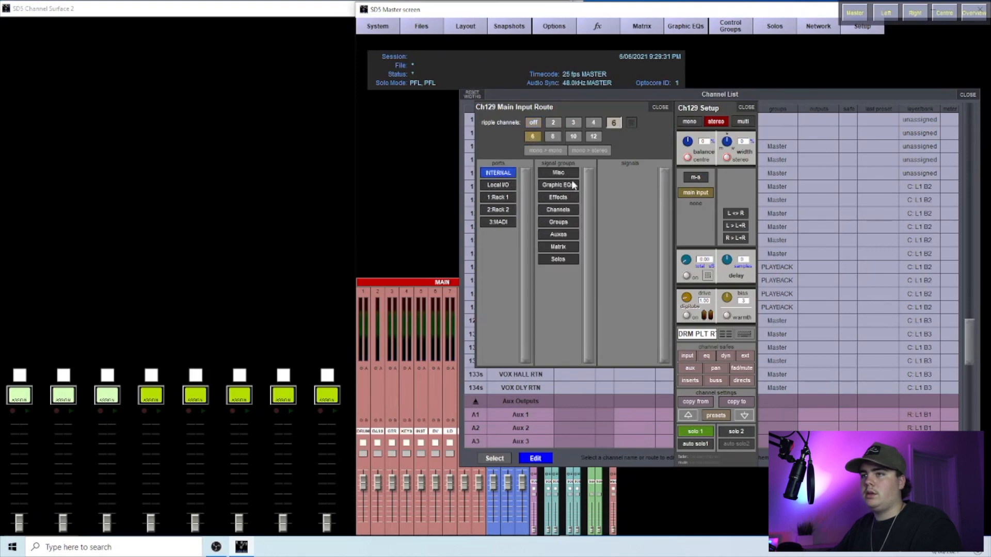
pyautogui.click(558, 199)
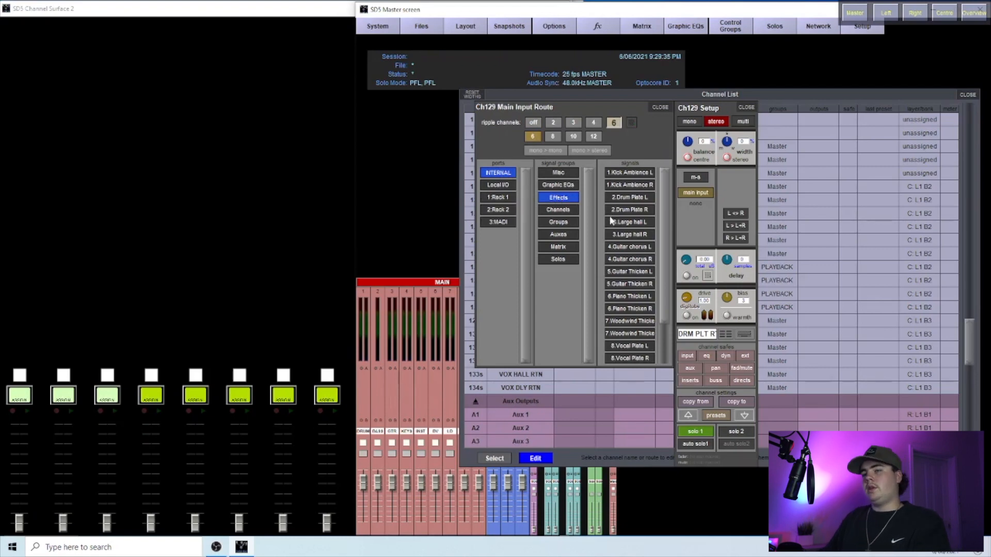
pyautogui.click(531, 126)
pyautogui.click(627, 199)
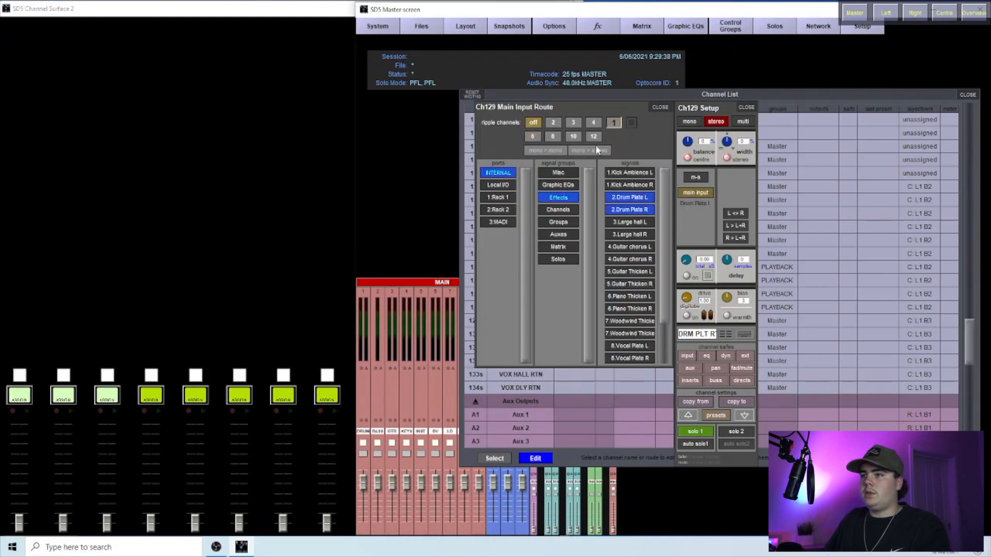
# - Set the INST VRB RTN channel's main input to the internal effect 3 Large hall L and R signals
pyautogui.click(659, 106)
pyautogui.click(565, 332)
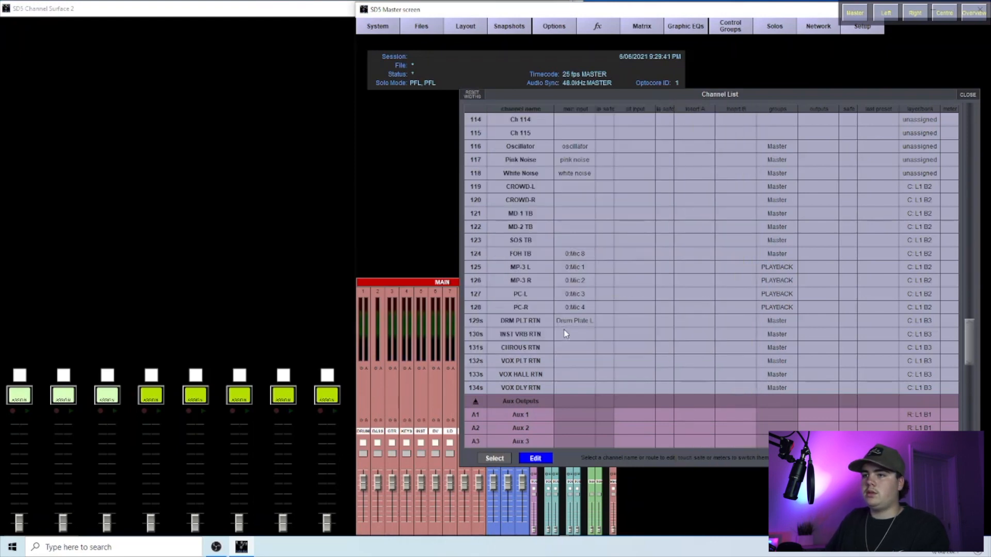
pyautogui.click(698, 194)
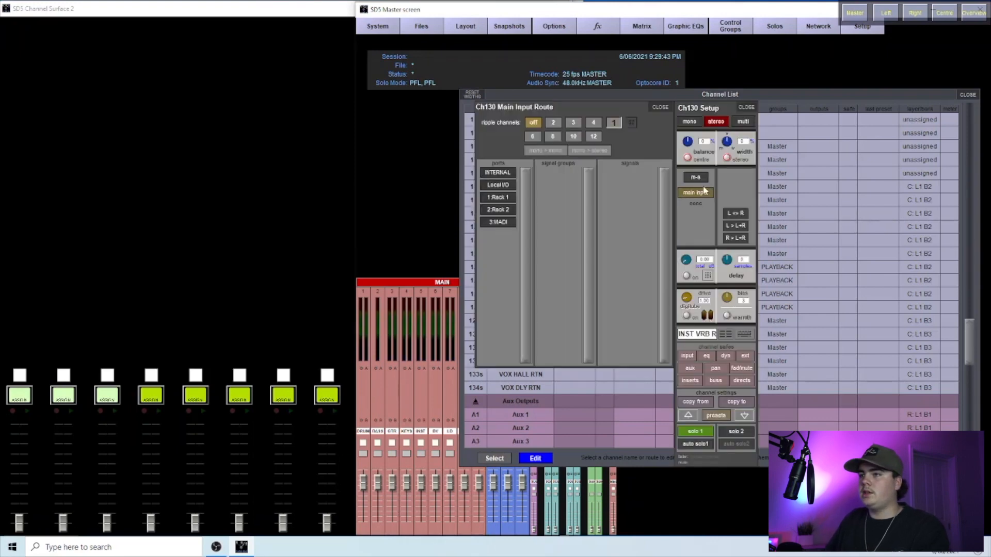
pyautogui.click(494, 188)
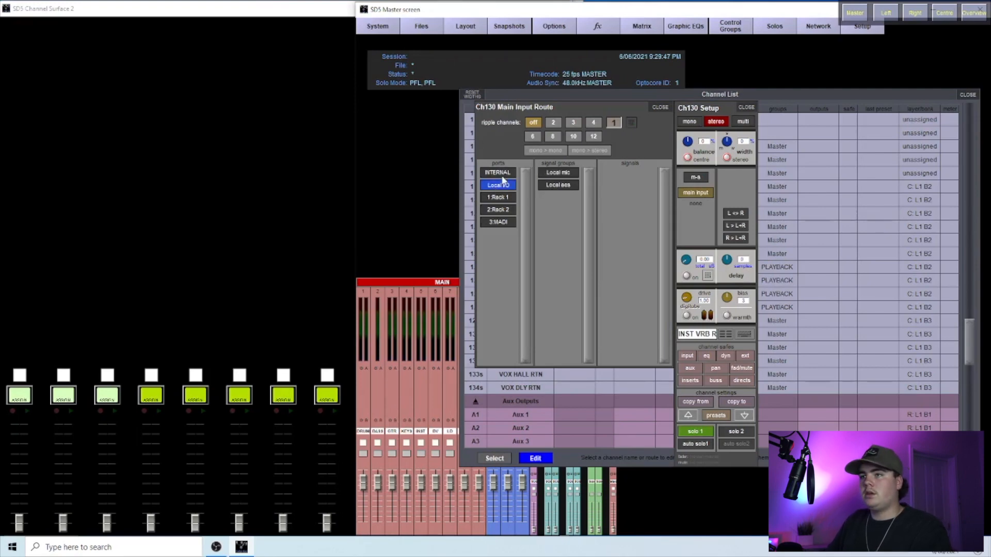
pyautogui.click(502, 174)
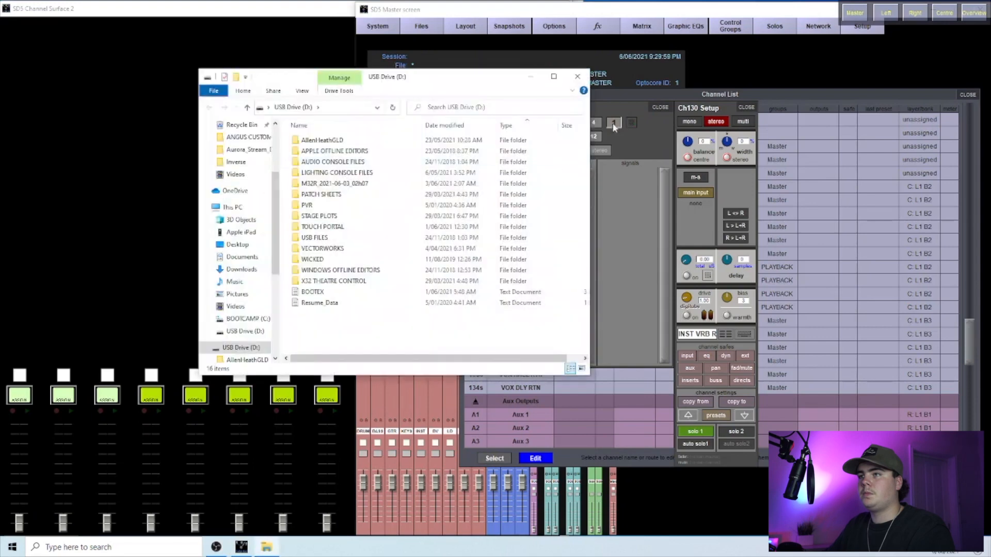
pyautogui.click(579, 79)
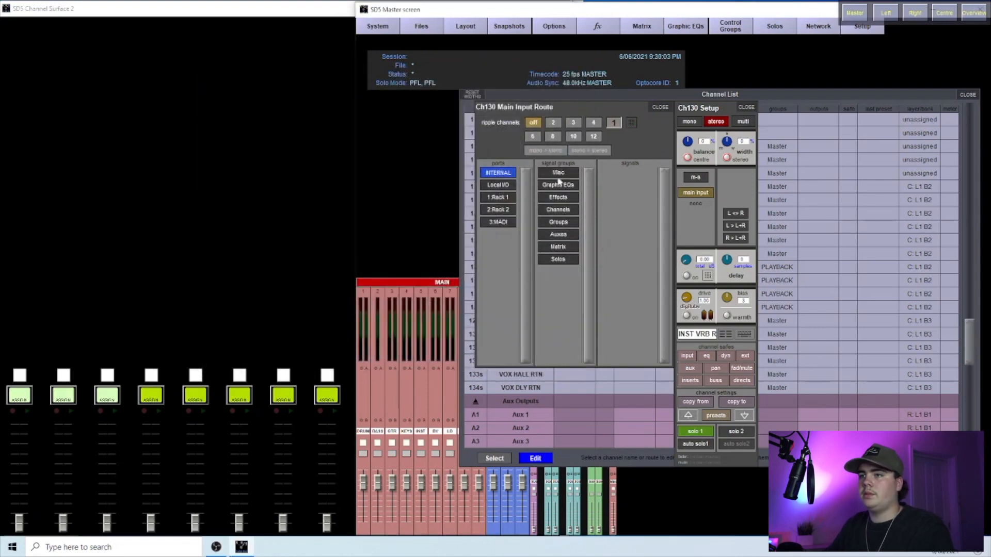
pyautogui.click(571, 198)
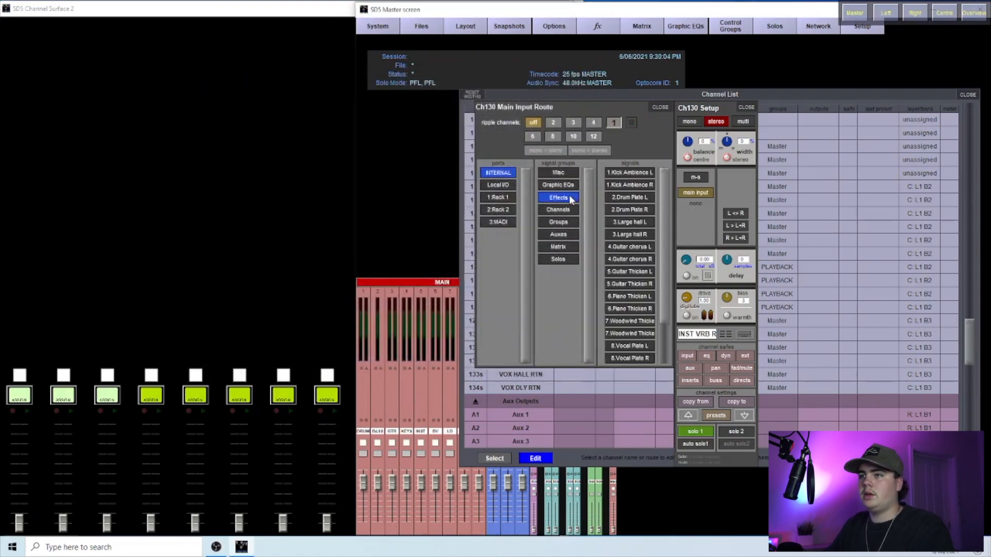
pyautogui.click(634, 223)
pyautogui.click(662, 106)
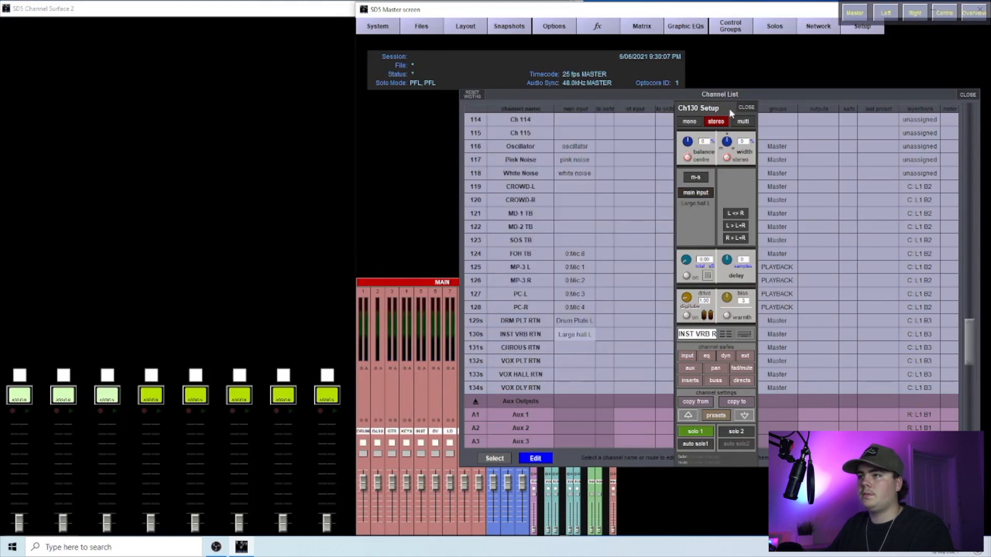
# - Set the CHROUS RTN channel's main input to the internal effect 4 Guitar chorus L and R signals
pyautogui.click(575, 348)
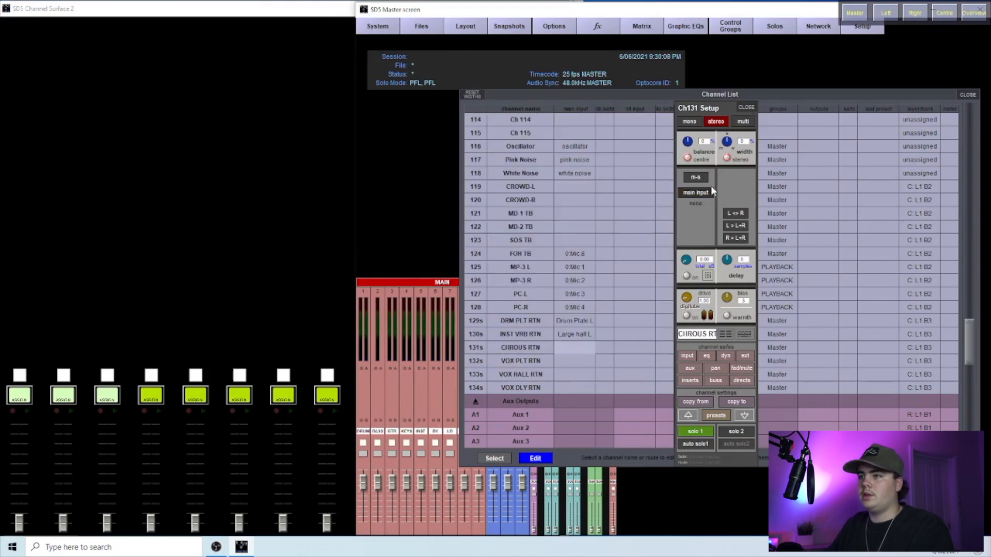
pyautogui.click(697, 193)
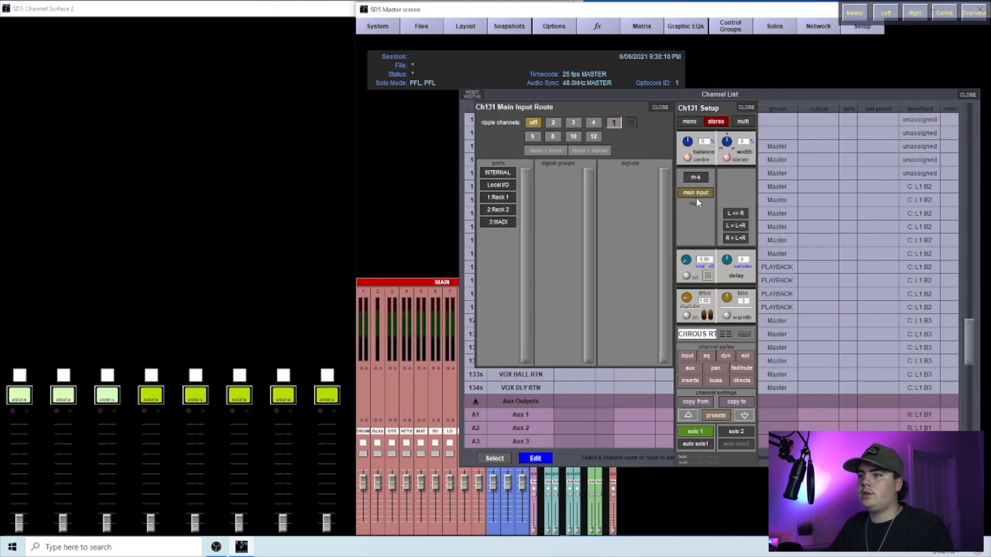
pyautogui.click(499, 186)
pyautogui.click(504, 173)
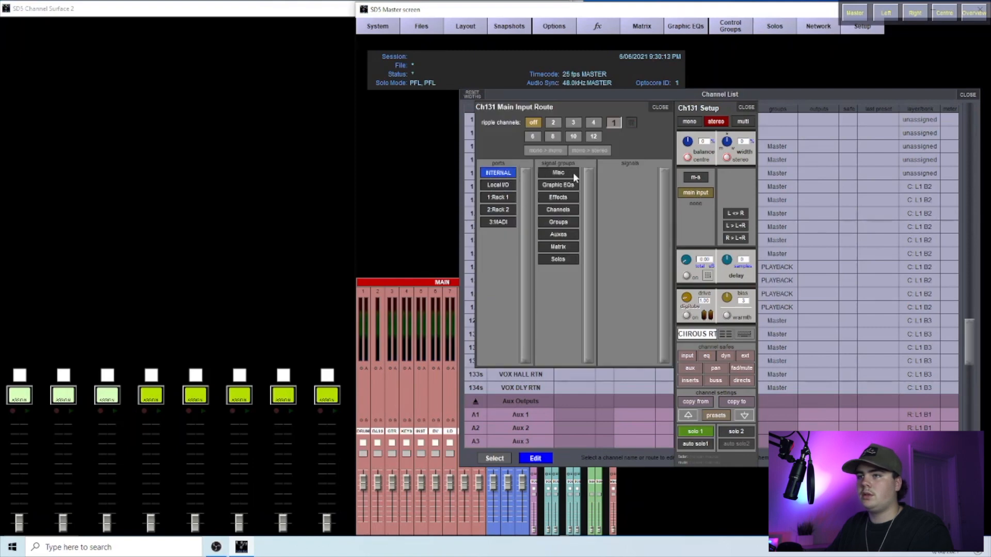
pyautogui.click(553, 199)
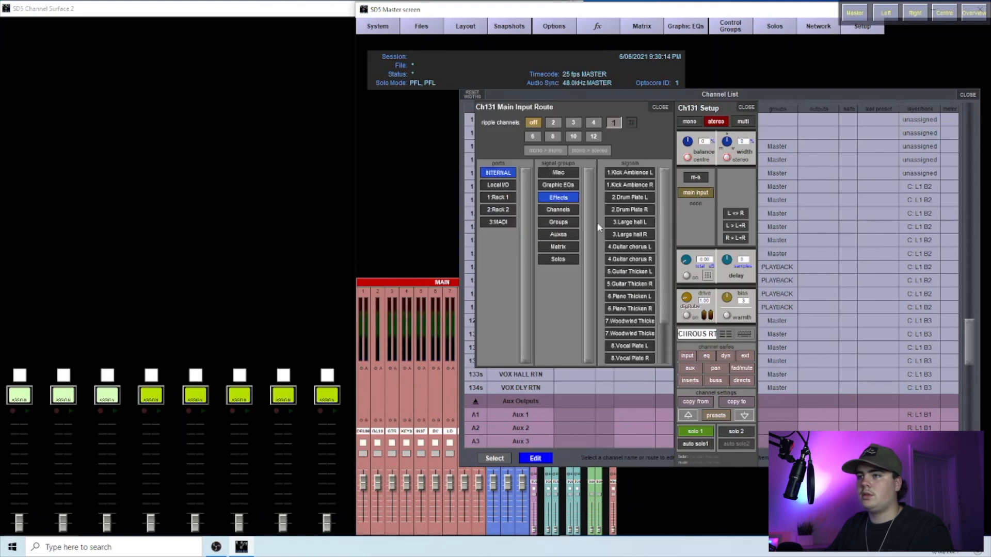
pyautogui.click(636, 248)
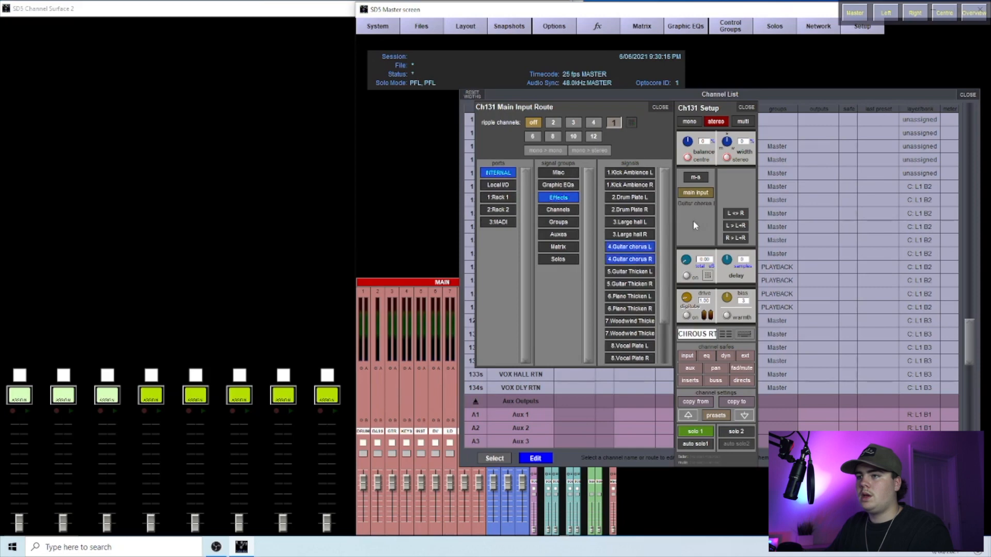
pyautogui.click(663, 106)
# - Set the VOX PLT RTN channel's main input to the internal effect 8 Vocal Plate L and R signals
pyautogui.click(583, 362)
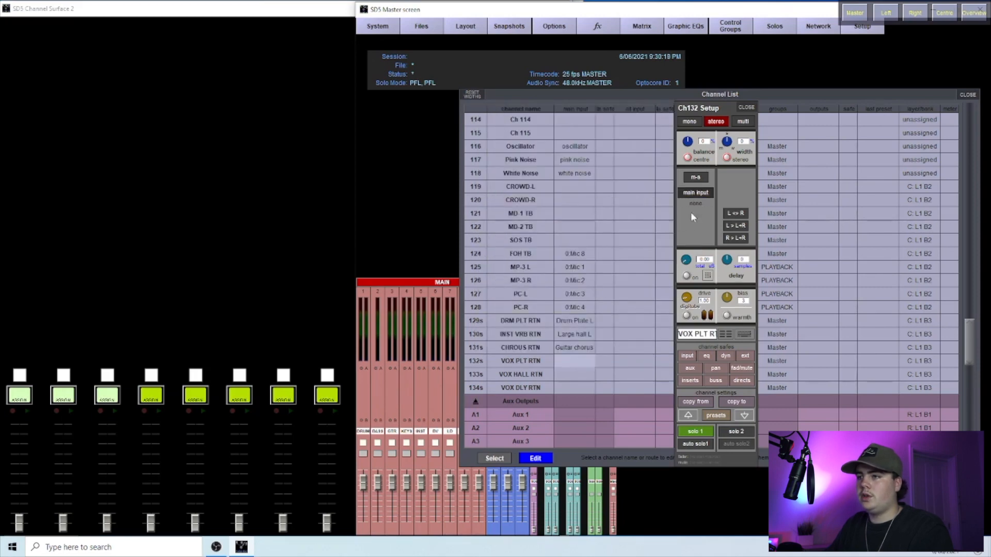
pyautogui.click(701, 192)
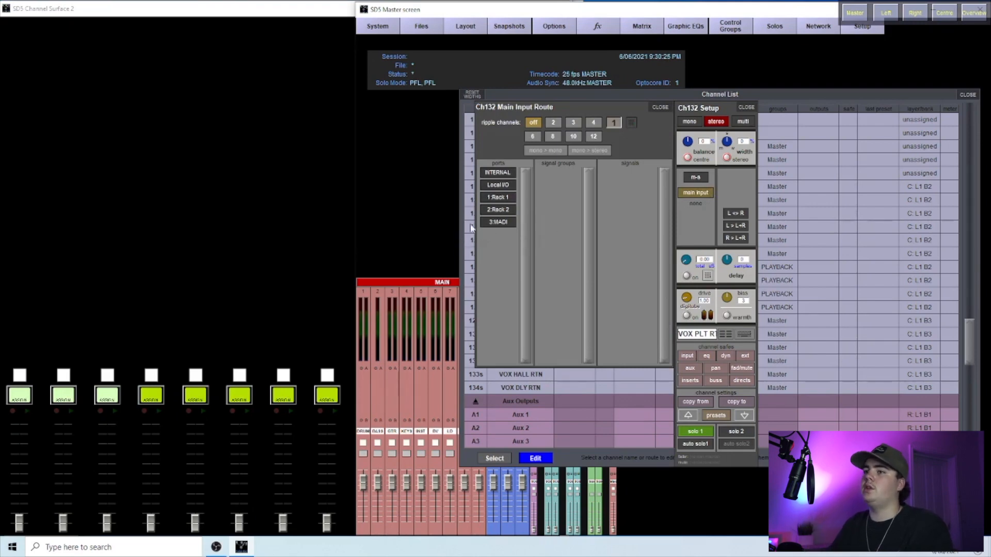
pyautogui.click(511, 173)
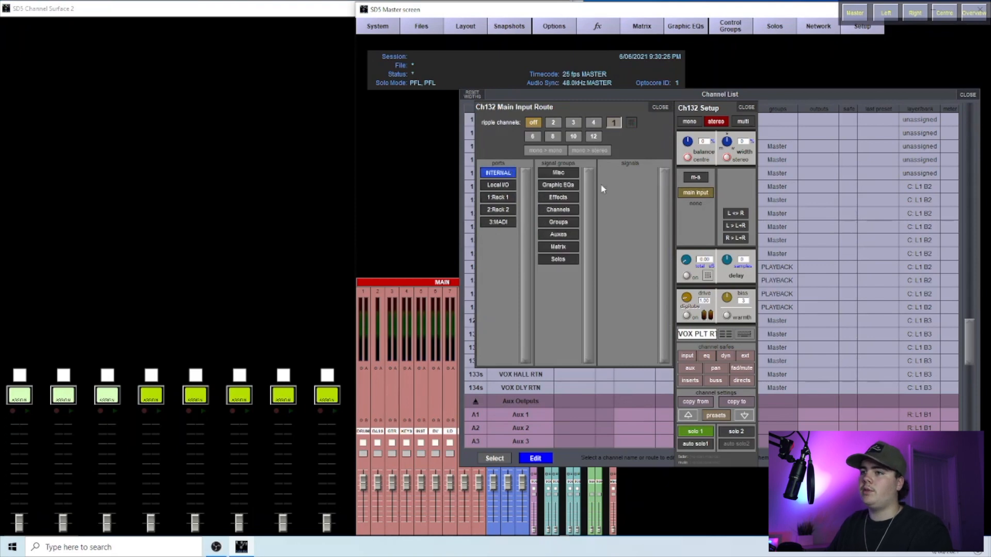
pyautogui.click(551, 199)
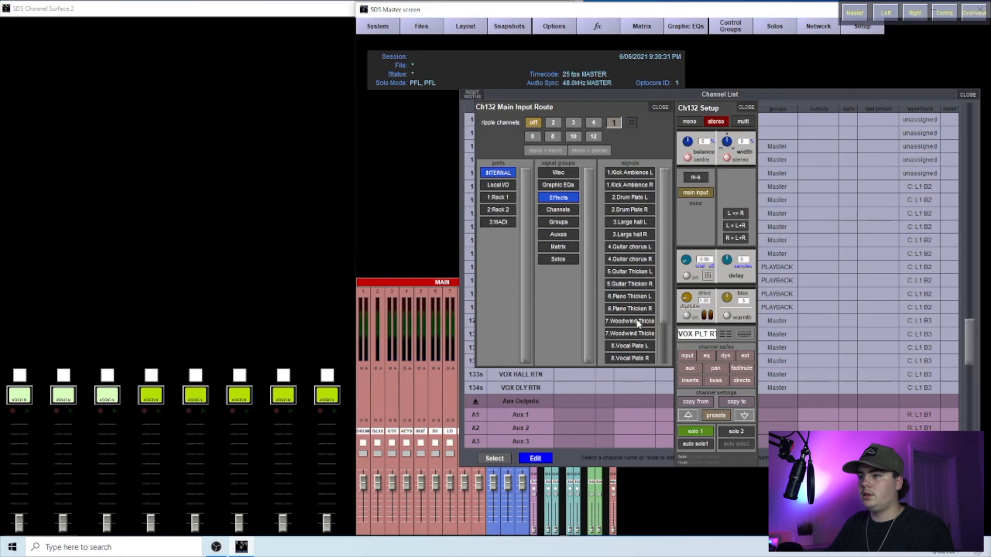
pyautogui.click(637, 346)
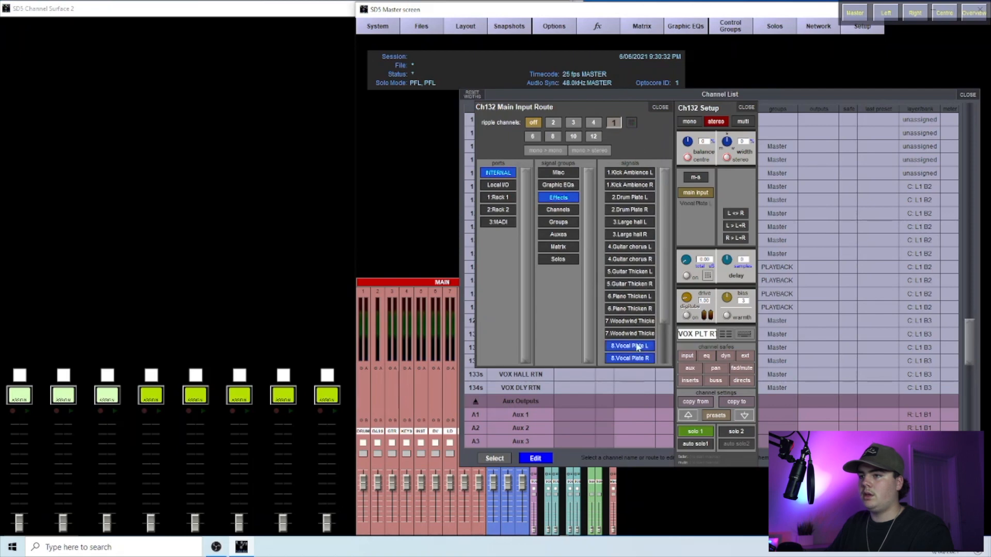
pyautogui.click(662, 108)
# - Set the VOX HALL RTN channel's main input to the internal effect 9 Large hall L and R signals
pyautogui.click(565, 379)
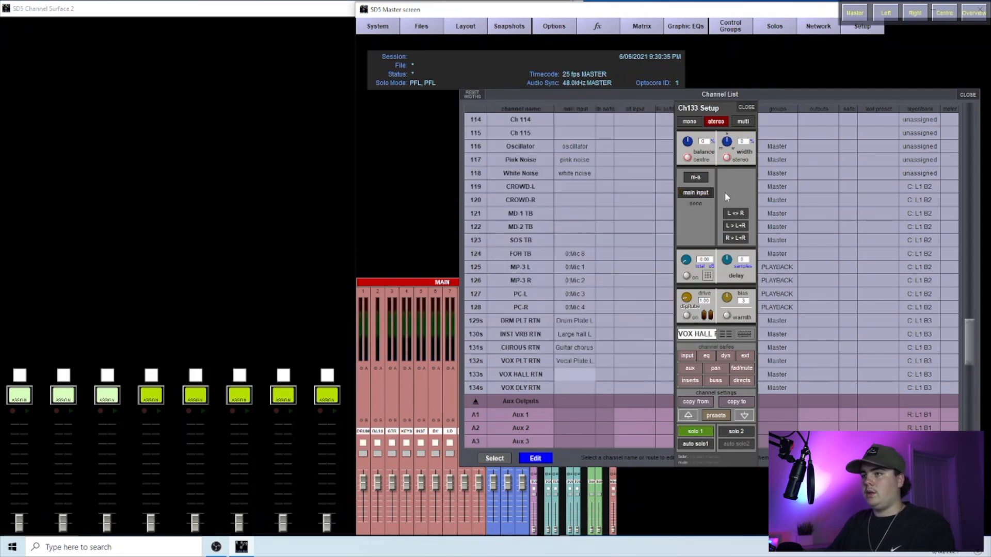
pyautogui.click(697, 193)
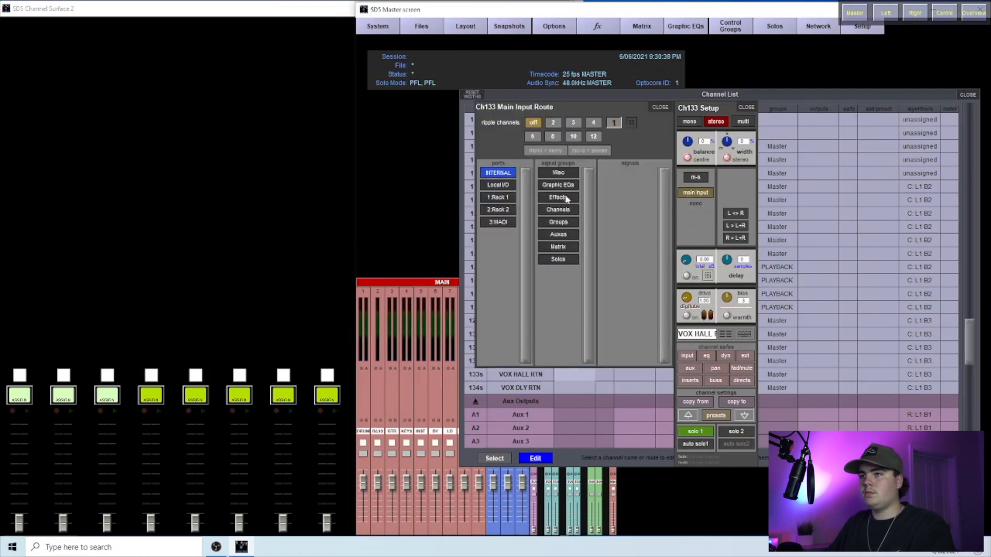
pyautogui.click(562, 201)
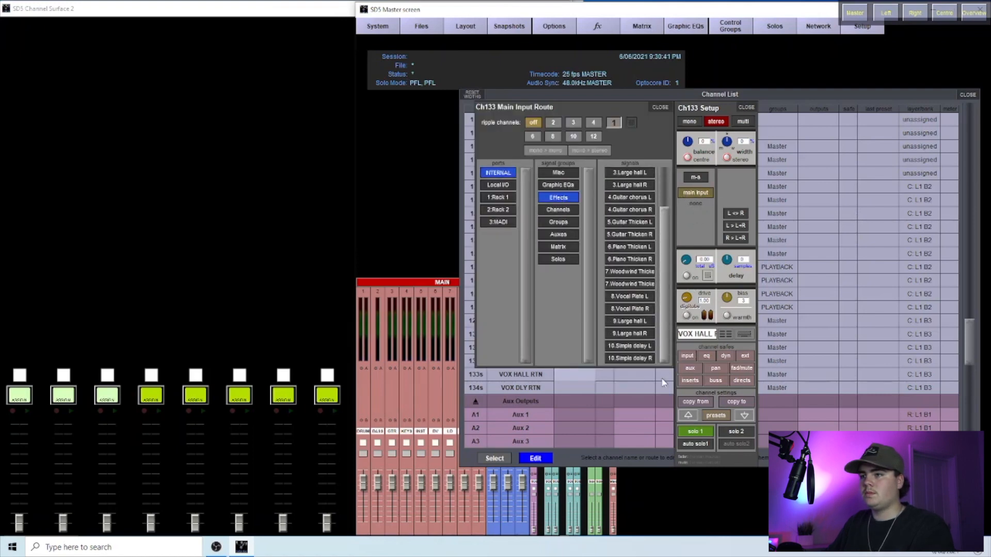
pyautogui.click(628, 322)
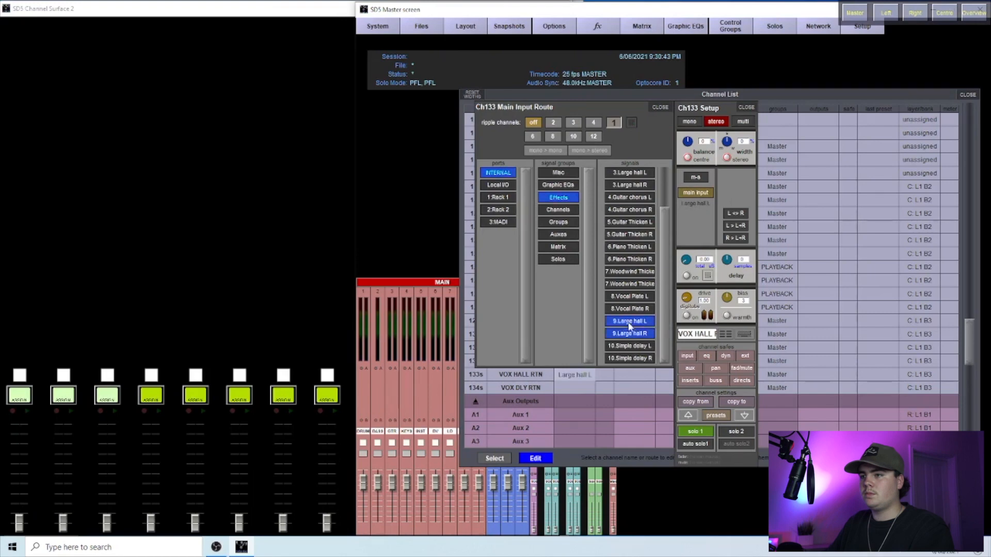
pyautogui.click(661, 107)
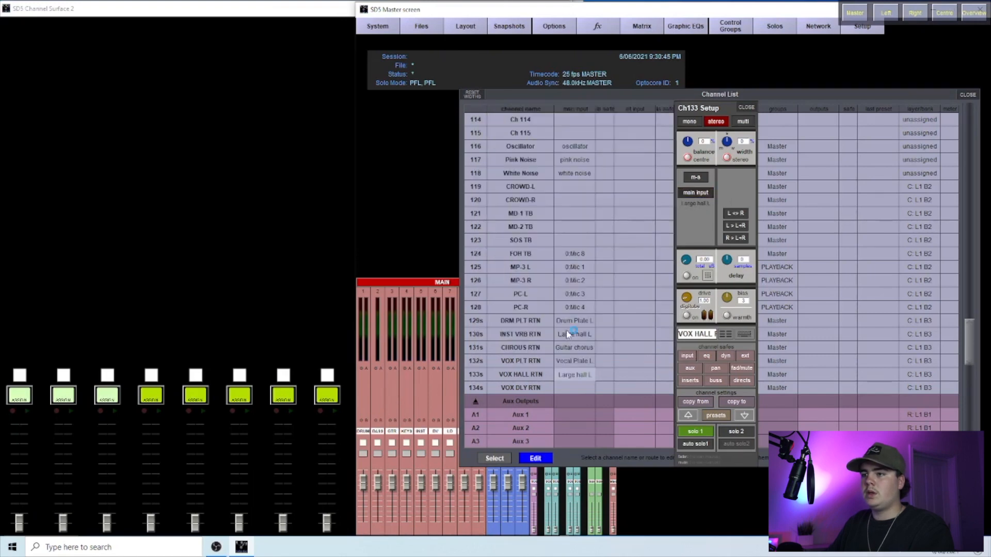
# - Set the VOX DLY RTN channel's main input to internal effect 10 Simple delay L and R and close its channel setup
pyautogui.click(569, 387)
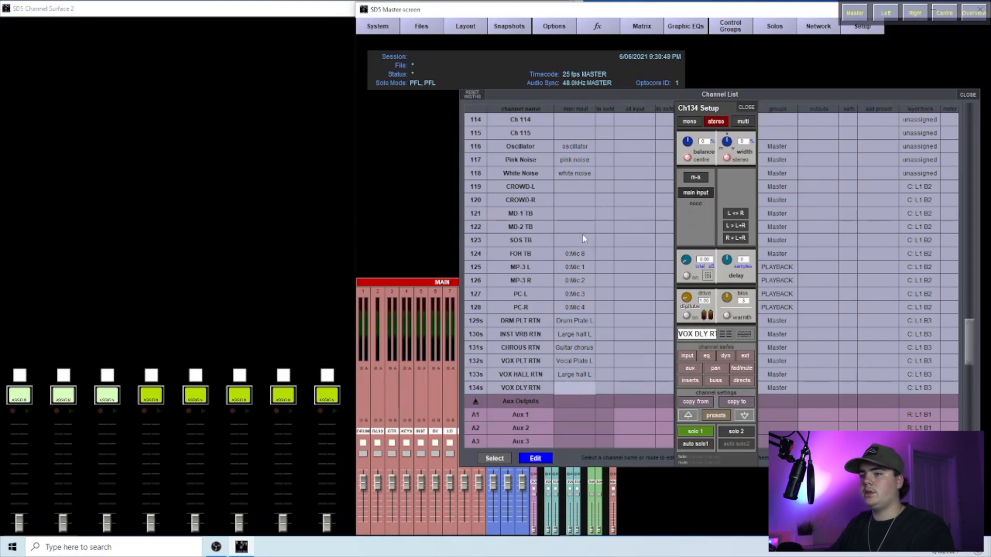
pyautogui.click(687, 194)
pyautogui.click(507, 177)
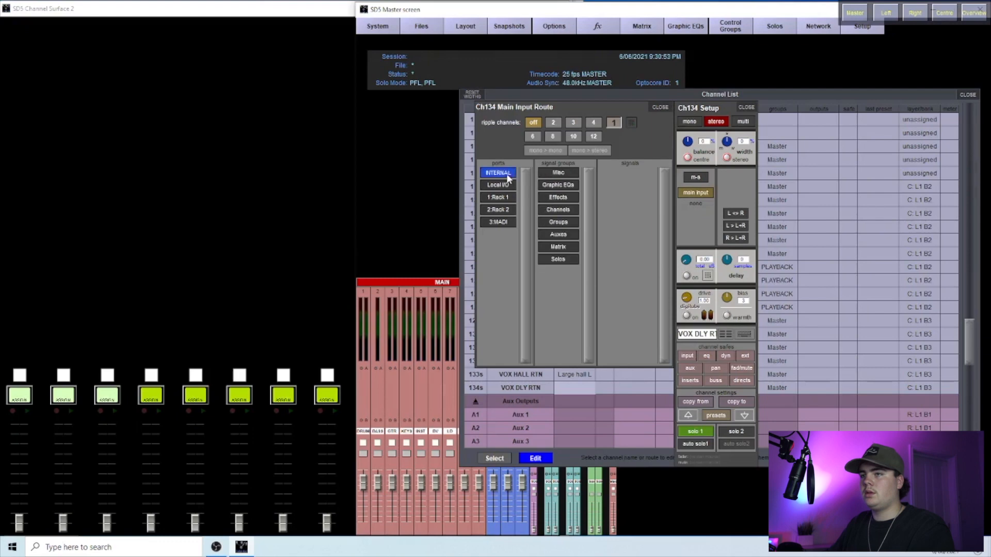
pyautogui.click(559, 199)
pyautogui.scroll(-2, 668, 277)
pyautogui.click(619, 347)
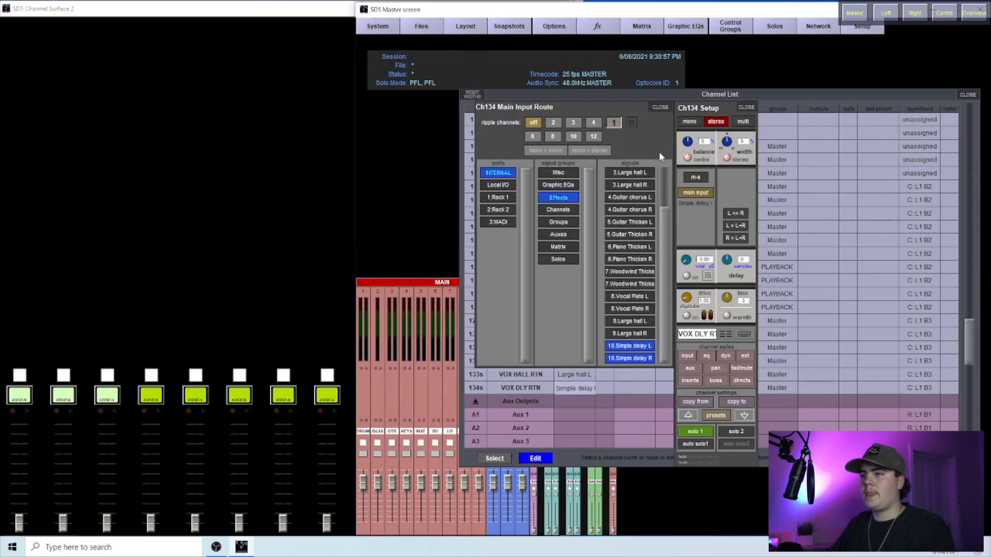
pyautogui.click(660, 107)
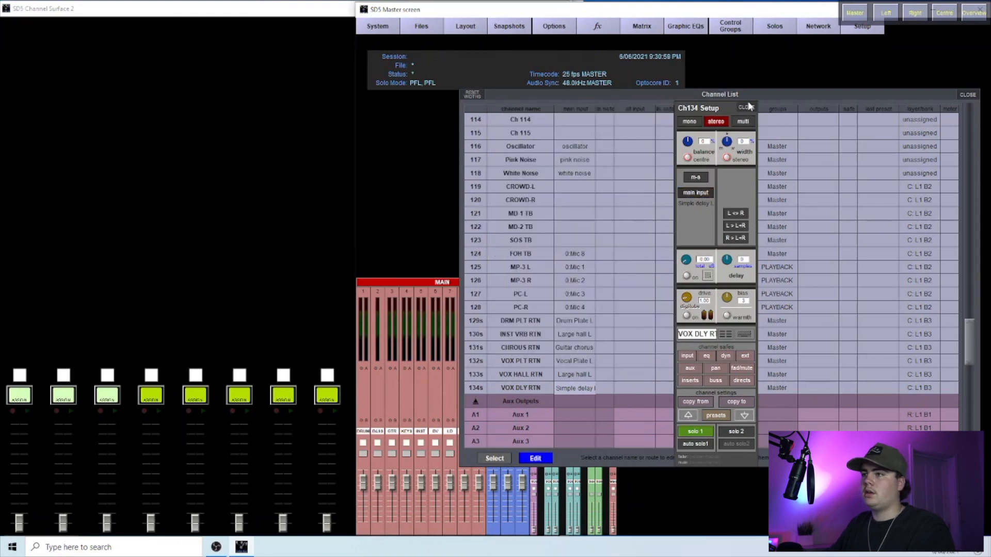
pyautogui.click(747, 107)
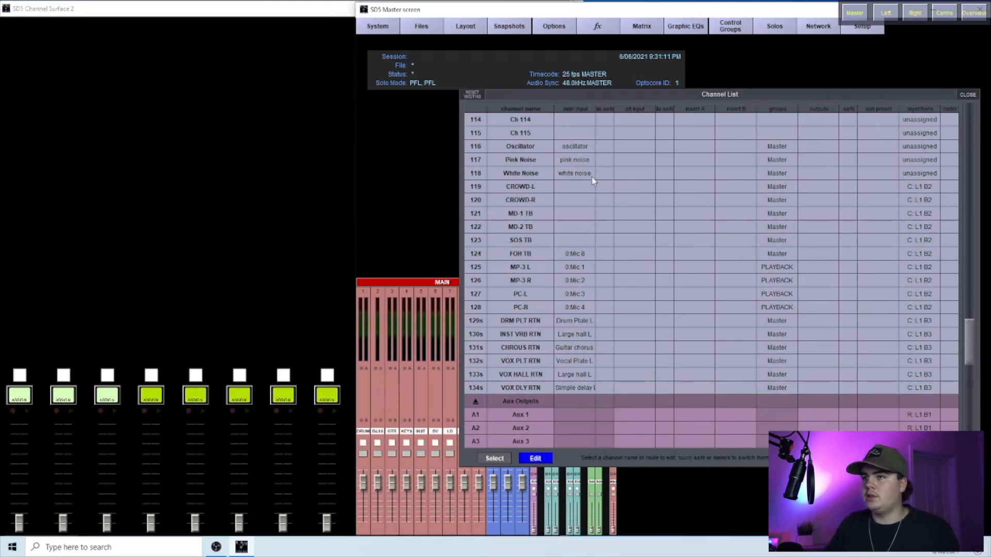
# - Collapse the Solo, Matrix Outputs and Aux Outputs sections of the Channel List and return to the start of the input channels
pyautogui.moveTo(971, 340); pyautogui.dragTo(971, 405)
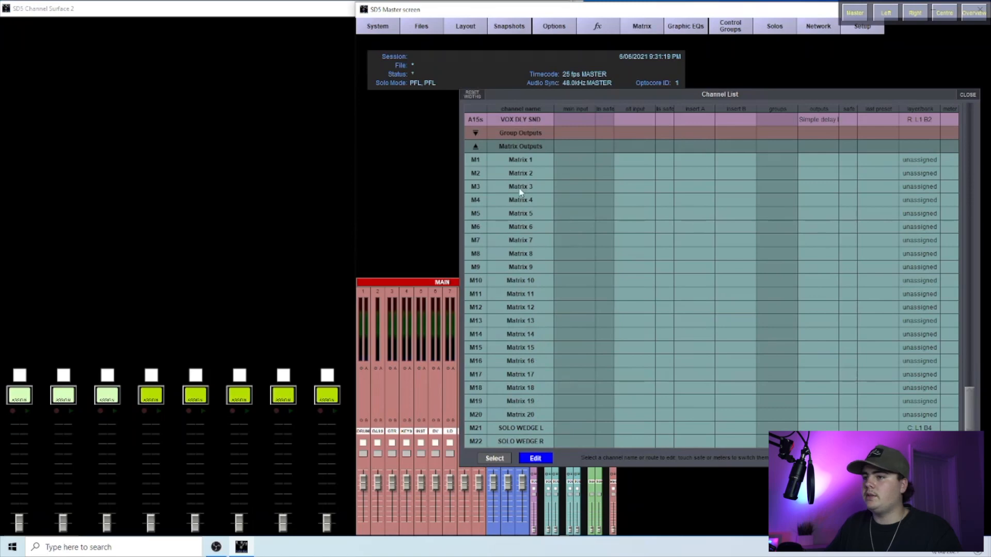
pyautogui.moveTo(968, 400); pyautogui.dragTo(974, 421)
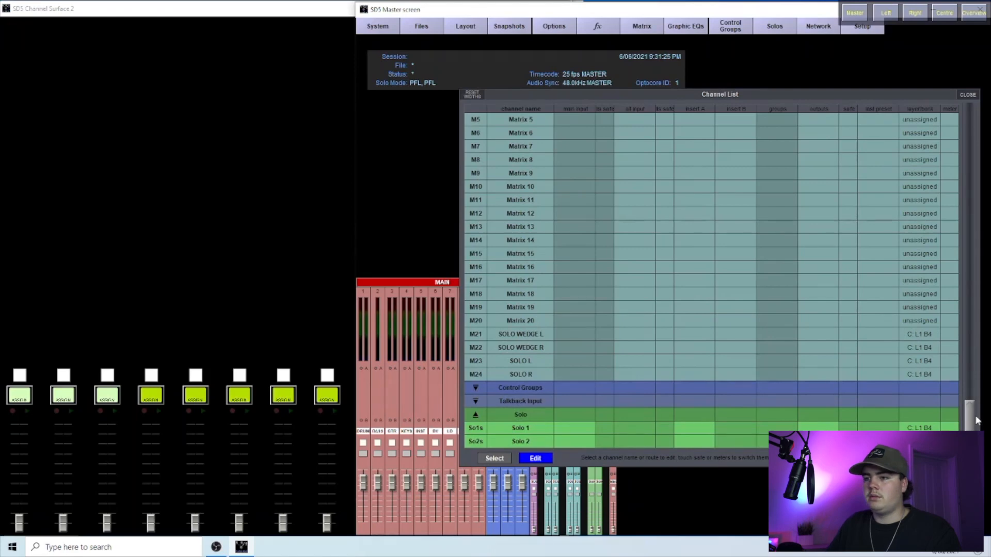
pyautogui.click(475, 413)
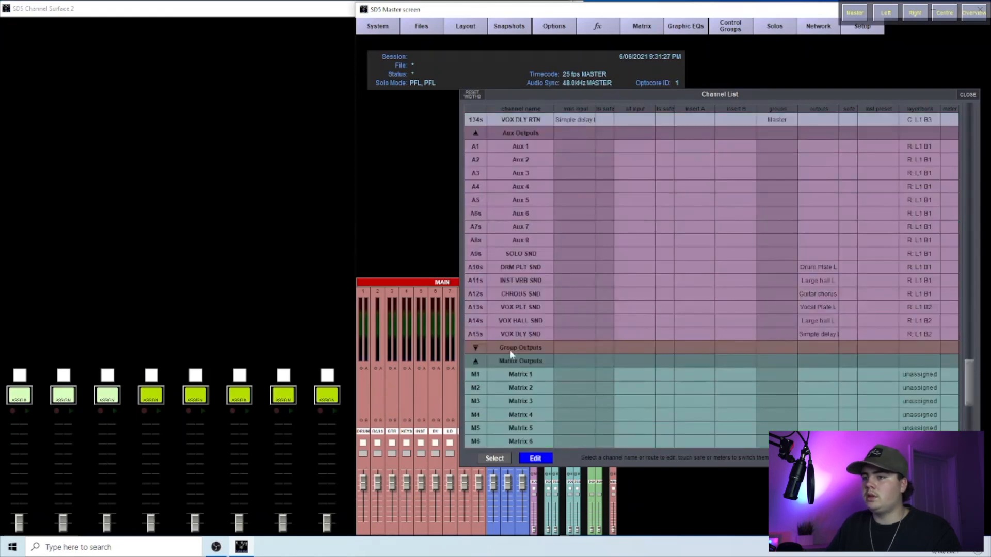
pyautogui.click(480, 360)
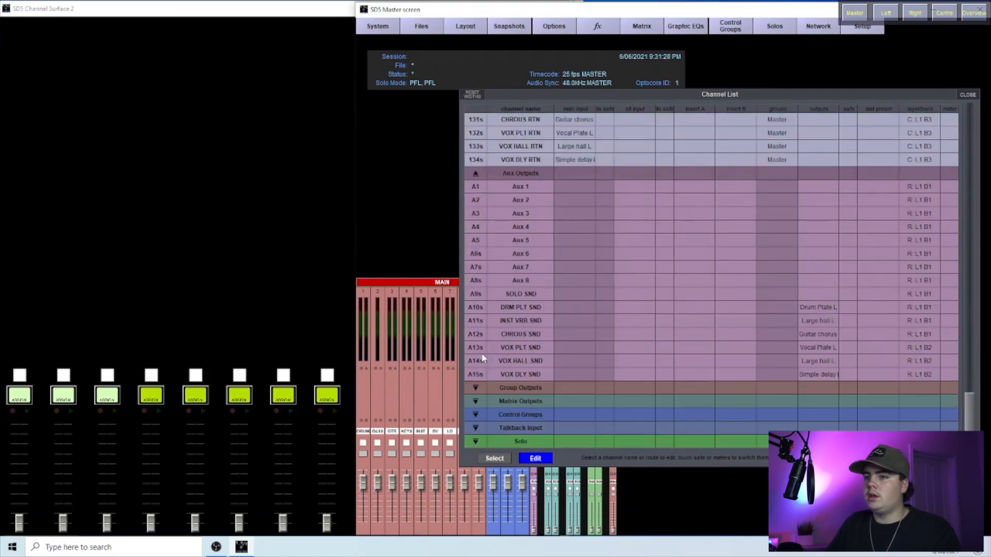
pyautogui.click(476, 172)
pyautogui.moveTo(969, 411); pyautogui.dragTo(985, 77)
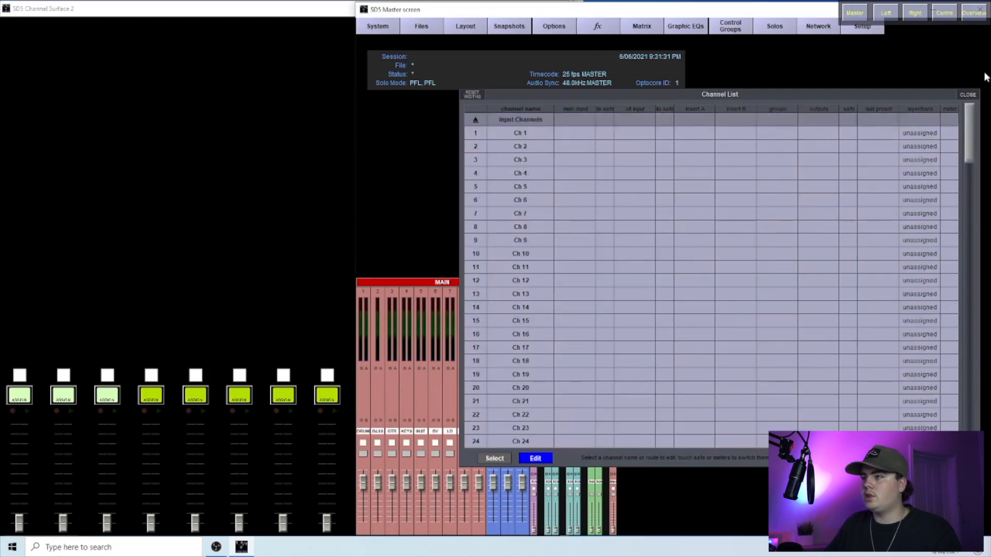
# - Collapse and re-expand the Input Channels section, and bring the SD5 Channel Surface 2 window to the front
pyautogui.click(475, 121)
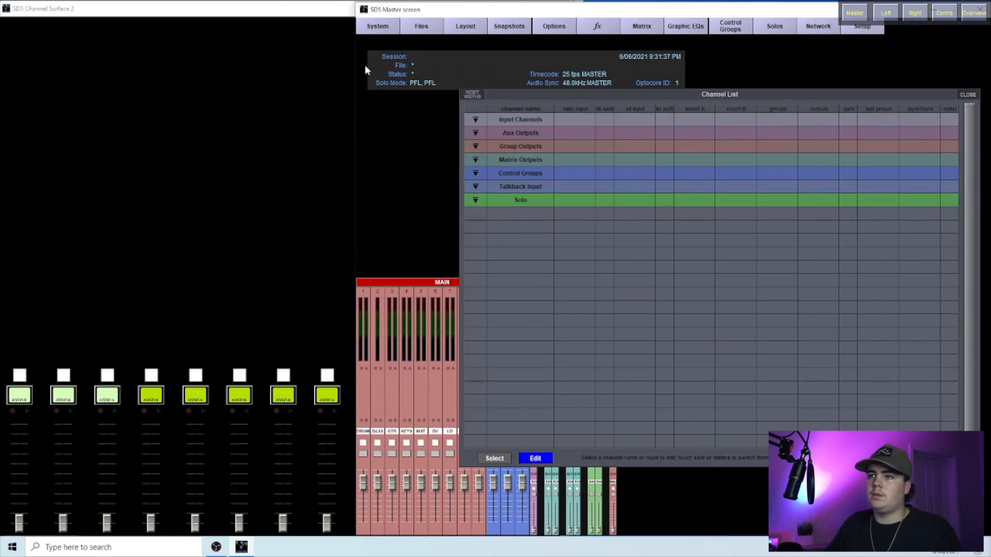
pyautogui.click(475, 120)
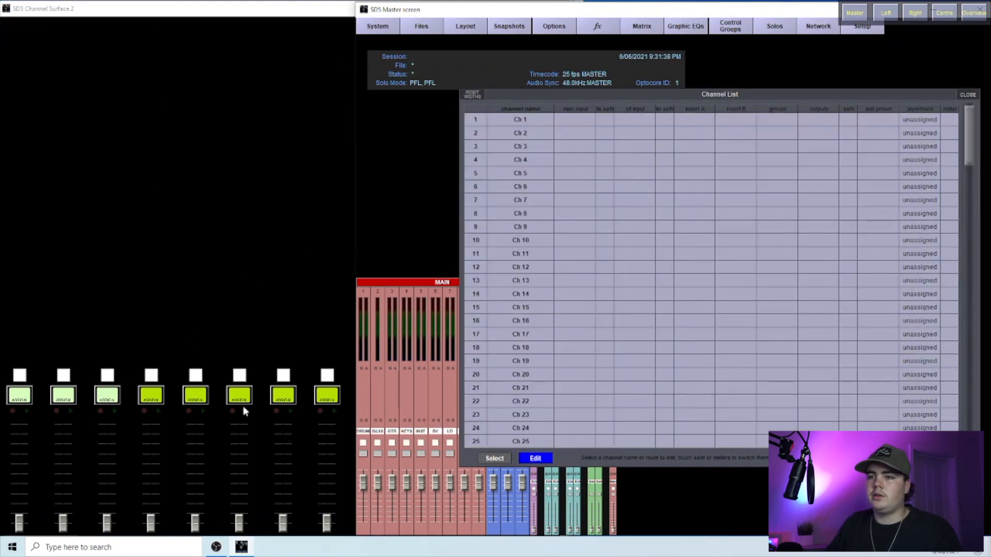
pyautogui.click(63, 12)
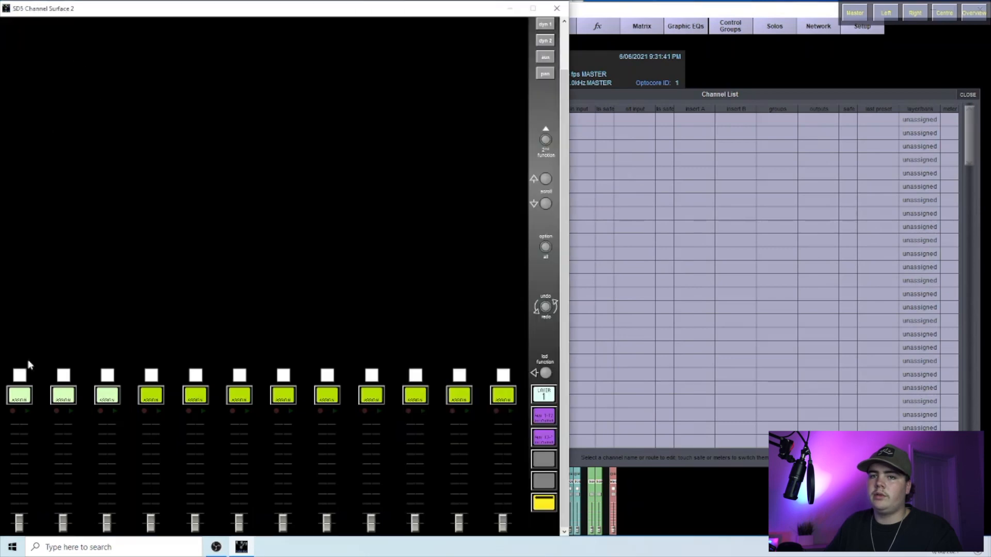
# - Assign the Oscillator, Pink Noise and White Noise input channels to the first three faders of the fifth bank in right layer 1
pyautogui.click(20, 395)
pyautogui.click(63, 395)
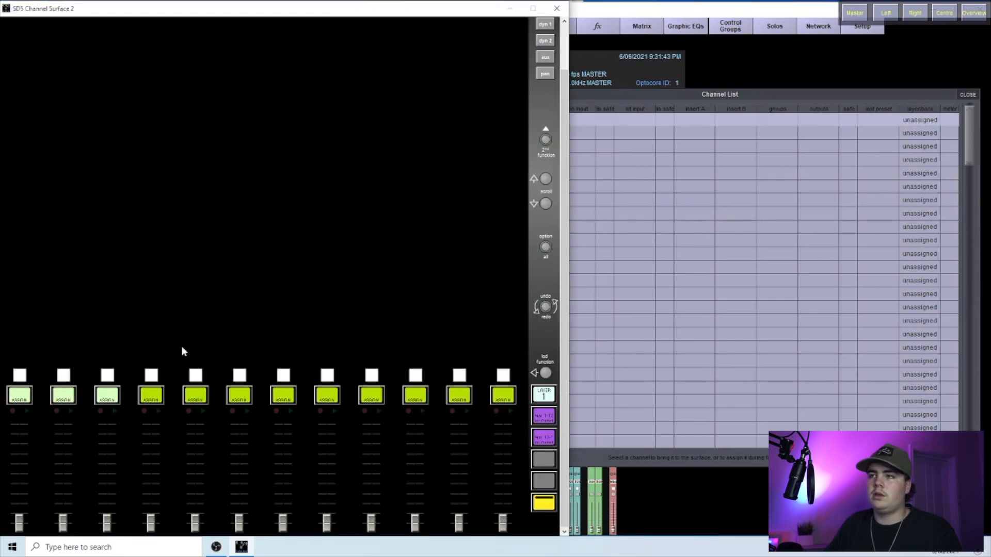
pyautogui.moveTo(968, 146); pyautogui.dragTo(969, 413)
pyautogui.scroll(5, 485, 326)
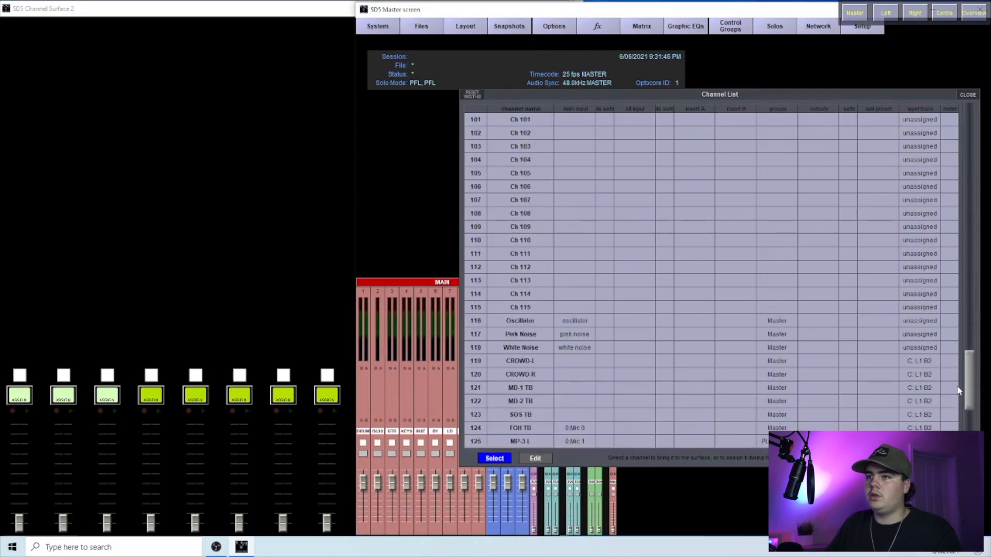
pyautogui.click(496, 321)
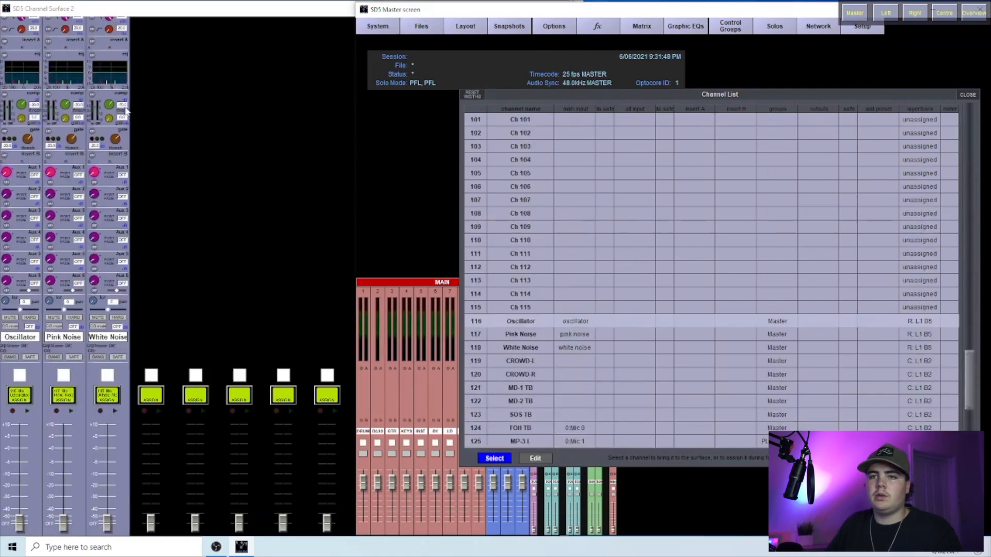
pyautogui.click(106, 11)
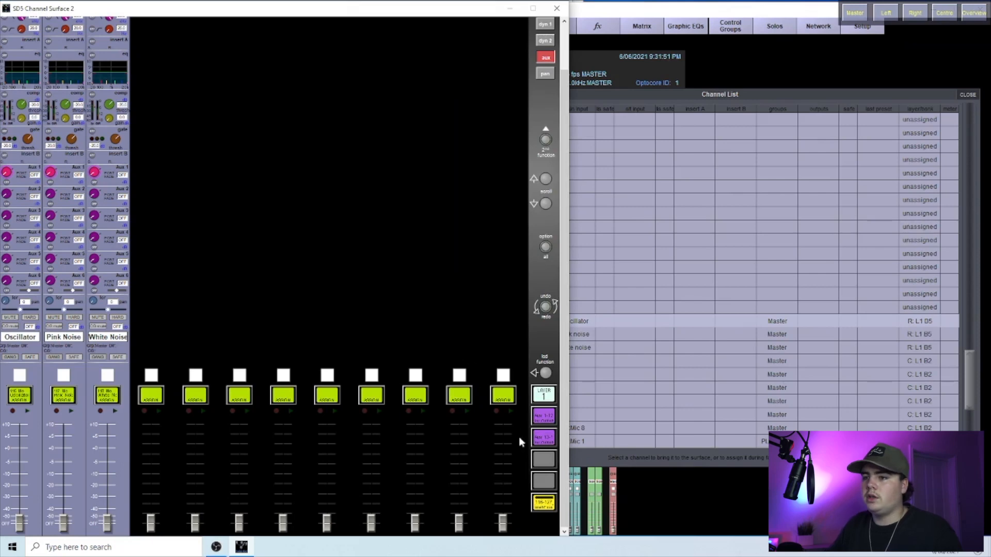
# - Label the fifth fader bank of right layer 1 TUNING, clear its second label line and close the fader bank layout
pyautogui.click(745, 69)
pyautogui.click(461, 29)
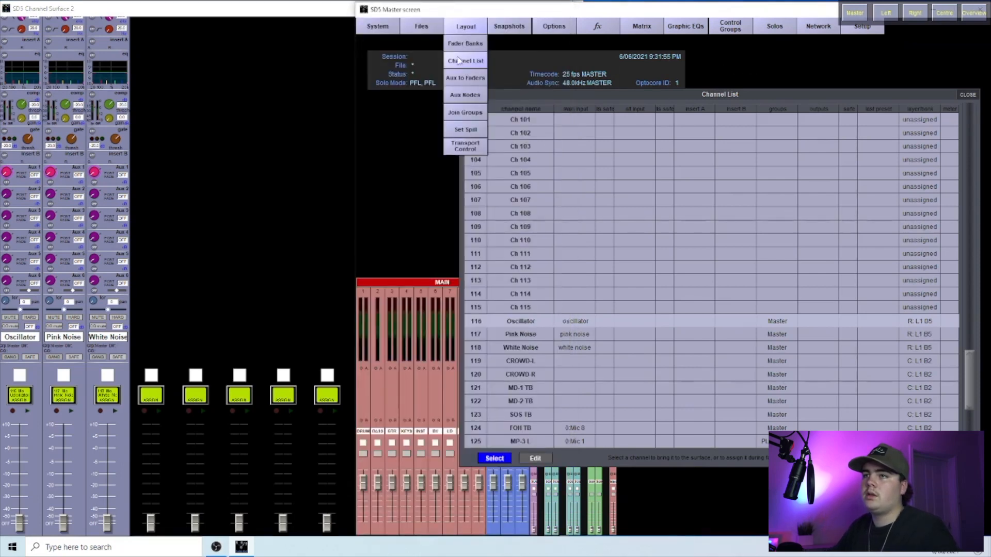
pyautogui.click(459, 45)
pyautogui.click(775, 244)
pyautogui.click(542, 322)
pyautogui.write('TUNING')
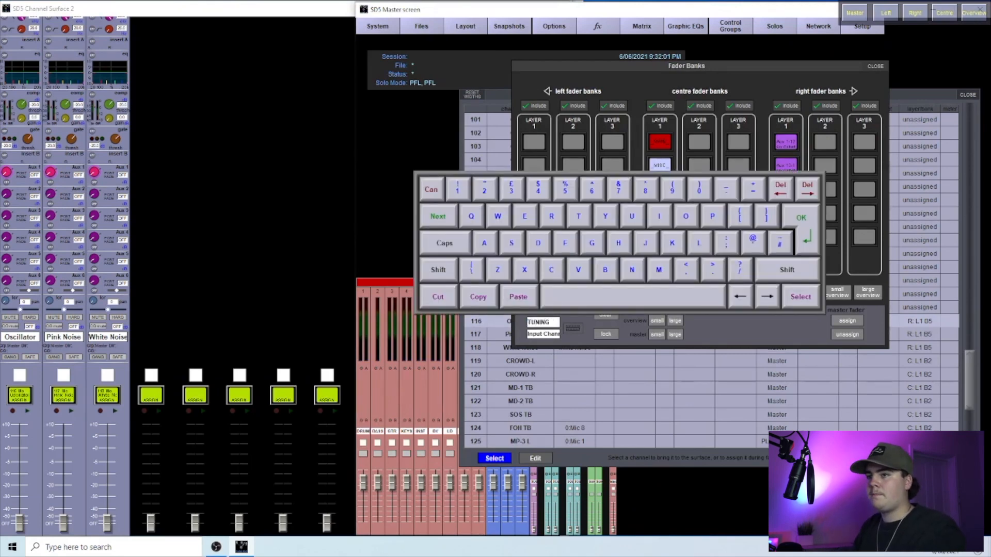
pyautogui.press('Tab')
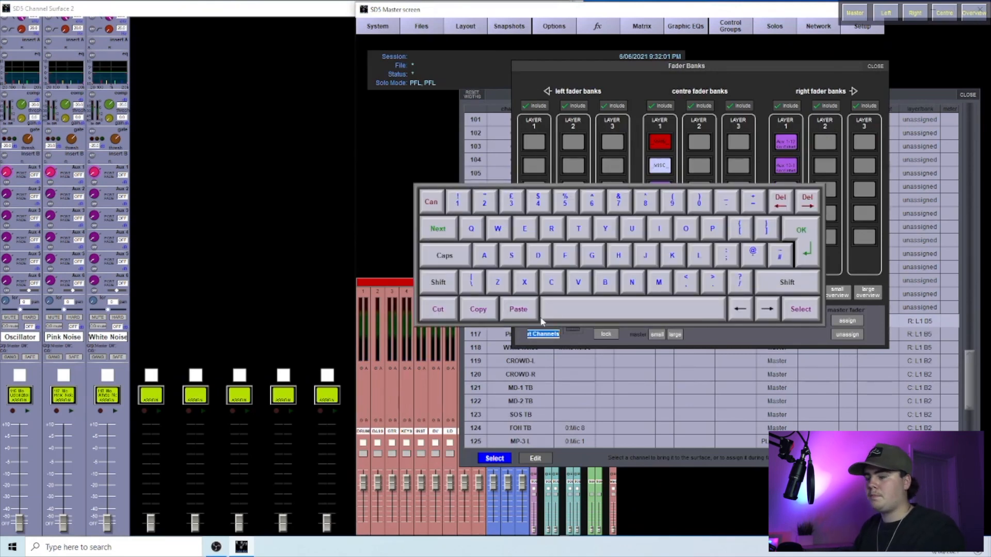
pyautogui.press('BackSpace')
pyautogui.press('Return')
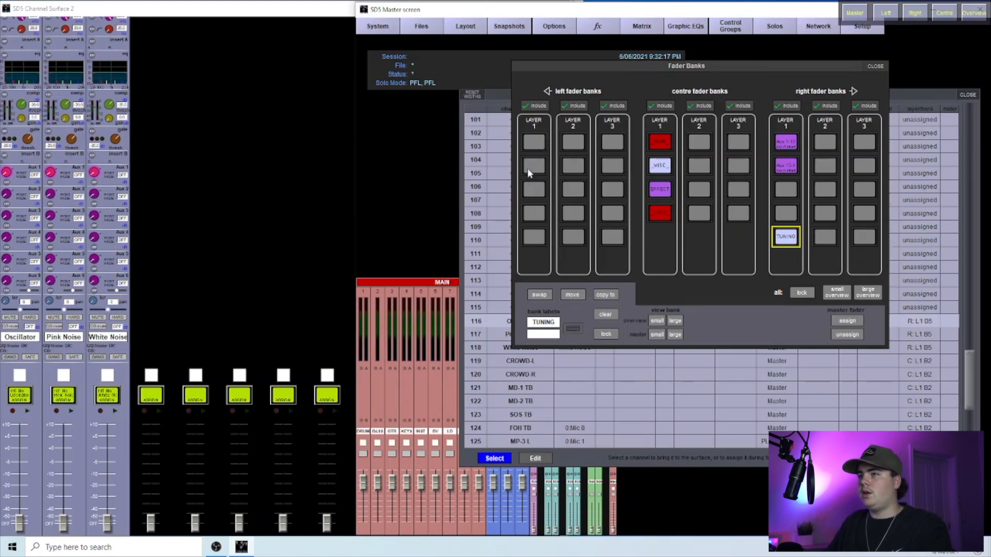
pyautogui.click(874, 66)
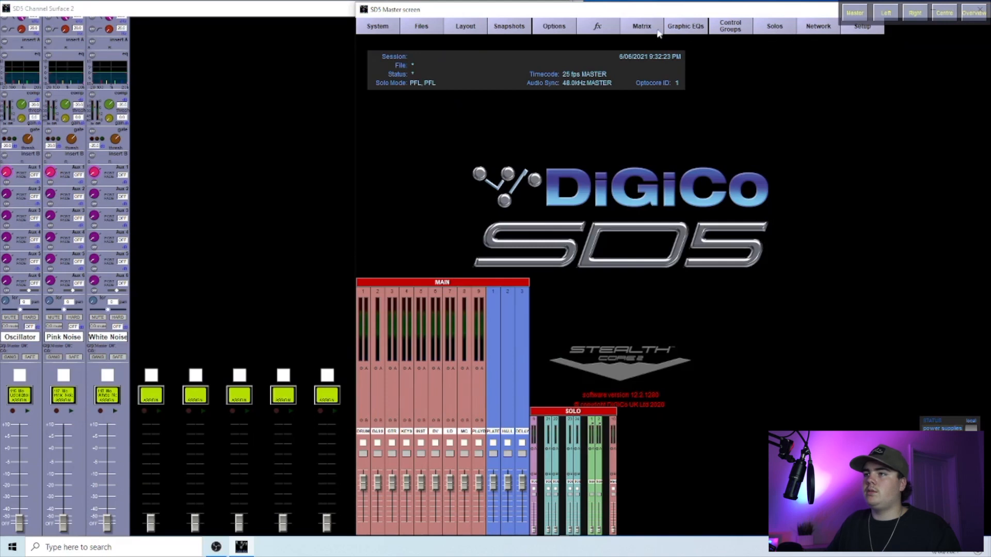
# - Open the surface options and try switching Display Snapshots Overview on and off
pyautogui.click(560, 26)
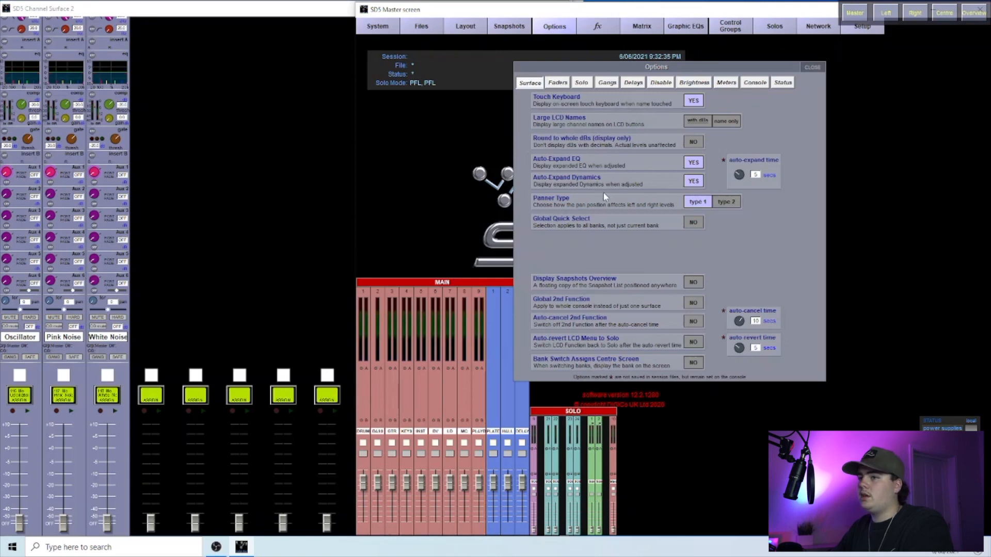
pyautogui.click(695, 282)
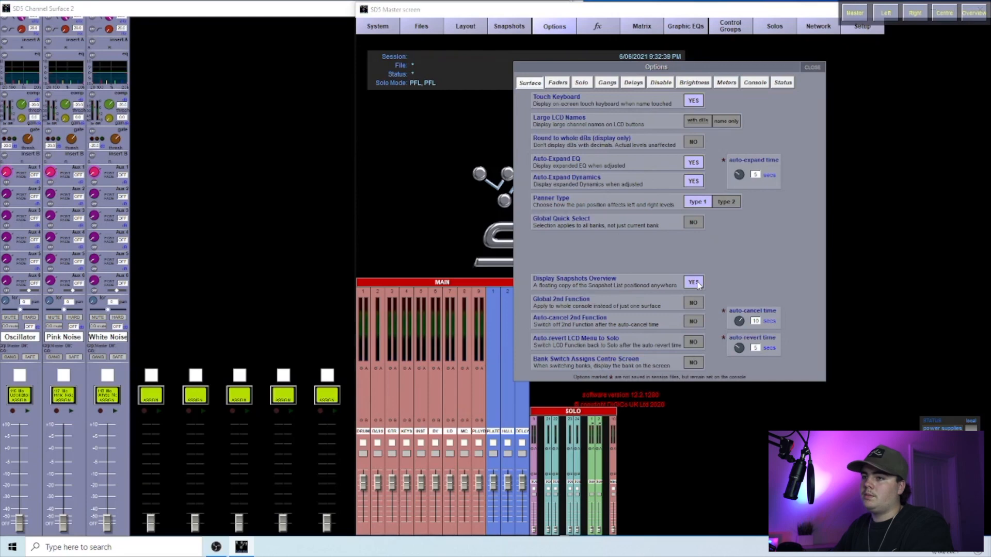
pyautogui.click(698, 284)
pyautogui.click(698, 285)
pyautogui.click(698, 284)
pyautogui.click(698, 284)
pyautogui.click(697, 282)
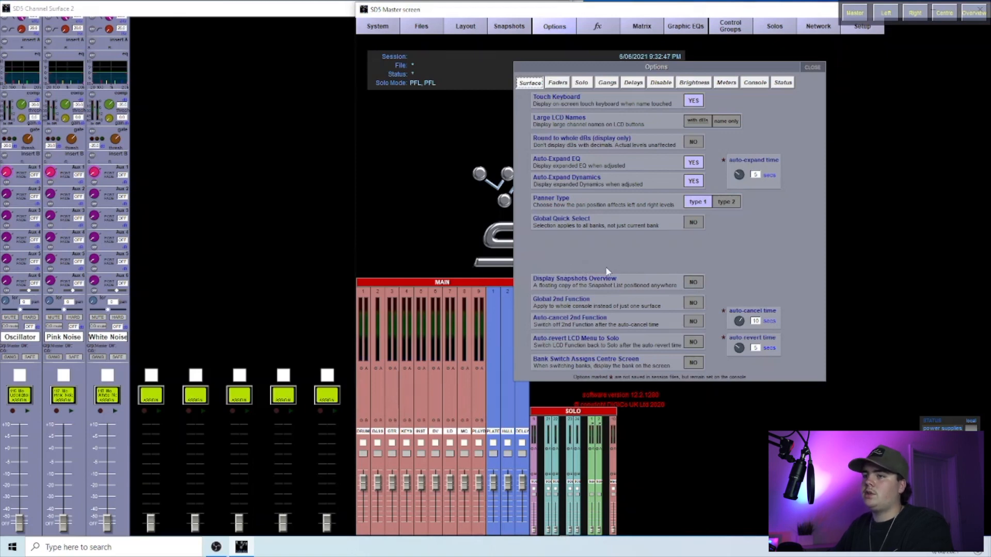
# - Try Display Snapshots Overview again, check the snapshot list with the Options window moved aside, and switch the overview back off
pyautogui.moveTo(814, 62); pyautogui.dragTo(852, 119)
pyautogui.click(732, 339)
pyautogui.moveTo(701, 125); pyautogui.dragTo(769, 123)
pyautogui.click(518, 27)
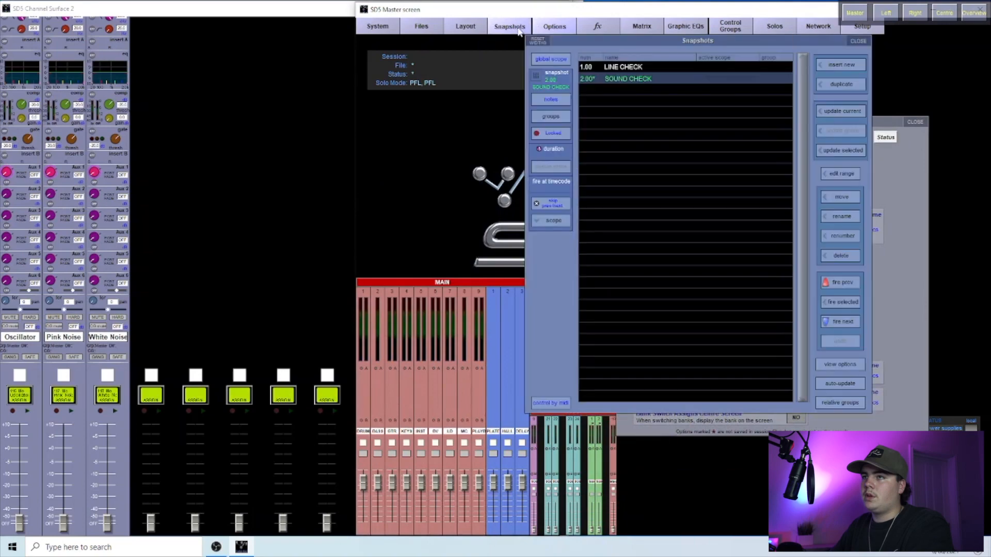
pyautogui.moveTo(606, 41); pyautogui.dragTo(518, 50)
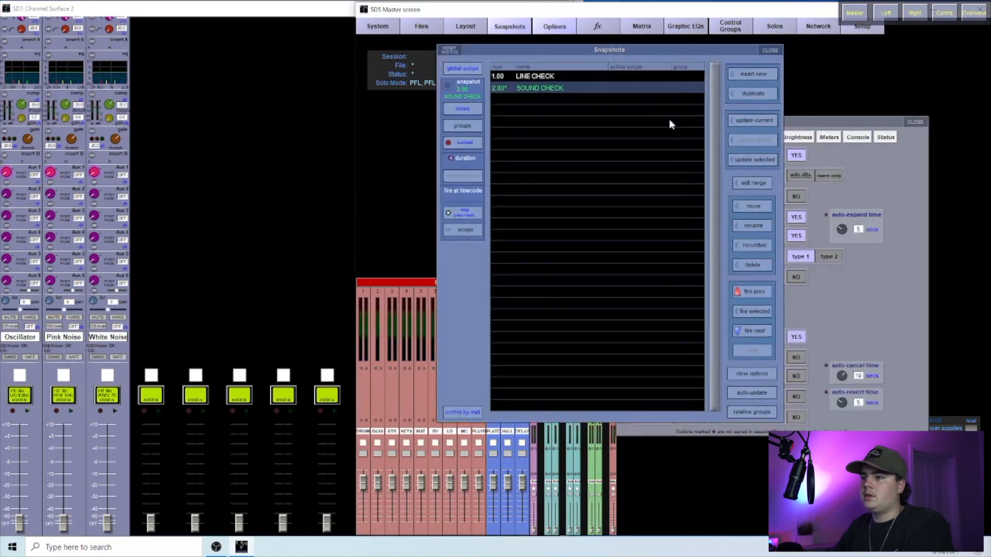
pyautogui.click(768, 50)
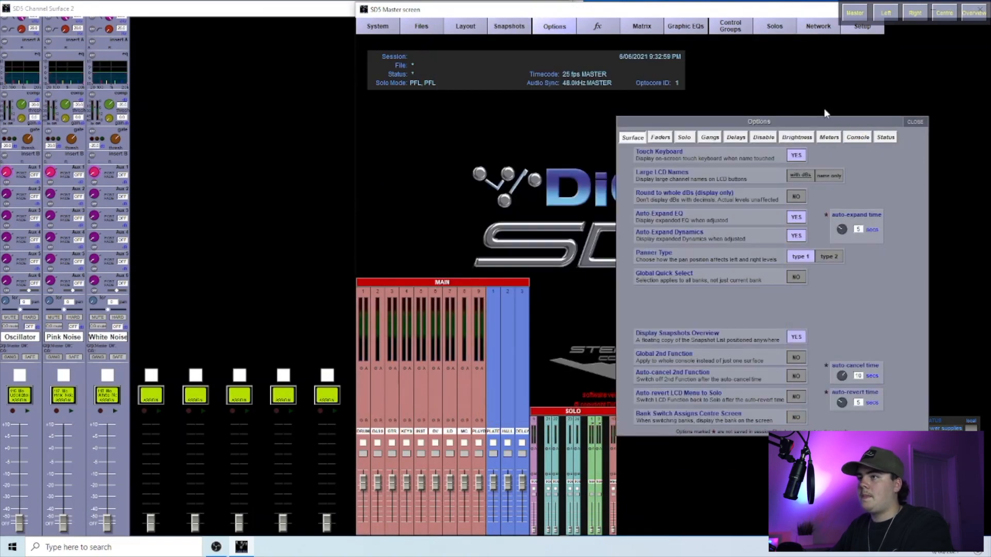
pyautogui.moveTo(813, 116); pyautogui.dragTo(796, 76)
pyautogui.click(782, 297)
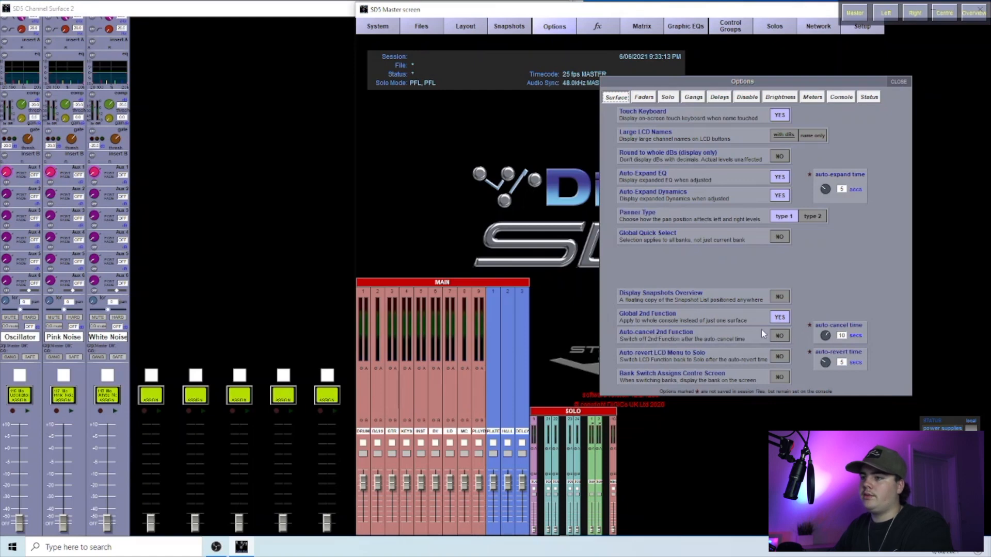
# - Enable Global 2nd Function, Auto-cancel 2nd Function and Bank Switch Assigns Centre Screen in the surface options
pyautogui.click(778, 336)
pyautogui.click(825, 335)
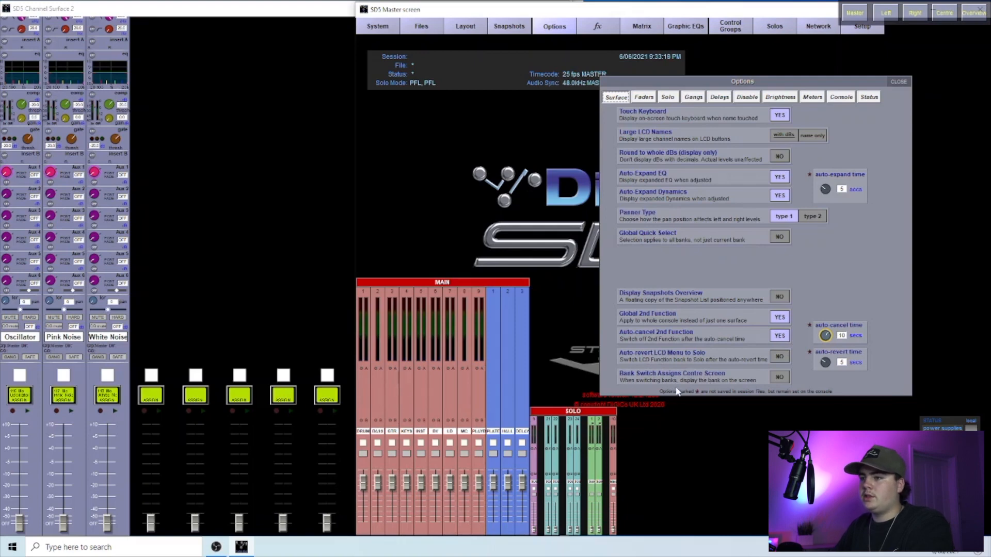
pyautogui.click(779, 378)
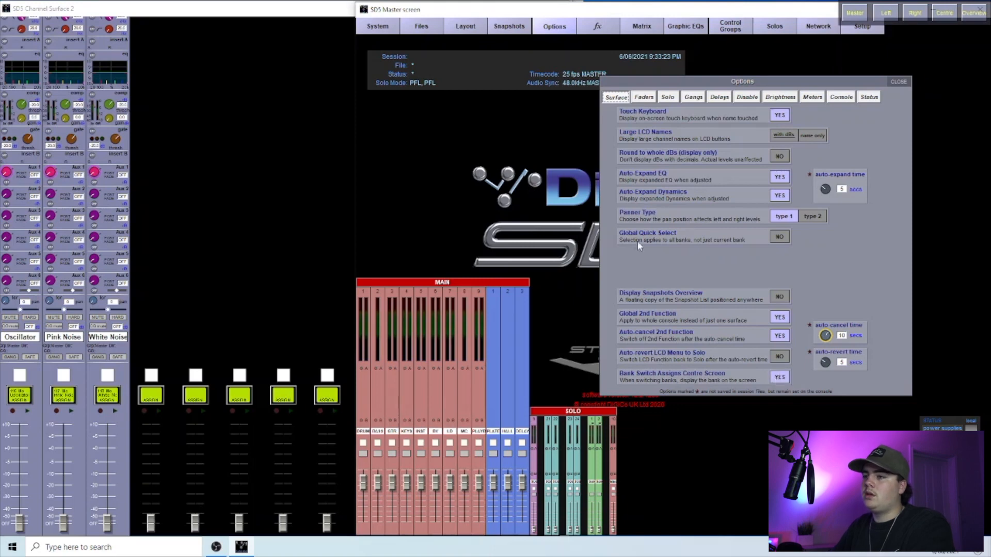
# - Try the Fader 0dB Detent for Inputs and CGs in the fader options and switch both back off
pyautogui.click(646, 98)
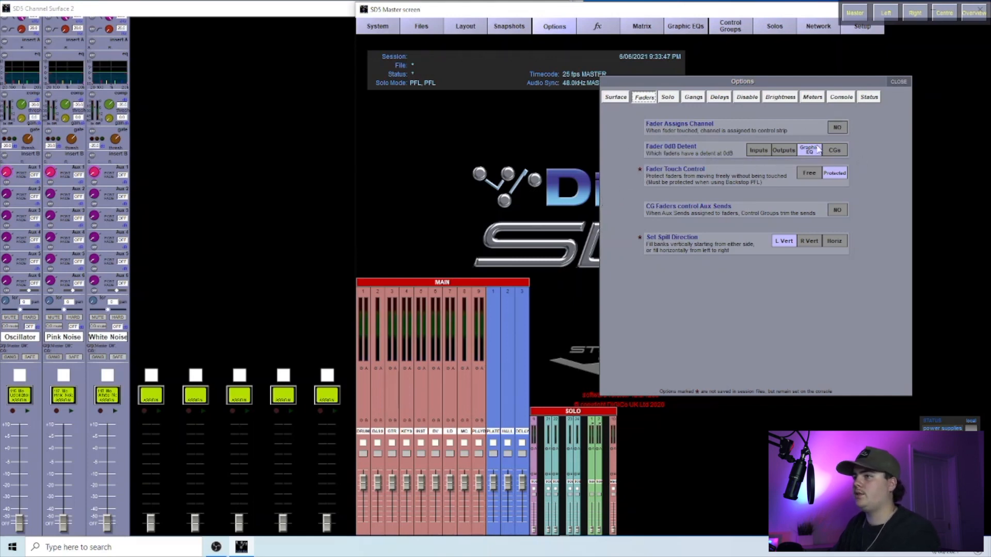
pyautogui.click(758, 149)
pyautogui.click(757, 150)
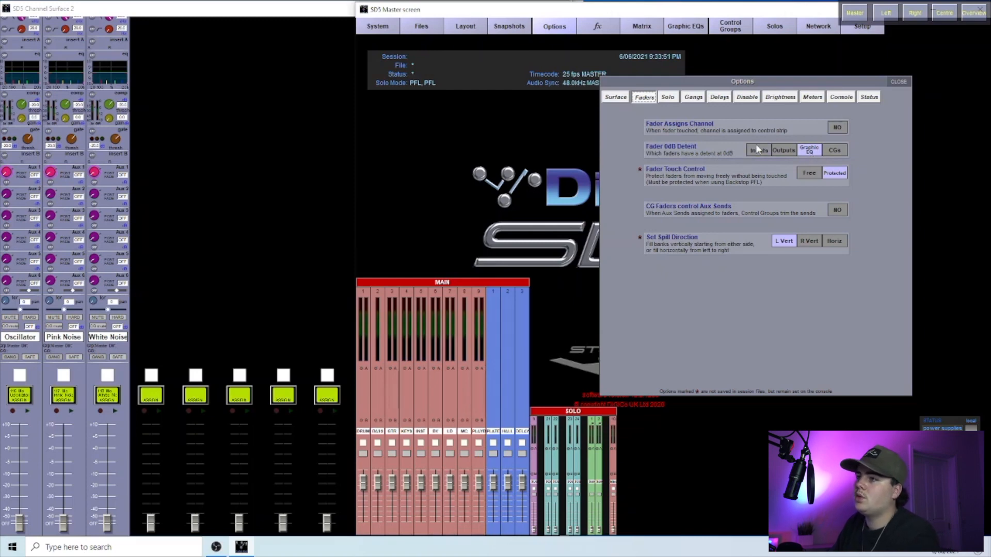
pyautogui.click(841, 151)
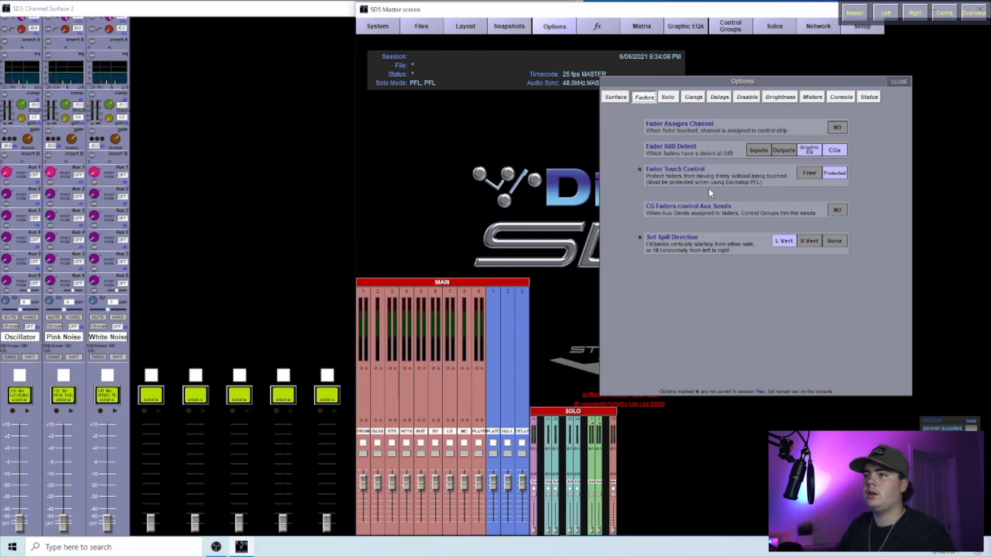
pyautogui.click(835, 150)
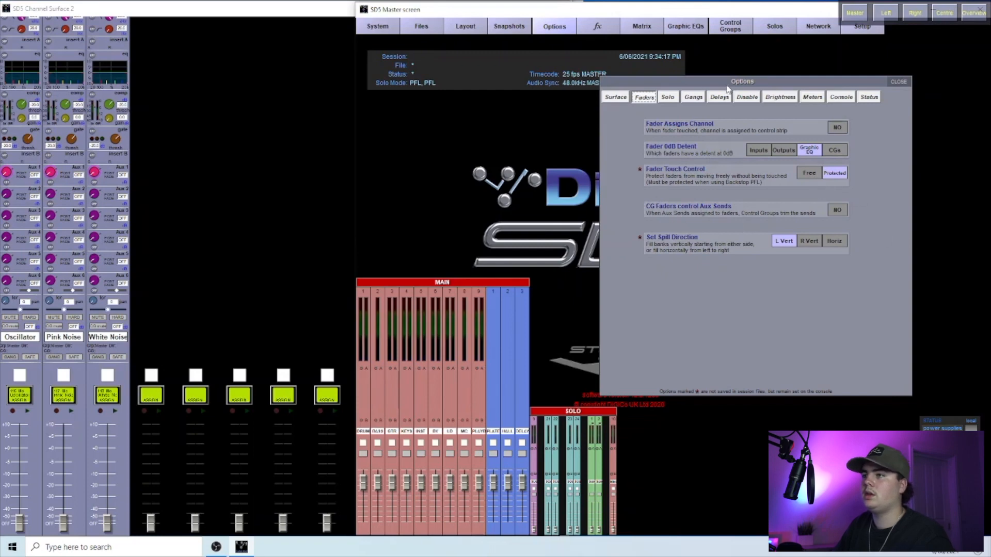
# - Turn off Aux to Faders includes Pans in the solo options and review the gang and delay unit options
pyautogui.click(668, 98)
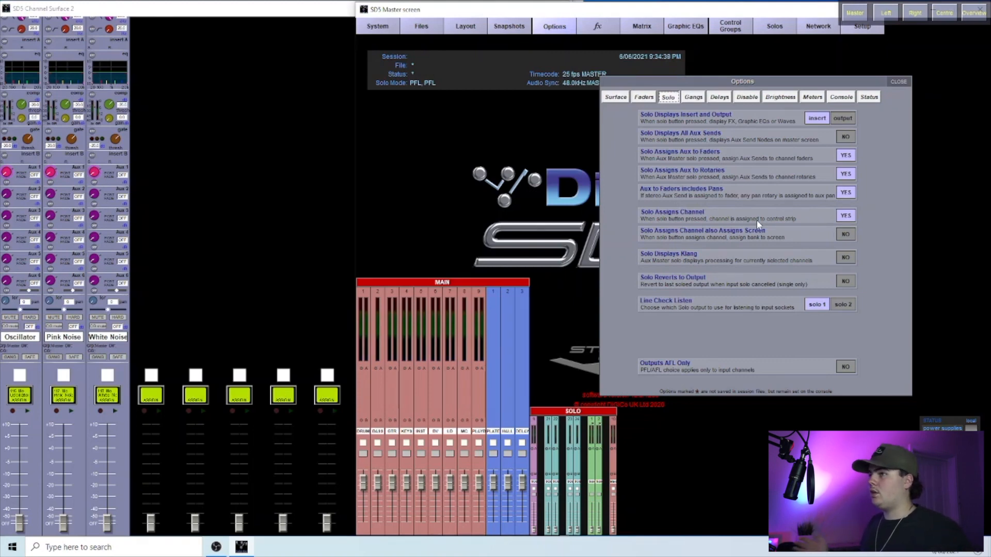
pyautogui.click(844, 193)
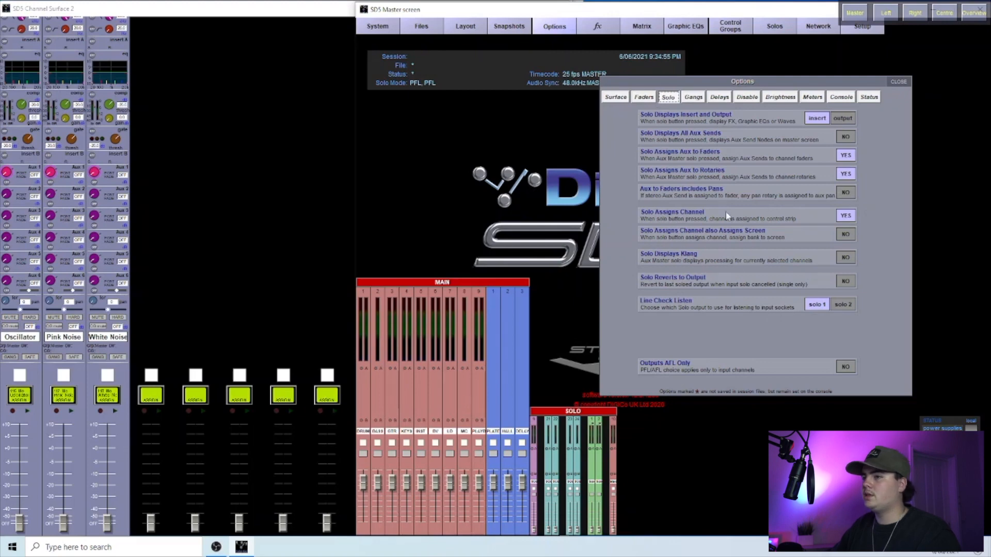
pyautogui.click(694, 97)
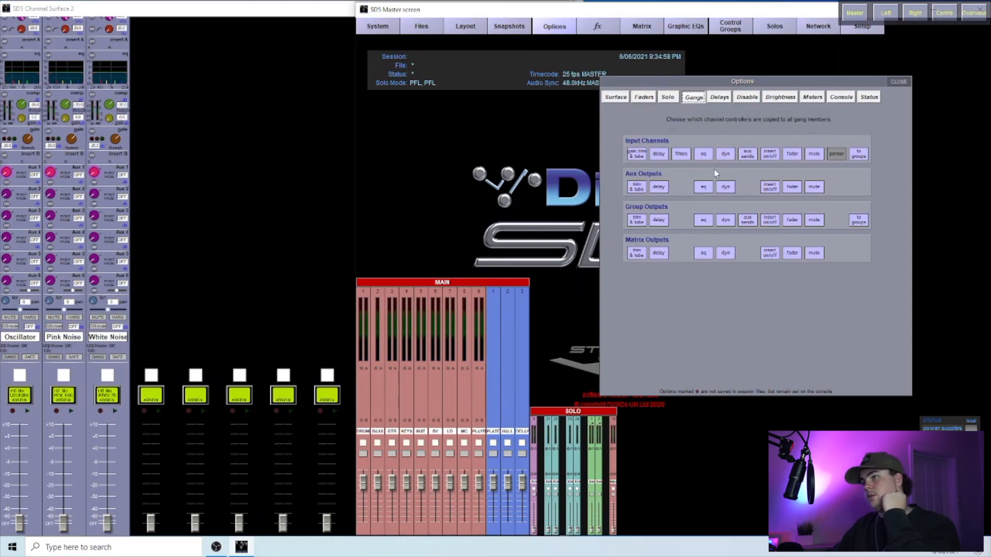
pyautogui.click(724, 101)
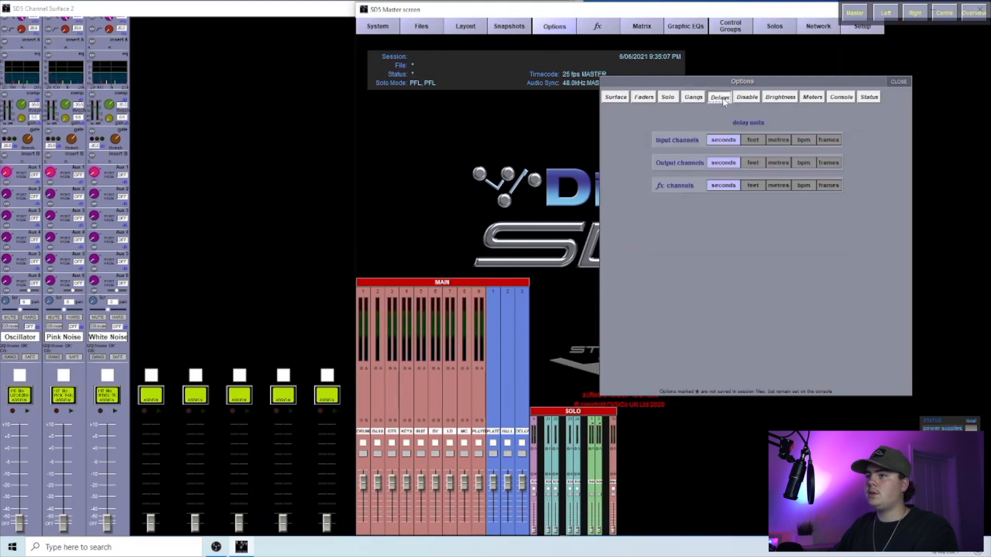
# - Set the Joystick surface control to disabled in the console's Disable options
pyautogui.click(757, 98)
pyautogui.click(776, 98)
pyautogui.click(748, 101)
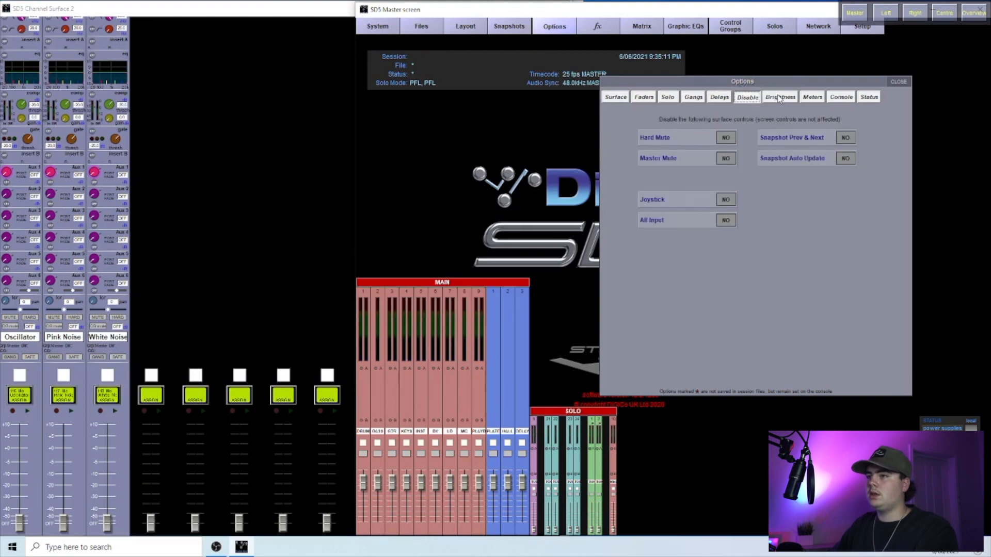
pyautogui.click(728, 199)
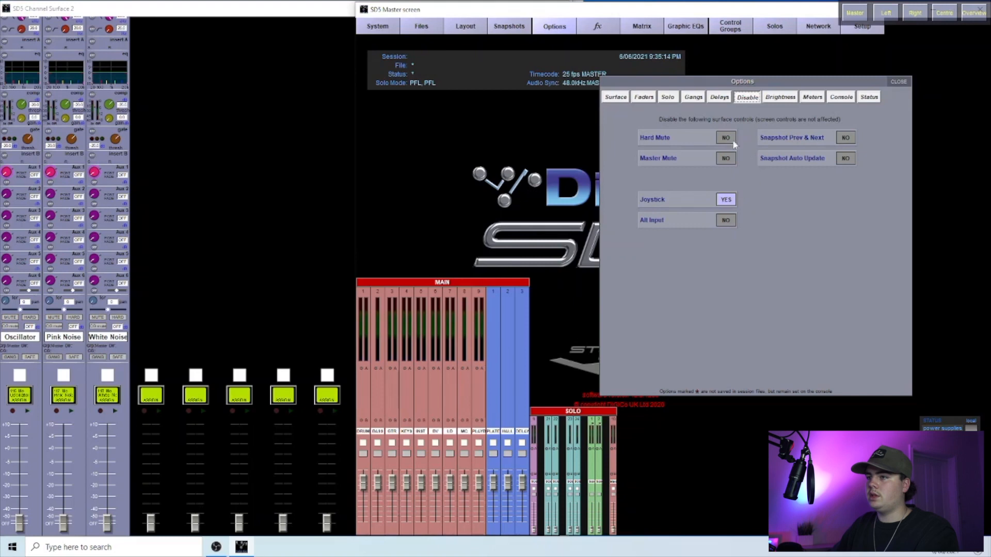
# - Review the brightness, meter, console and status options and close the Options window
pyautogui.click(771, 102)
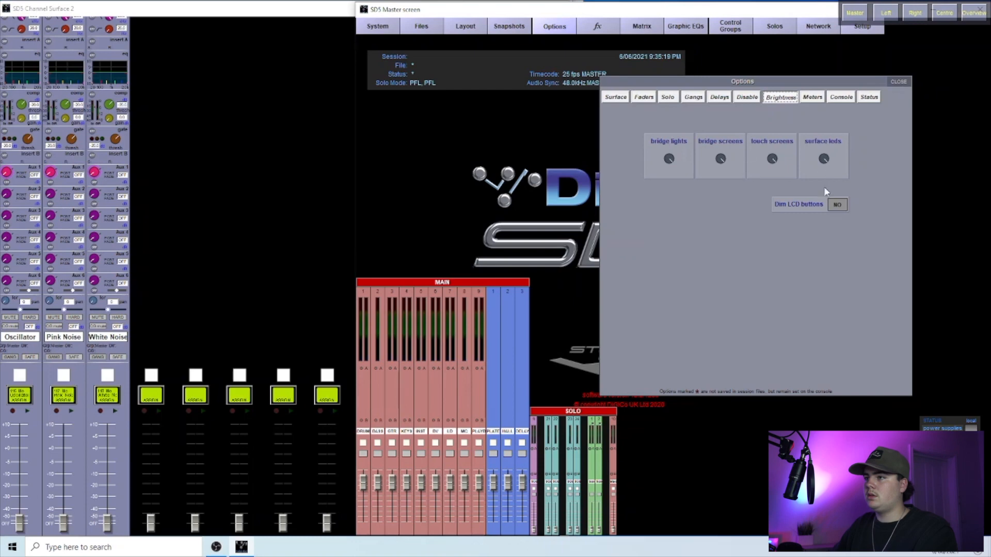
pyautogui.click(806, 100)
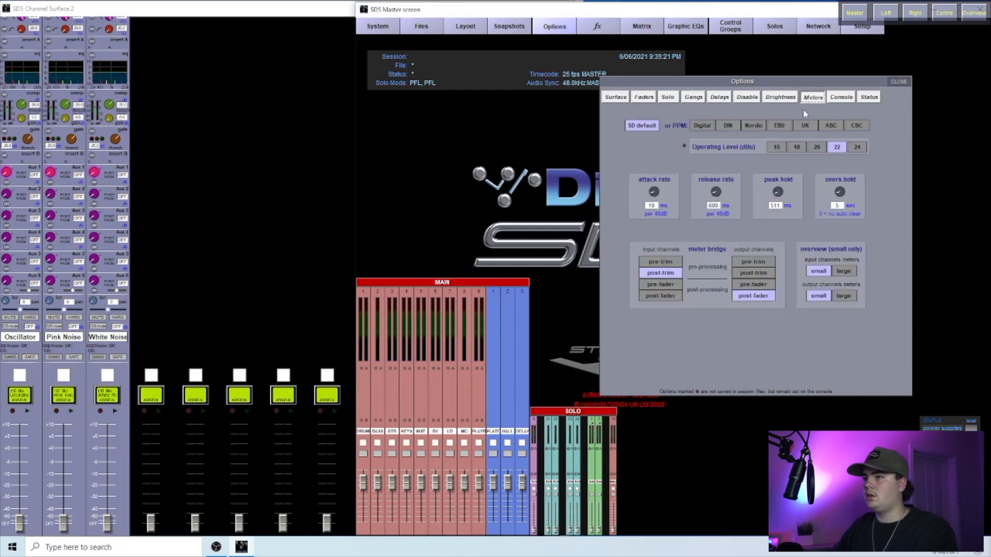
pyautogui.click(841, 101)
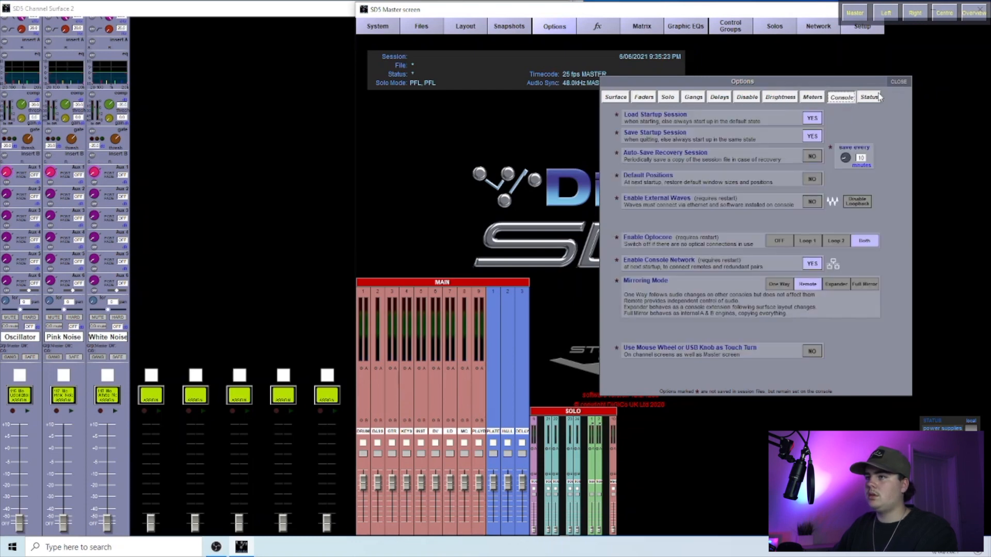
pyautogui.click(872, 97)
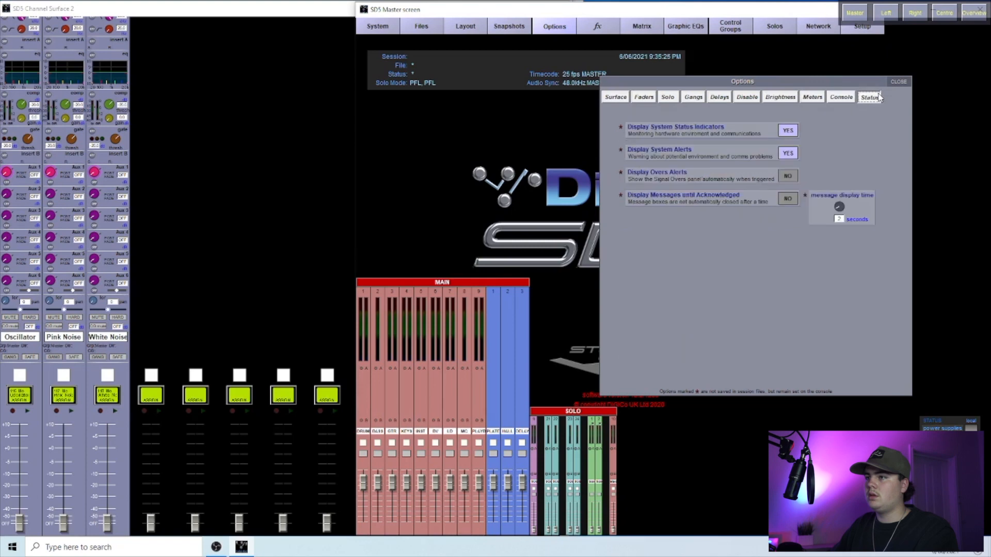
pyautogui.click(900, 83)
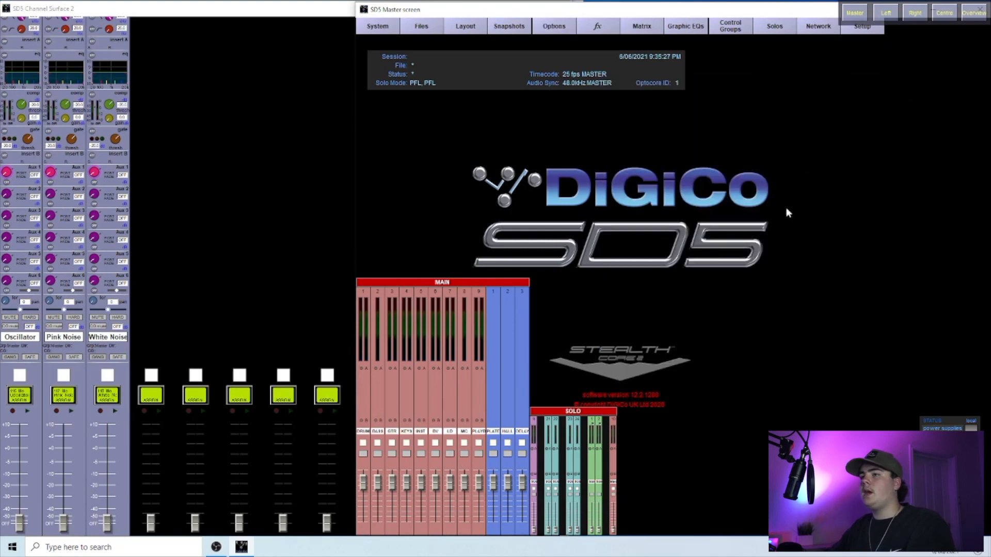
# - Create a new macro with the fx10 tempo command and assign it to the first smart key
pyautogui.click(865, 28)
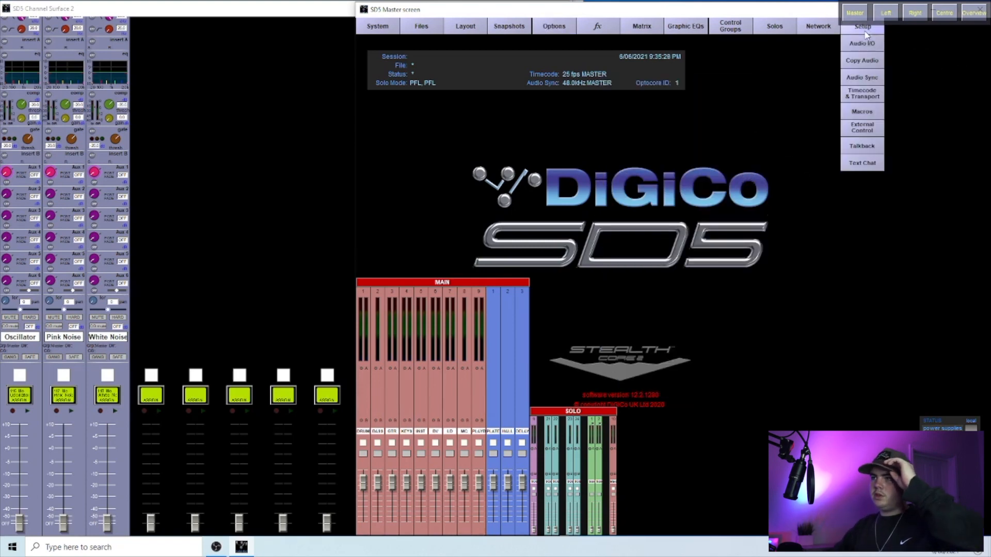
pyautogui.click(875, 111)
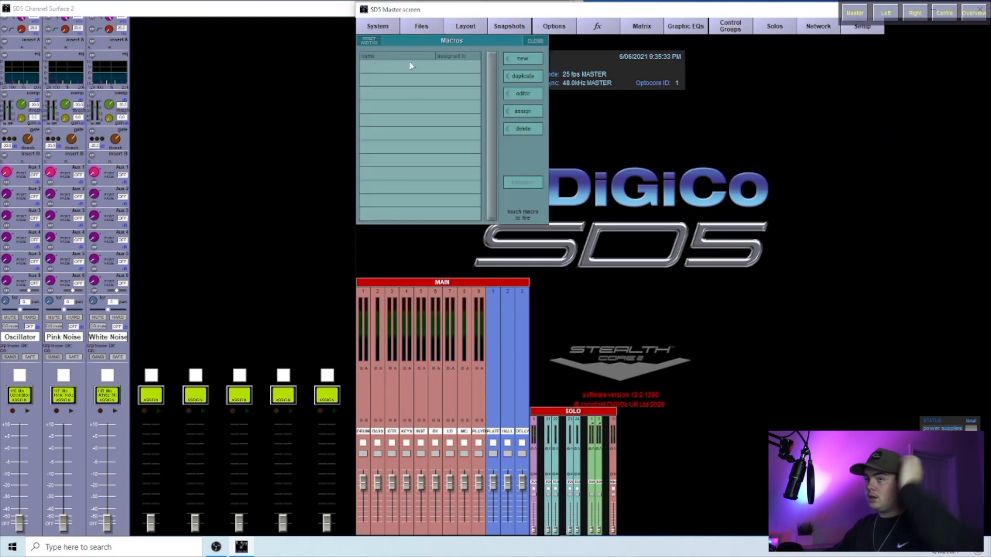
pyautogui.click(521, 59)
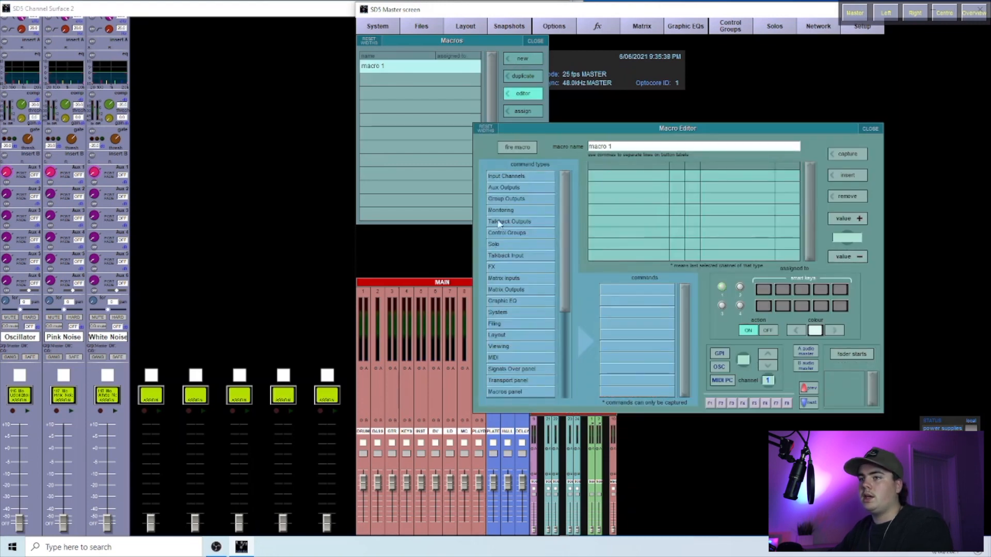
pyautogui.click(533, 269)
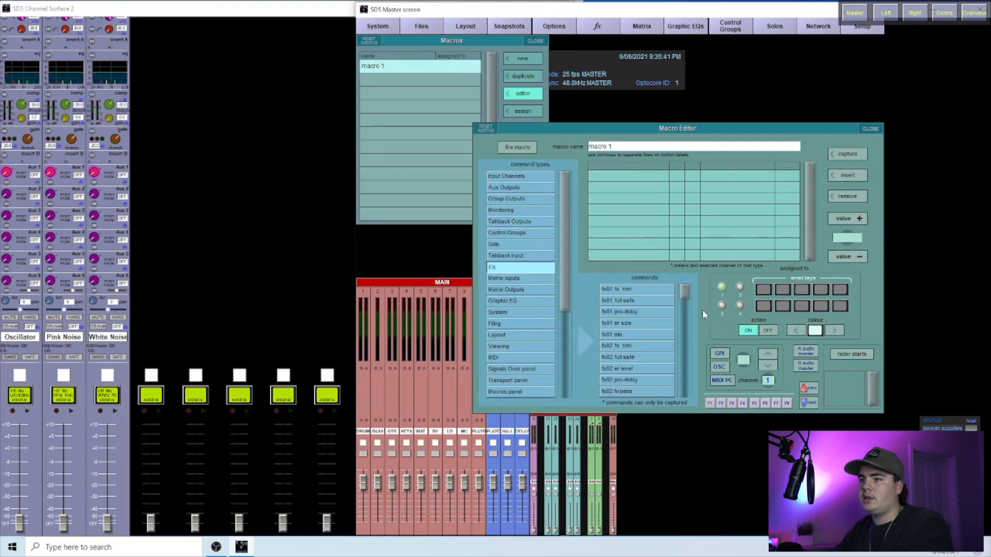
pyautogui.moveTo(685, 290); pyautogui.dragTo(696, 391)
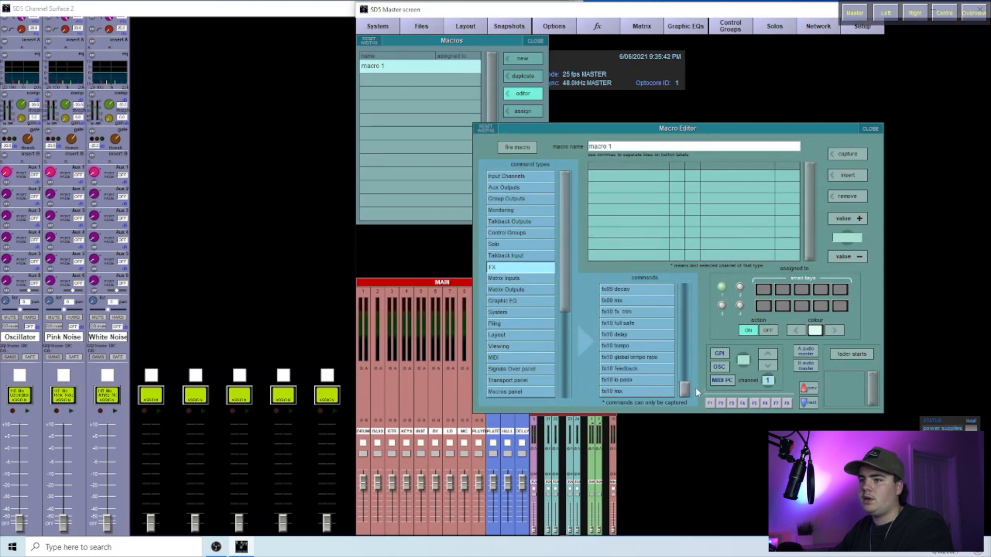
pyautogui.click(619, 346)
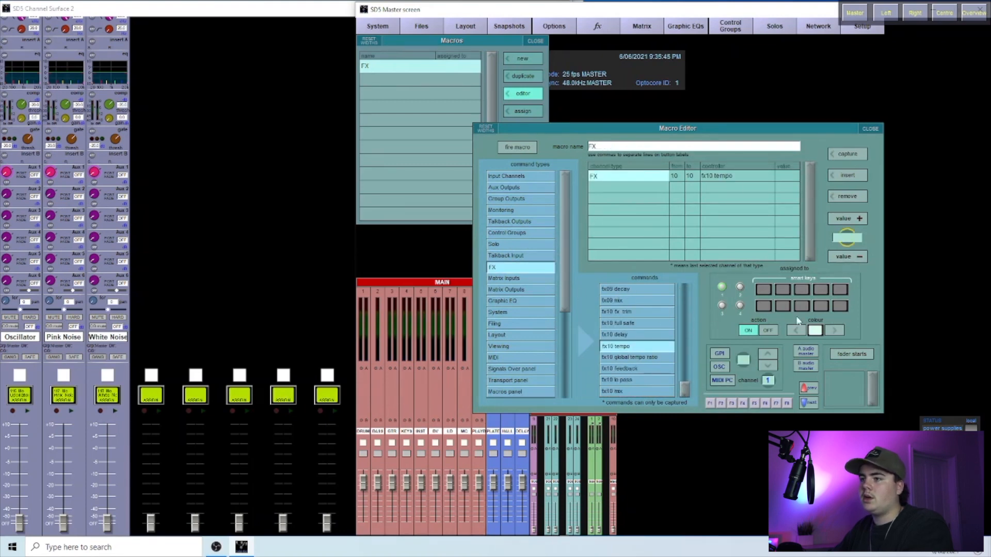
pyautogui.click(766, 290)
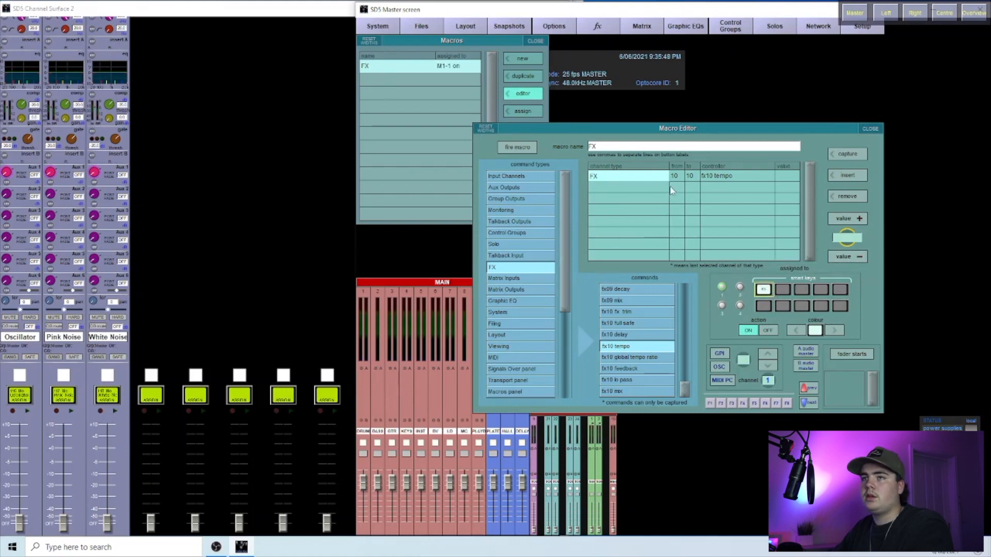
# - Rename the FX macro as Tap_Tempo
pyautogui.click(599, 147)
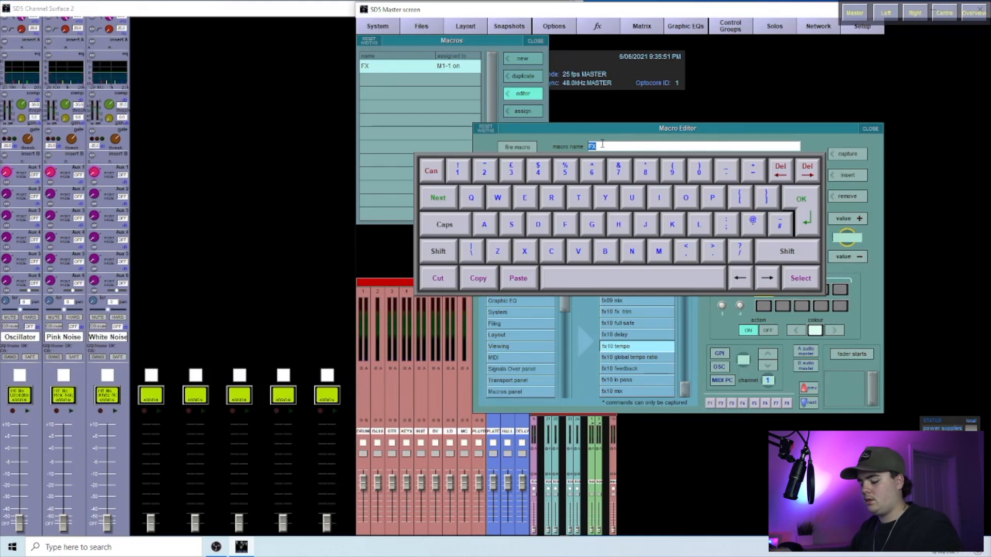
pyautogui.write('Tap_Tempo')
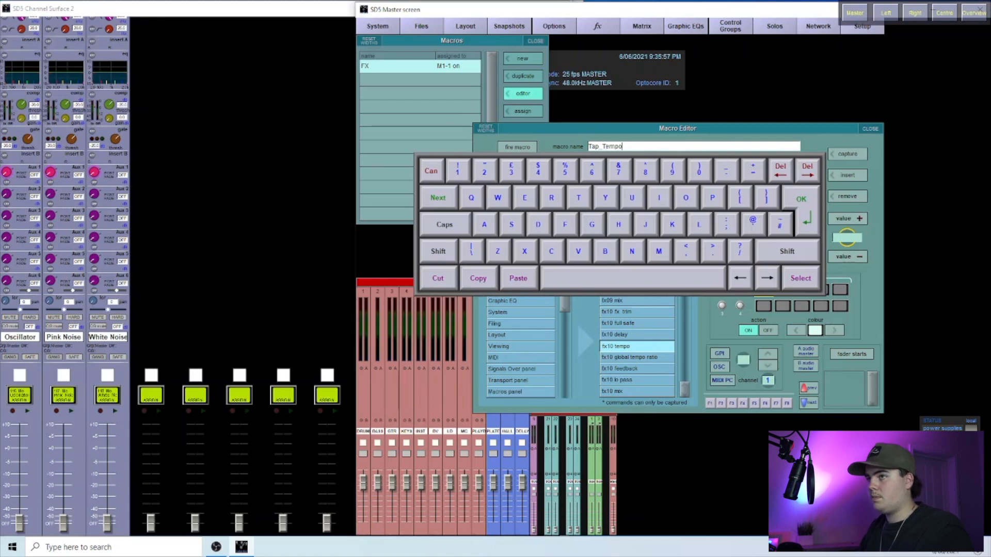
pyautogui.press('Return')
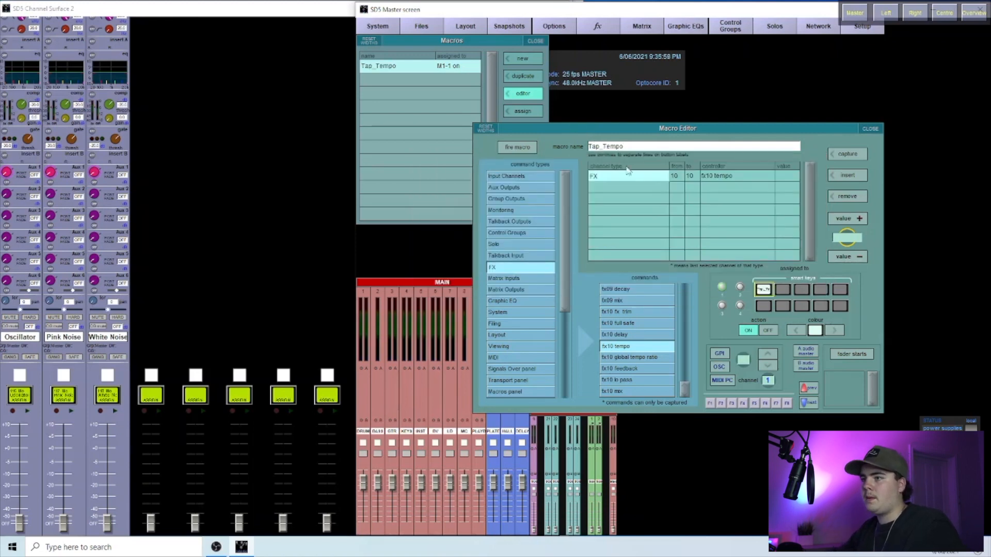
pyautogui.click(637, 146)
pyautogui.click(637, 146)
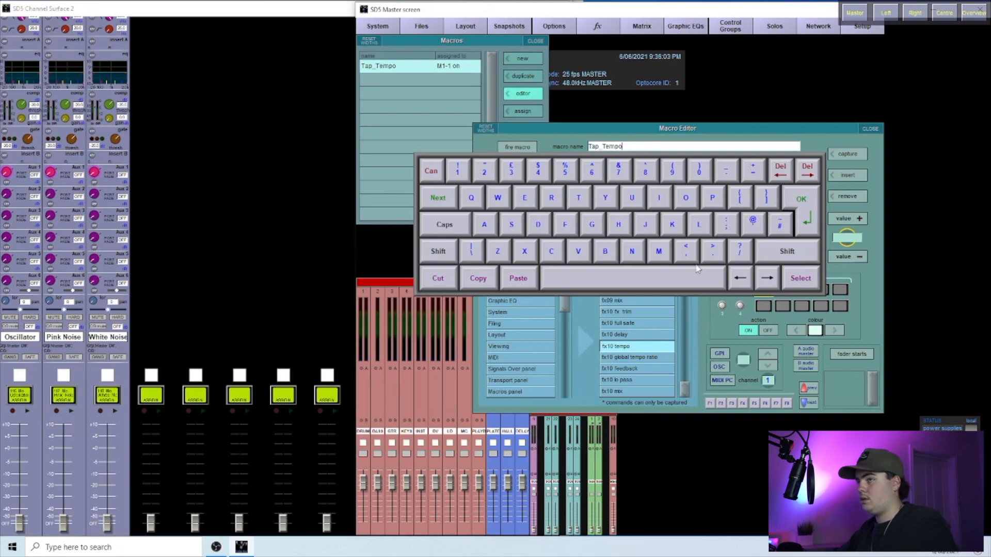
pyautogui.press('Return')
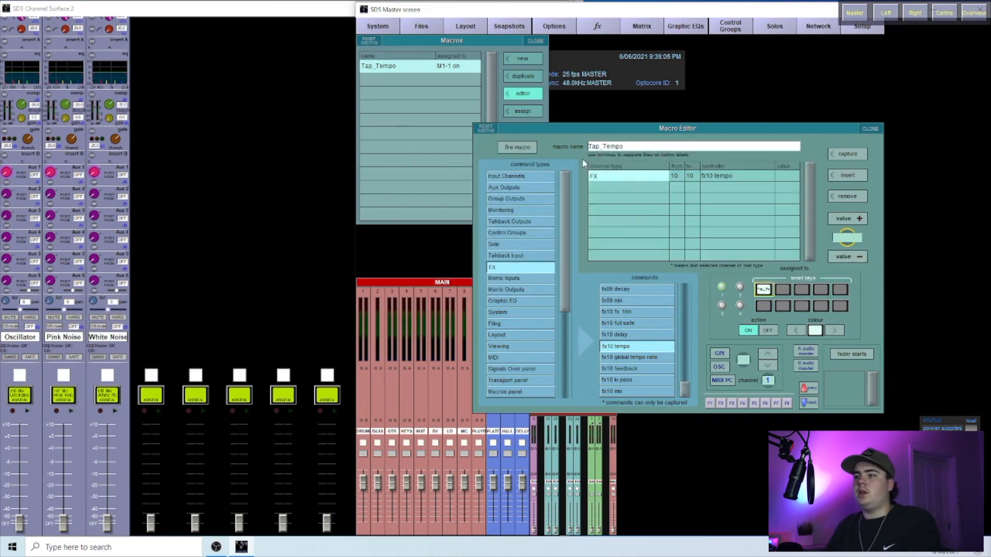
# - Set the Tap_Tempo smart key's colour to light blue and close the Macro Editor
pyautogui.click(831, 331)
pyautogui.click(831, 333)
pyautogui.click(832, 333)
pyautogui.click(832, 333)
pyautogui.click(832, 333)
pyautogui.click(831, 333)
pyautogui.click(832, 333)
pyautogui.click(832, 333)
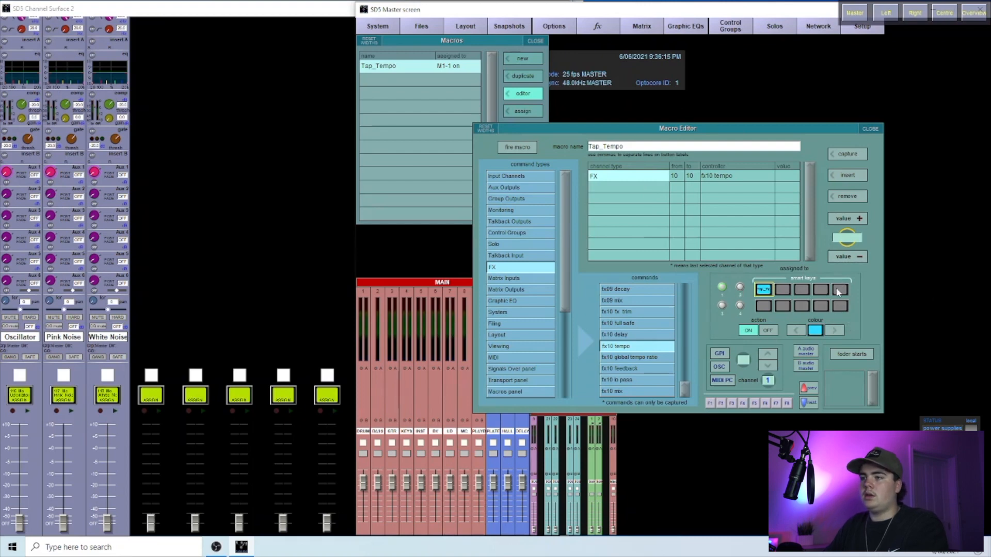
pyautogui.click(869, 129)
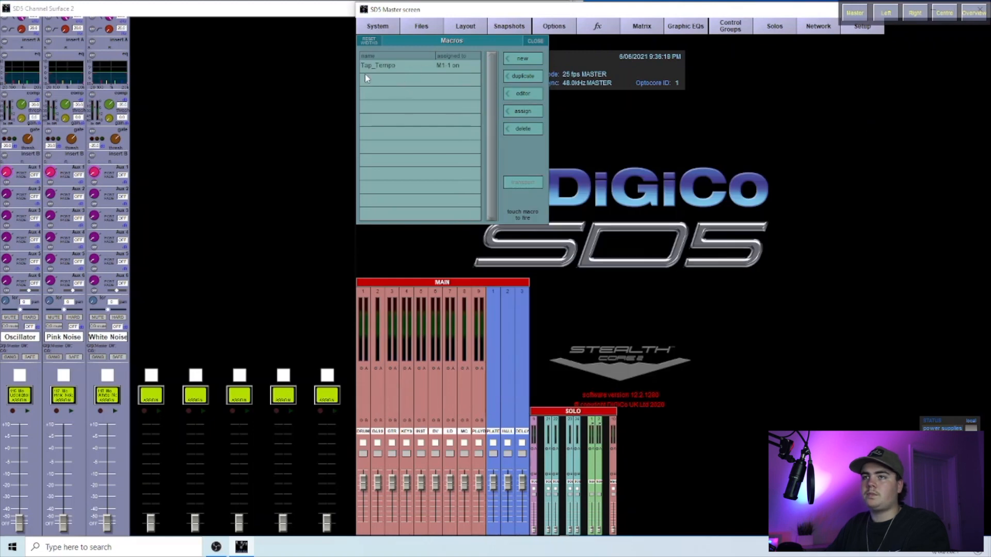
# - Create a second macro with the Save current Session filing command and assign it to the tenth smart key
pyautogui.click(523, 59)
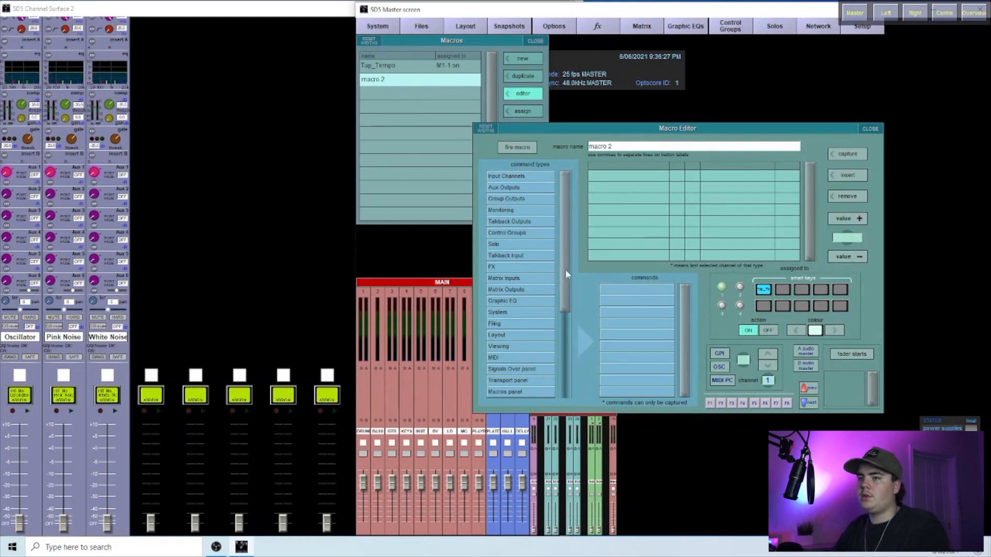
pyautogui.moveTo(562, 268); pyautogui.dragTo(566, 381)
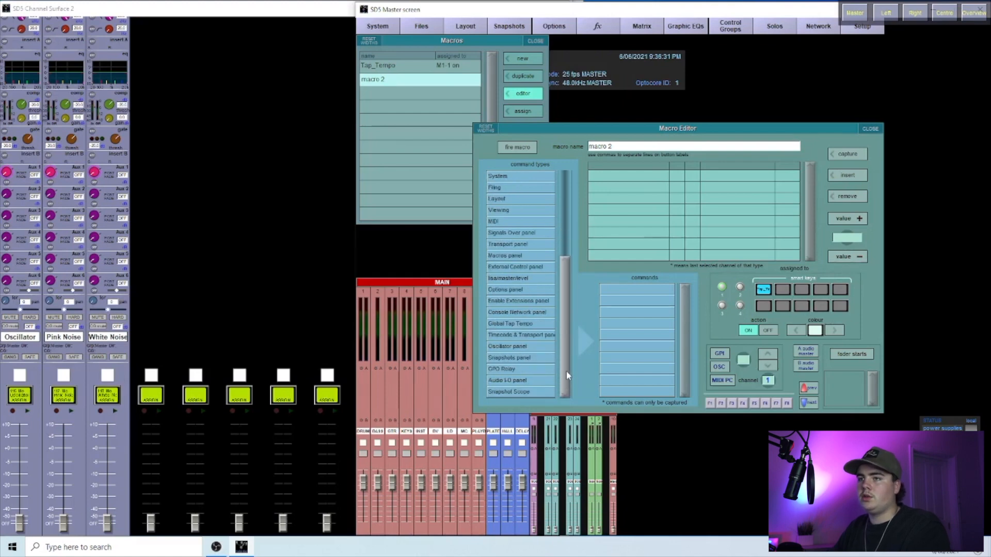
pyautogui.click(508, 187)
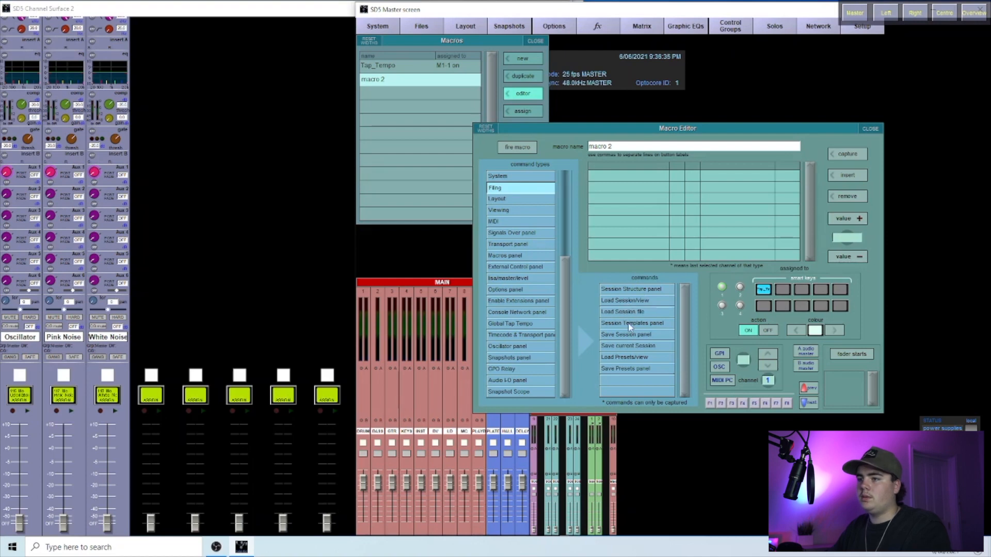
pyautogui.click(648, 345)
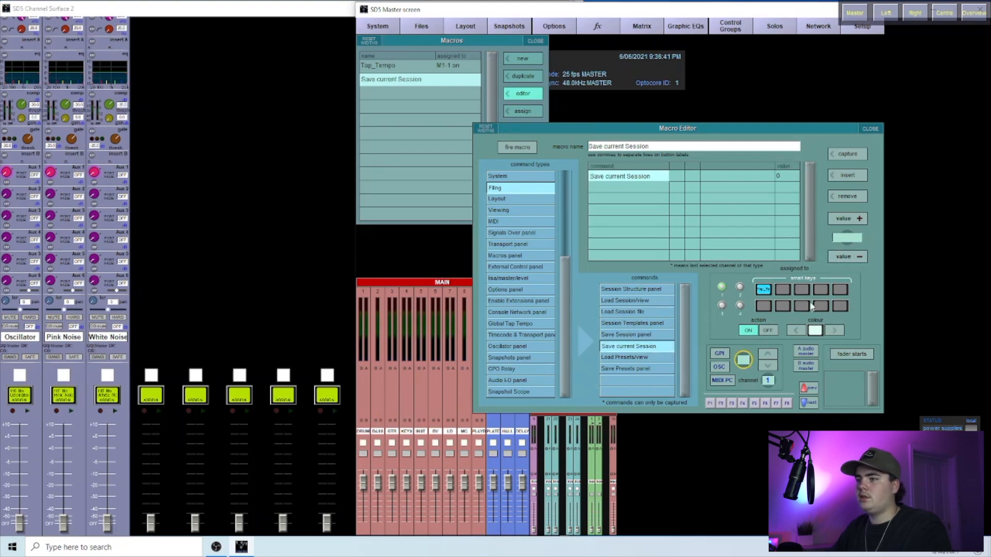
pyautogui.click(840, 306)
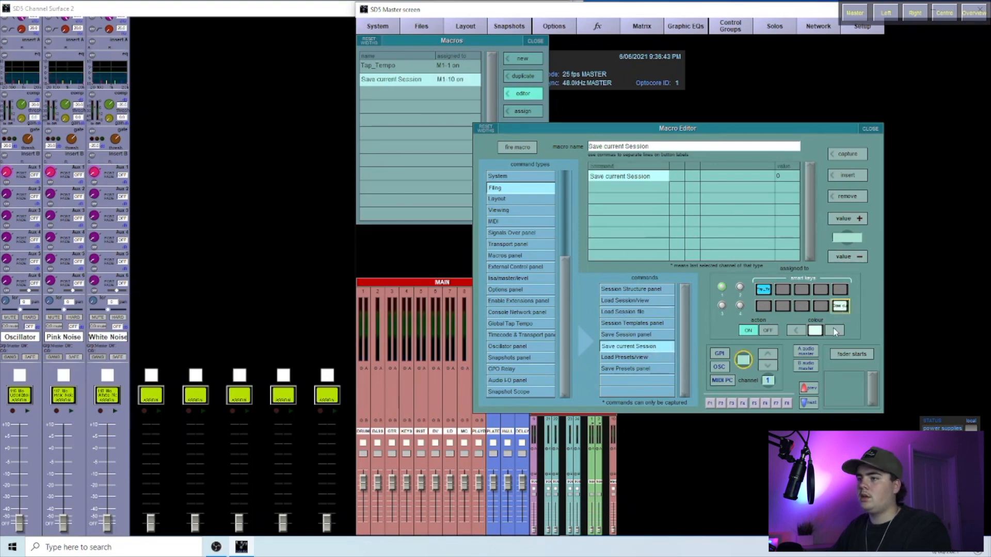
# - Set the Save current Session smart key's colour to yellow and close the Macro Editor
pyautogui.click(795, 331)
pyautogui.click(794, 331)
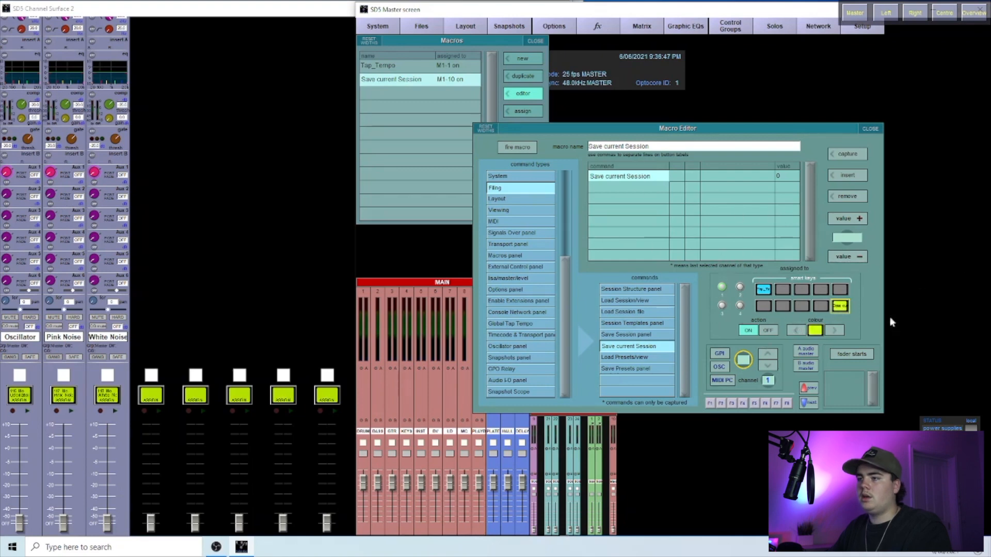
pyautogui.click(868, 133)
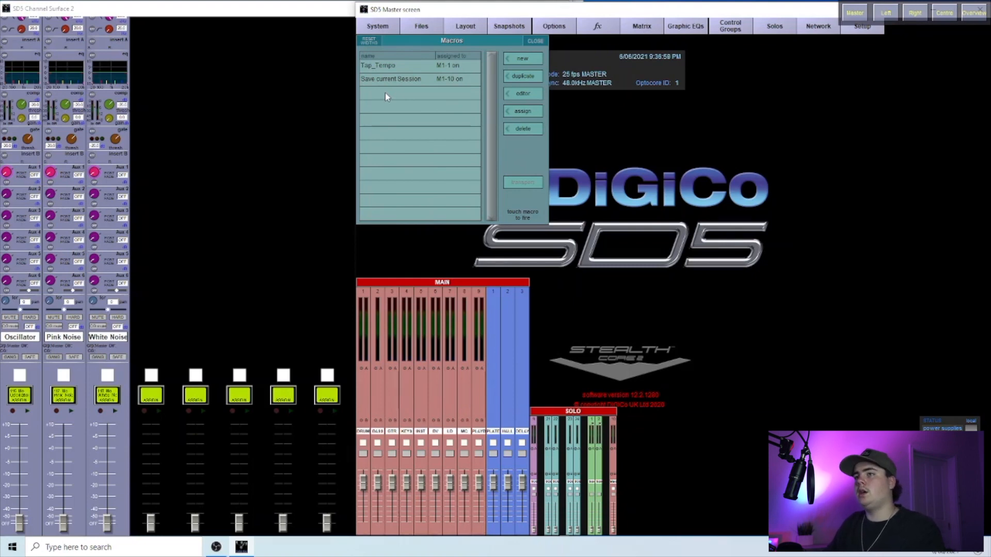
# - Create a third macro and look through the Group Outputs and Solo commands available for it
pyautogui.click(514, 59)
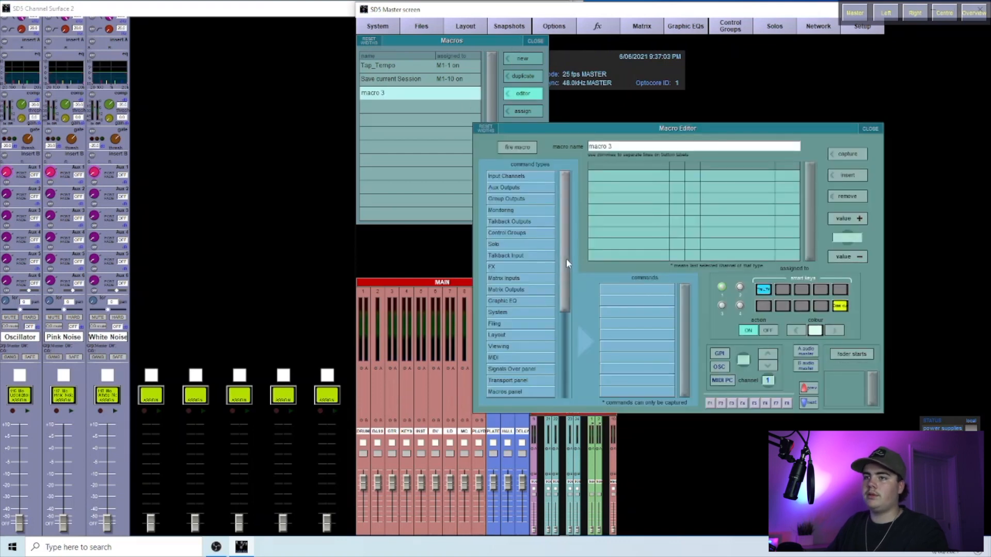
pyautogui.click(517, 199)
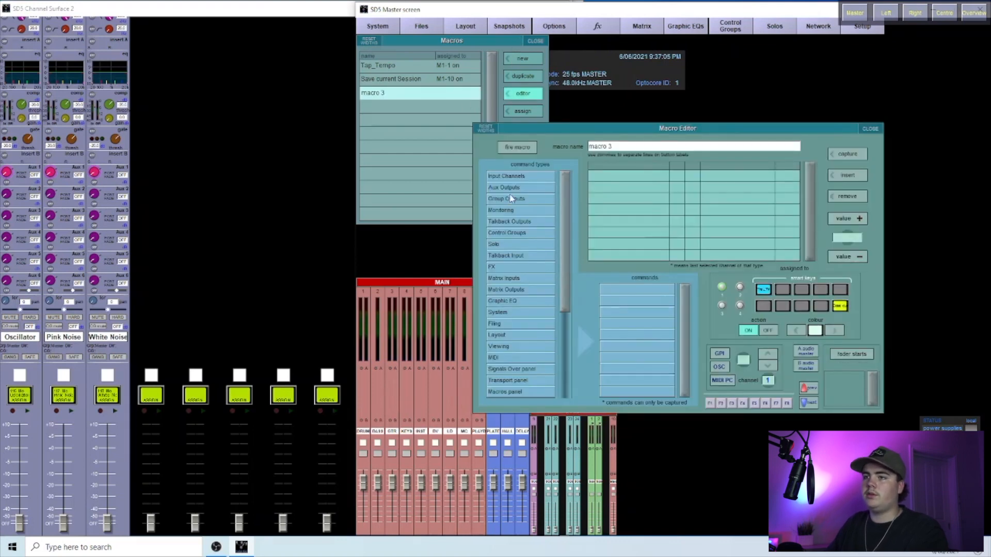
pyautogui.moveTo(684, 293); pyautogui.dragTo(688, 345)
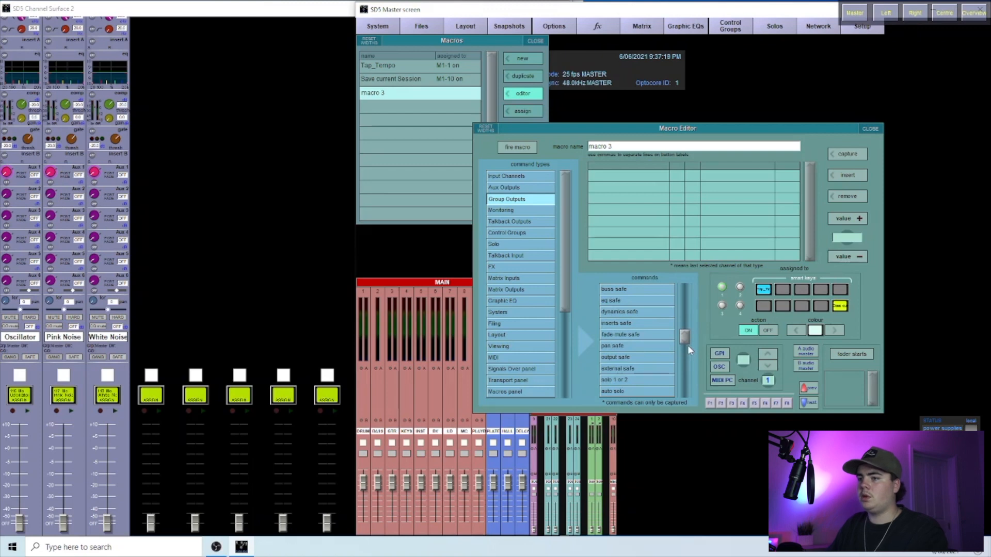
pyautogui.moveTo(688, 346); pyautogui.dragTo(687, 396)
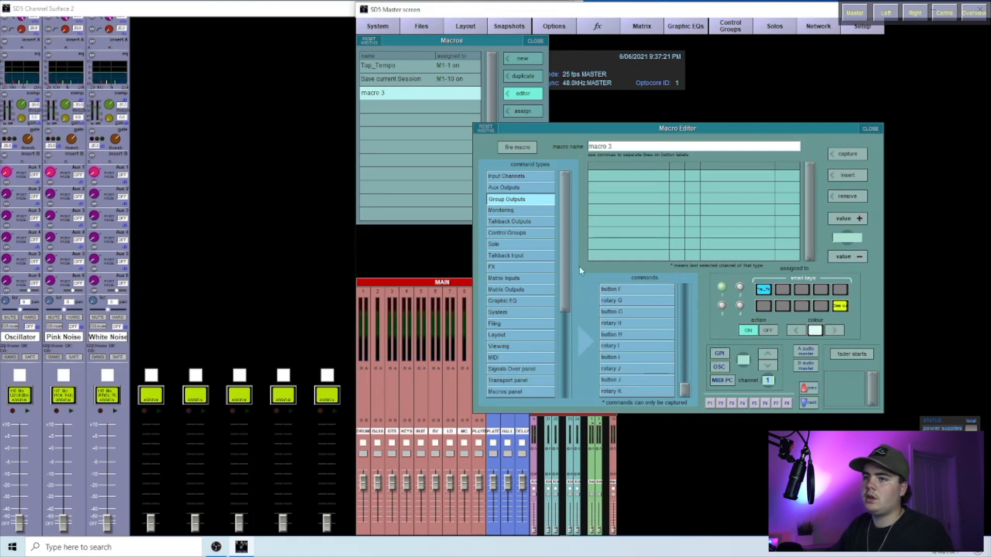
pyautogui.click(498, 246)
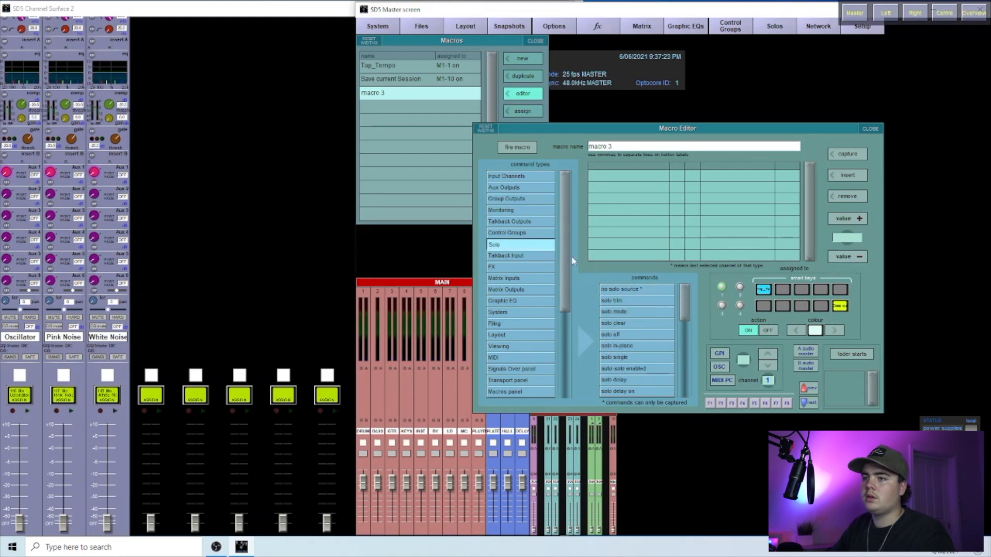
pyautogui.moveTo(688, 302); pyautogui.dragTo(688, 370)
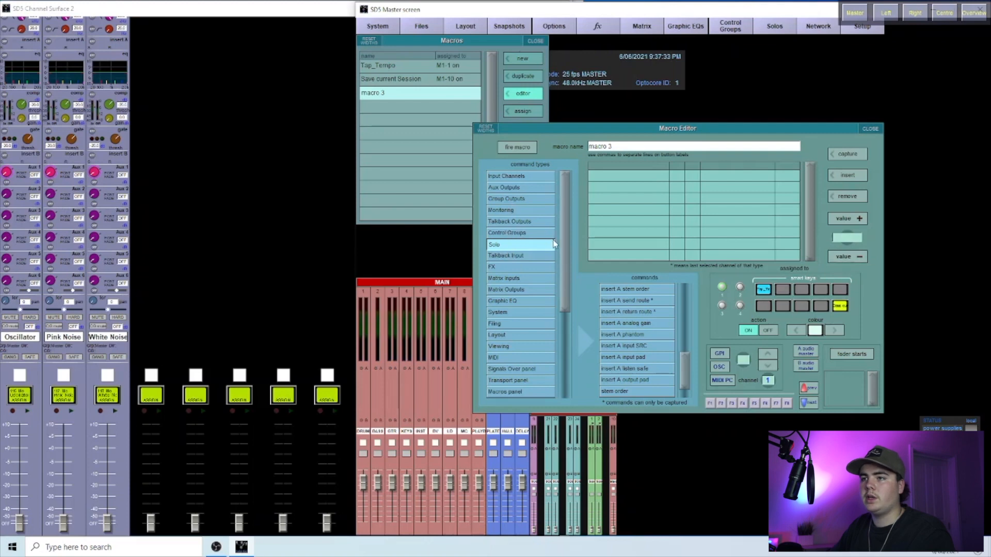
# - Add the Matrix Outputs mute command to the third macro and open its from-channel value for editing
pyautogui.moveTo(565, 252); pyautogui.dragTo(566, 274)
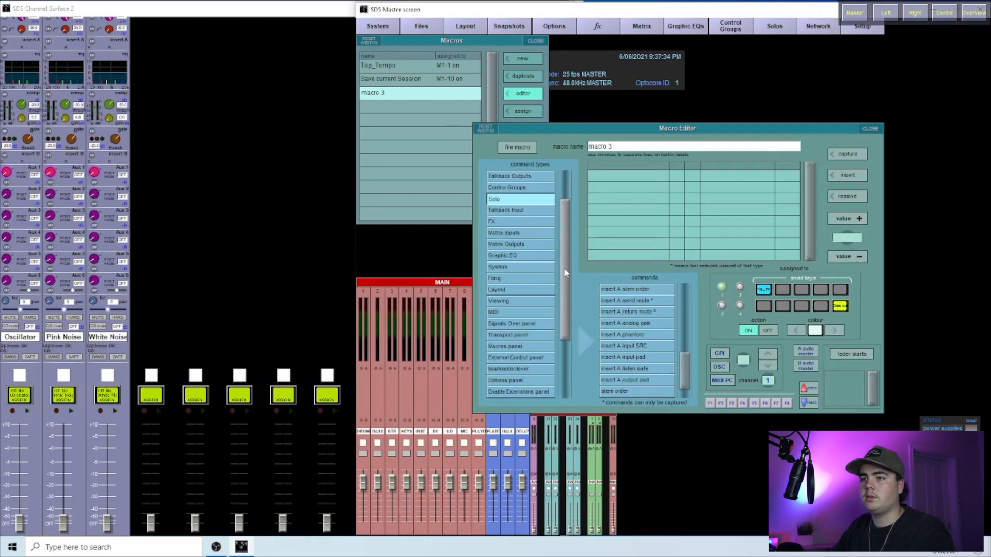
pyautogui.click(519, 244)
pyautogui.moveTo(689, 298); pyautogui.dragTo(686, 387)
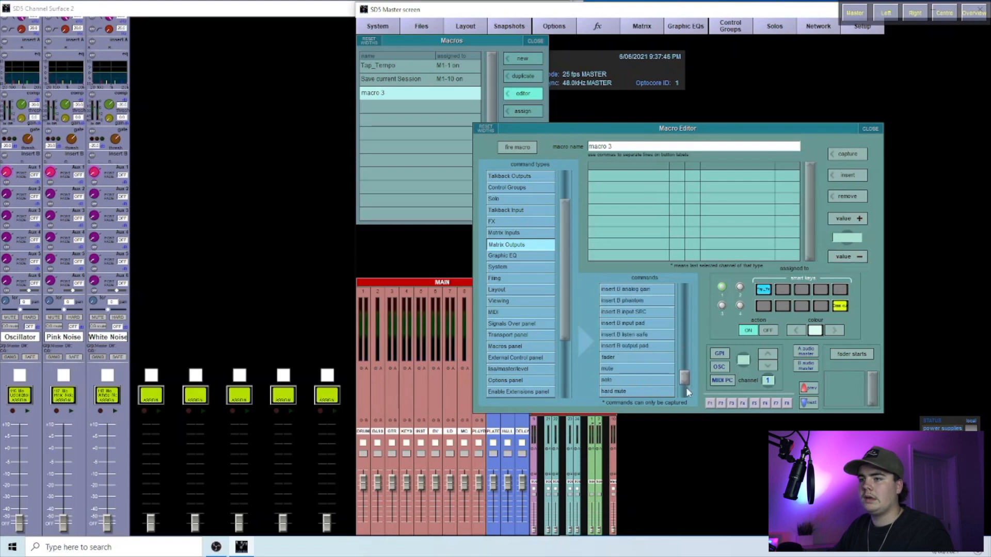
pyautogui.click(626, 368)
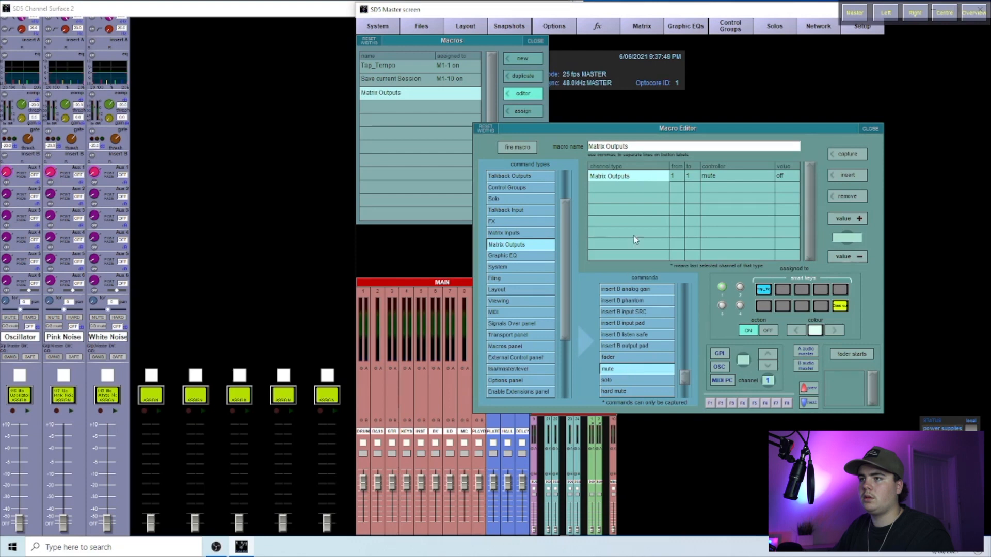
pyautogui.click(675, 176)
pyautogui.click(675, 177)
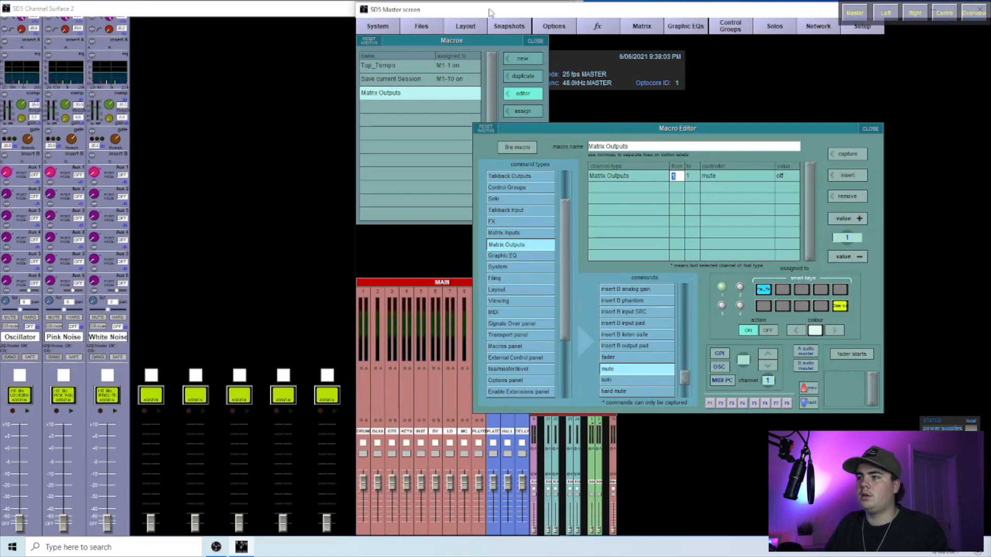
# - Delete the Matrix Outputs macro from the macro list and close the Macros window
pyautogui.click(870, 129)
pyautogui.click(447, 96)
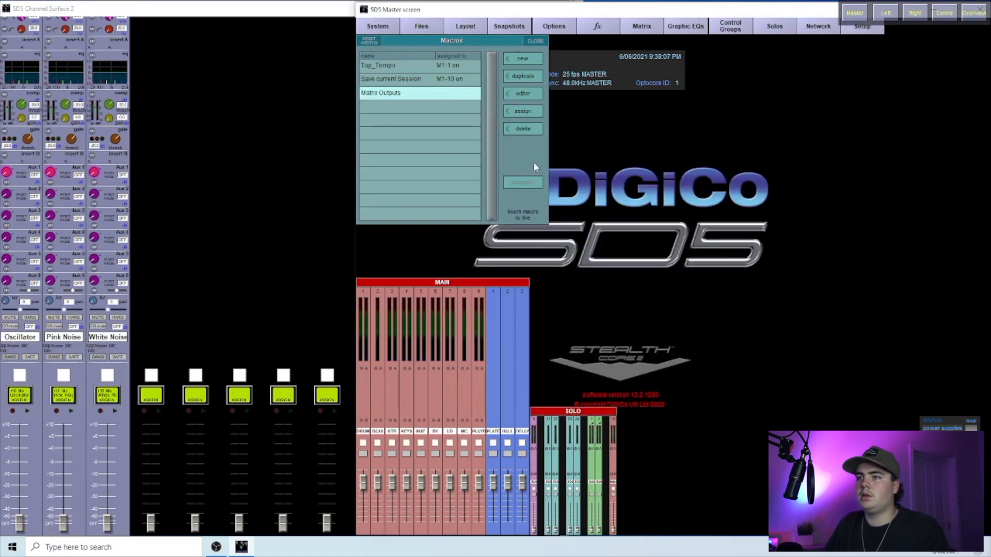
pyautogui.click(529, 129)
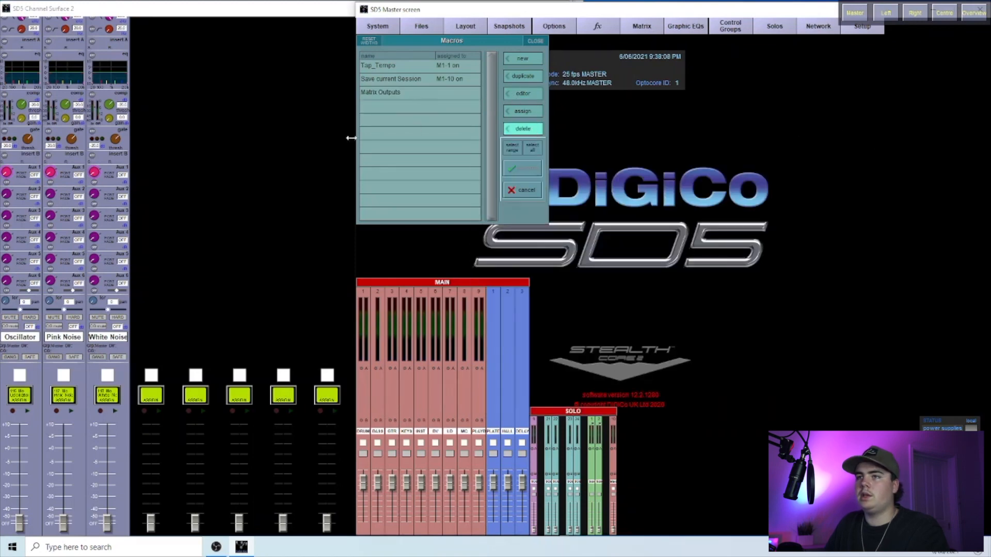
pyautogui.click(438, 95)
pyautogui.click(522, 168)
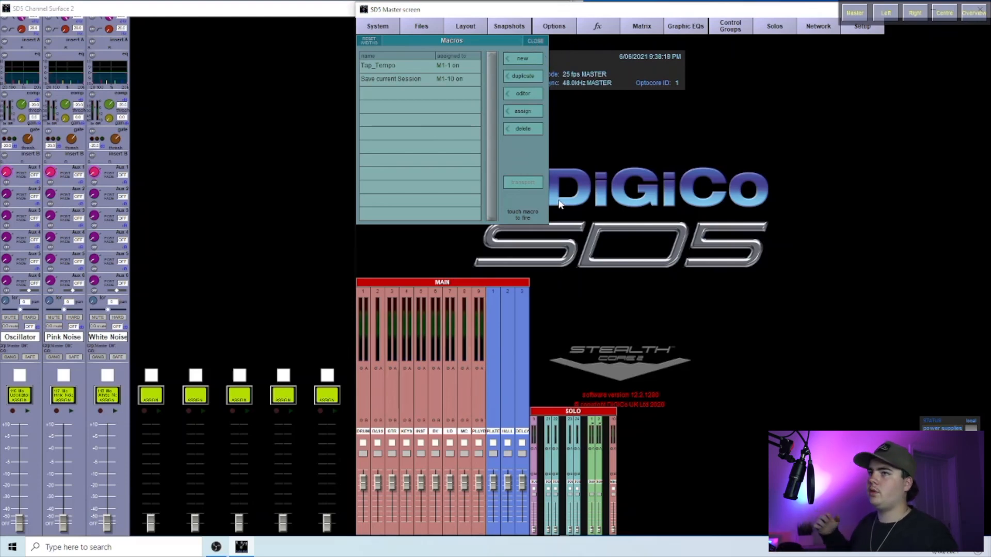
pyautogui.click(535, 41)
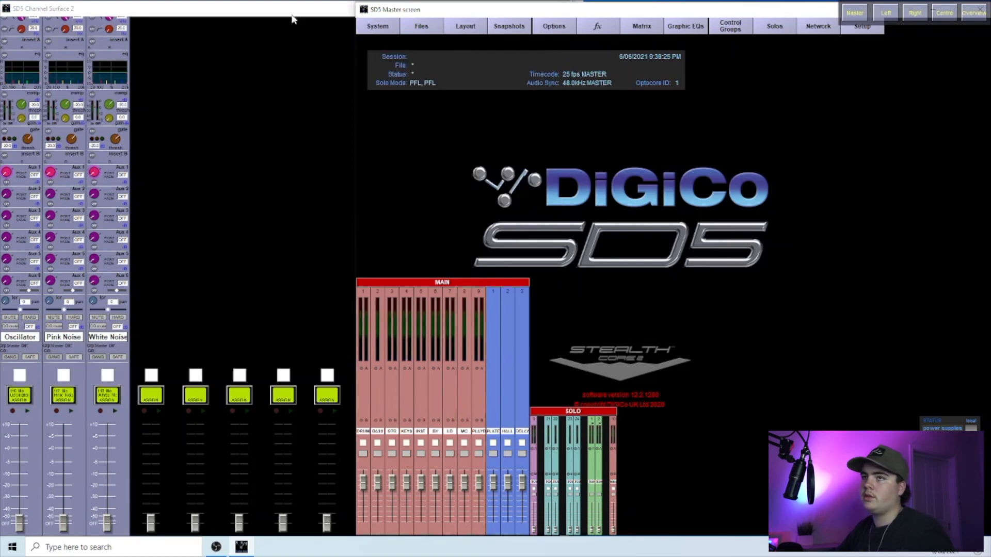
# - Set the LCD button function on Channel Surface 2 to Solo and bring the Master screen back to the front
pyautogui.click(303, 15)
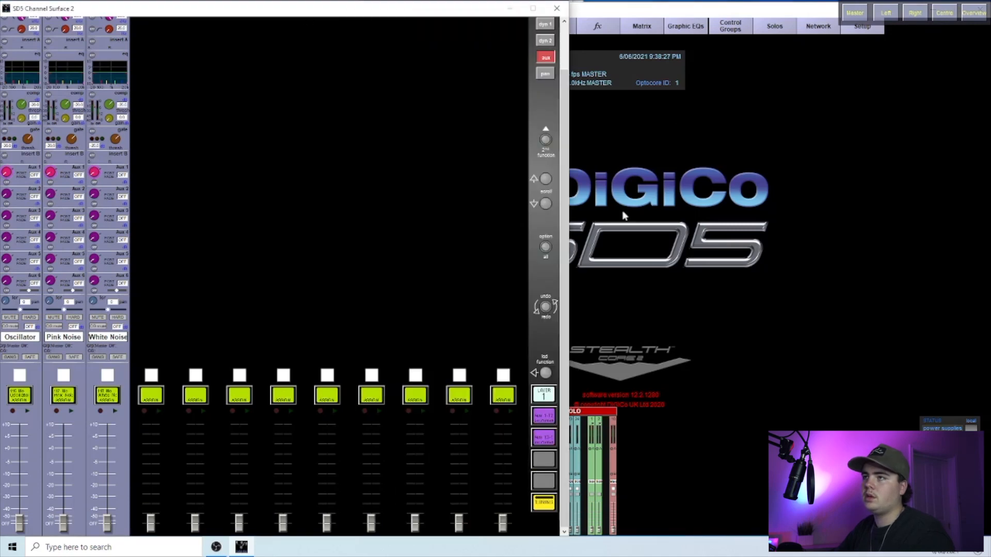
pyautogui.click(952, 10)
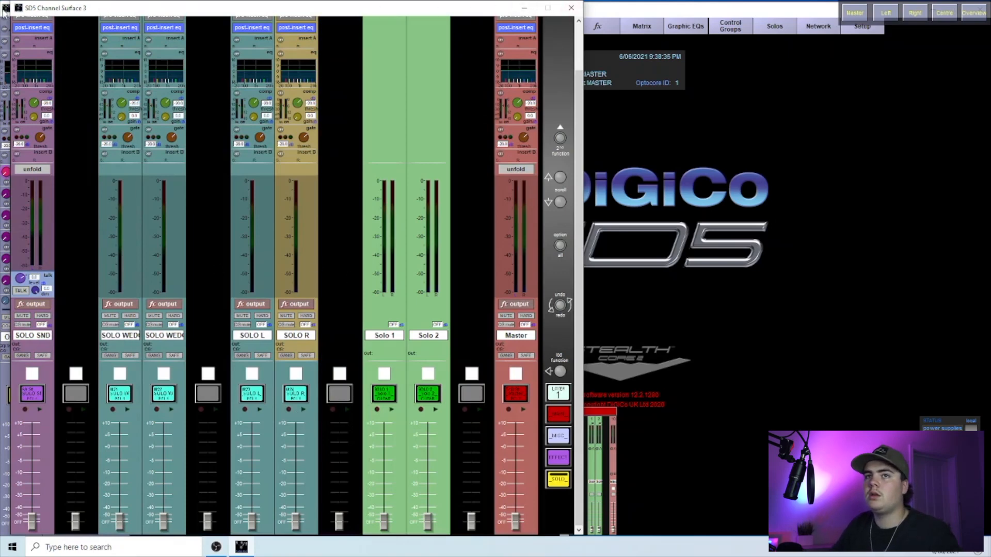
pyautogui.click(6, 9)
pyautogui.click(160, 69)
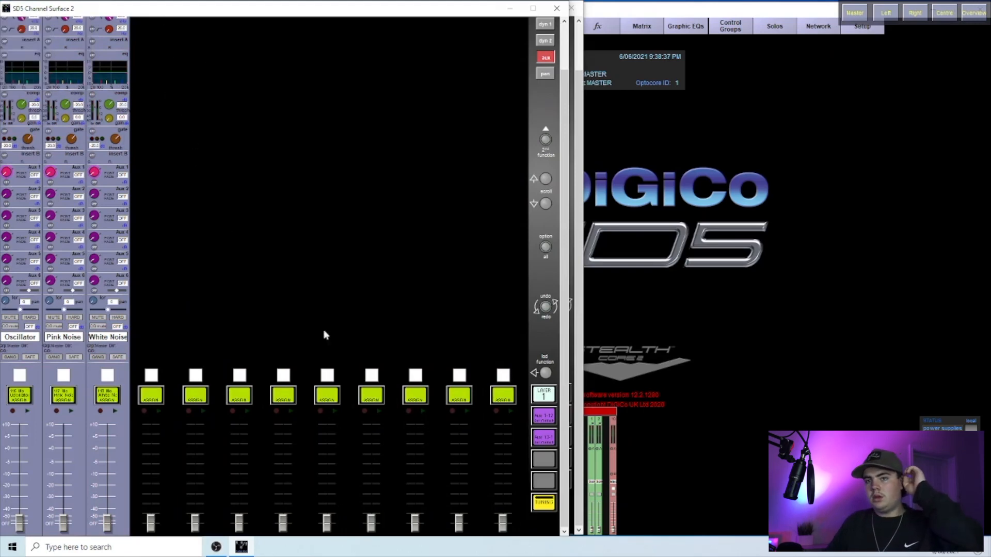
pyautogui.click(551, 373)
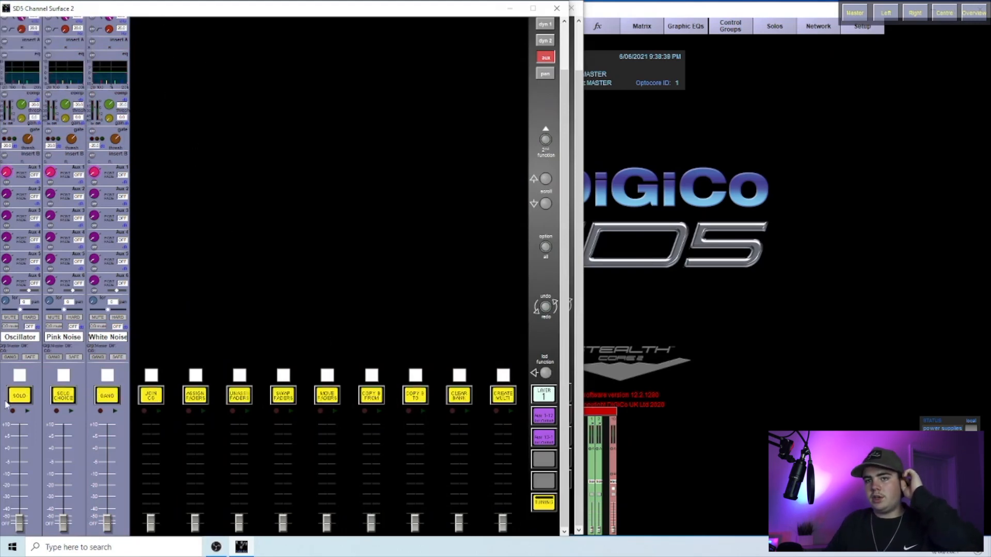
pyautogui.click(550, 373)
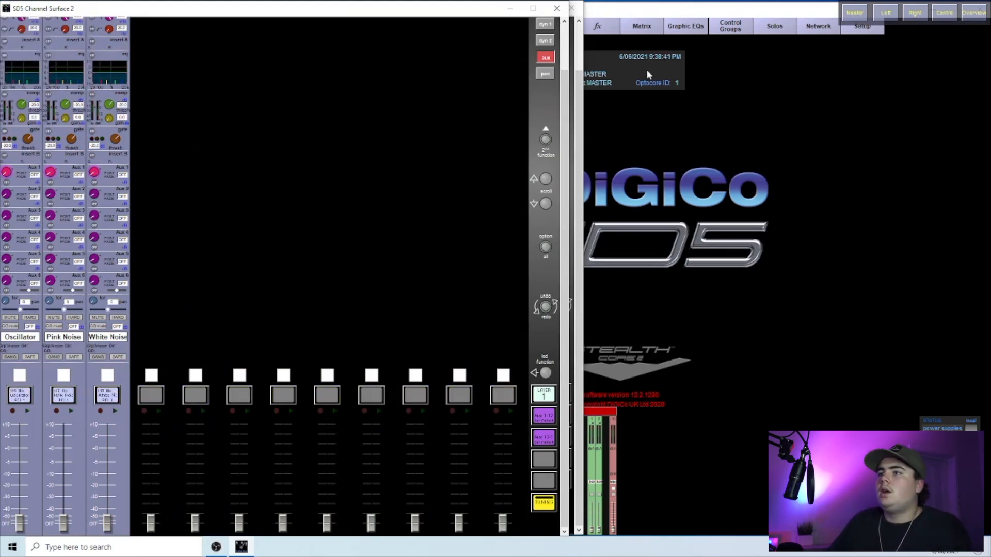
pyautogui.click(634, 146)
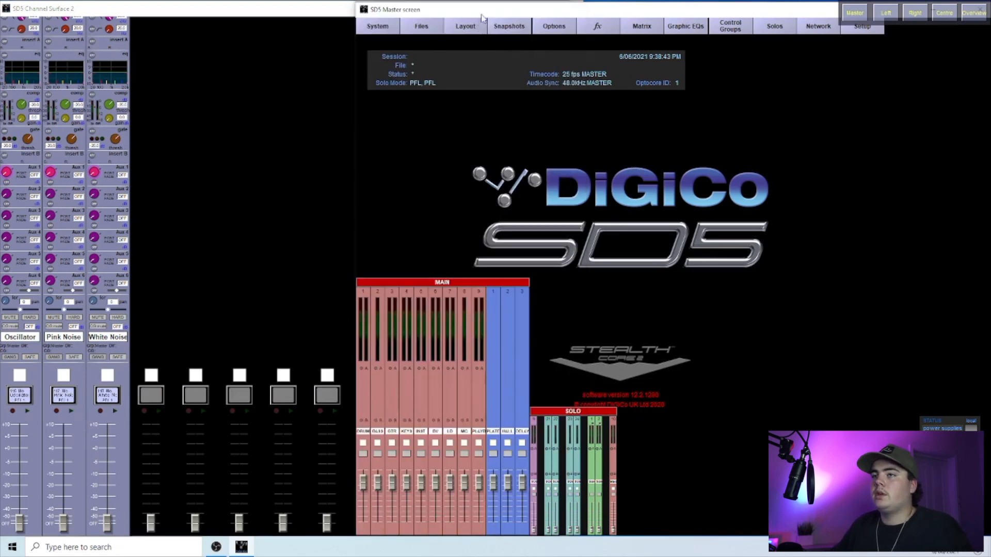
# - Examine the Aux Sends to Faders panel and the aux send nodes of the MD-1 TB channel, closing each one
pyautogui.click(416, 24)
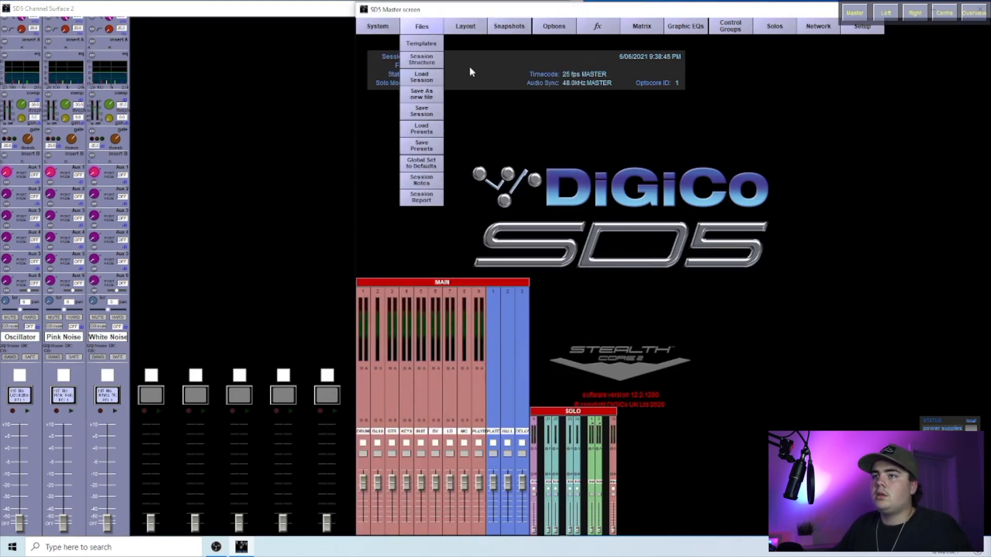
pyautogui.click(463, 30)
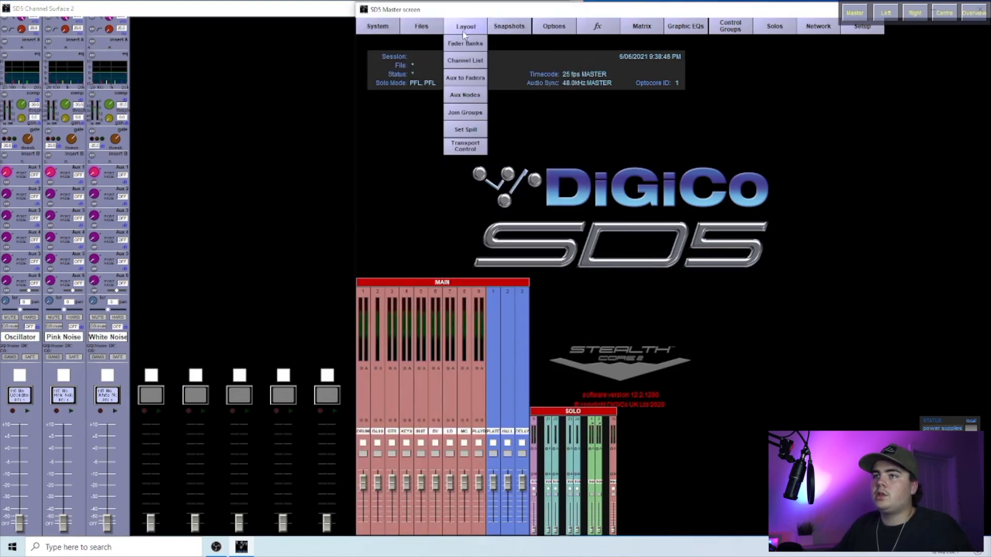
pyautogui.click(459, 79)
pyautogui.moveTo(620, 172); pyautogui.dragTo(623, 130)
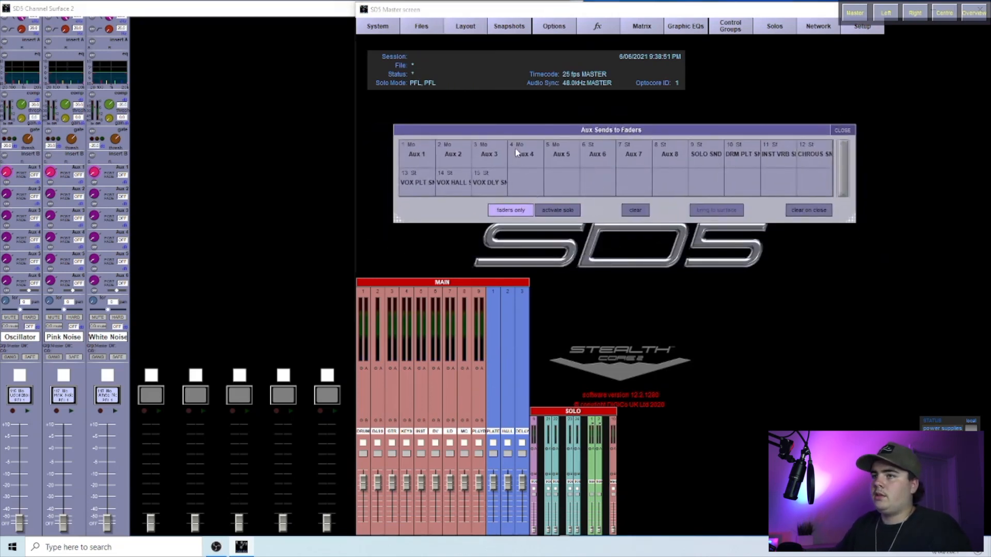
pyautogui.click(842, 130)
pyautogui.click(465, 28)
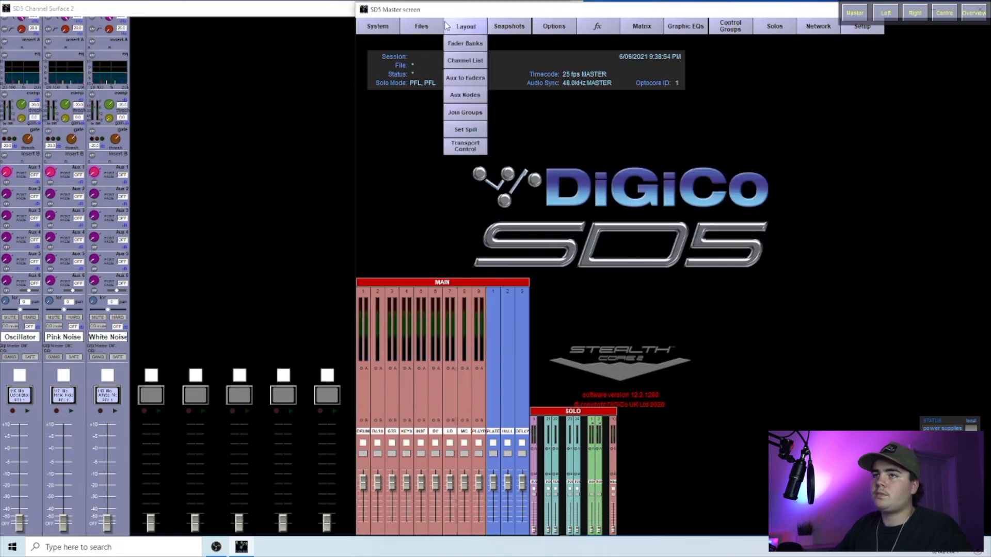
pyautogui.click(466, 97)
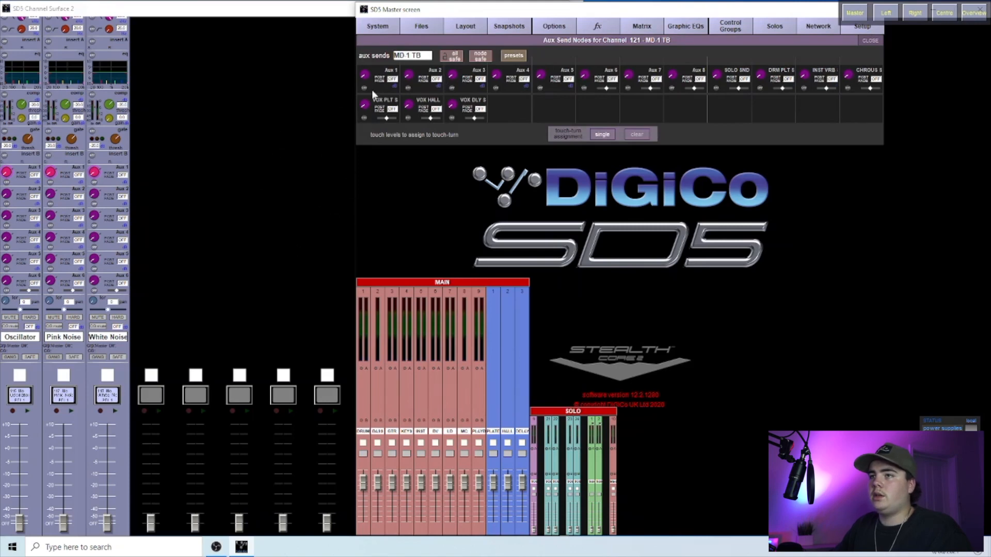
pyautogui.click(871, 40)
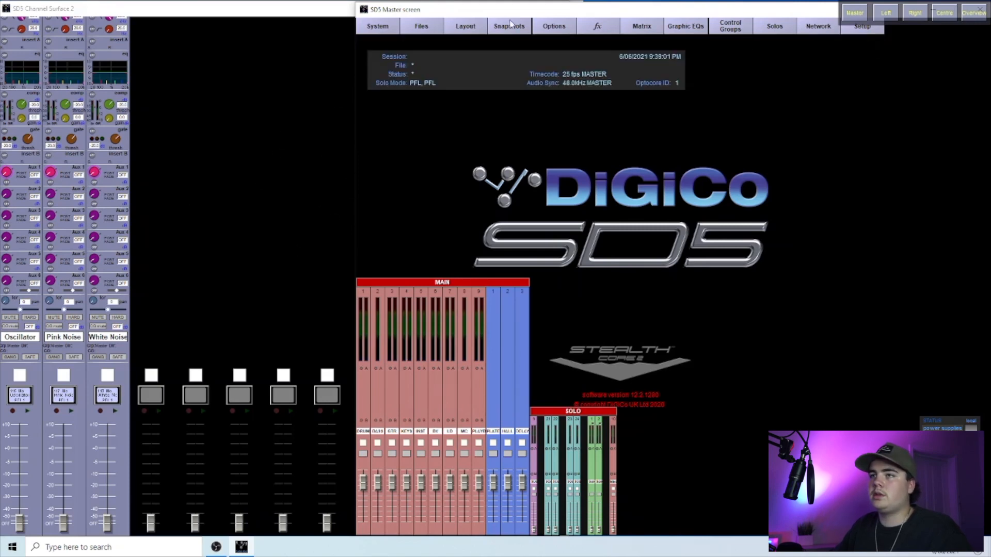
# - Look over the Graphic Equalisers overview and close it
pyautogui.click(481, 28)
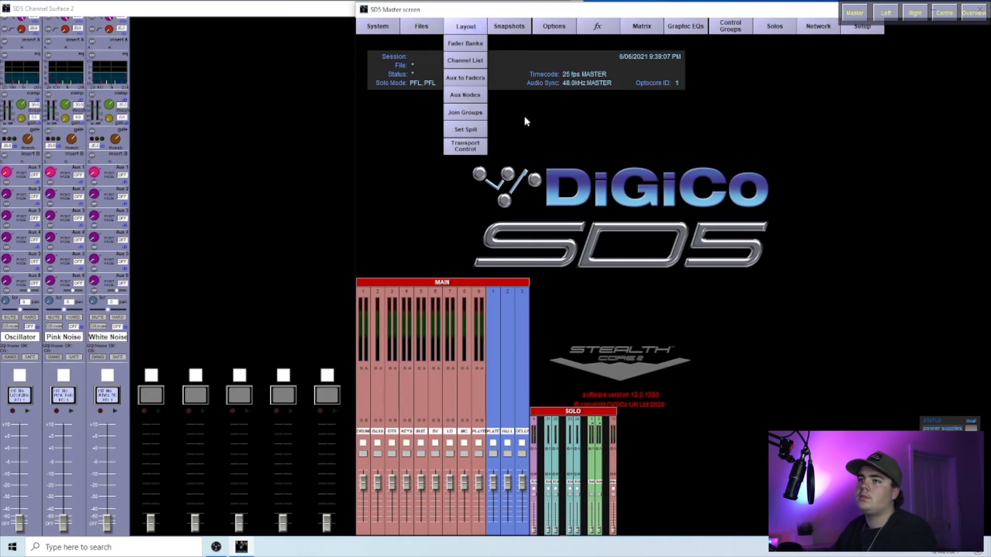
pyautogui.click(472, 25)
pyautogui.click(506, 28)
pyautogui.click(505, 27)
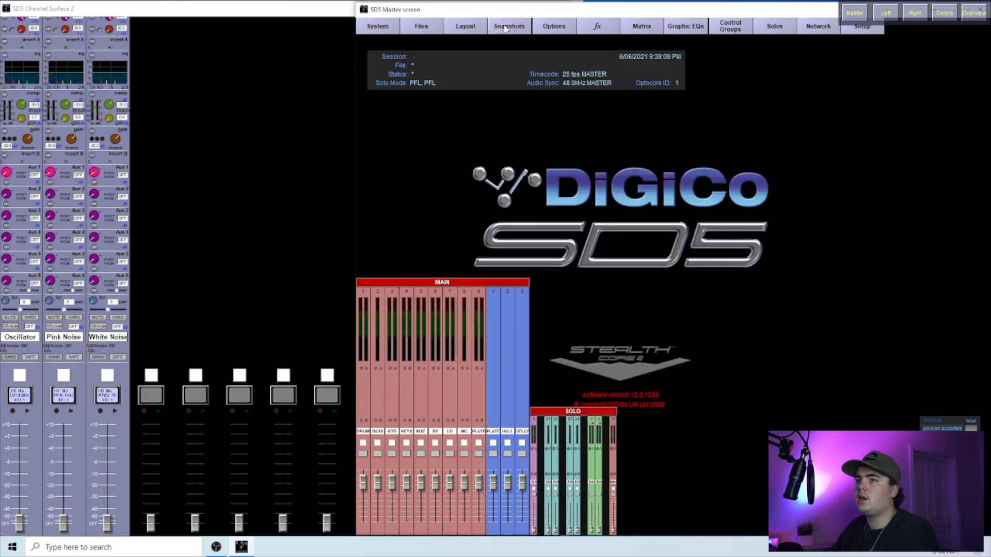
pyautogui.click(551, 29)
pyautogui.click(553, 27)
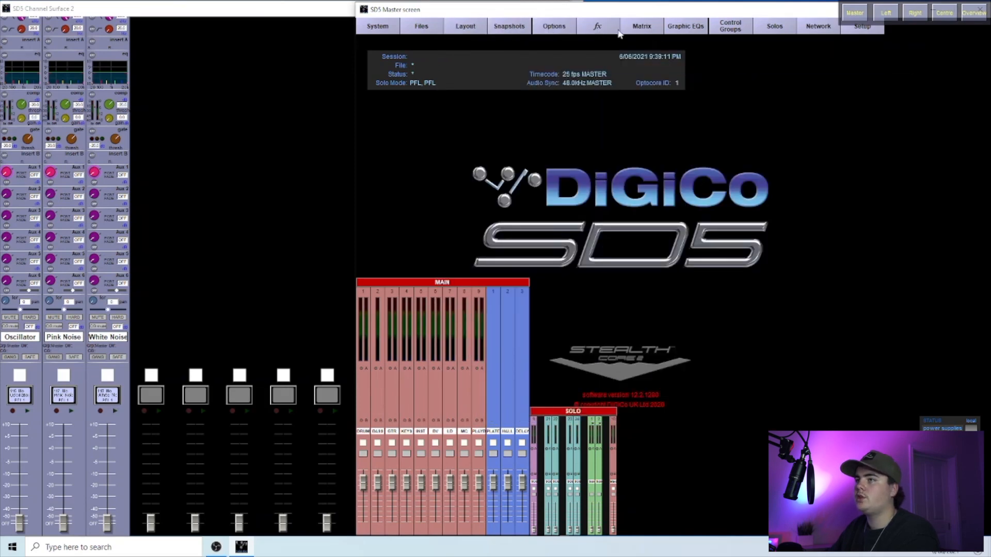
pyautogui.click(683, 28)
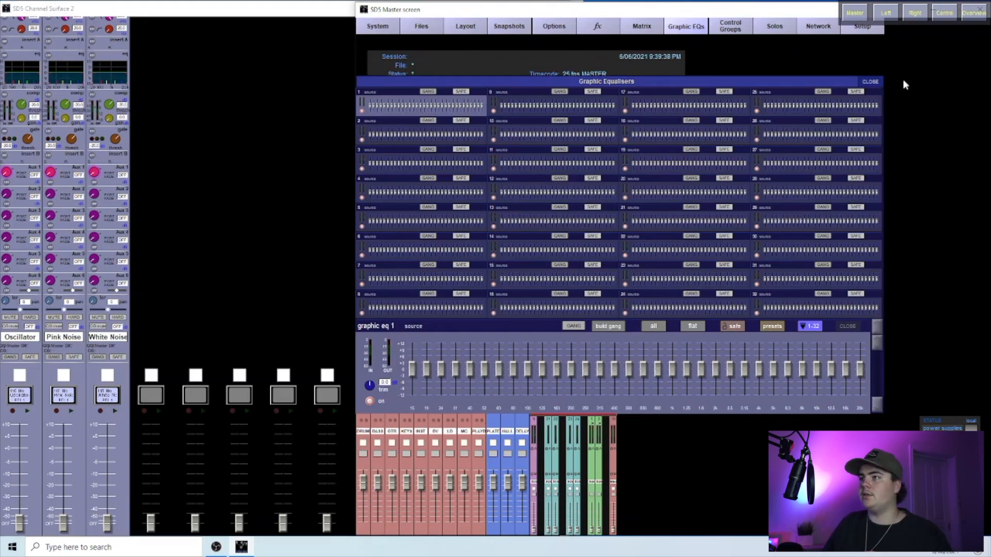
pyautogui.click(877, 82)
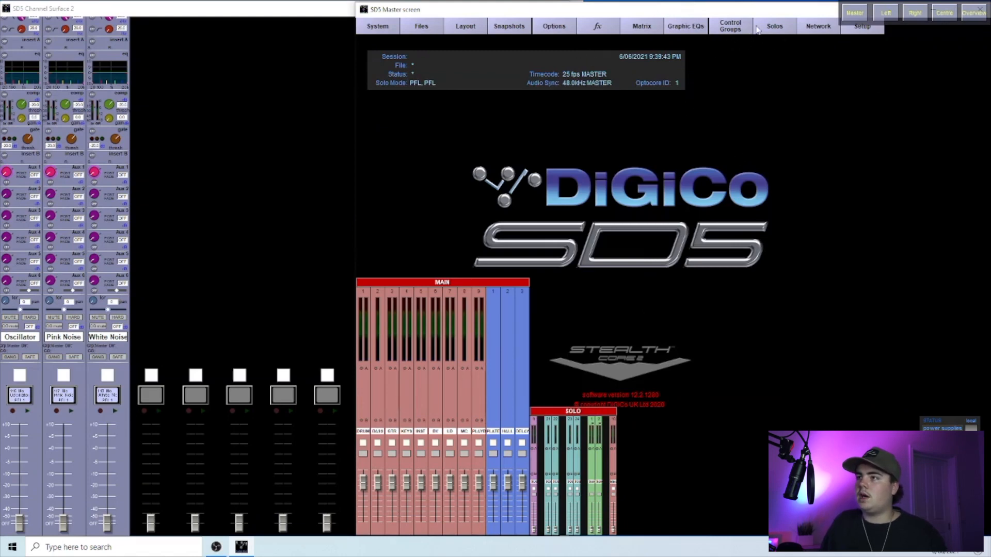
# - Look over the Local I/O port's sockets in the Audio I/O setup and close it
pyautogui.click(776, 27)
pyautogui.click(776, 26)
pyautogui.click(808, 28)
pyautogui.click(833, 31)
pyautogui.click(858, 29)
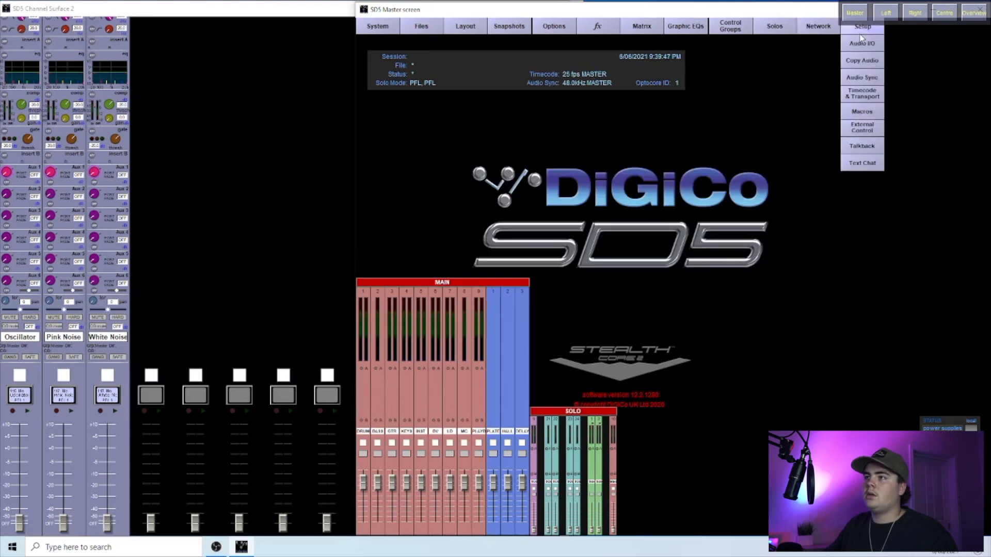
pyautogui.click(855, 46)
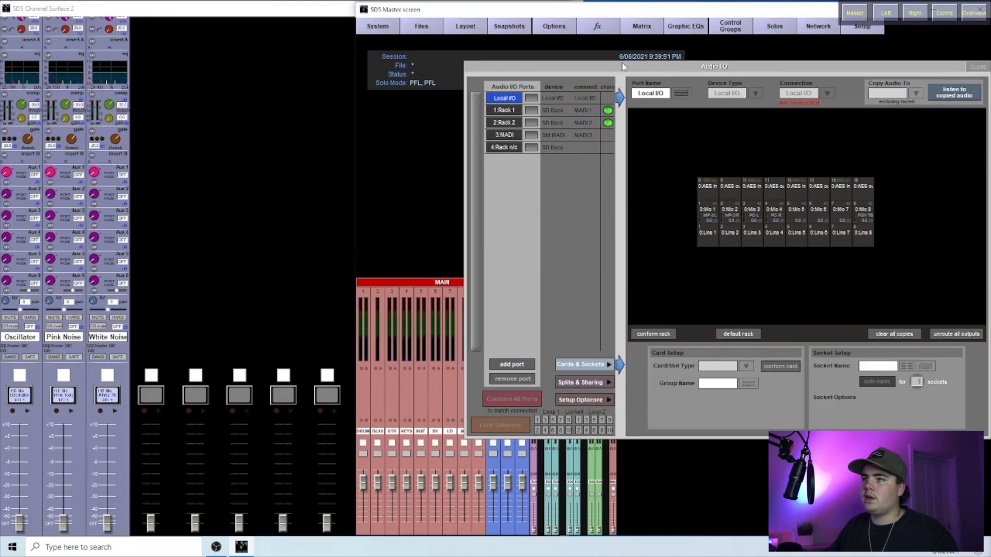
pyautogui.moveTo(621, 71); pyautogui.dragTo(529, 68)
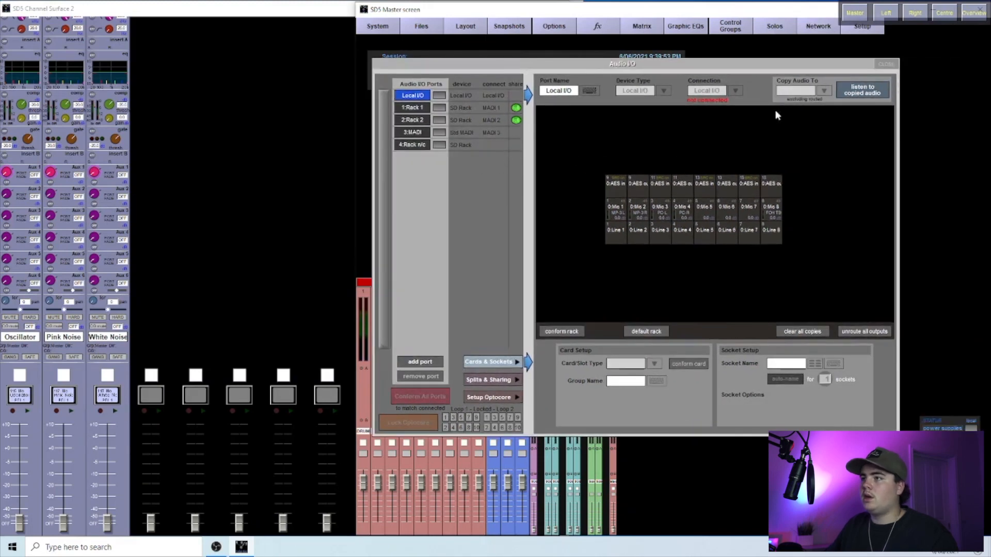
pyautogui.click(886, 65)
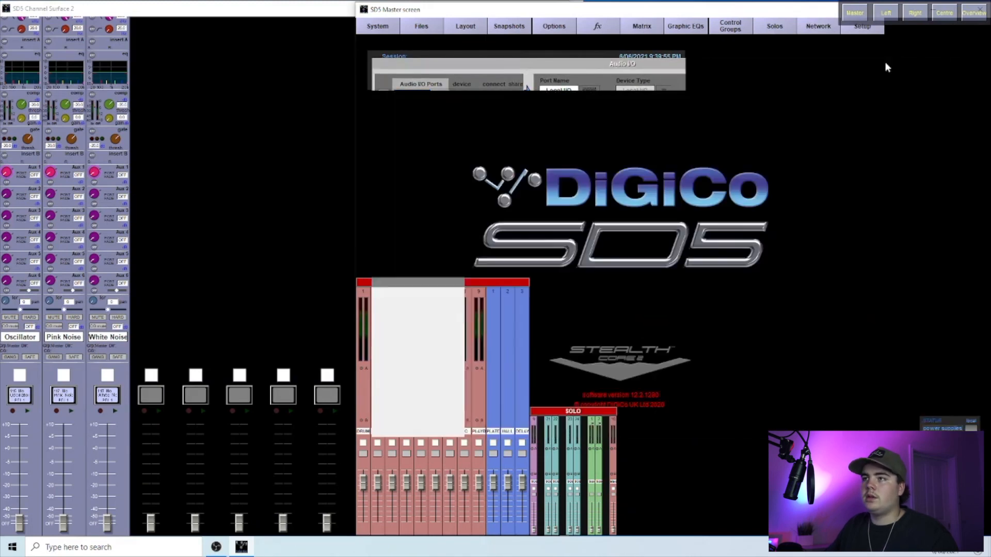
pyautogui.click(873, 27)
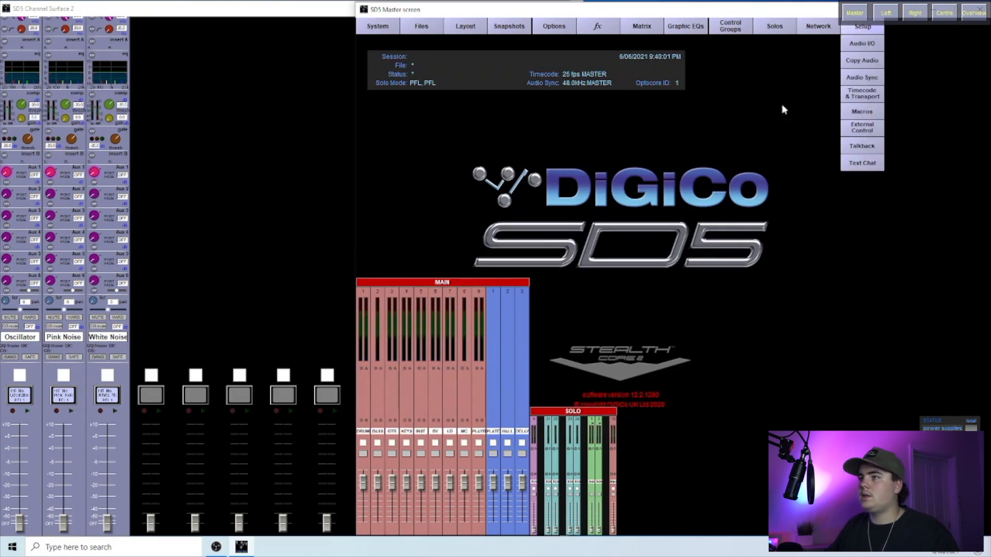
pyautogui.click(853, 26)
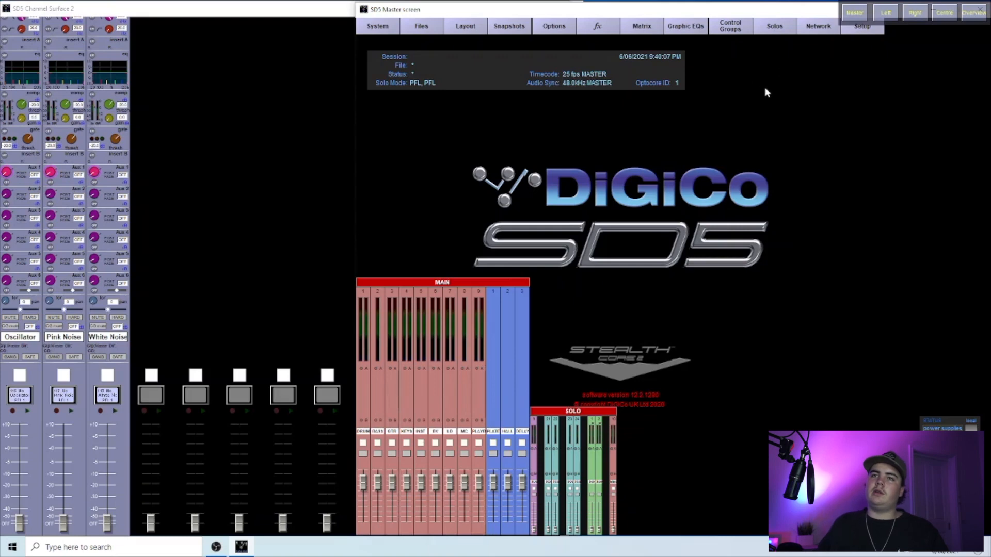
# - Save the session to the removable drive's AUDIO CONSOLE FILES/DIGICO/SD5 folder, overwriting sd5 band template 6.ses
pyautogui.click(419, 23)
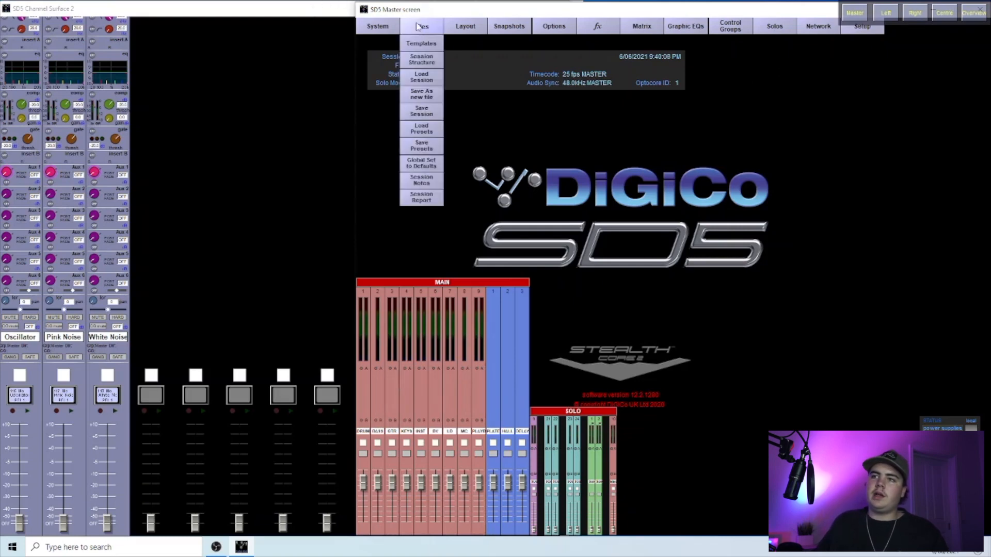
pyautogui.click(422, 101)
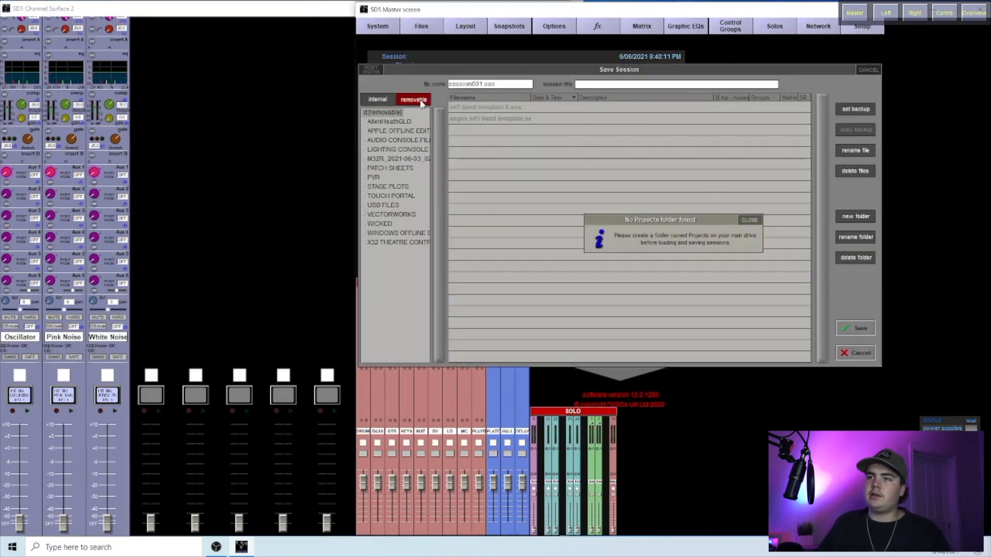
pyautogui.click(388, 140)
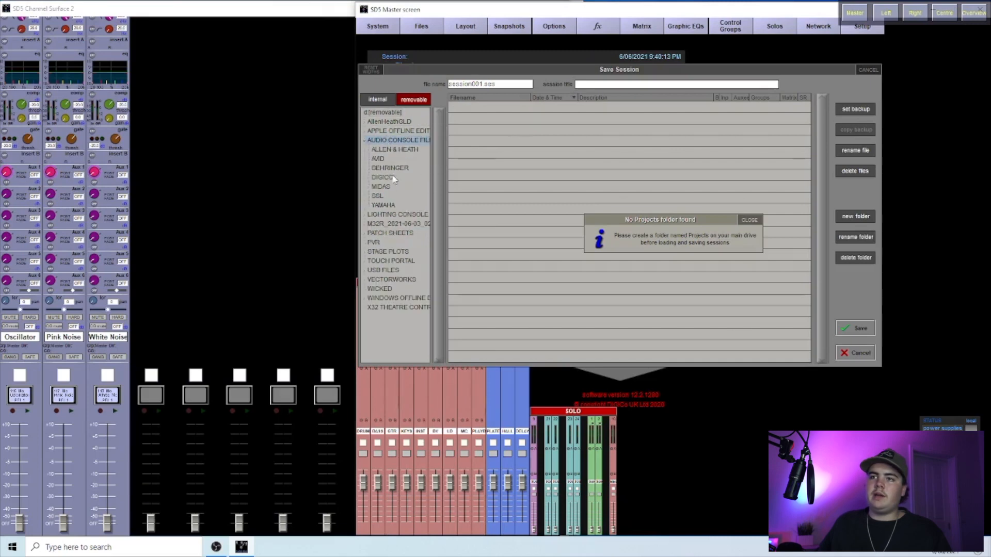
pyautogui.click(382, 177)
pyautogui.click(382, 196)
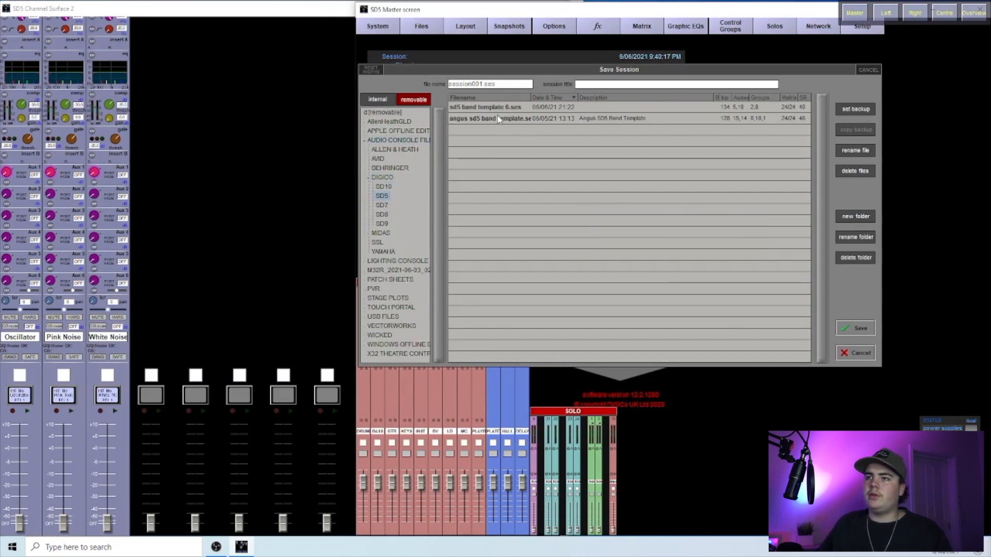
pyautogui.click(500, 108)
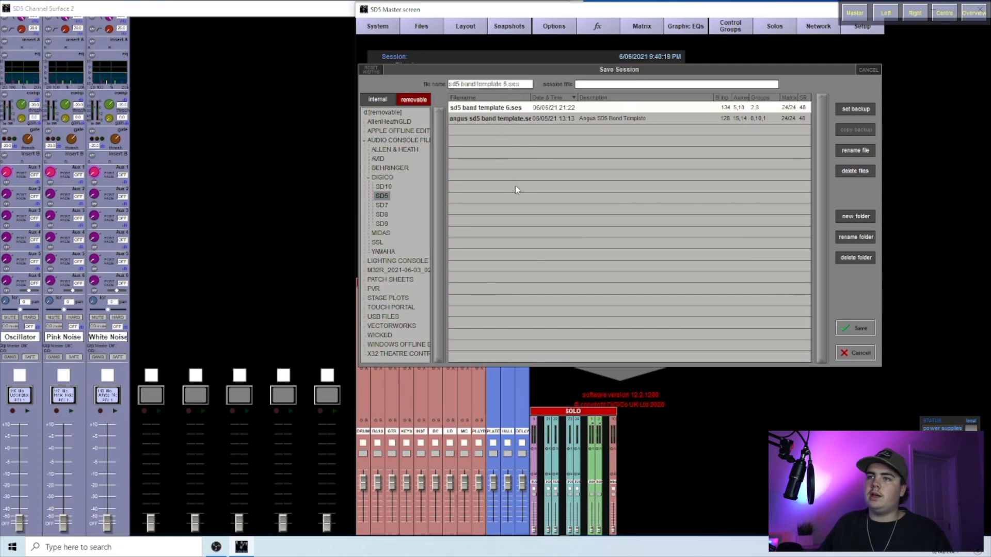
pyautogui.click(847, 328)
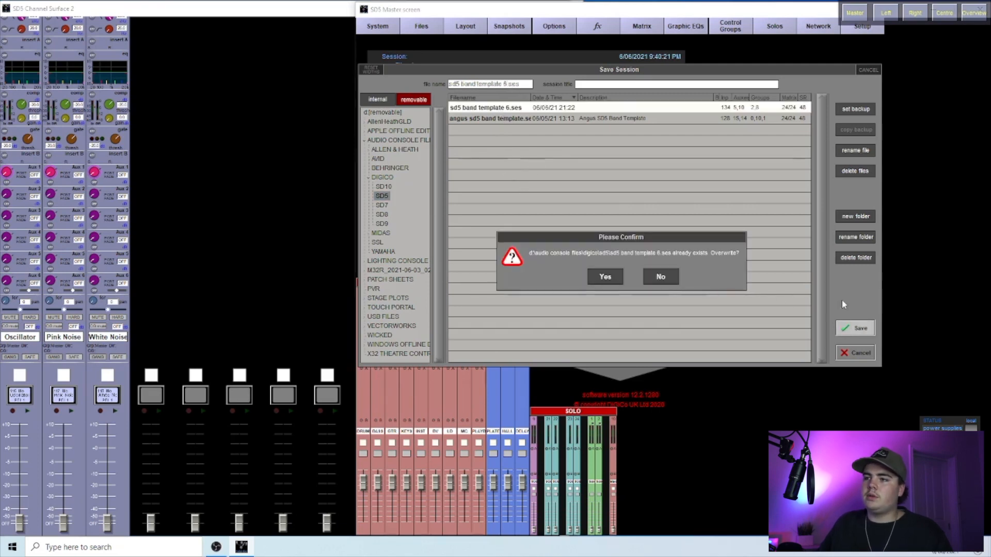
pyautogui.click(601, 276)
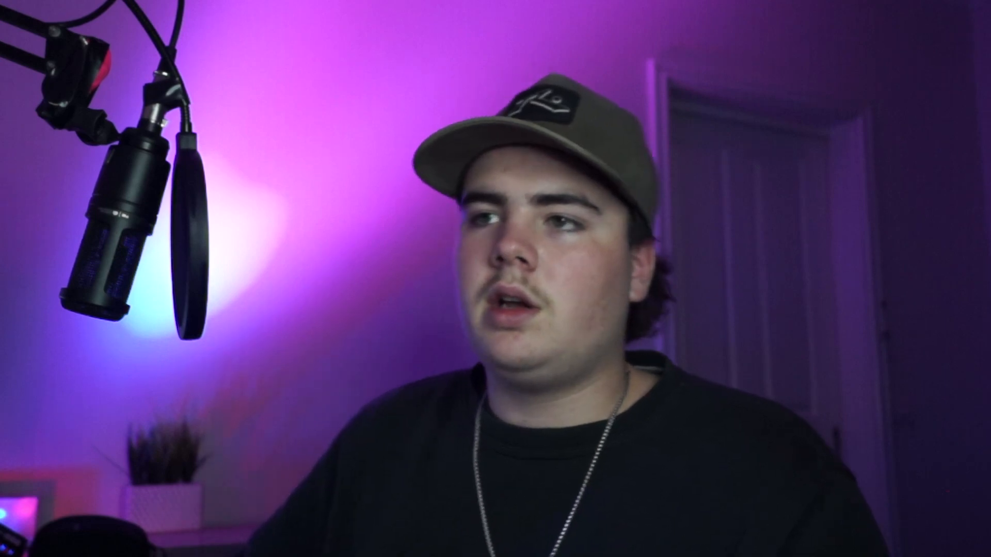